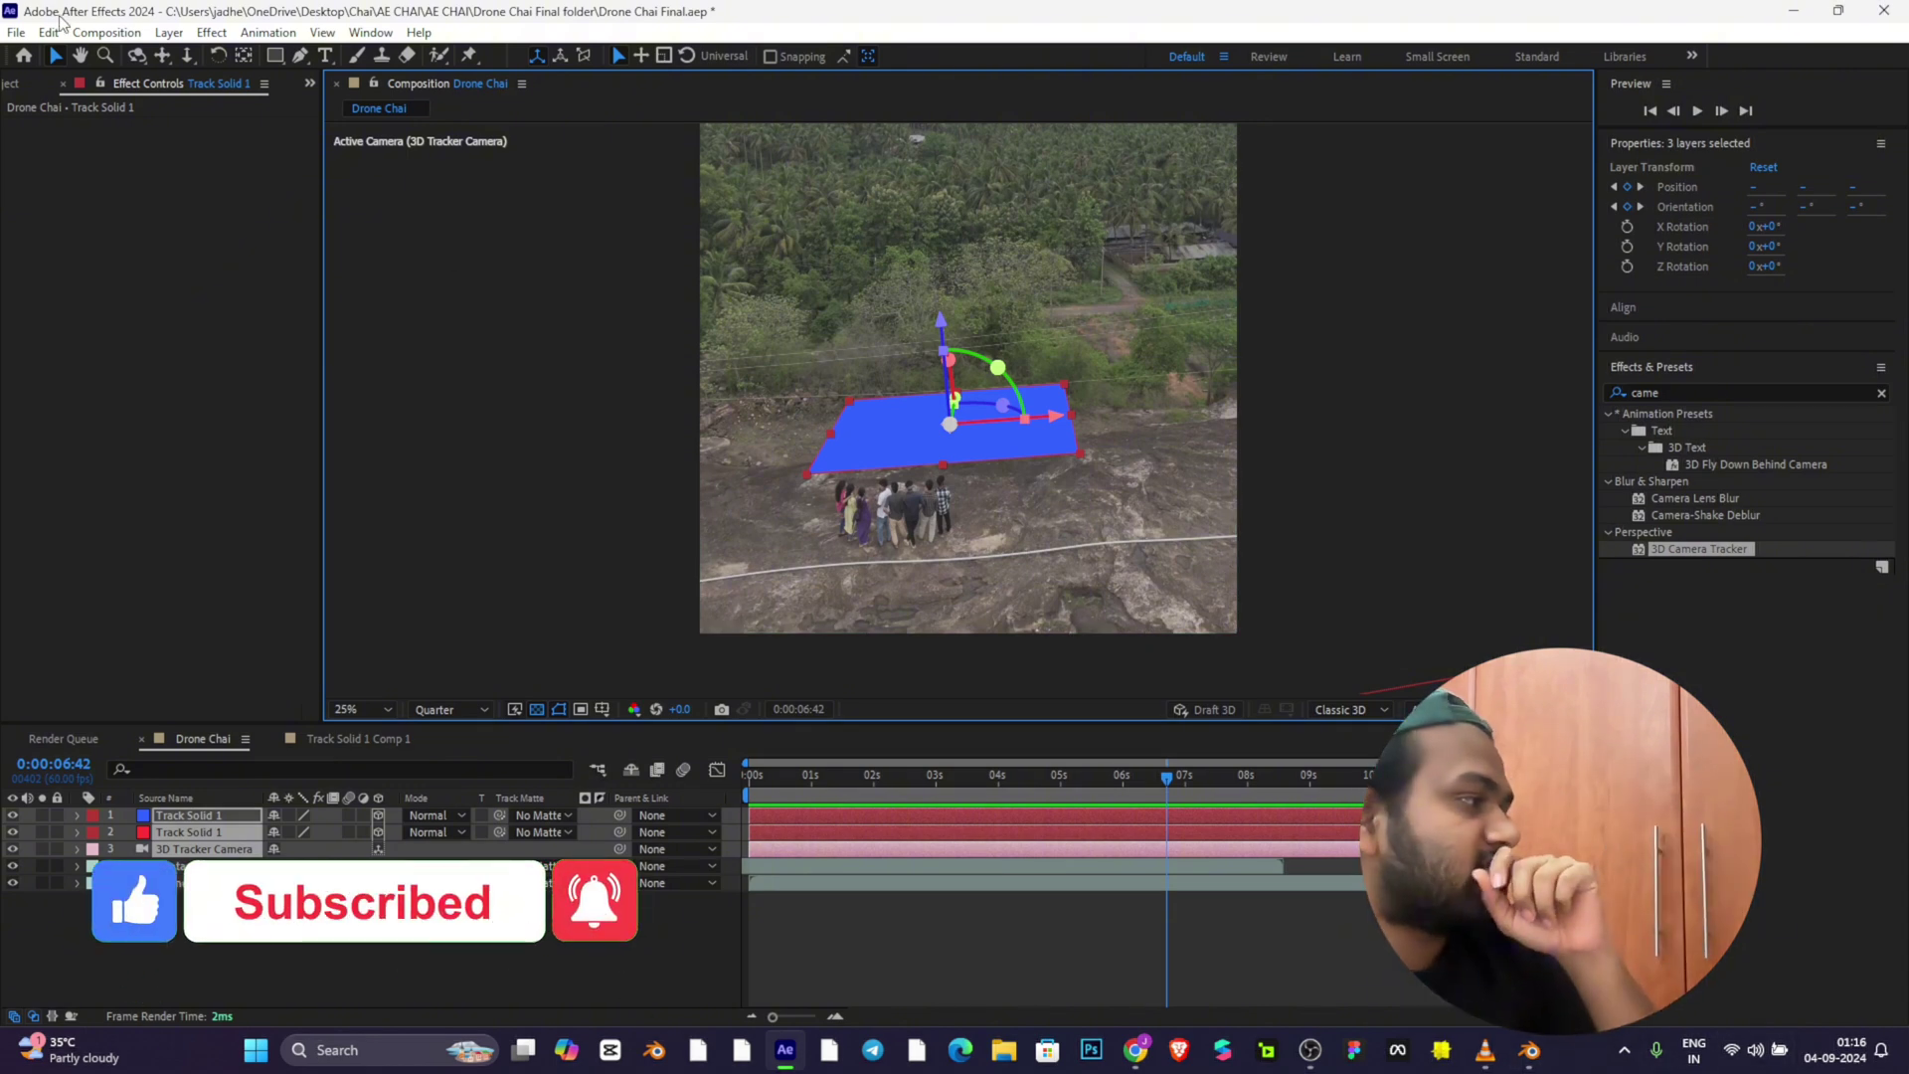
Step: Check the Drone Chai composition settings: 2160 × 3840 size at 60 fps
left_click(107, 32)
left_click(159, 80)
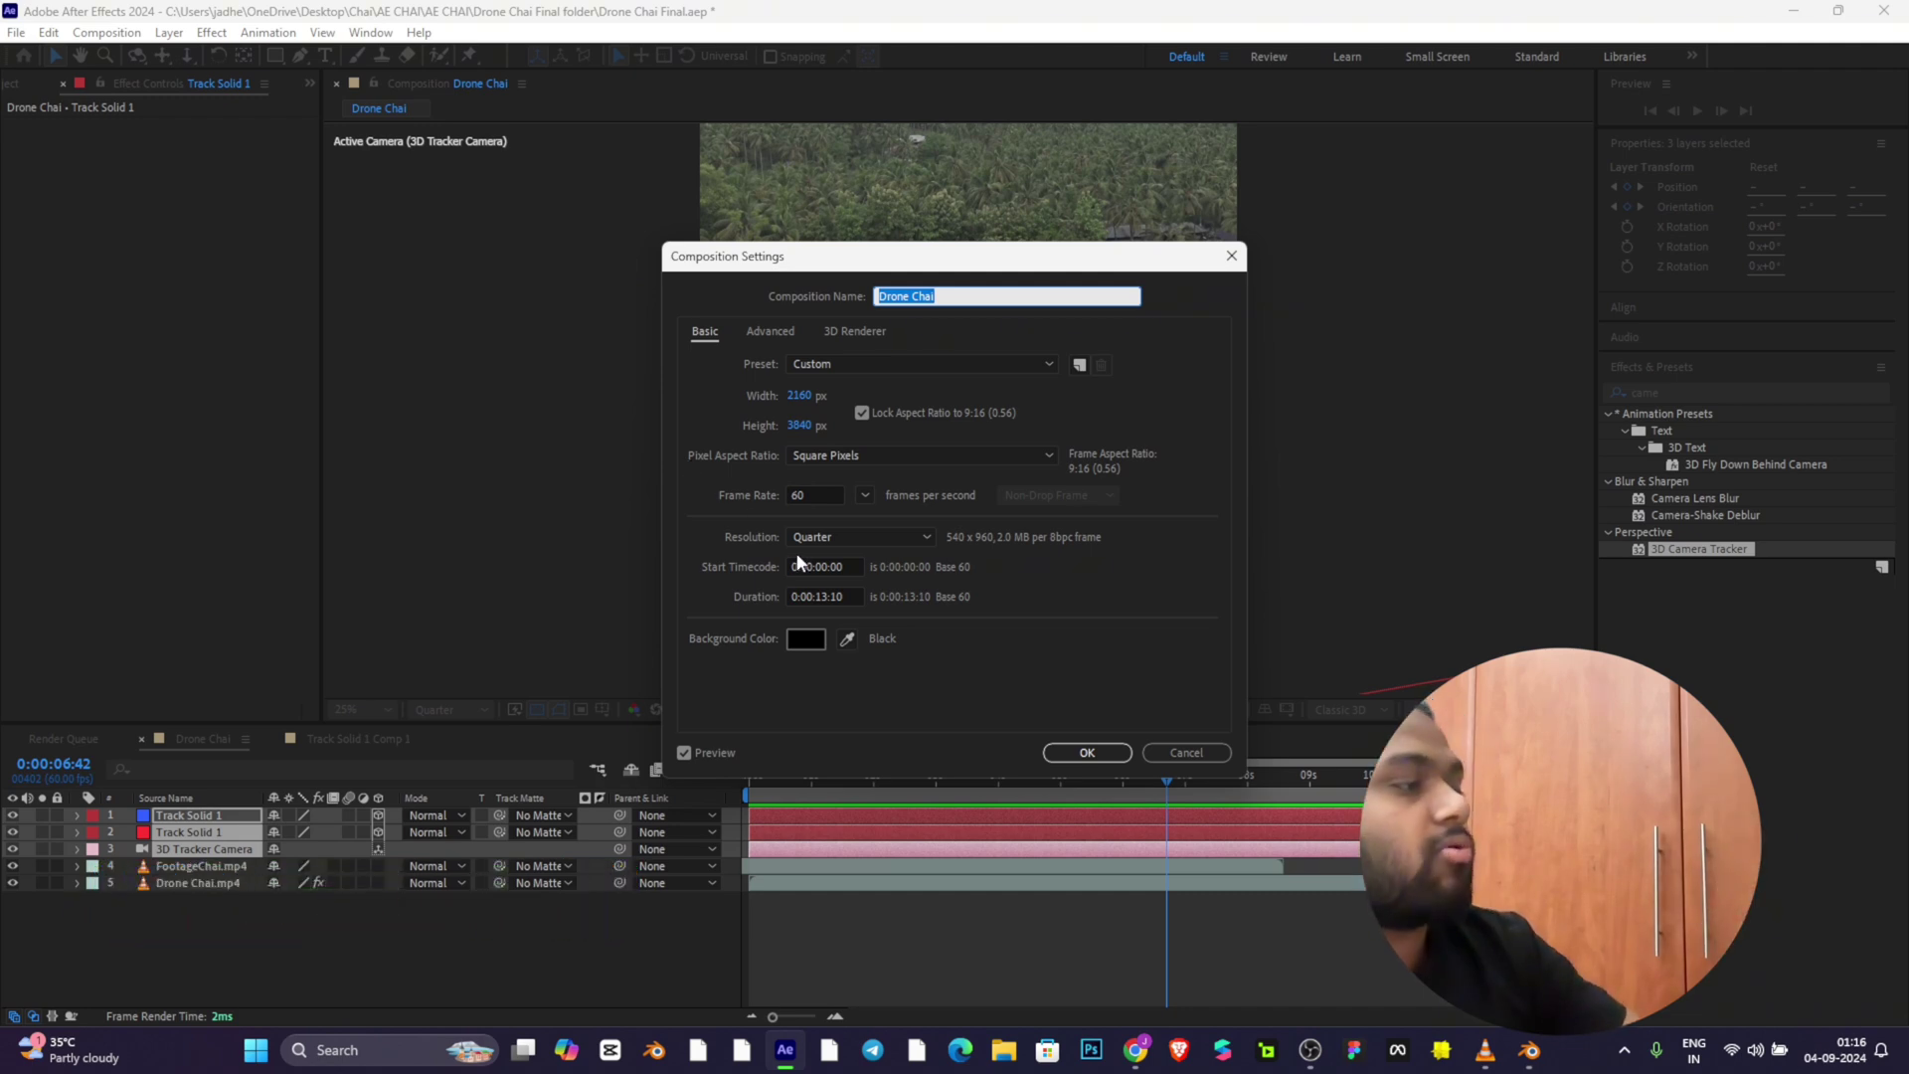
key("Tab")
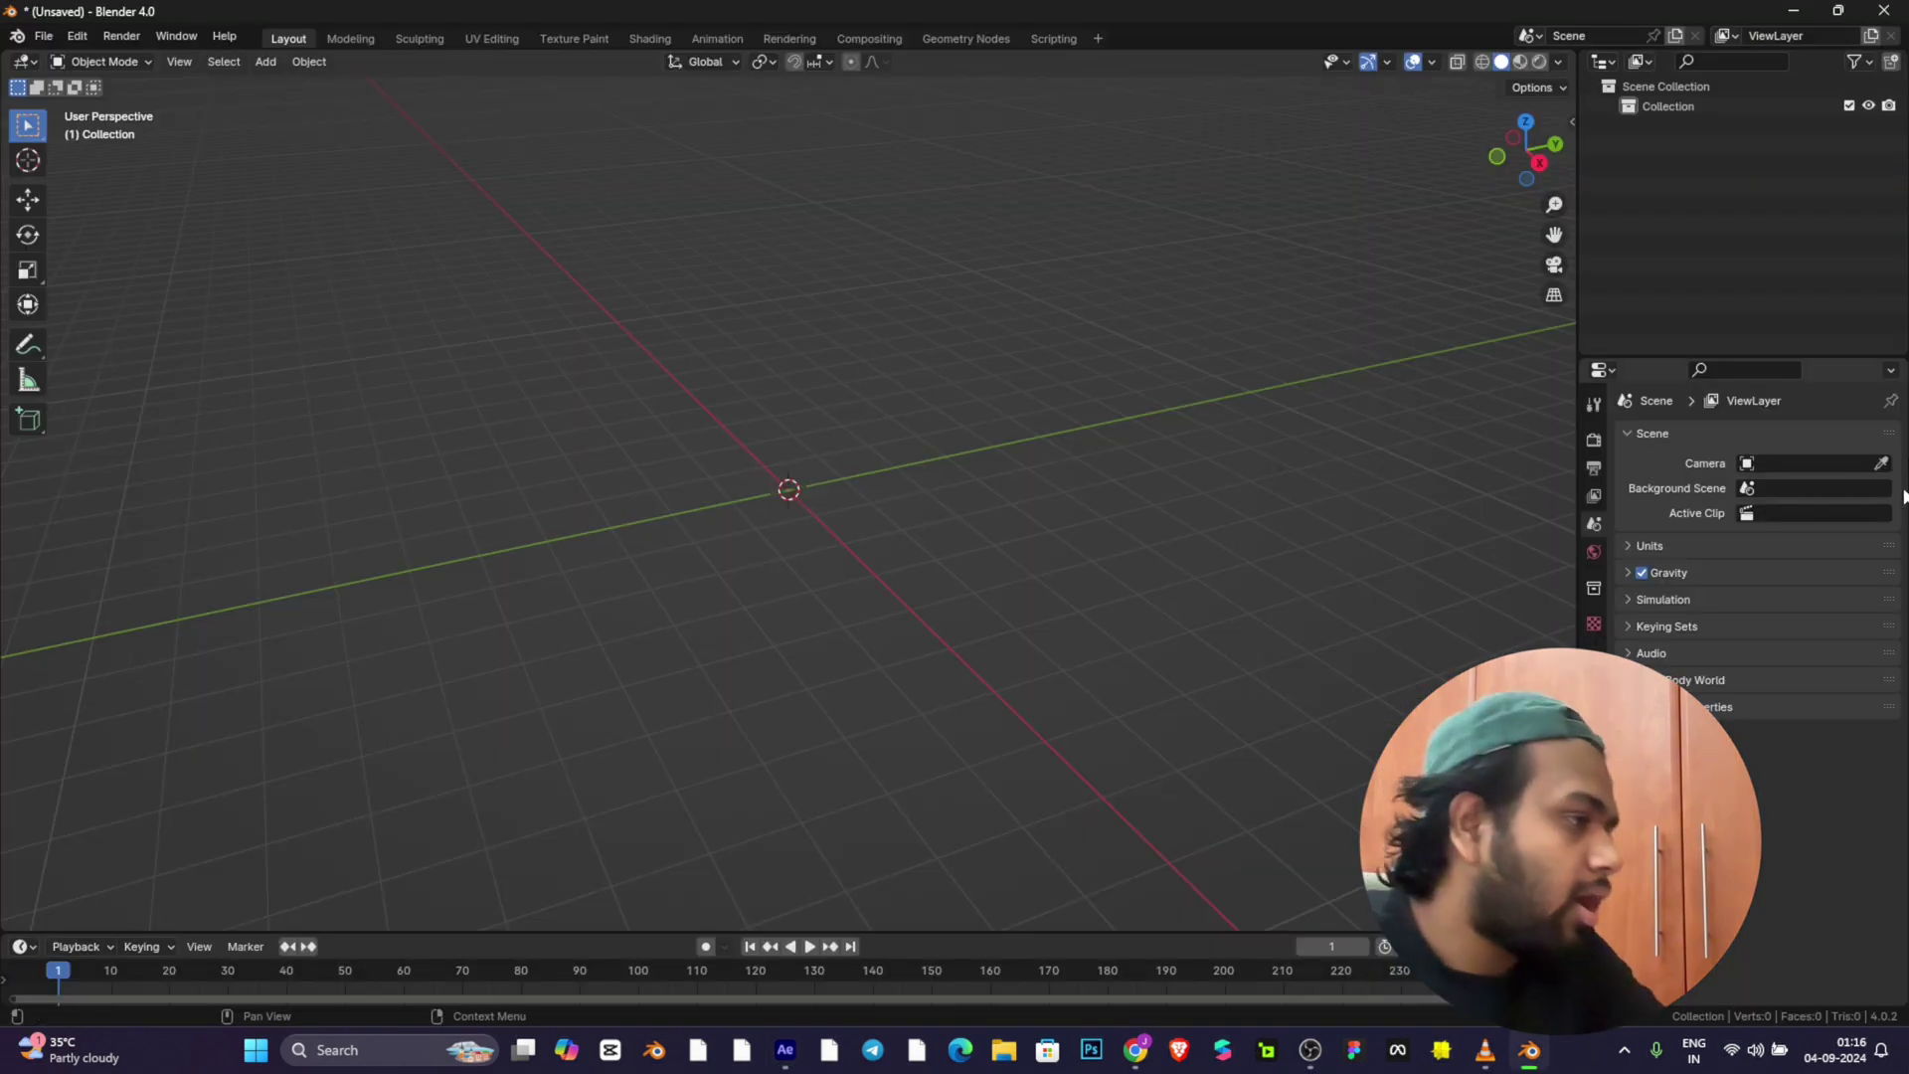
Step: Set the render engine to Cycles with GPU Compute as the device
left_click(1595, 442)
left_click(1876, 436)
left_click(1796, 507)
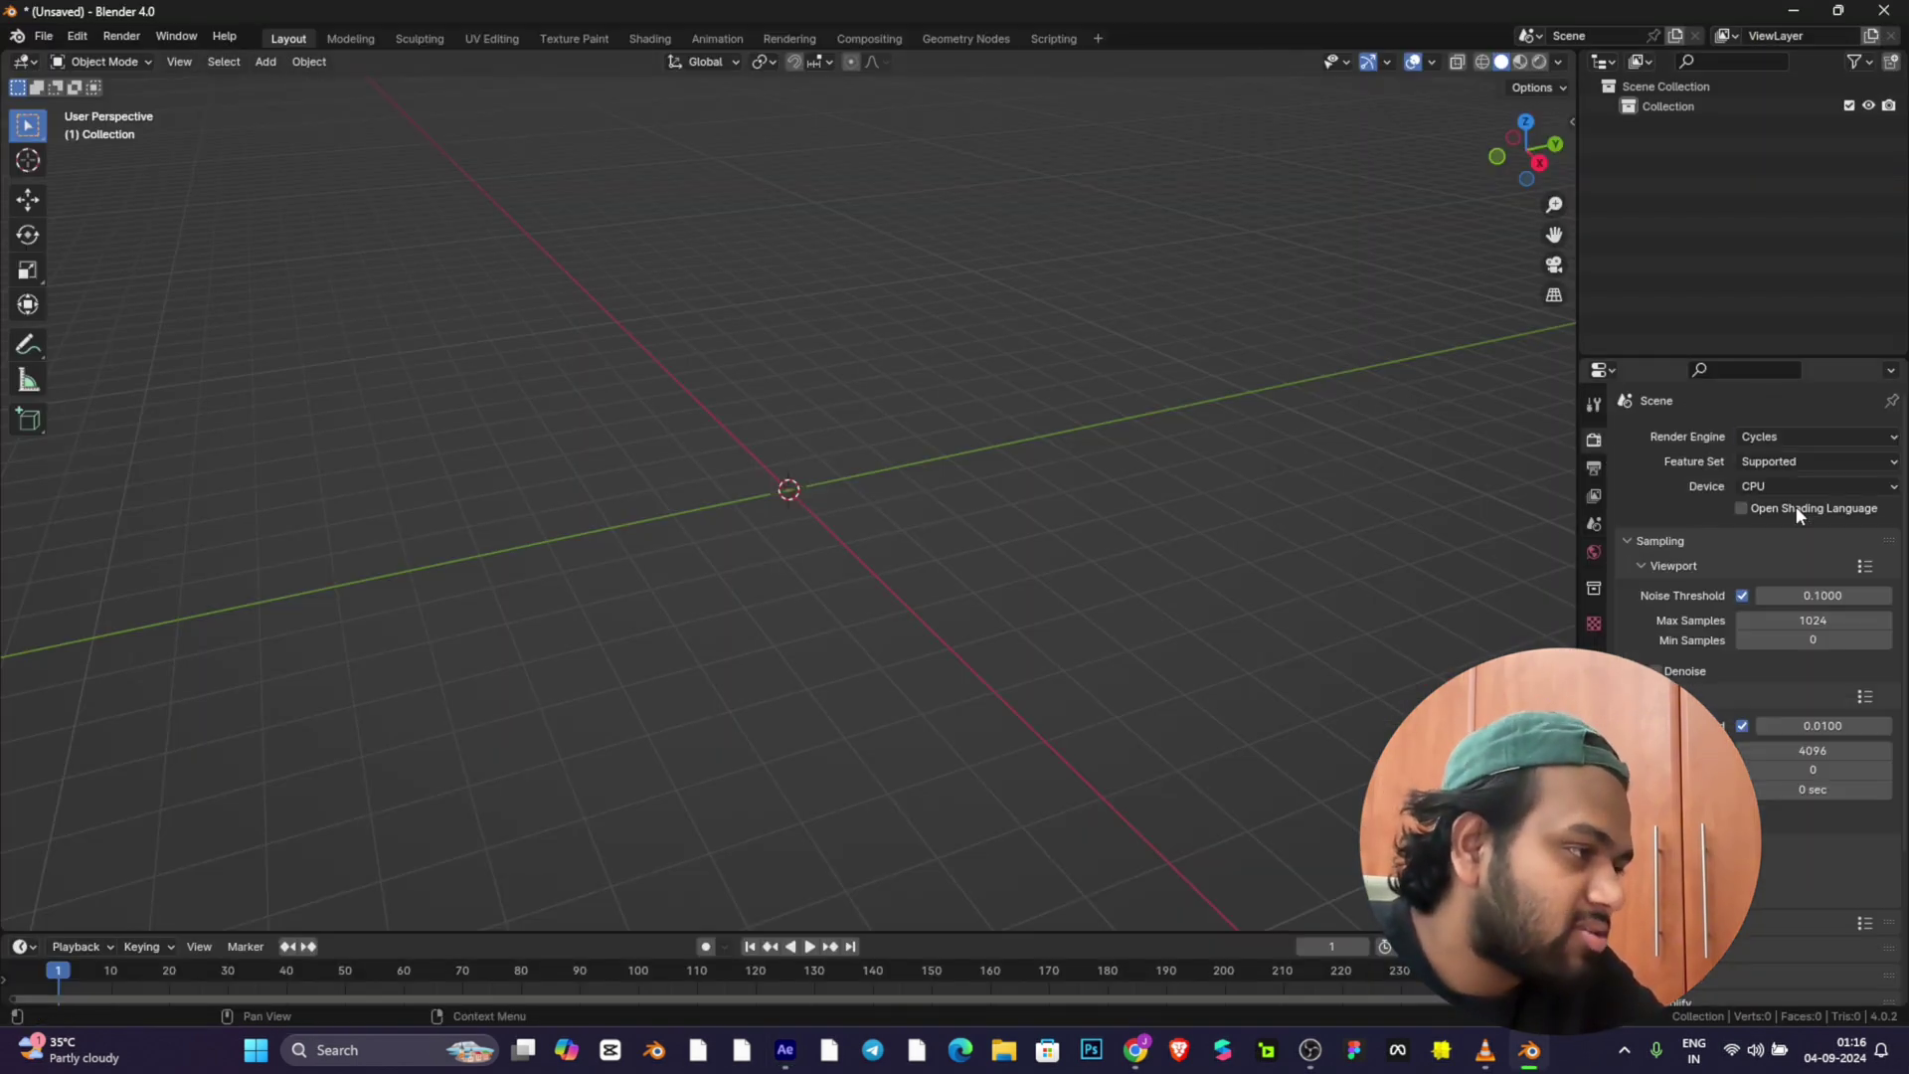
left_click(1765, 484)
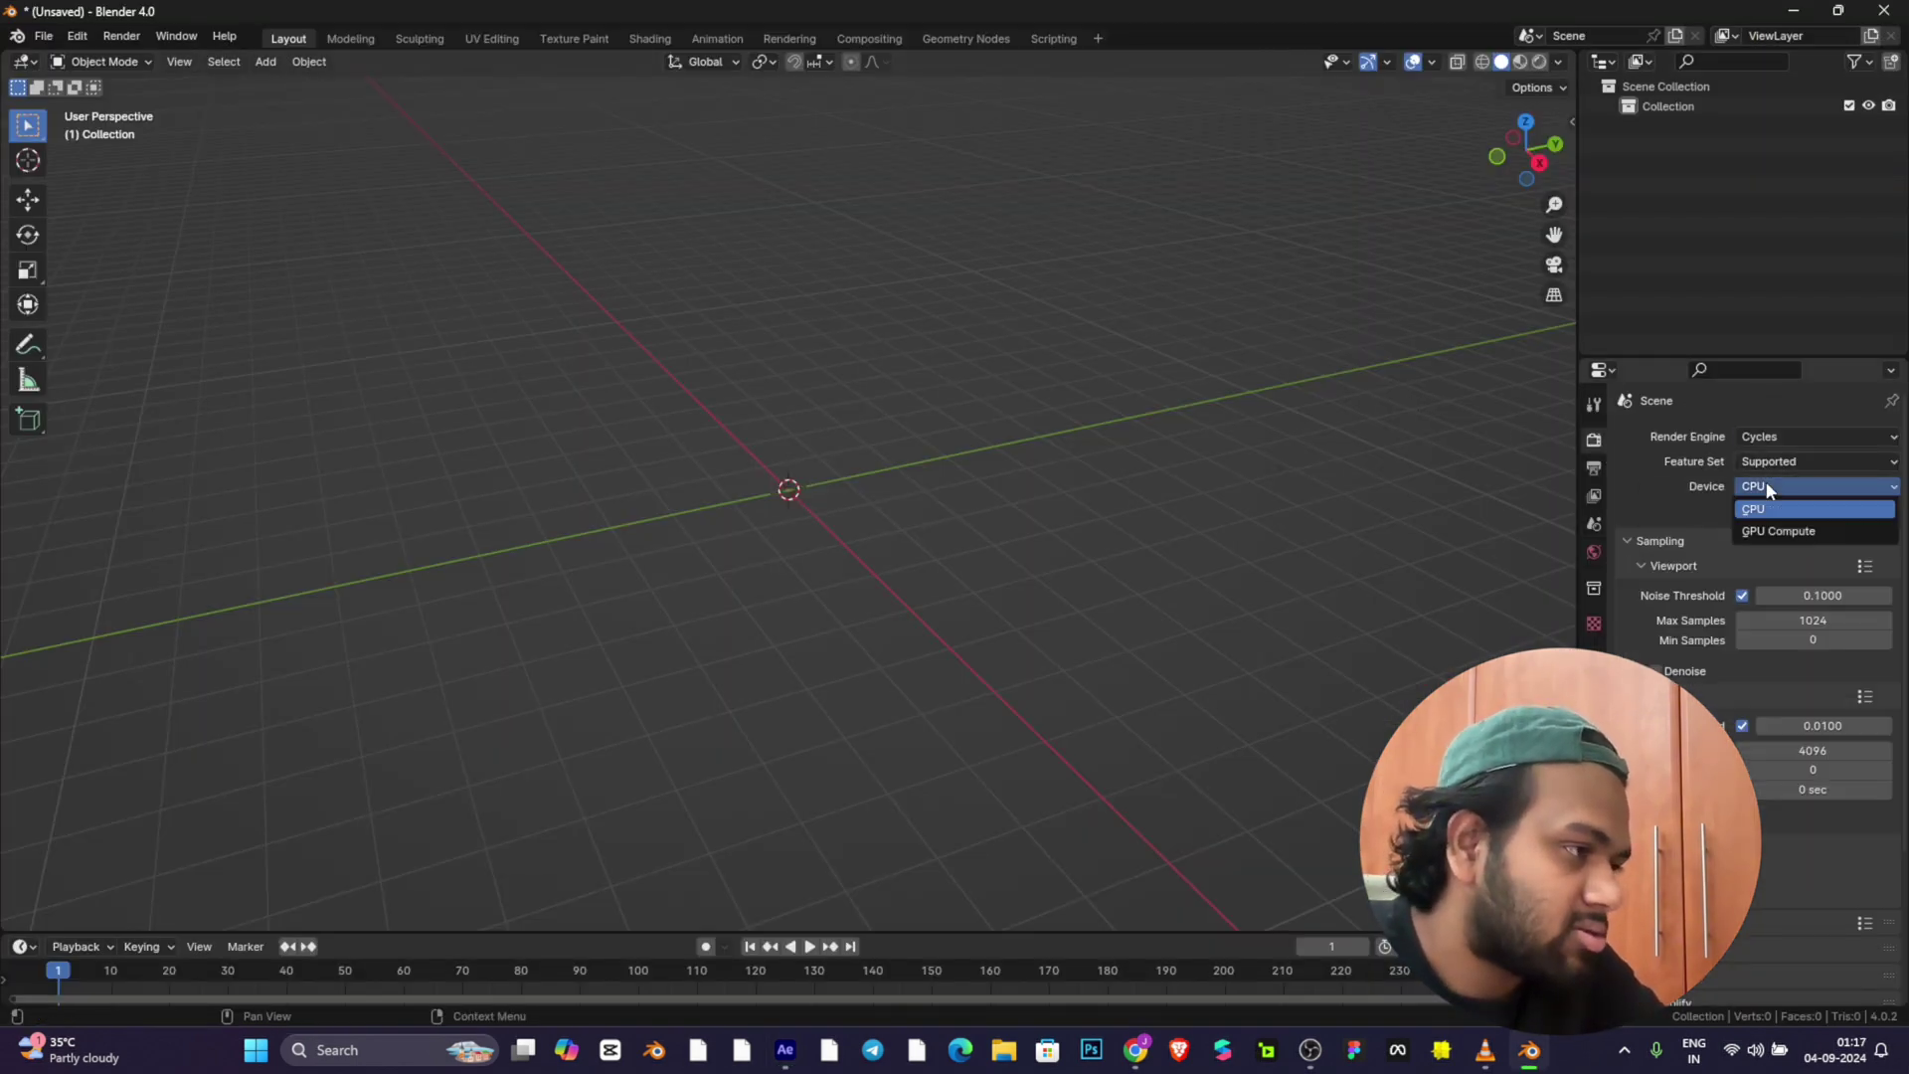
left_click(1788, 533)
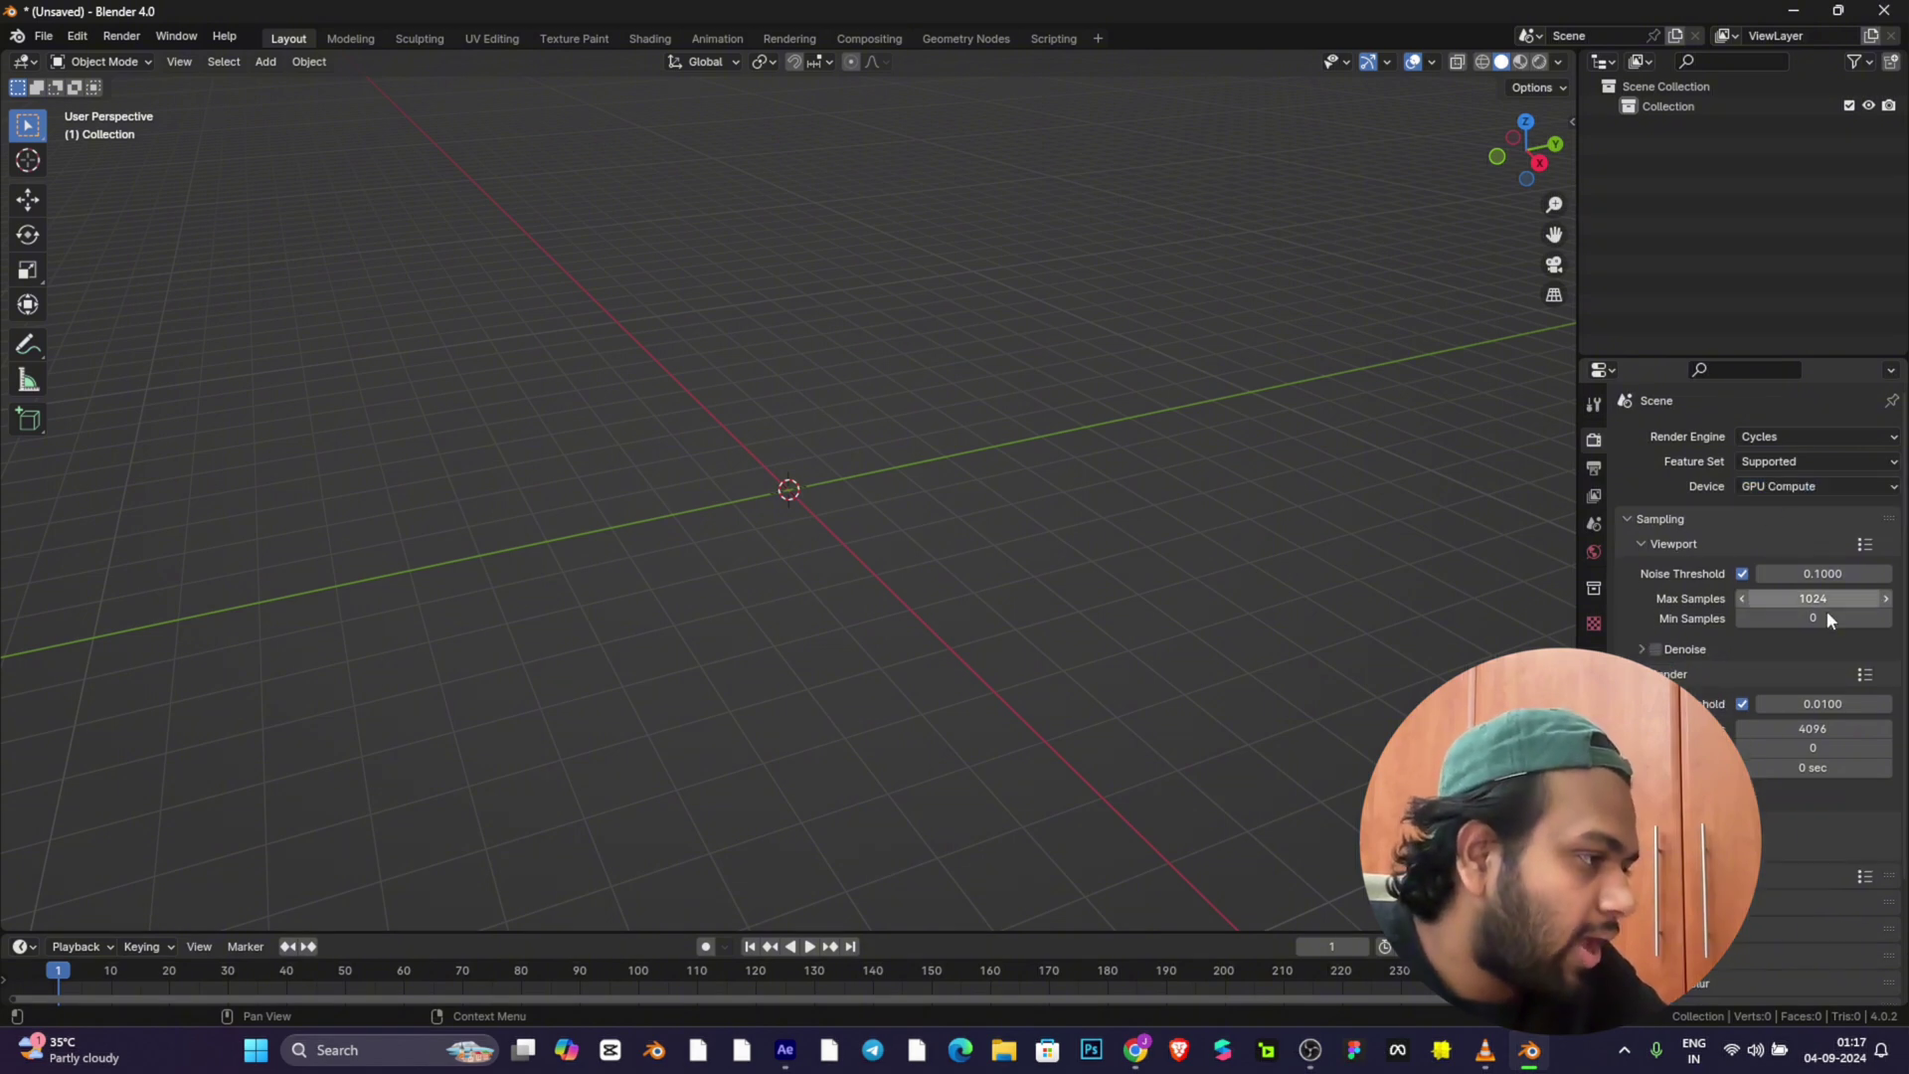
Step: Lower the render max samples to 100
scroll(1790, 617, "down", 1)
left_click(1808, 686)
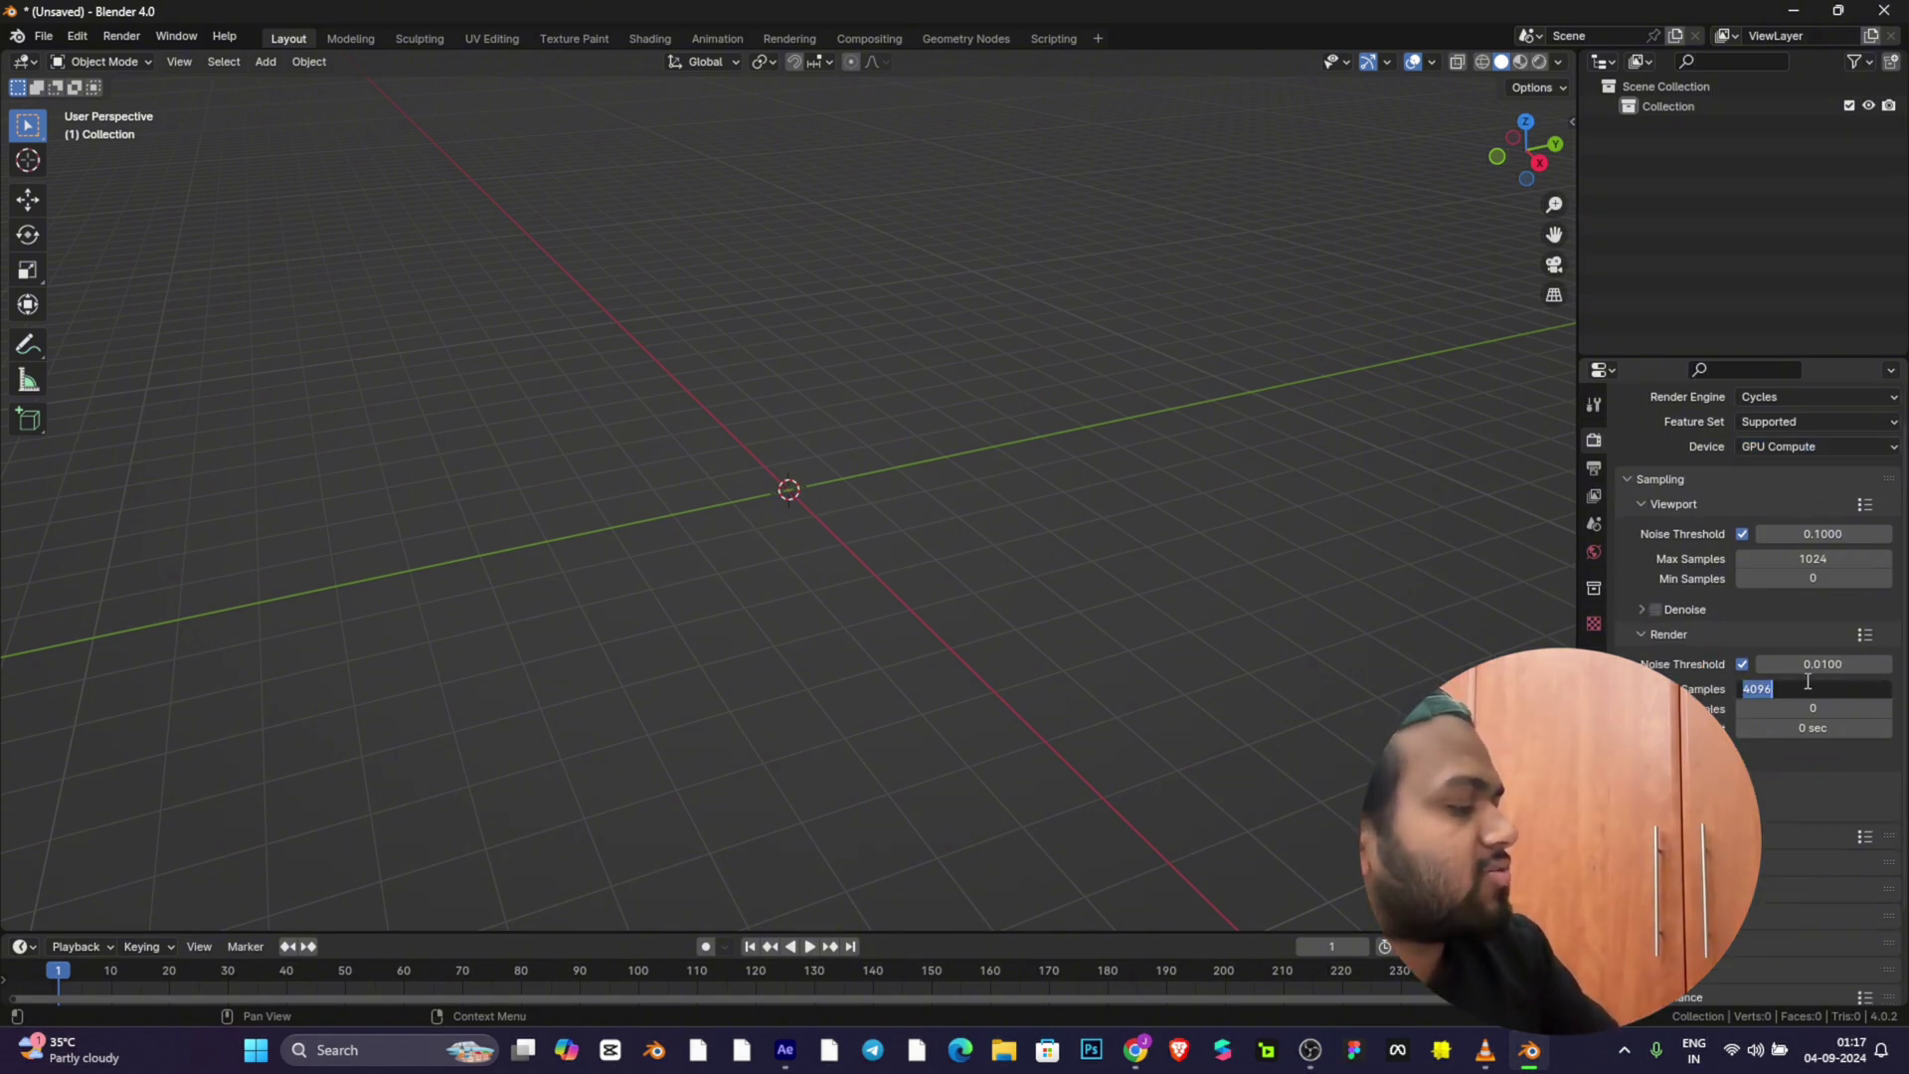
key("Return")
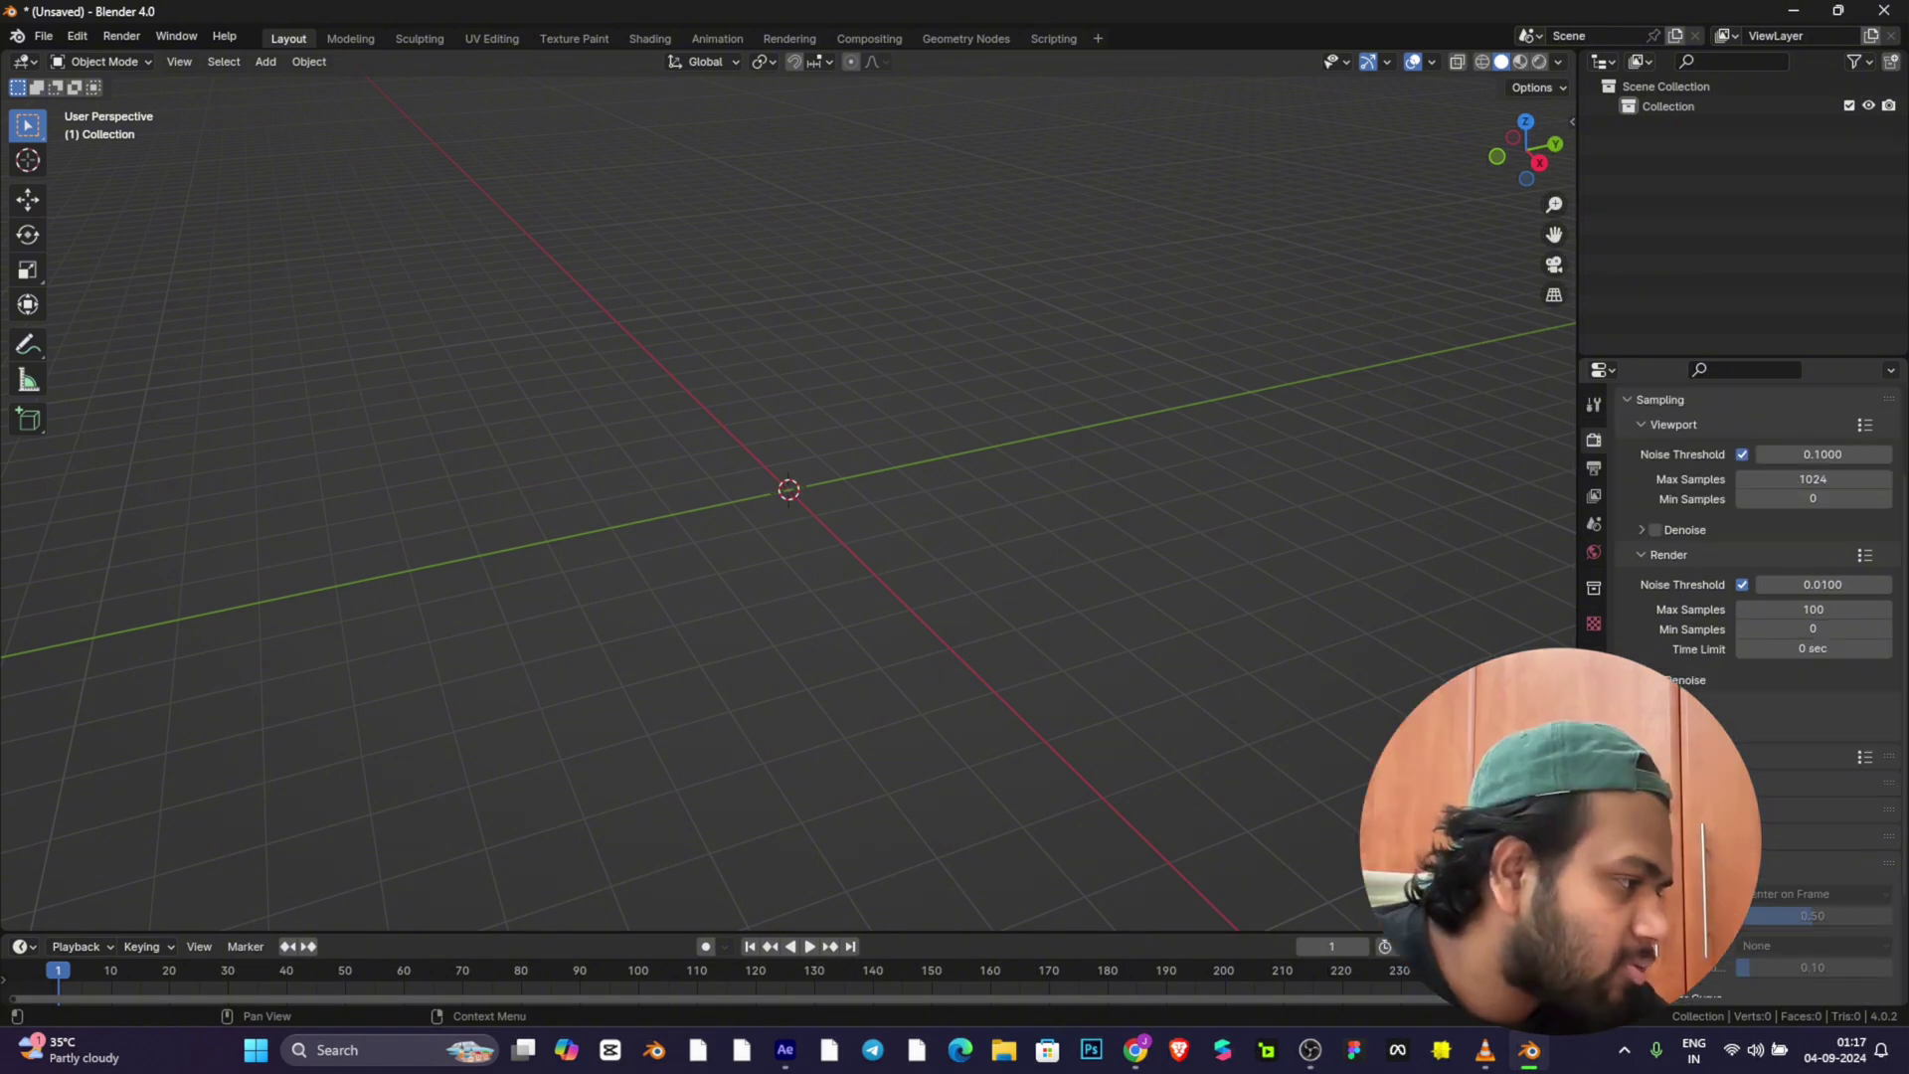
scroll(1808, 686, "down", 4)
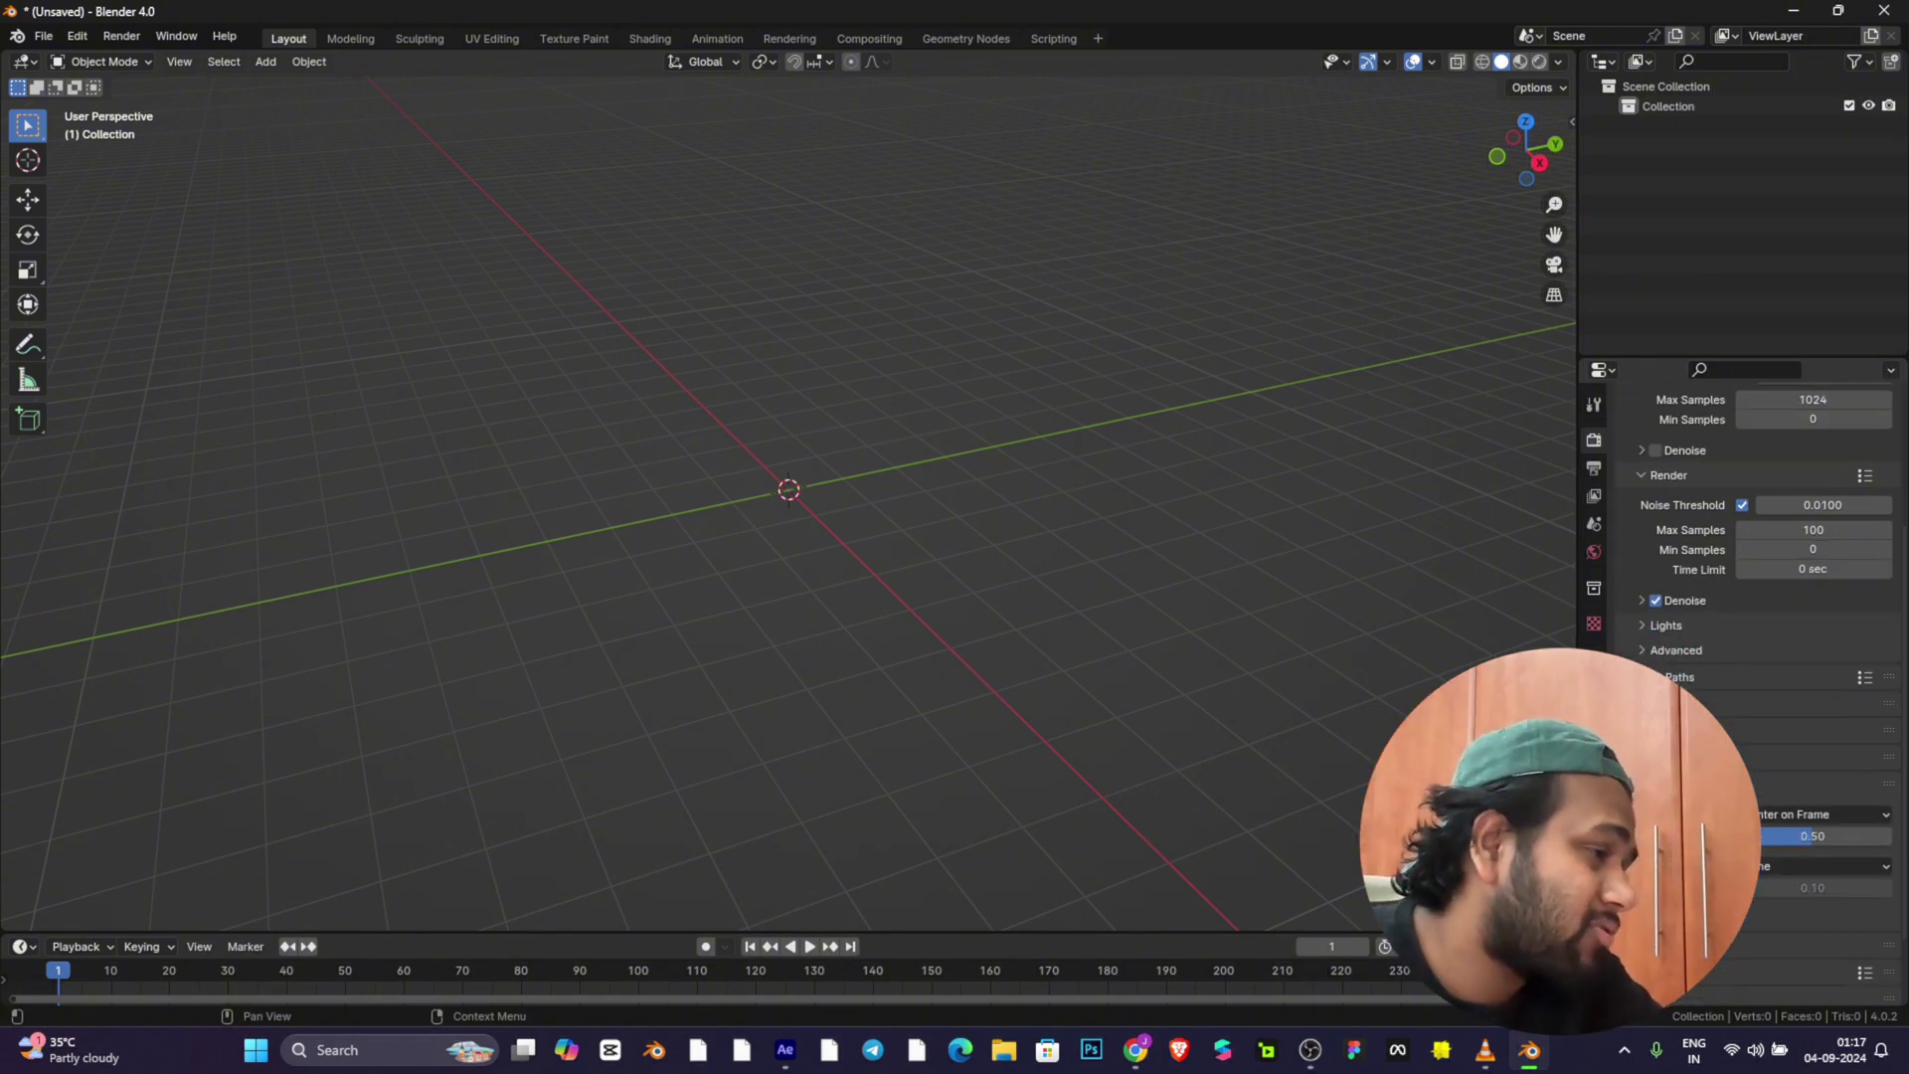
scroll(1750, 597, "up", 1)
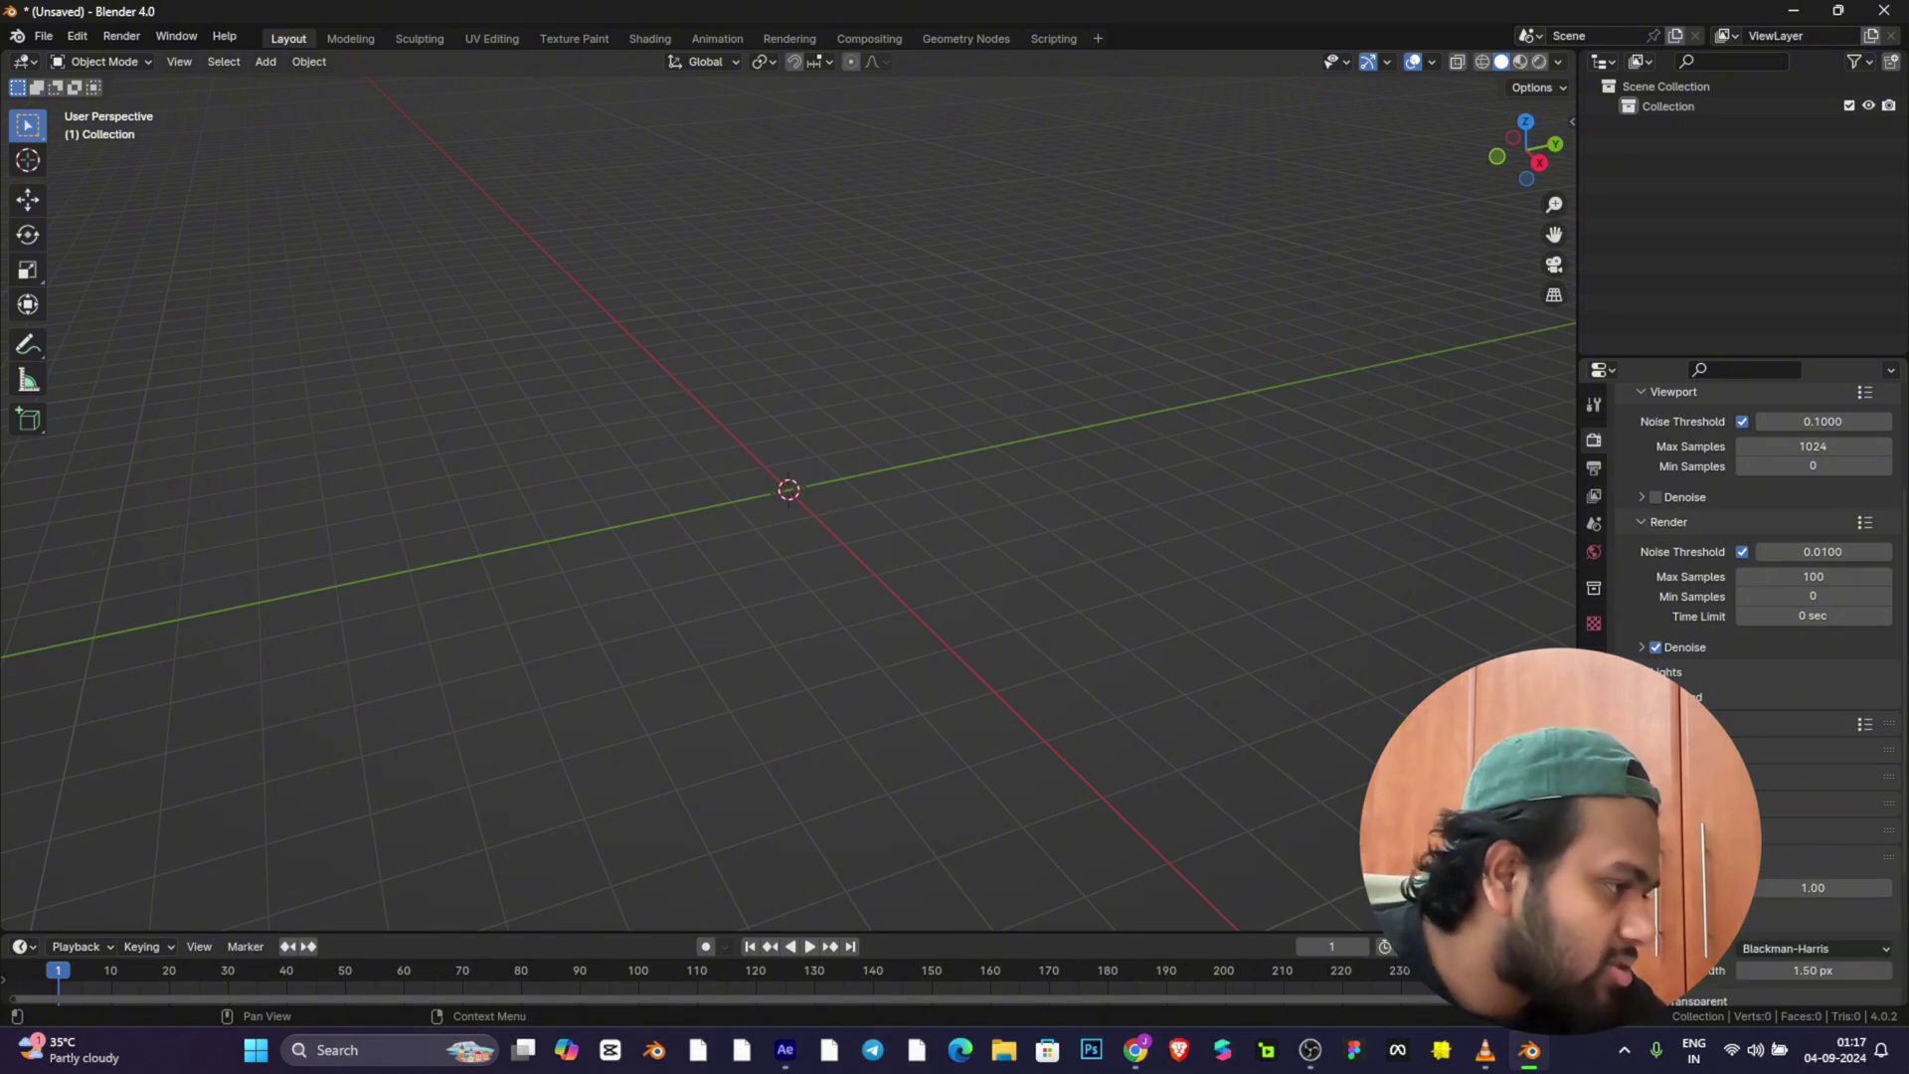
scroll(1750, 597, "down", 4)
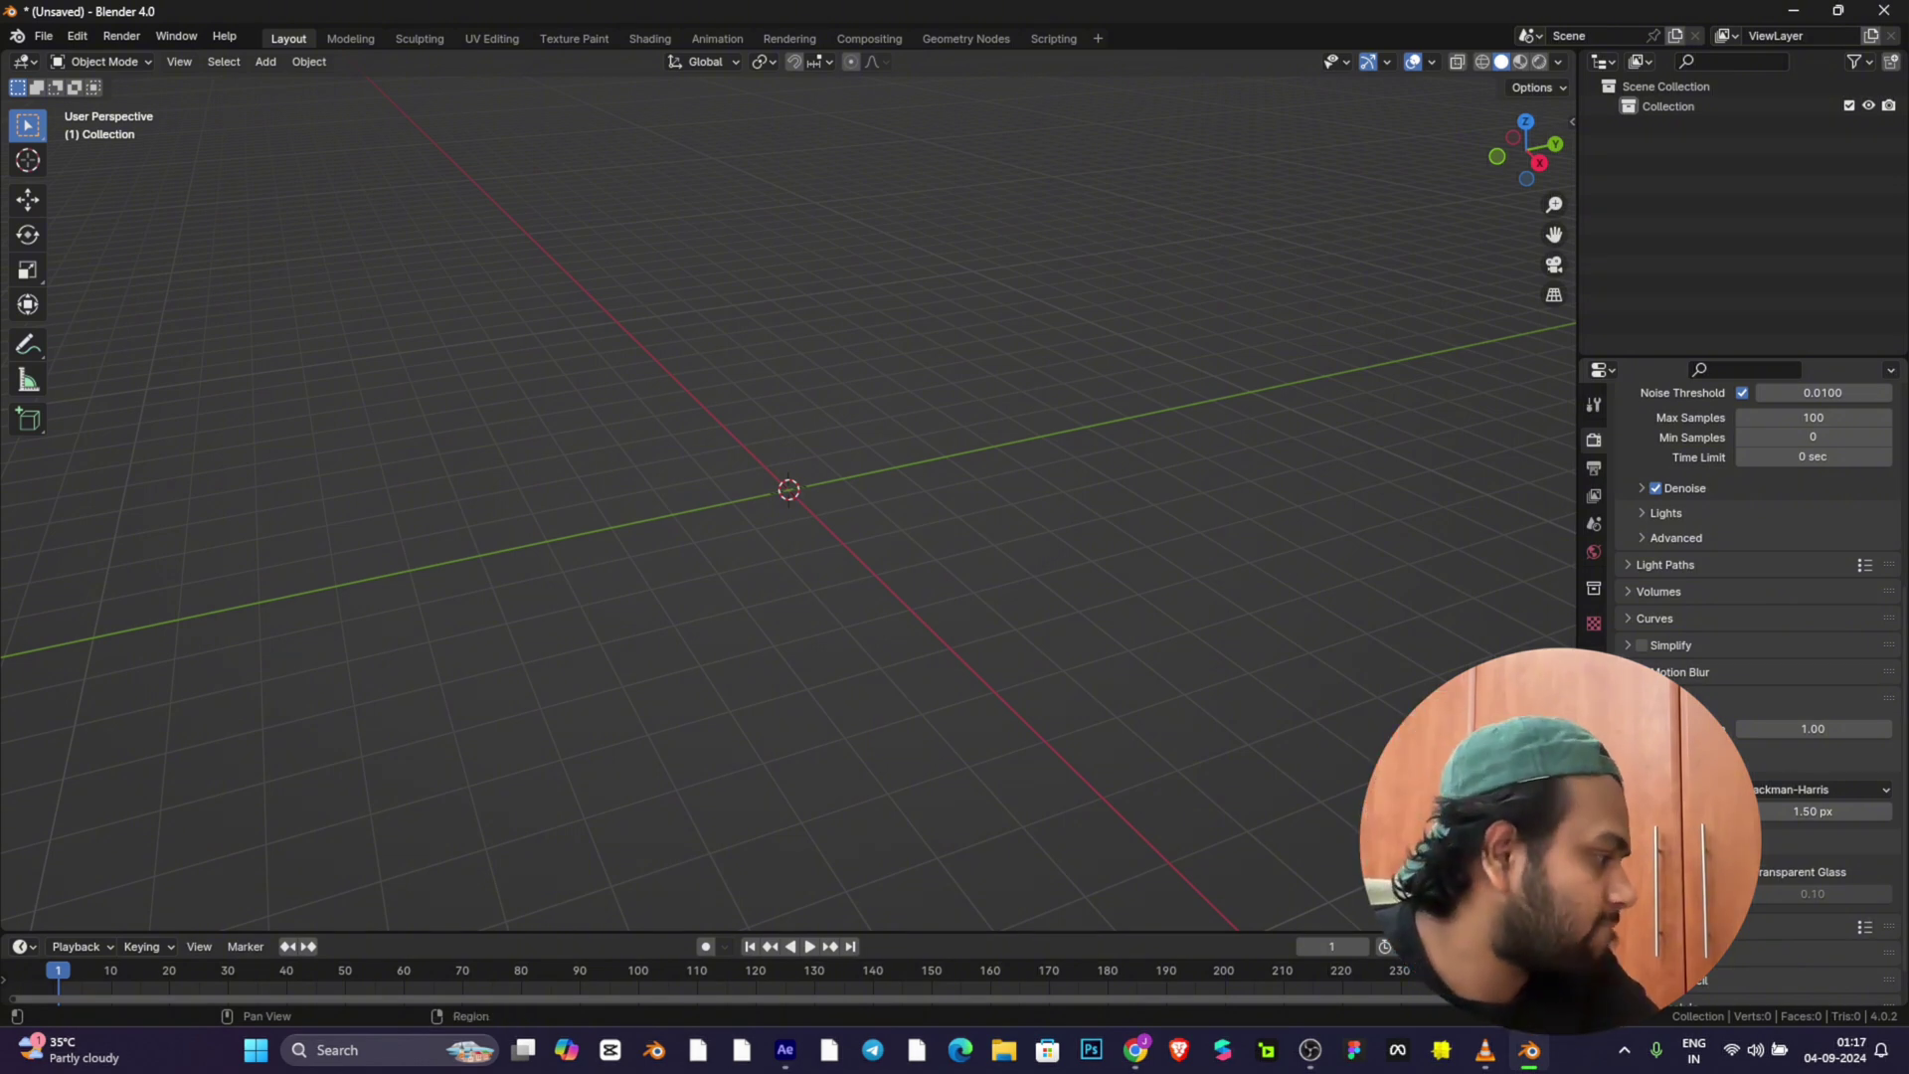
scroll(1819, 668, "up", 3)
scroll(1820, 597, "up", 5)
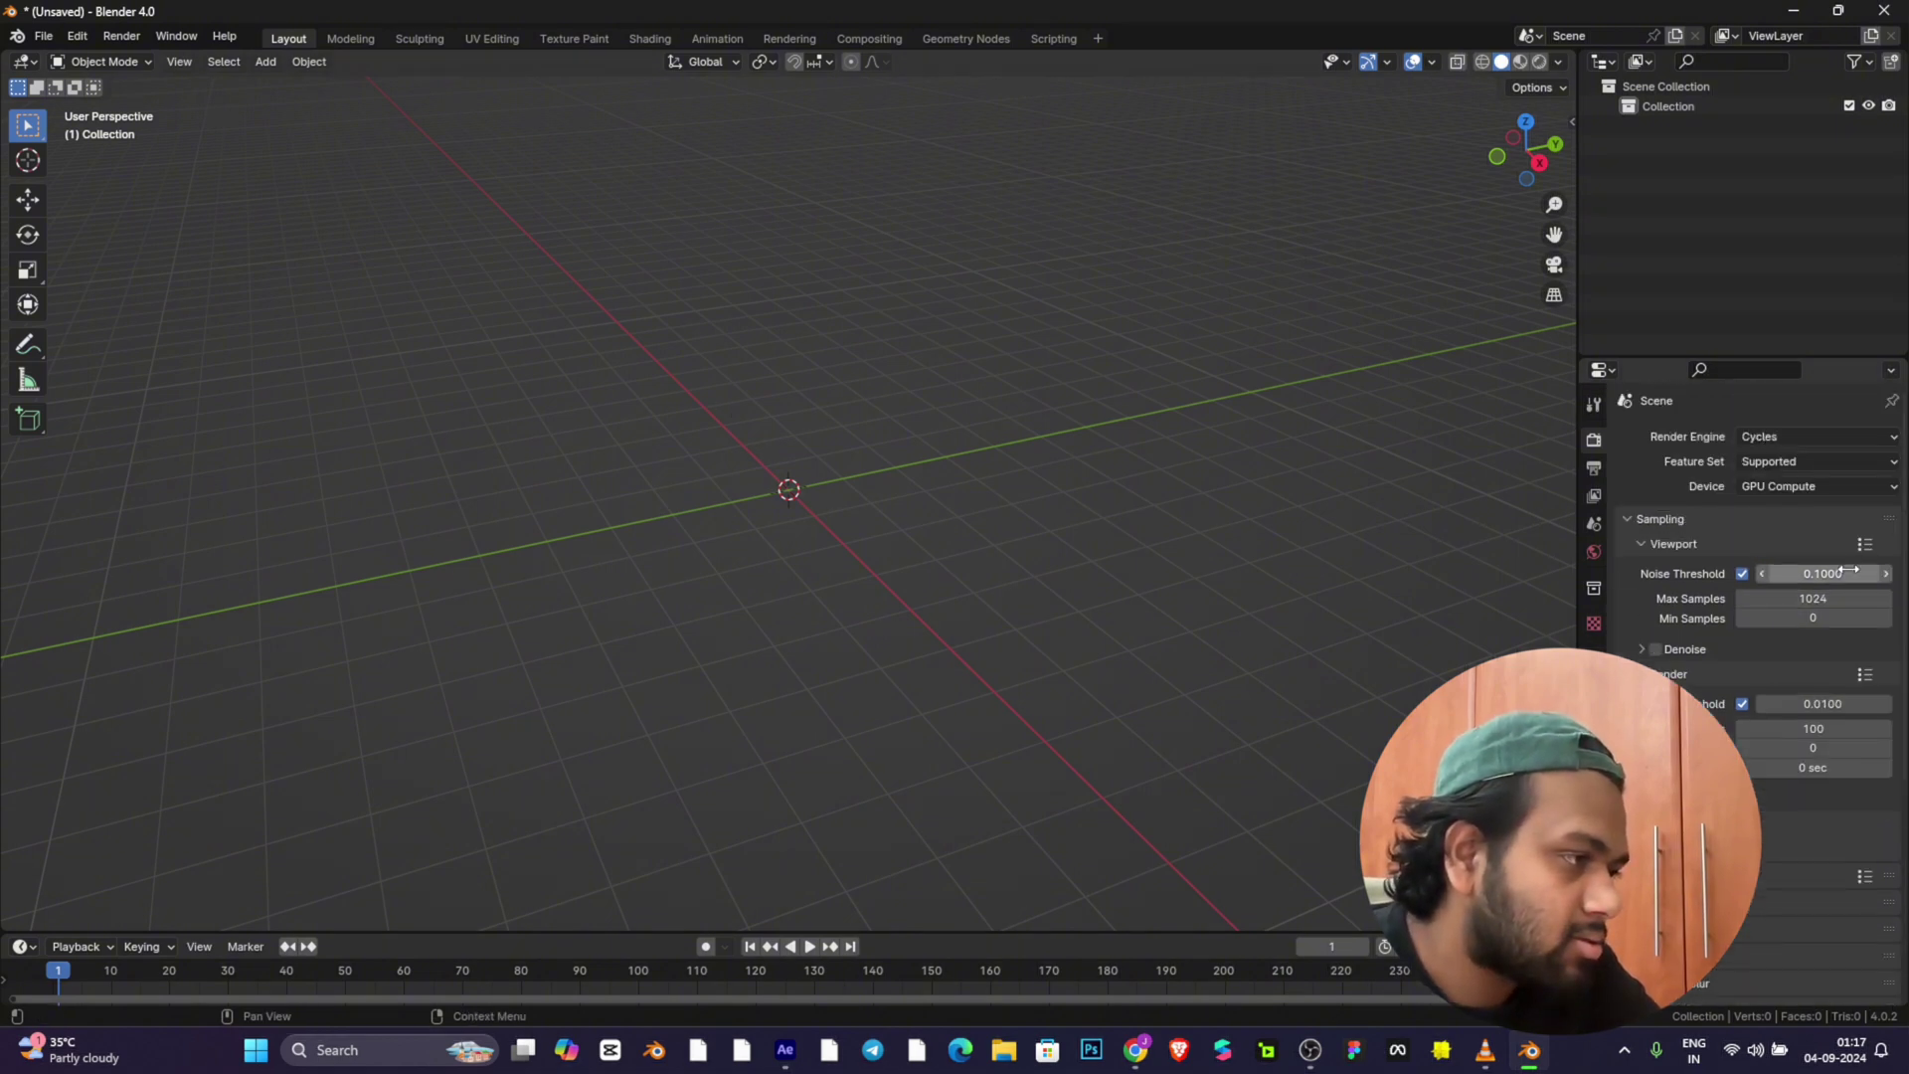
Step: Set the output resolution to 1080 × 1920 px and the frame rate to 60 fps
left_click(1593, 469)
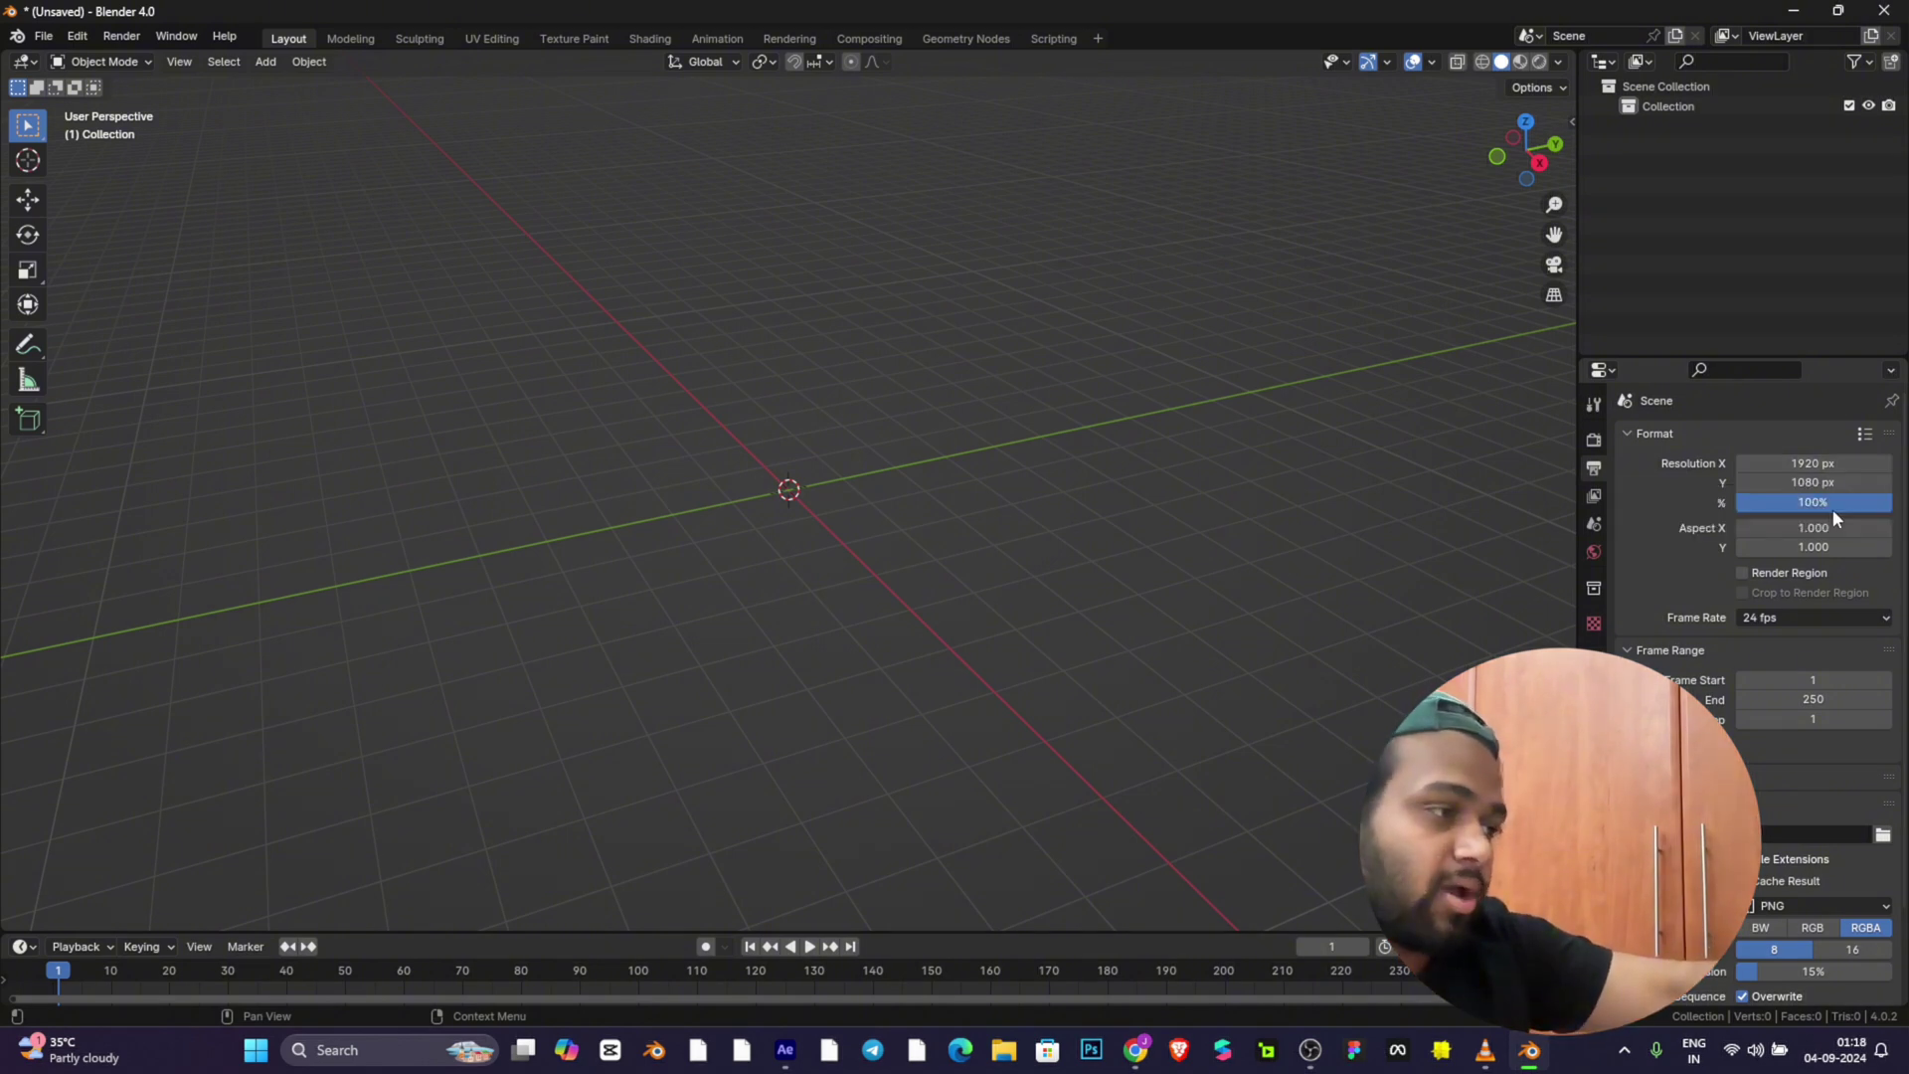
left_click(1820, 467)
type("1080")
left_click(1832, 483)
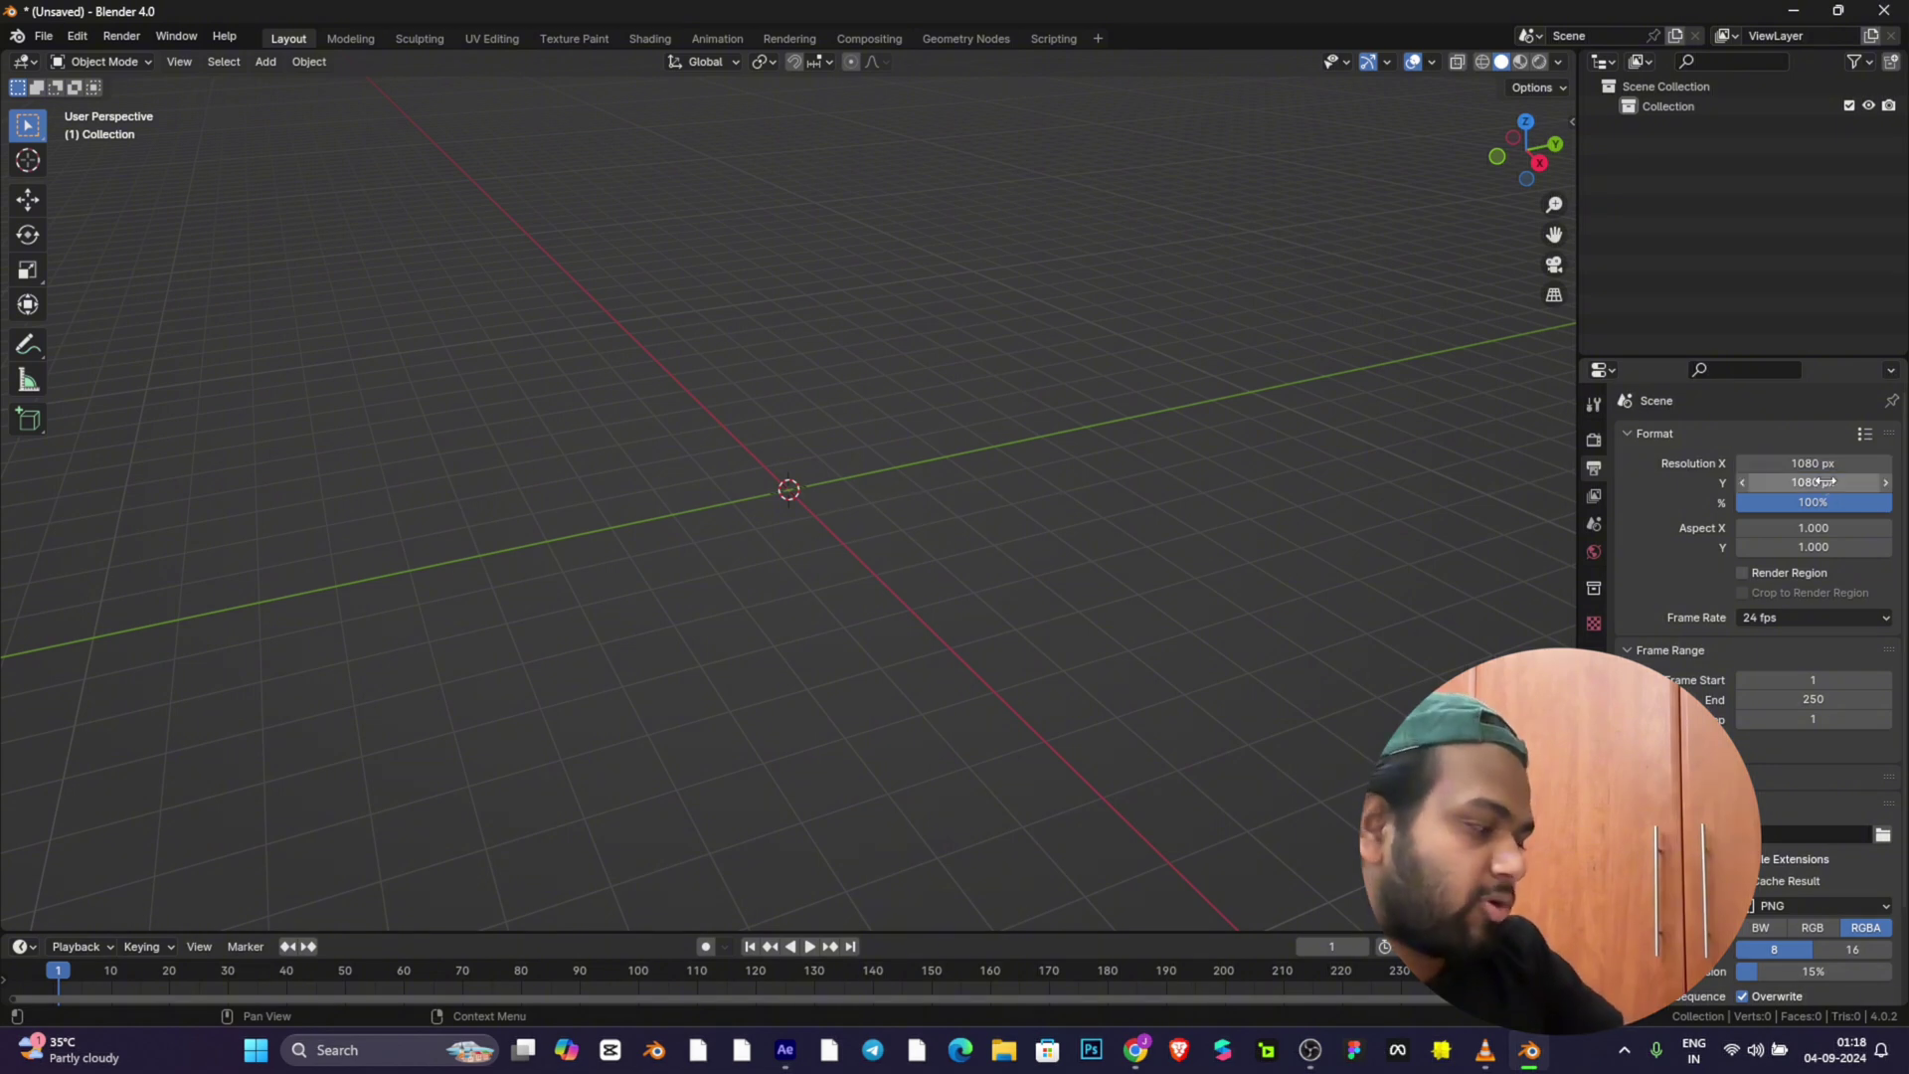
type("1920")
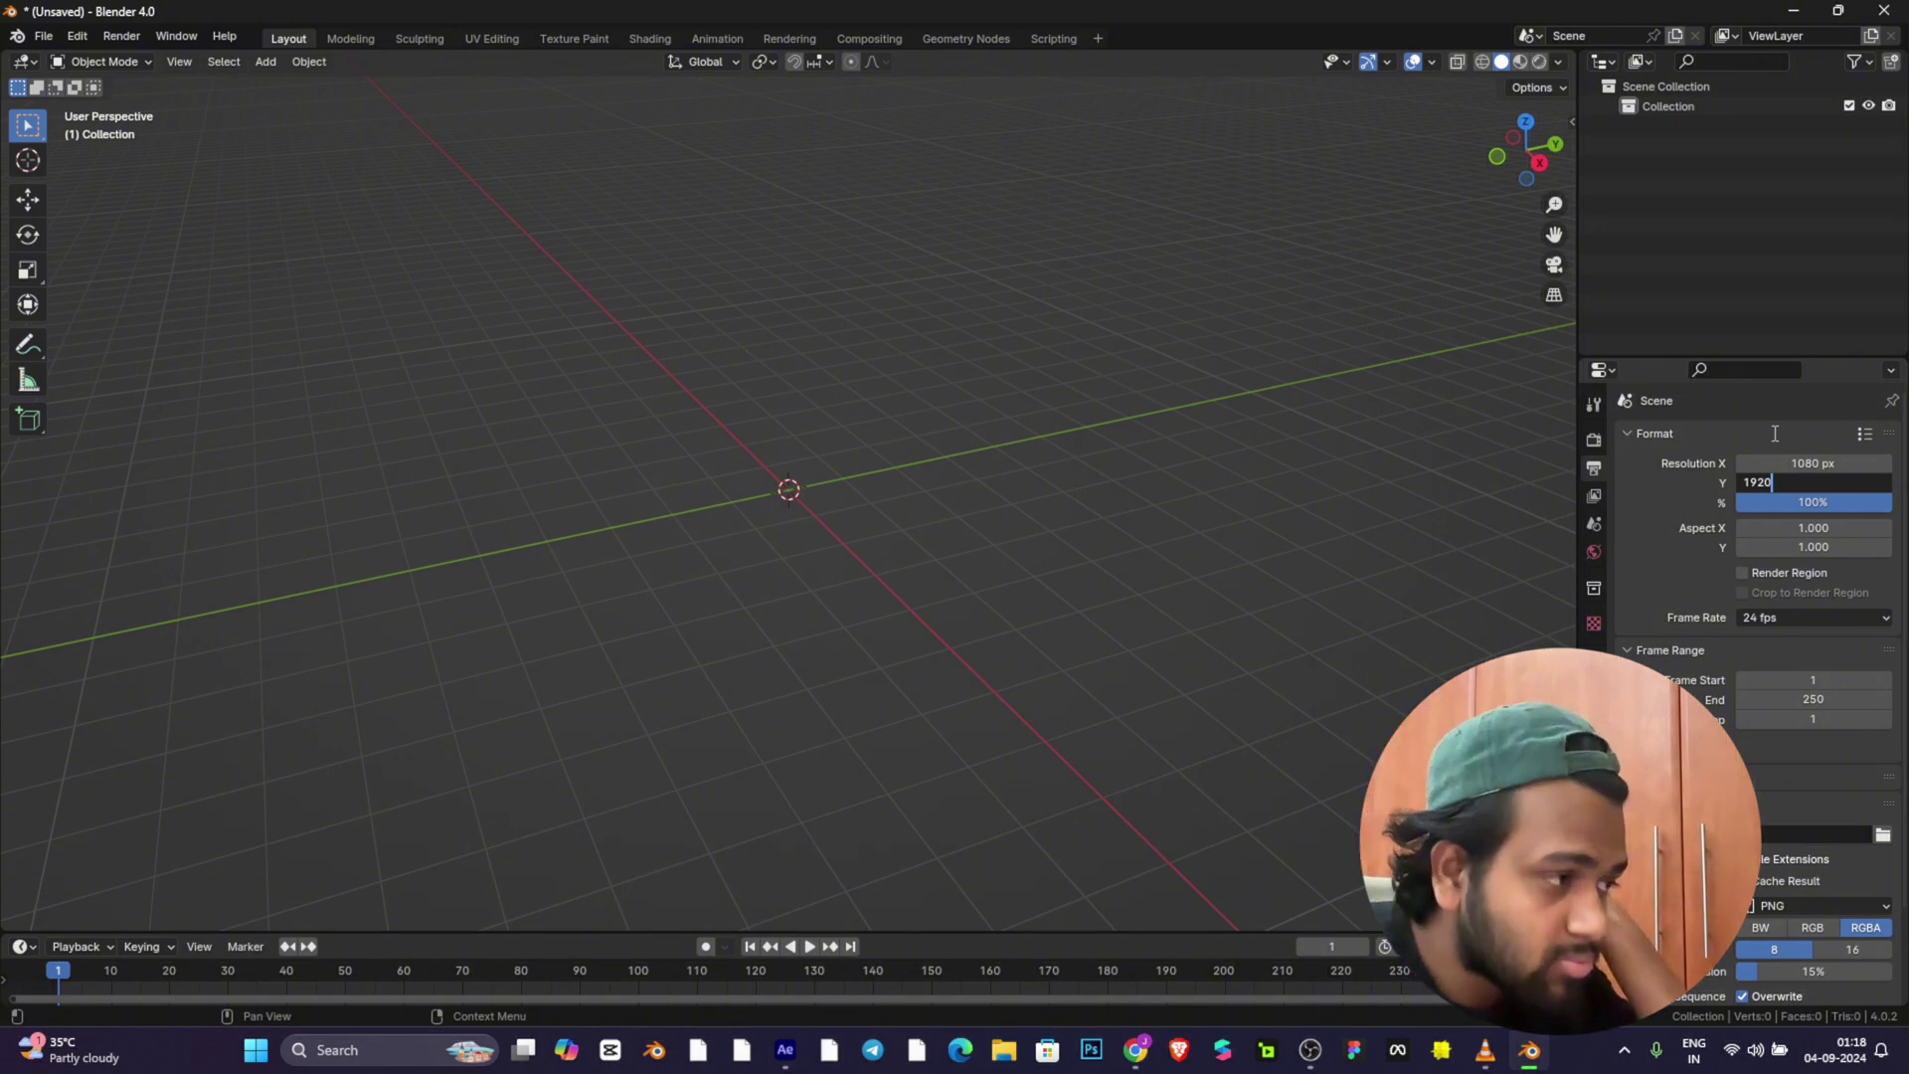
key("Return")
left_click(1804, 617)
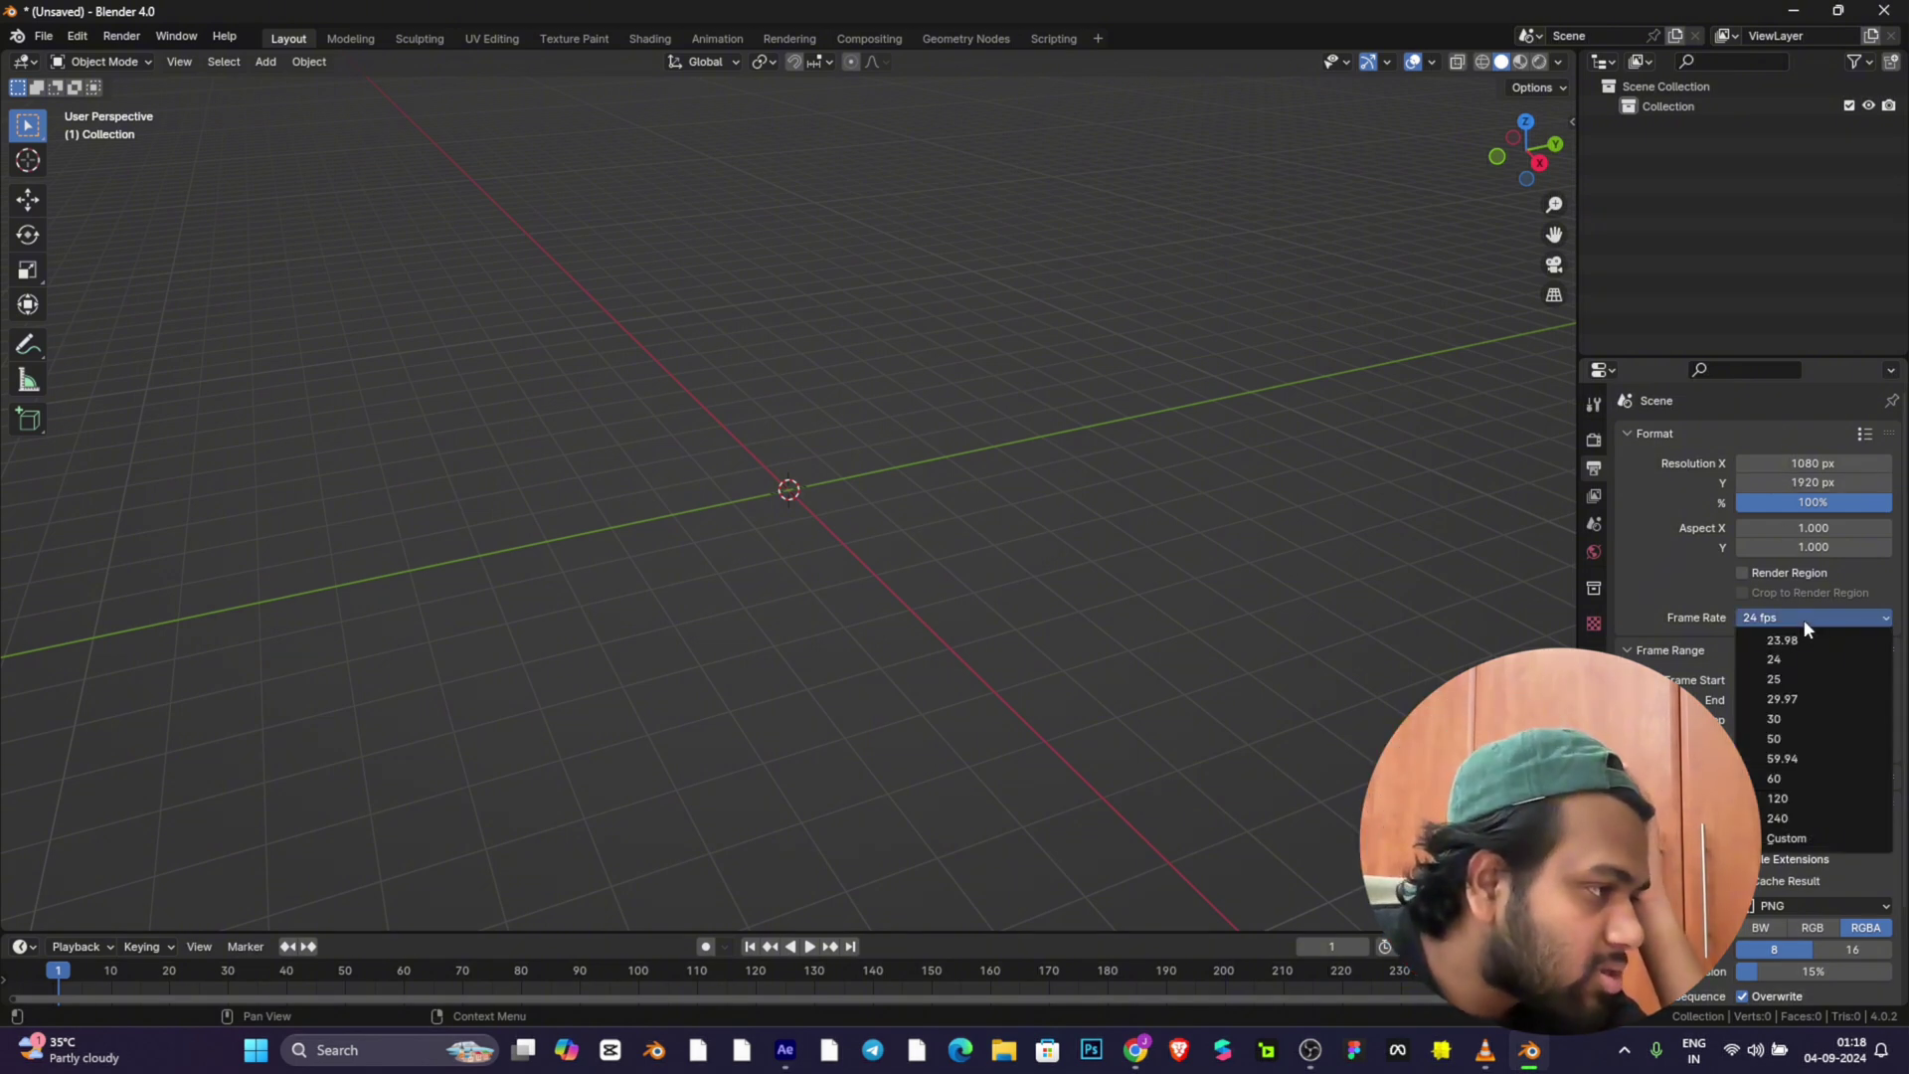
left_click(1786, 779)
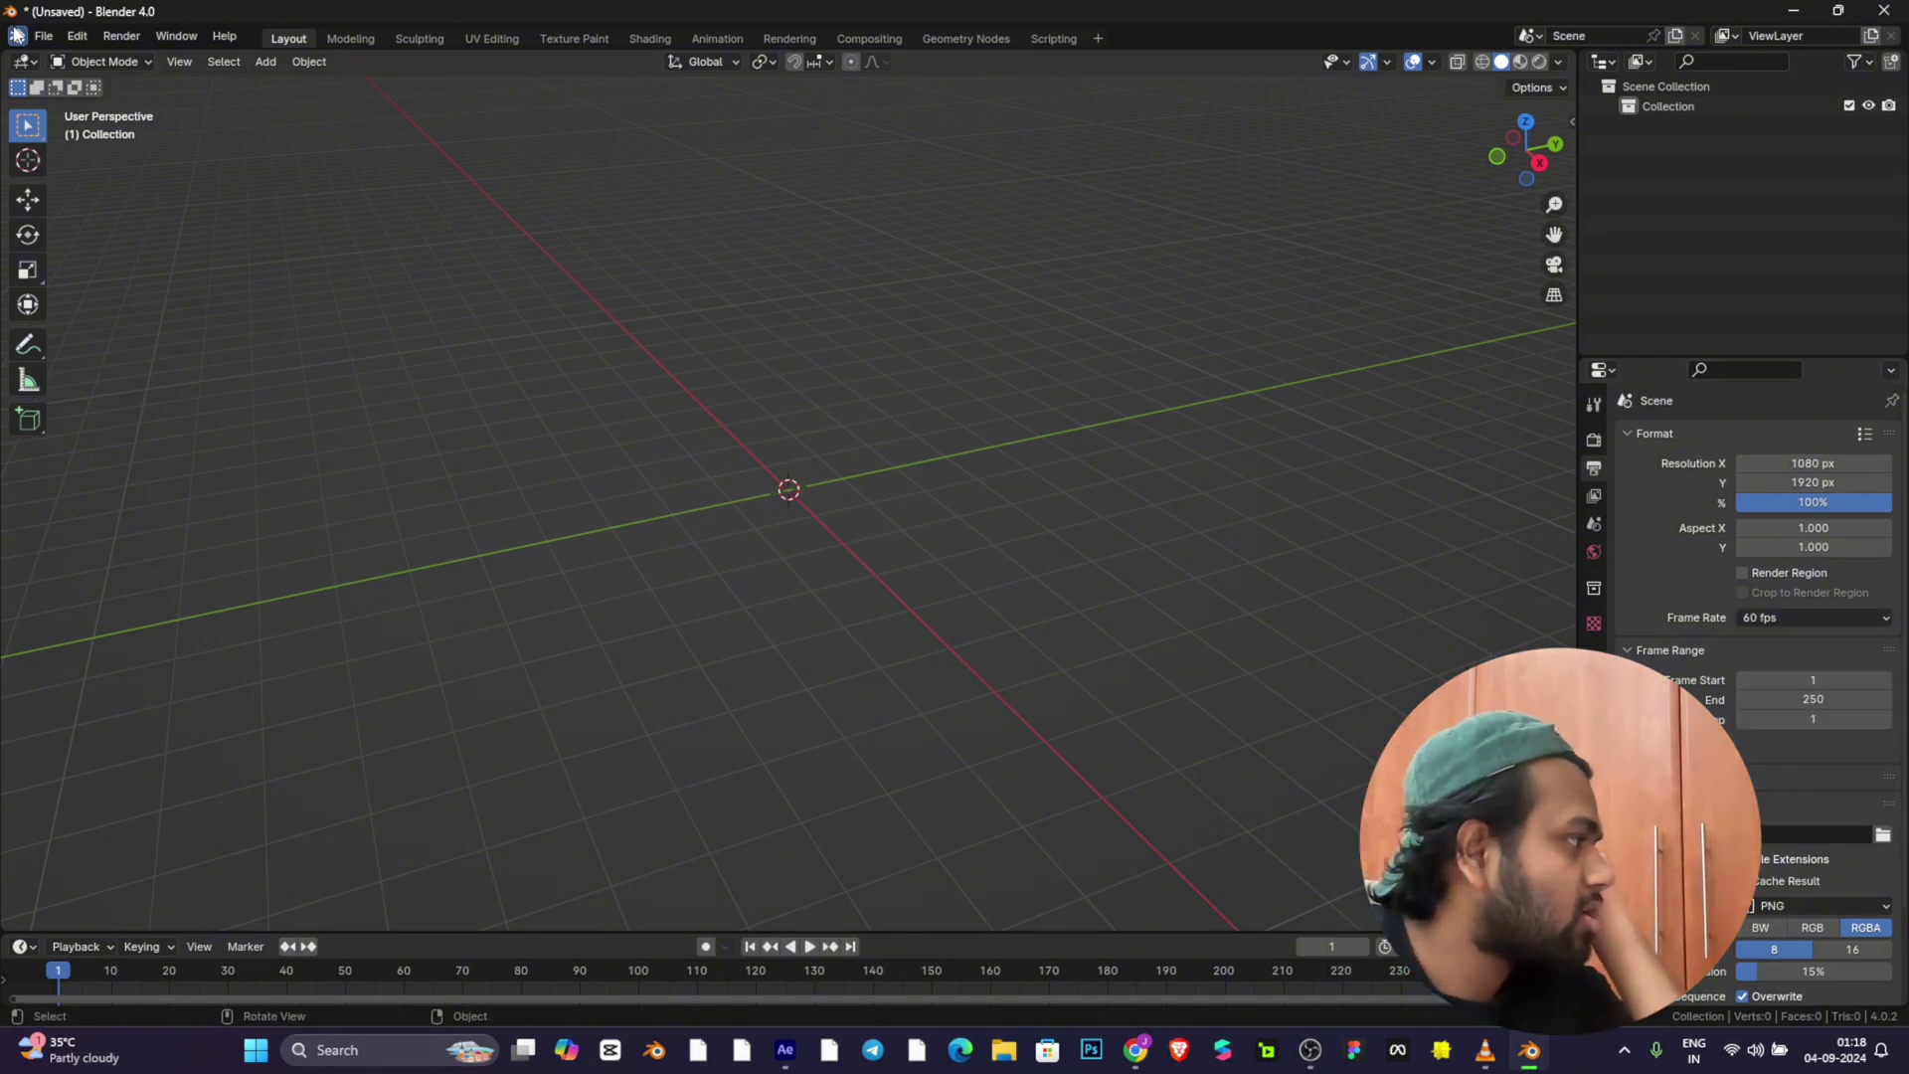
left_click(42, 40)
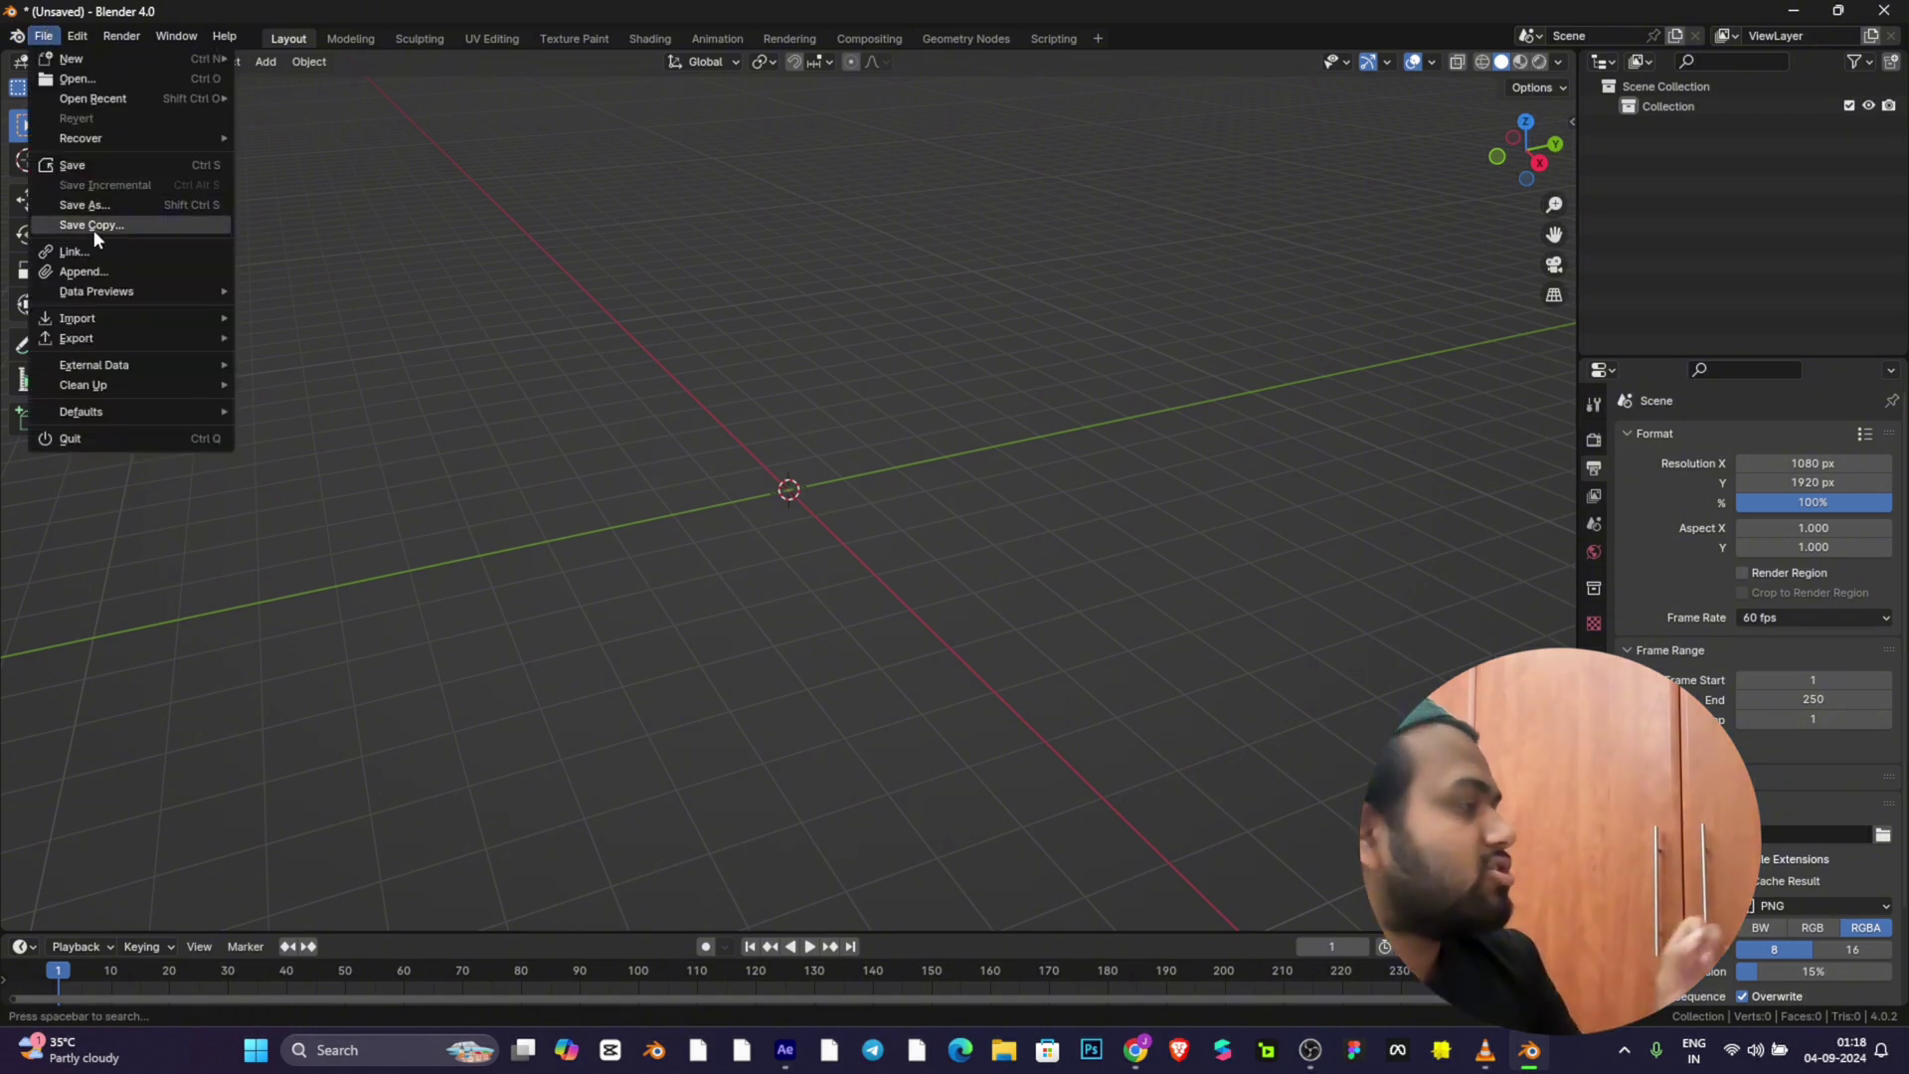
Step: Install the import-comp-to-blender.py add-on from the Downloads folder via Preferences > Add-ons
left_click(77, 36)
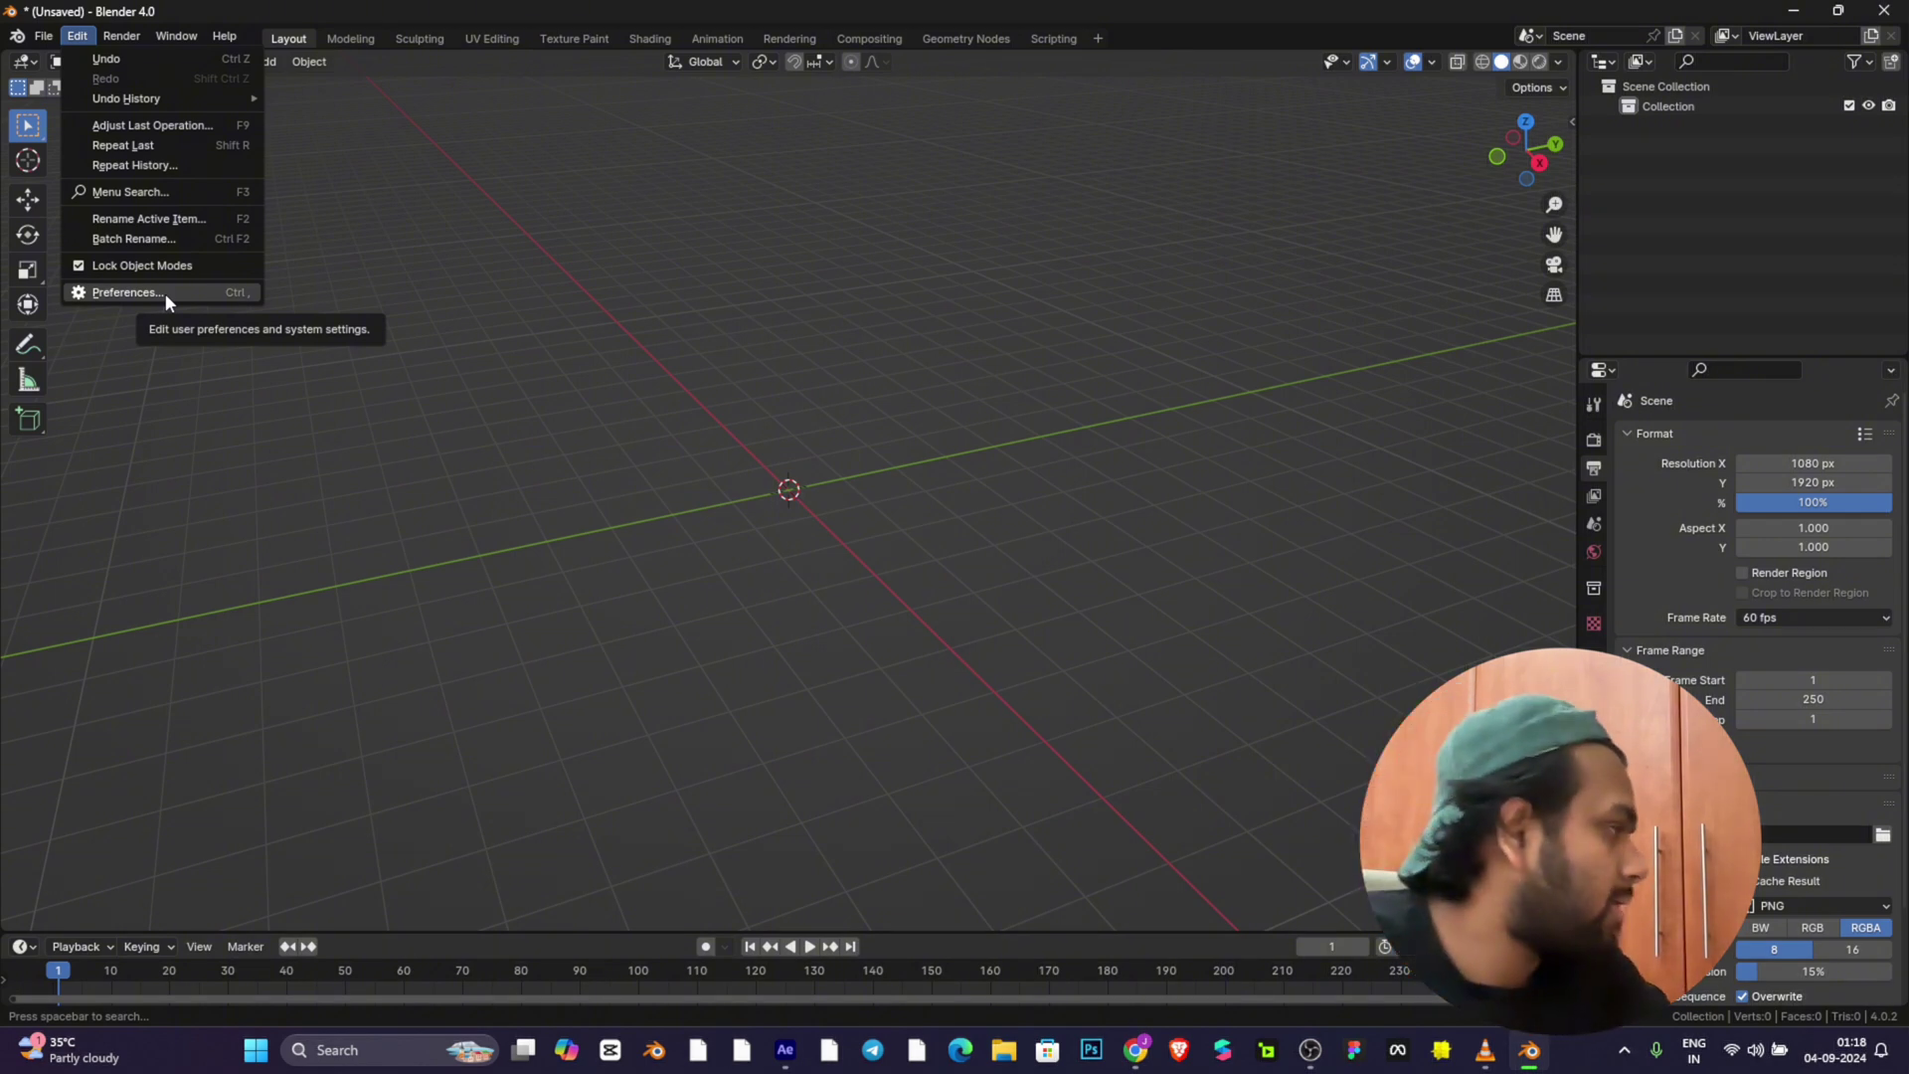
mouse_move(144, 104)
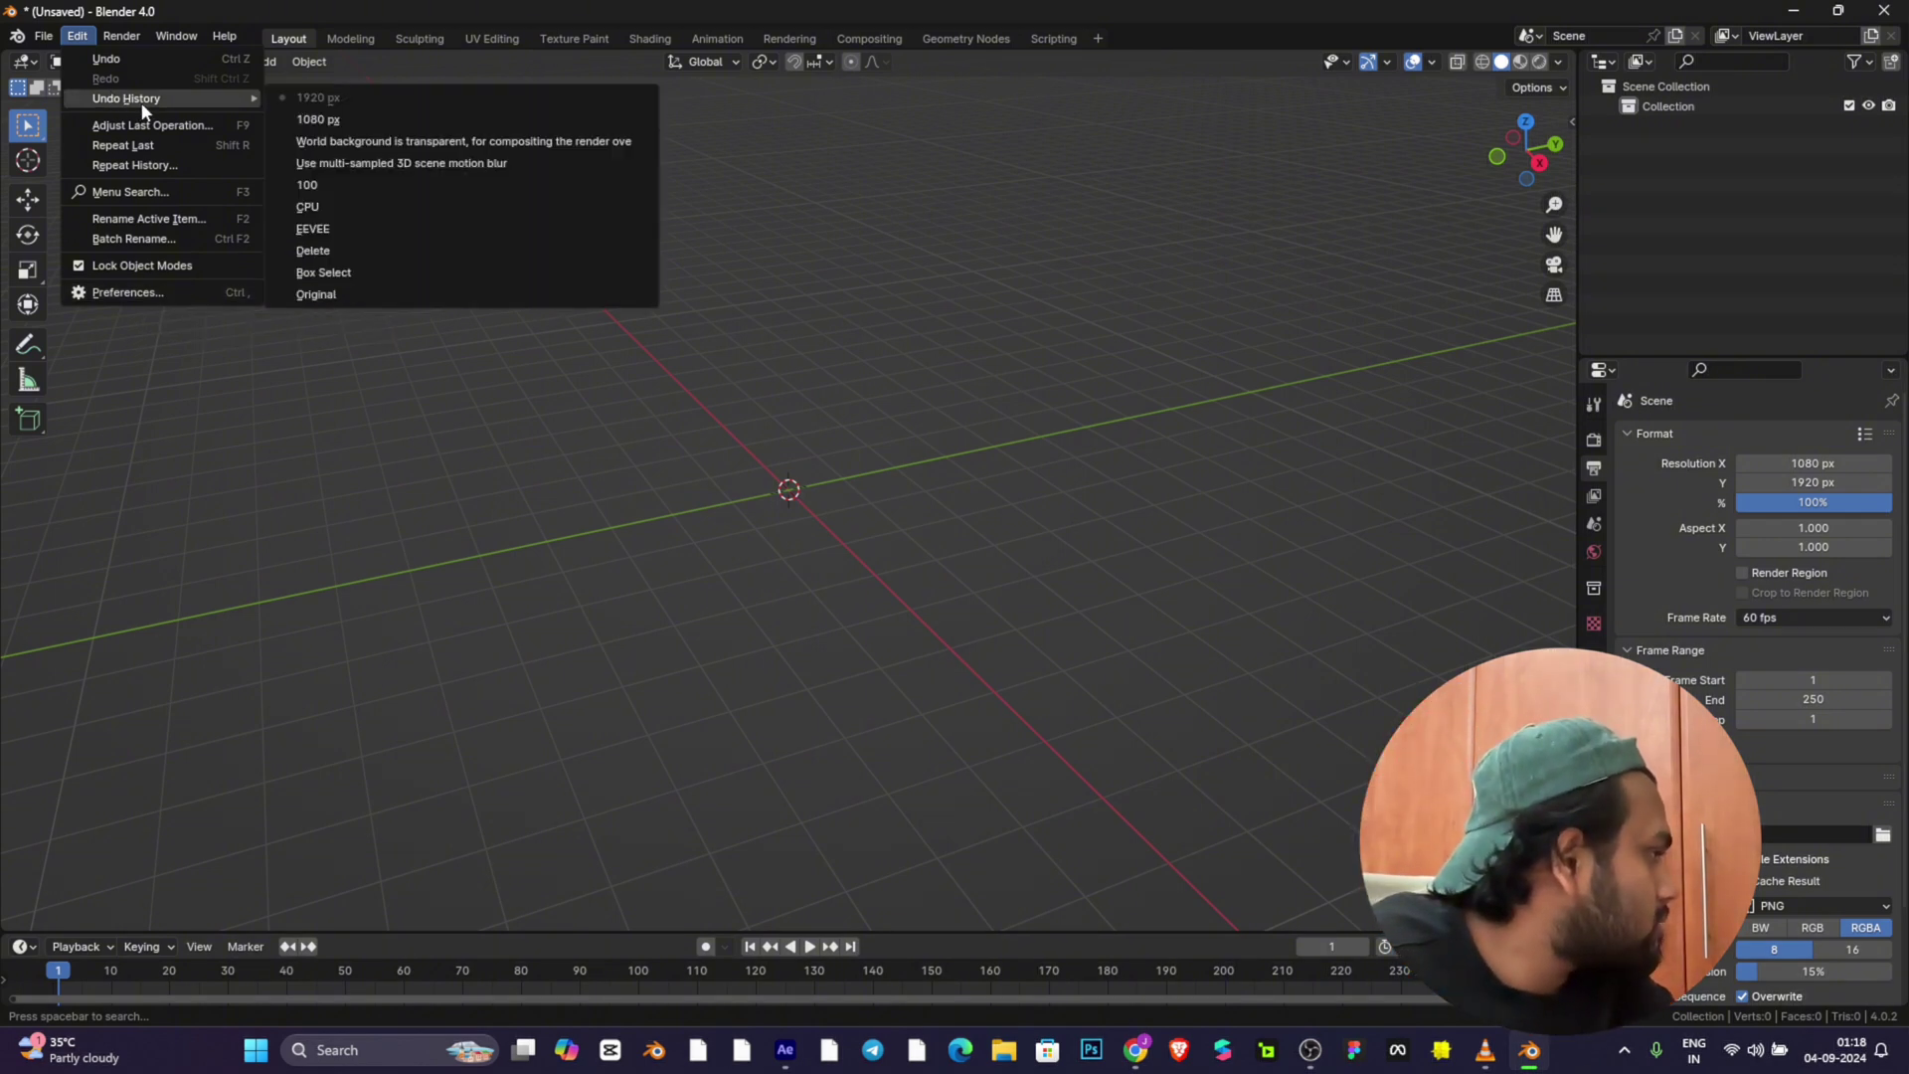
left_click(159, 290)
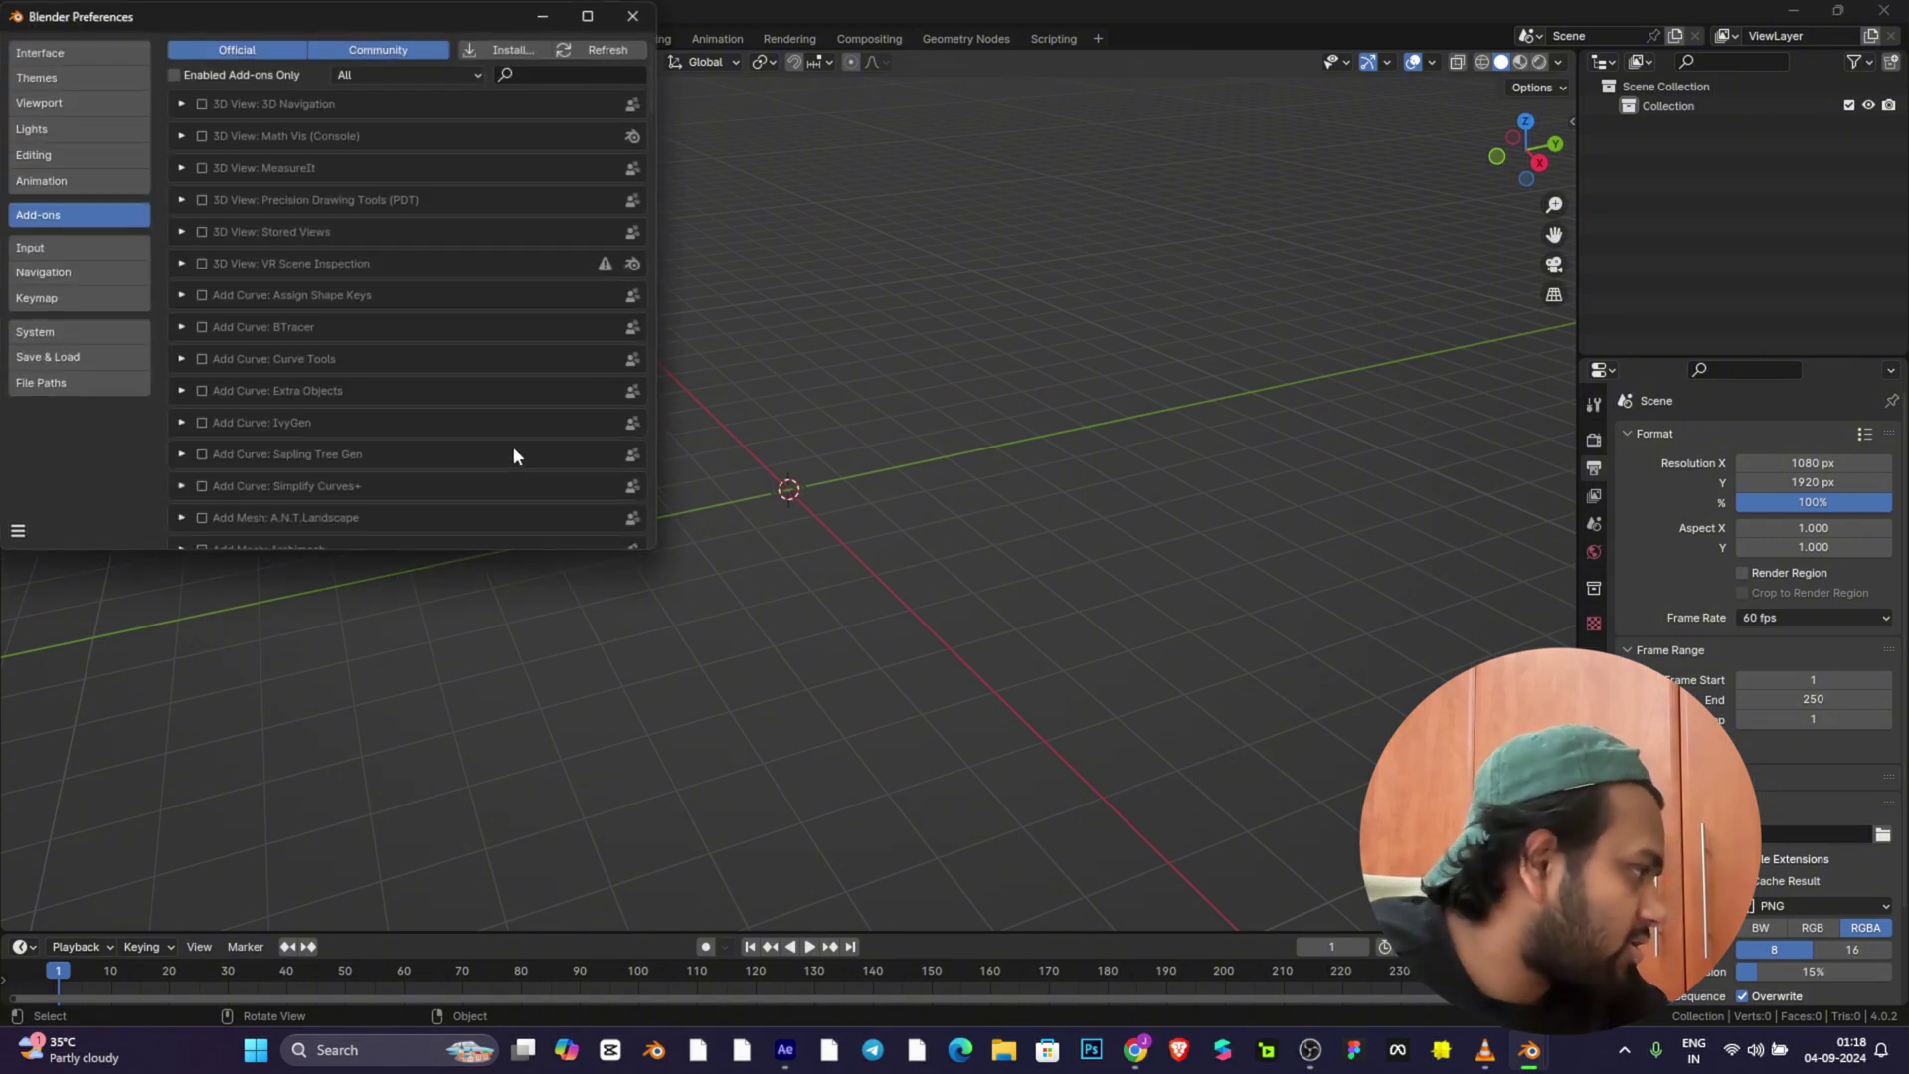
left_click(529, 52)
left_click(148, 252)
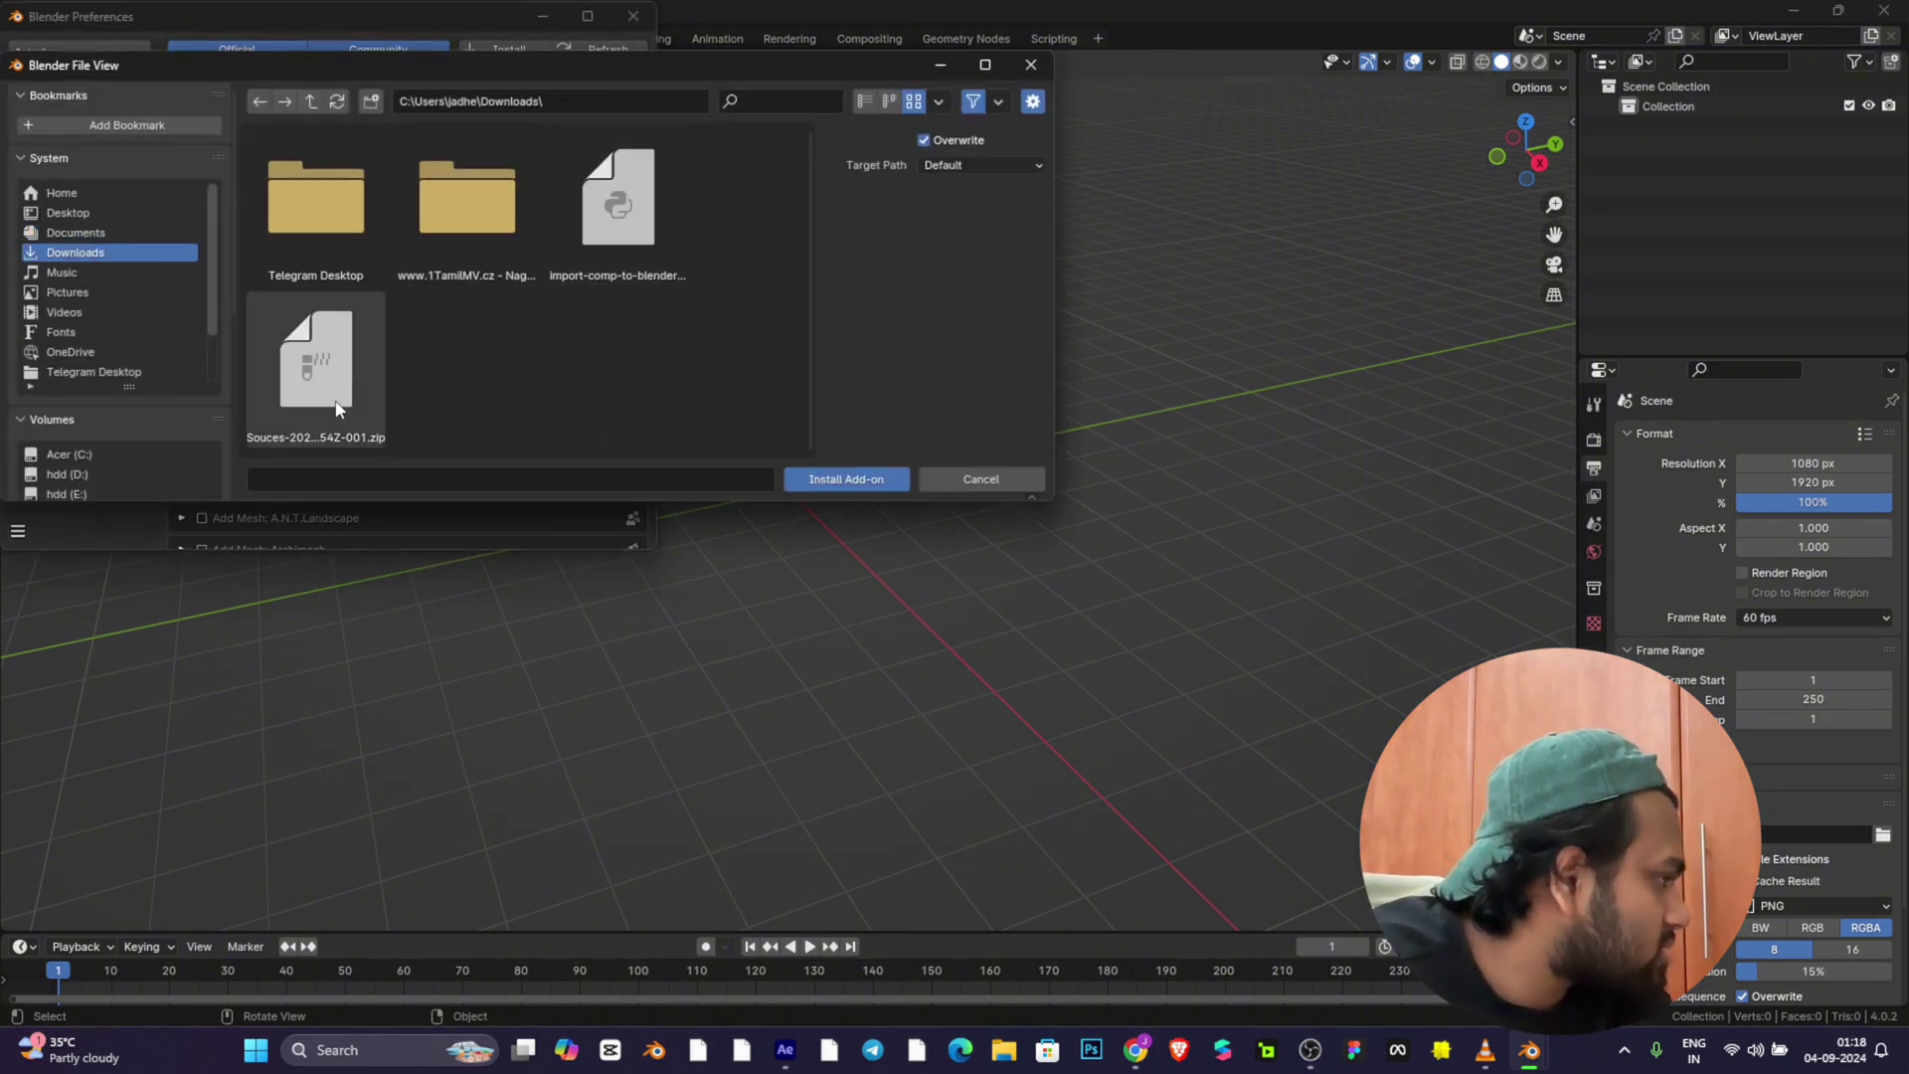
double_click(640, 238)
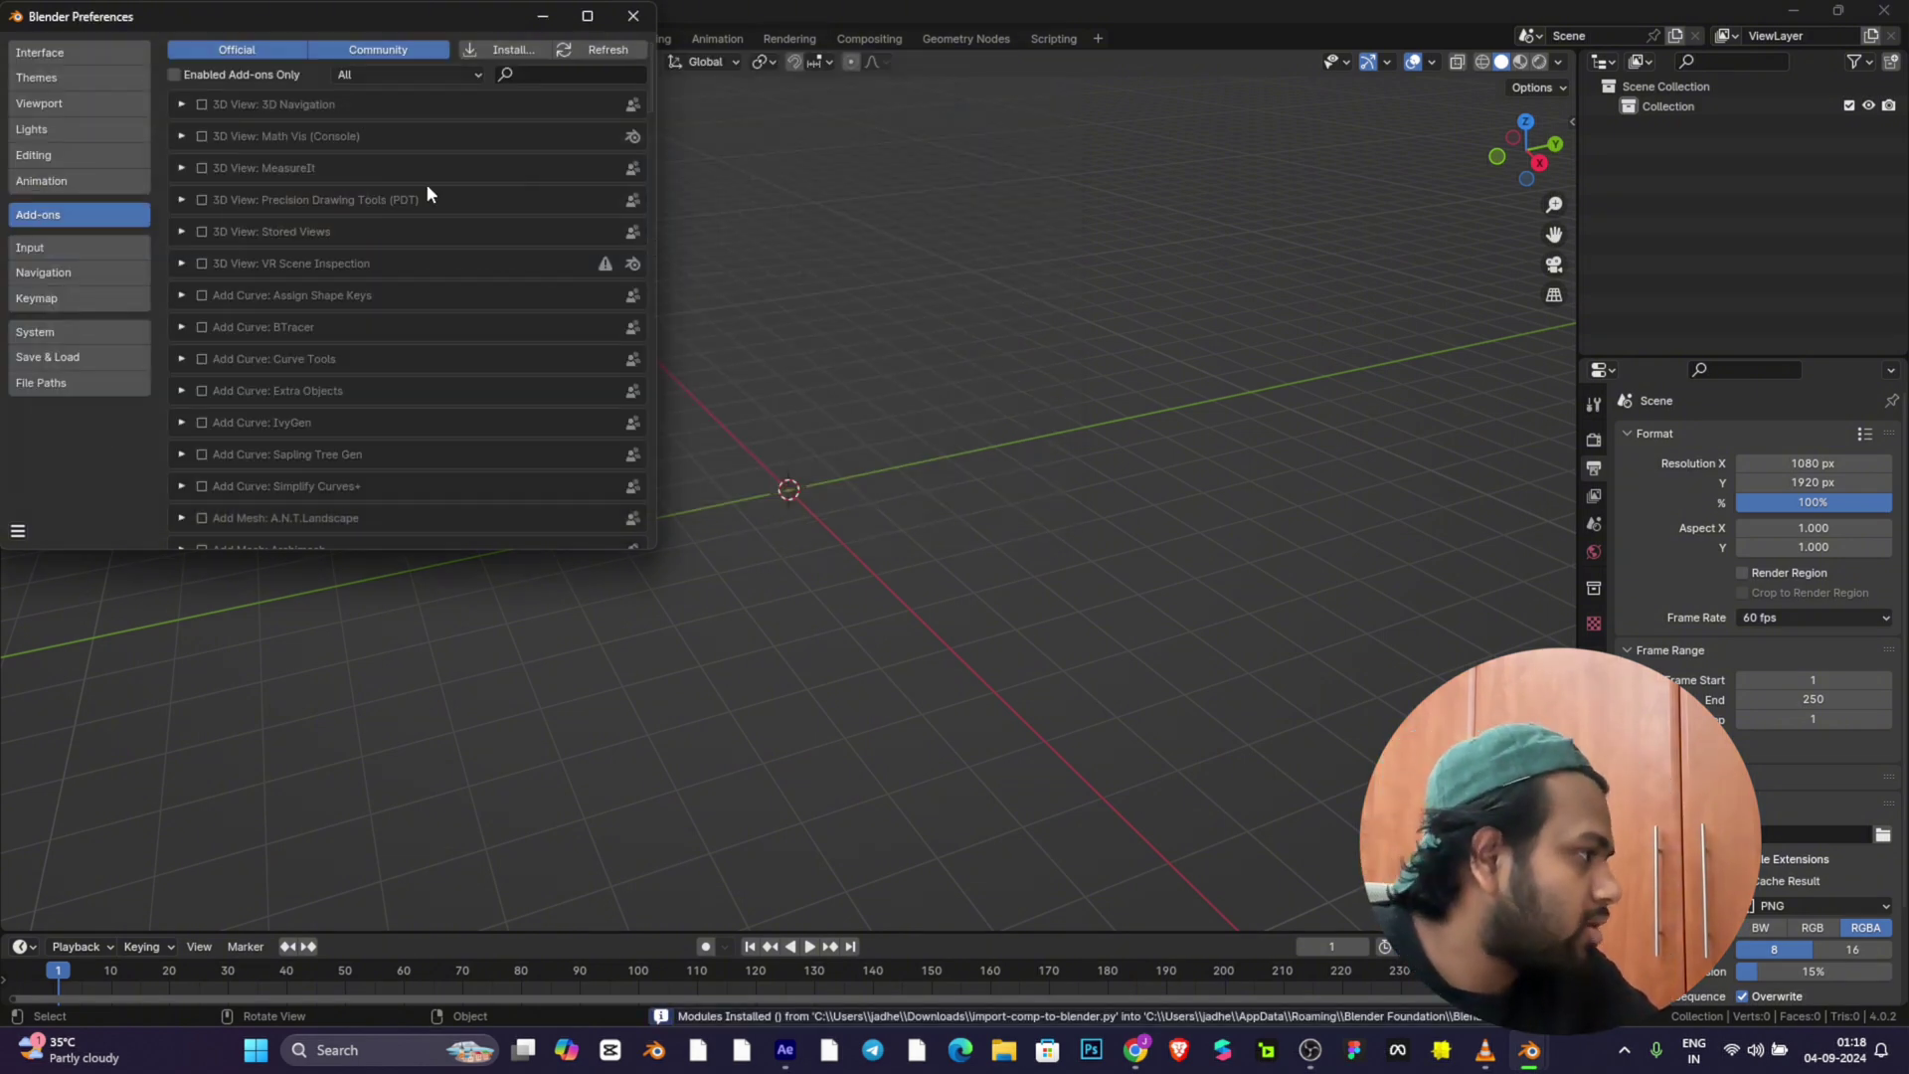
Step: Import the chaii tracking data from Desktop\Chai\Files\Track File
left_click(632, 16)
left_click(43, 36)
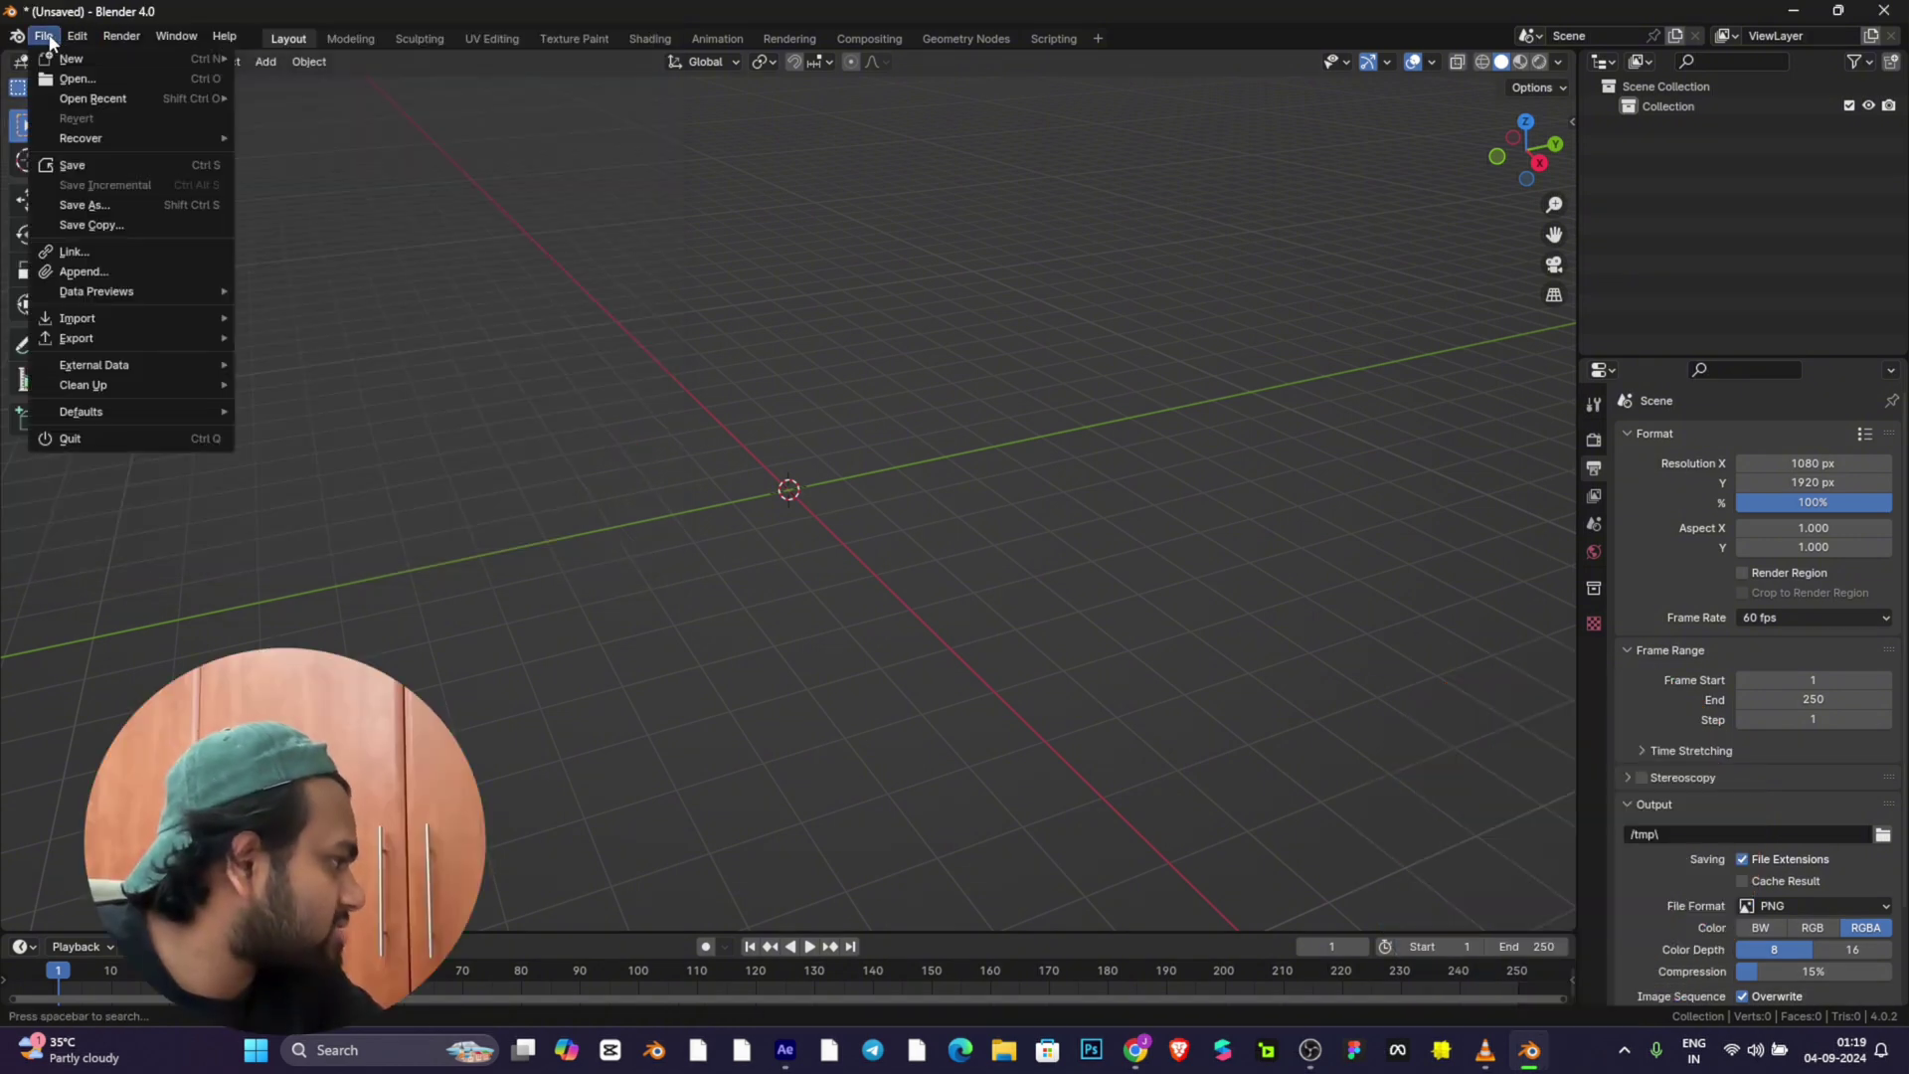
mouse_move(111, 320)
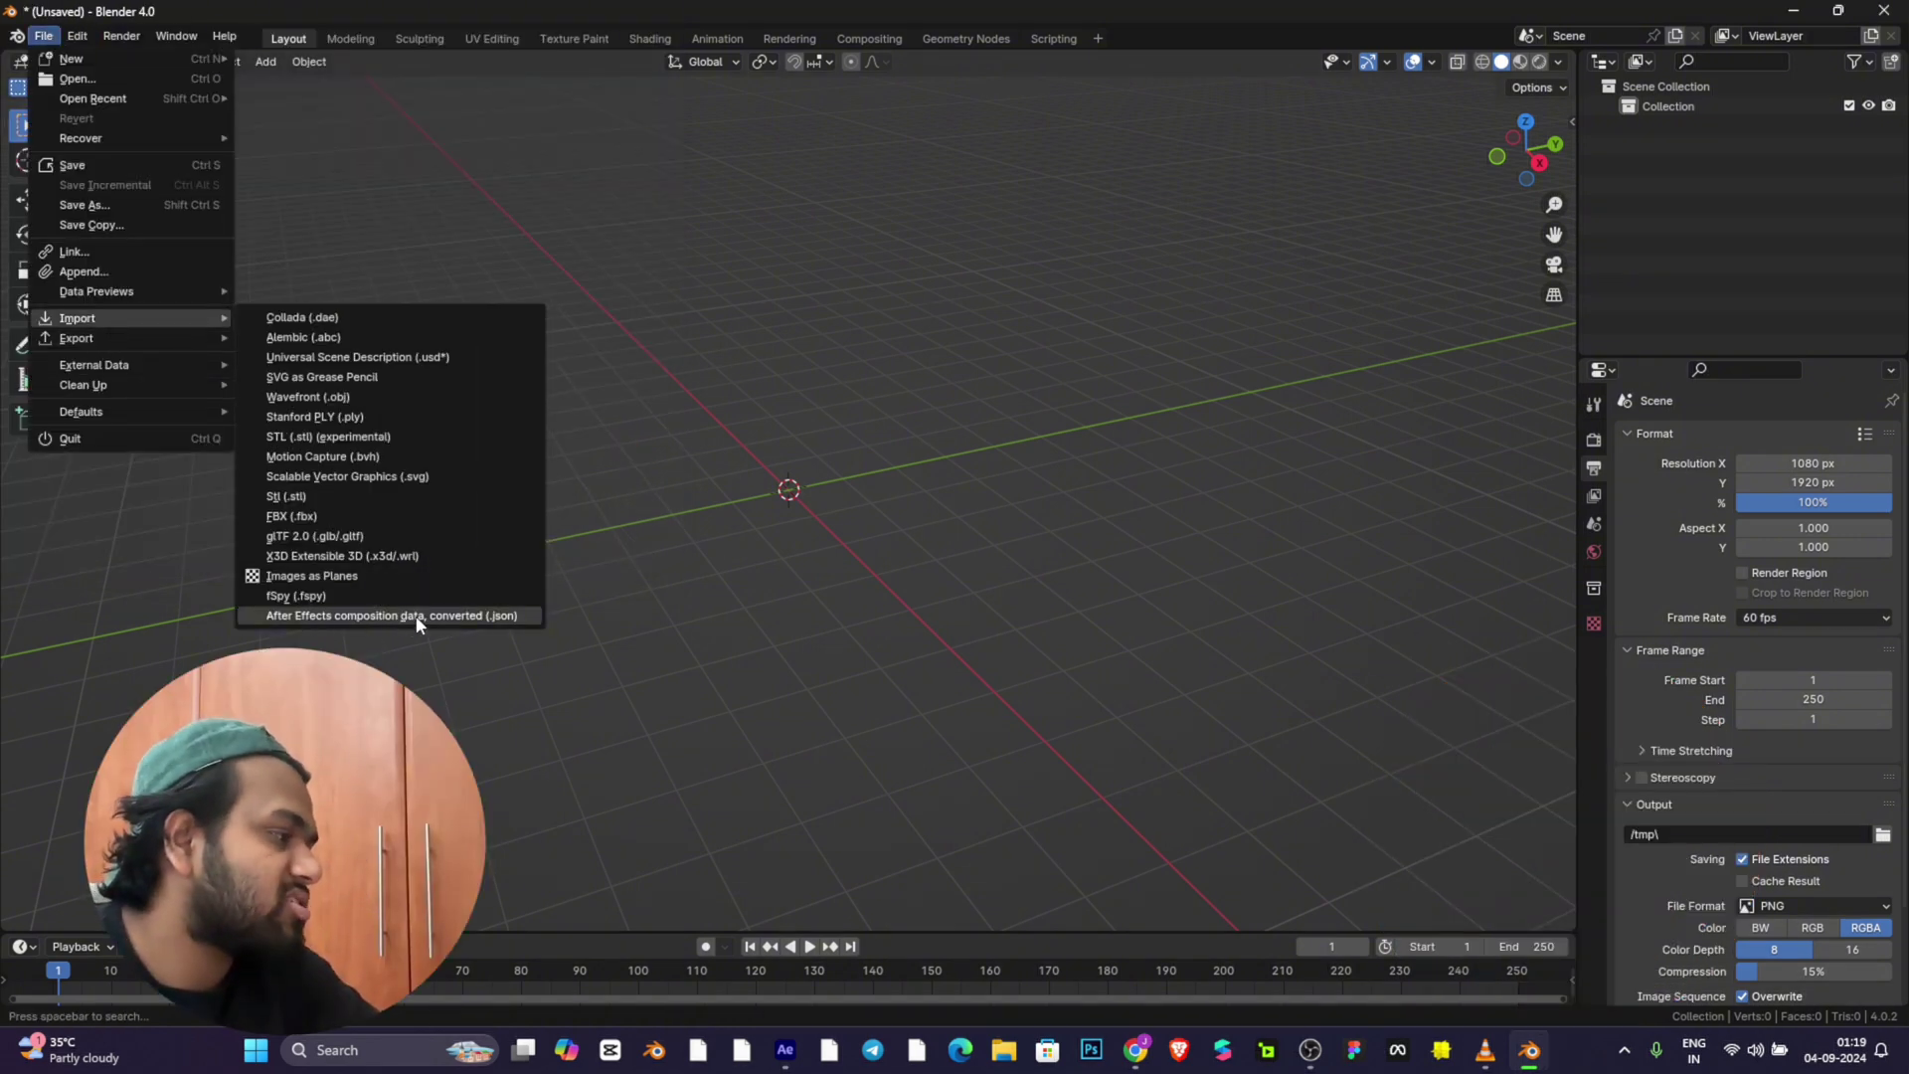
left_click(503, 615)
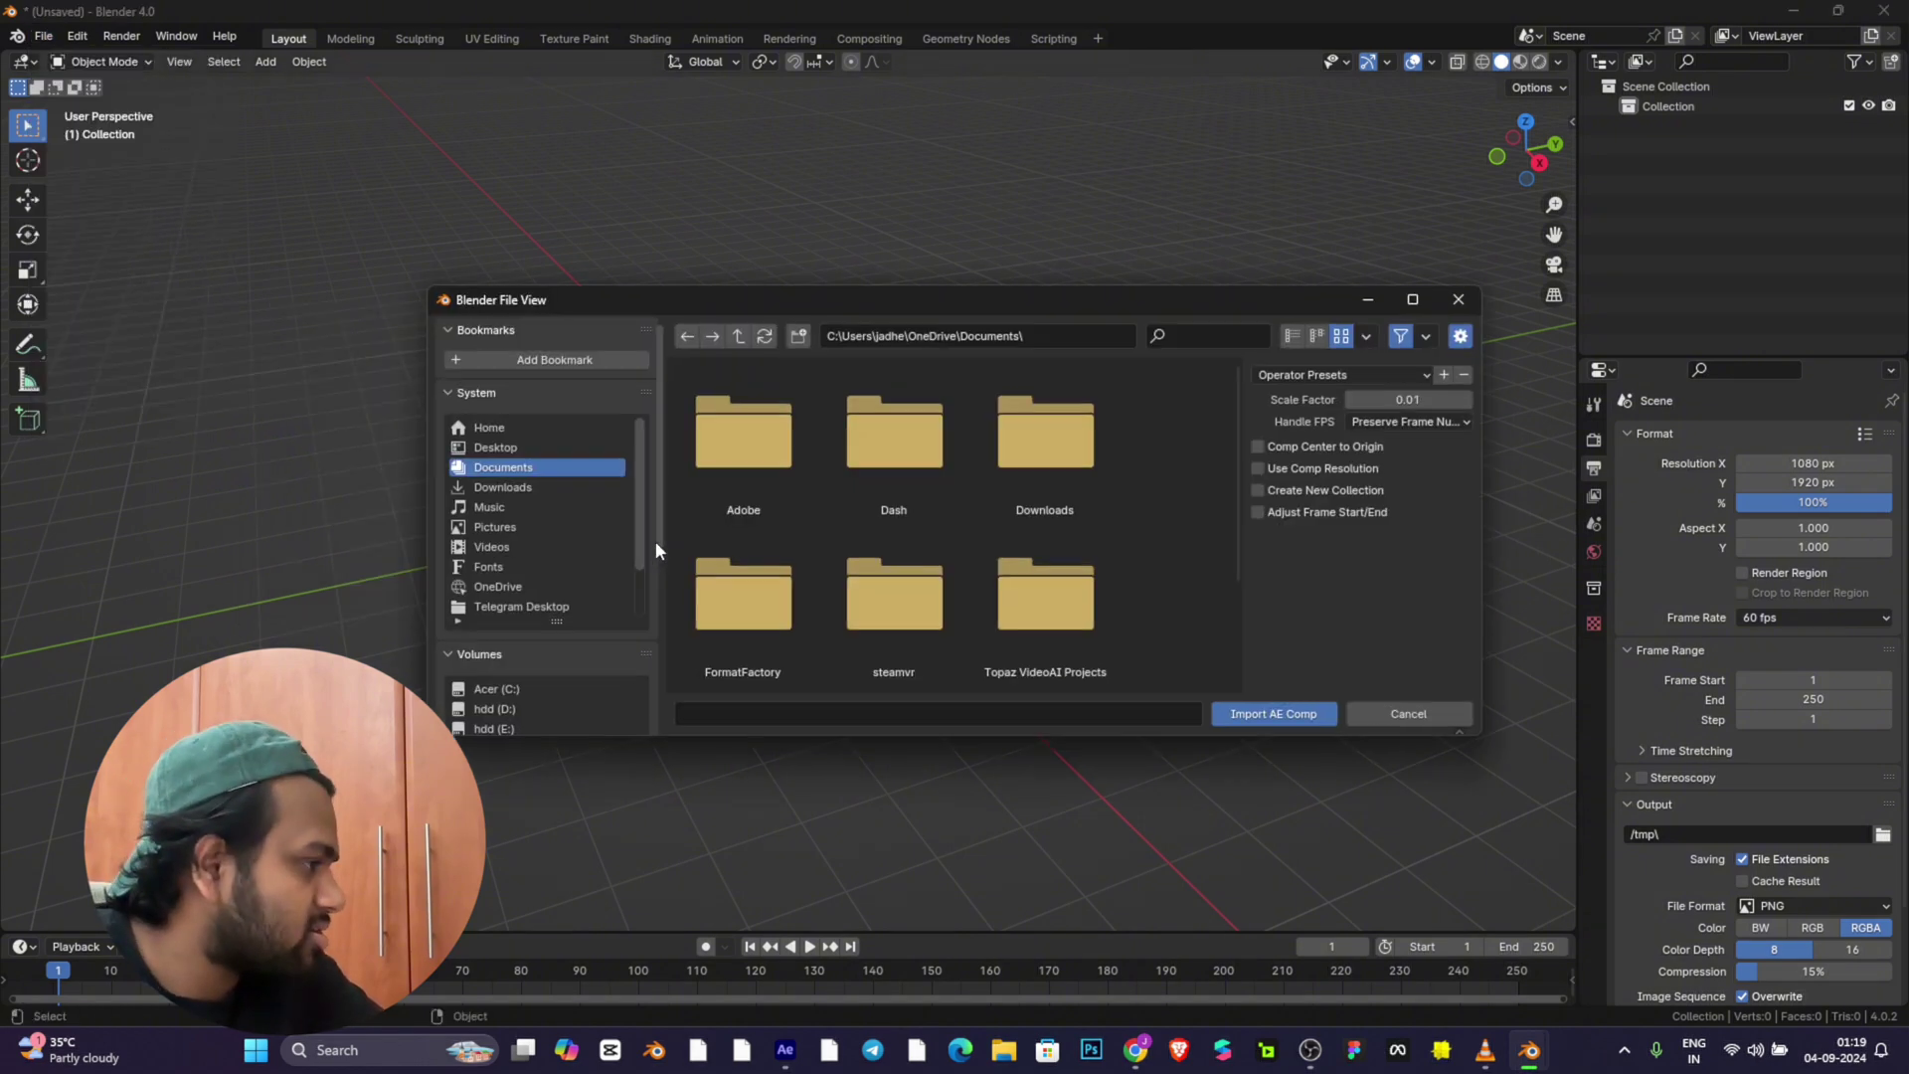
left_click(503, 448)
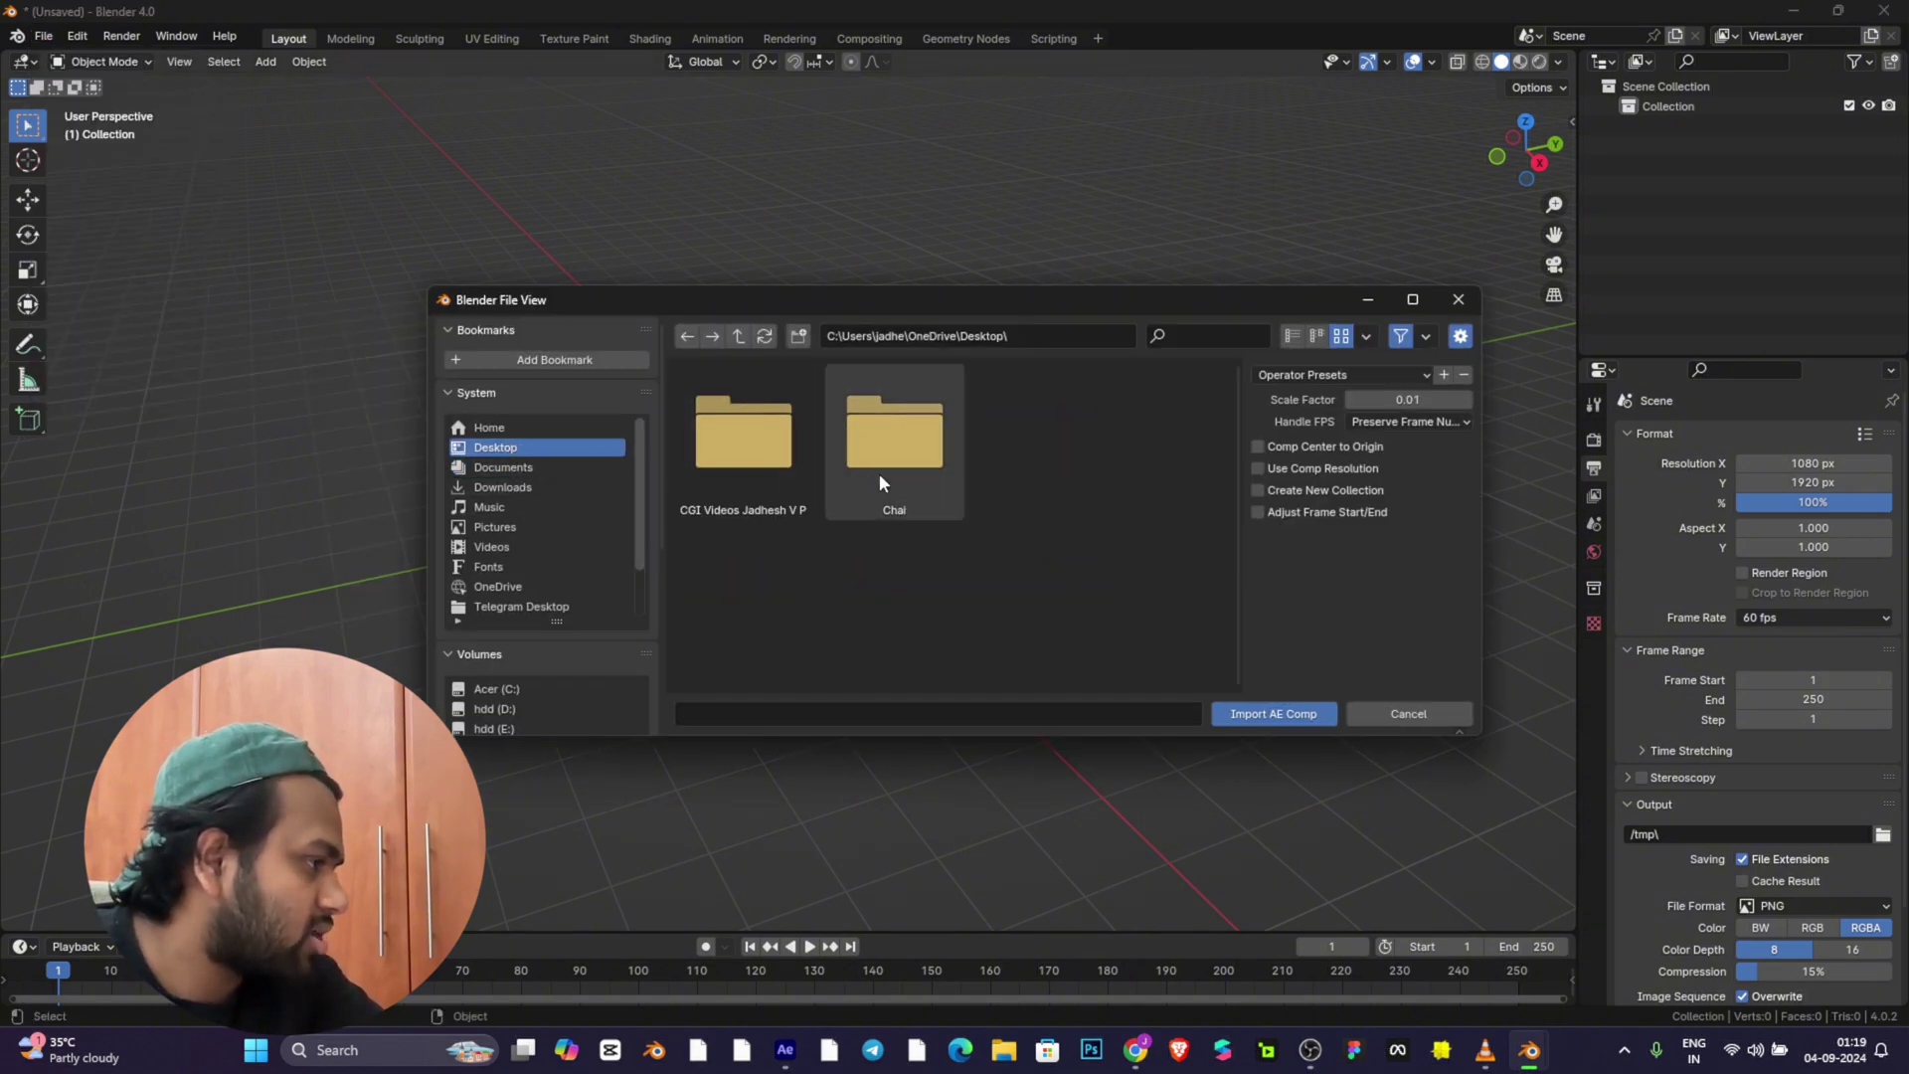
left_click(847, 475)
double_click(847, 475)
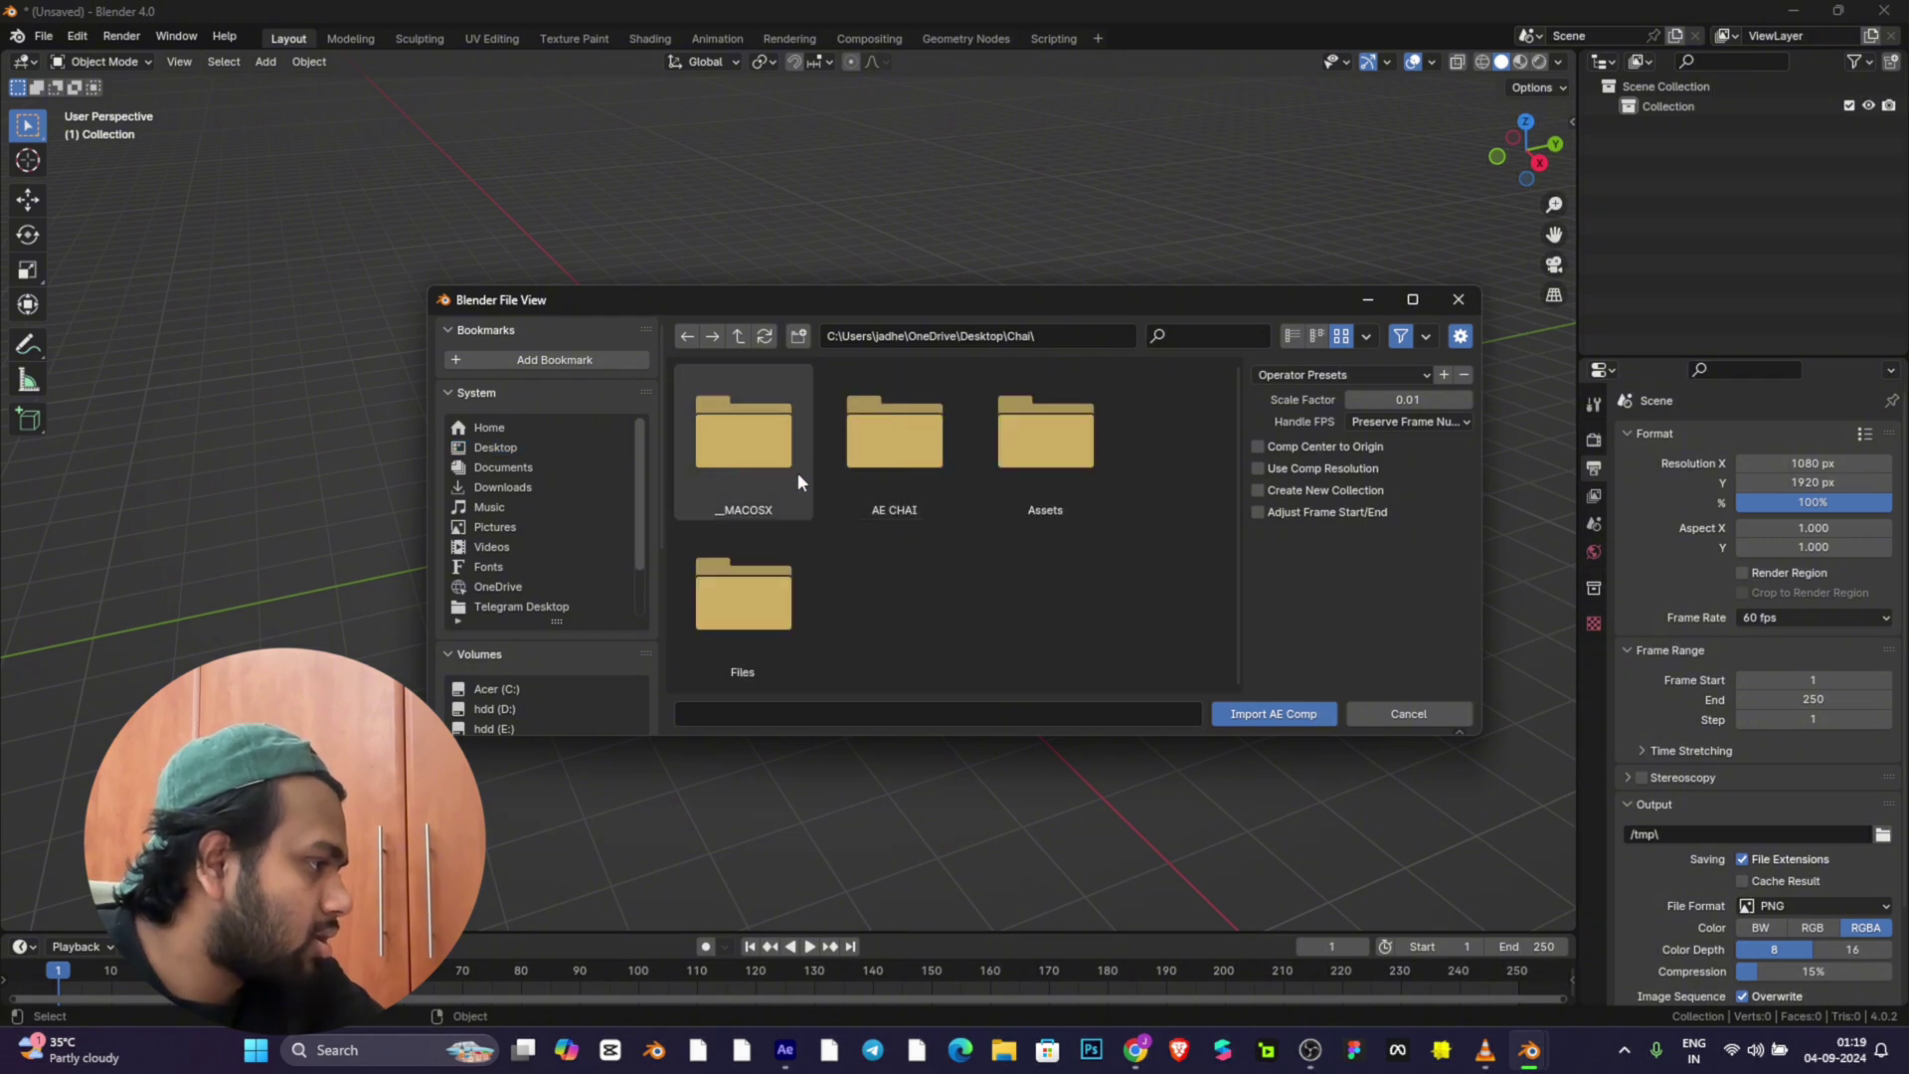
double_click(1007, 470)
double_click(792, 474)
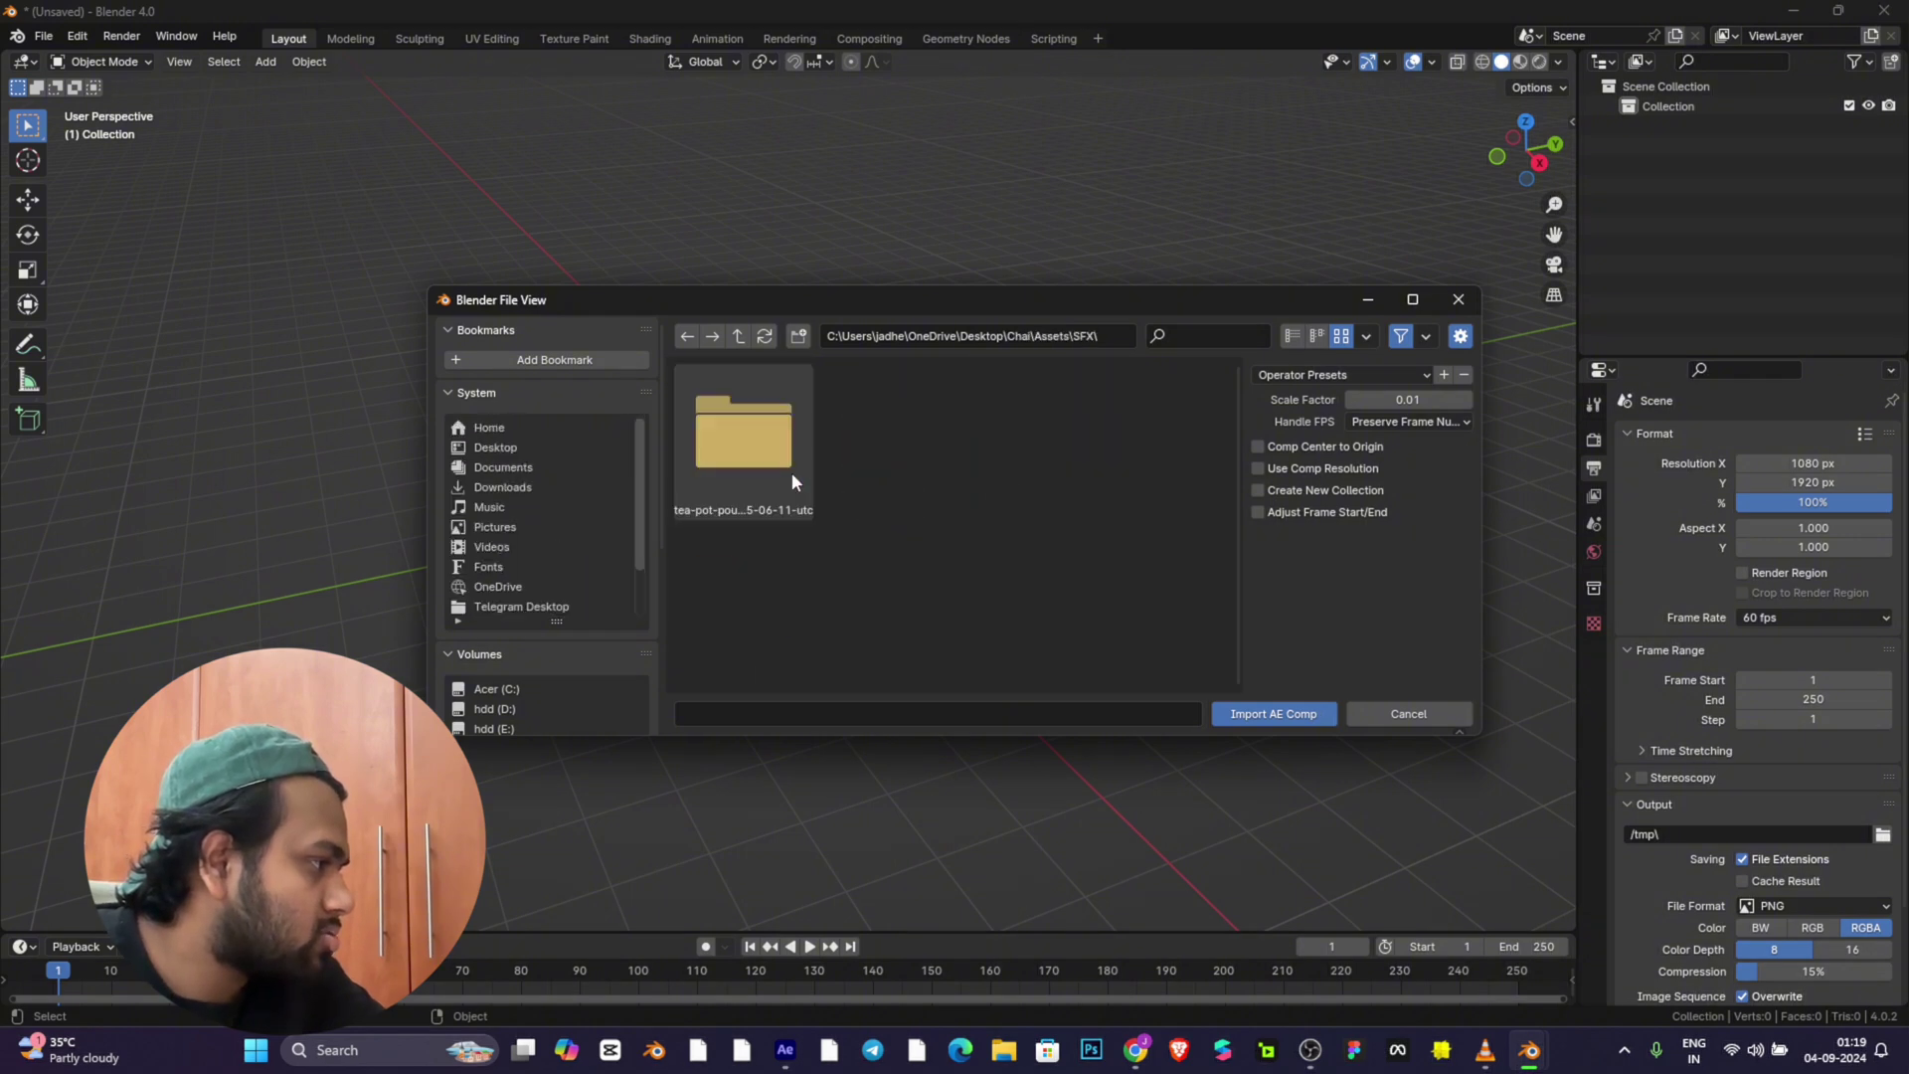
left_click(734, 336)
left_click(734, 337)
left_click(773, 585)
double_click(774, 585)
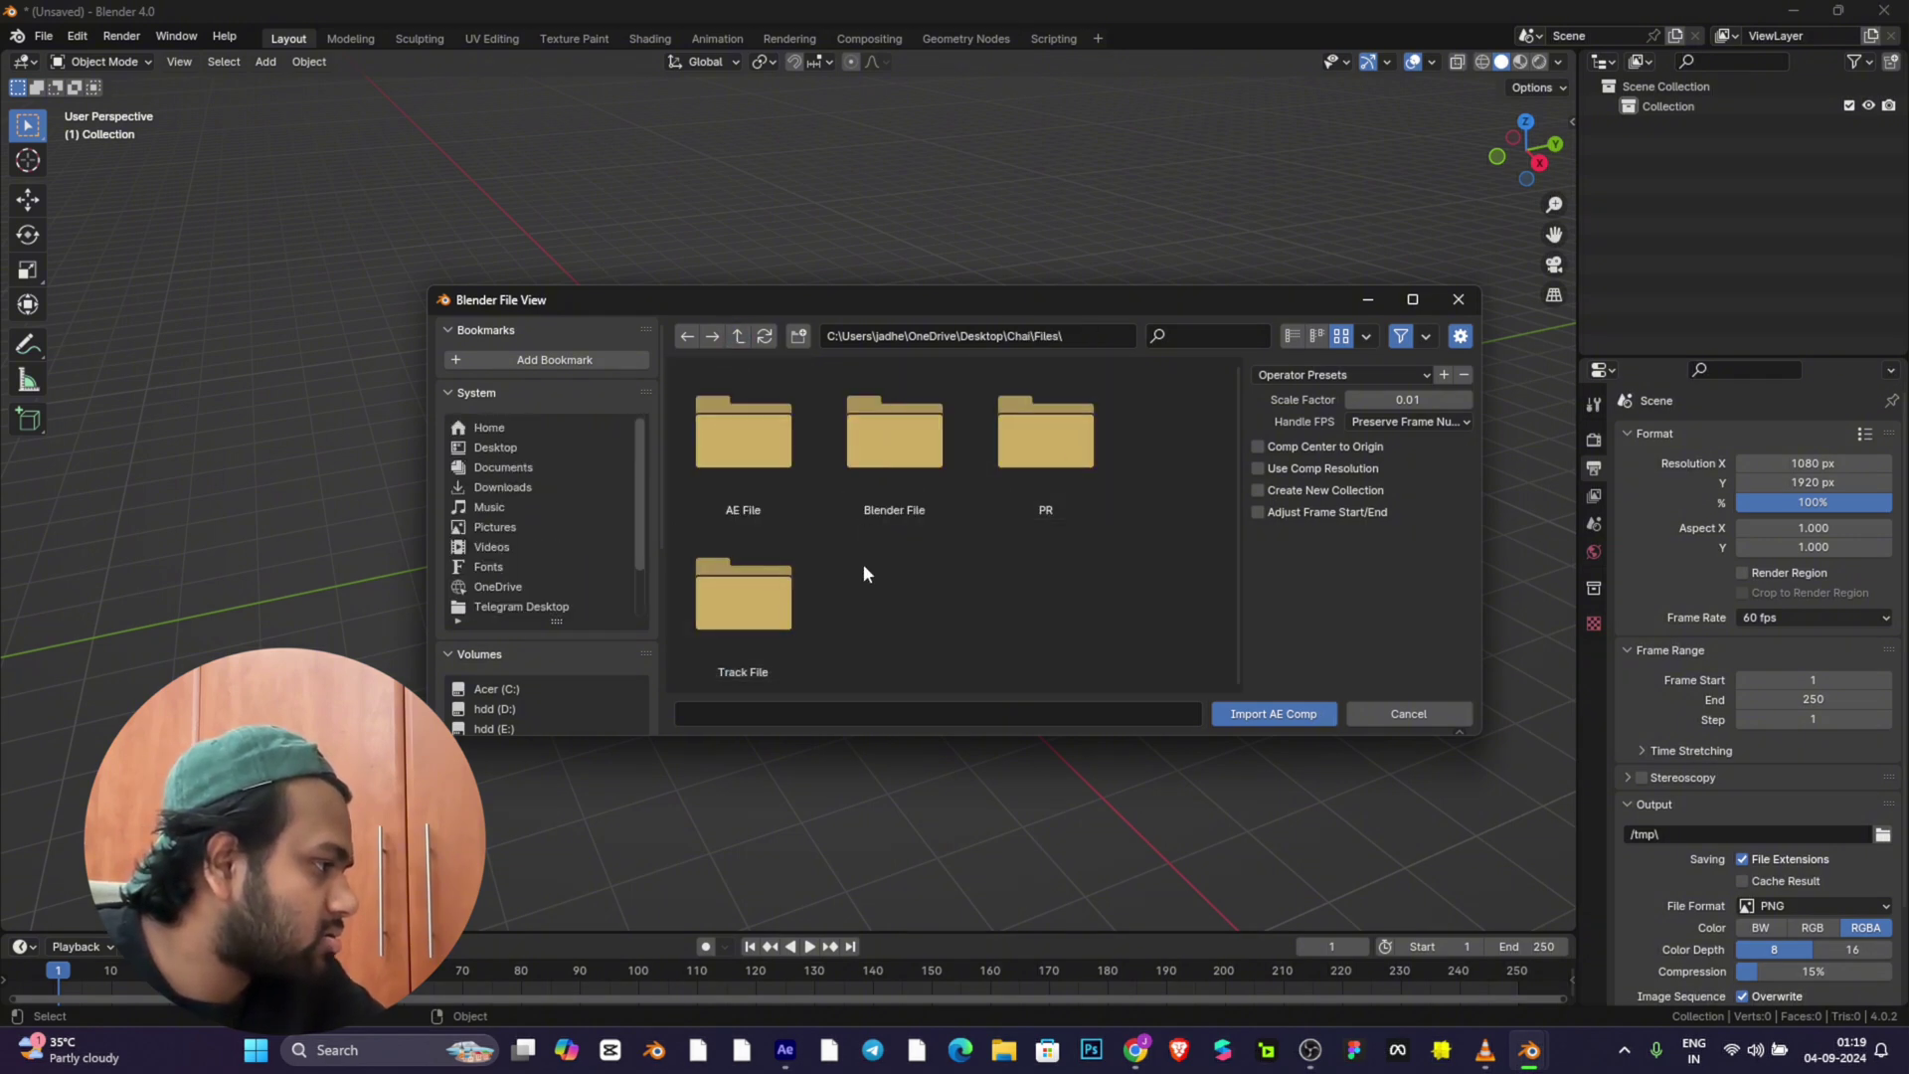
double_click(756, 601)
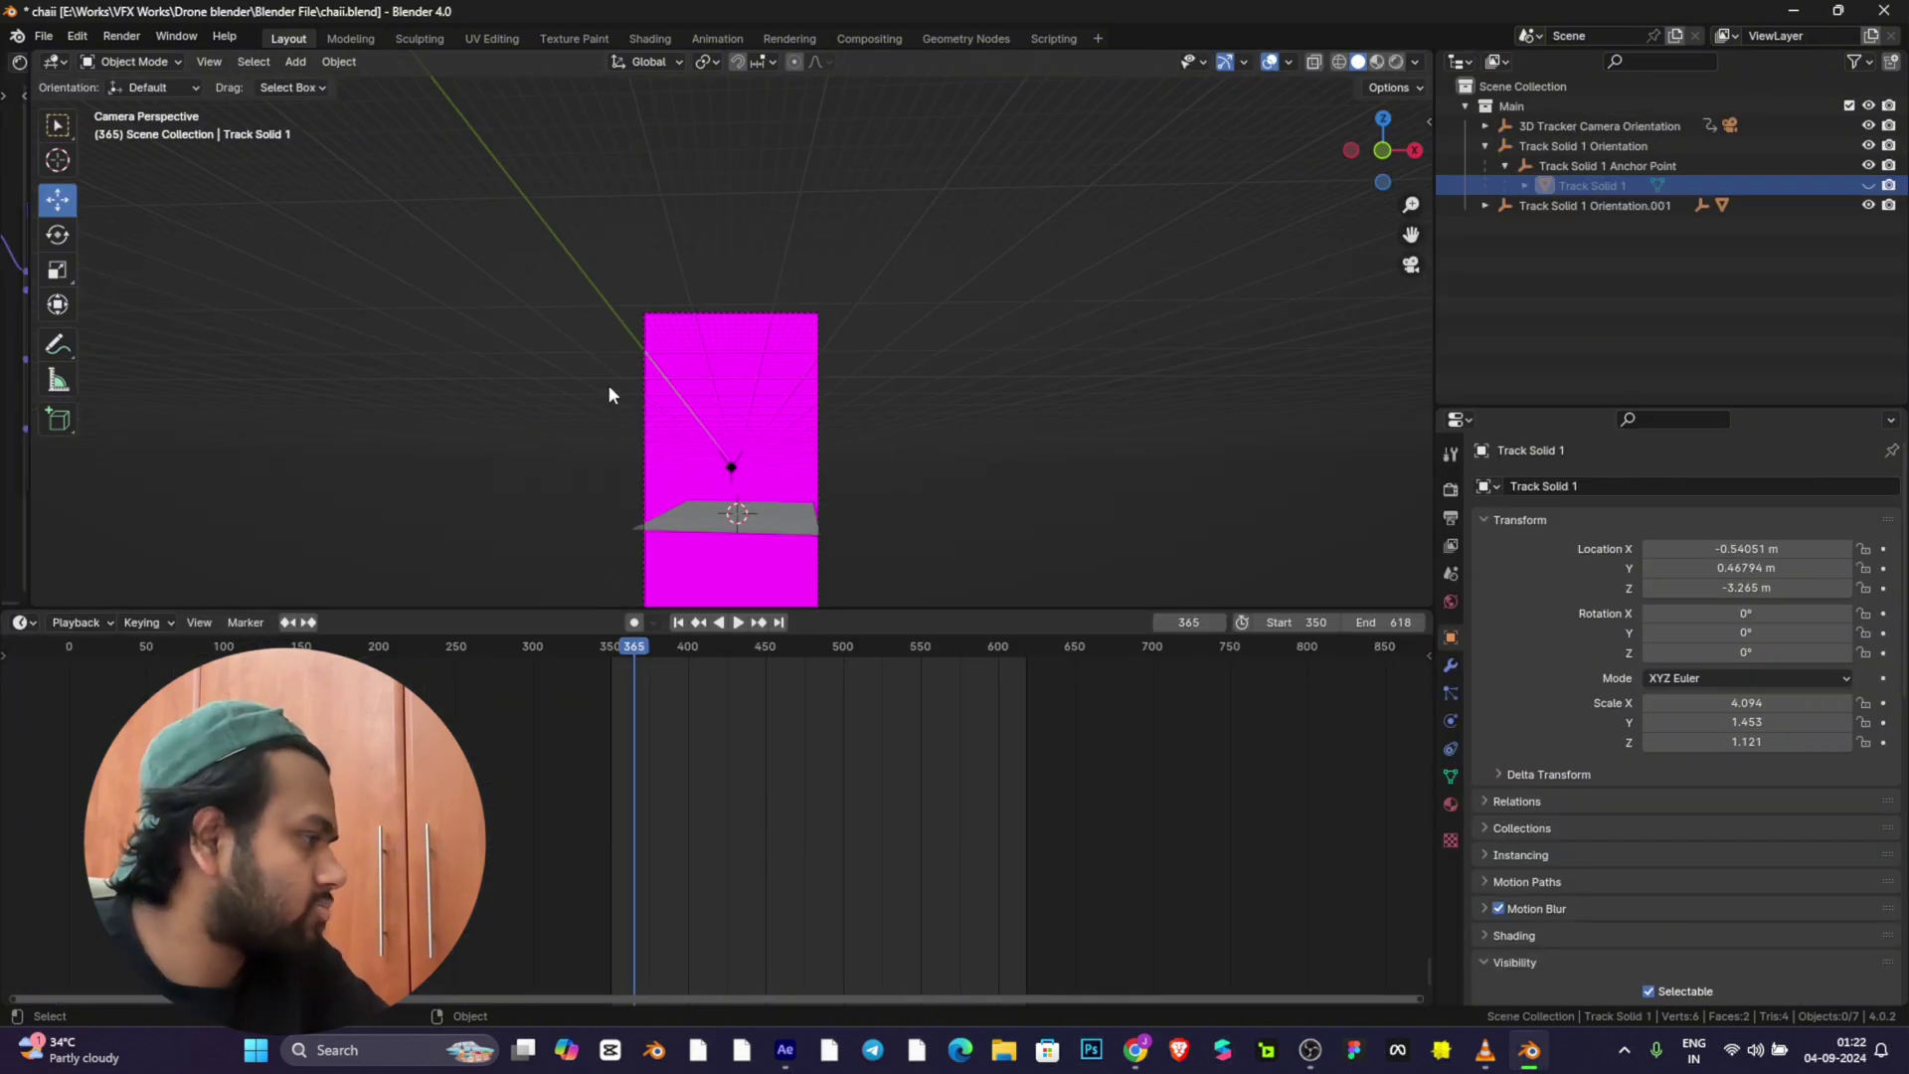
Step: Scrub the timeline, then play the shot and stop at frame 361
scroll(905, 410, "down", 4)
left_click_drag(606, 644, 542, 646)
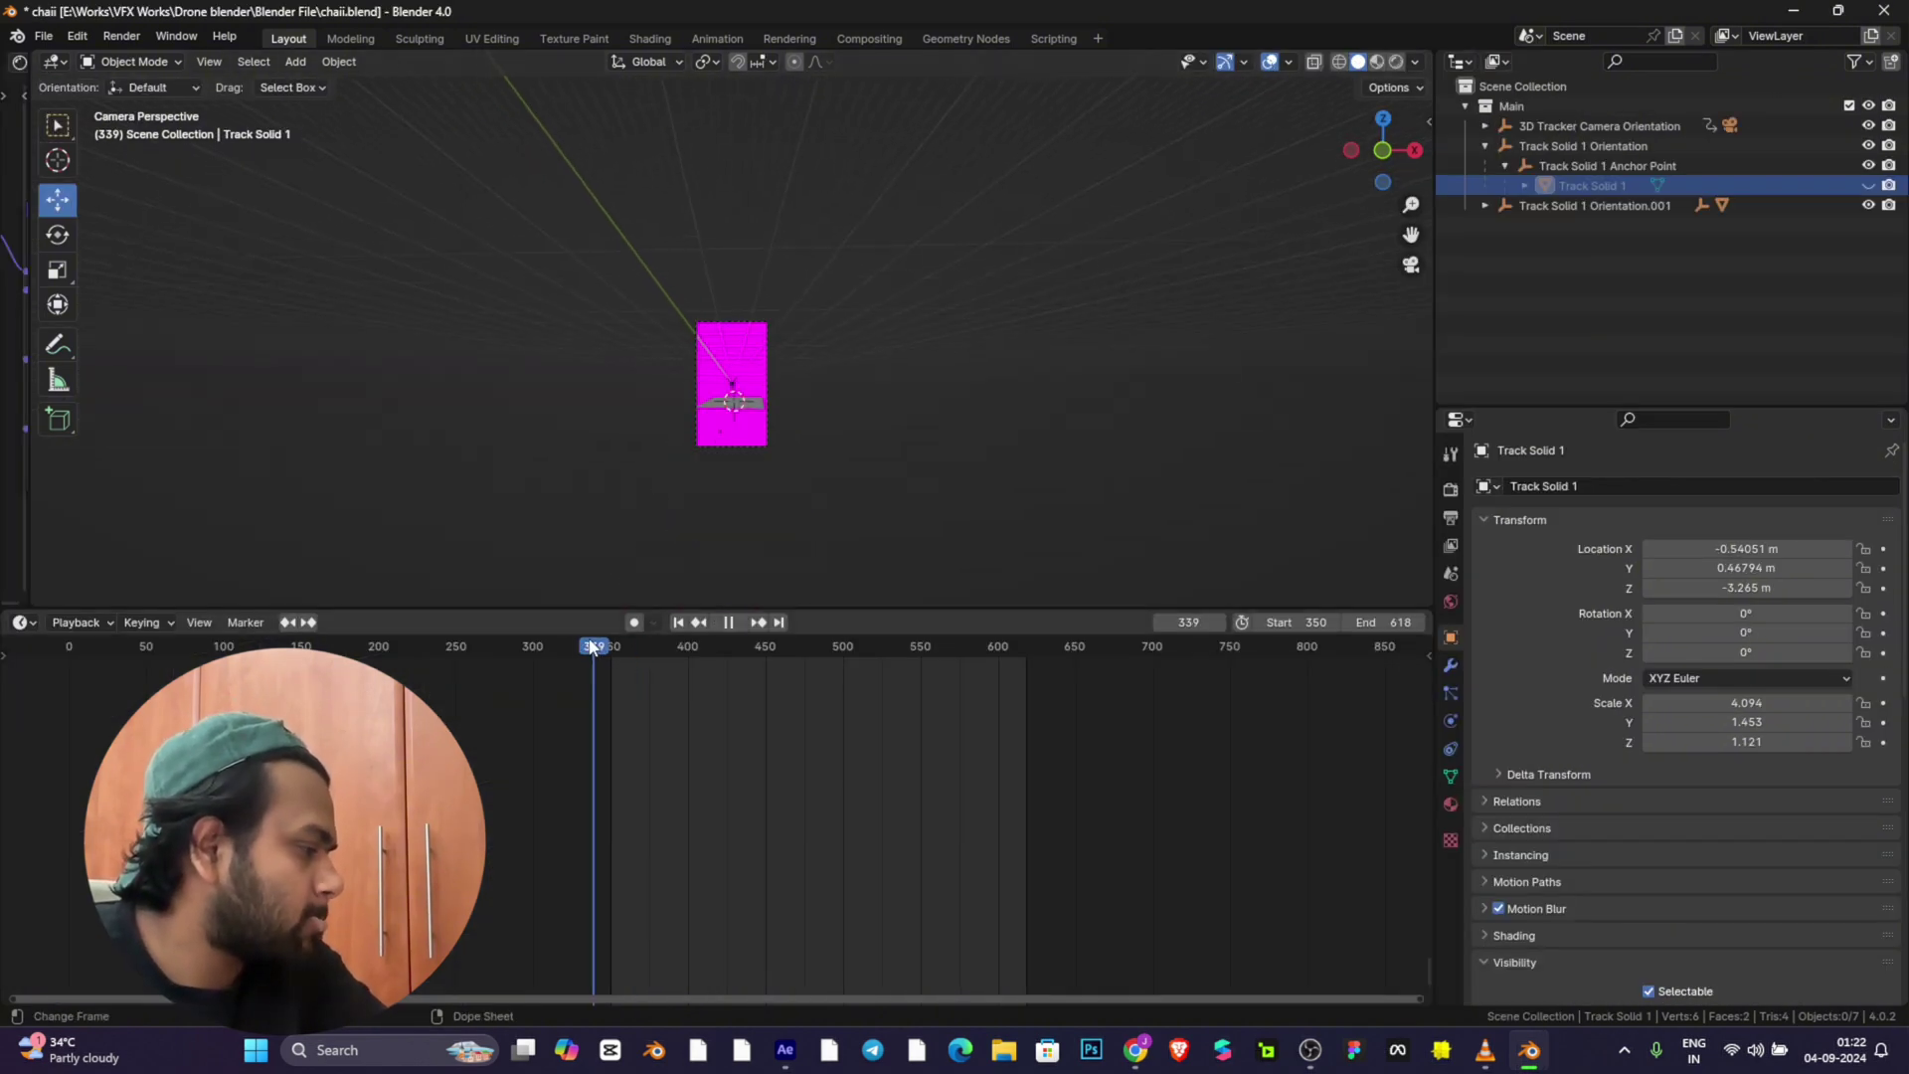
key("space")
scroll(784, 493, "up", 5)
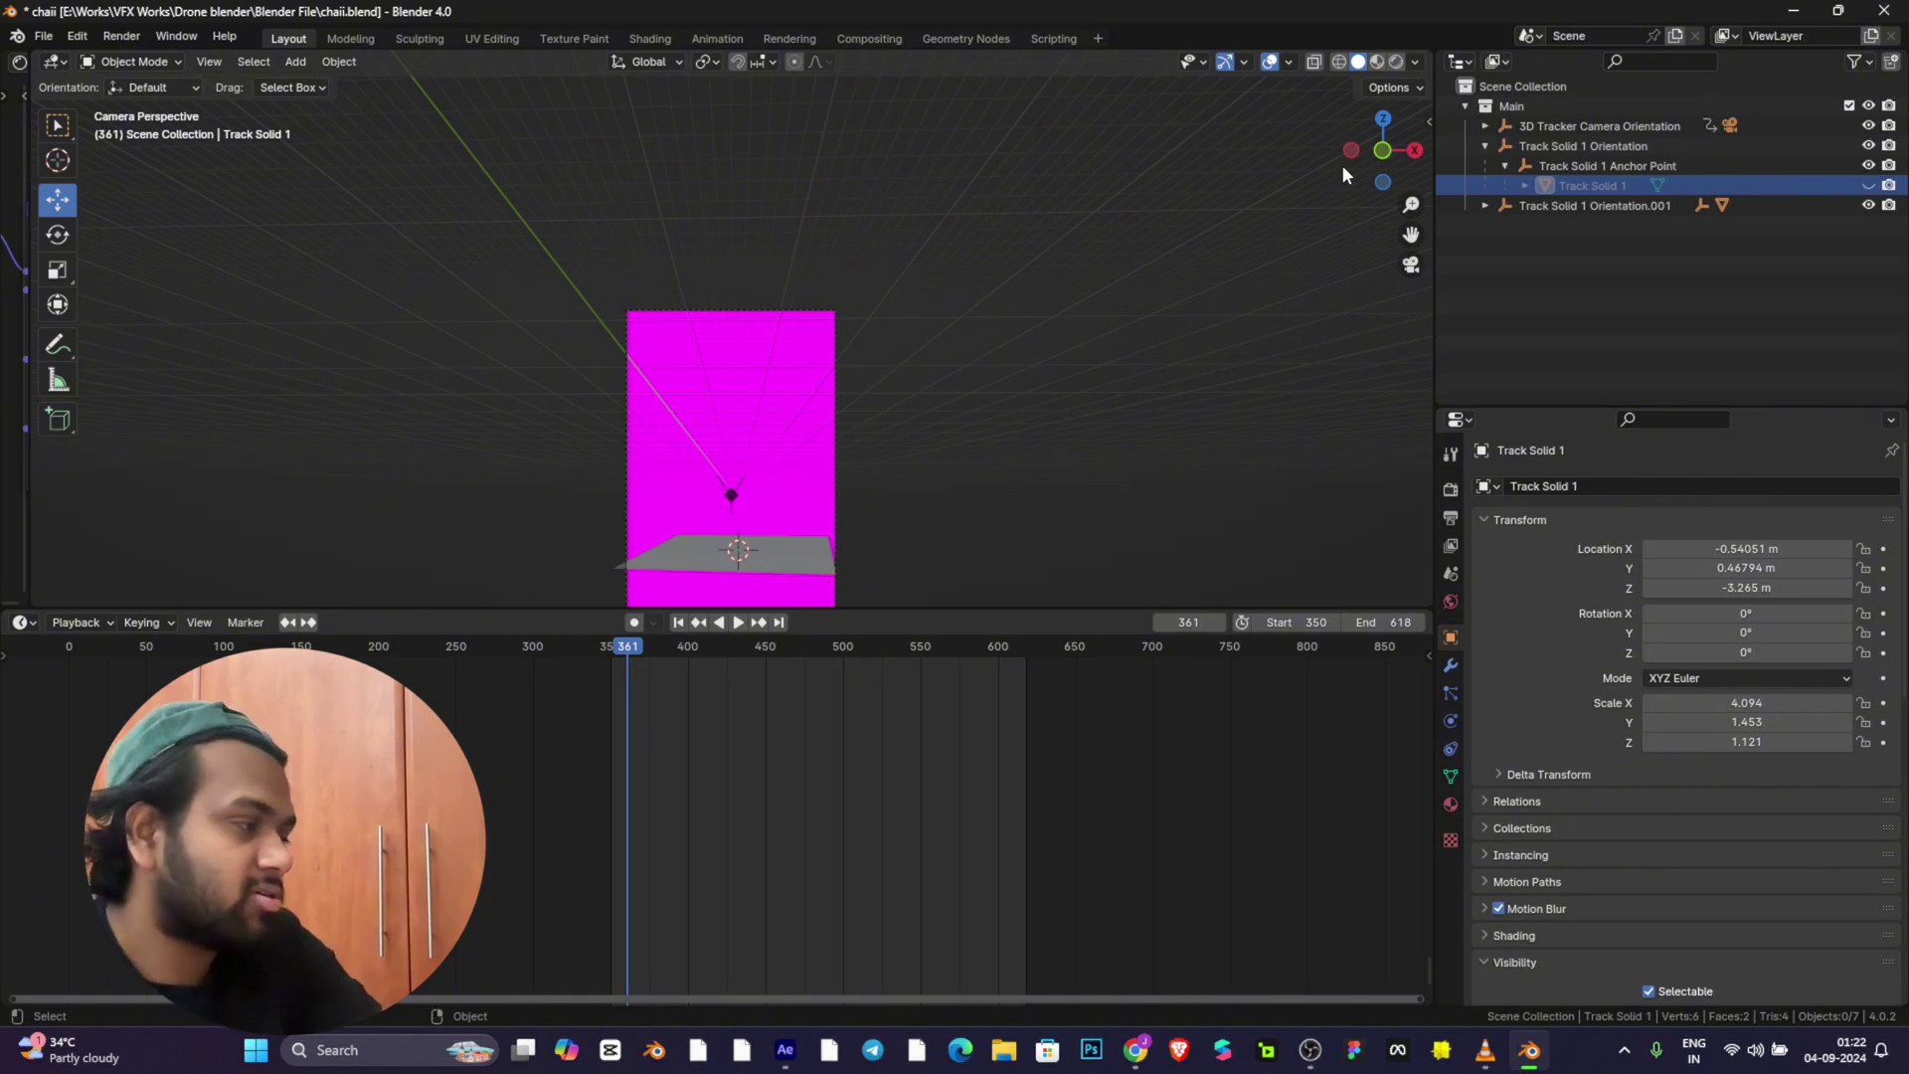
Step: Exit camera view, select the tracked ground plane and orbit around it, checking viewport shading
scroll(1062, 411, "down", 1)
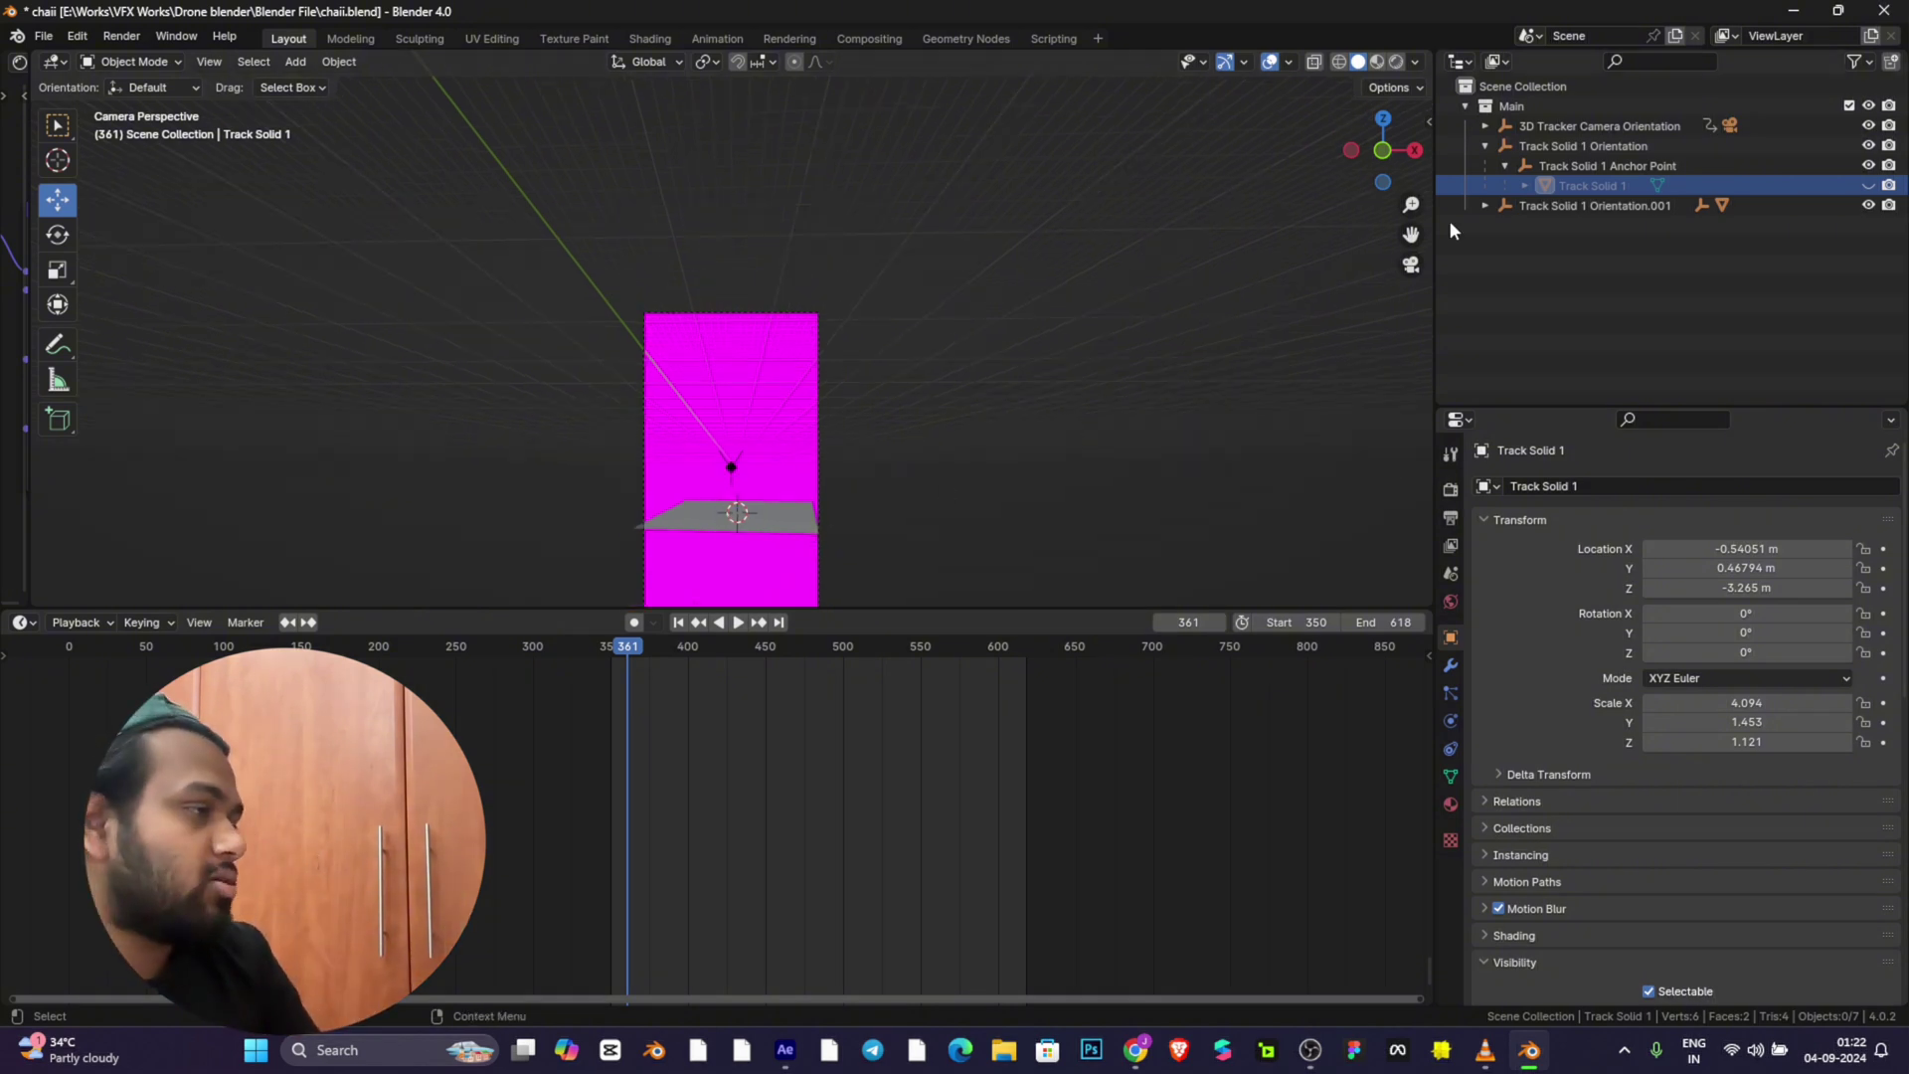
left_click_drag(1365, 157, 1332, 189)
left_click(869, 438)
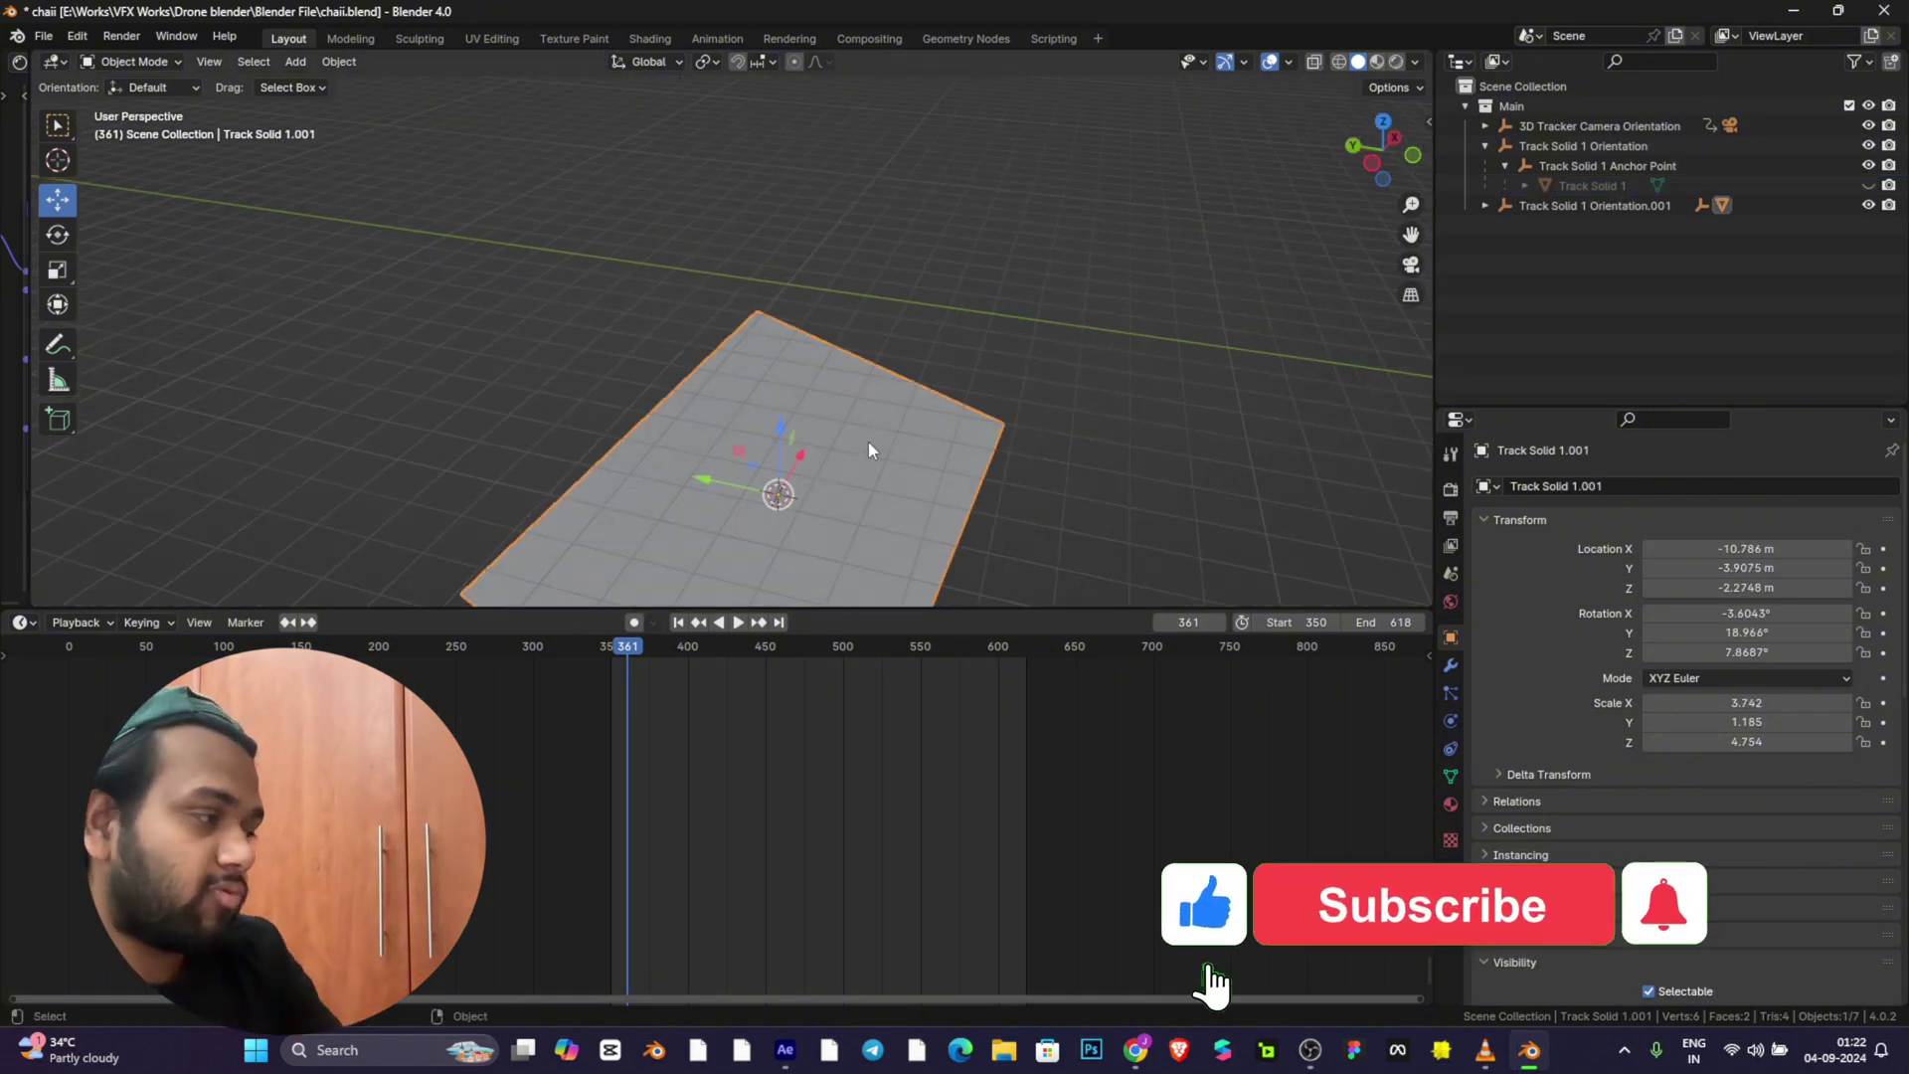
scroll(870, 438, "down", 4)
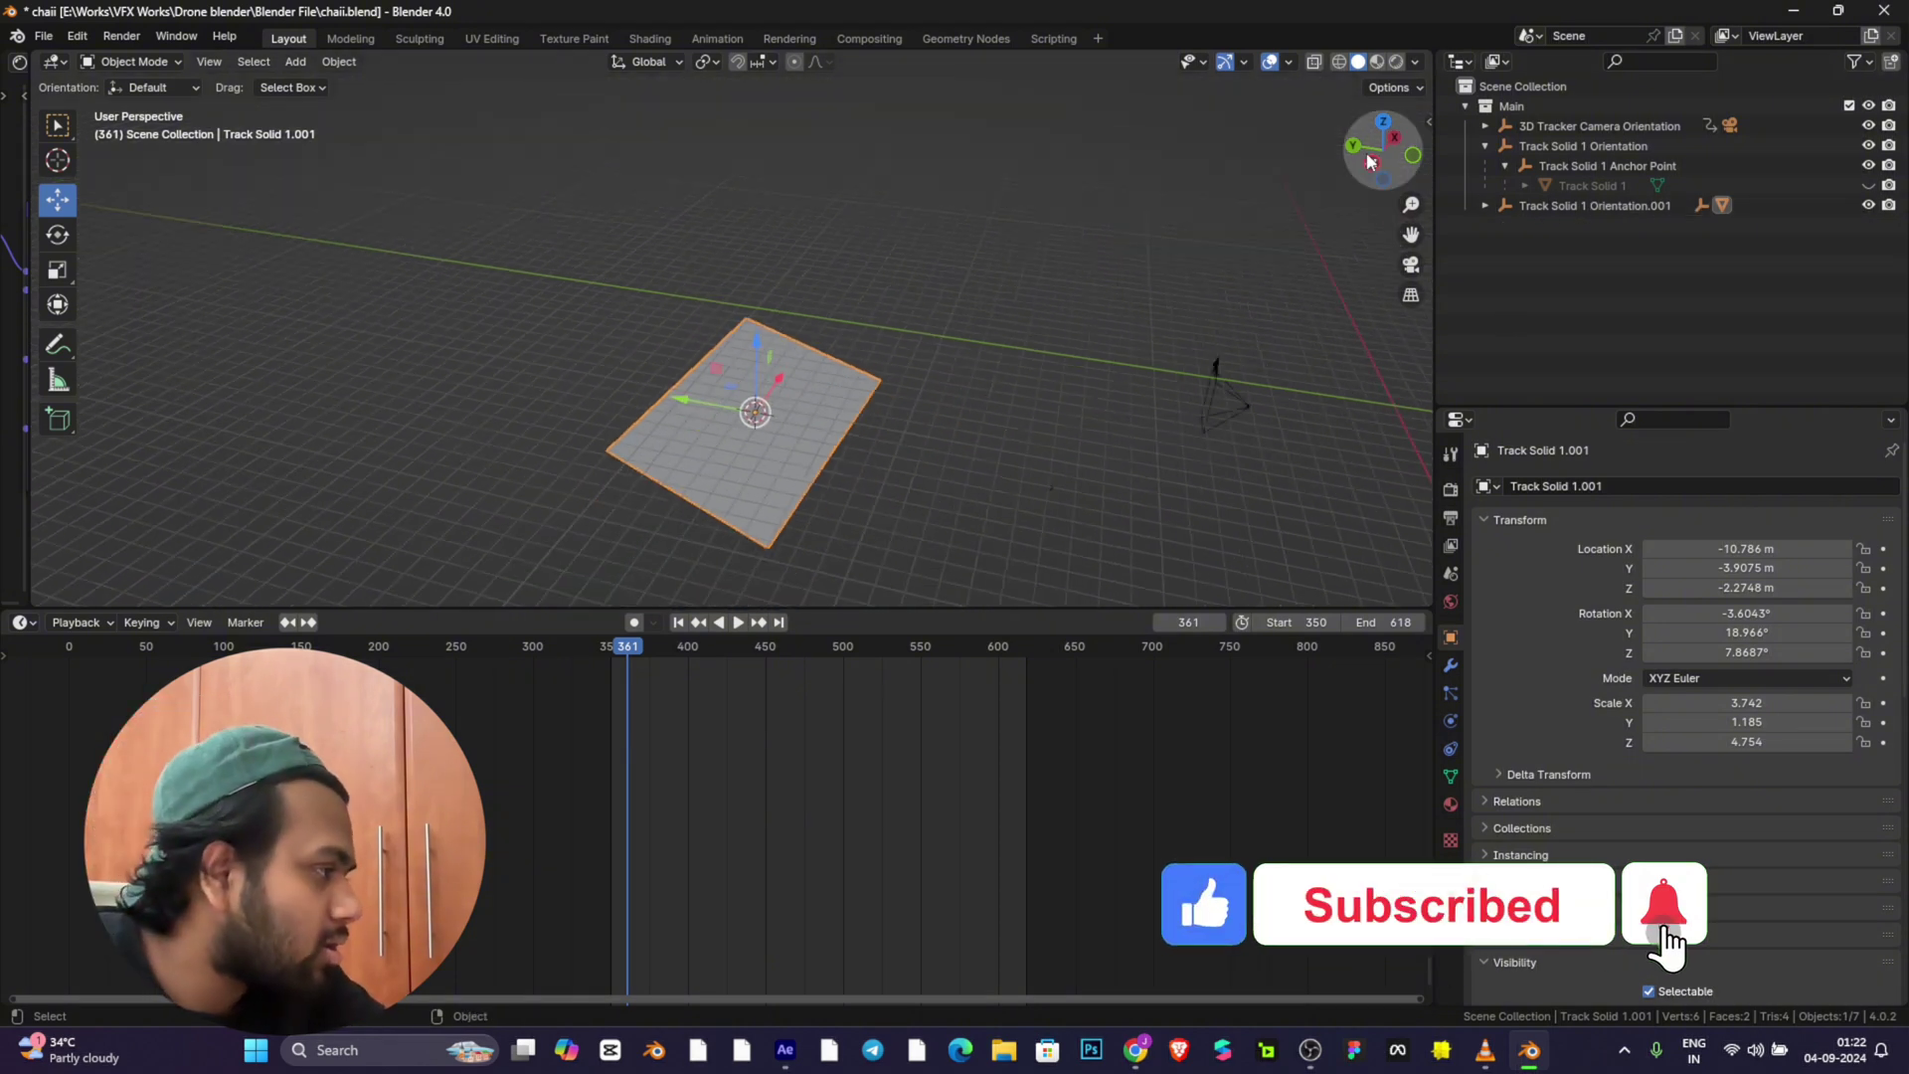
left_click_drag(1369, 161, 1427, 69)
left_click(1416, 62)
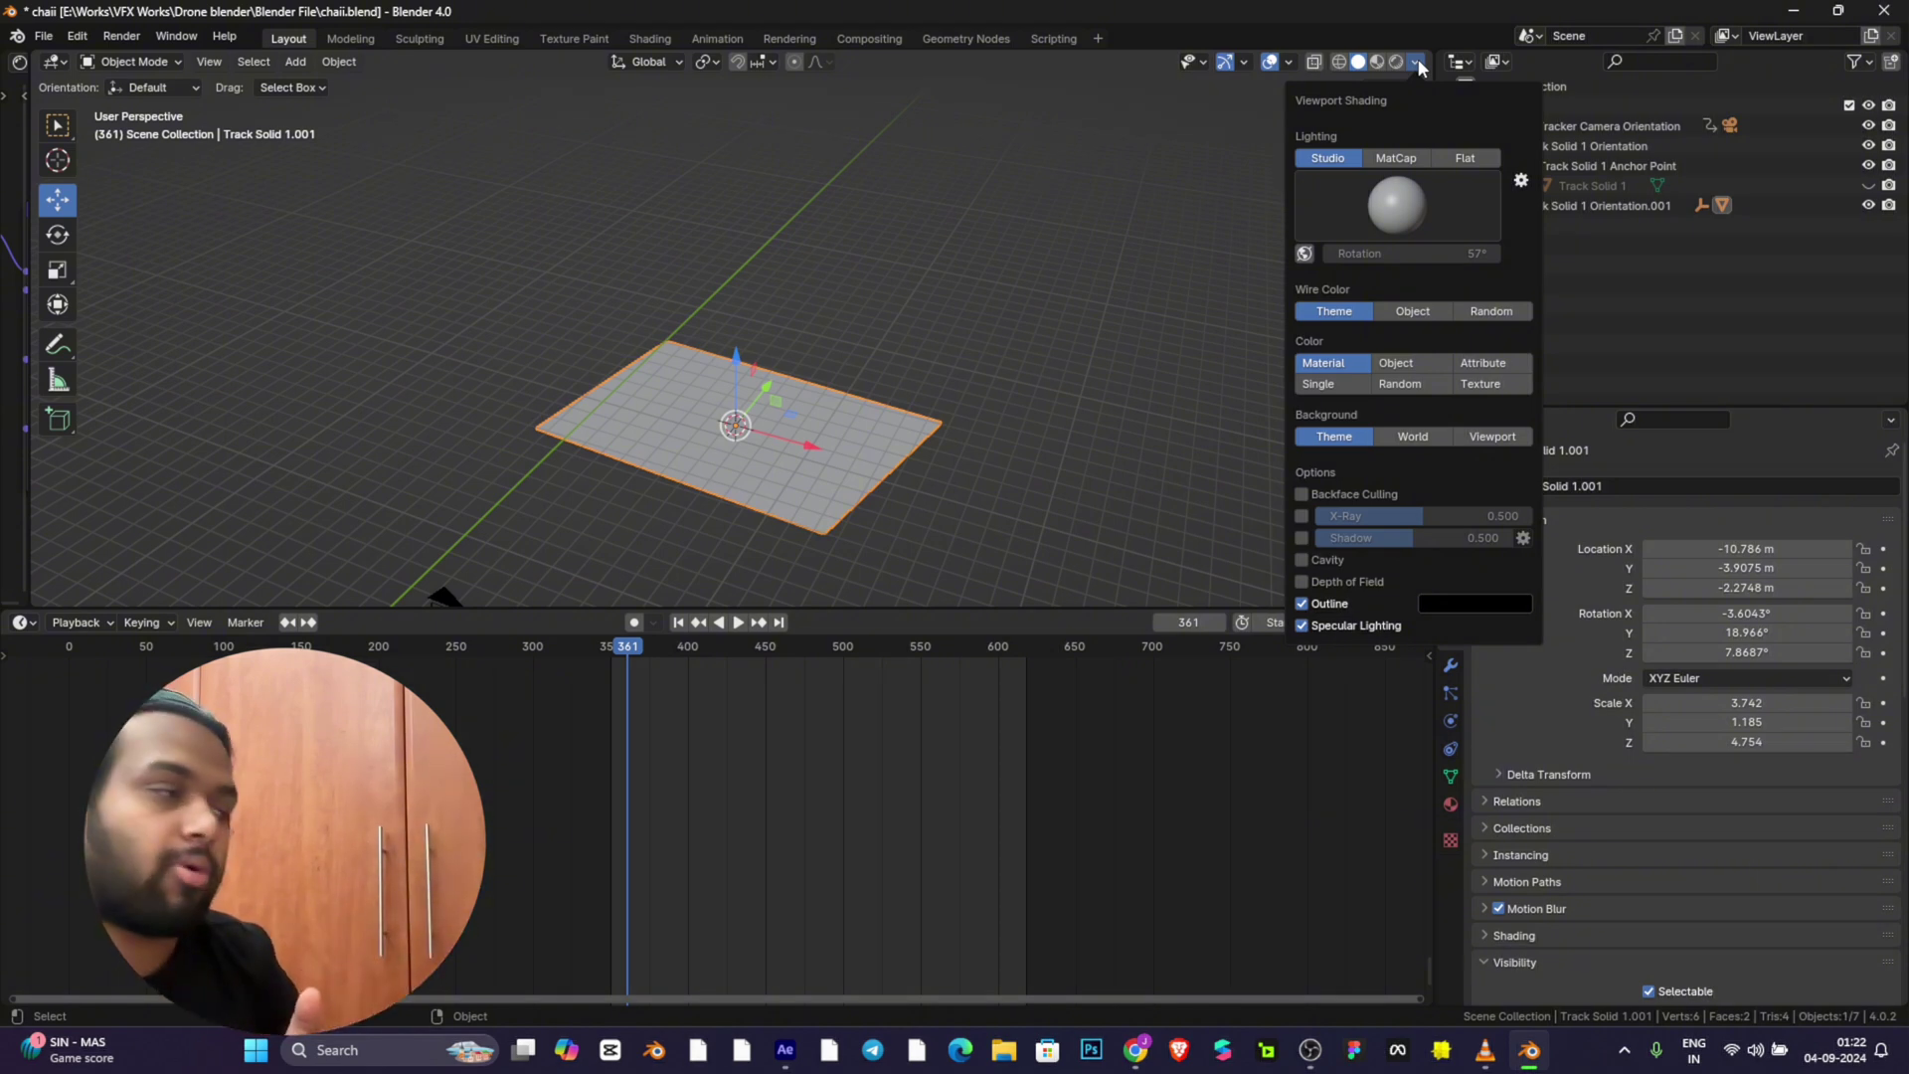
left_click(1420, 117)
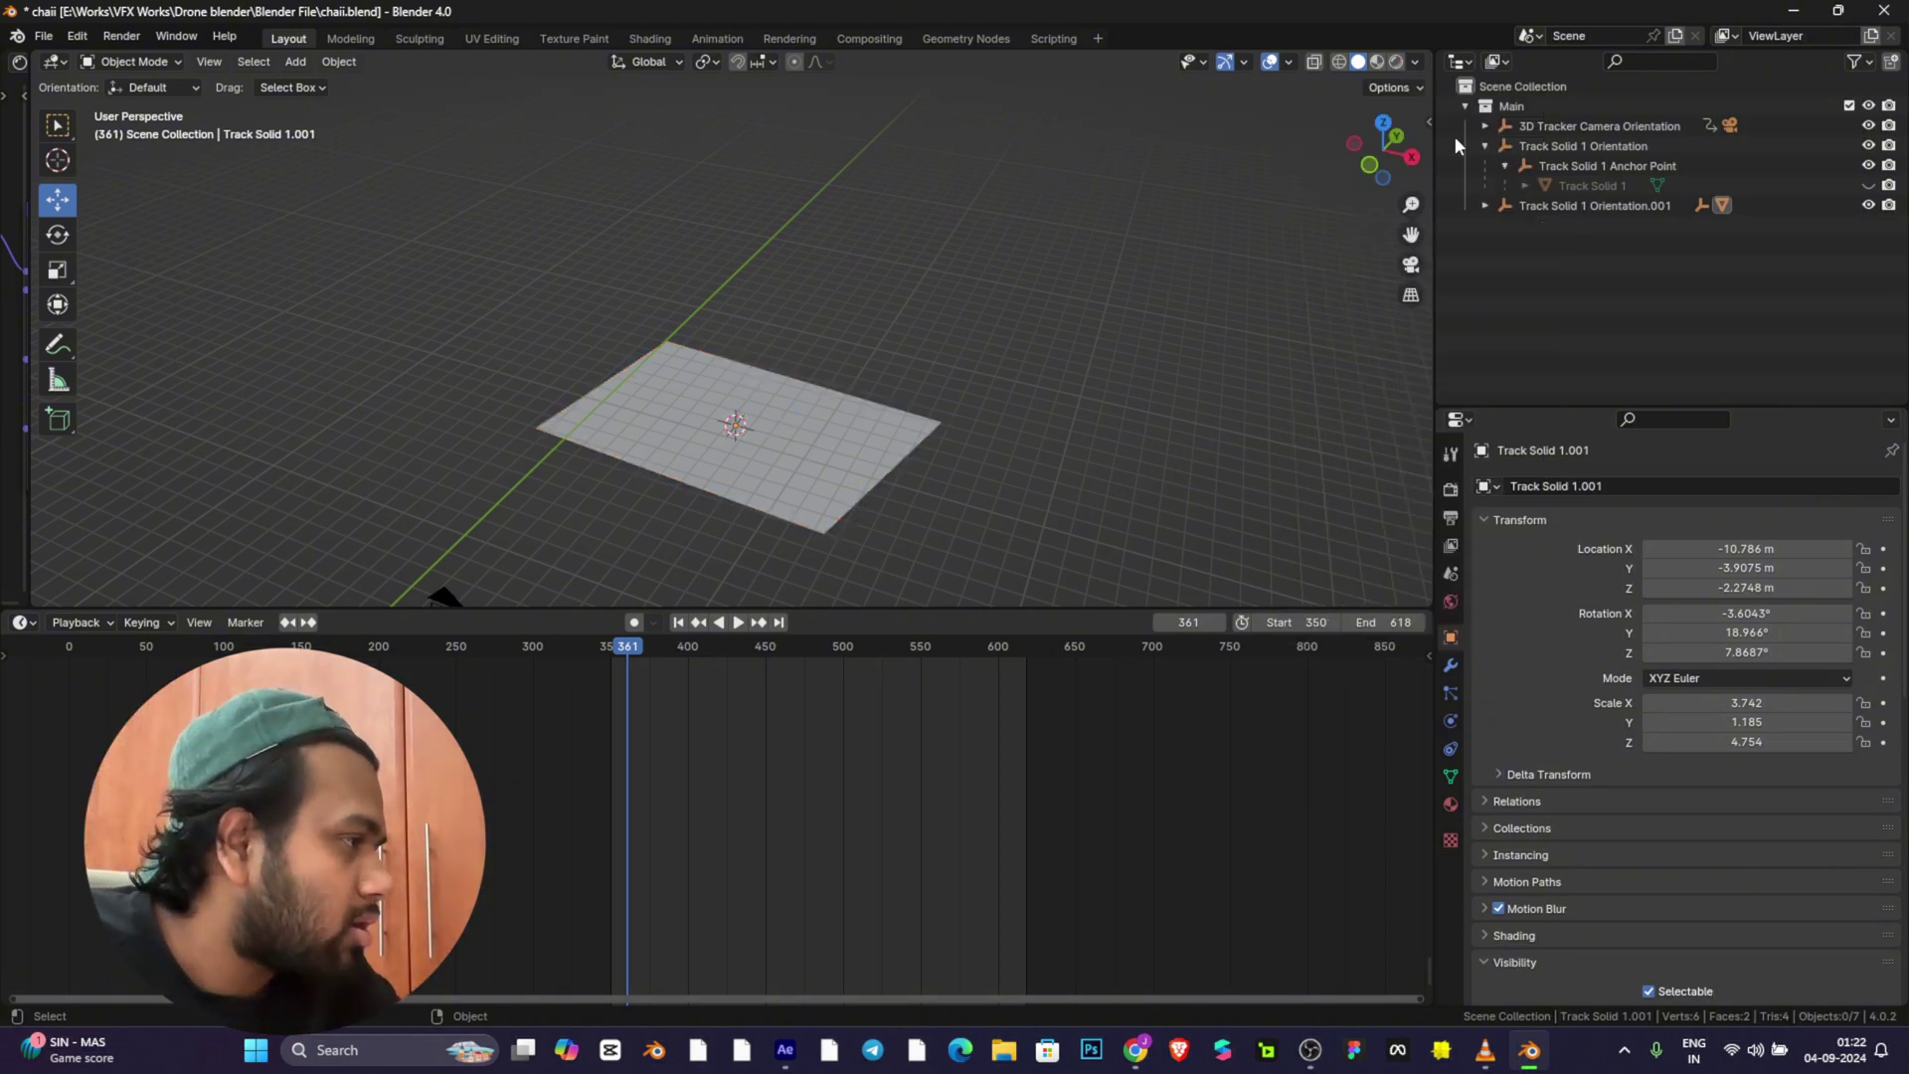
Step: Change the viewport Clip End from 1000 m to 10000 m in the sidebar's View tab
left_click_drag(1388, 119, 1199, 142)
left_click(1422, 215)
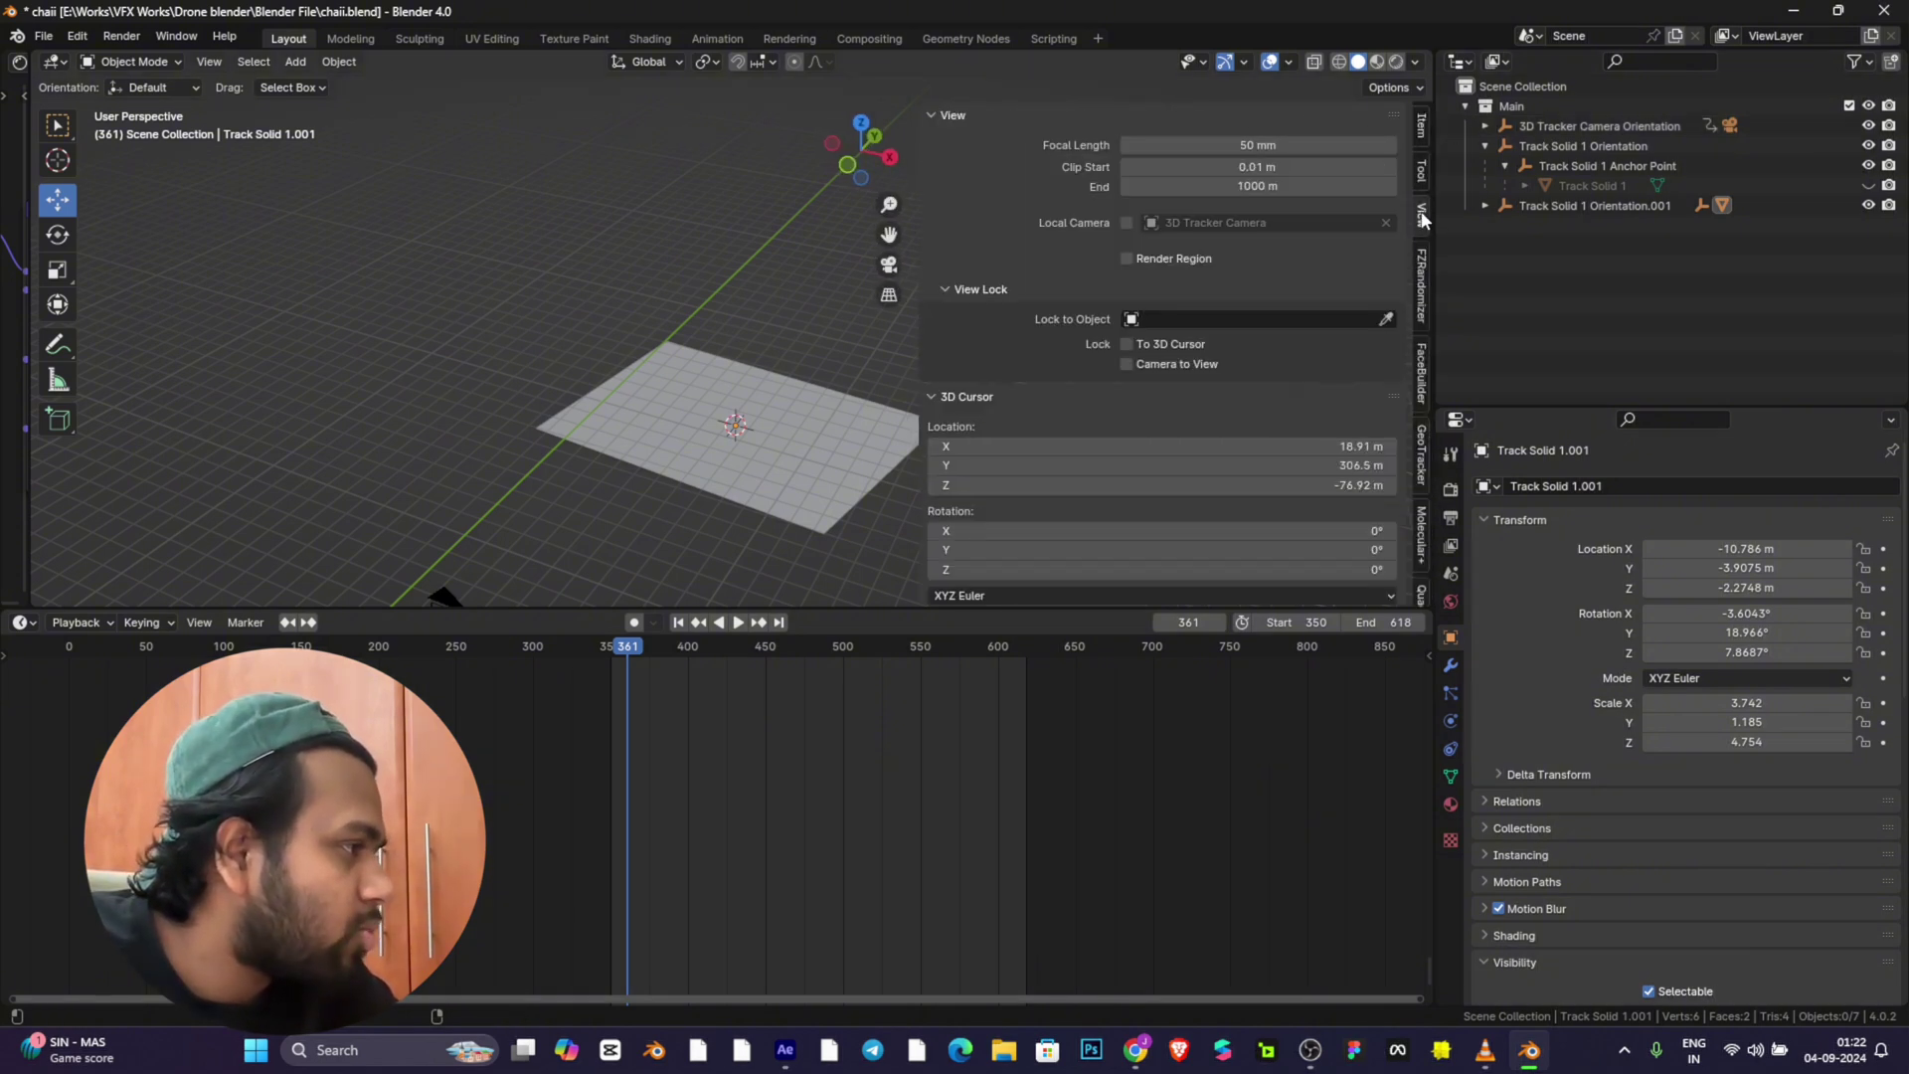
left_click(1259, 187)
left_click(1155, 188)
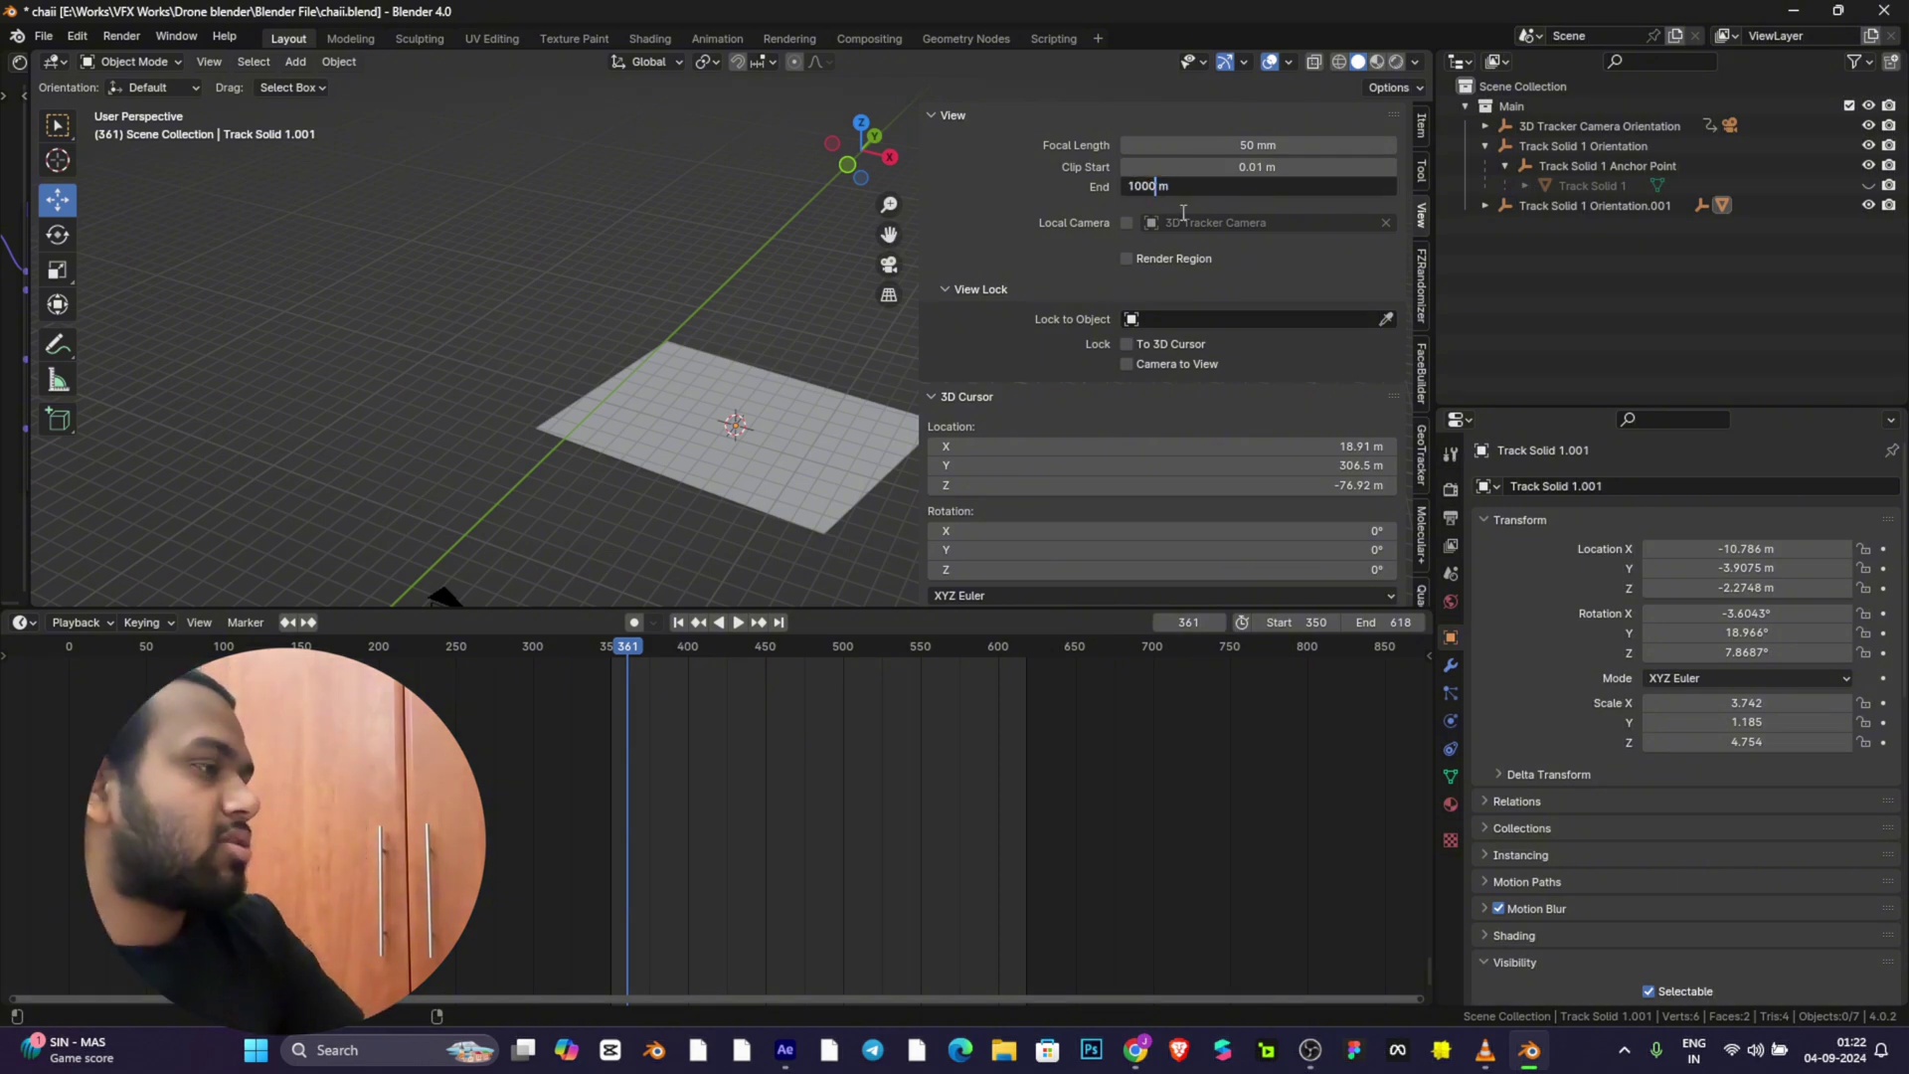
type("0")
key("Return")
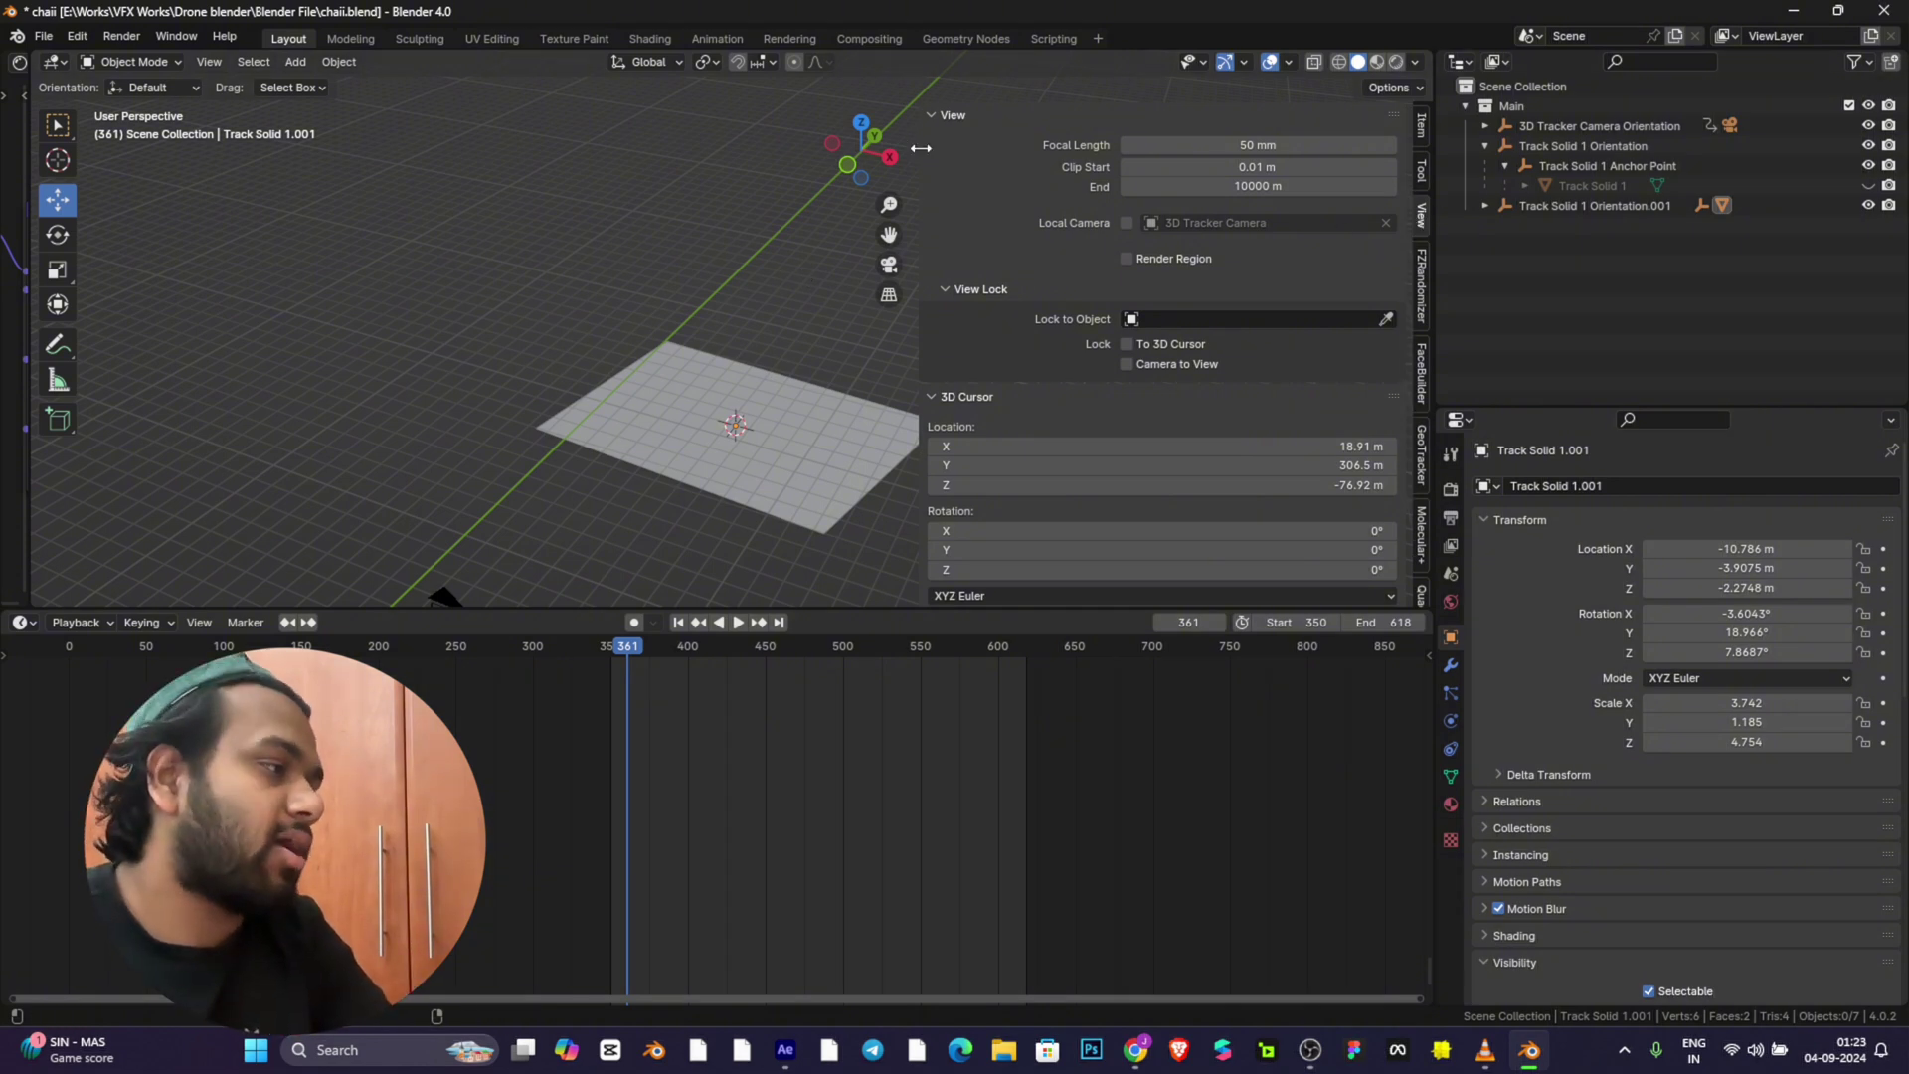
left_click_drag(921, 148, 1442, 159)
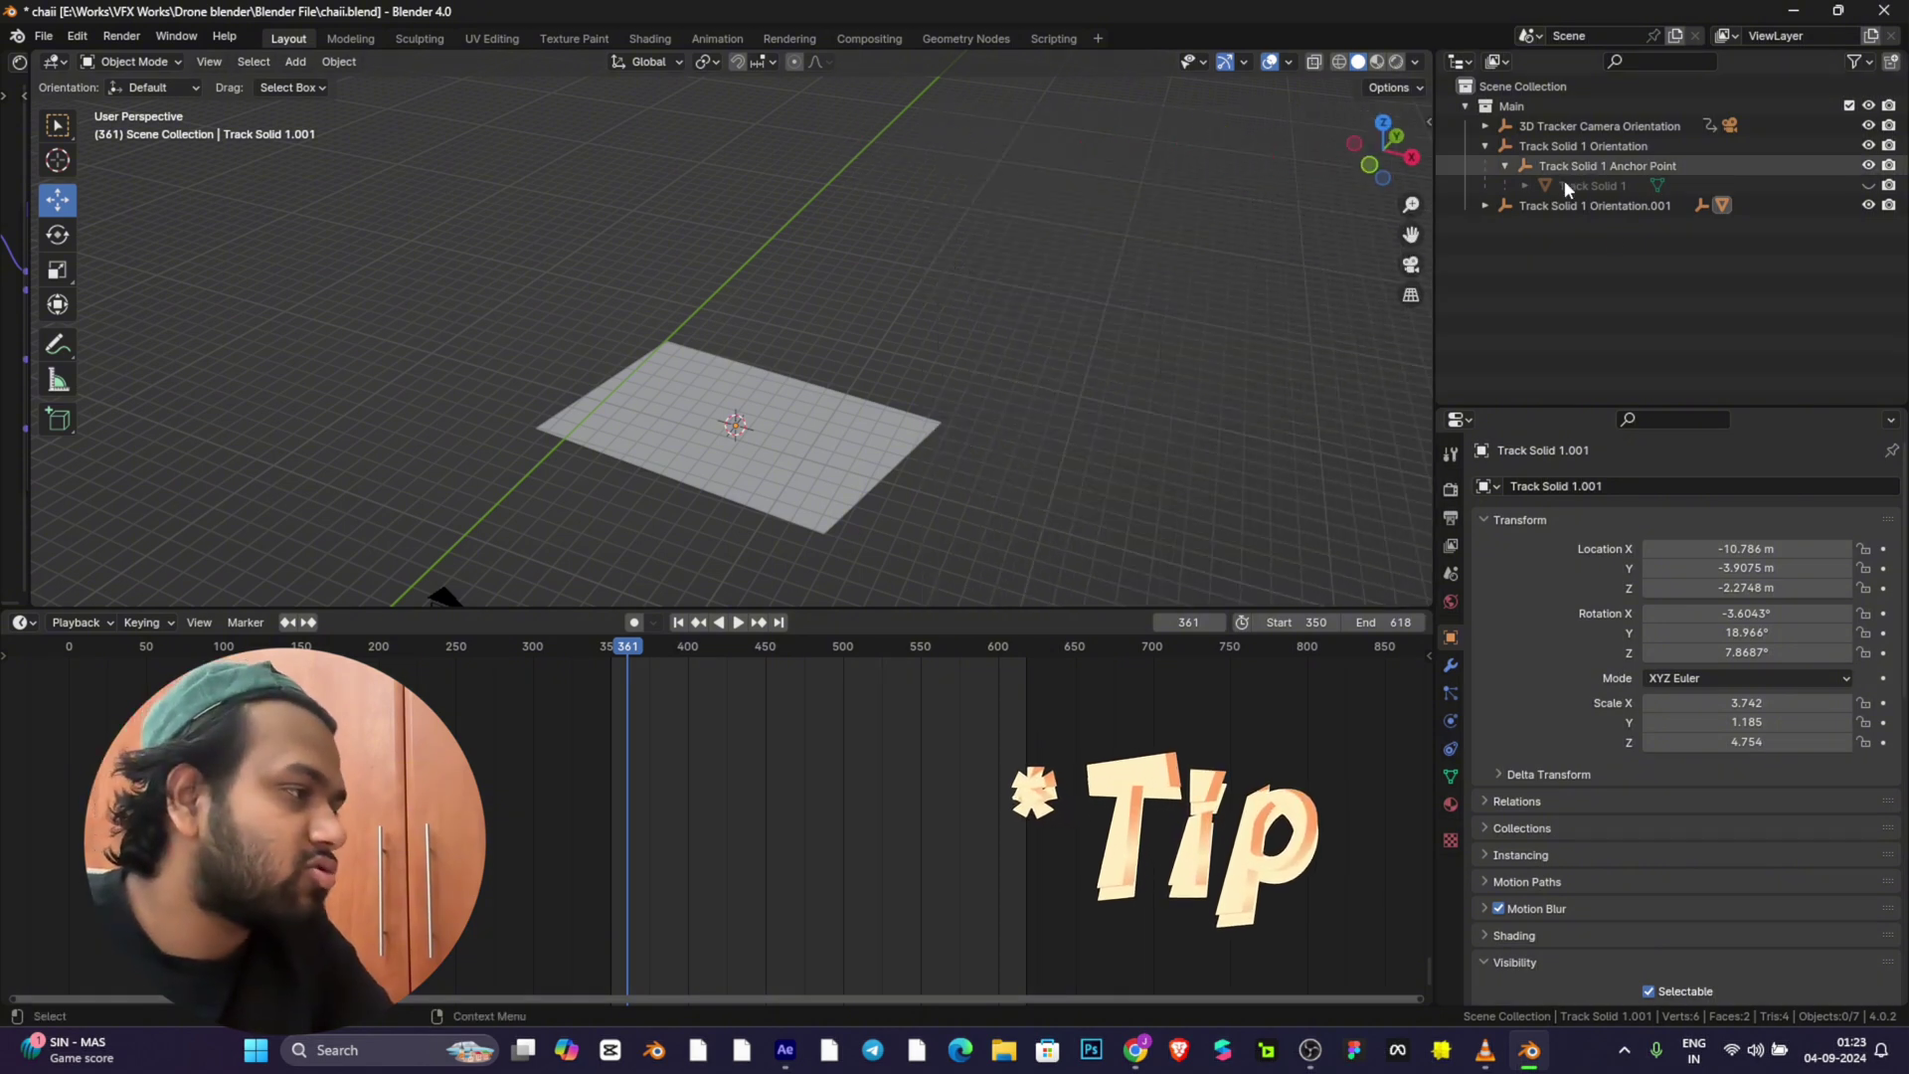
Step: Set the 3D Tracker Camera's lens Clip End to 10000 m
left_click(1484, 126)
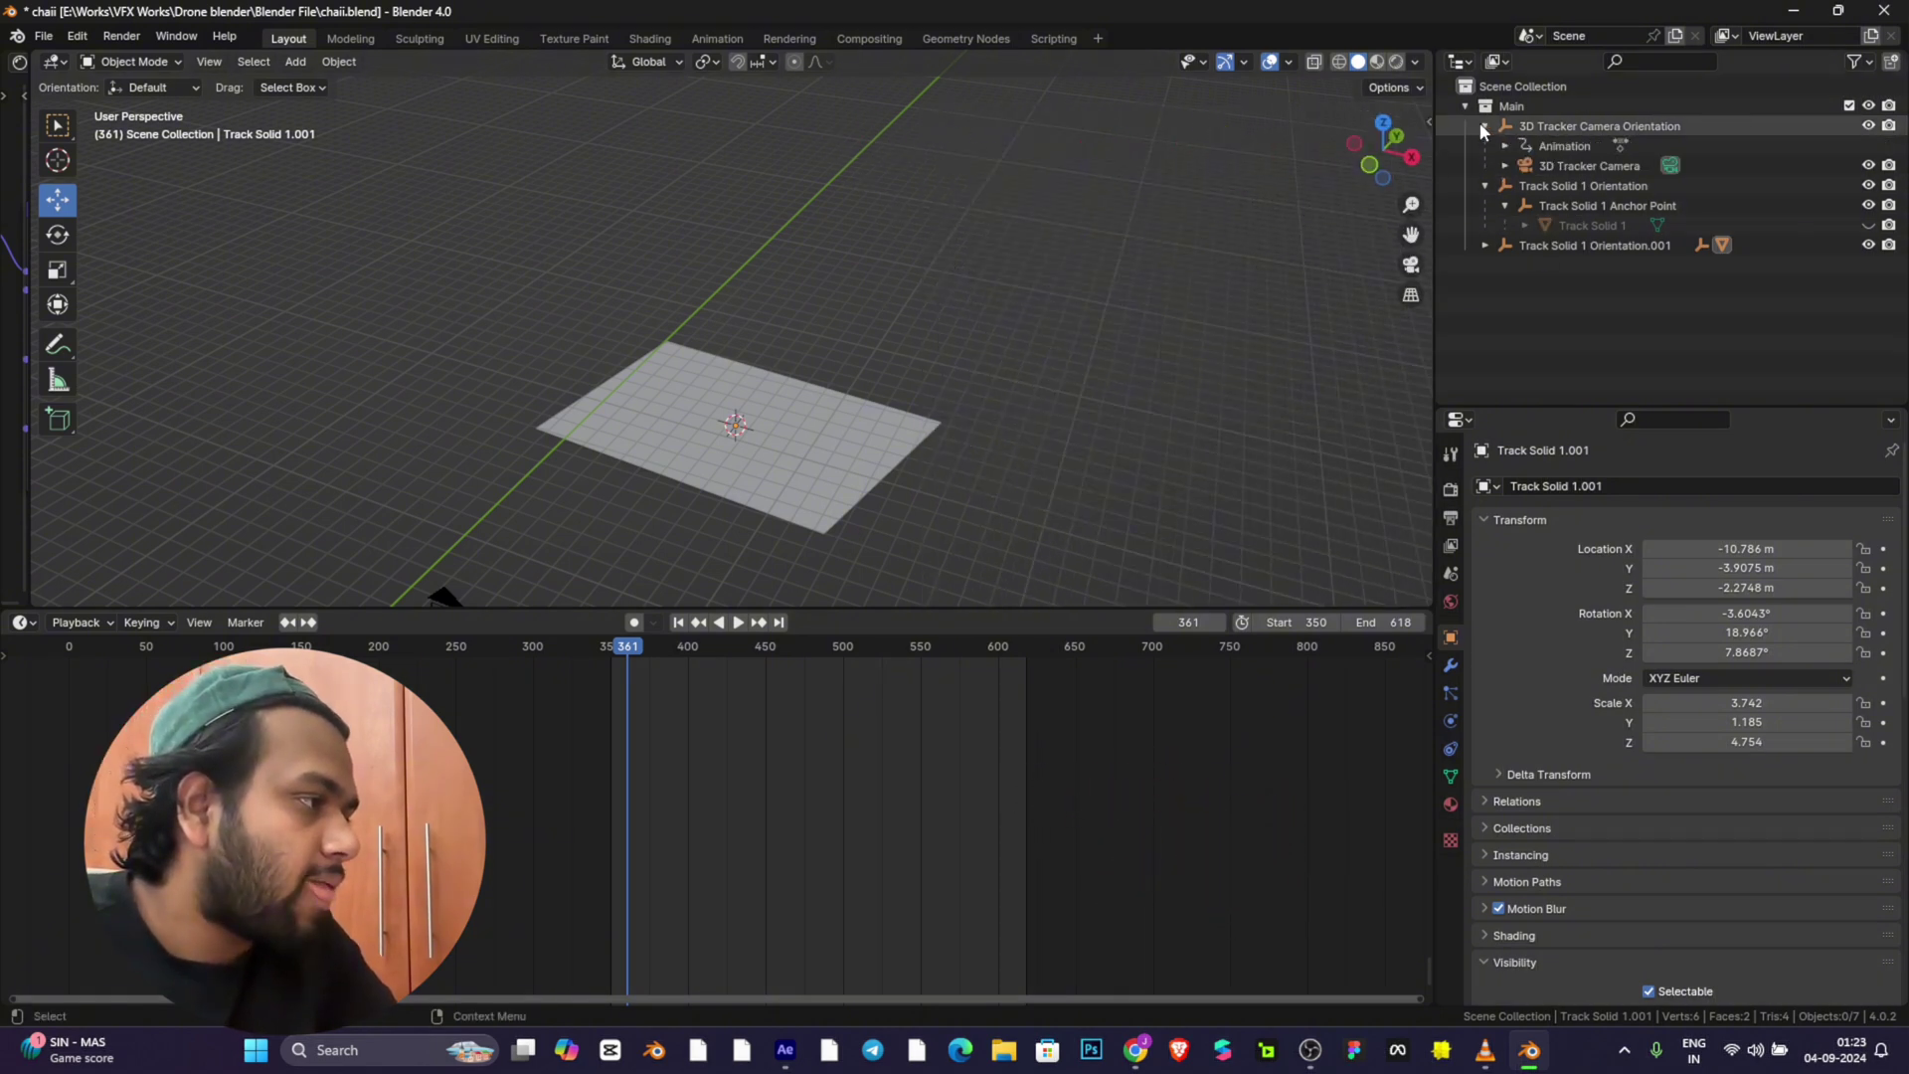
left_click(1551, 165)
left_click(1451, 721)
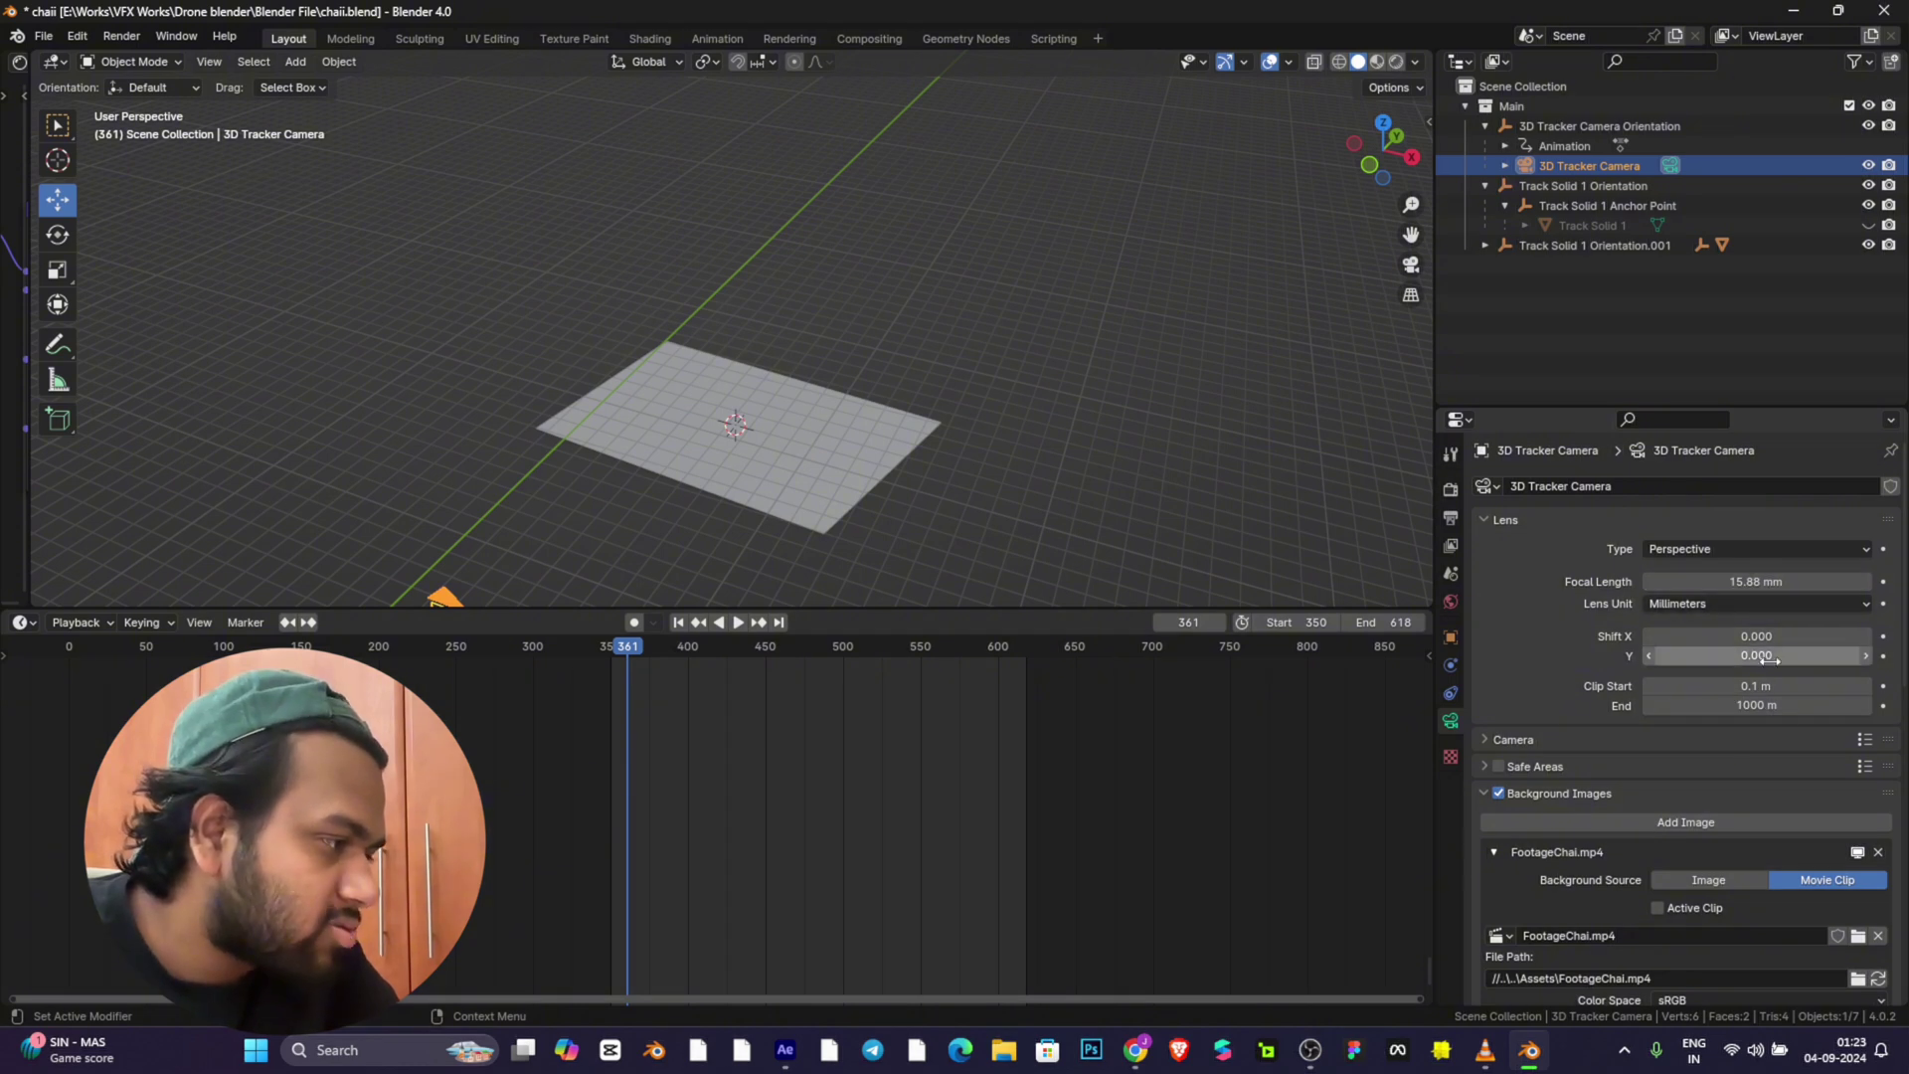
scroll(1760, 691, "down", 4)
left_click(1482, 581)
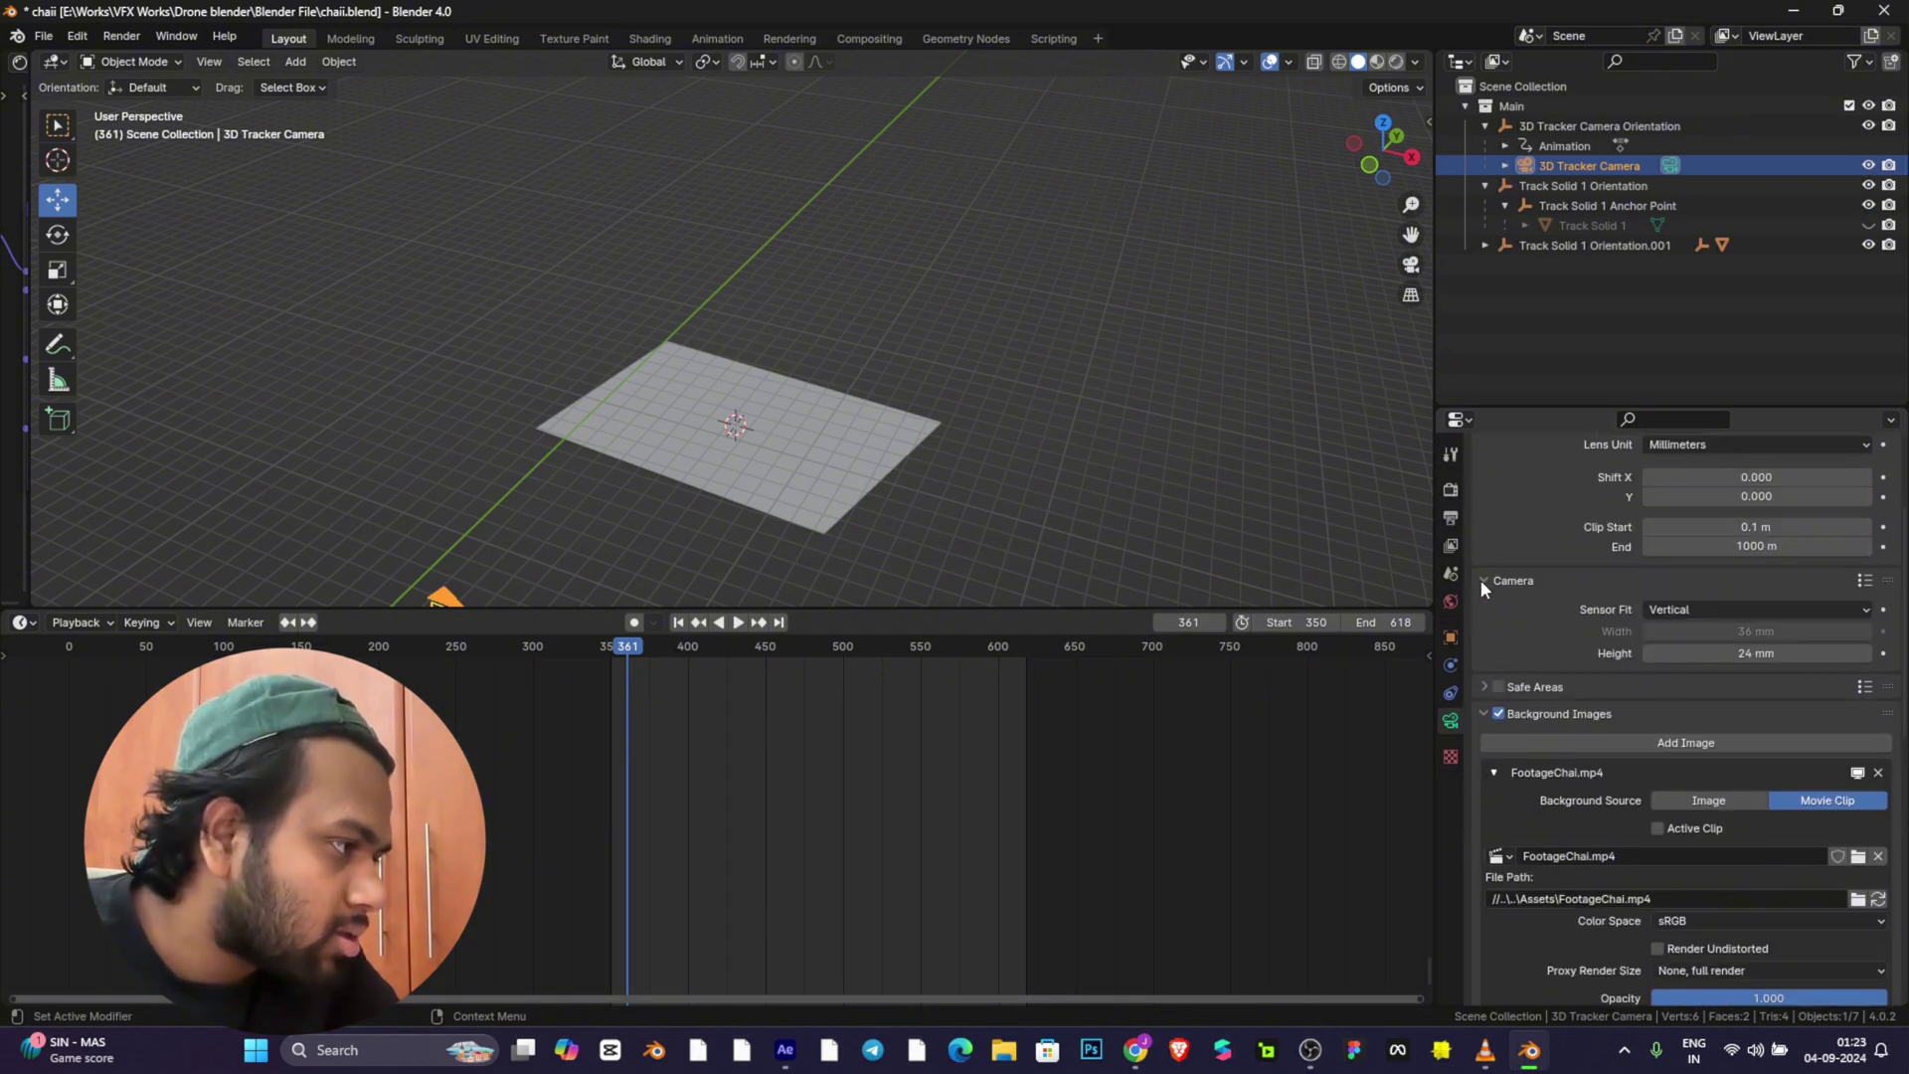
scroll(1691, 617, "up", 4)
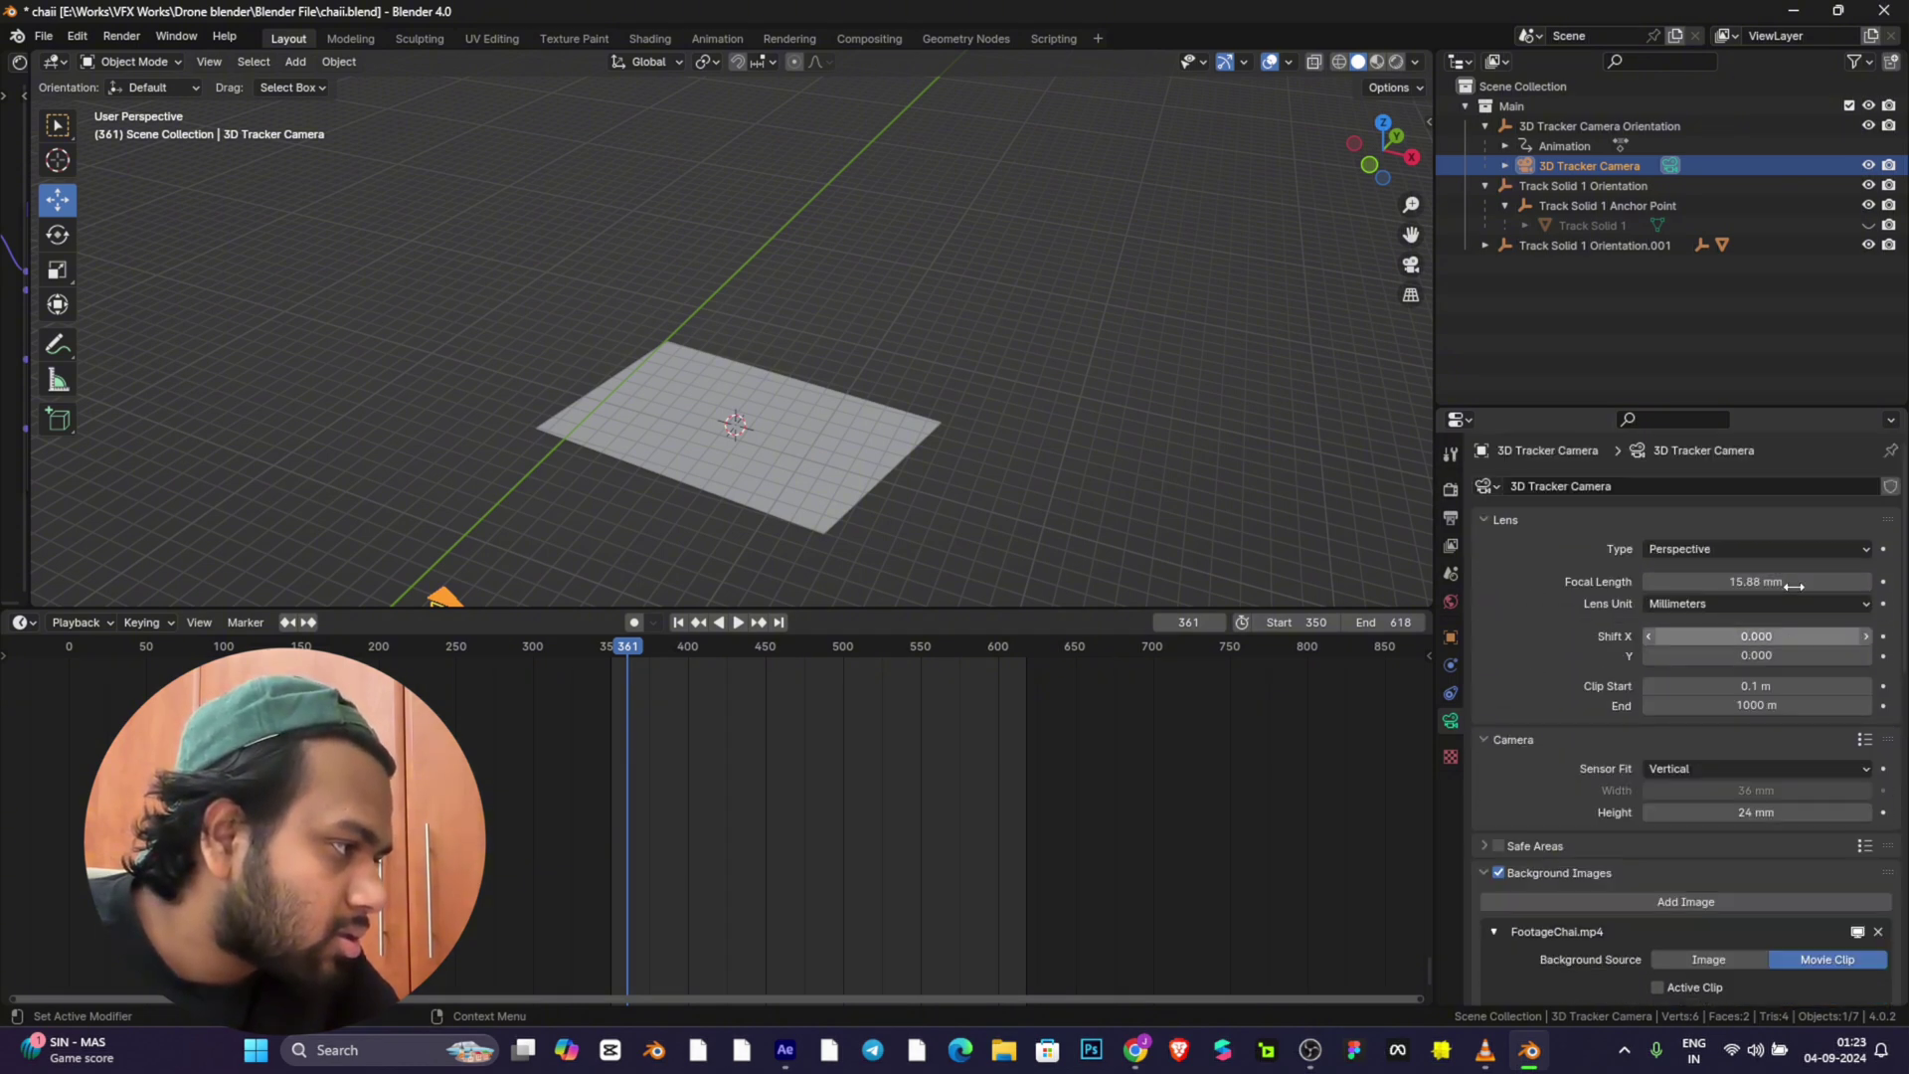
left_click(1780, 702)
left_click(1680, 707)
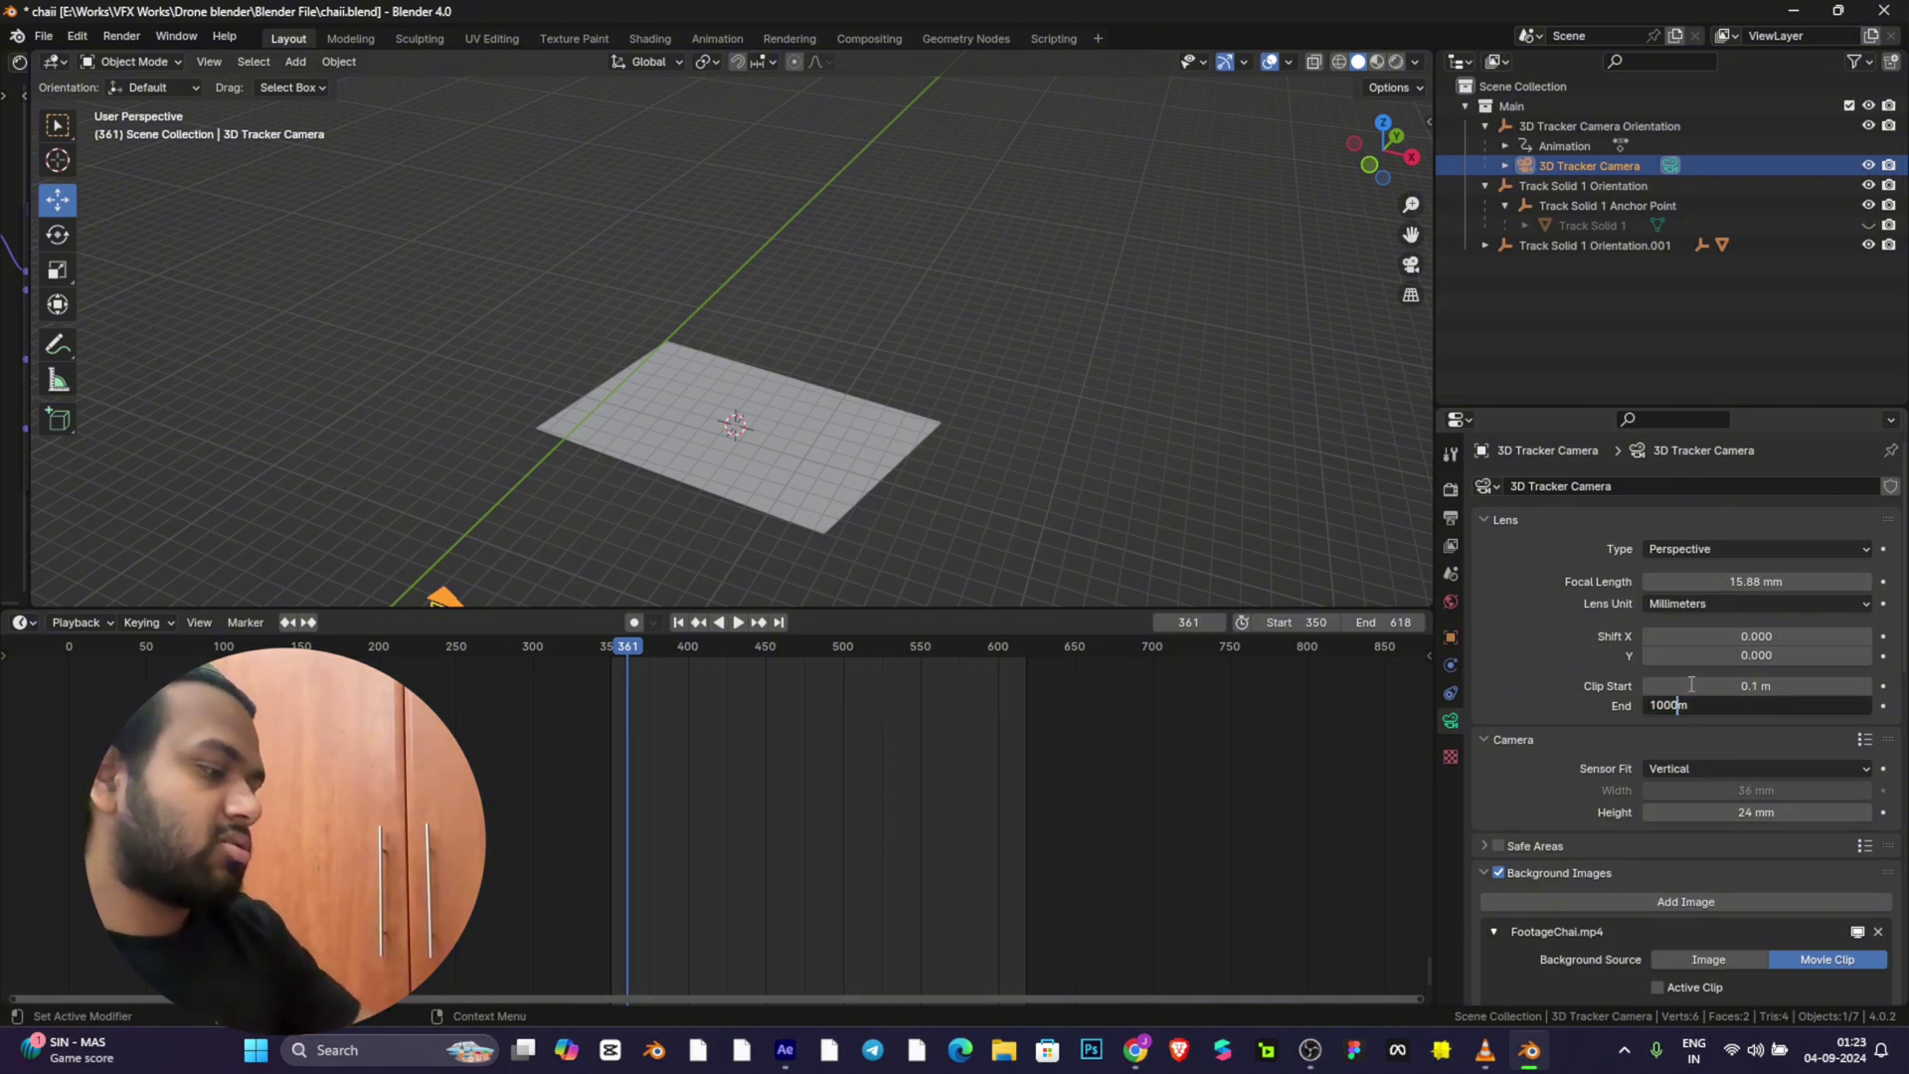
type("0")
key("Return")
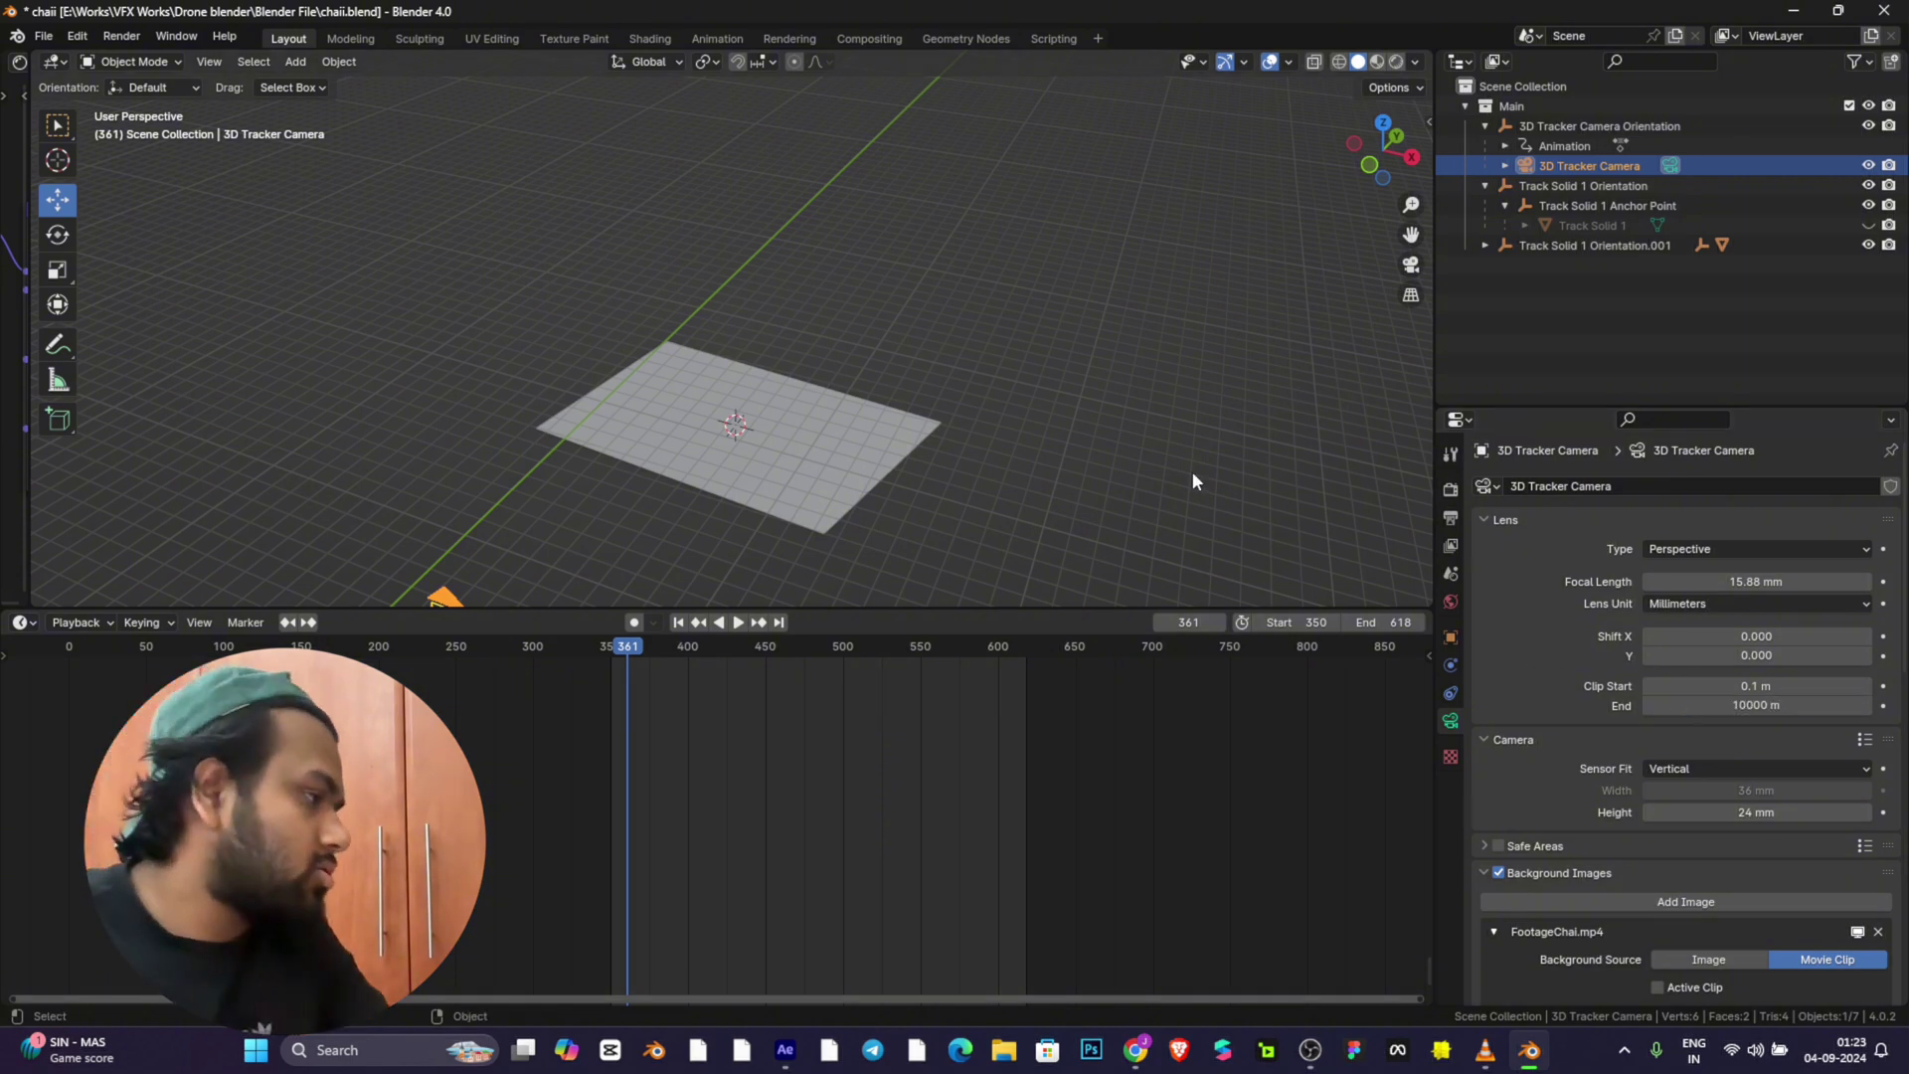
Step: Orbit to the camera and switch back to looking through the tracked camera
scroll(1185, 457, "down", 5)
left_click_drag(1383, 179, 1064, 288)
scroll(865, 437, "up", 5)
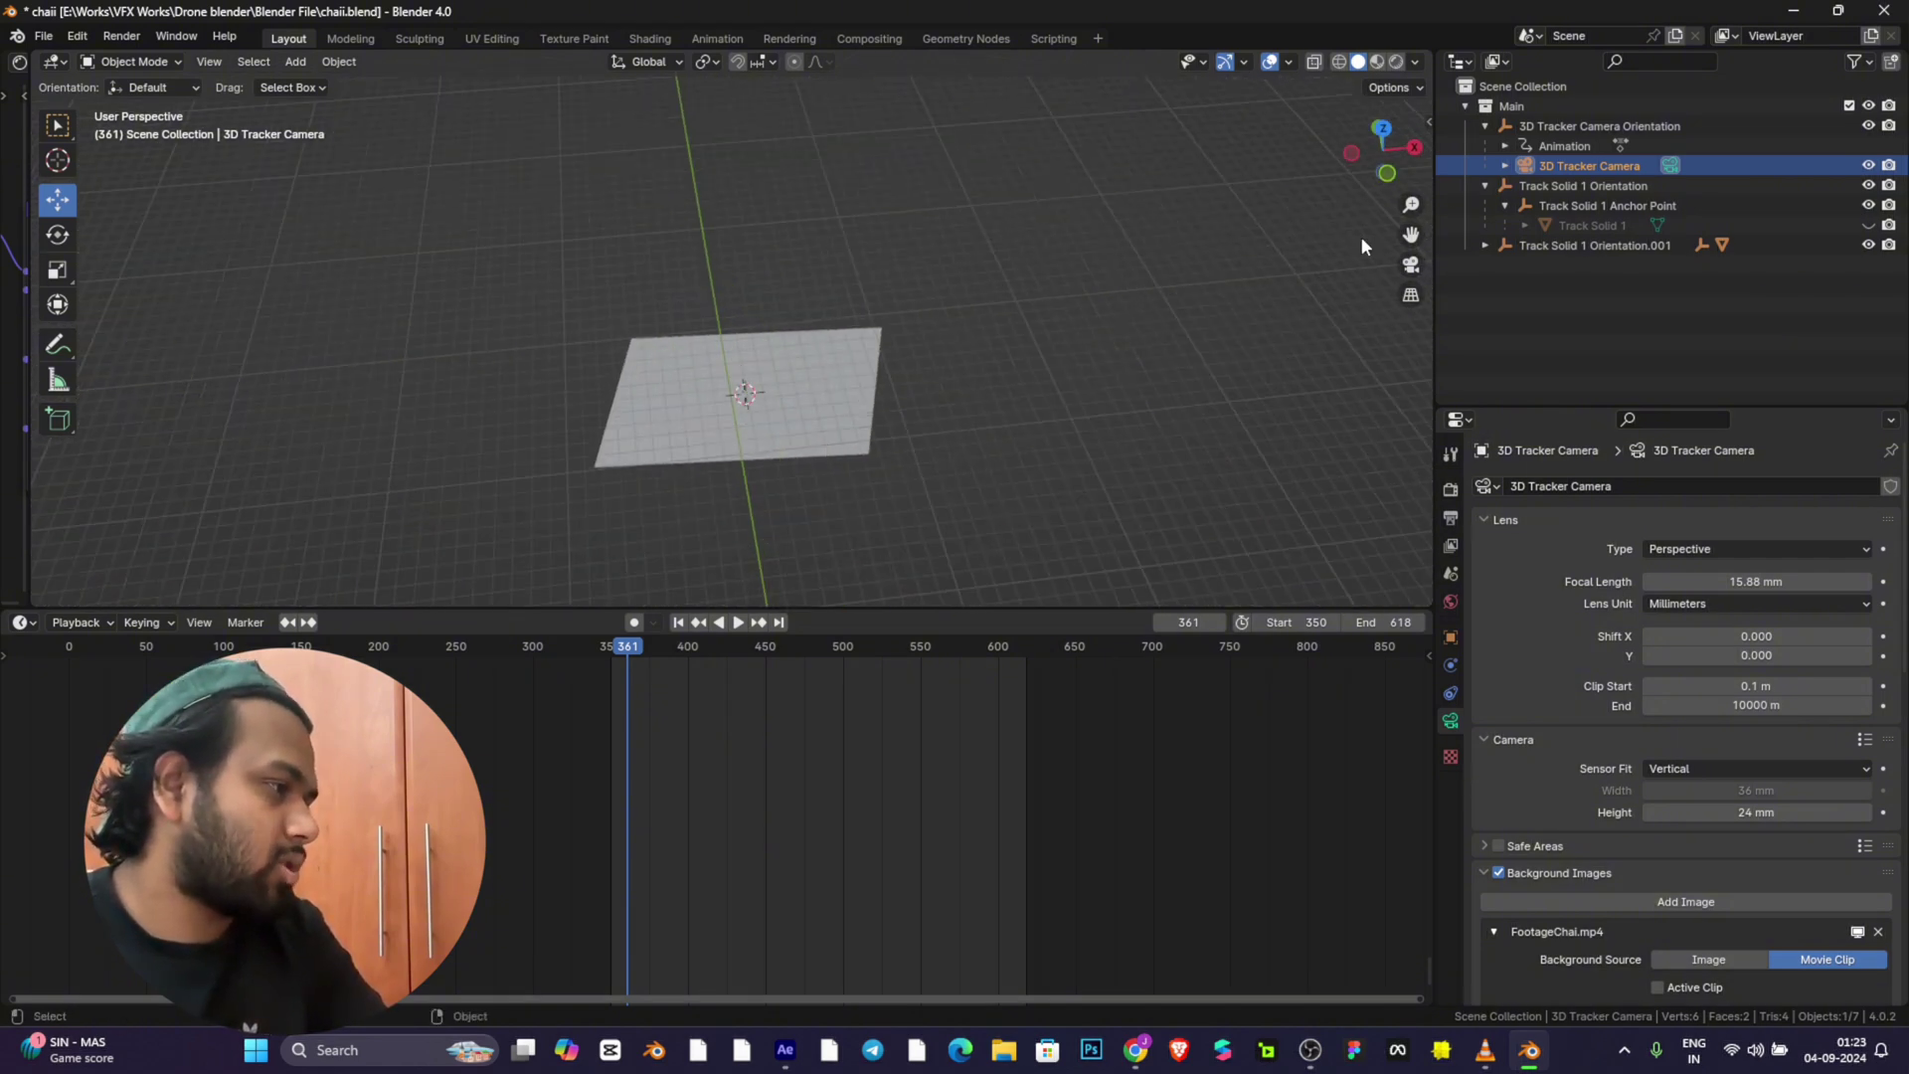
left_click_drag(1412, 232, 1040, 328)
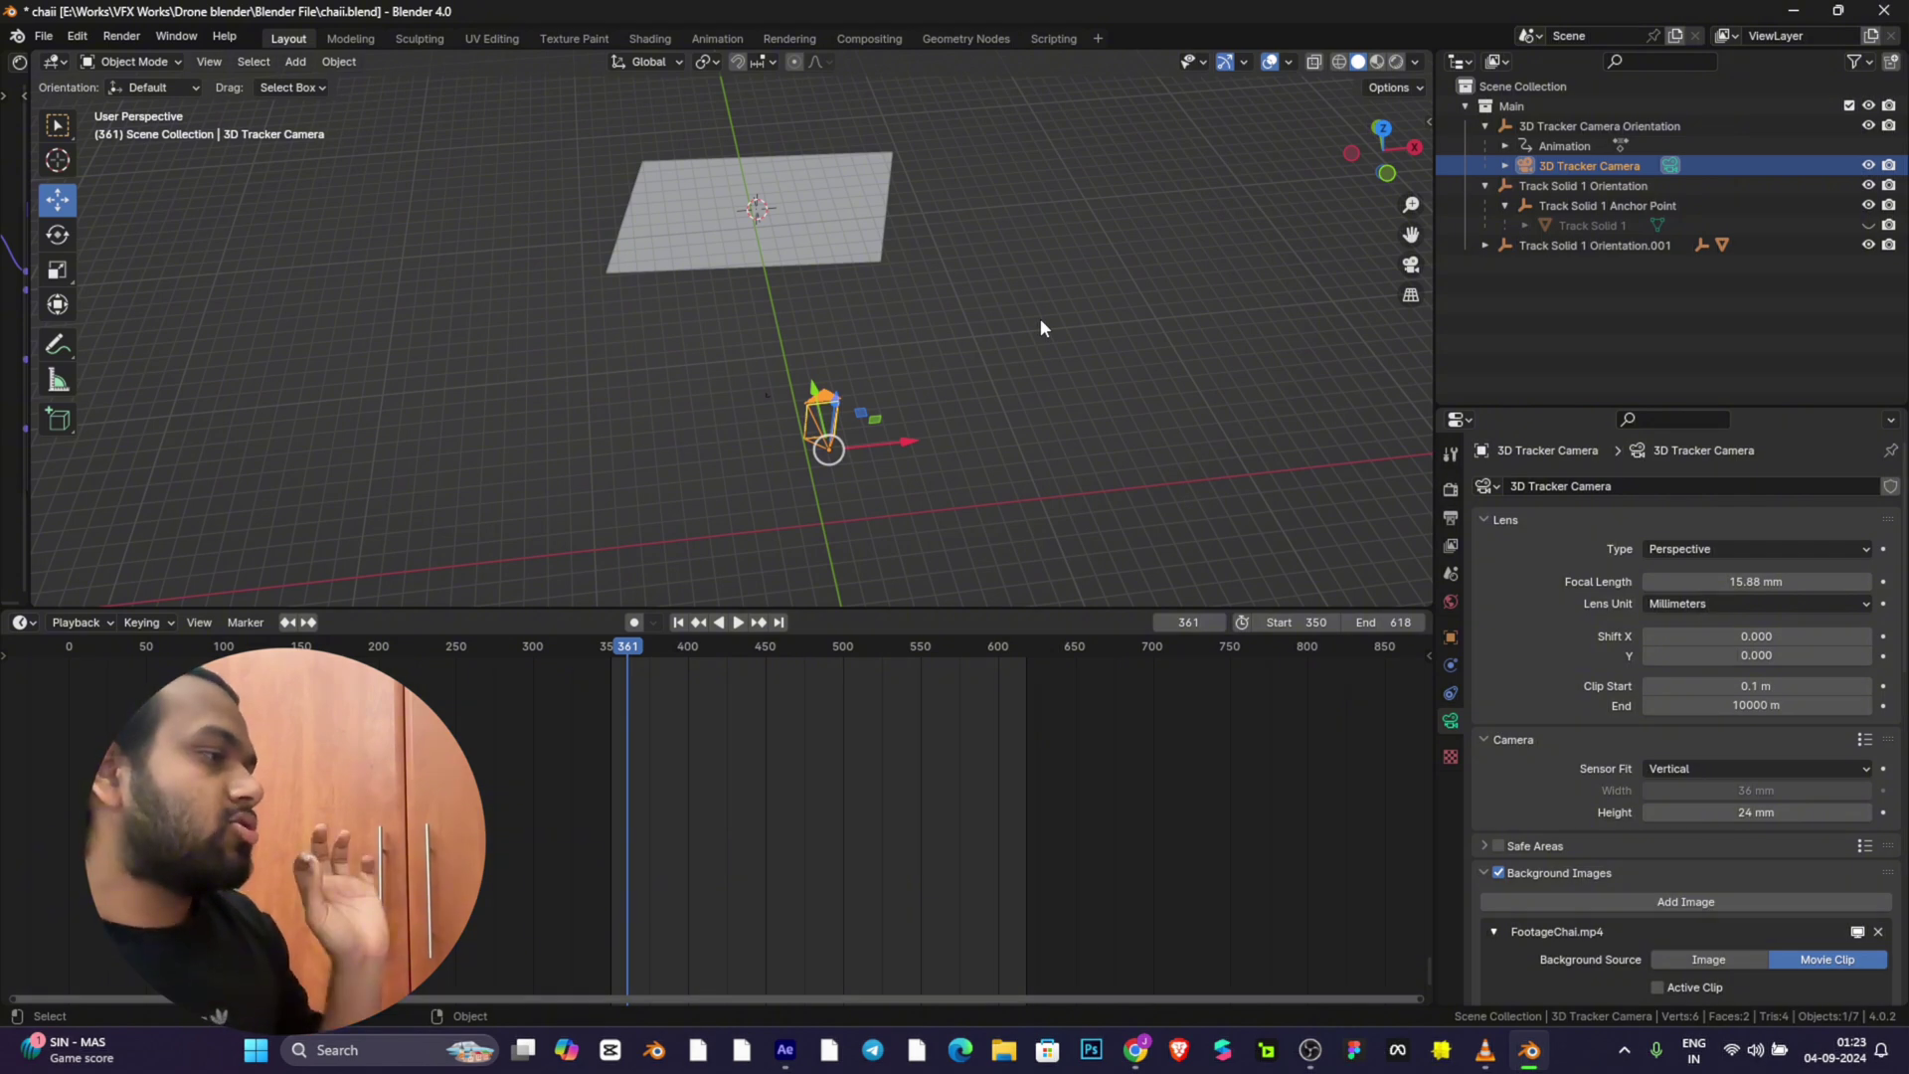
left_click_drag(1382, 150, 1414, 268)
left_click(1412, 265)
scroll(1484, 511, "down", 3)
scroll(1687, 775, "down", 3)
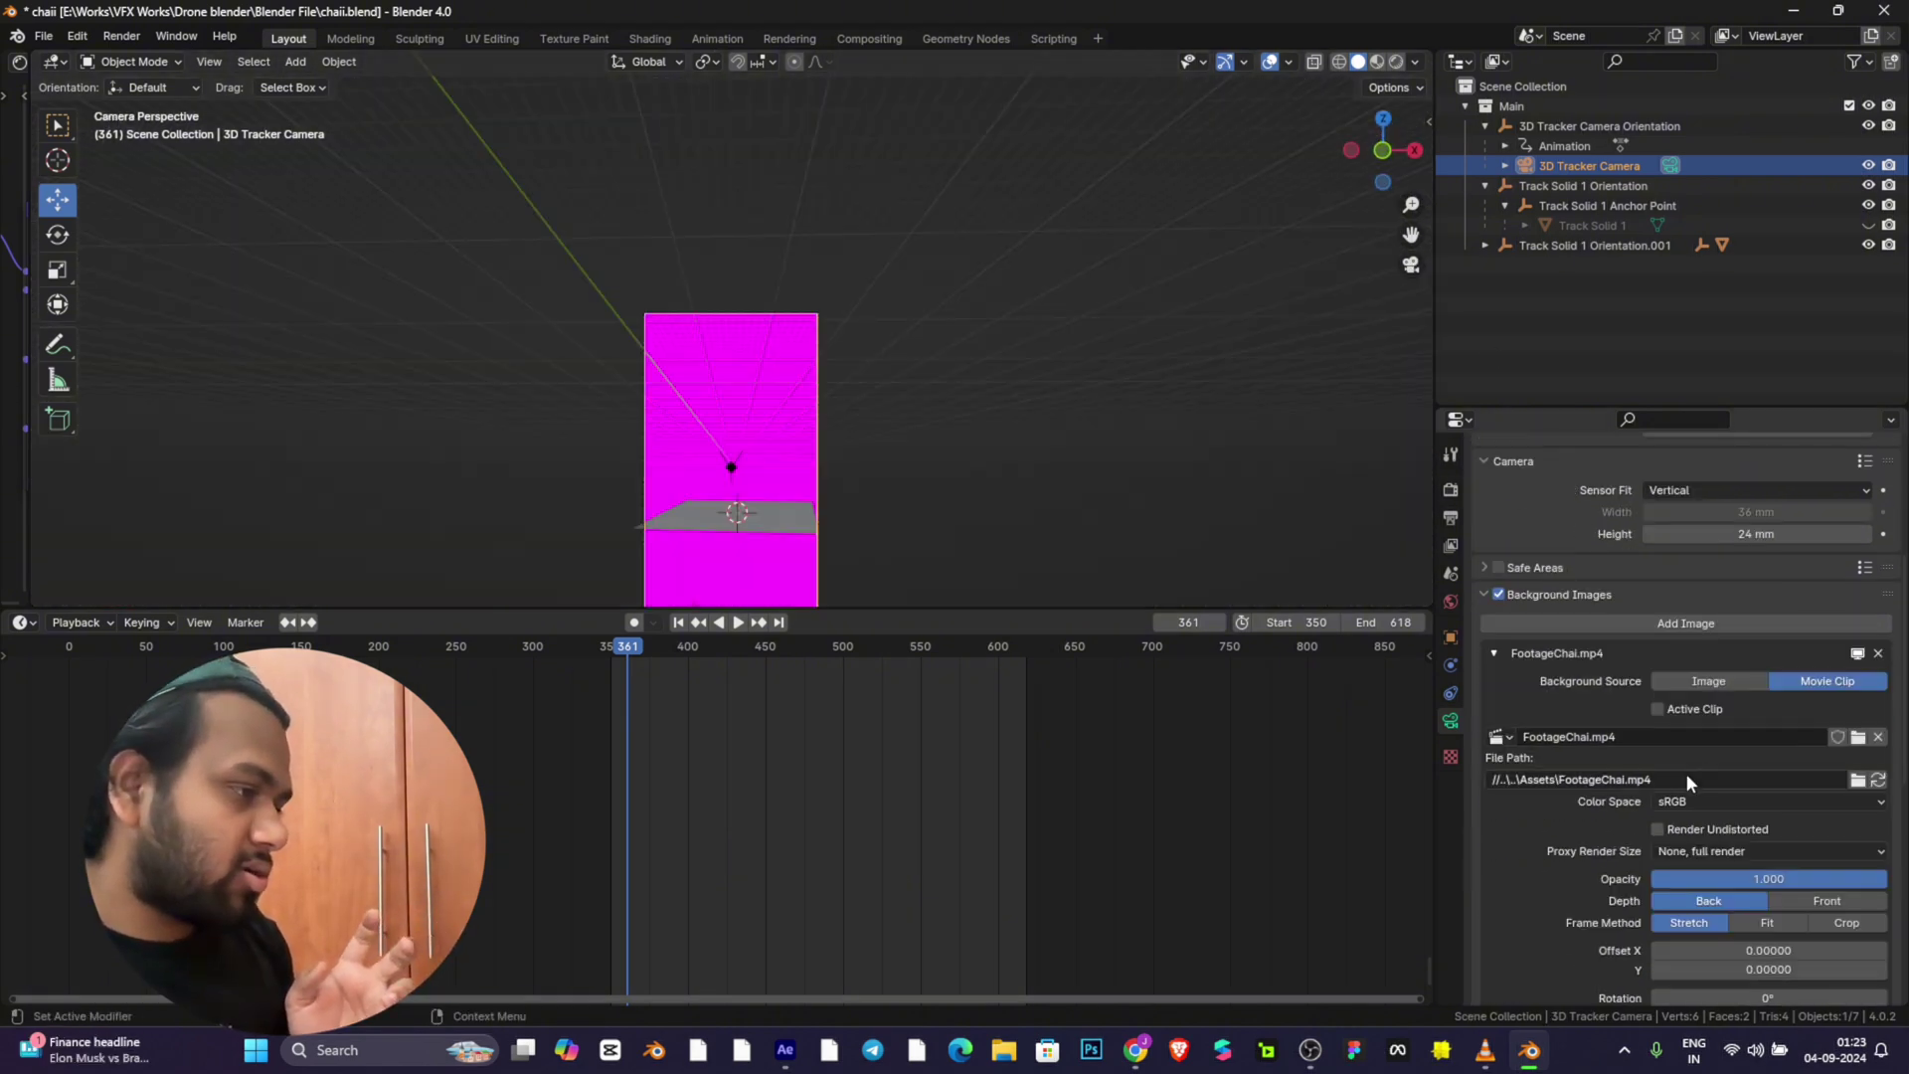
Step: Replace the old camera background entry with a new one using a Movie Clip source
left_click(1752, 624)
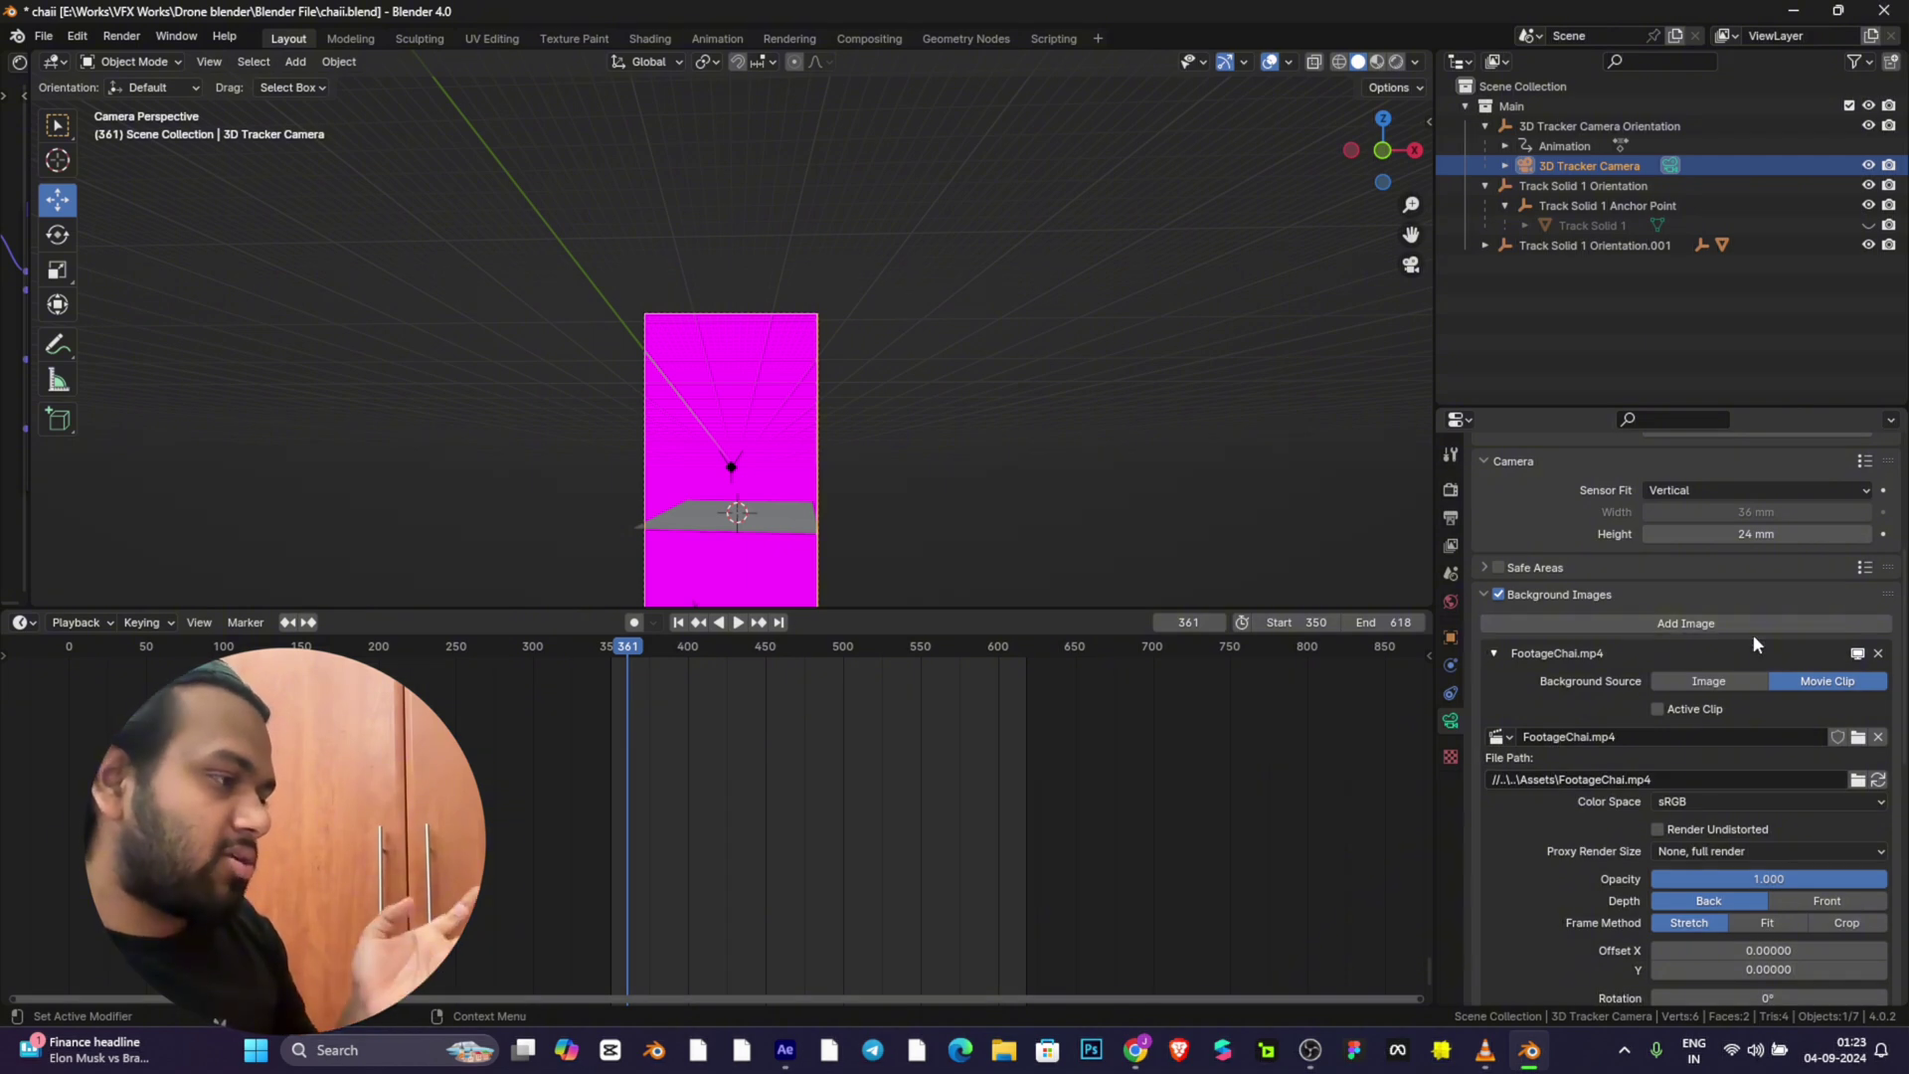
left_click(1879, 653)
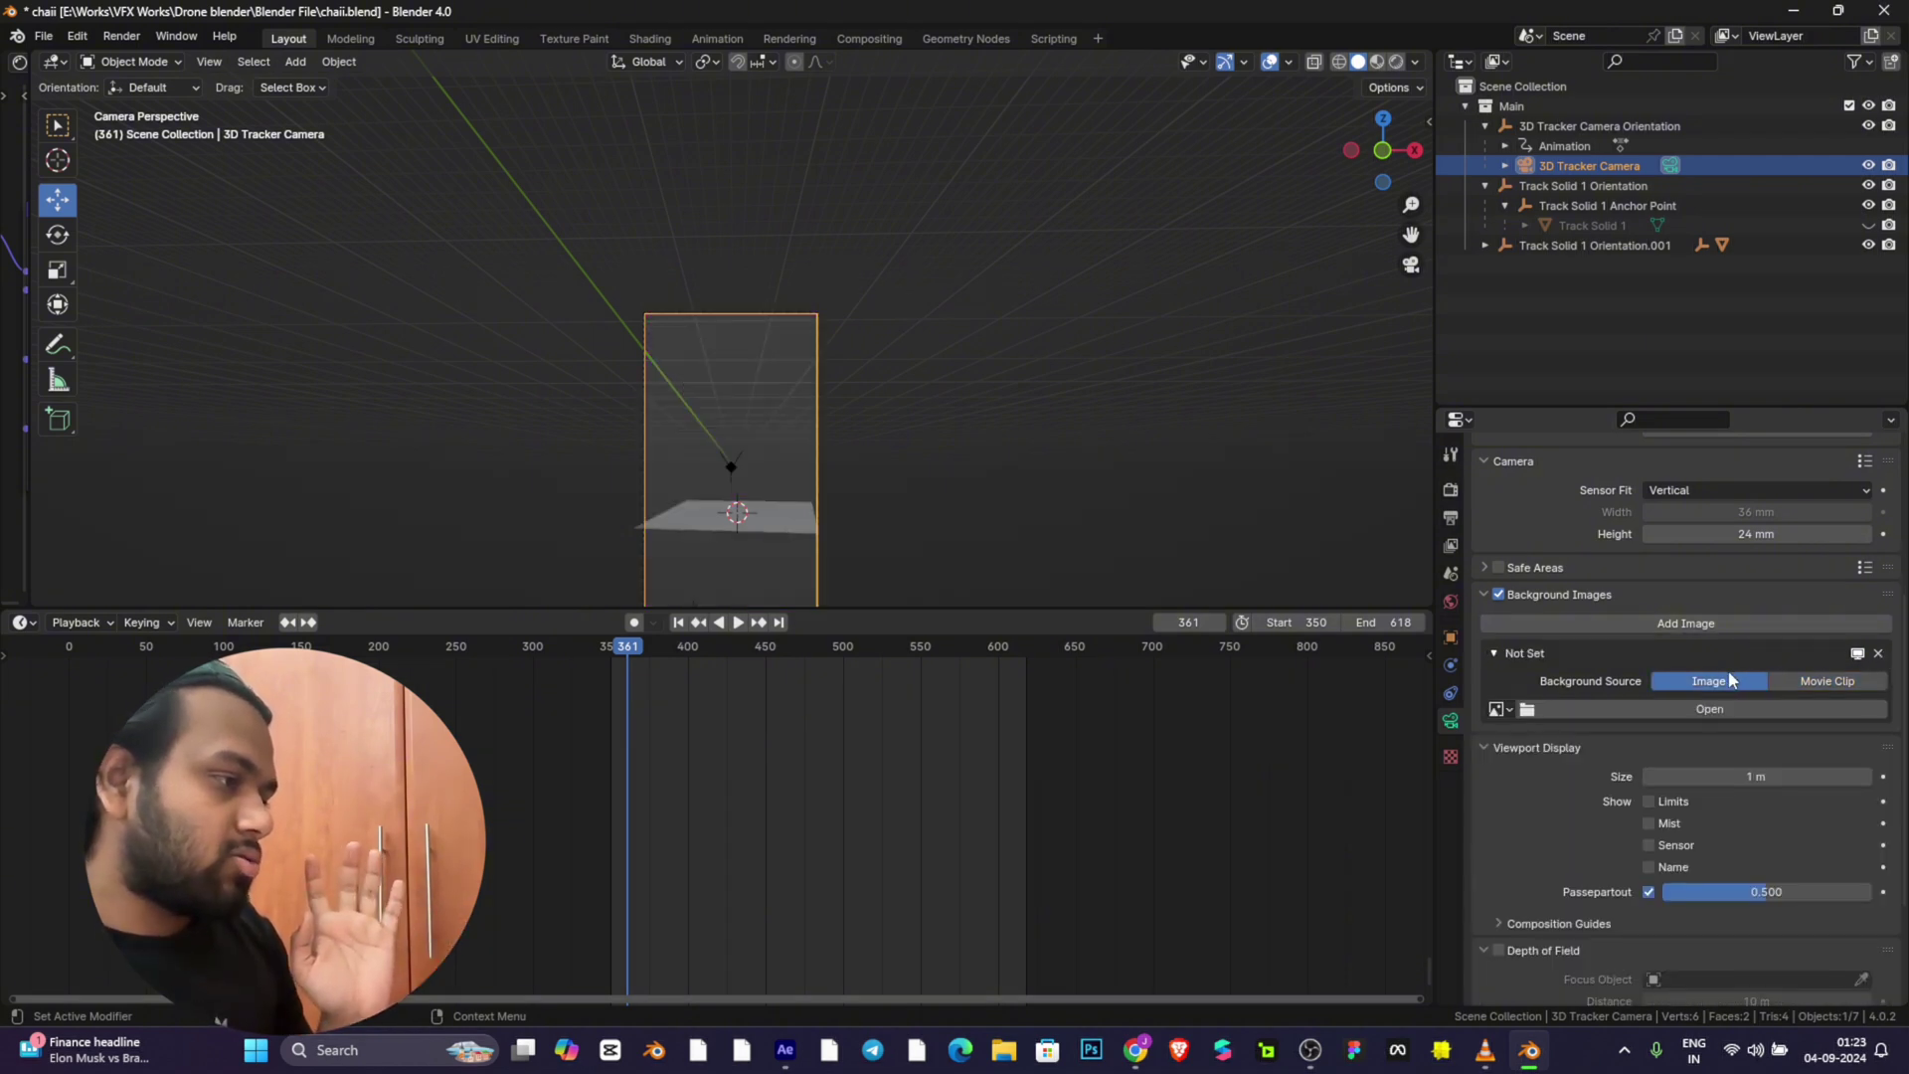
left_click(1781, 624)
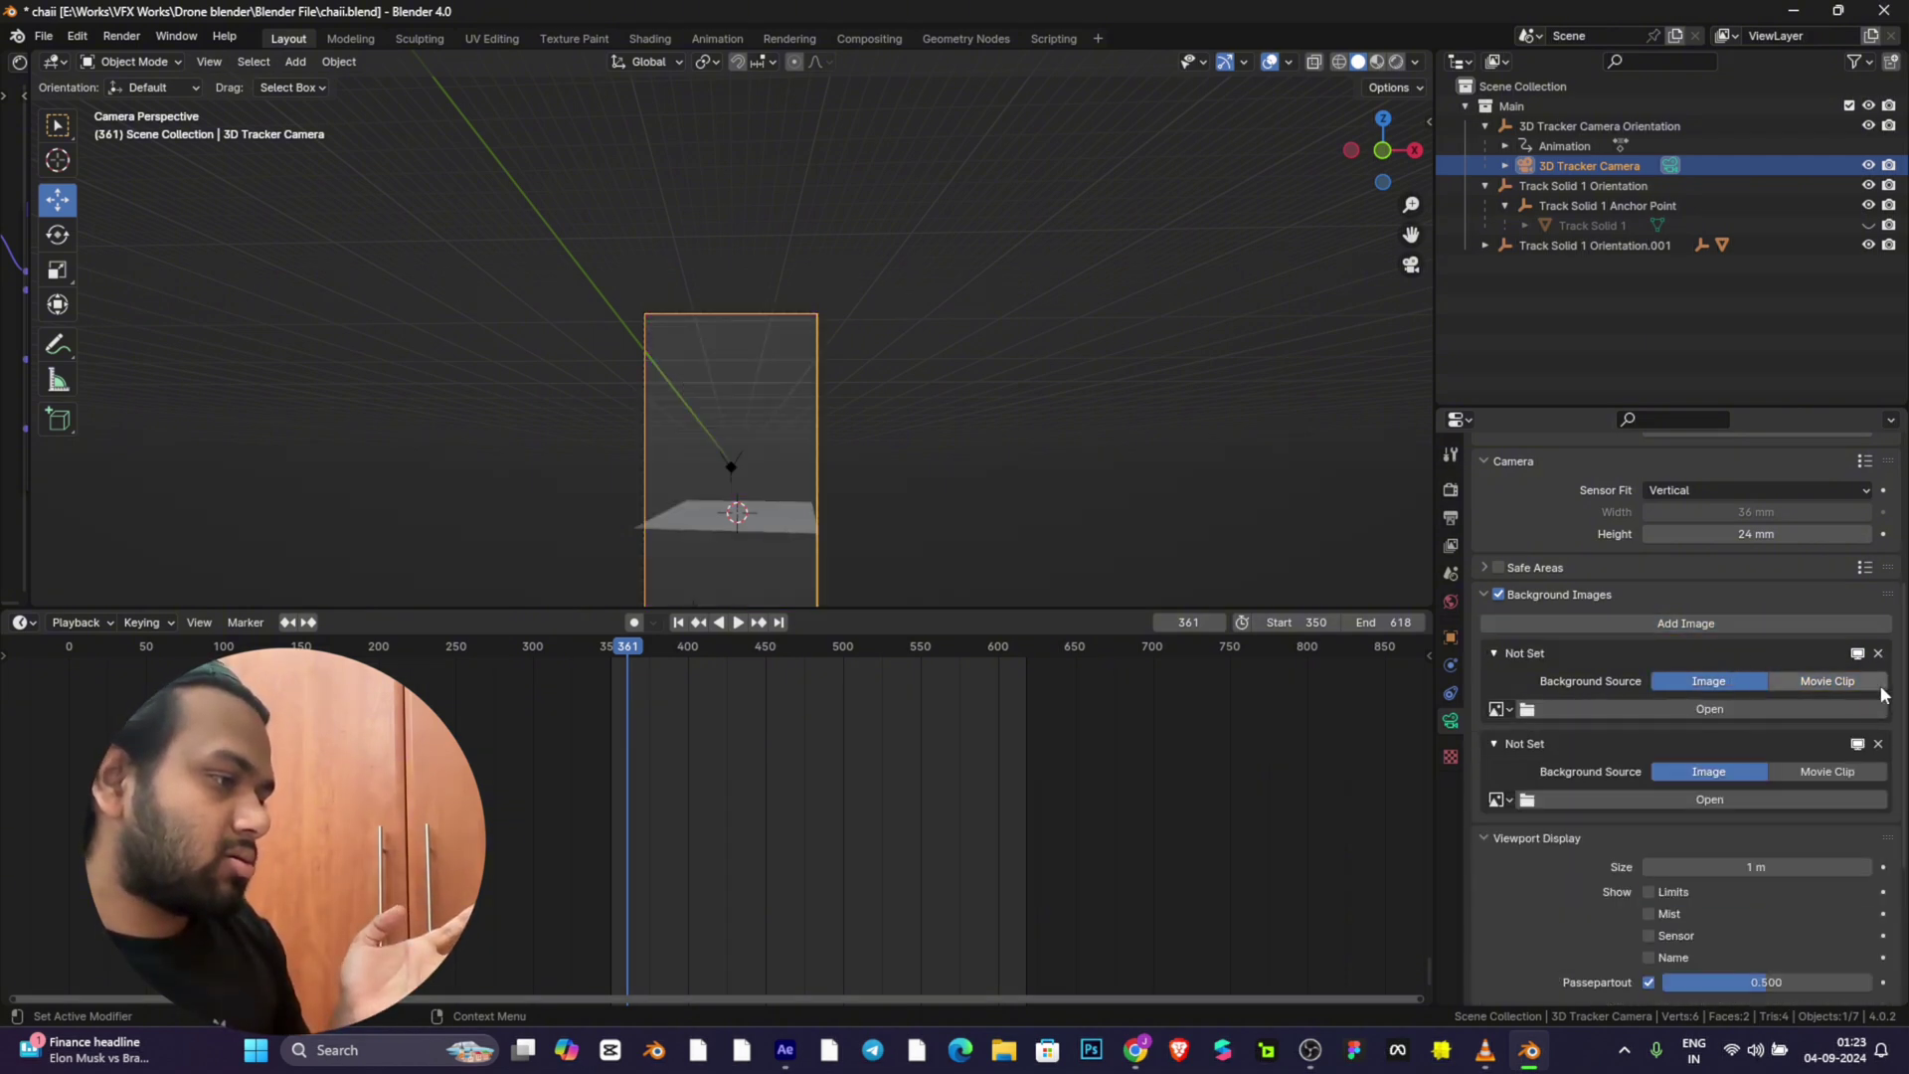
left_click(1878, 654)
left_click(1833, 693)
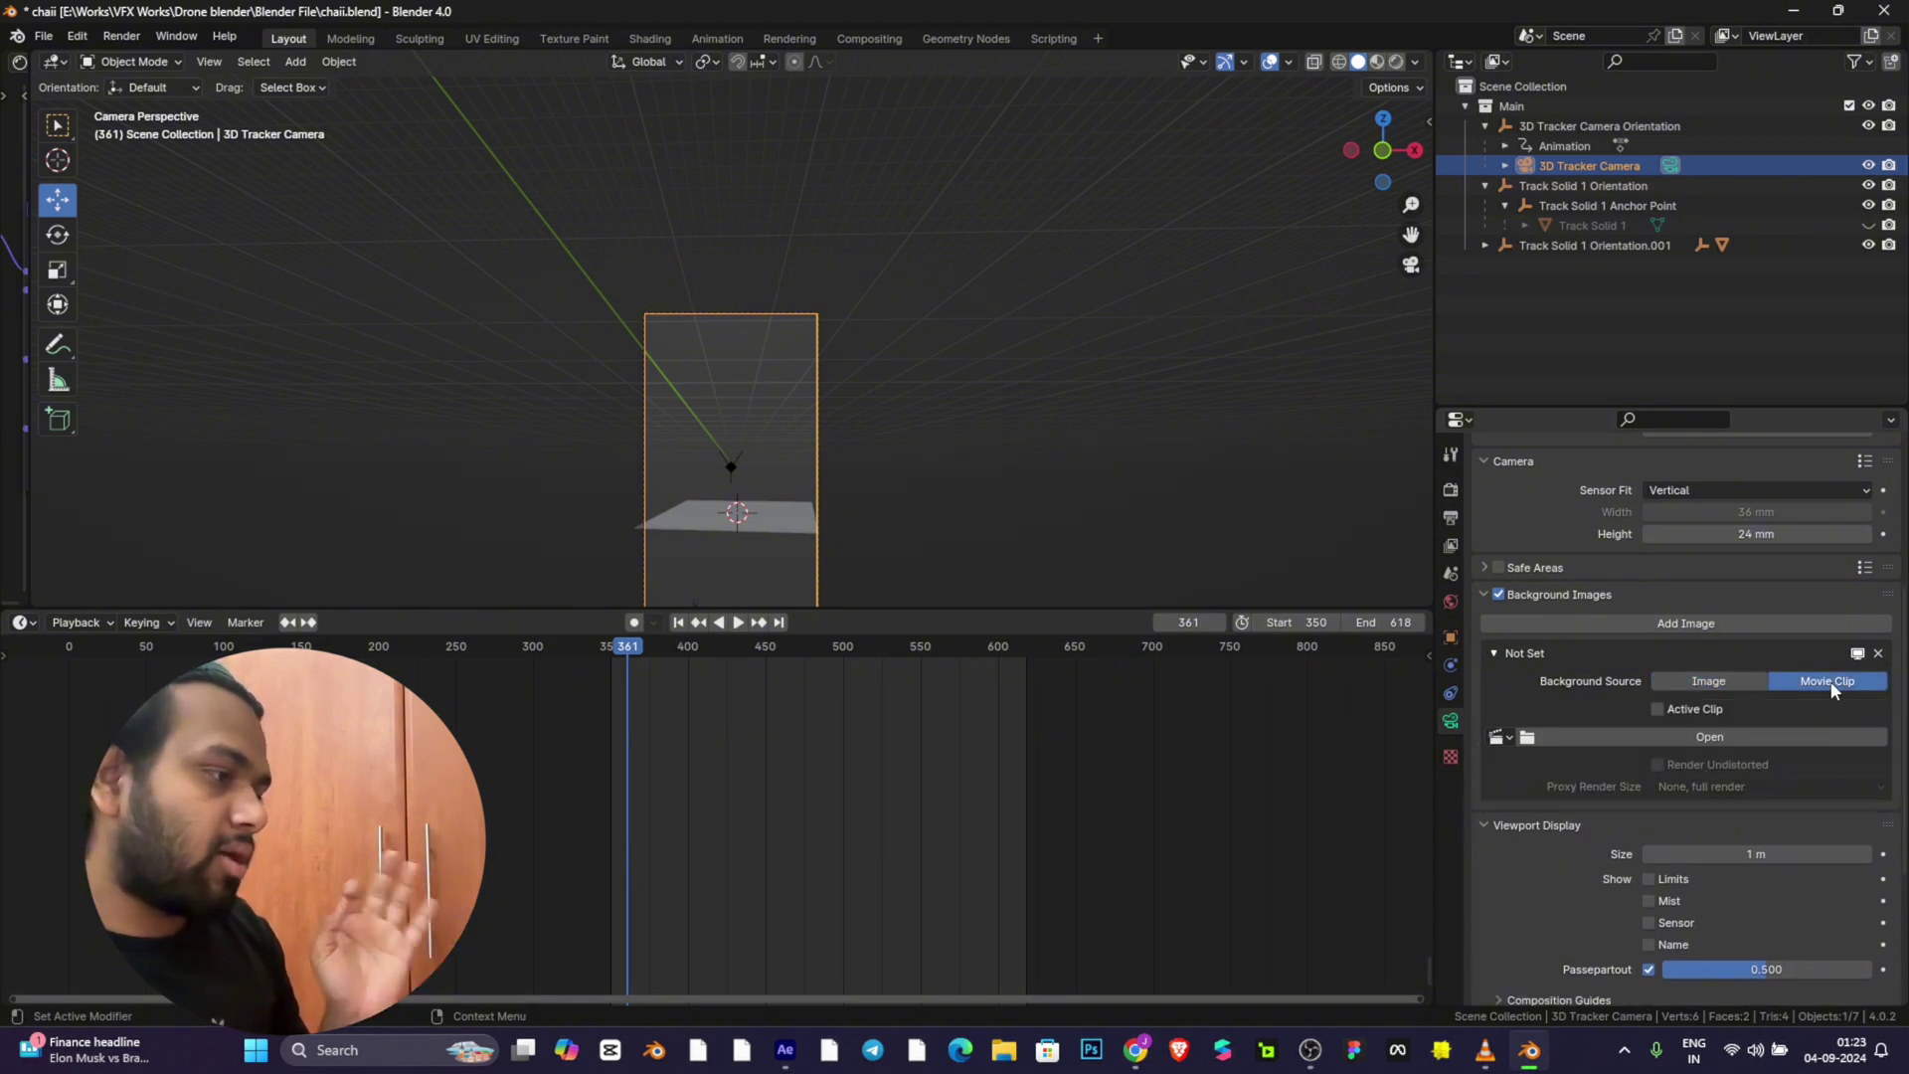
Step: Load Desktop\Chai\Assets\FootageChai.mp4 as the background clip and play the animation
left_click(1731, 737)
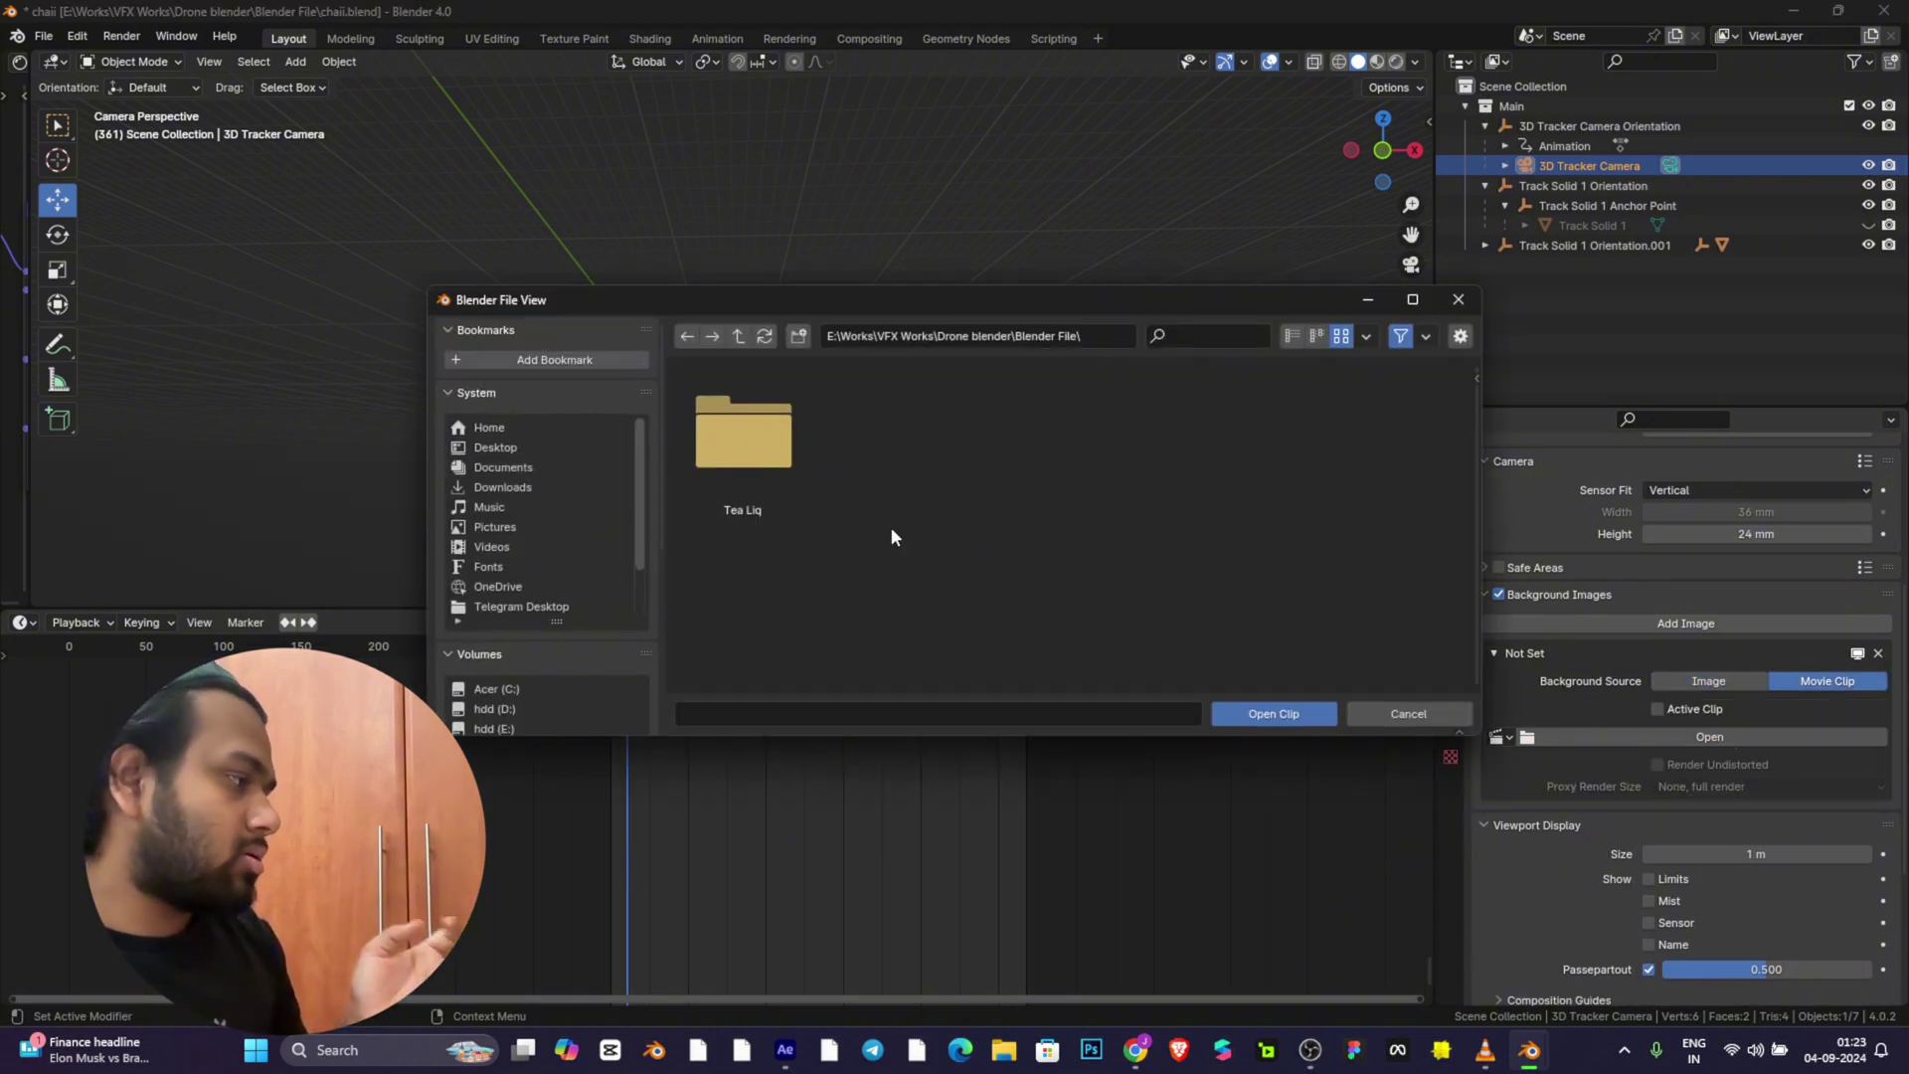
left_click(495, 448)
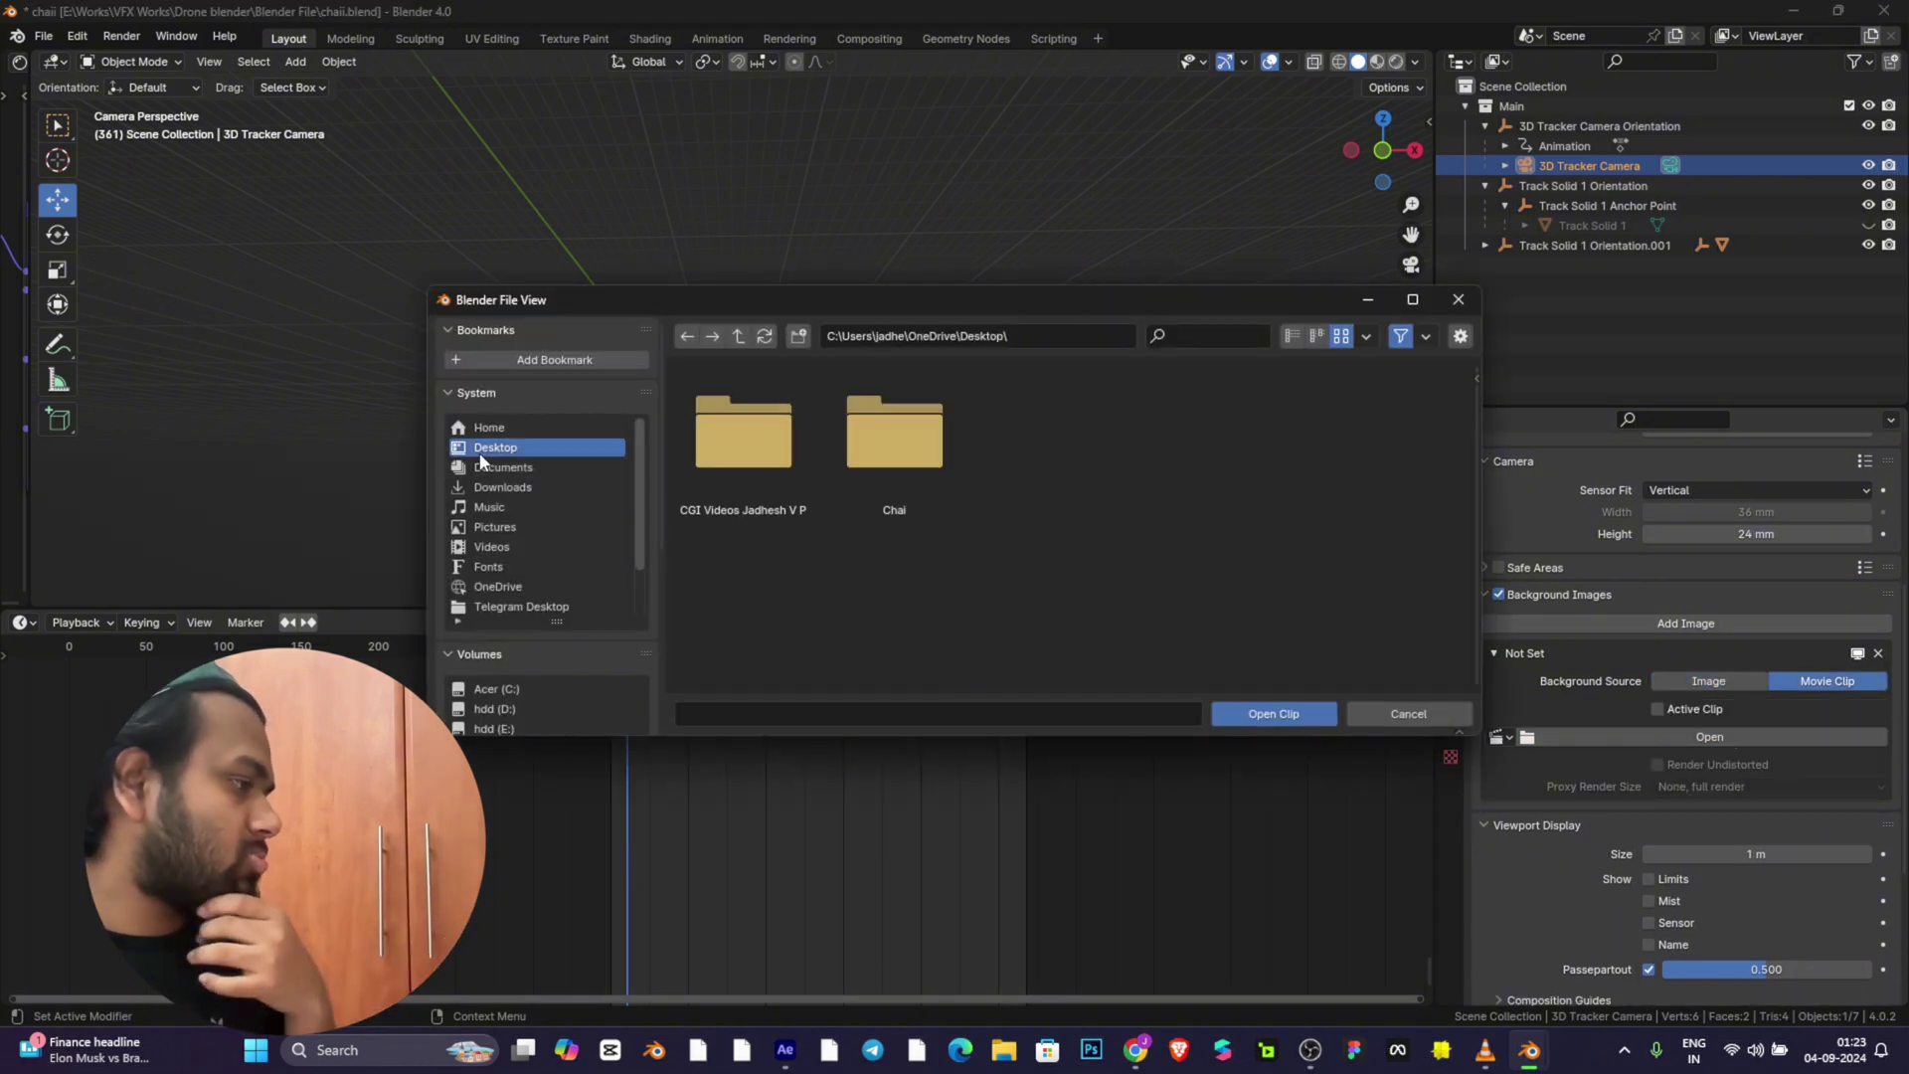
double_click(859, 467)
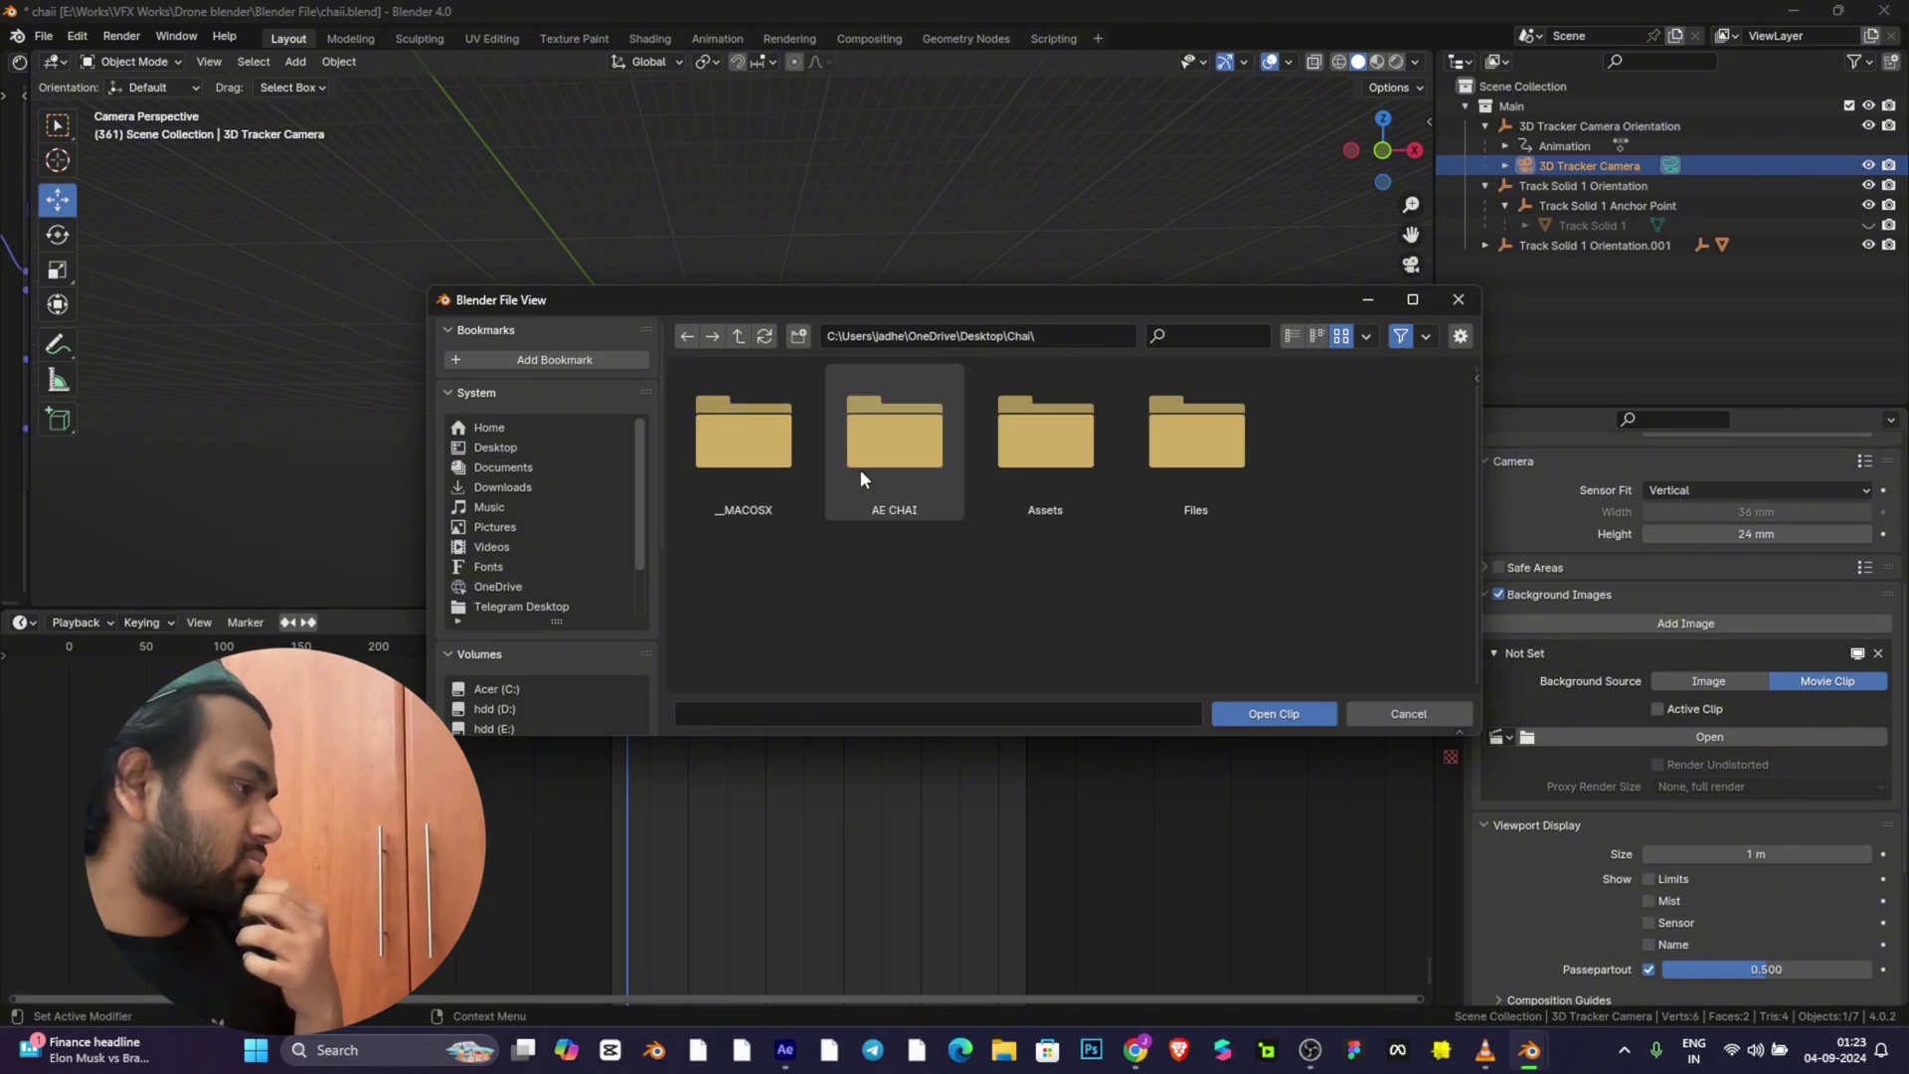
double_click(1082, 460)
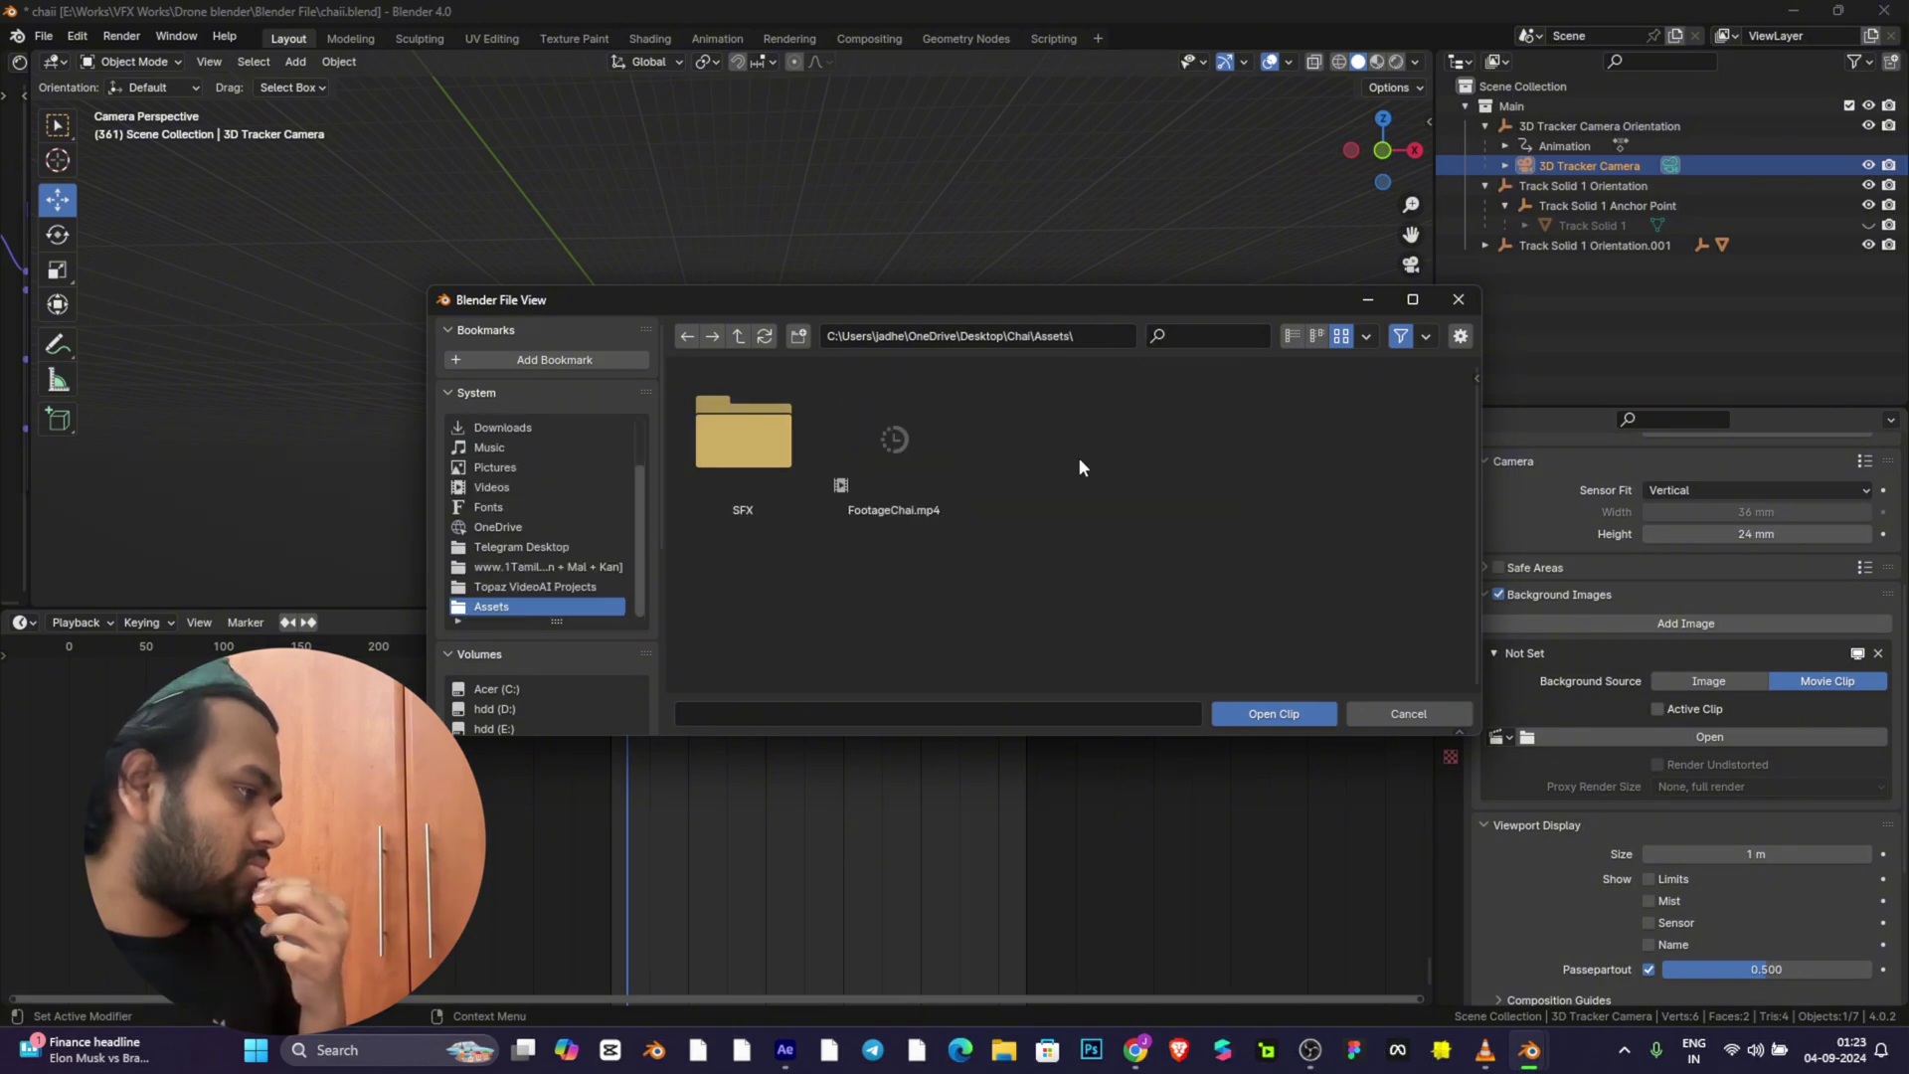
double_click(893, 452)
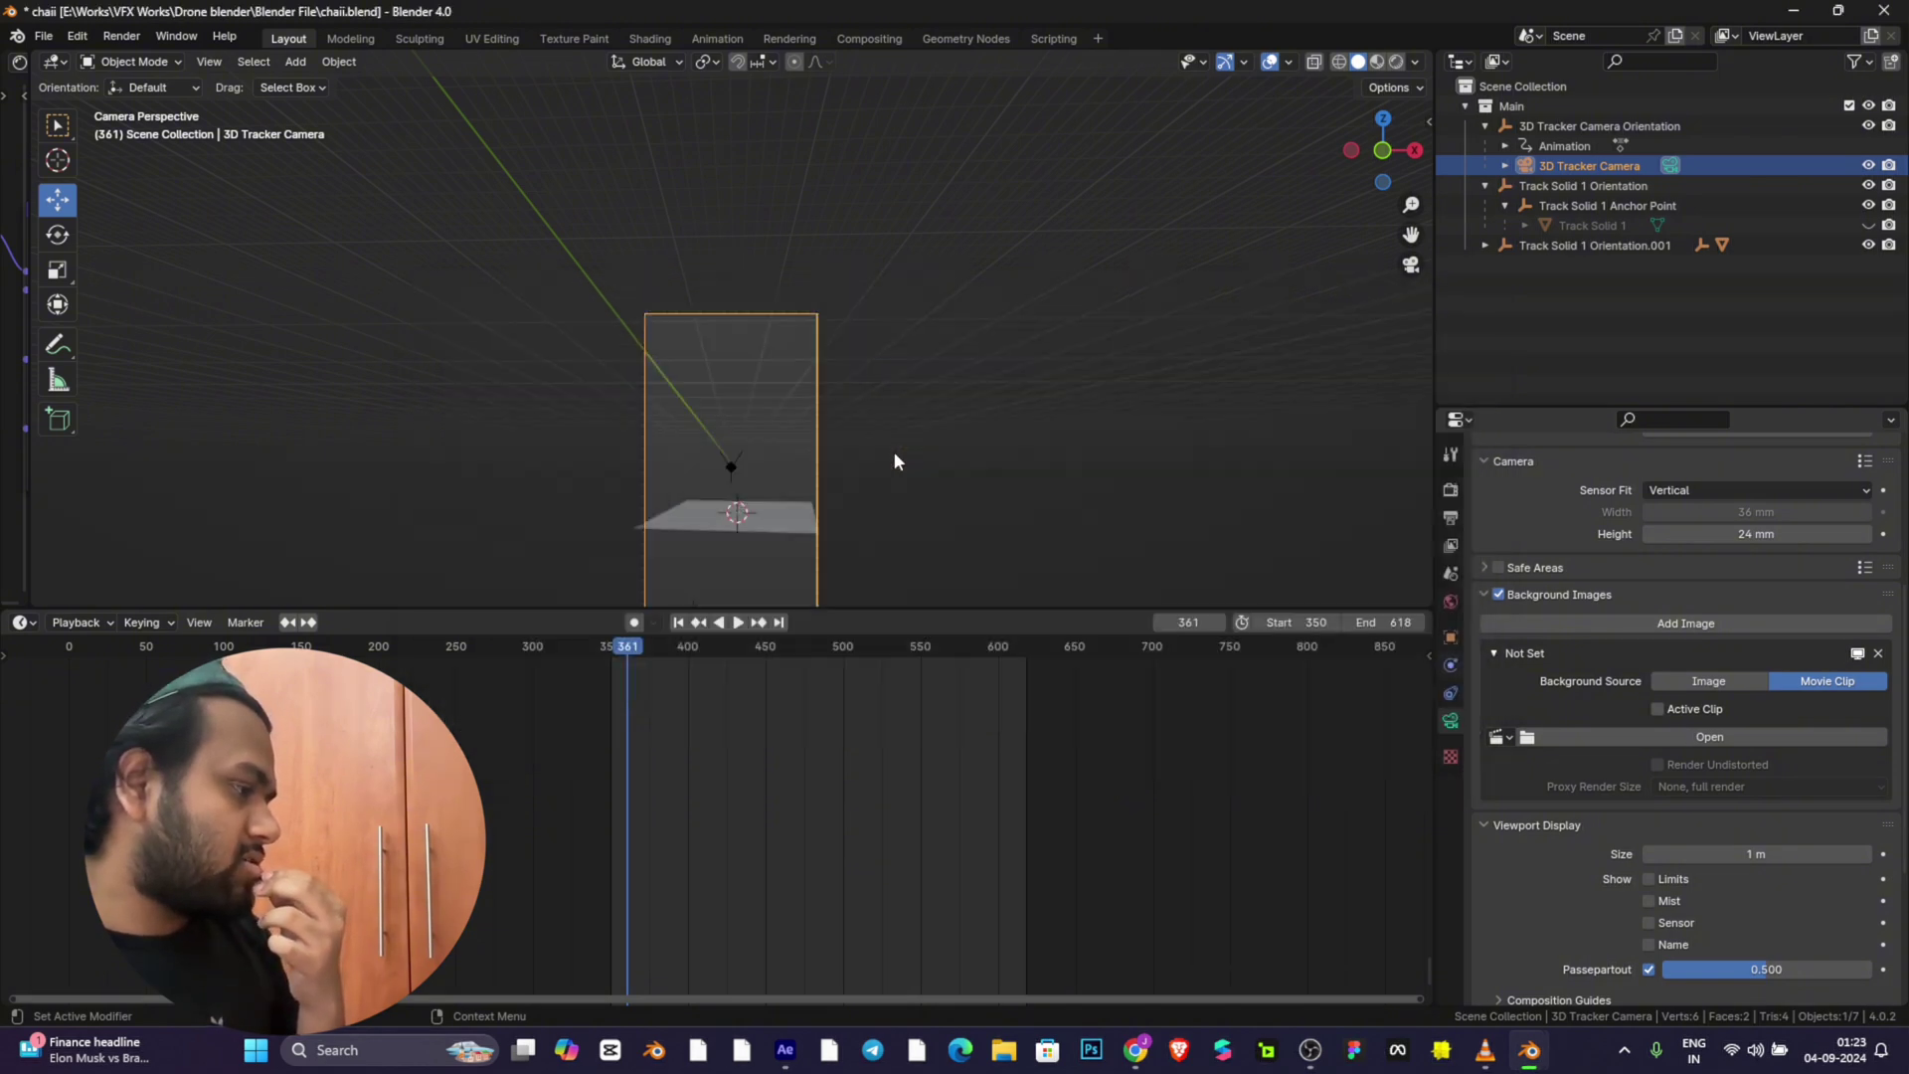
key("space")
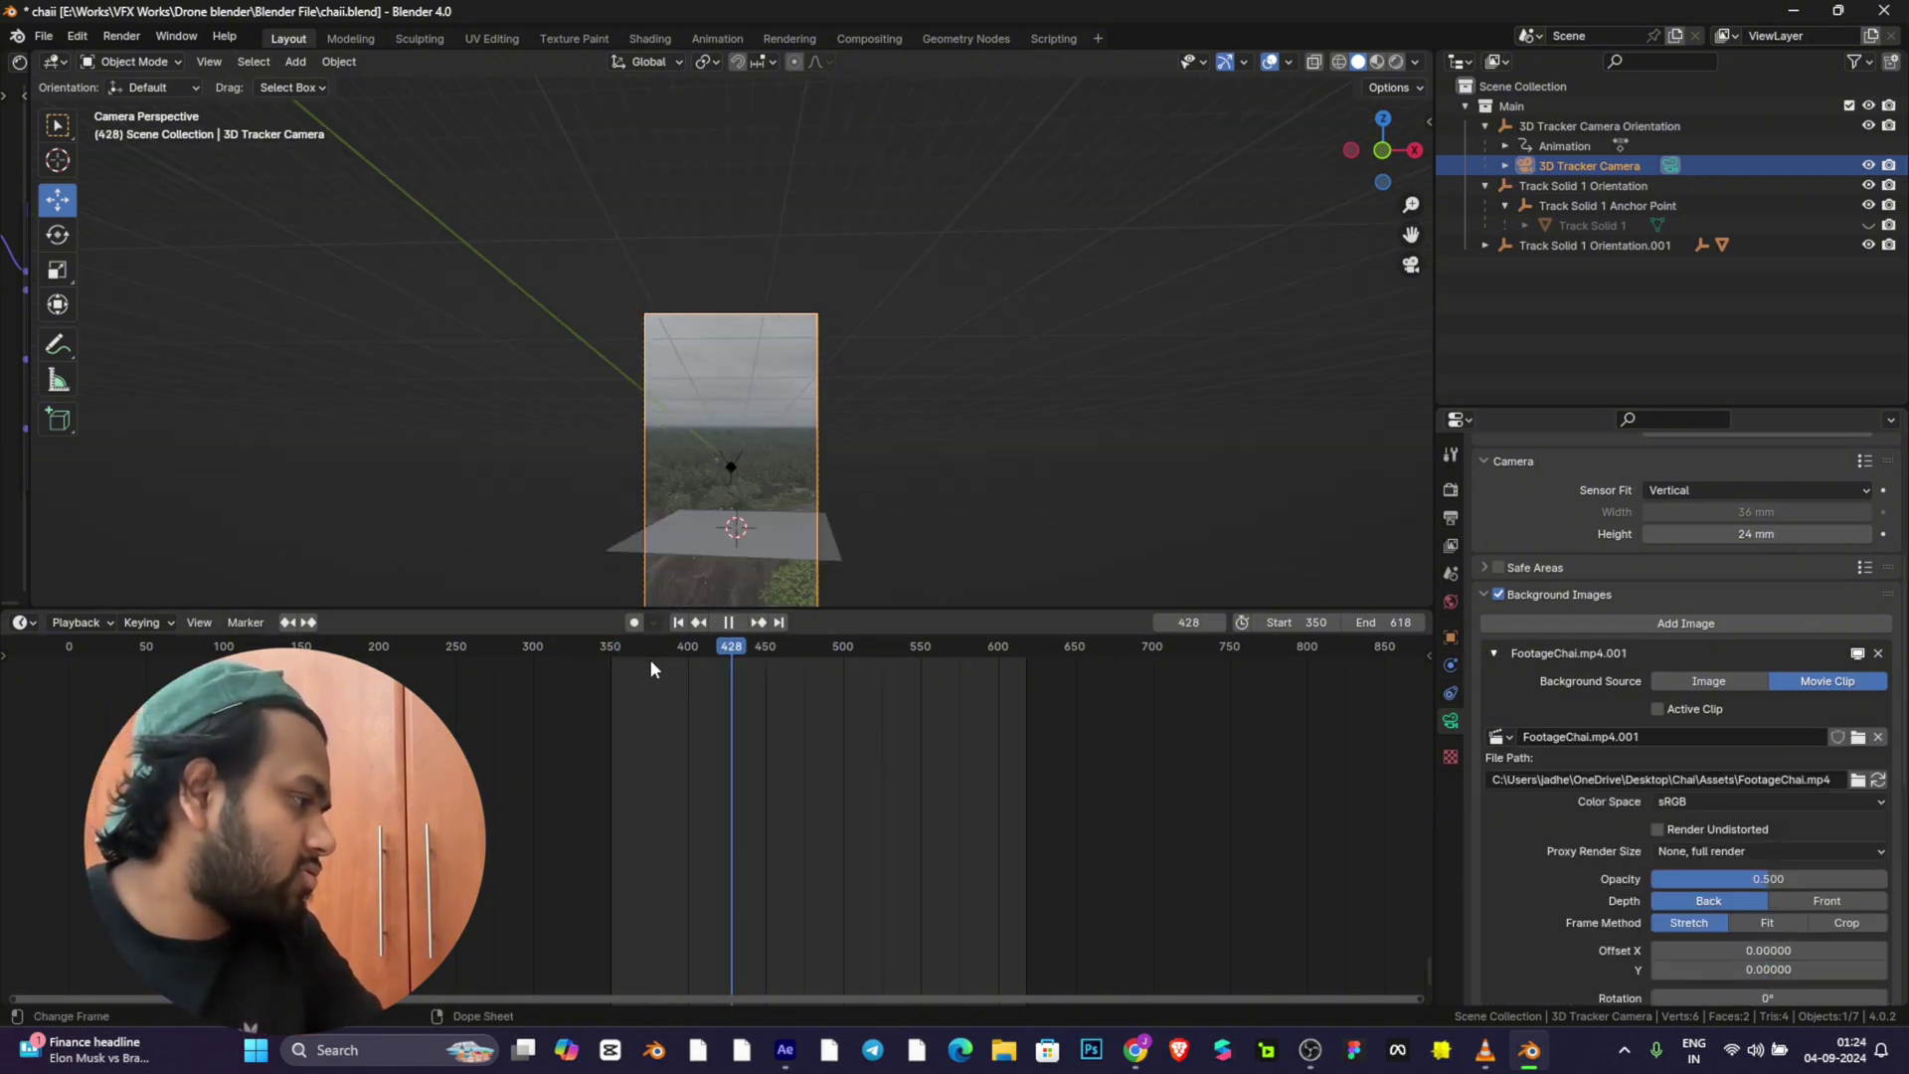
Step: Stop playback at frame 354 and enlarge the 3D viewport area
key("Escape")
left_click_drag(1417, 241, 1417, 99)
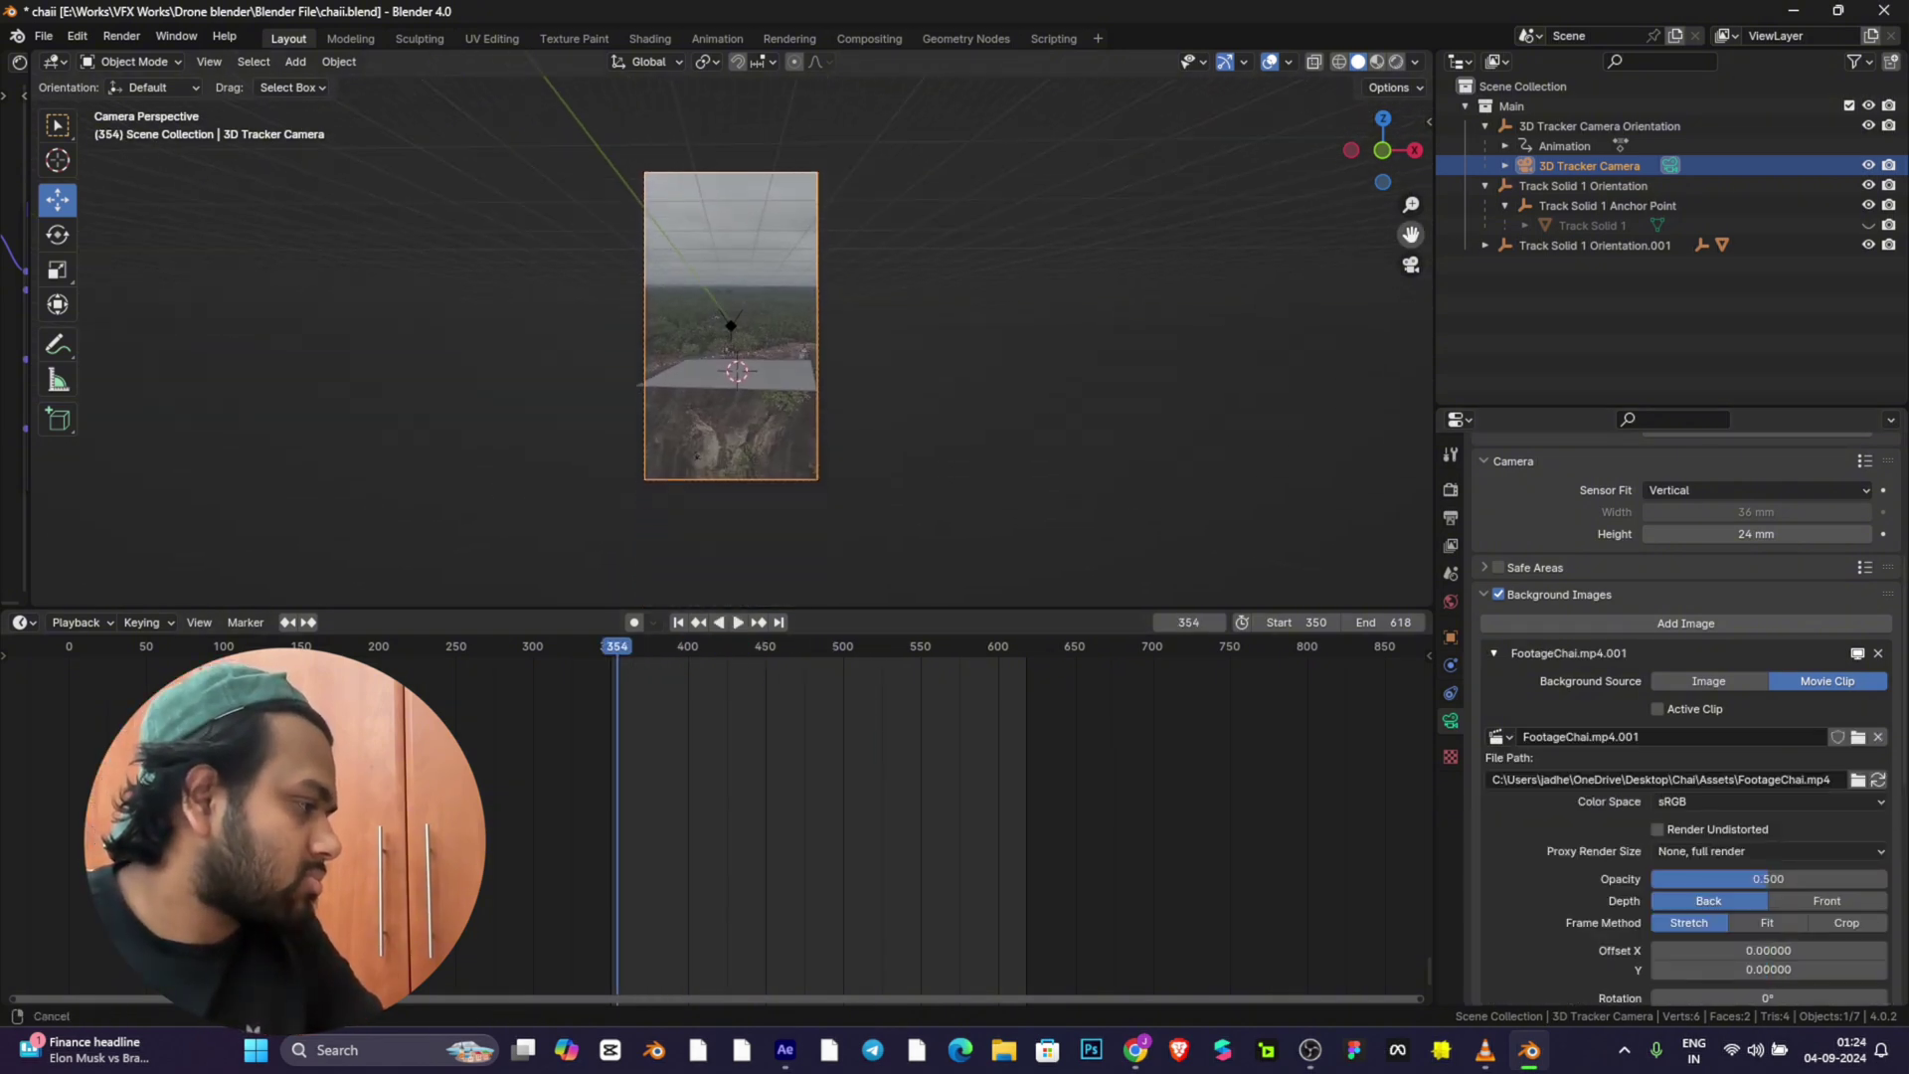
scroll(836, 279, "up", 3)
scroll(836, 279, "down", 2)
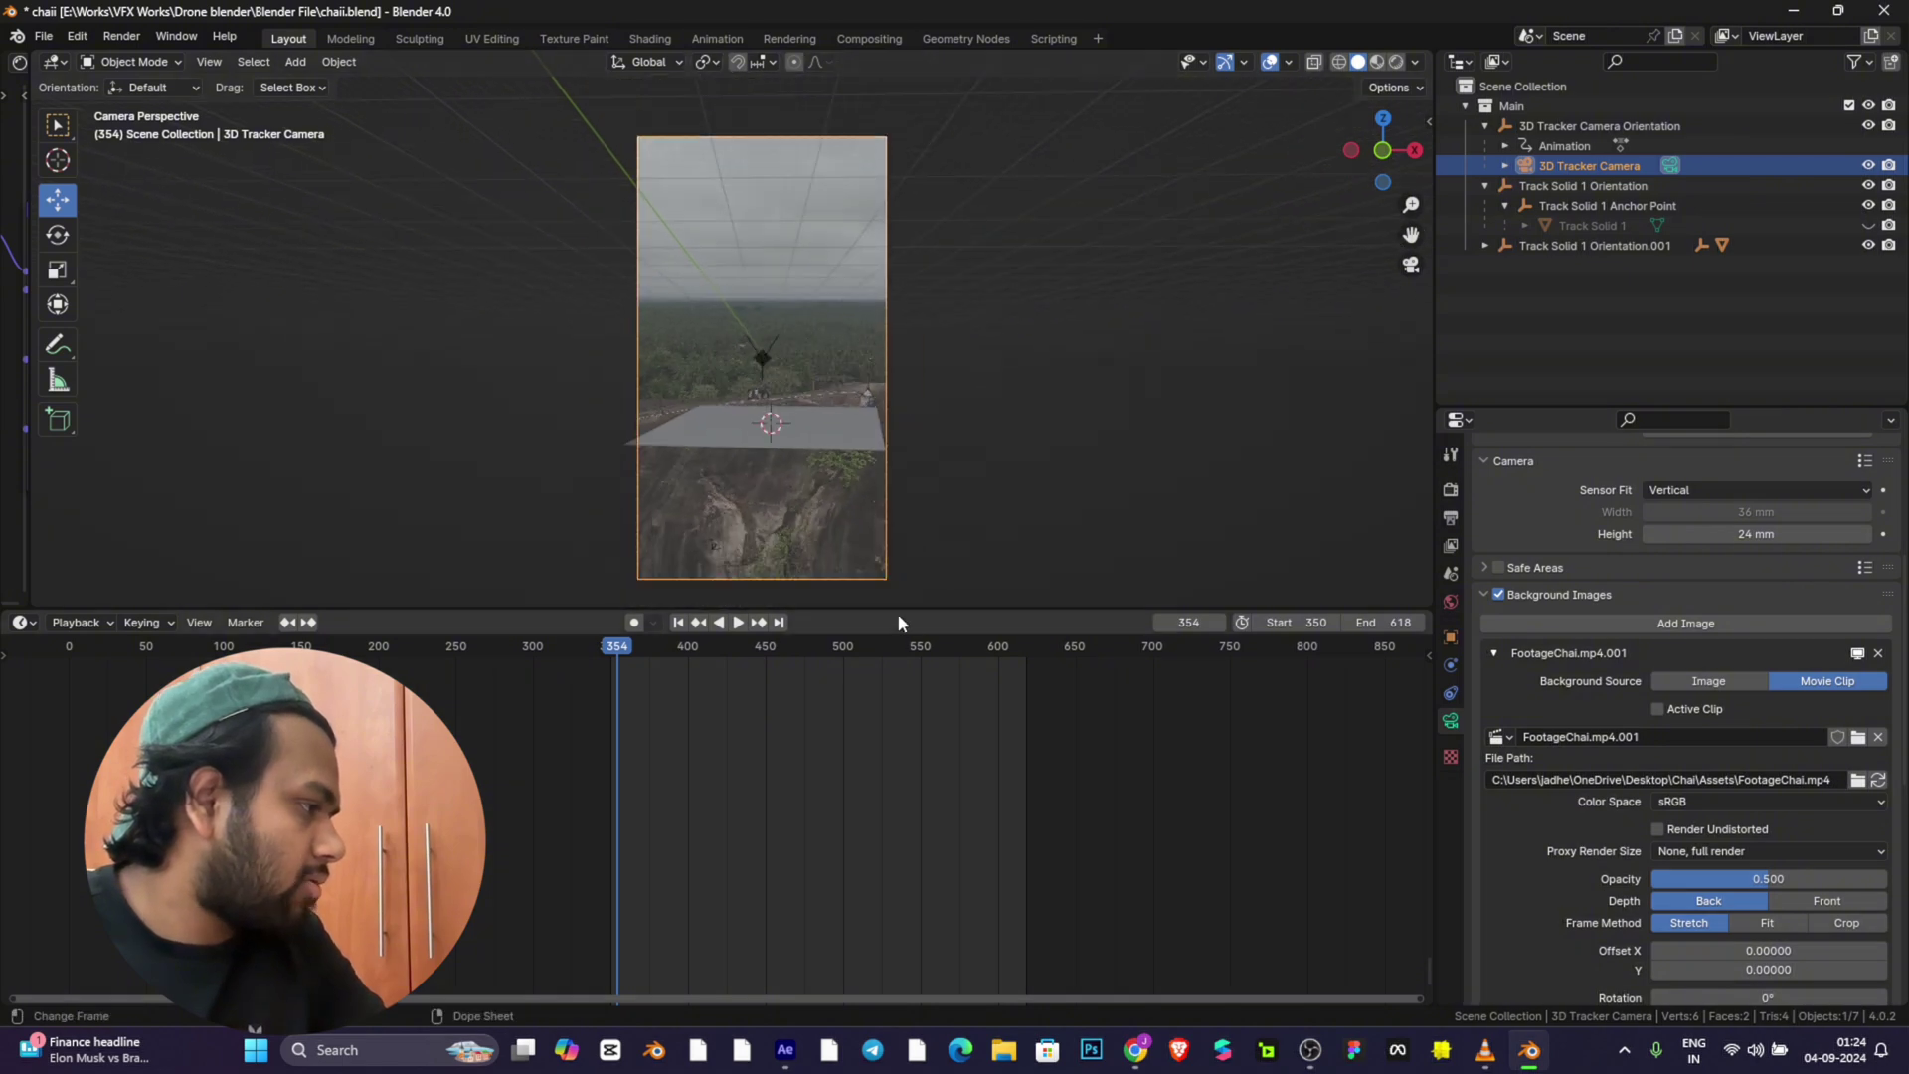
left_click_drag(898, 610, 880, 859)
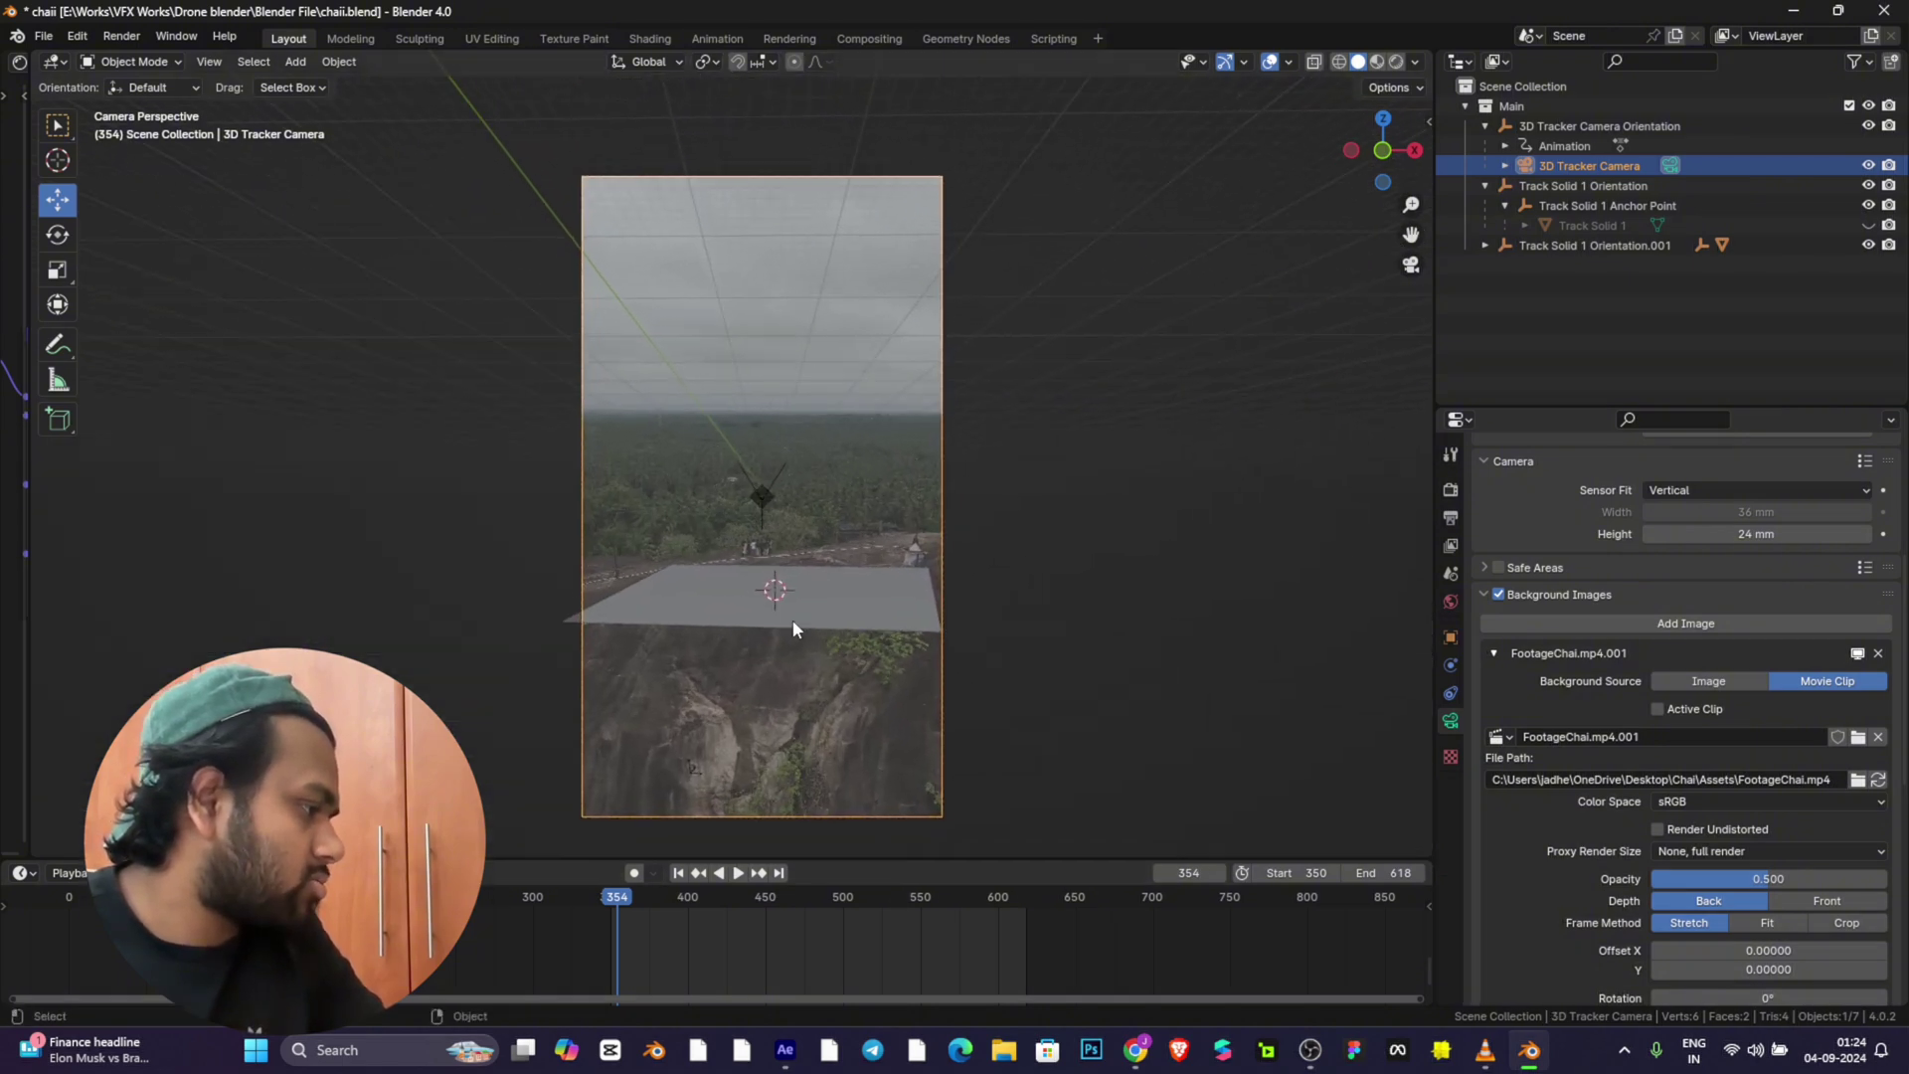
Step: Select the tracked ground plane Track Solid 1.001
left_click(795, 595)
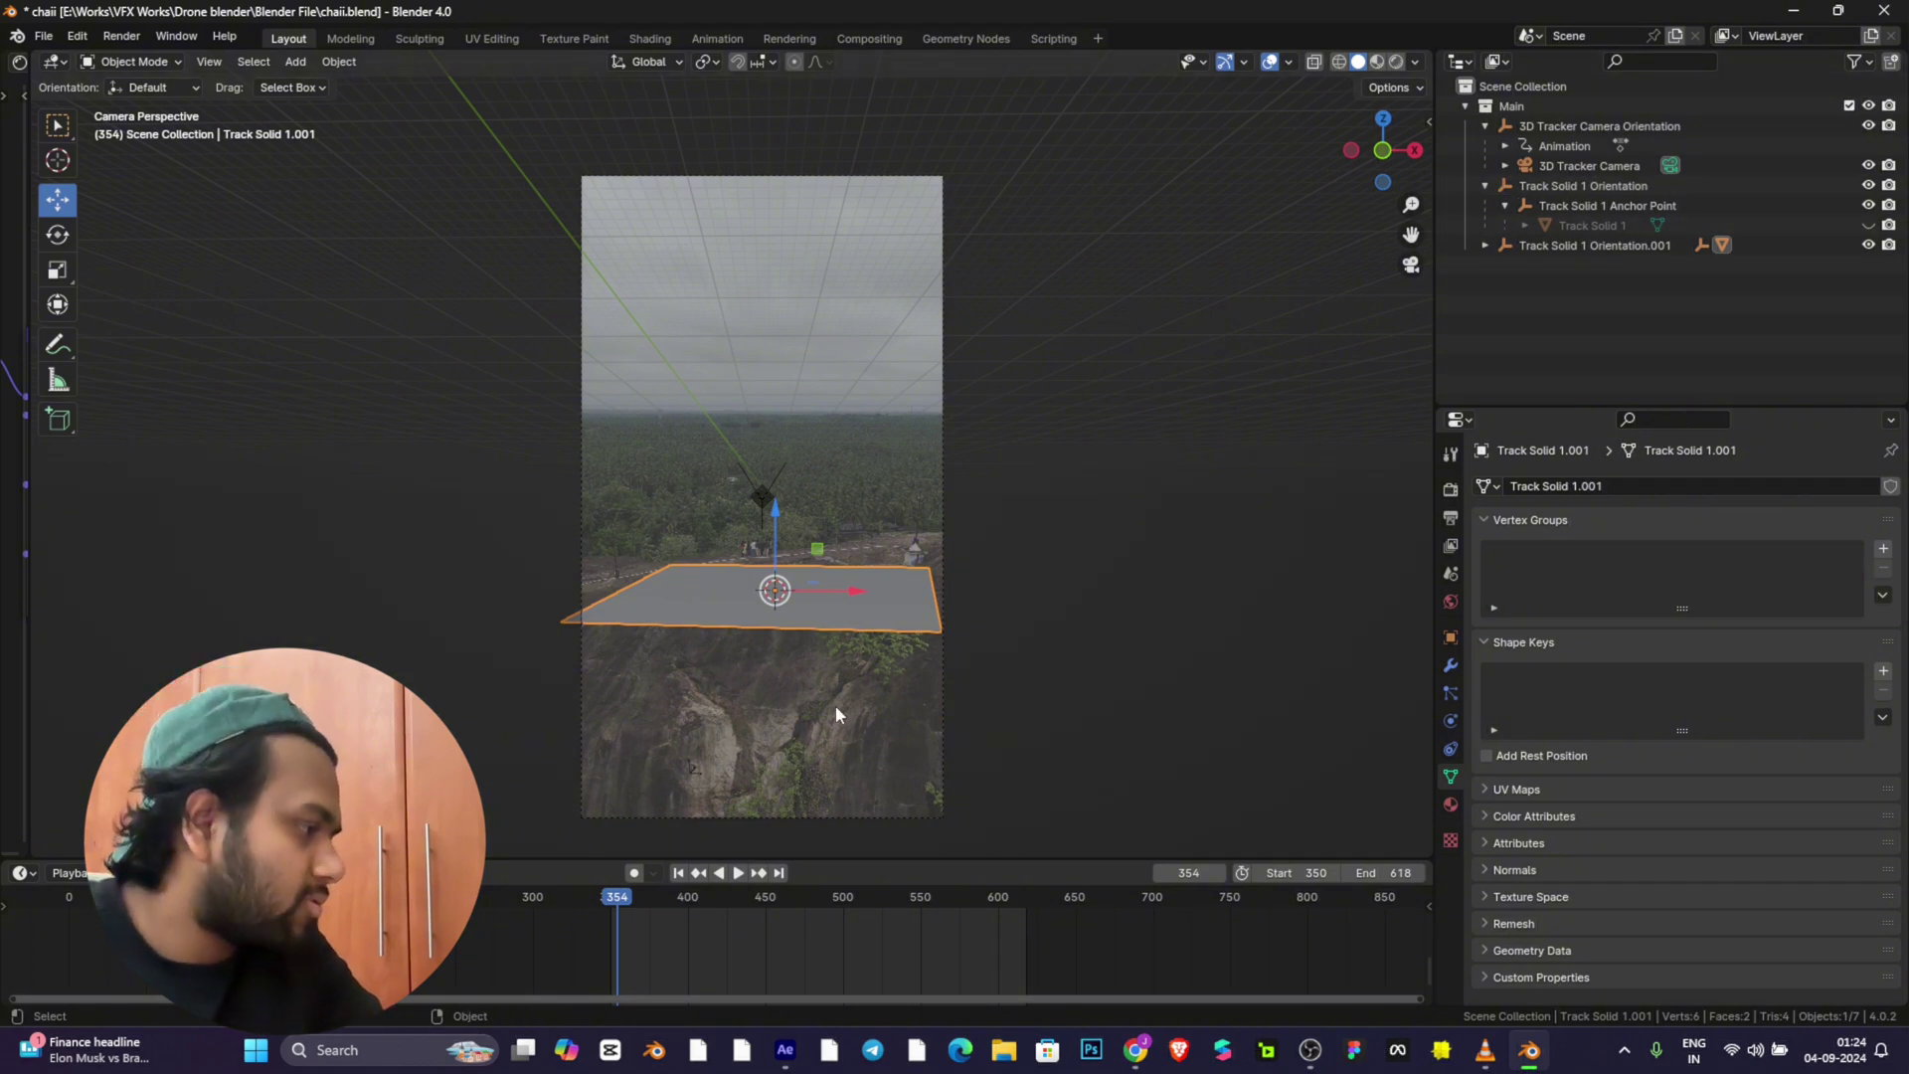
left_click(881, 662)
left_click(873, 613)
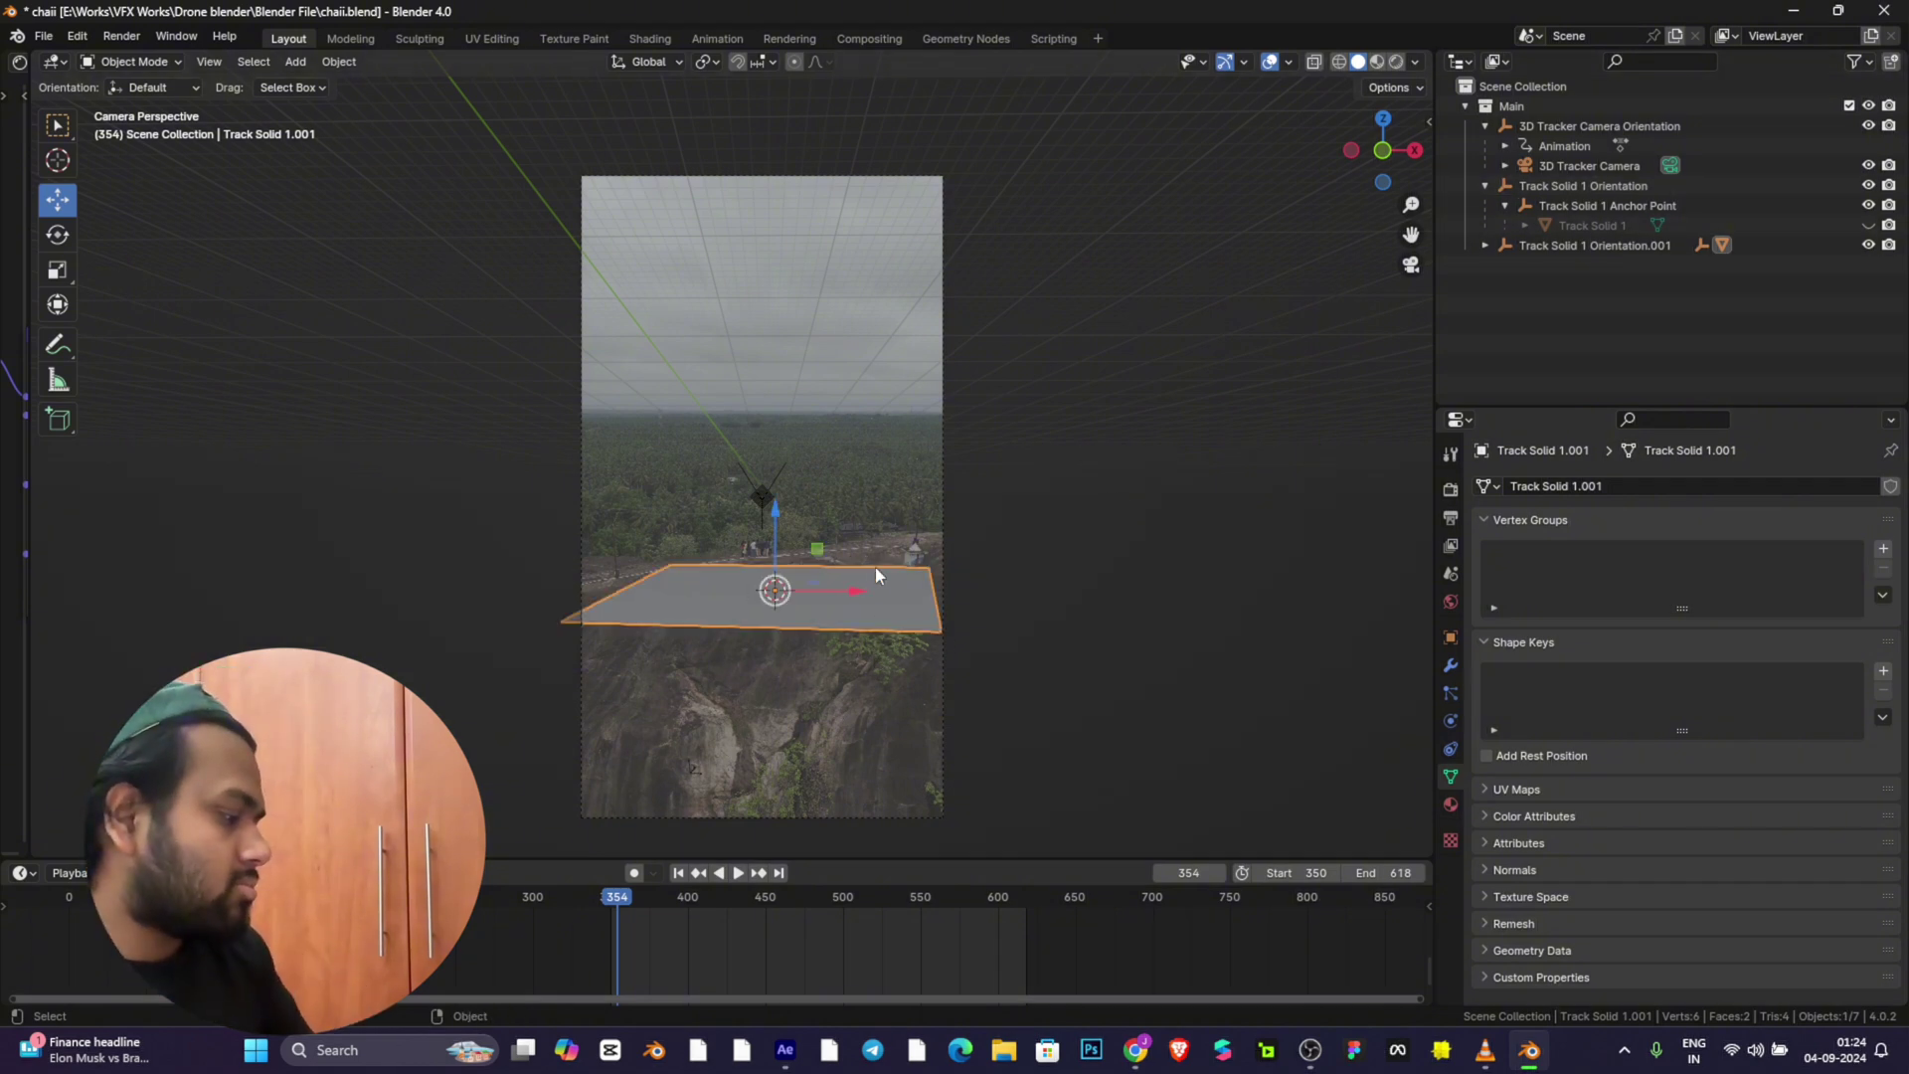
Step: Add a new plane and scale it up in two passes
key("shift+a")
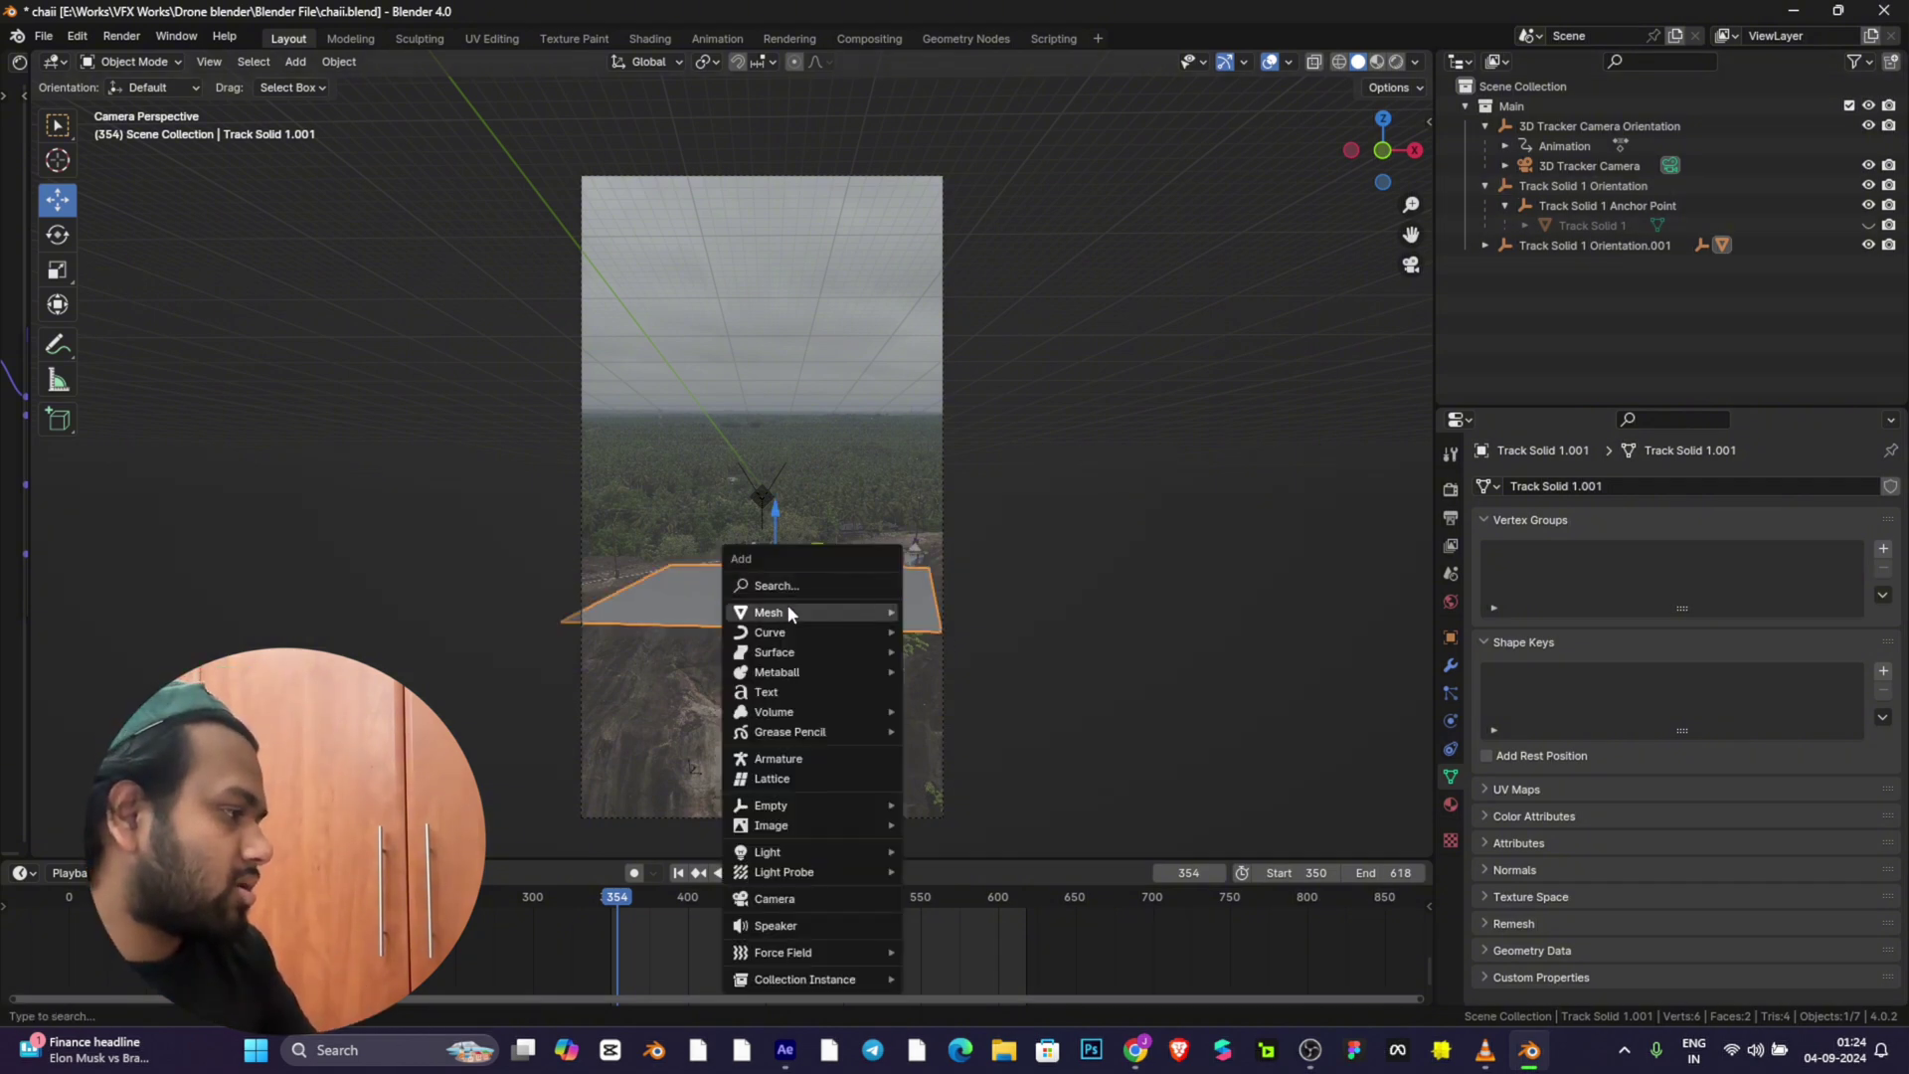
mouse_move(787, 608)
left_click(950, 610)
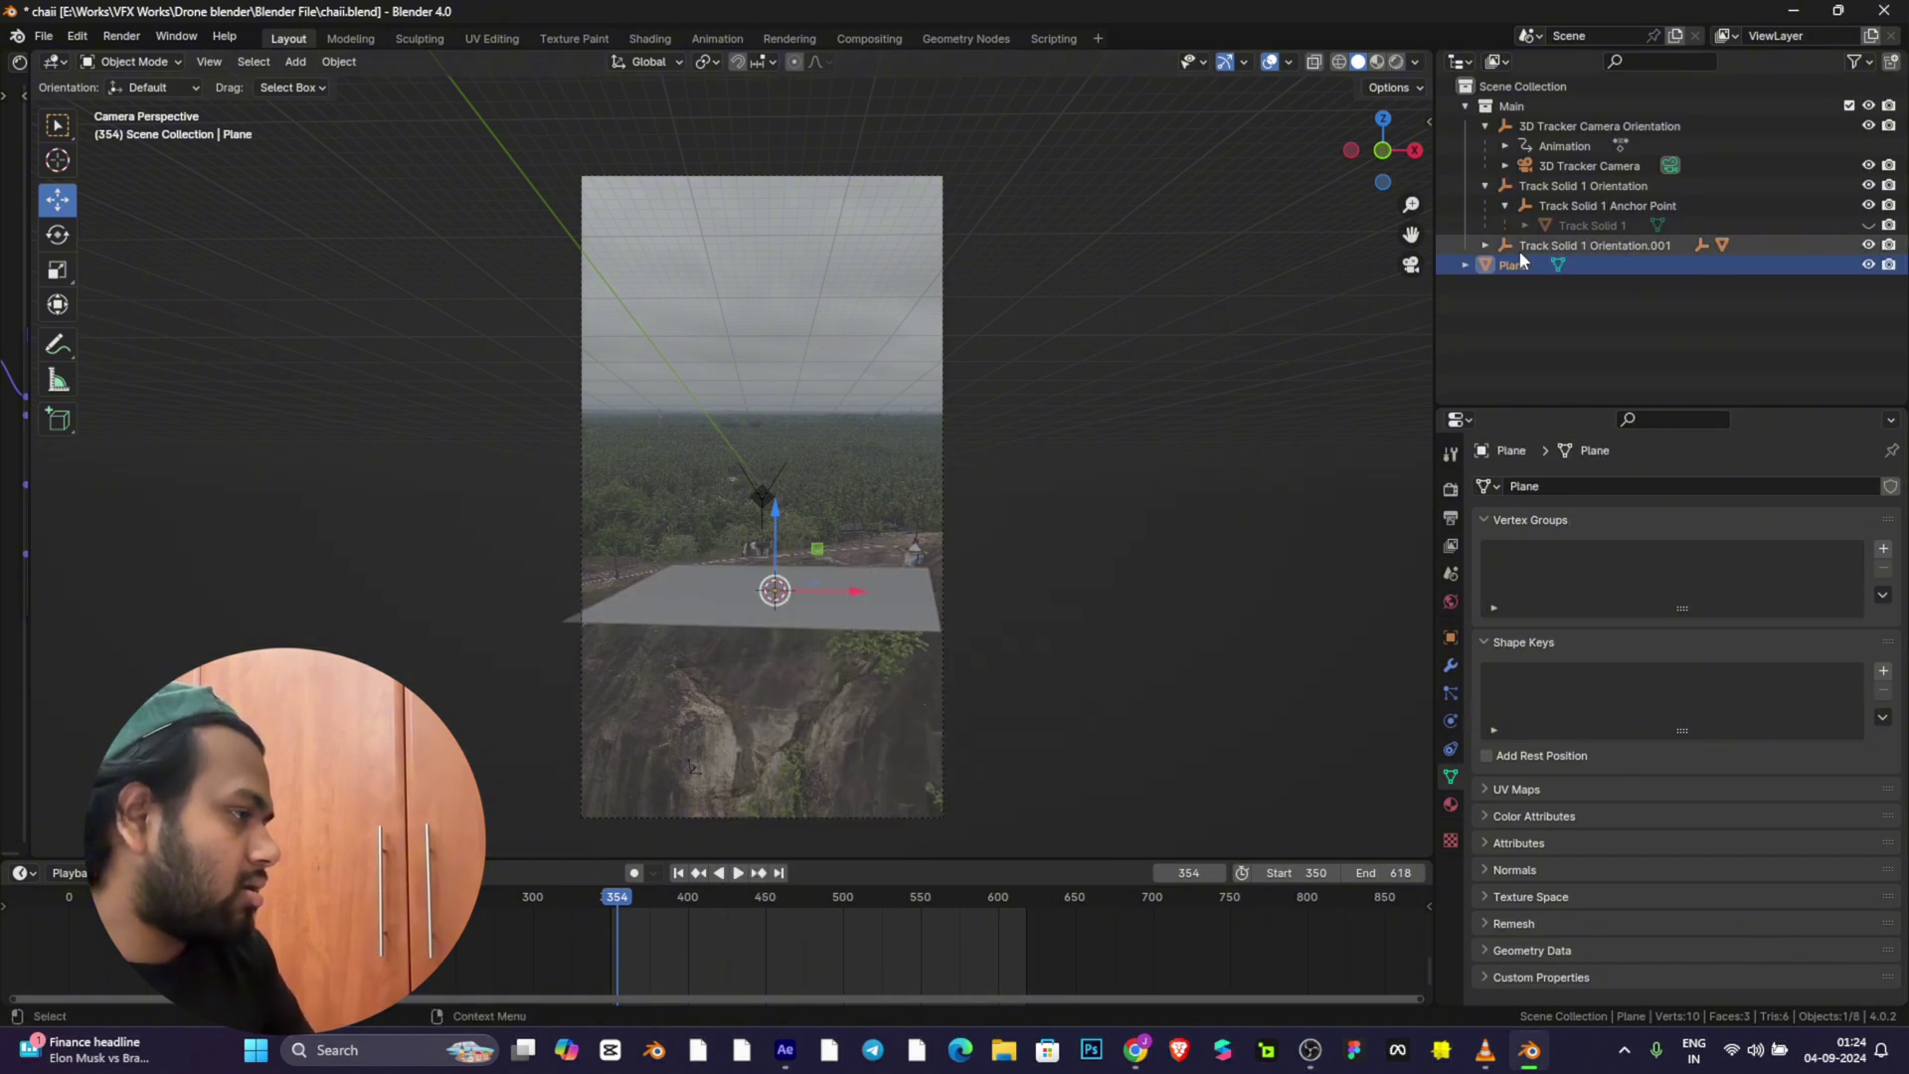
left_click_drag(1382, 149, 1343, 189)
key("s")
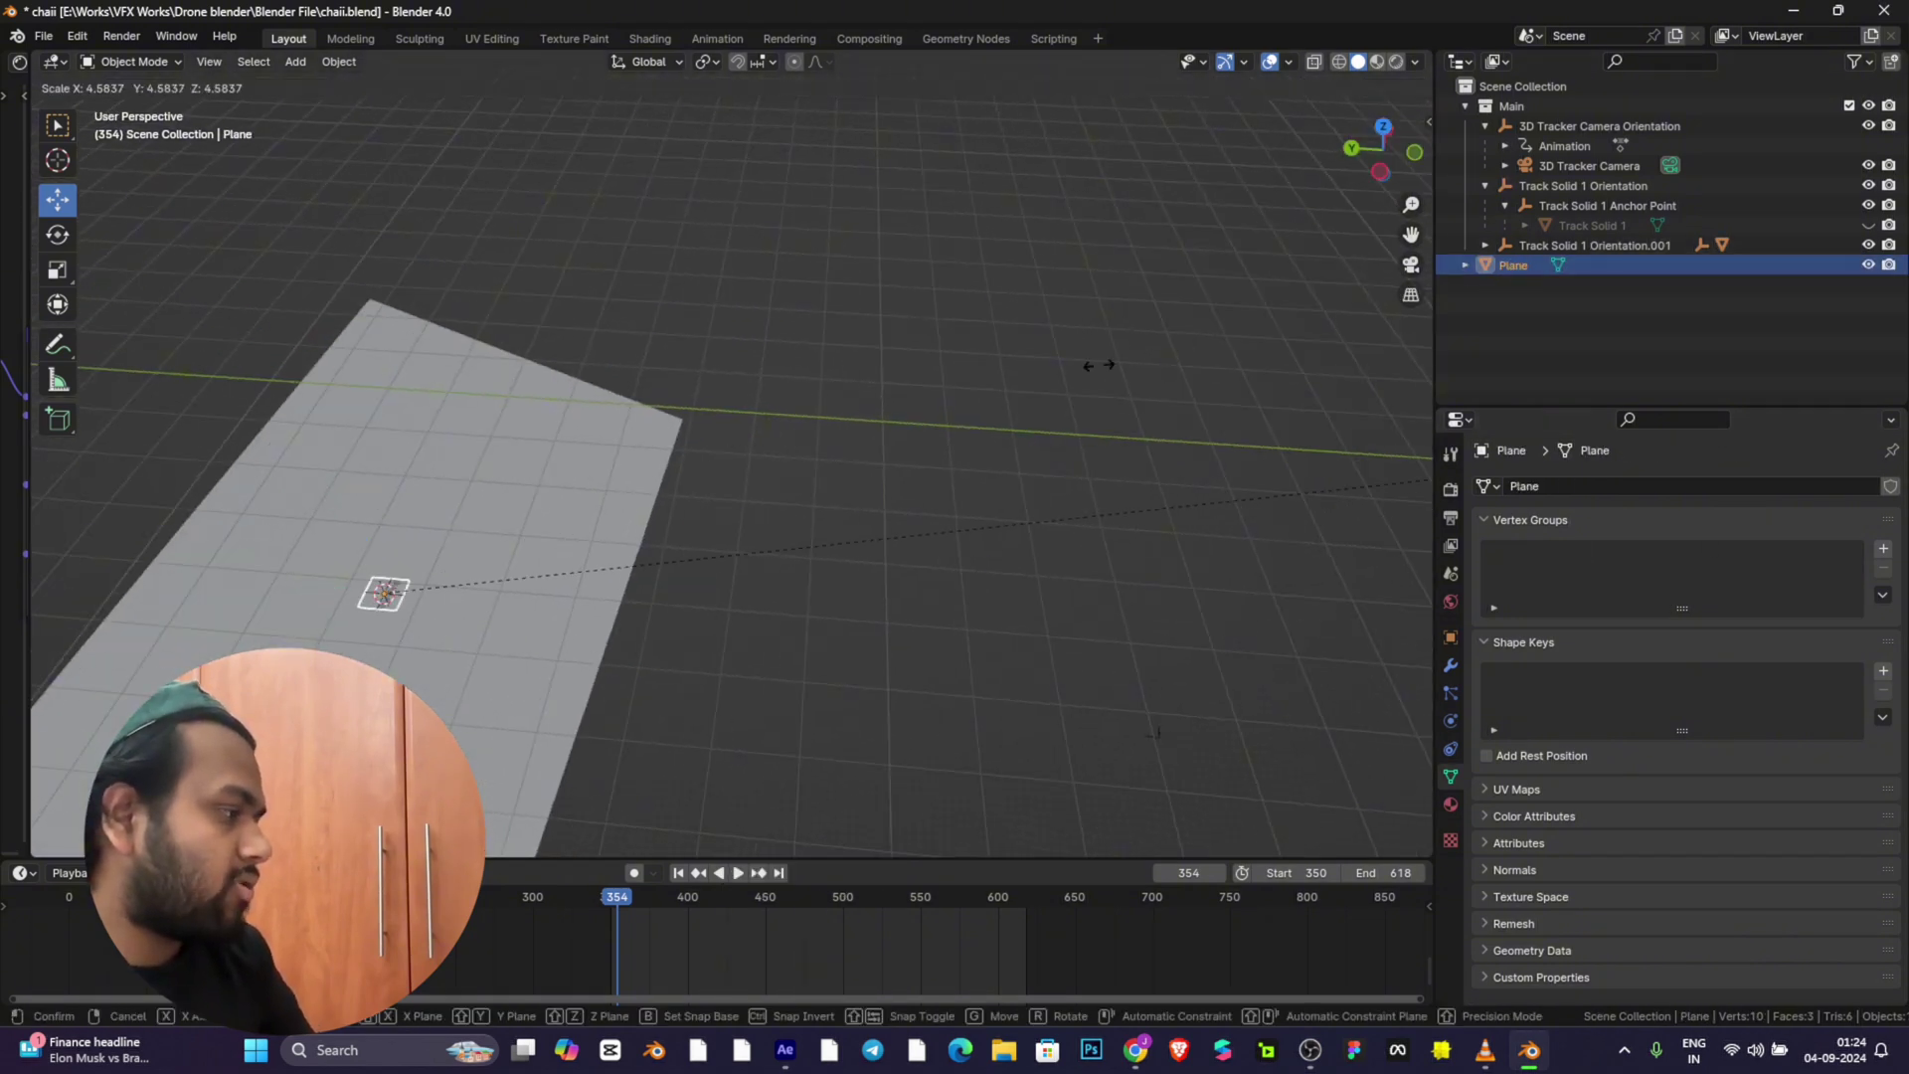
left_click(379, 315)
key("s")
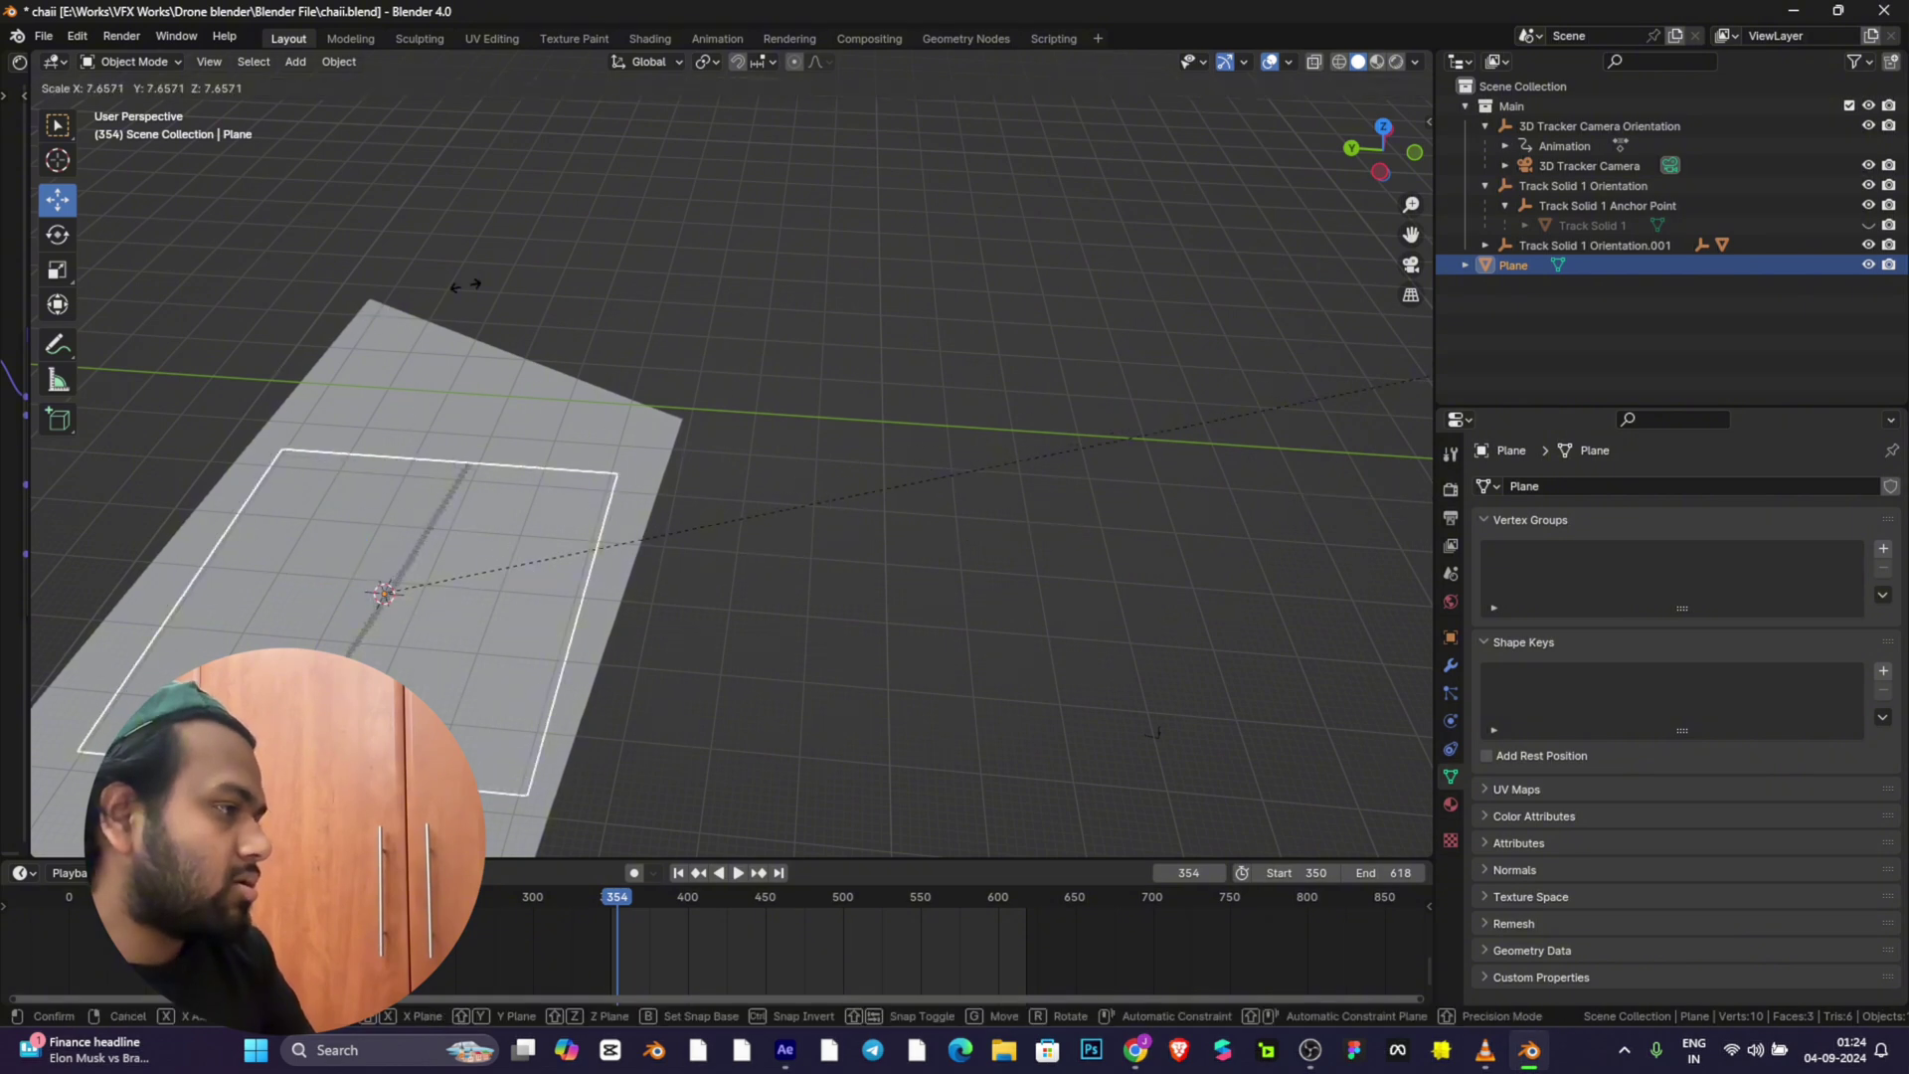
left_click(461, 302)
Step: In camera view, stand the plane upright and lower it beneath the tracked ground plane
key("KP_0")
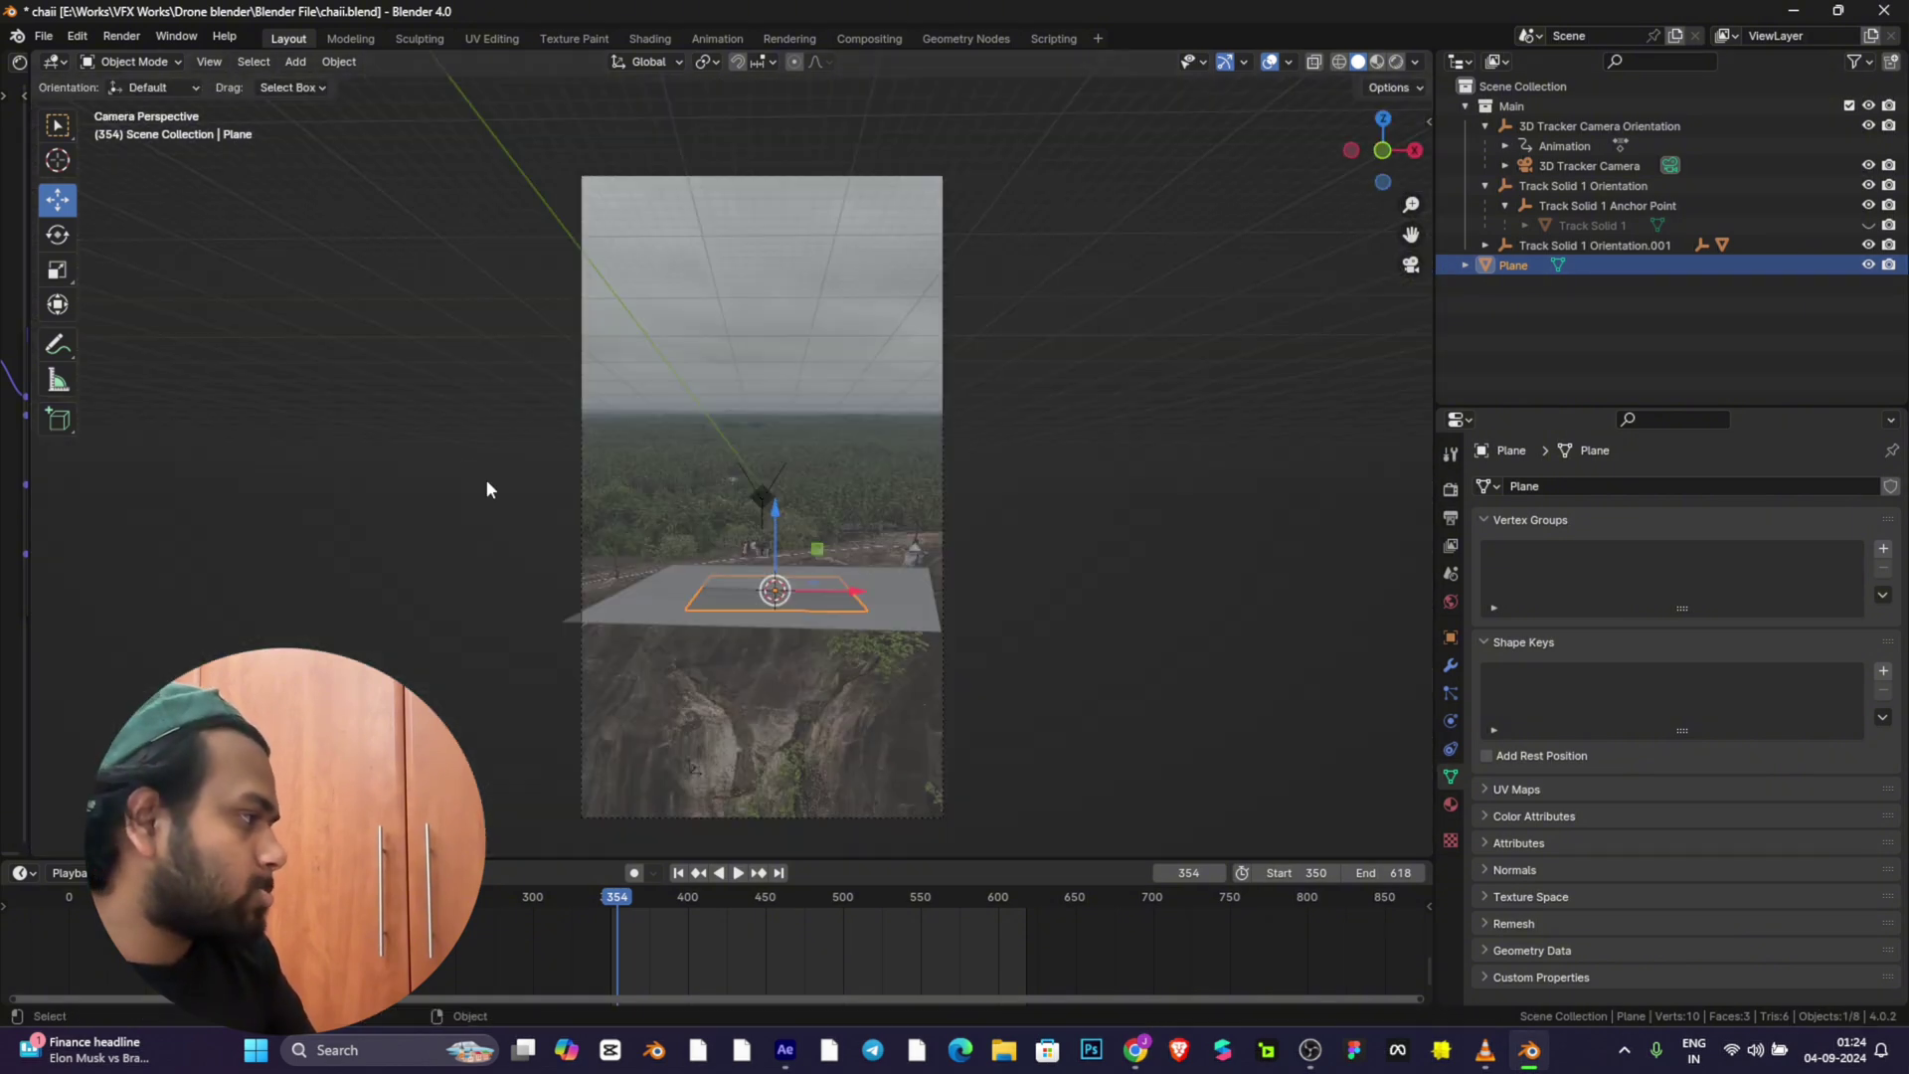
left_click(56, 233)
left_click_drag(767, 581, 798, 708)
left_click(57, 199)
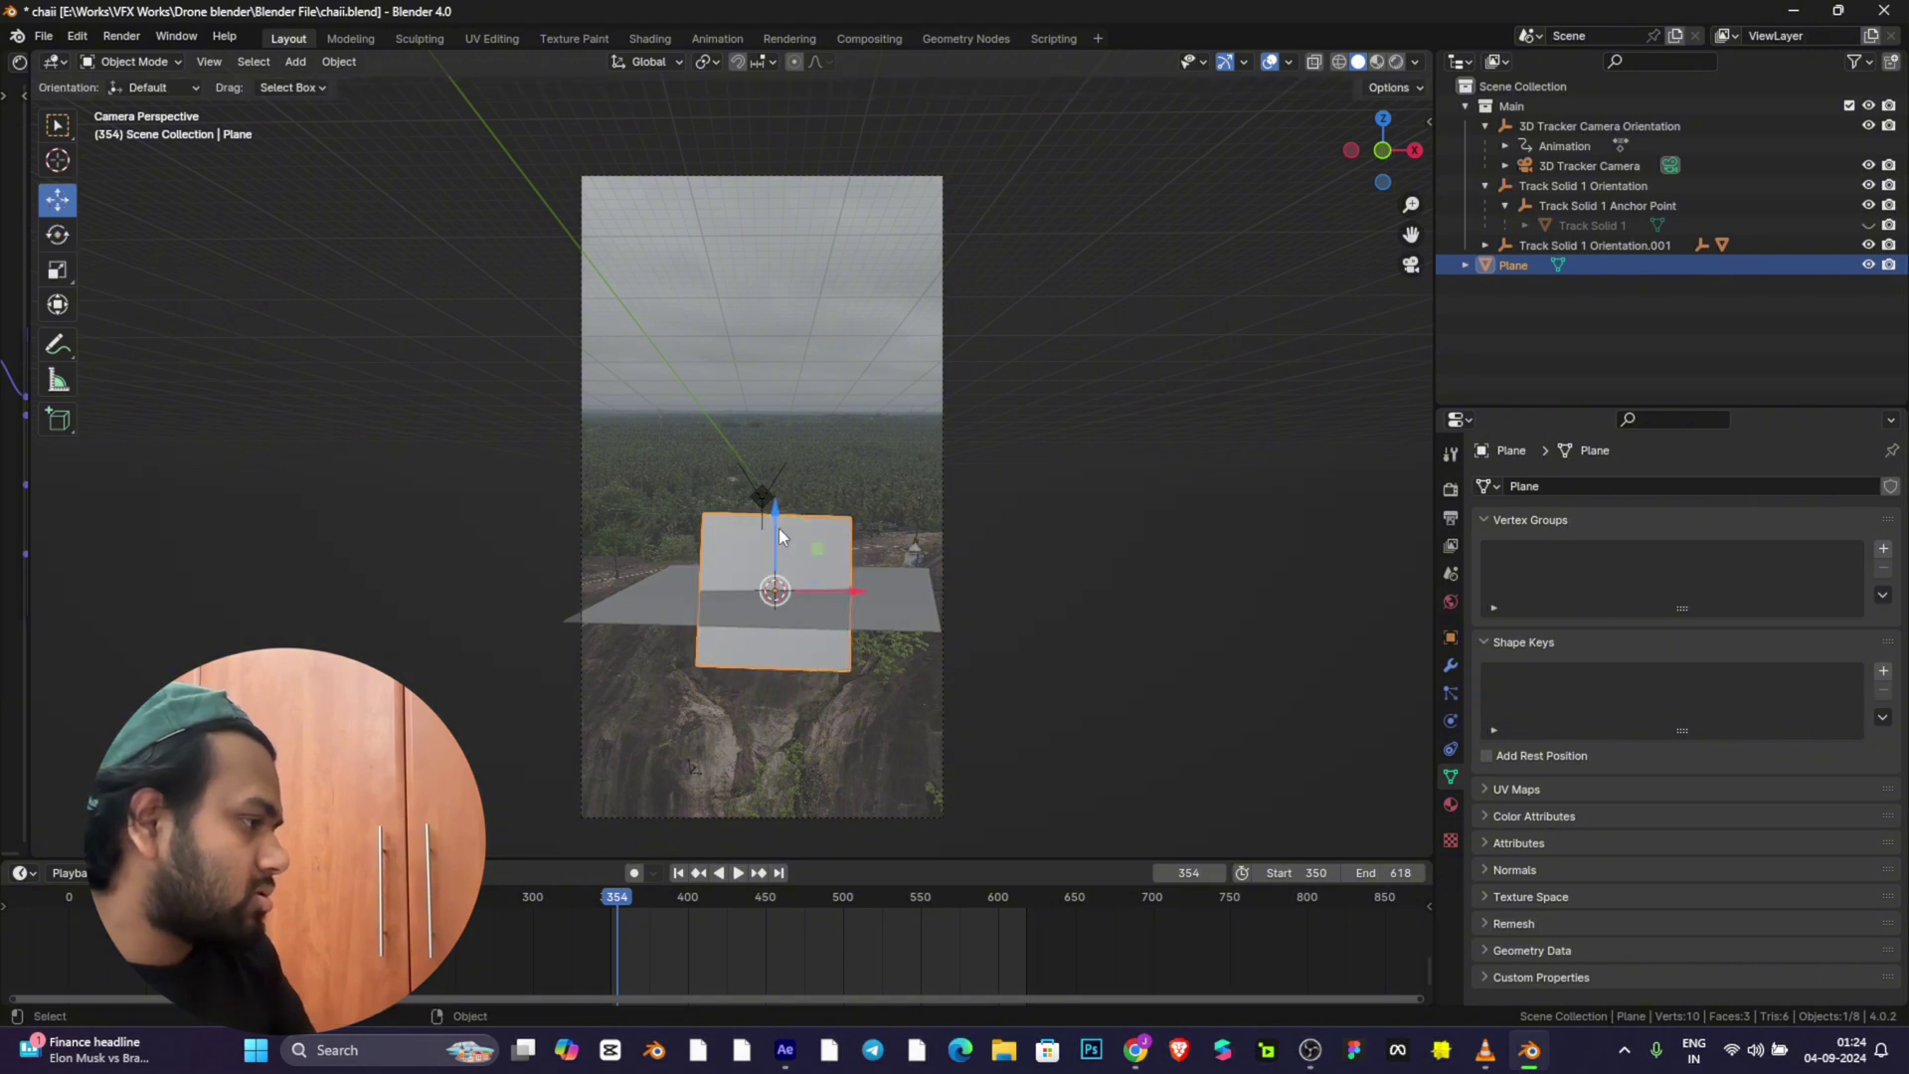
left_click_drag(754, 521, 758, 601)
key("r")
left_click(183, 242)
Step: Briefly enter Edit Mode on the plane, return to Object Mode, and select Track Solid 1.001
left_click(149, 62)
left_click(149, 104)
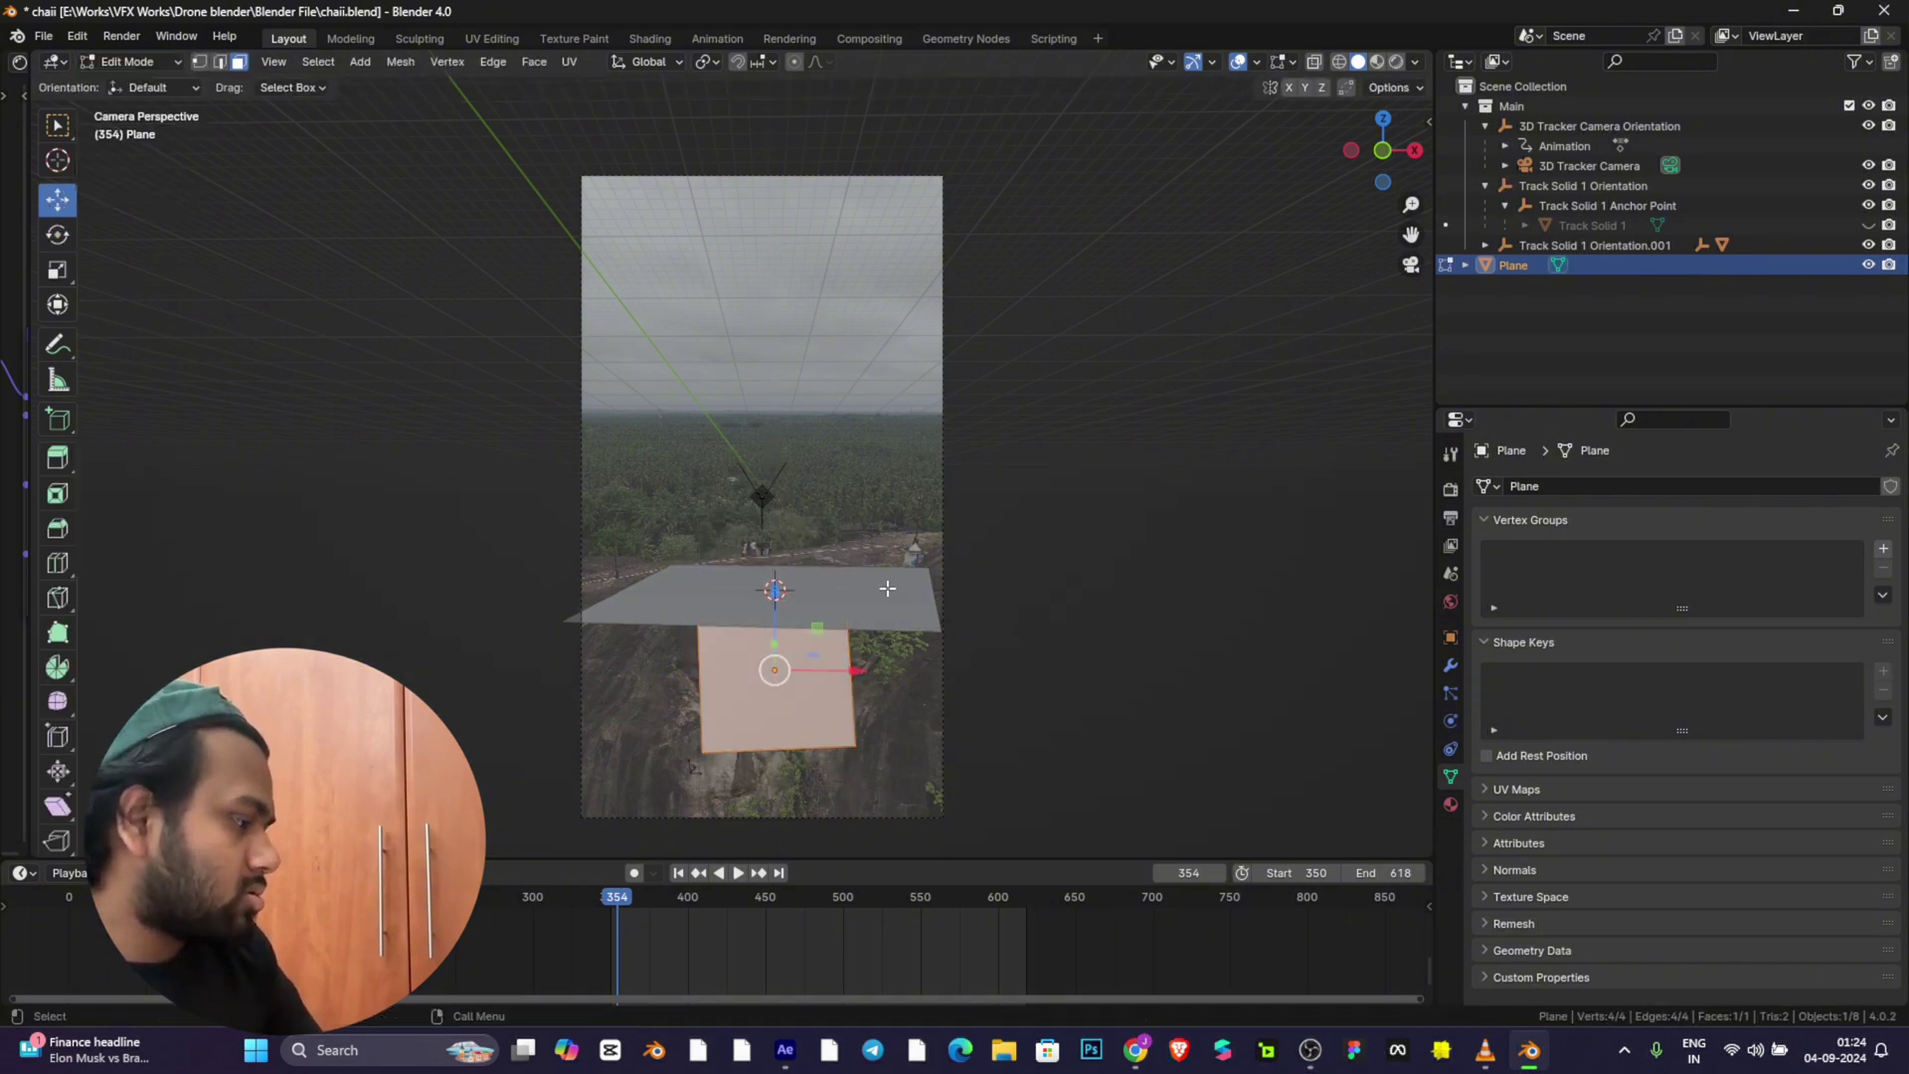
right_click(972, 580)
scroll(946, 546, "up", 1)
scroll(817, 682, "down", 3)
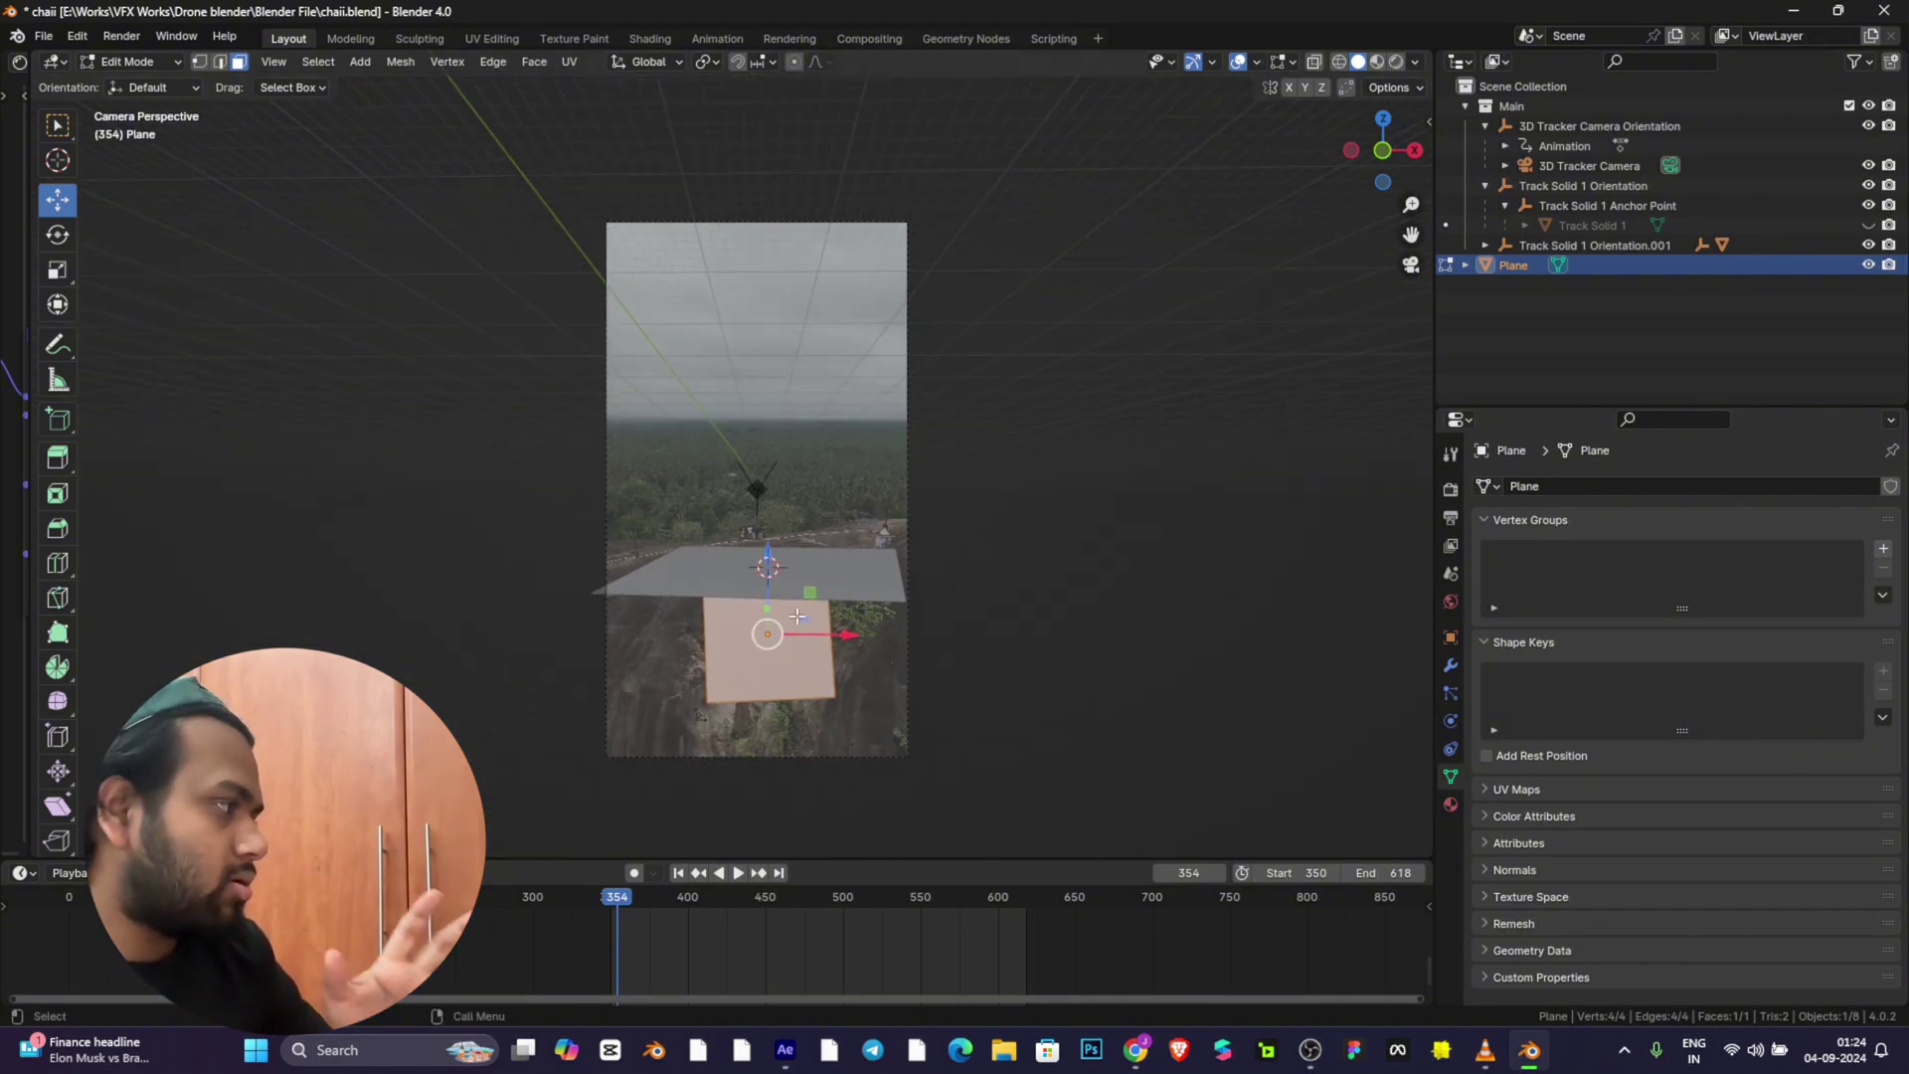
left_click(111, 63)
left_click(119, 84)
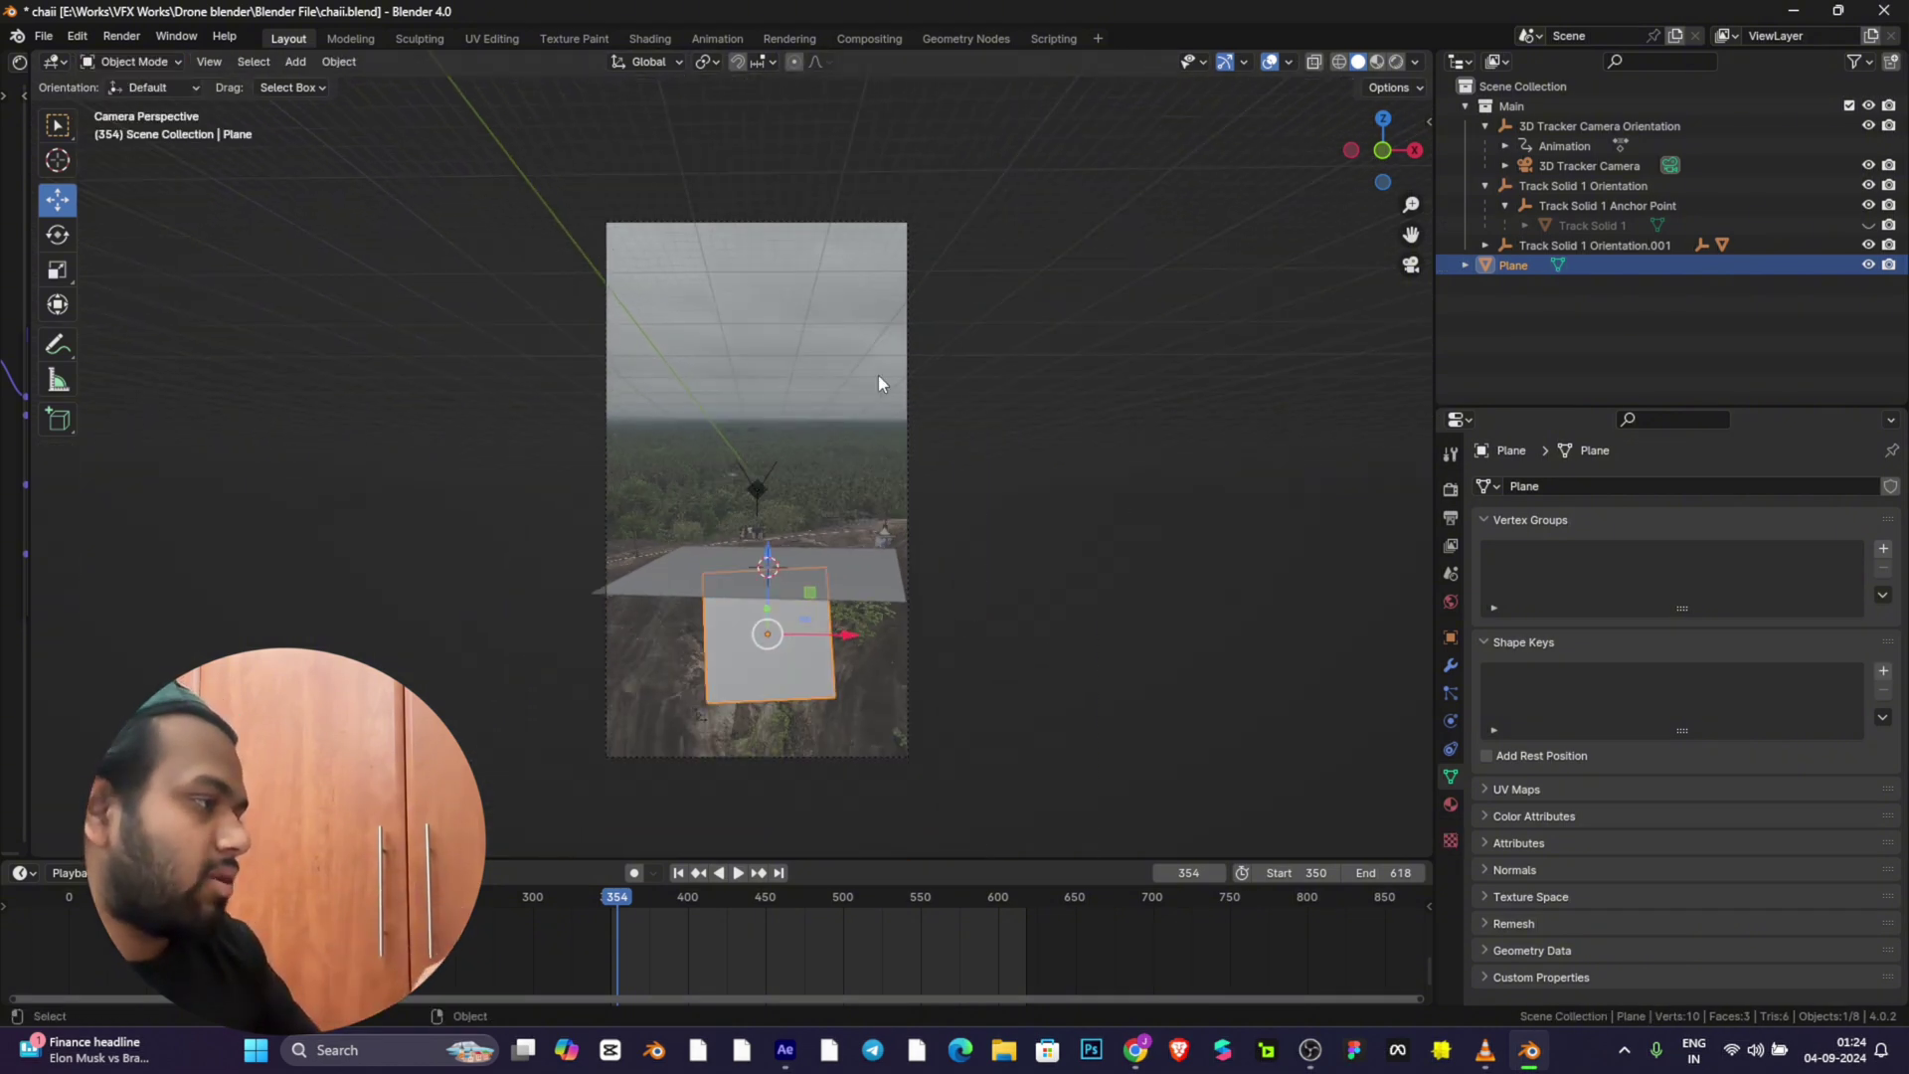
left_click(871, 581)
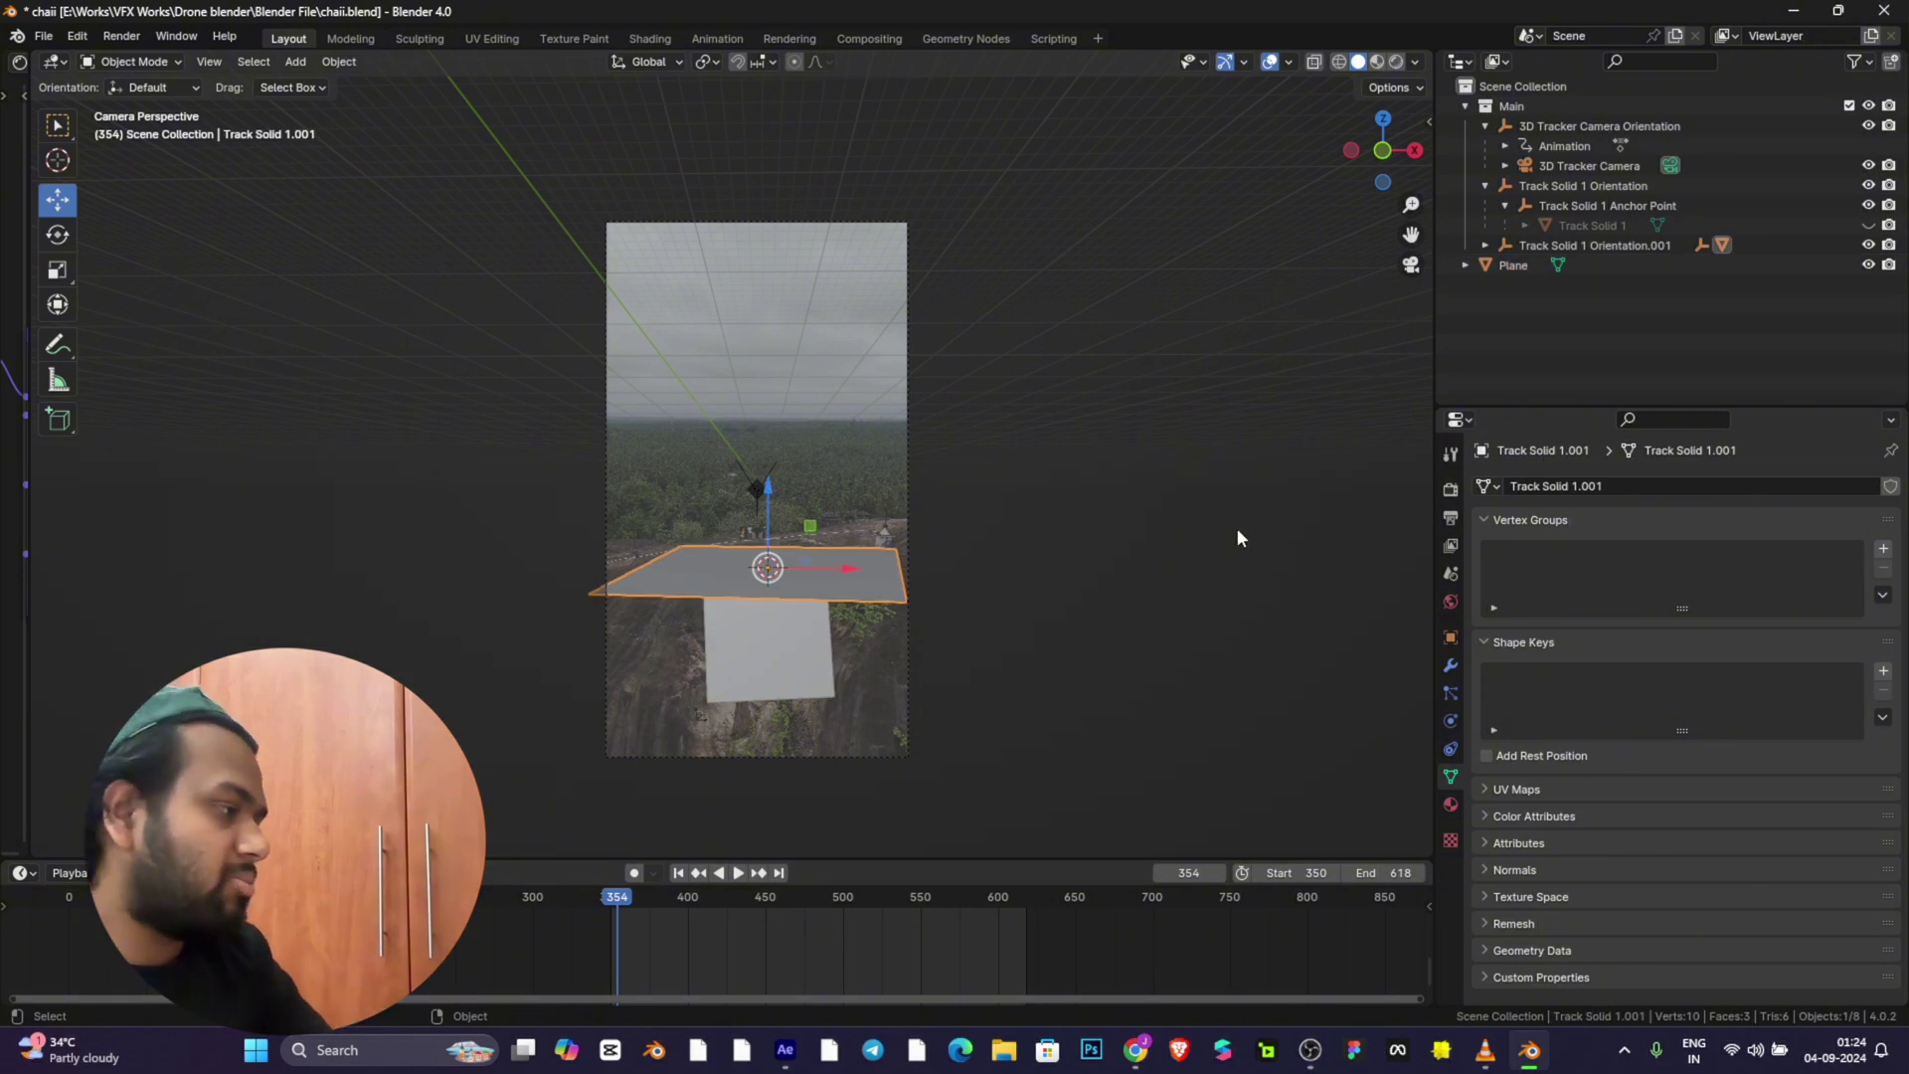
Step: Play through the shot, pause at frame 427, select the new Plane and return to frame 360
left_click(871, 907)
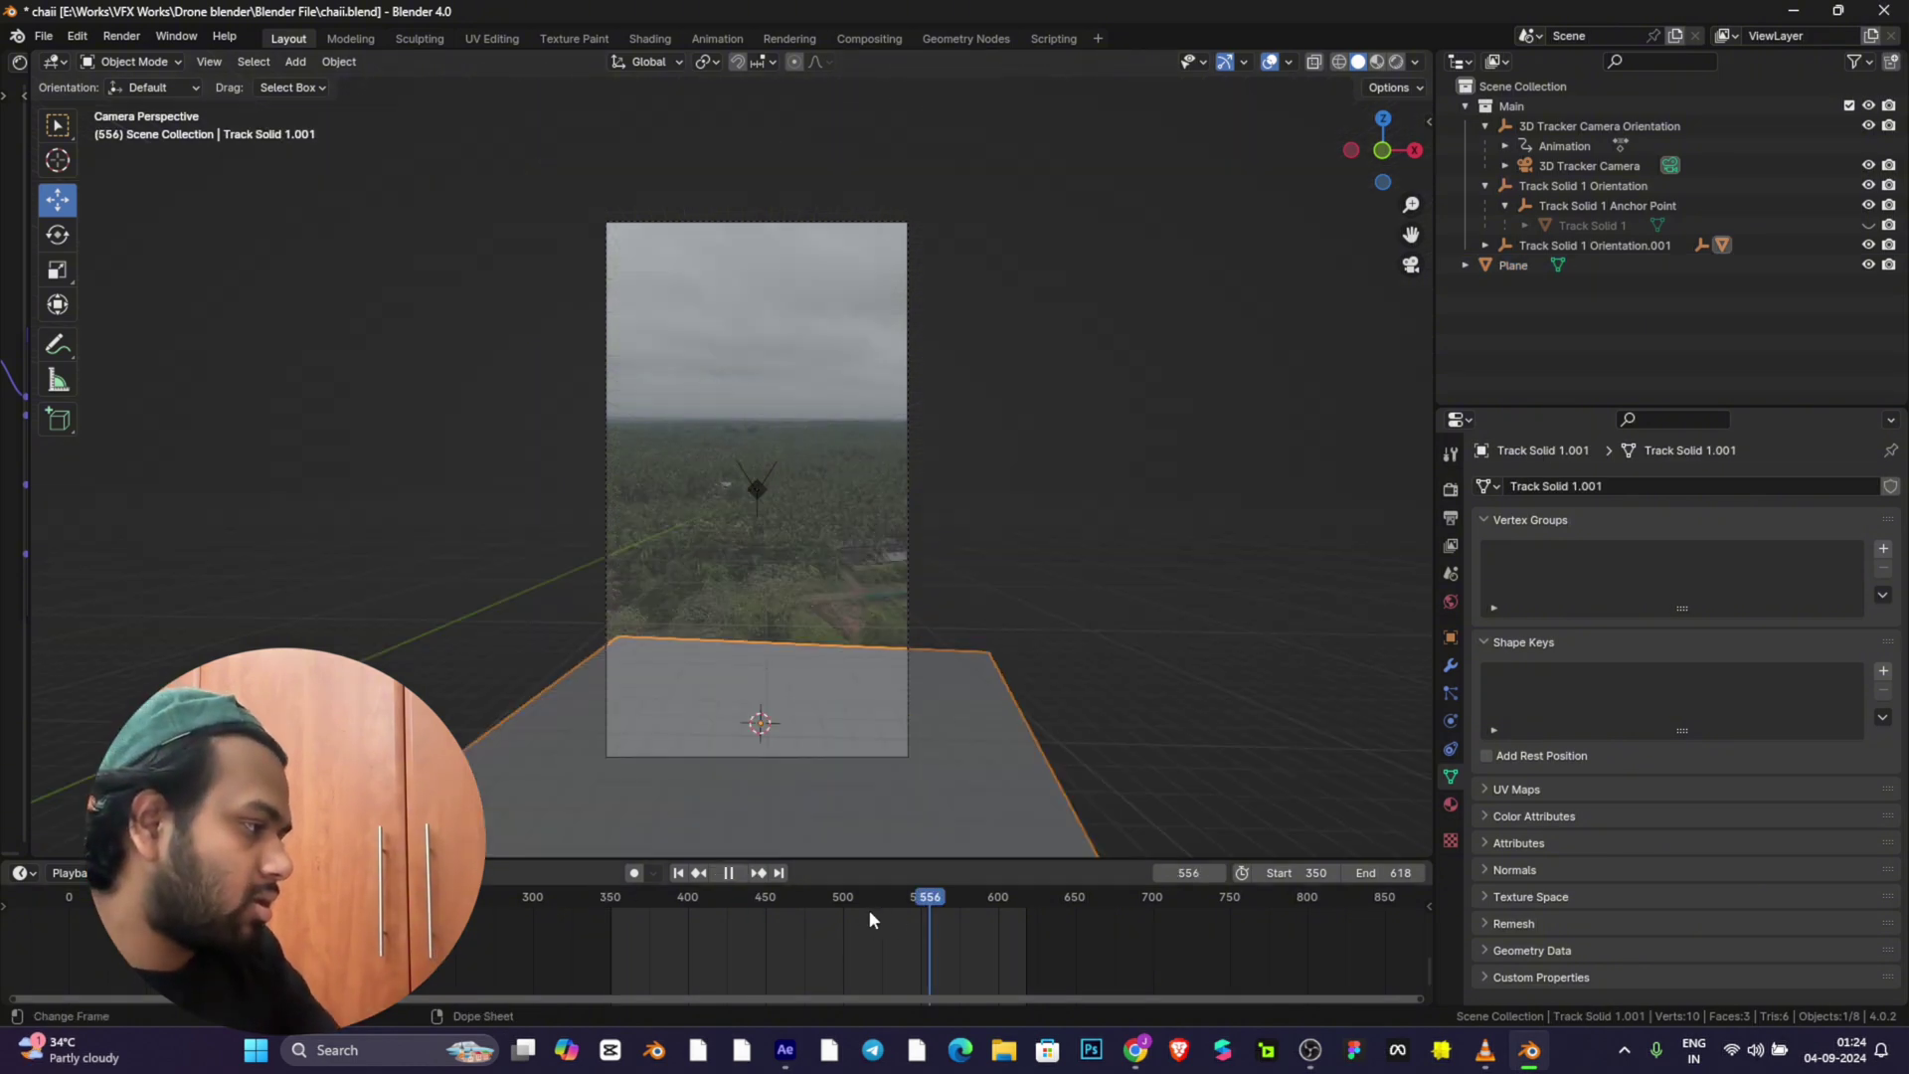
key("space")
left_click(913, 905)
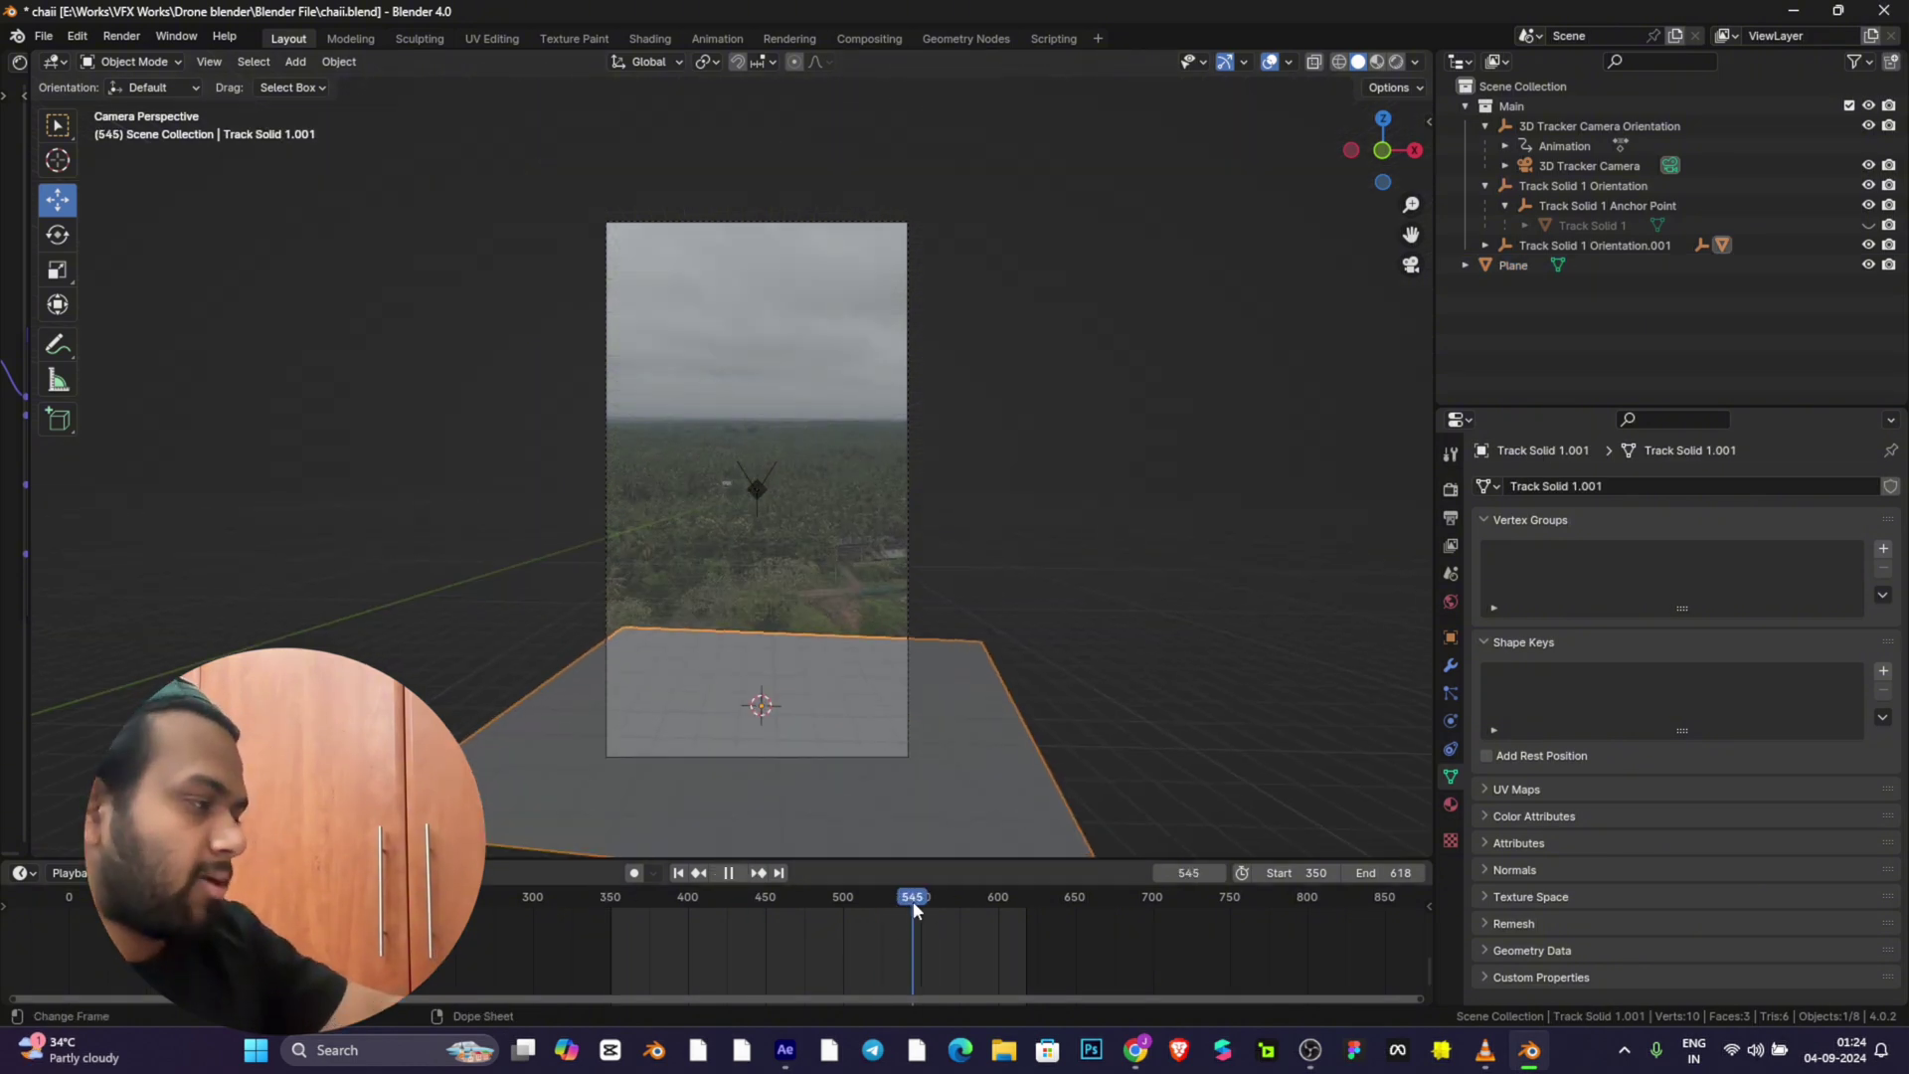
left_click(825, 899)
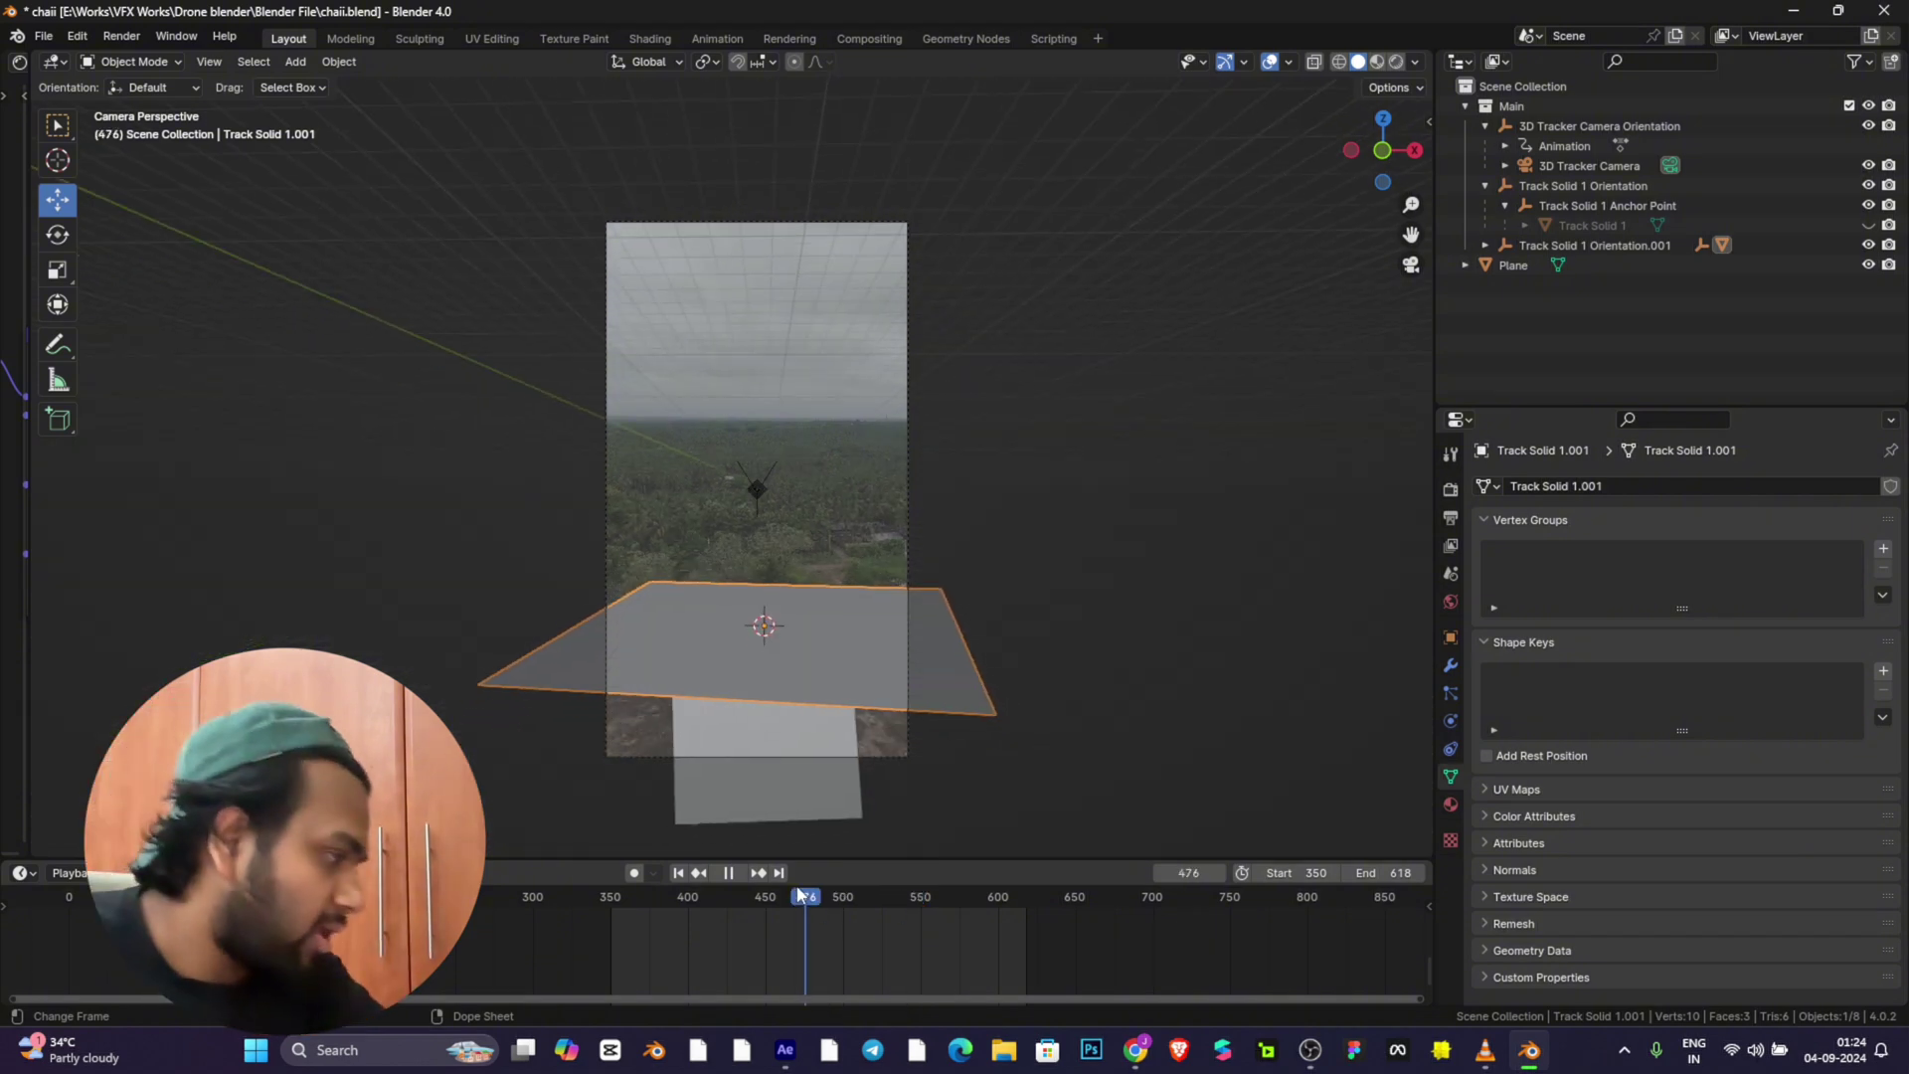
left_click(730, 875)
left_click(773, 713)
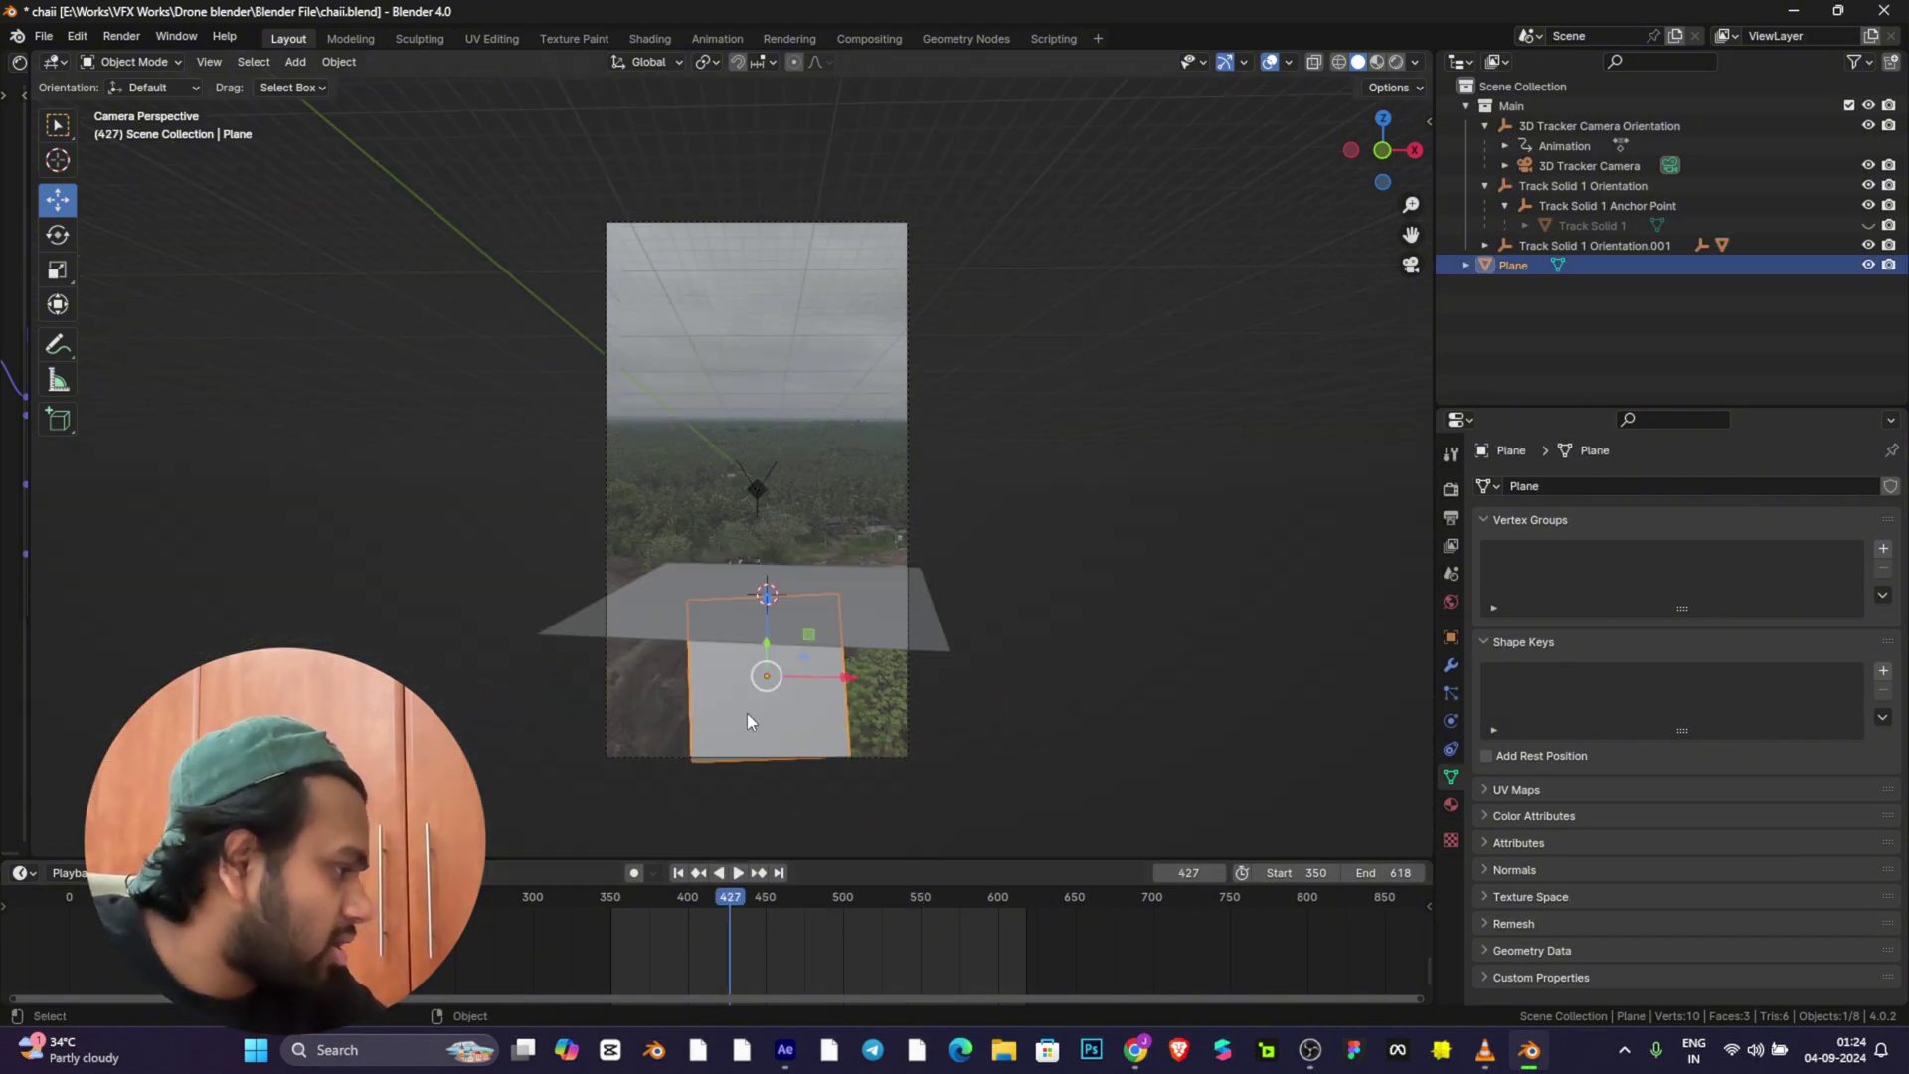
left_click(626, 898)
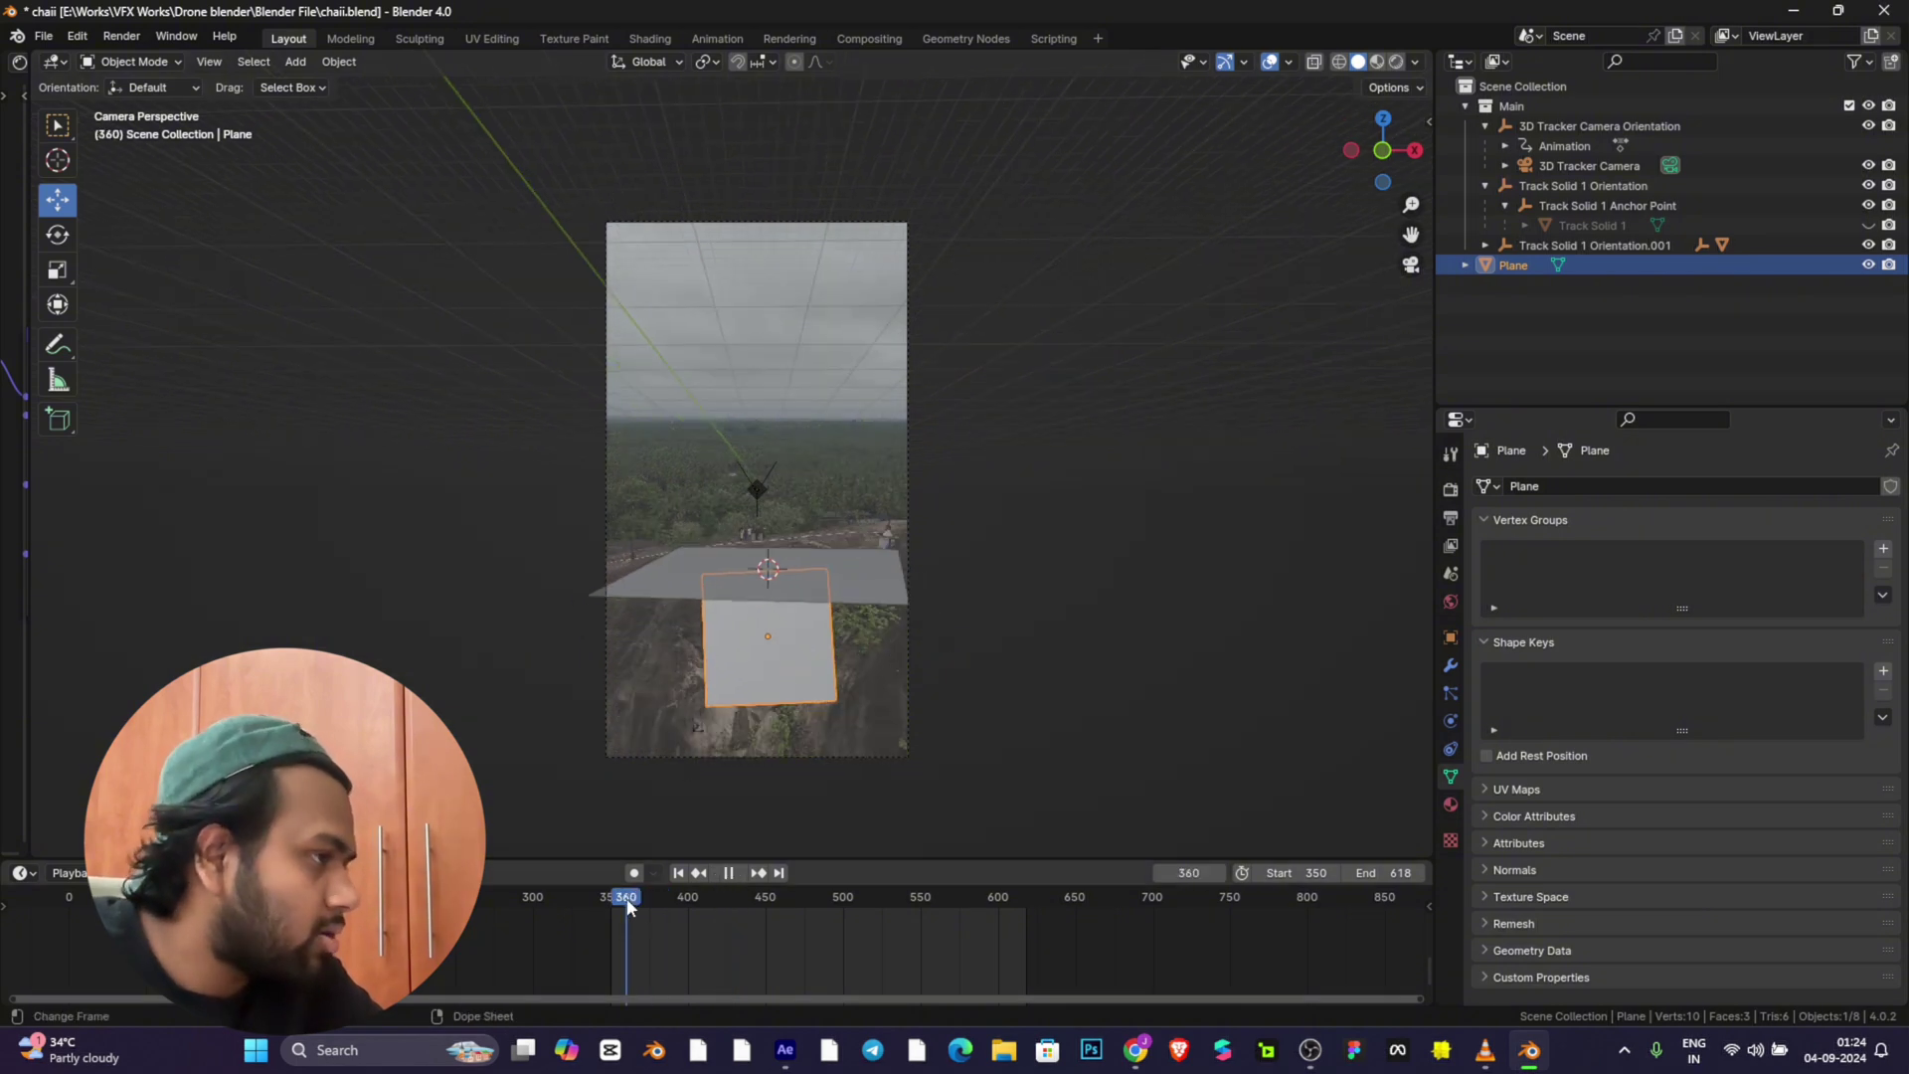
Step: Hide the new Plane, then unhide and select the Track Solid 1 mesh
left_click(1866, 264)
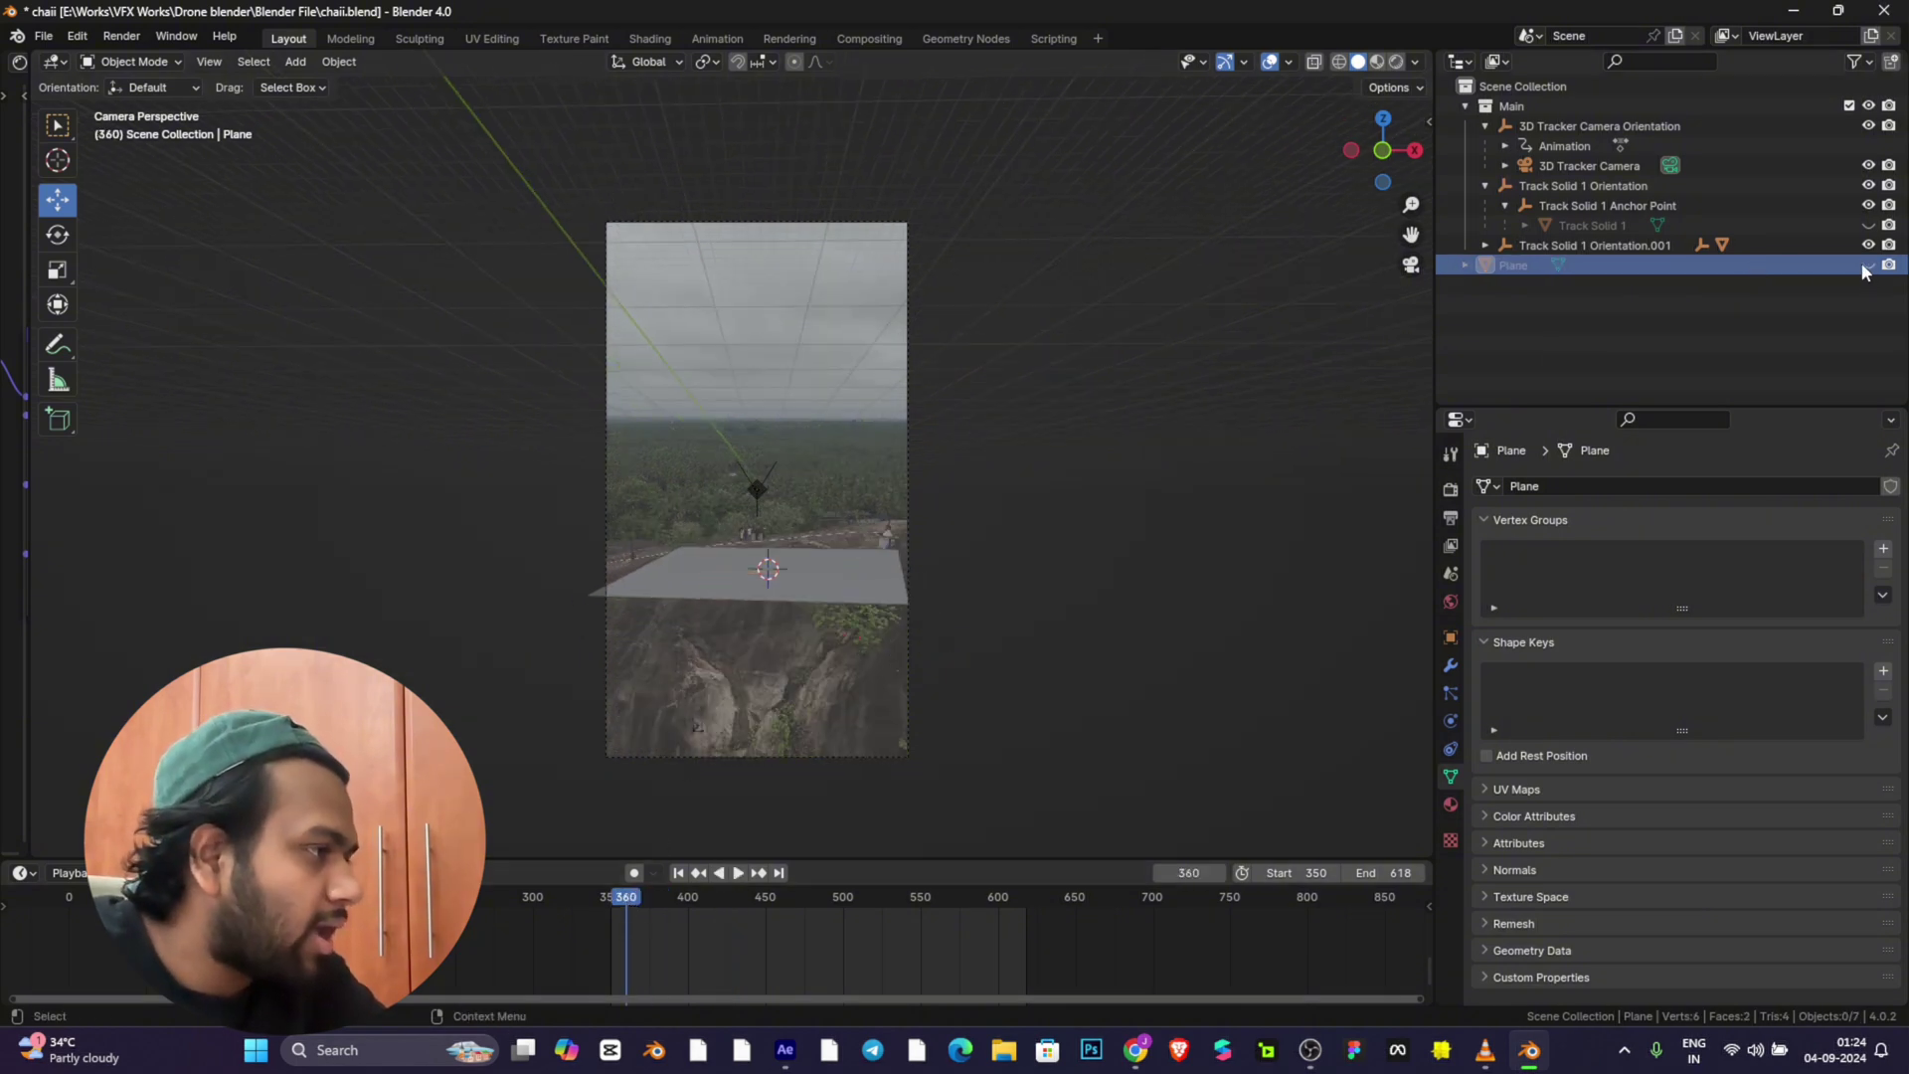
left_click(1641, 225)
left_click(1869, 225)
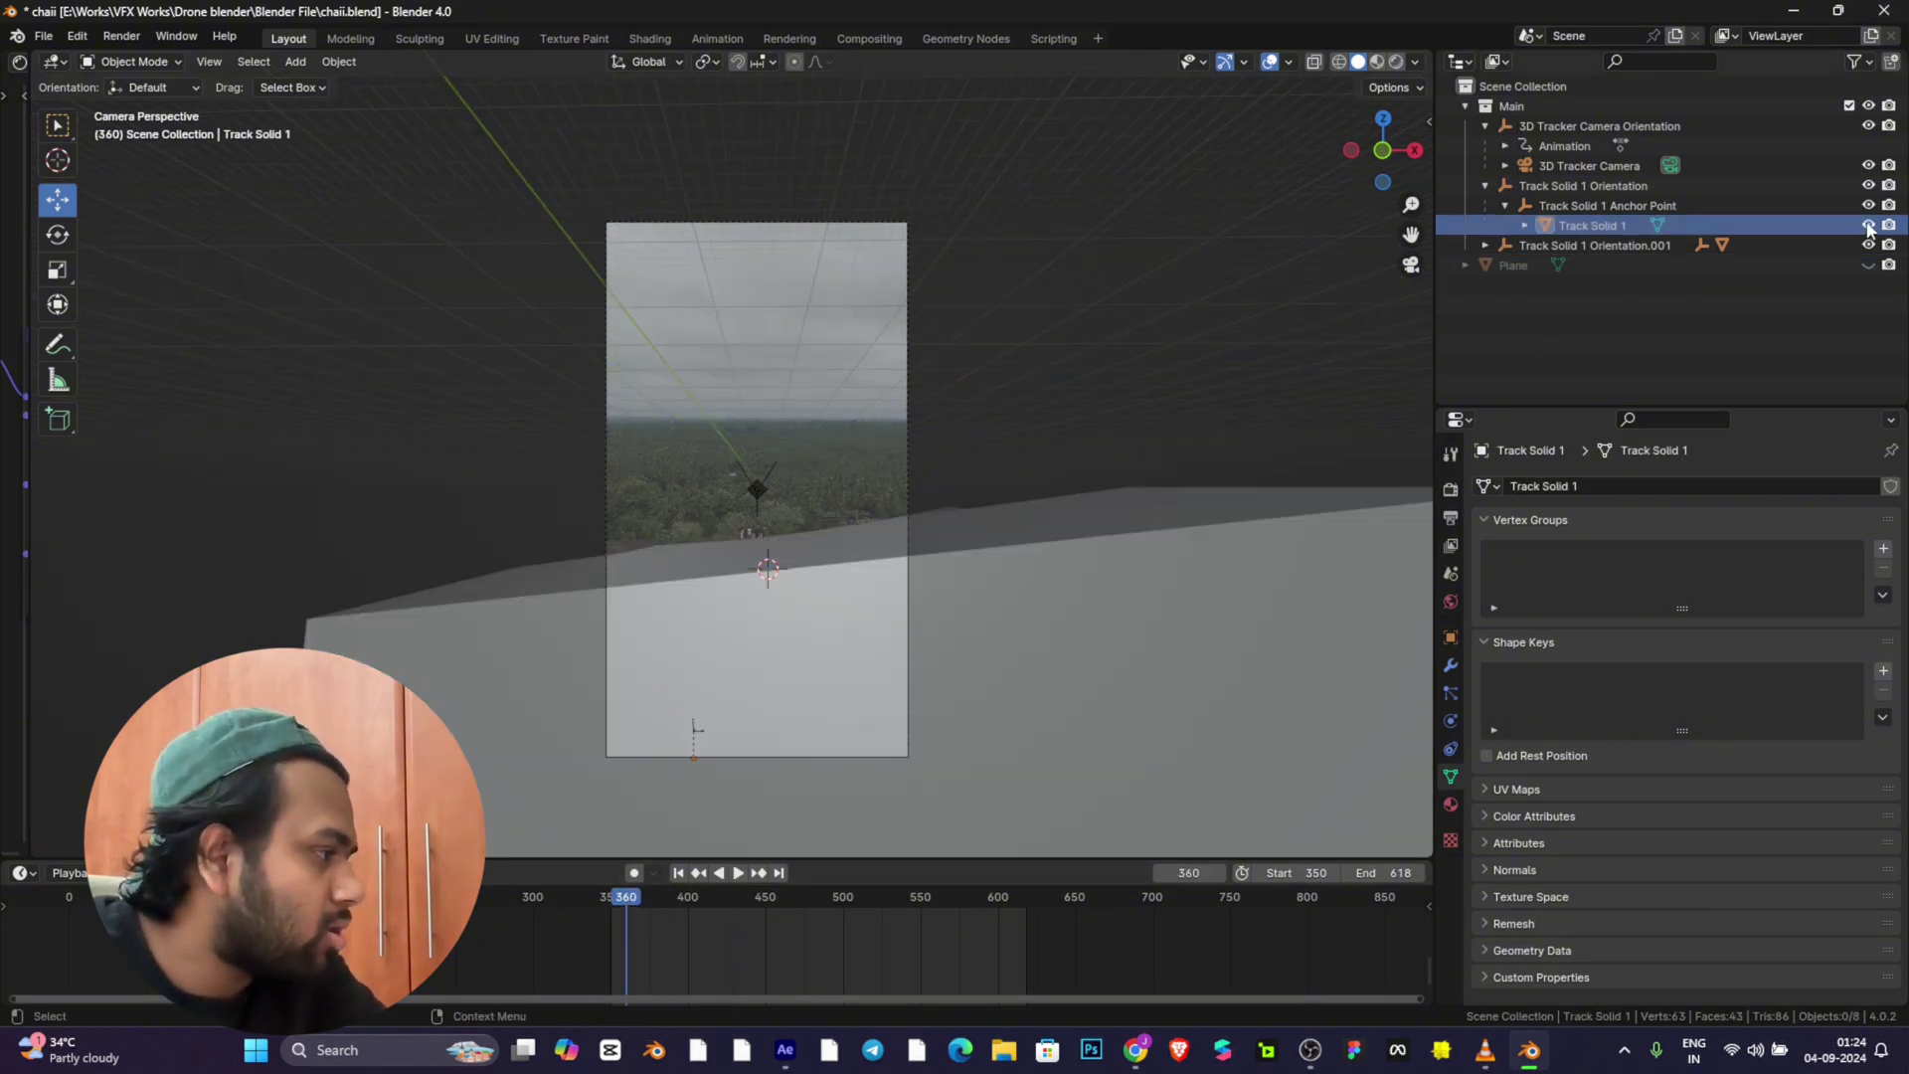
scroll(744, 473, "down", 4)
scroll(794, 632, "up", 3)
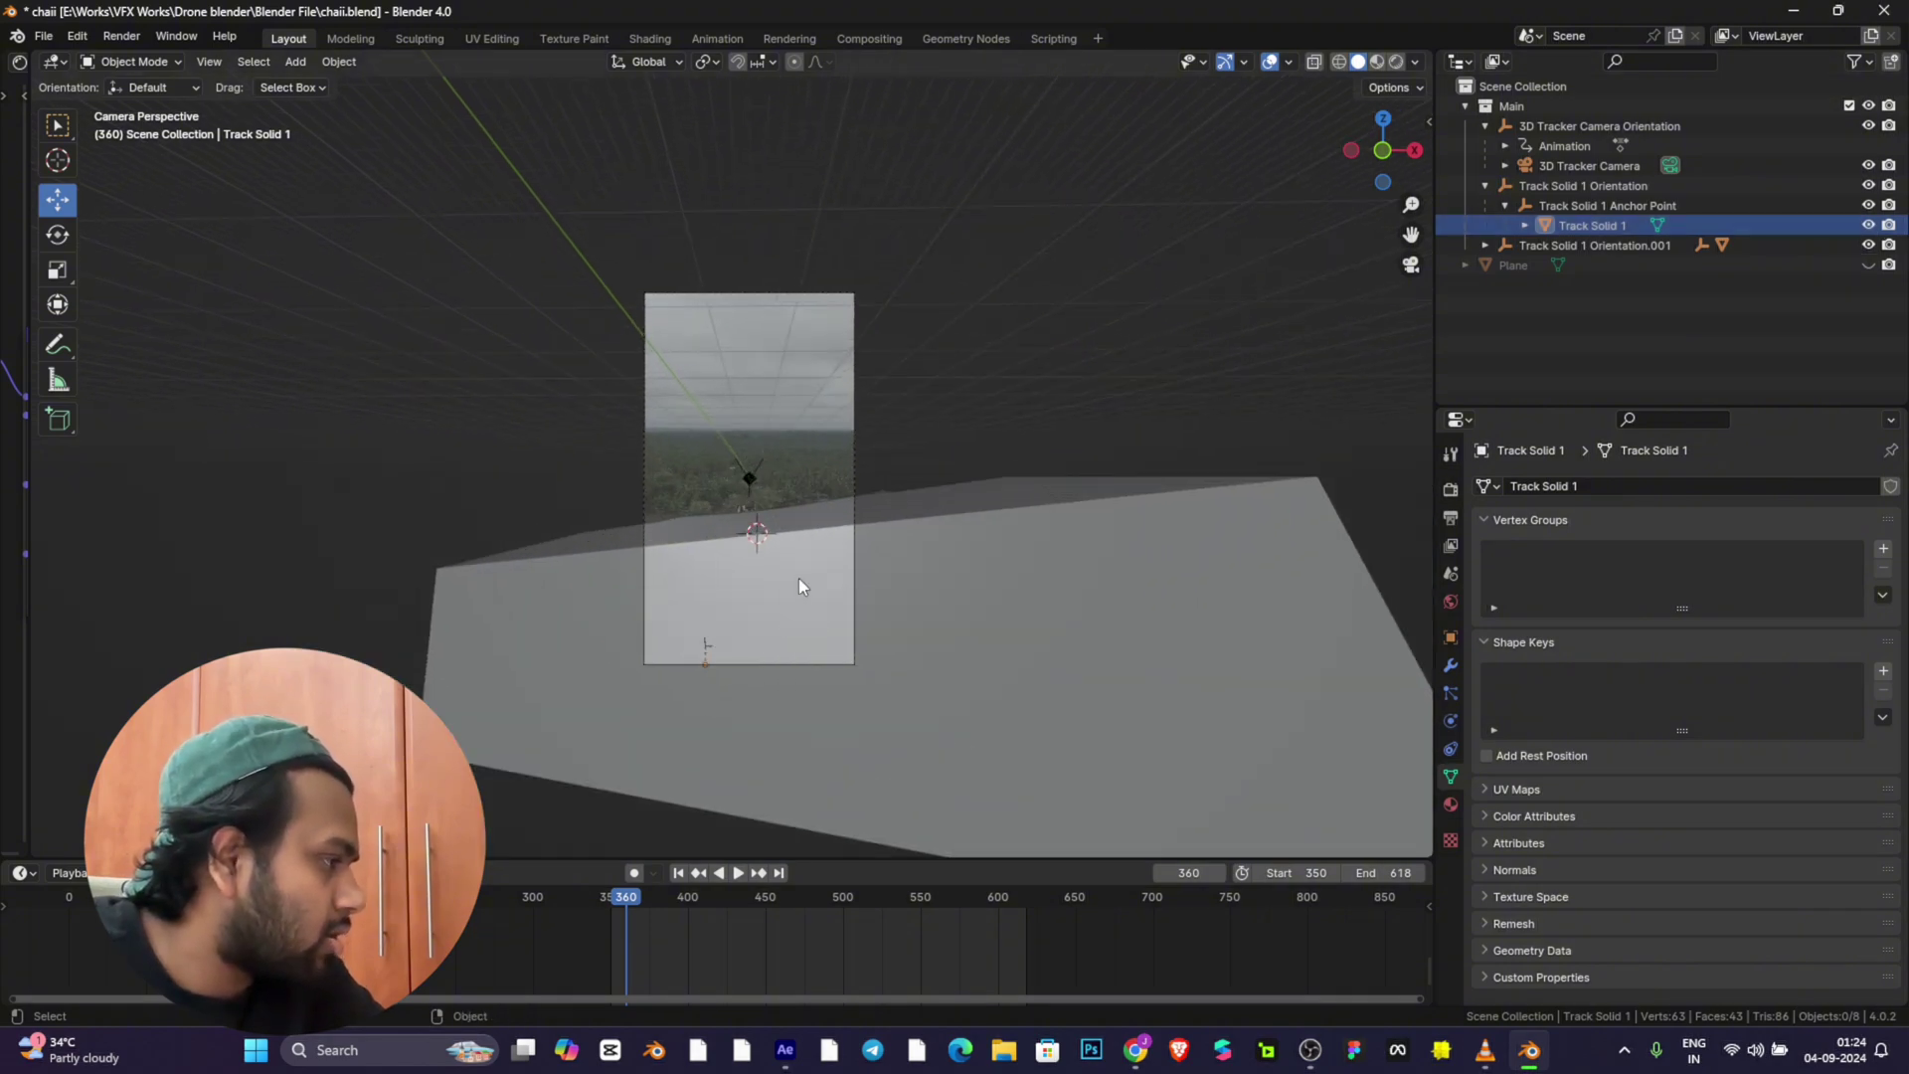
left_click(801, 585)
mouse_move(1382, 149)
left_mouse_down()
mouse_move(1345, 197)
mouse_move(1392, 181)
mouse_move(1403, 151)
mouse_move(1372, 149)
mouse_move(1392, 159)
mouse_move(1381, 177)
left_mouse_up()
Step: In Edit Mode, add a loop cut across Track Solid 1 and slide it right
left_click(132, 61)
left_click(119, 106)
scroll(925, 412, "down", 3)
left_click_drag(1384, 151, 1400, 151)
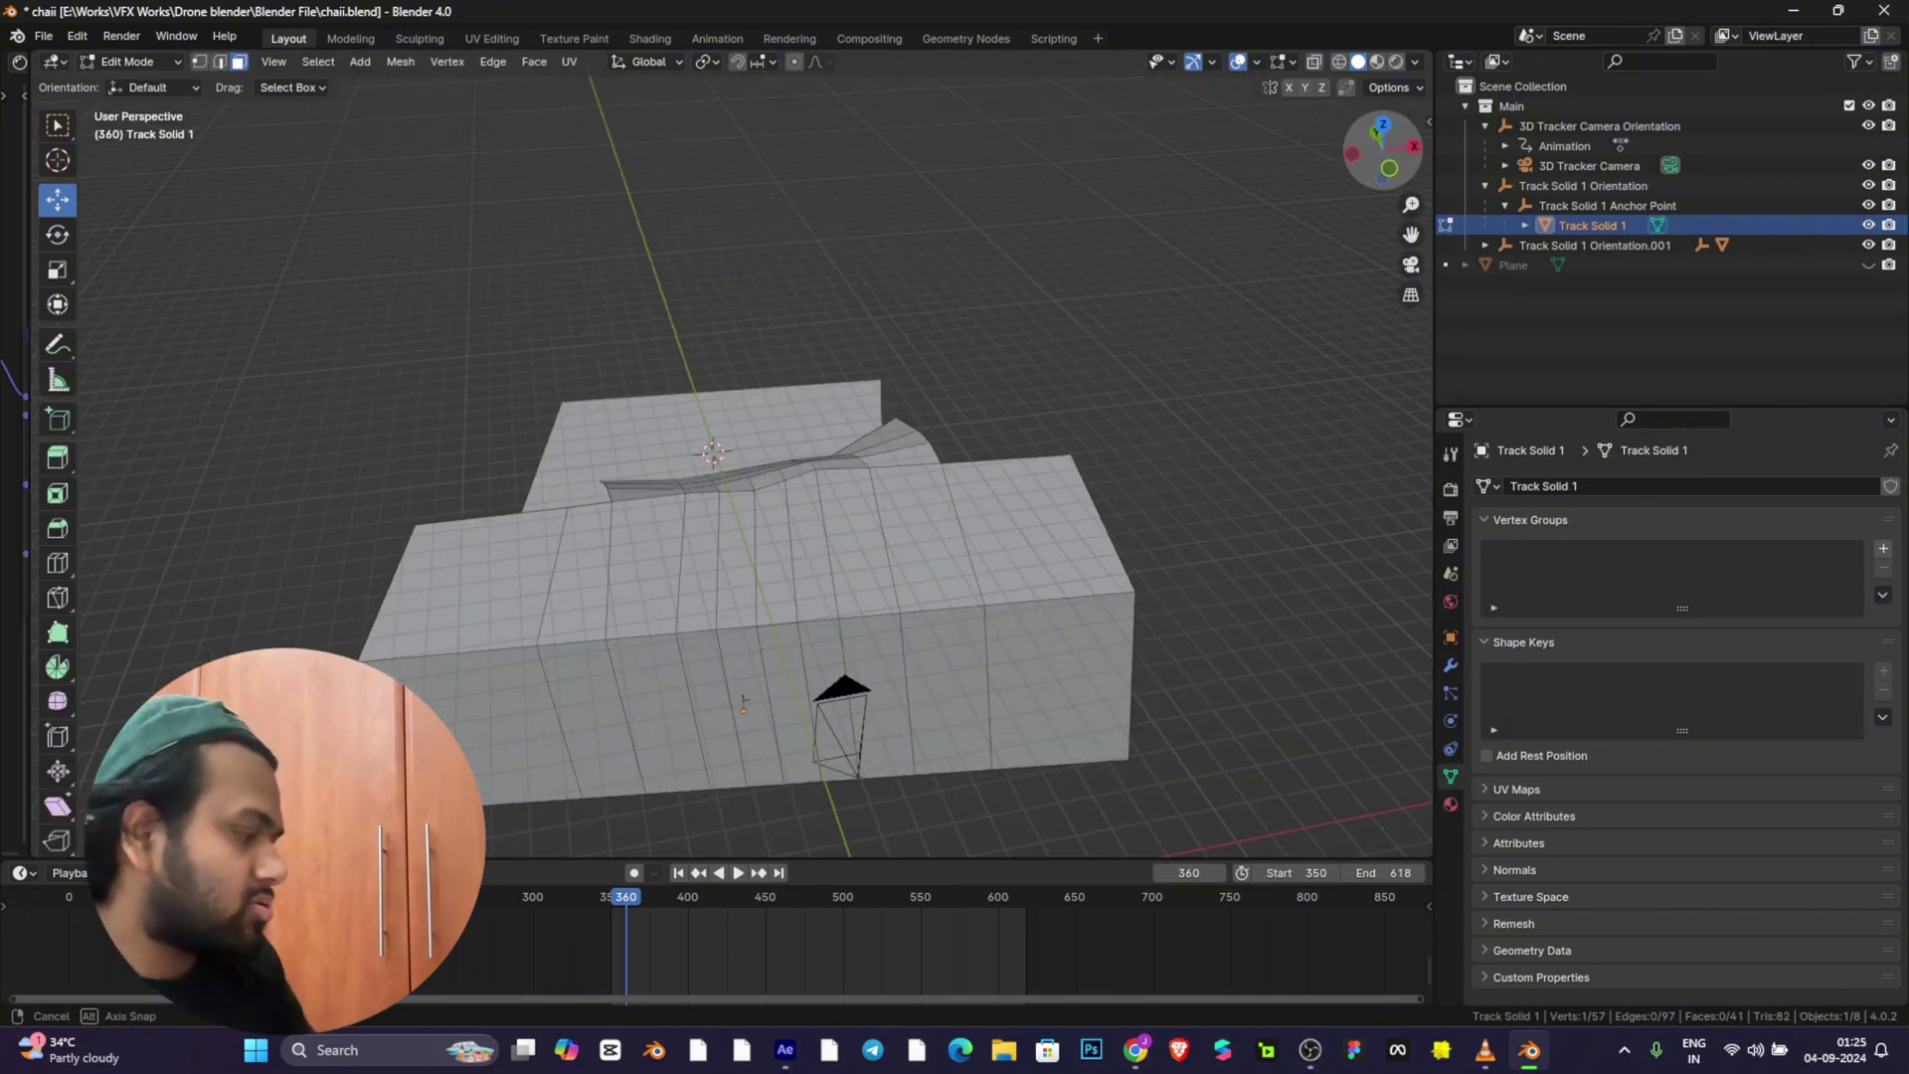
key("ctrl+r")
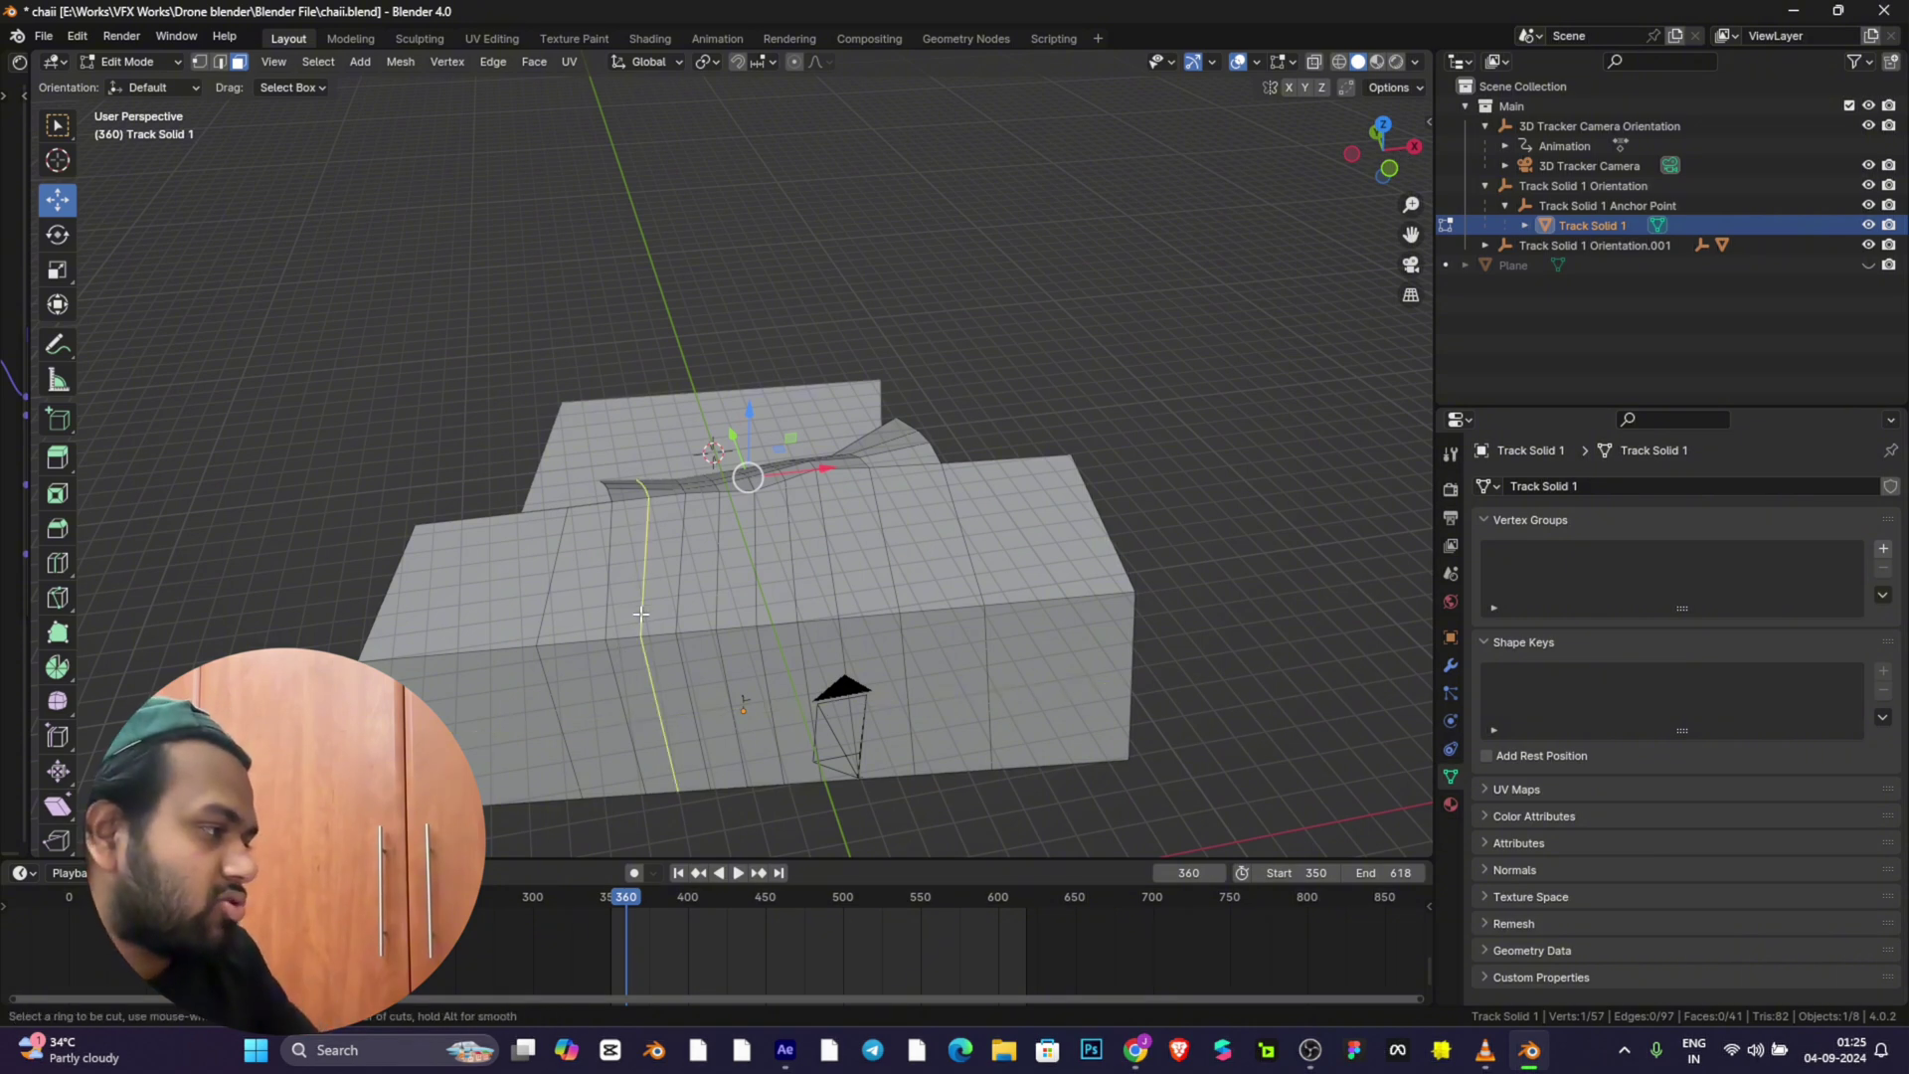
left_click(663, 490)
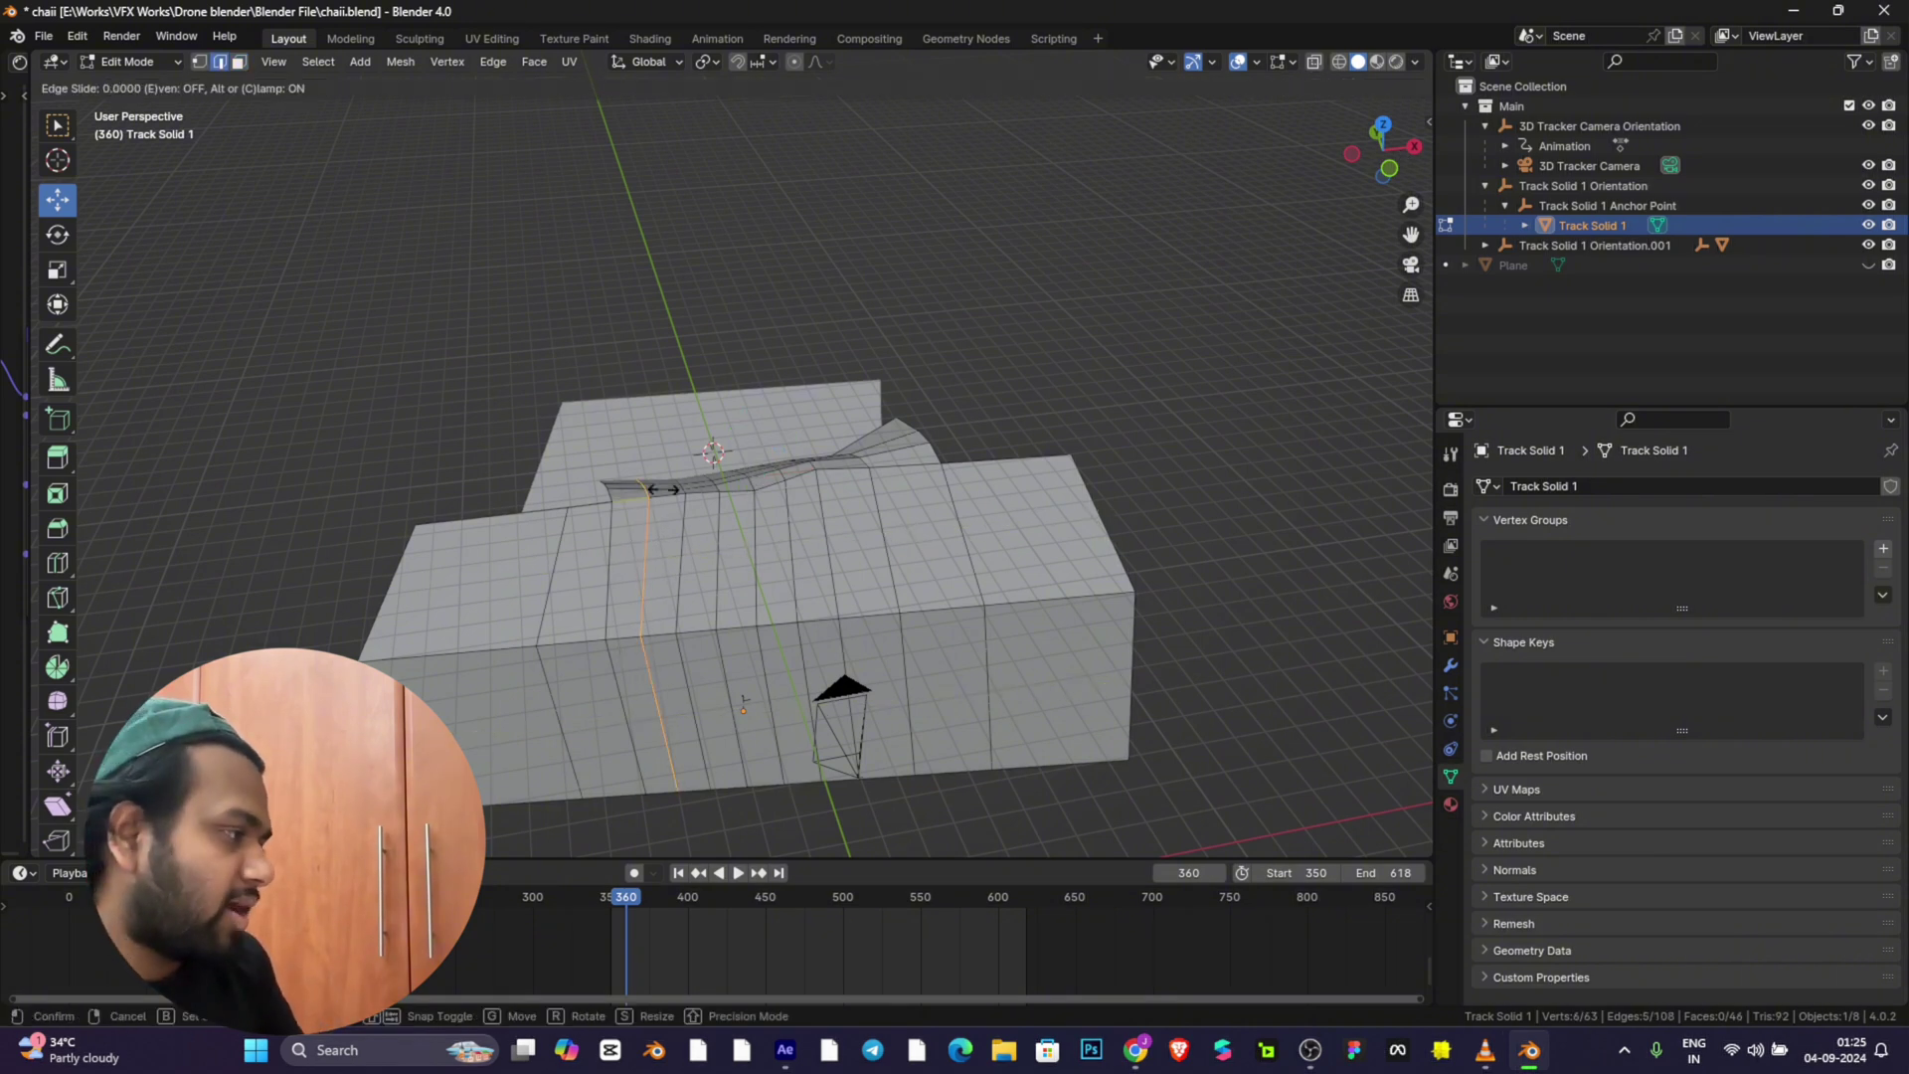
left_click(654, 585)
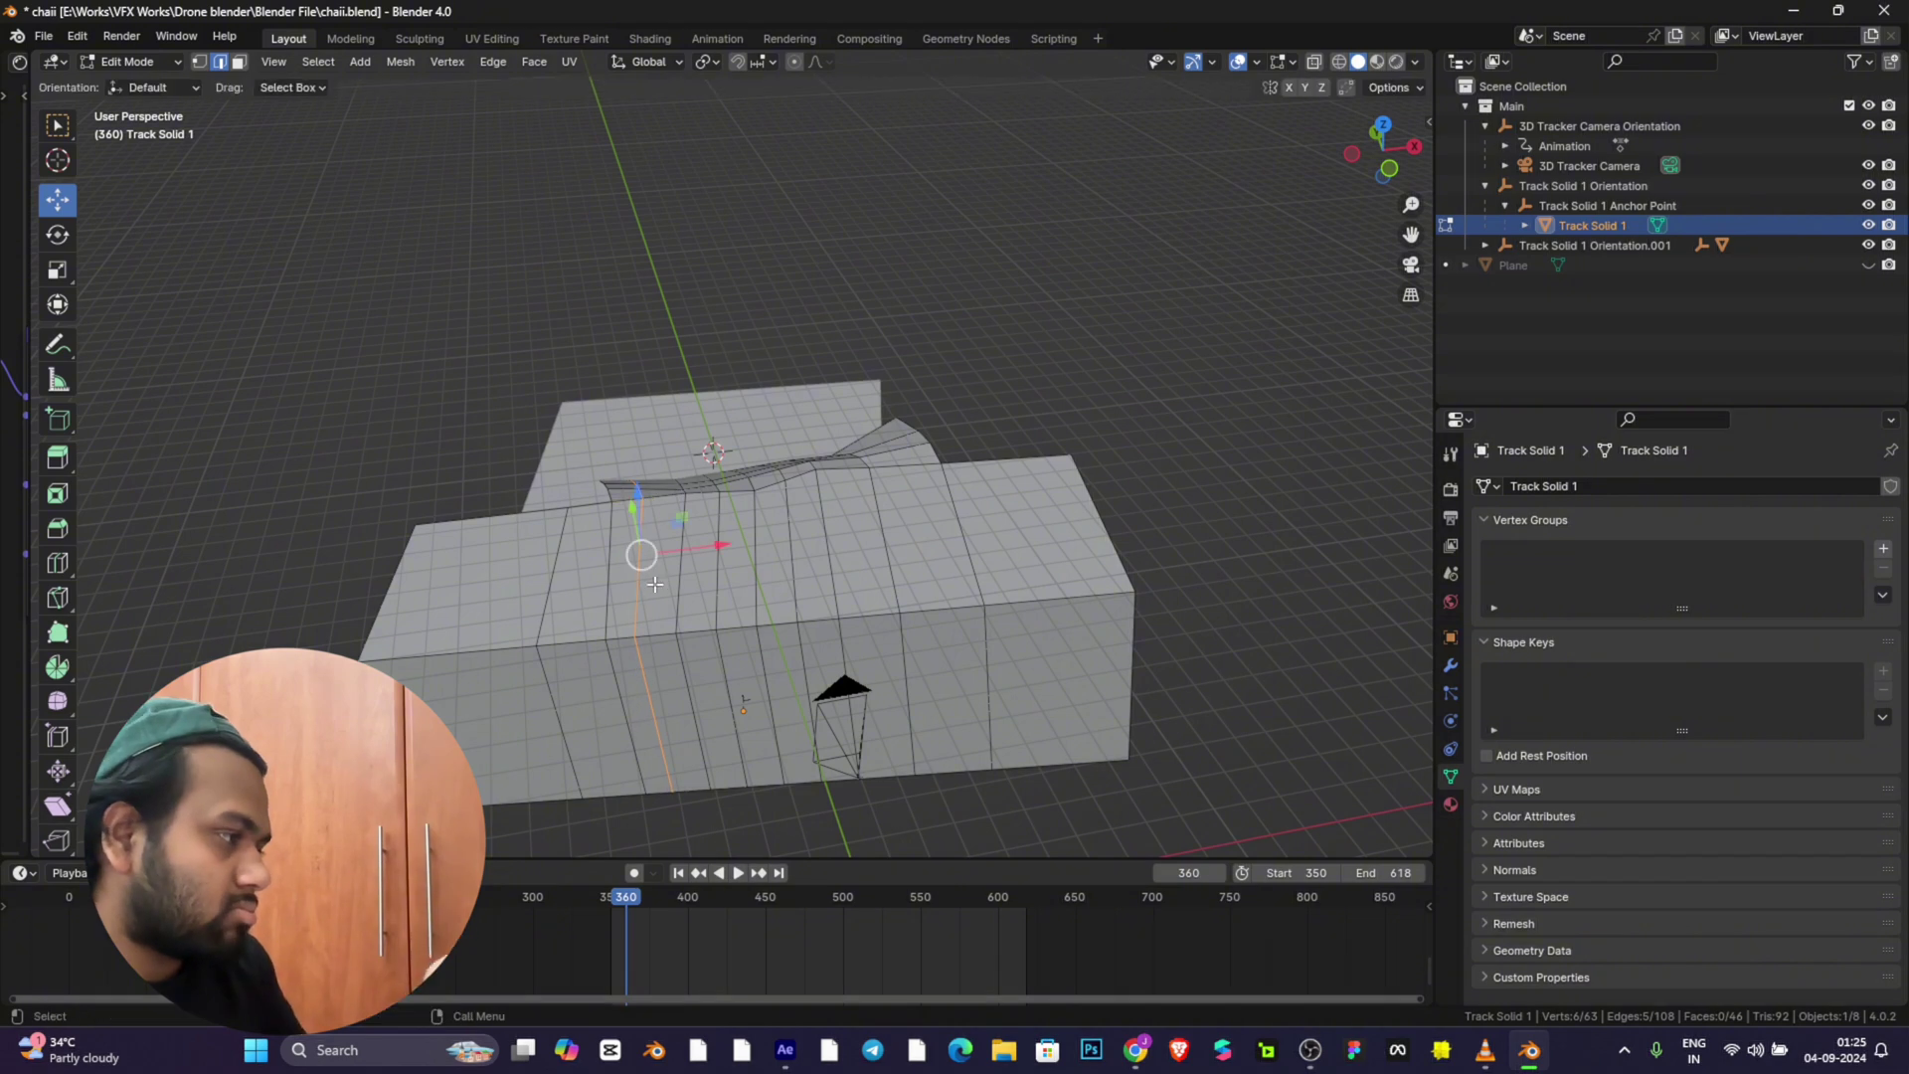
Step: Select the mesh's left end edge, extrude it, and cancel the extrusion
left_click(389, 567)
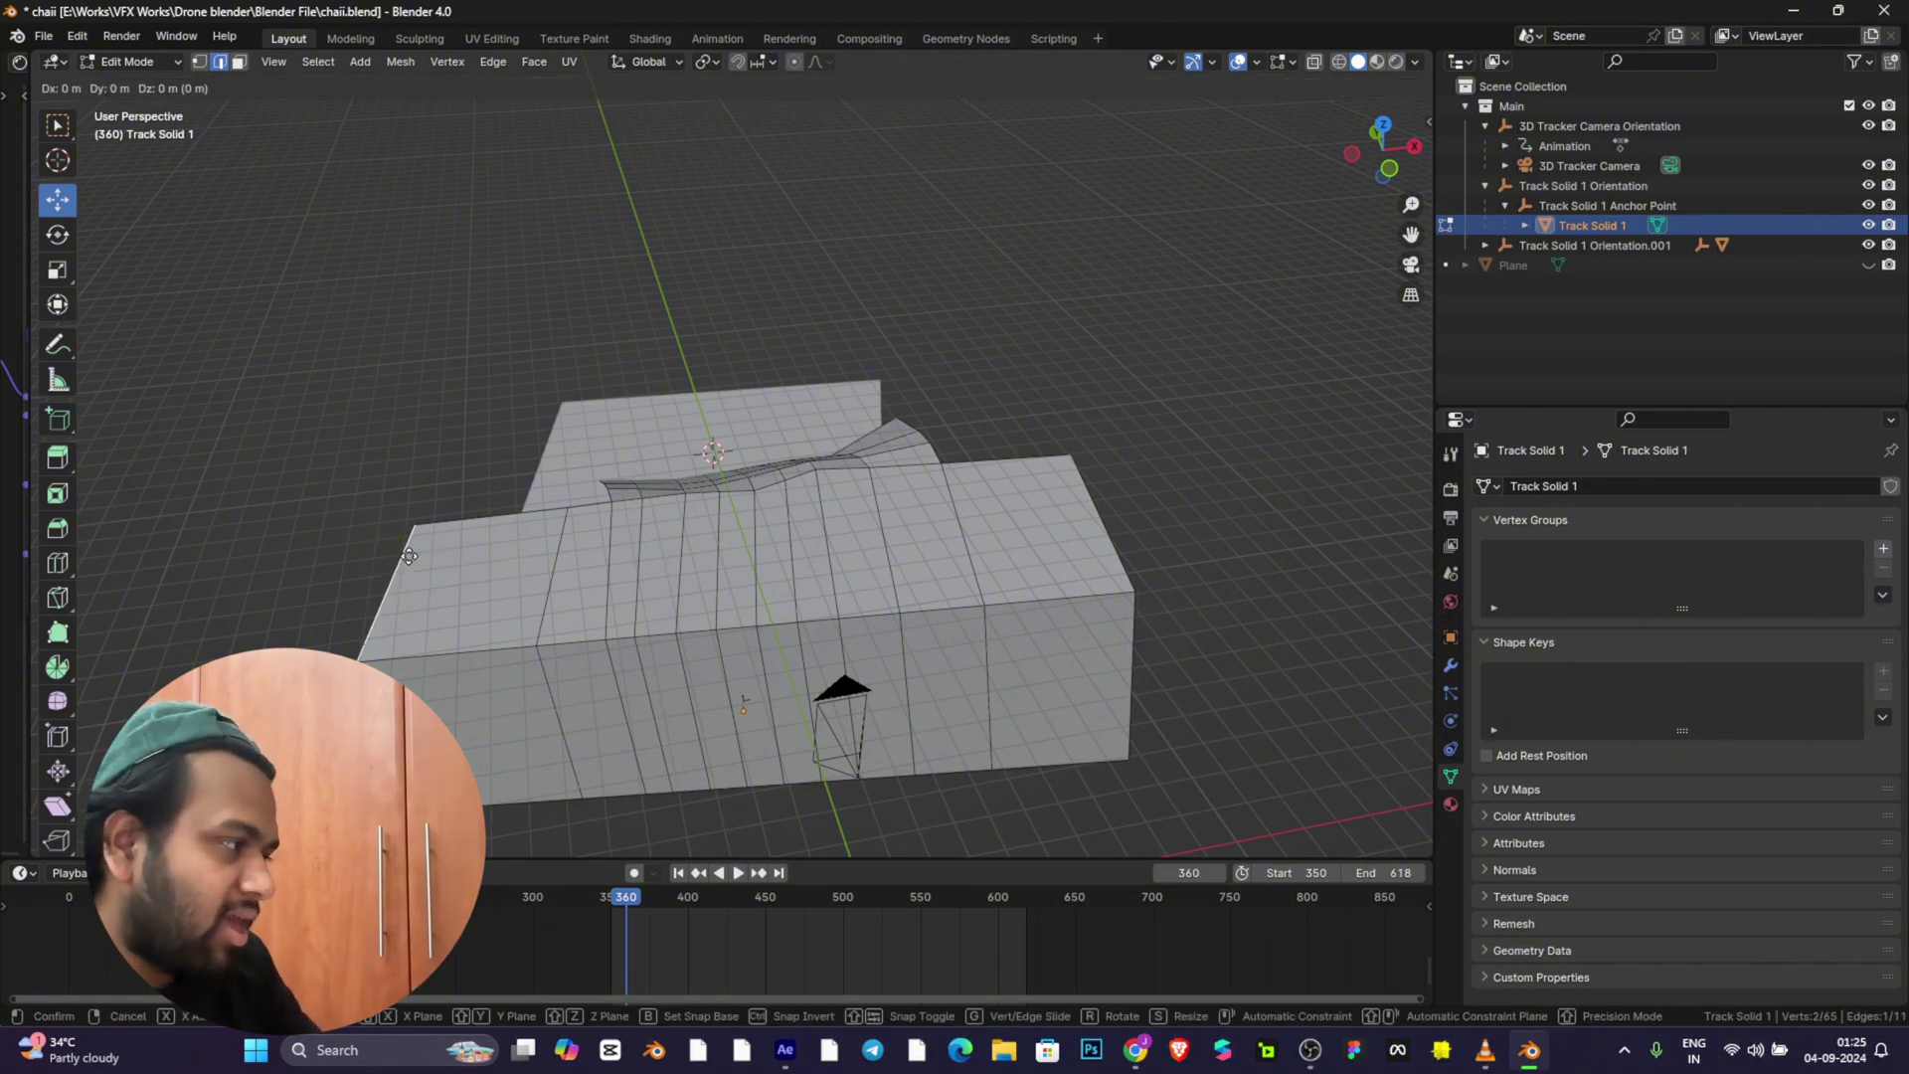
key("e")
right_click(175, 458)
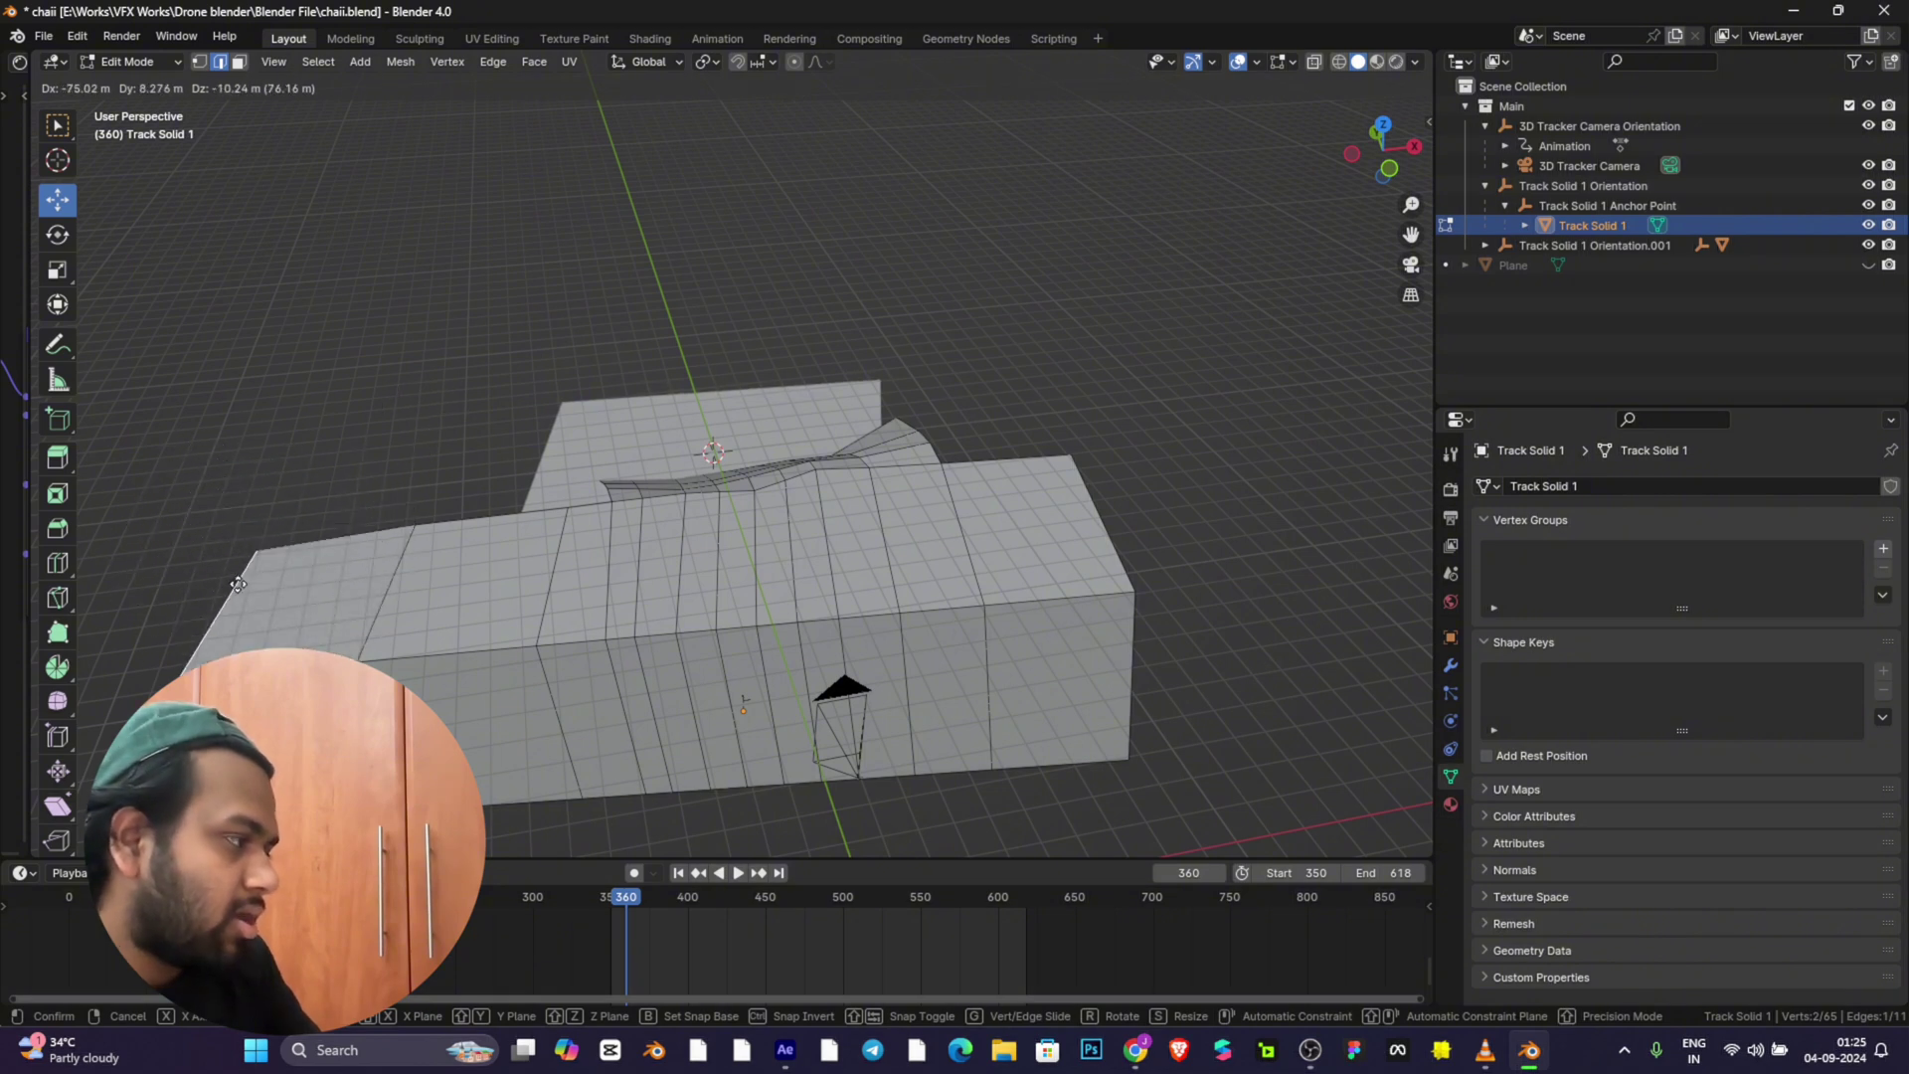
Step: Look through the tracked camera and frame the ground mesh over the footage
left_click(1411, 266)
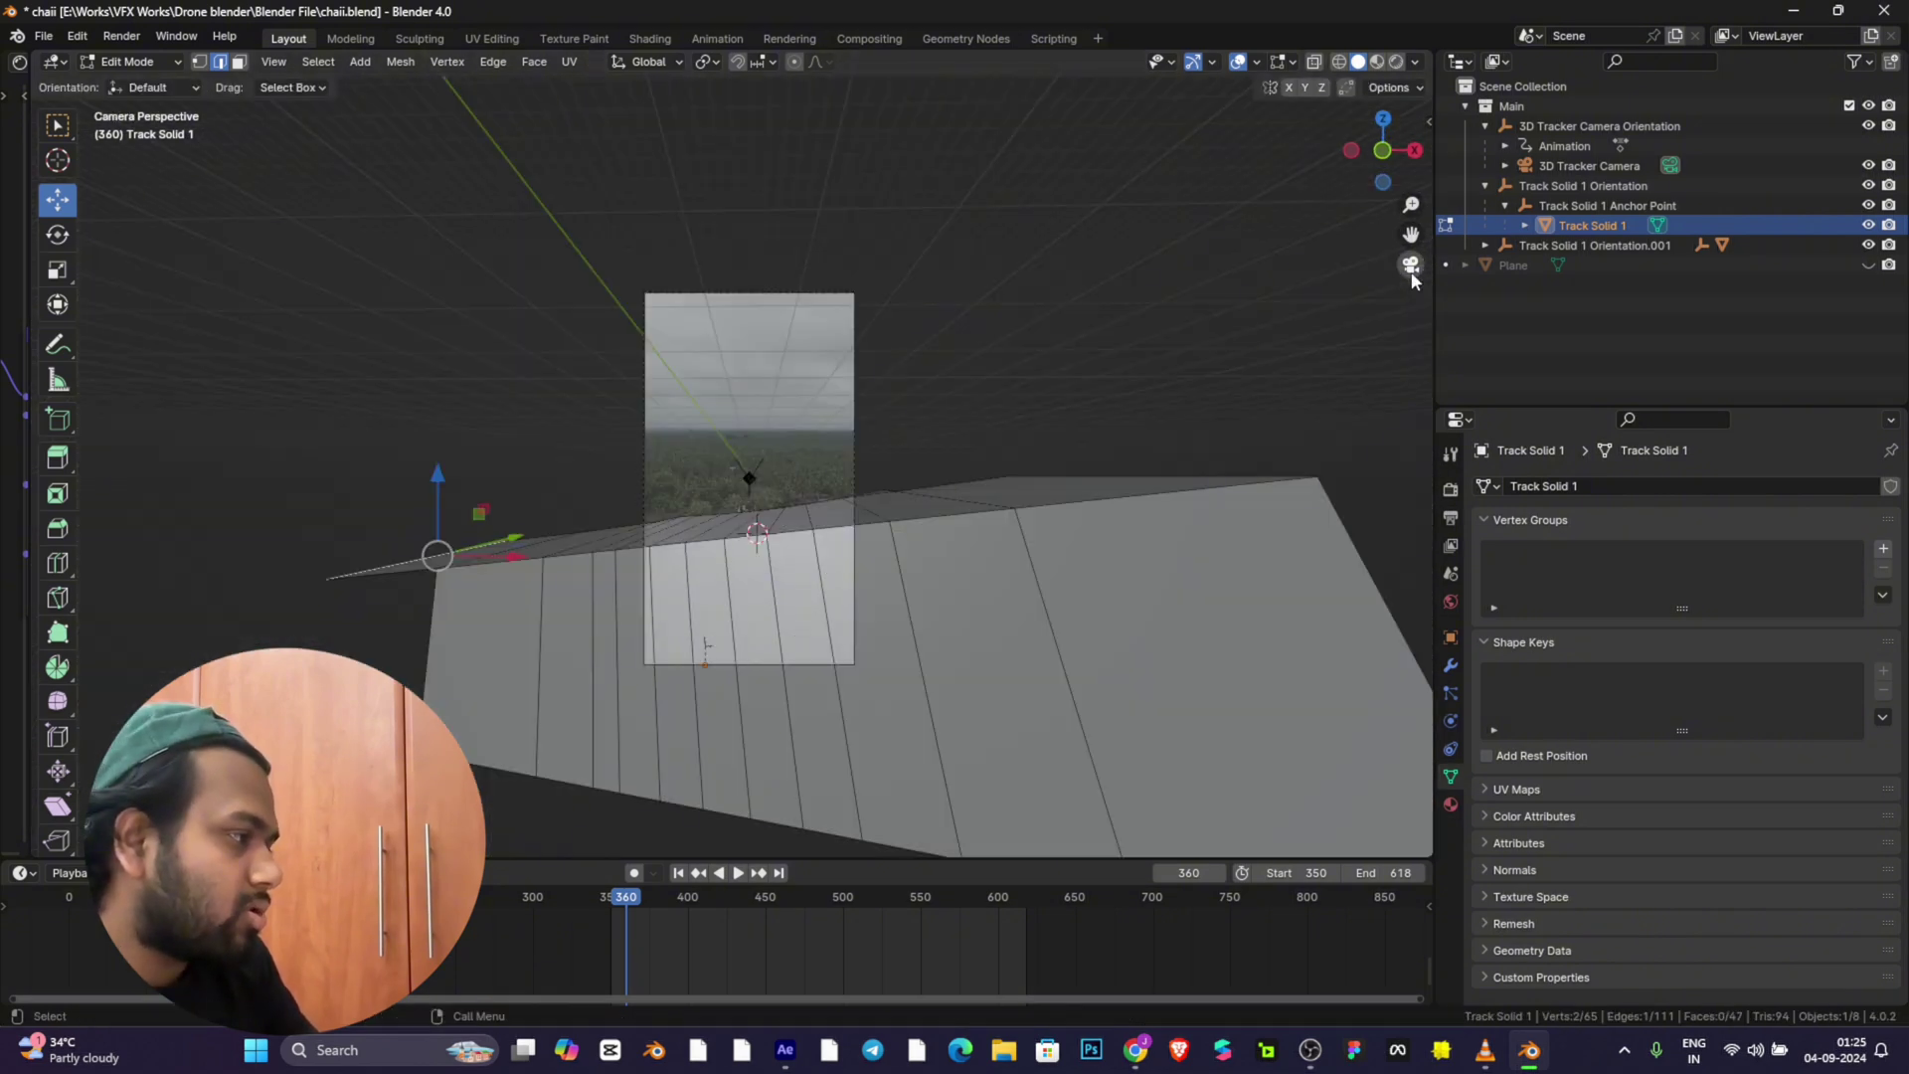
left_click(832, 536)
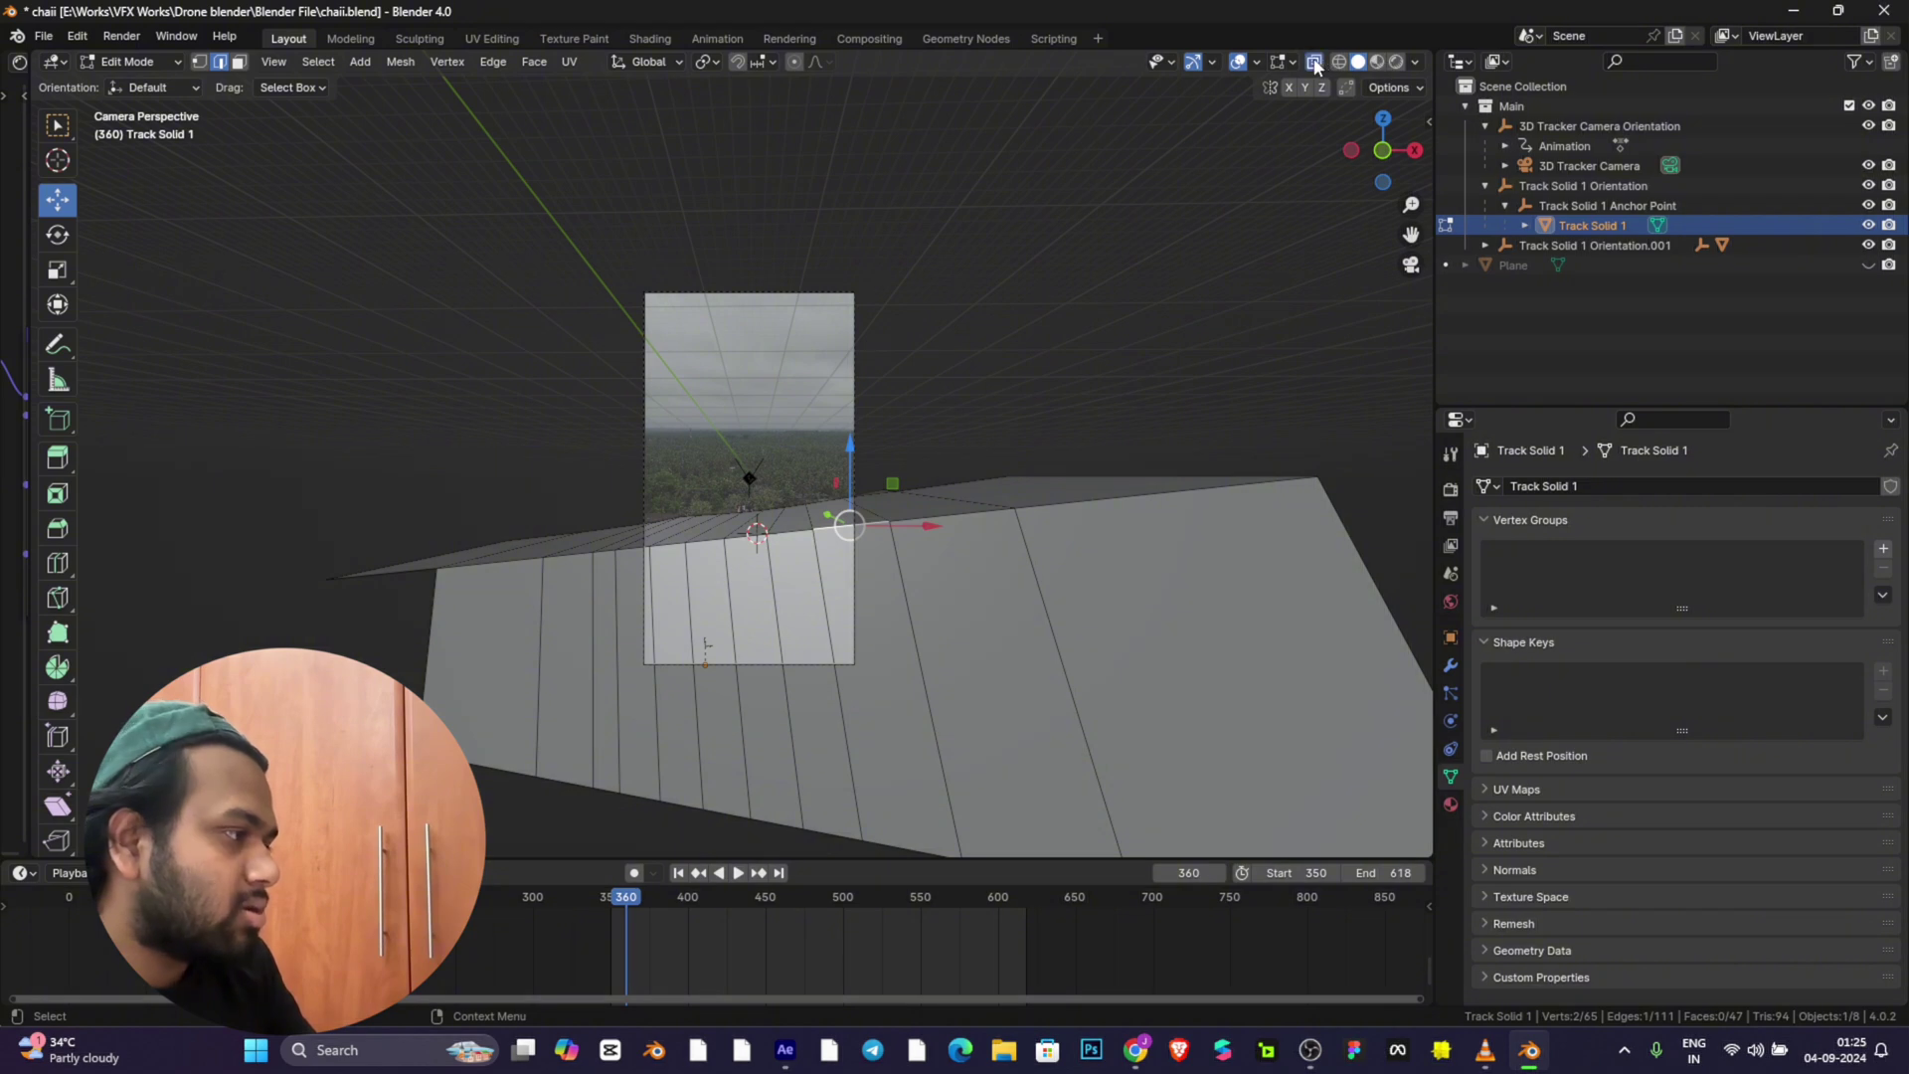
scroll(1413, 206, "up", 3)
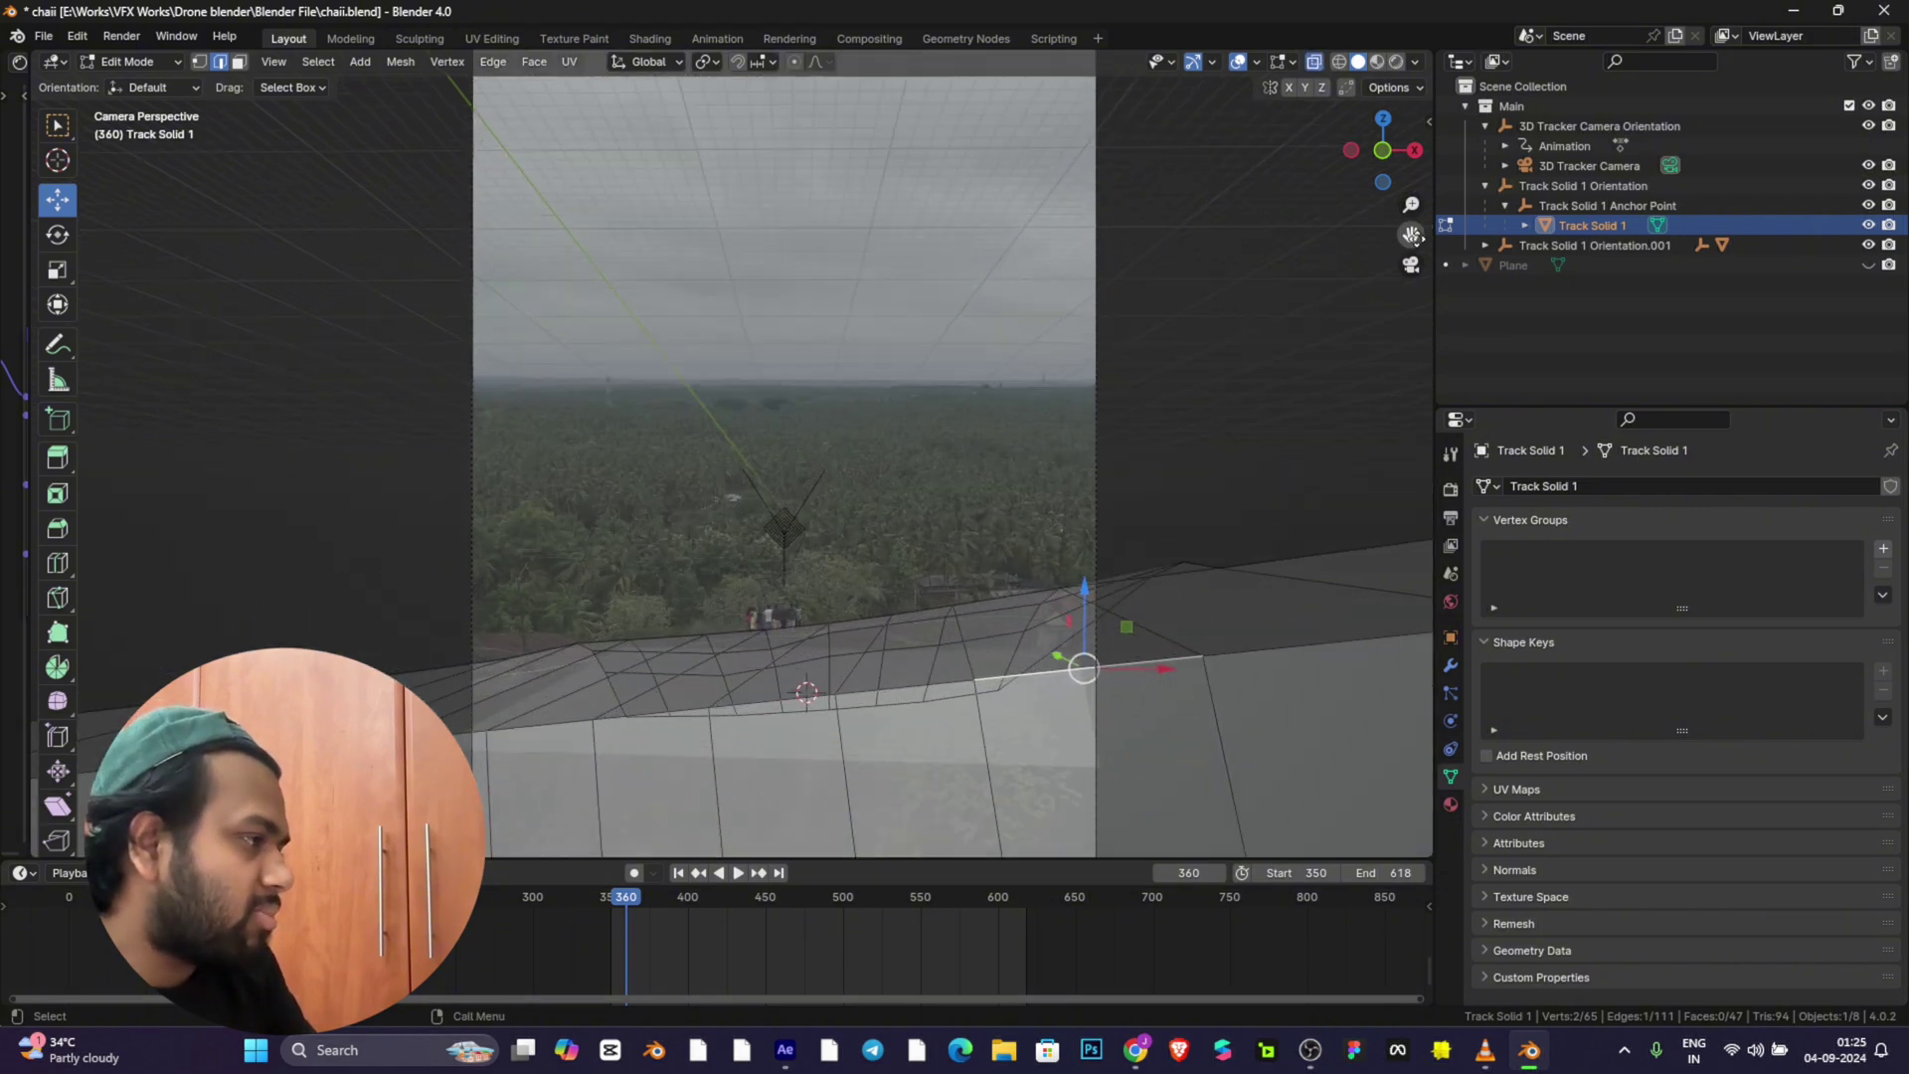
left_click_drag(1413, 236, 1422, 60)
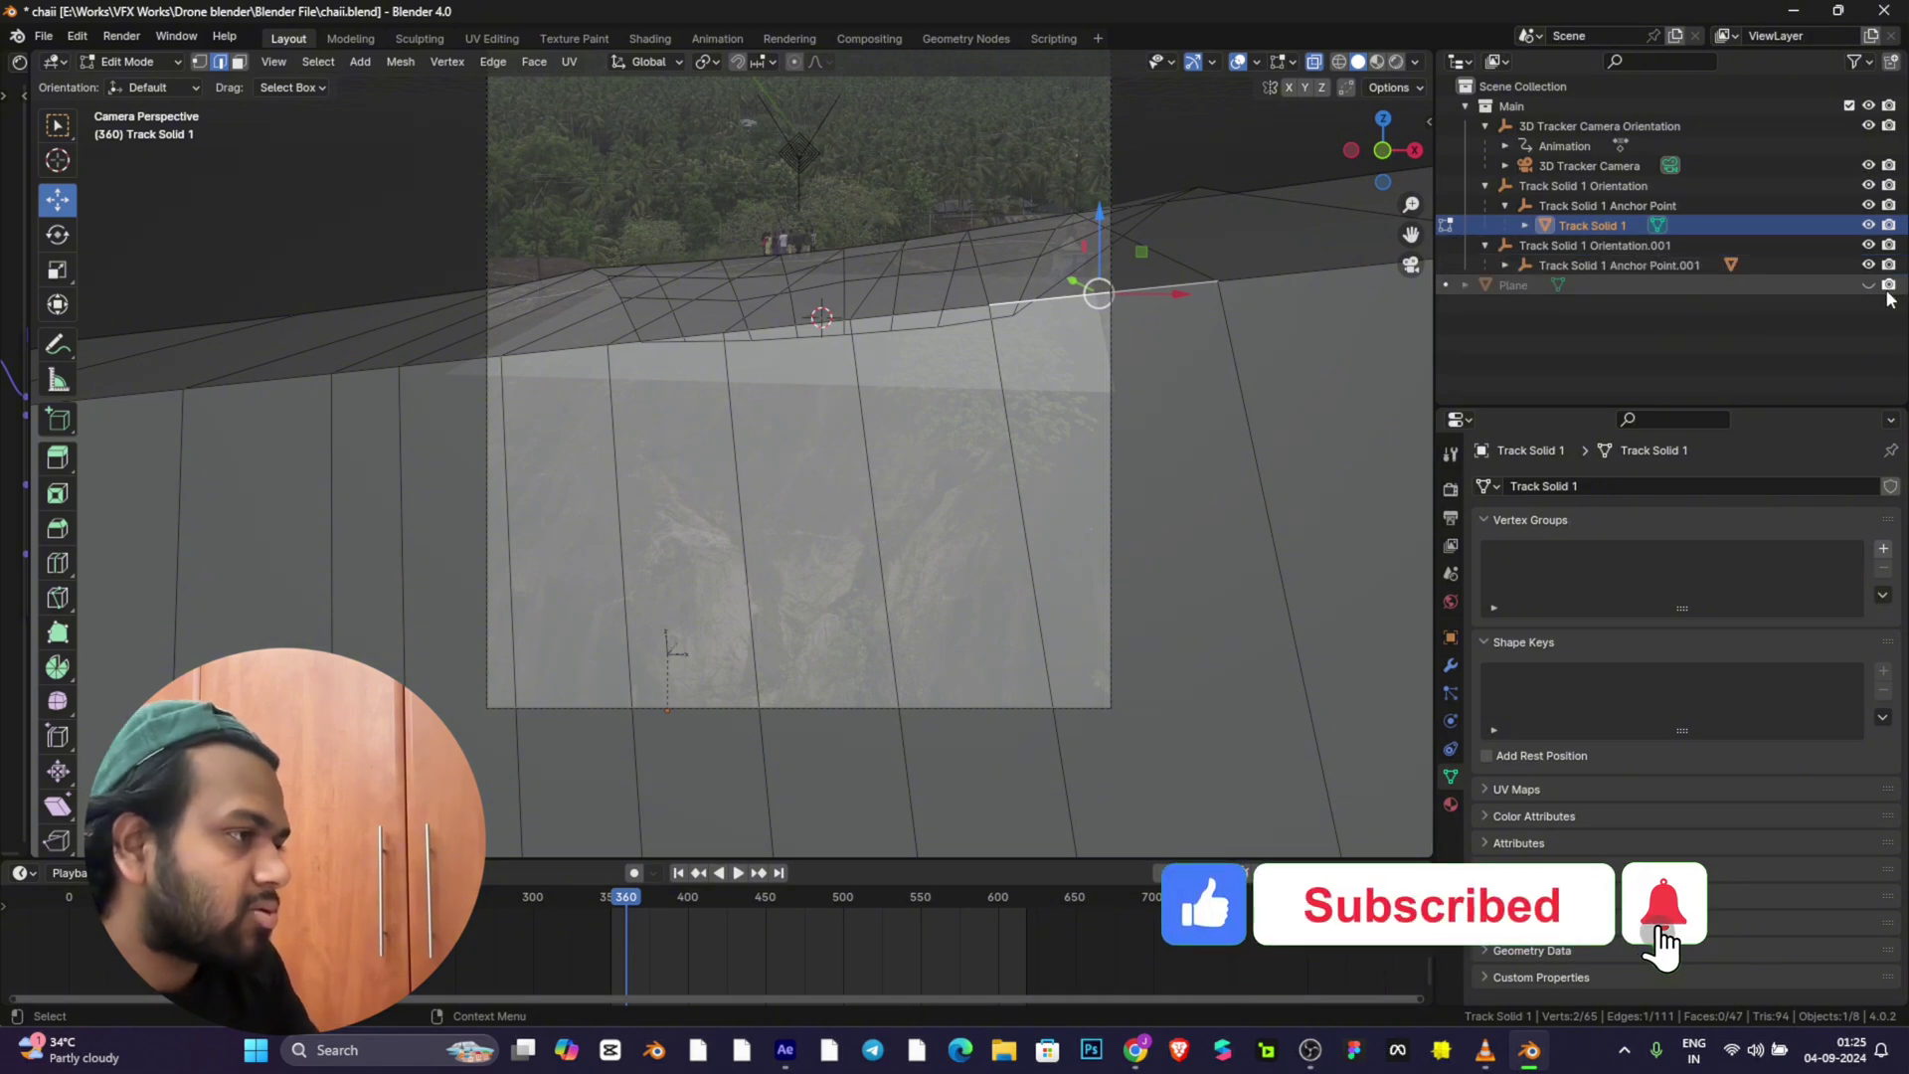
Step: Hide the duplicate Track Solid 1.001 and switch the viewport to Wireframe shading
left_click(1486, 246)
left_click(1506, 265)
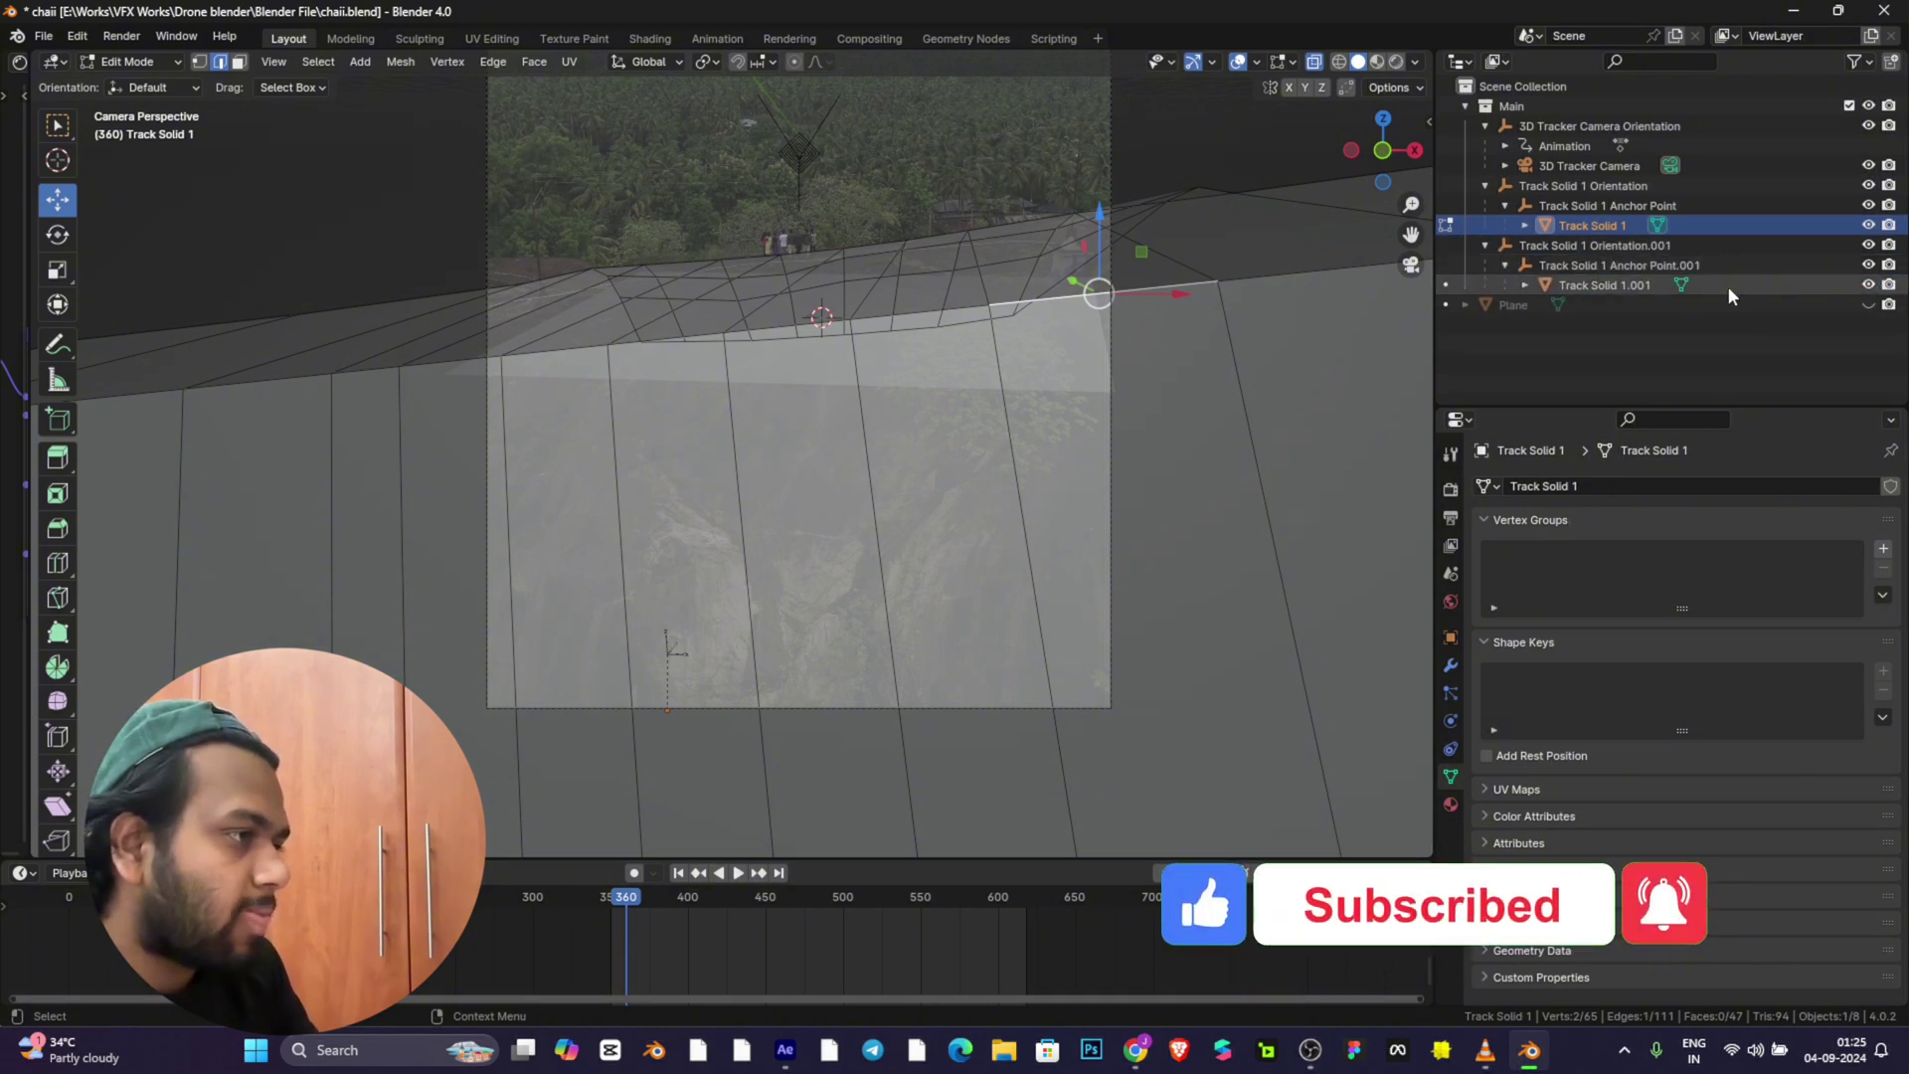
left_click(1869, 285)
scroll(1163, 287, "down", 3)
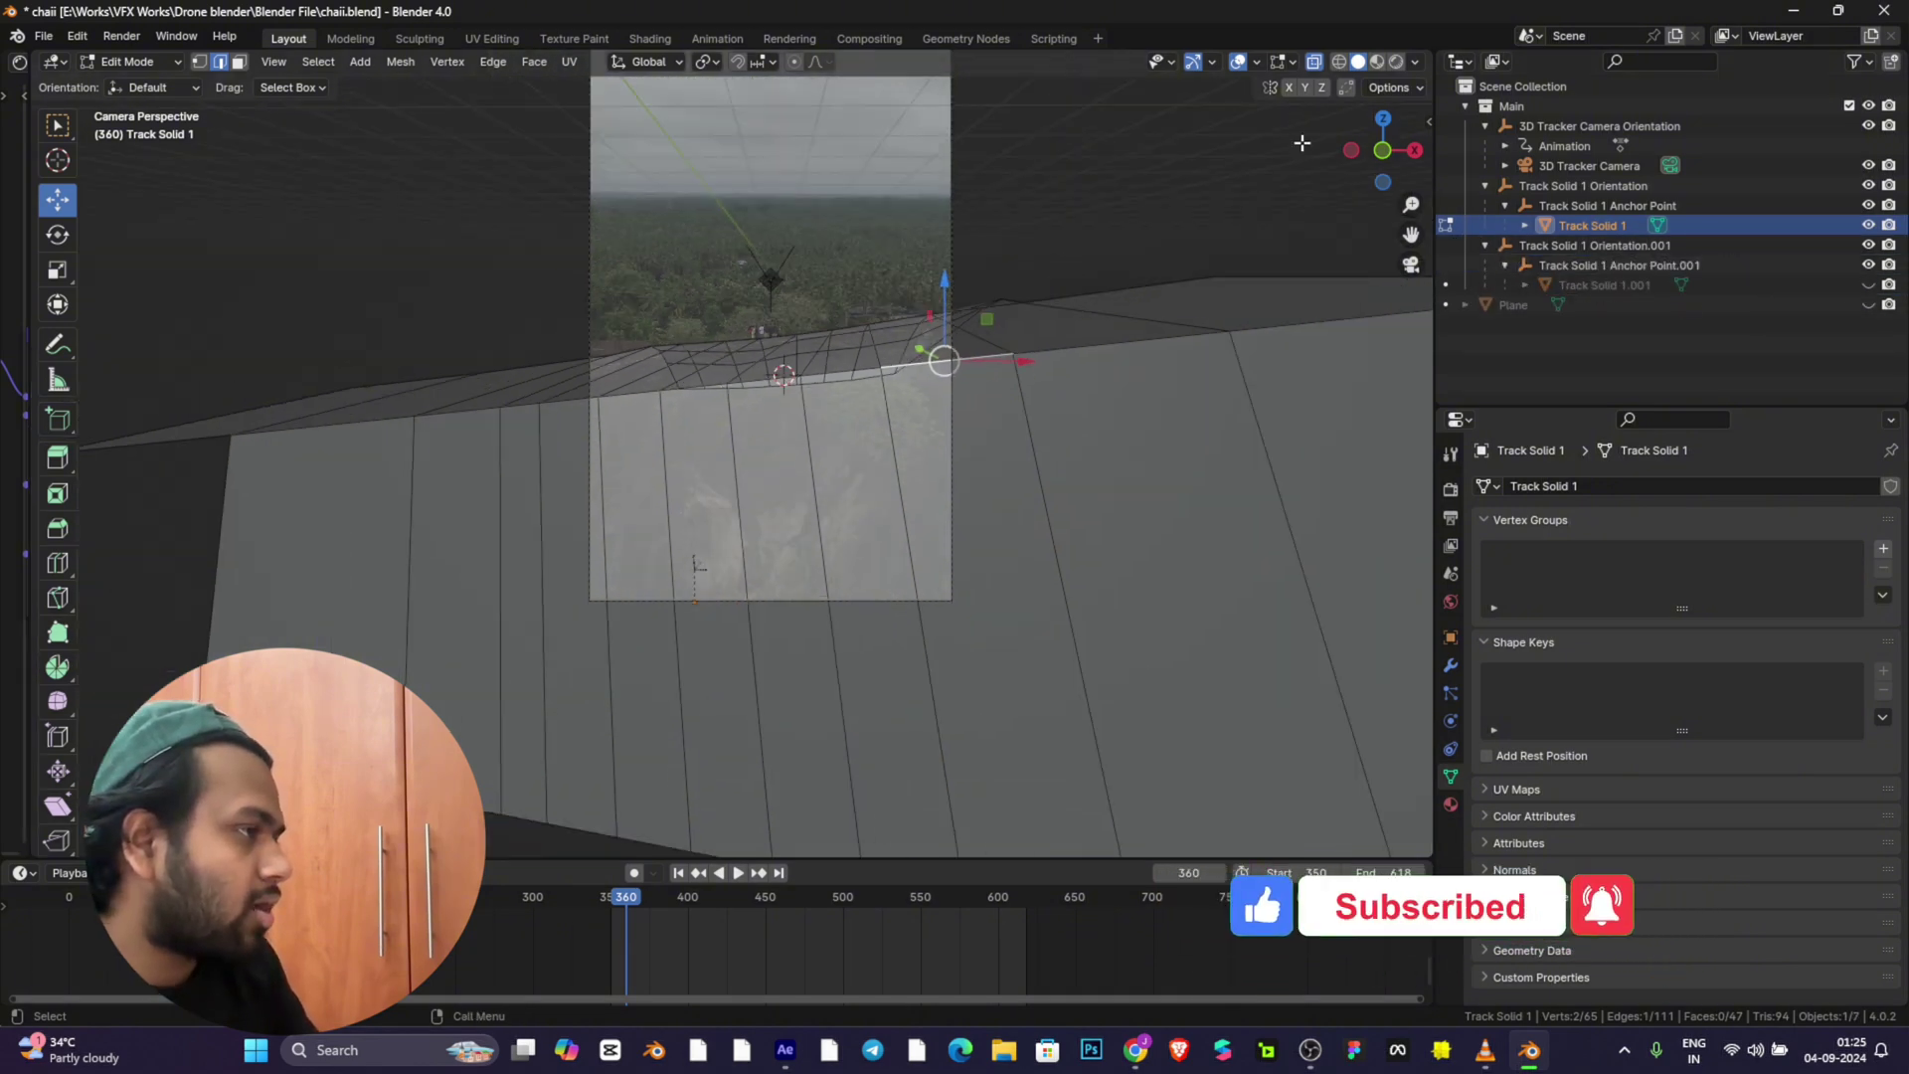
left_click(1340, 63)
scroll(895, 258, "up", 5)
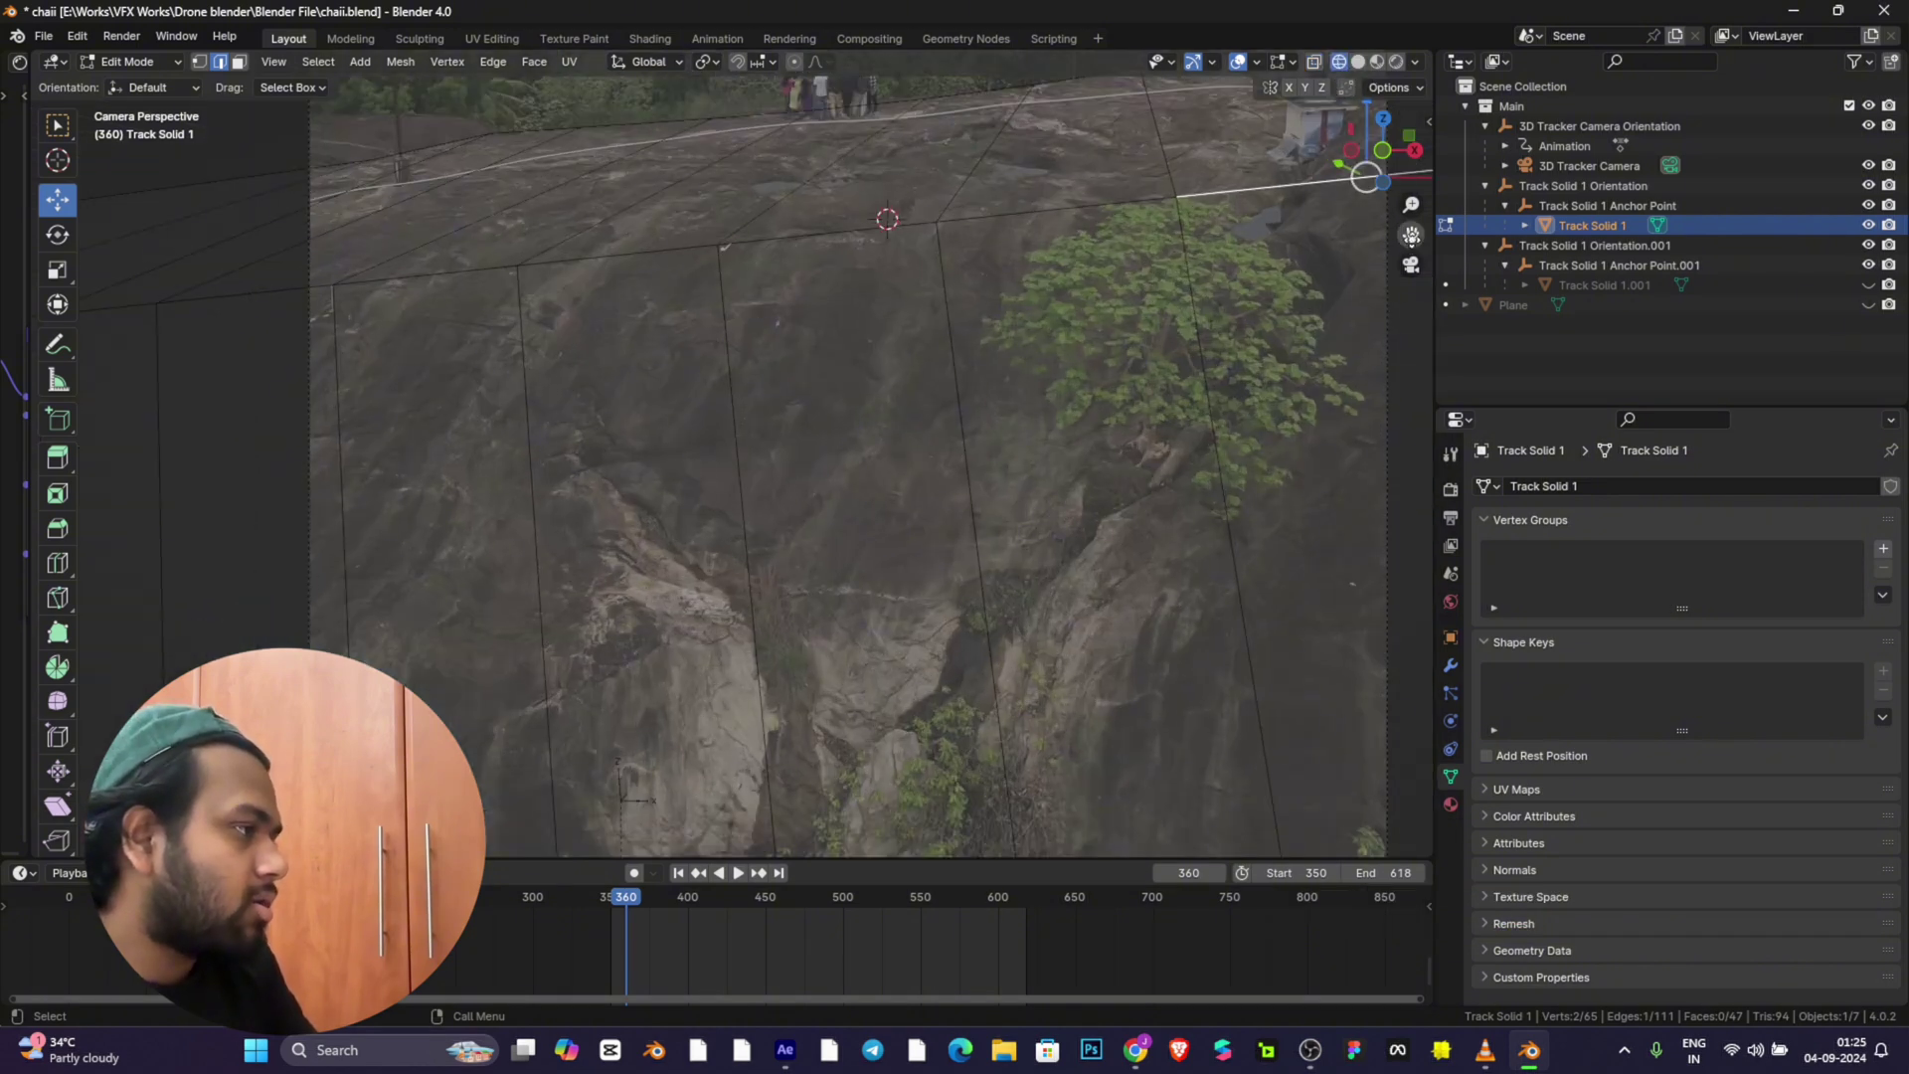
Step: Extrude a new edge beside the group of people and move it upward
left_click_drag(1411, 234, 1352, 552)
scroll(975, 312, "up", 2)
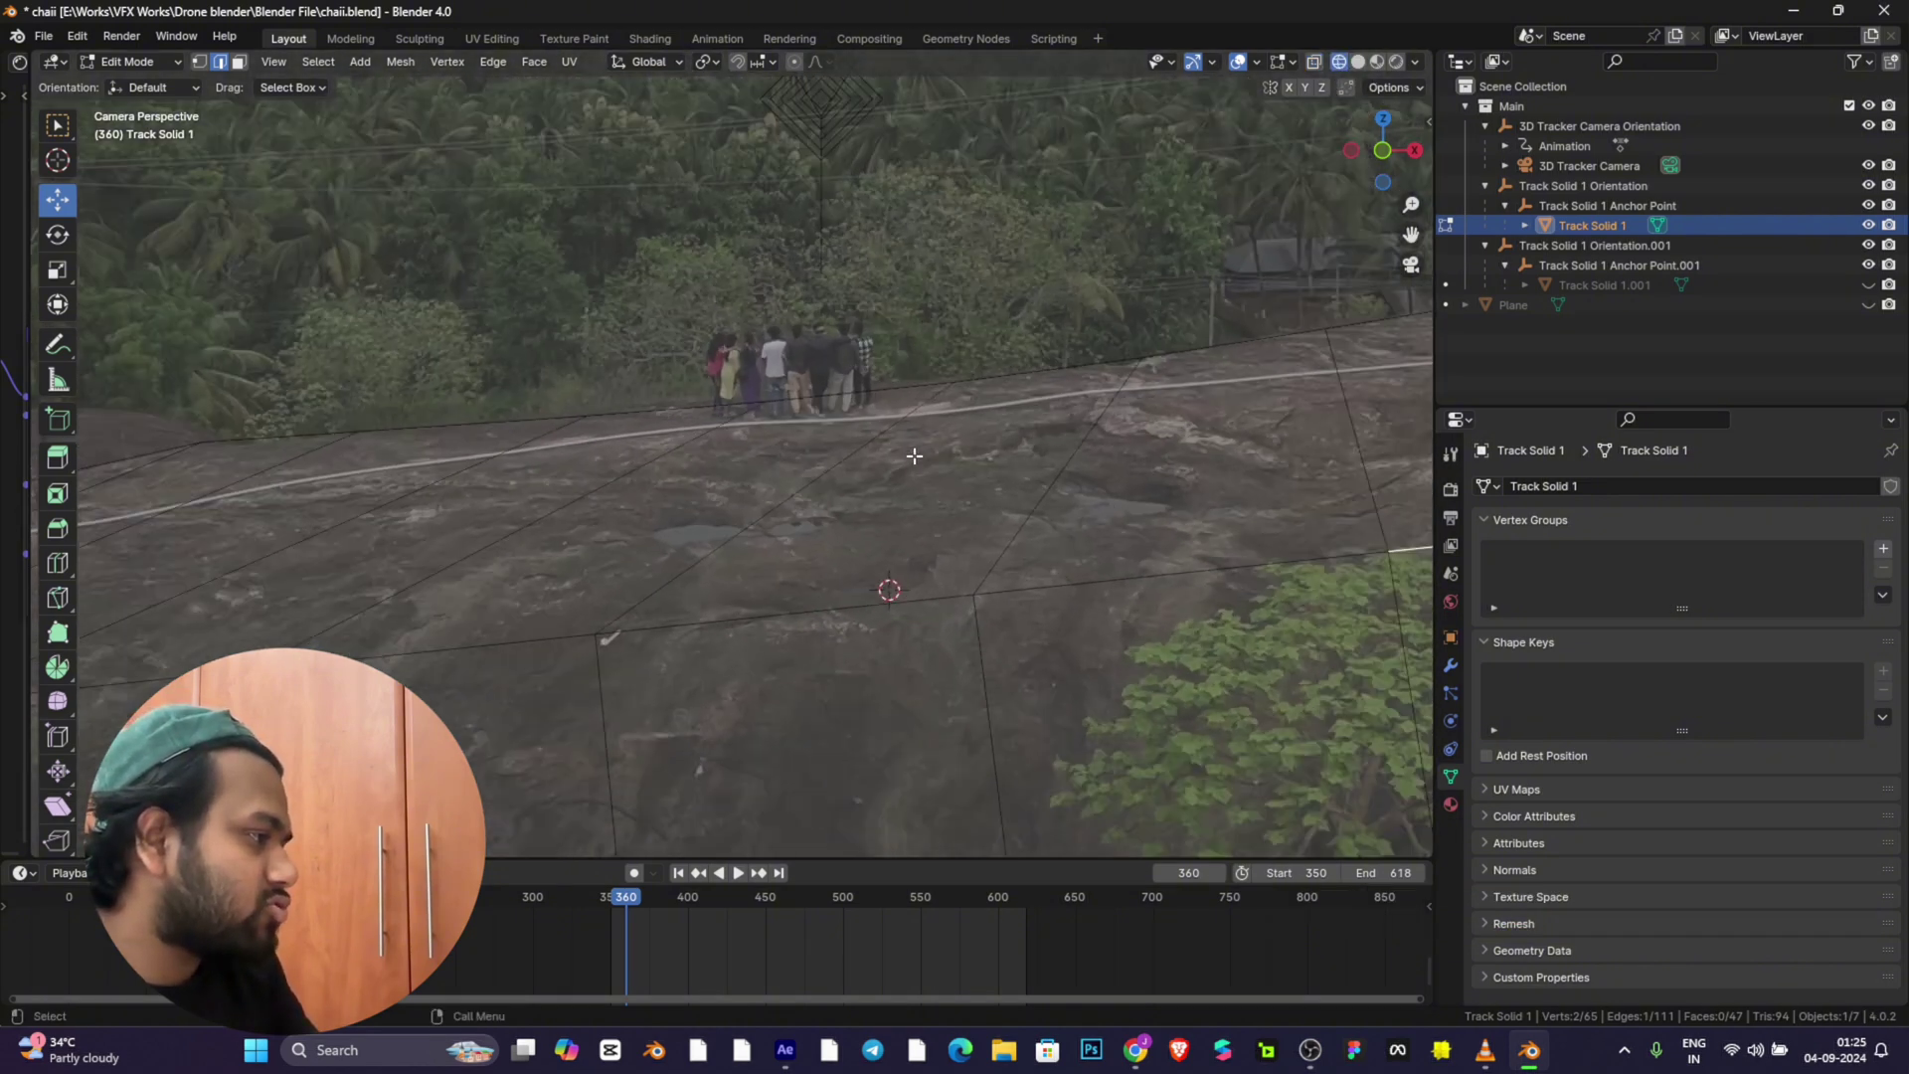
left_click(850, 462)
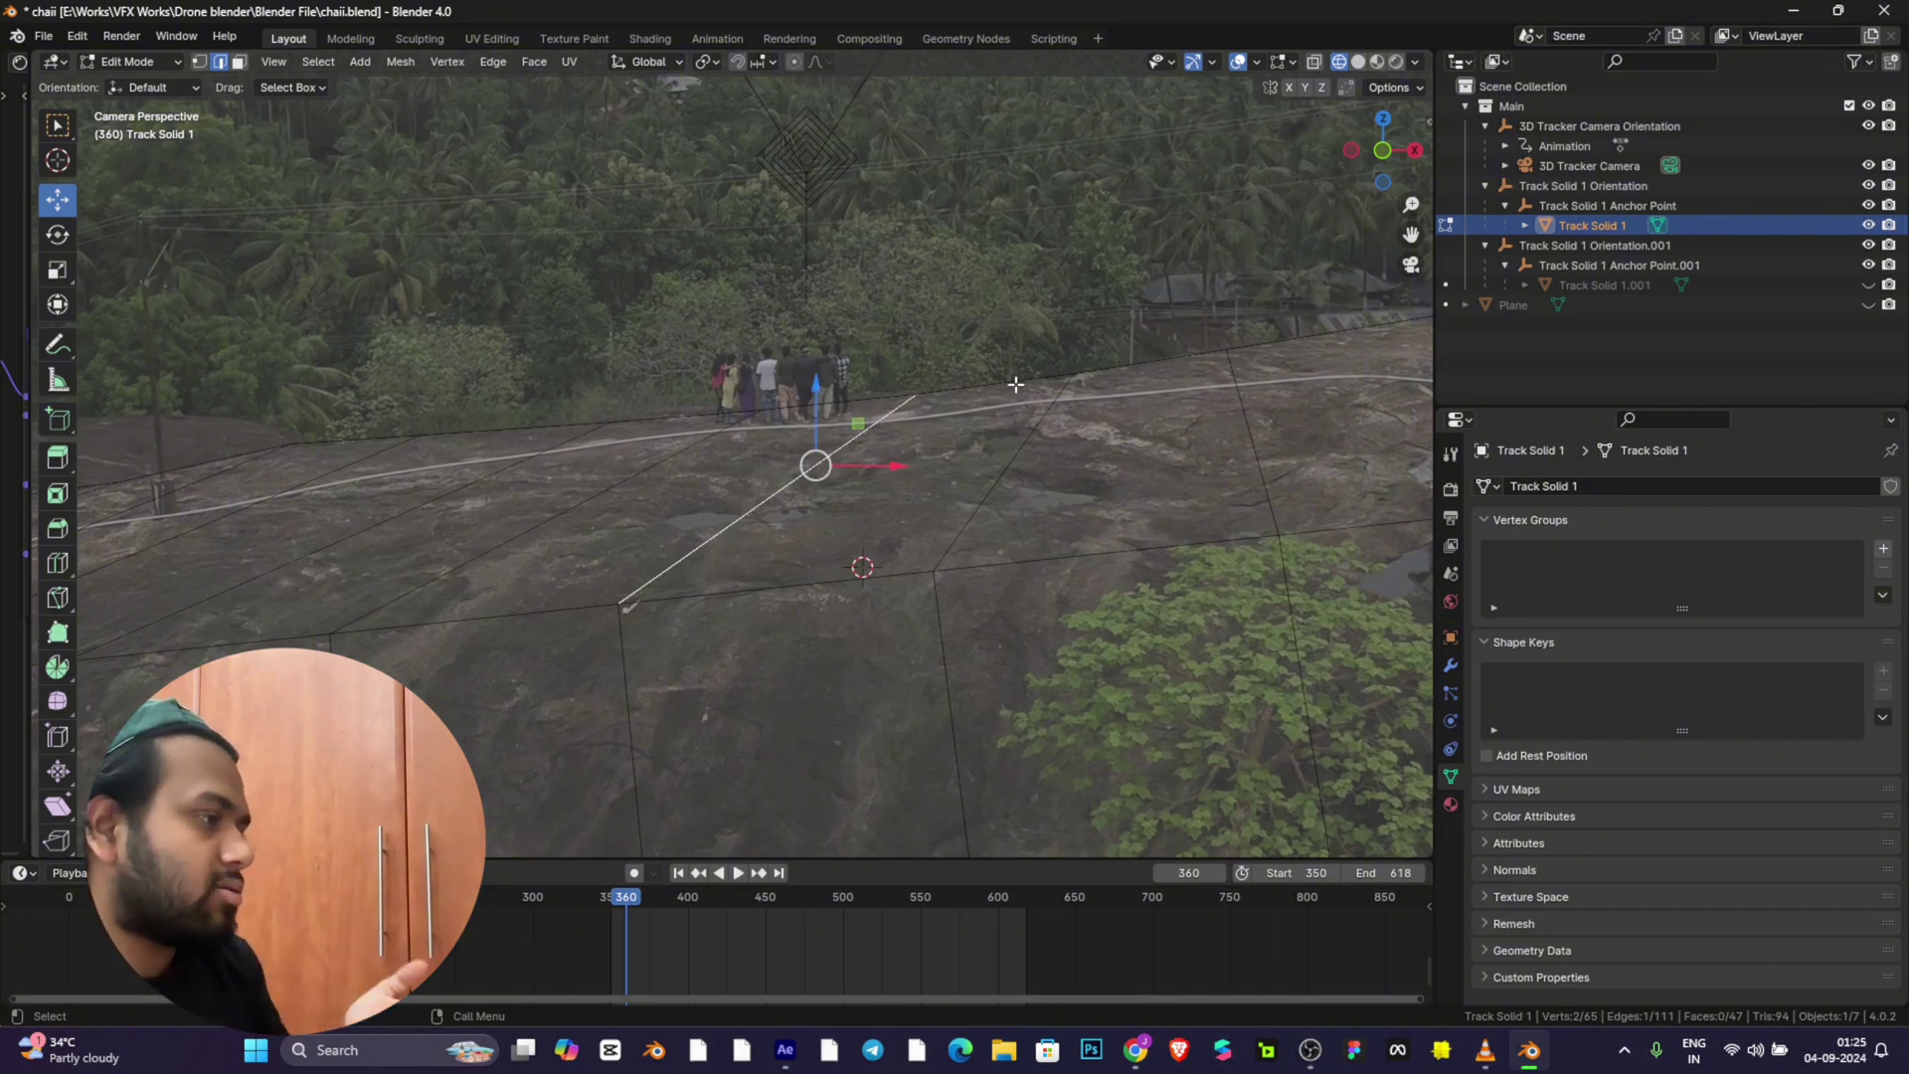
key("g")
left_click(686, 414)
key("g")
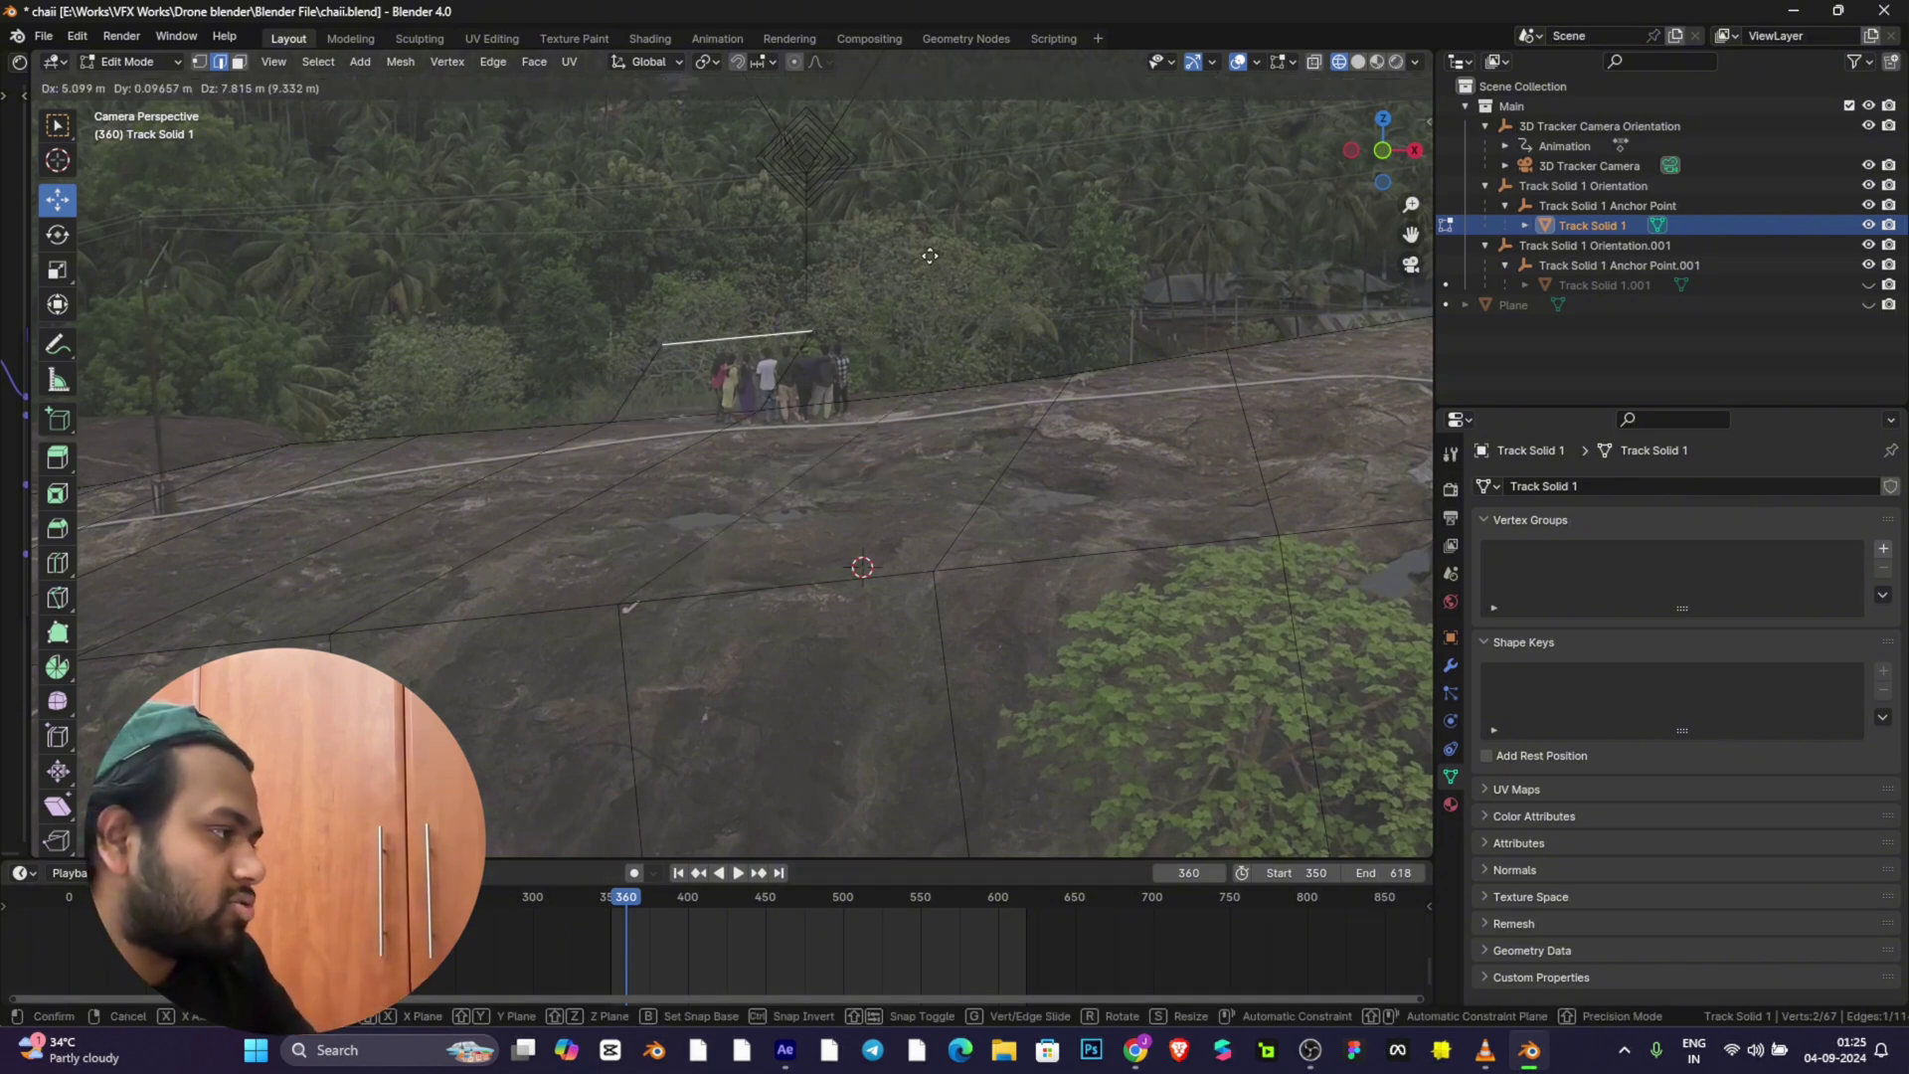
left_click(930, 256)
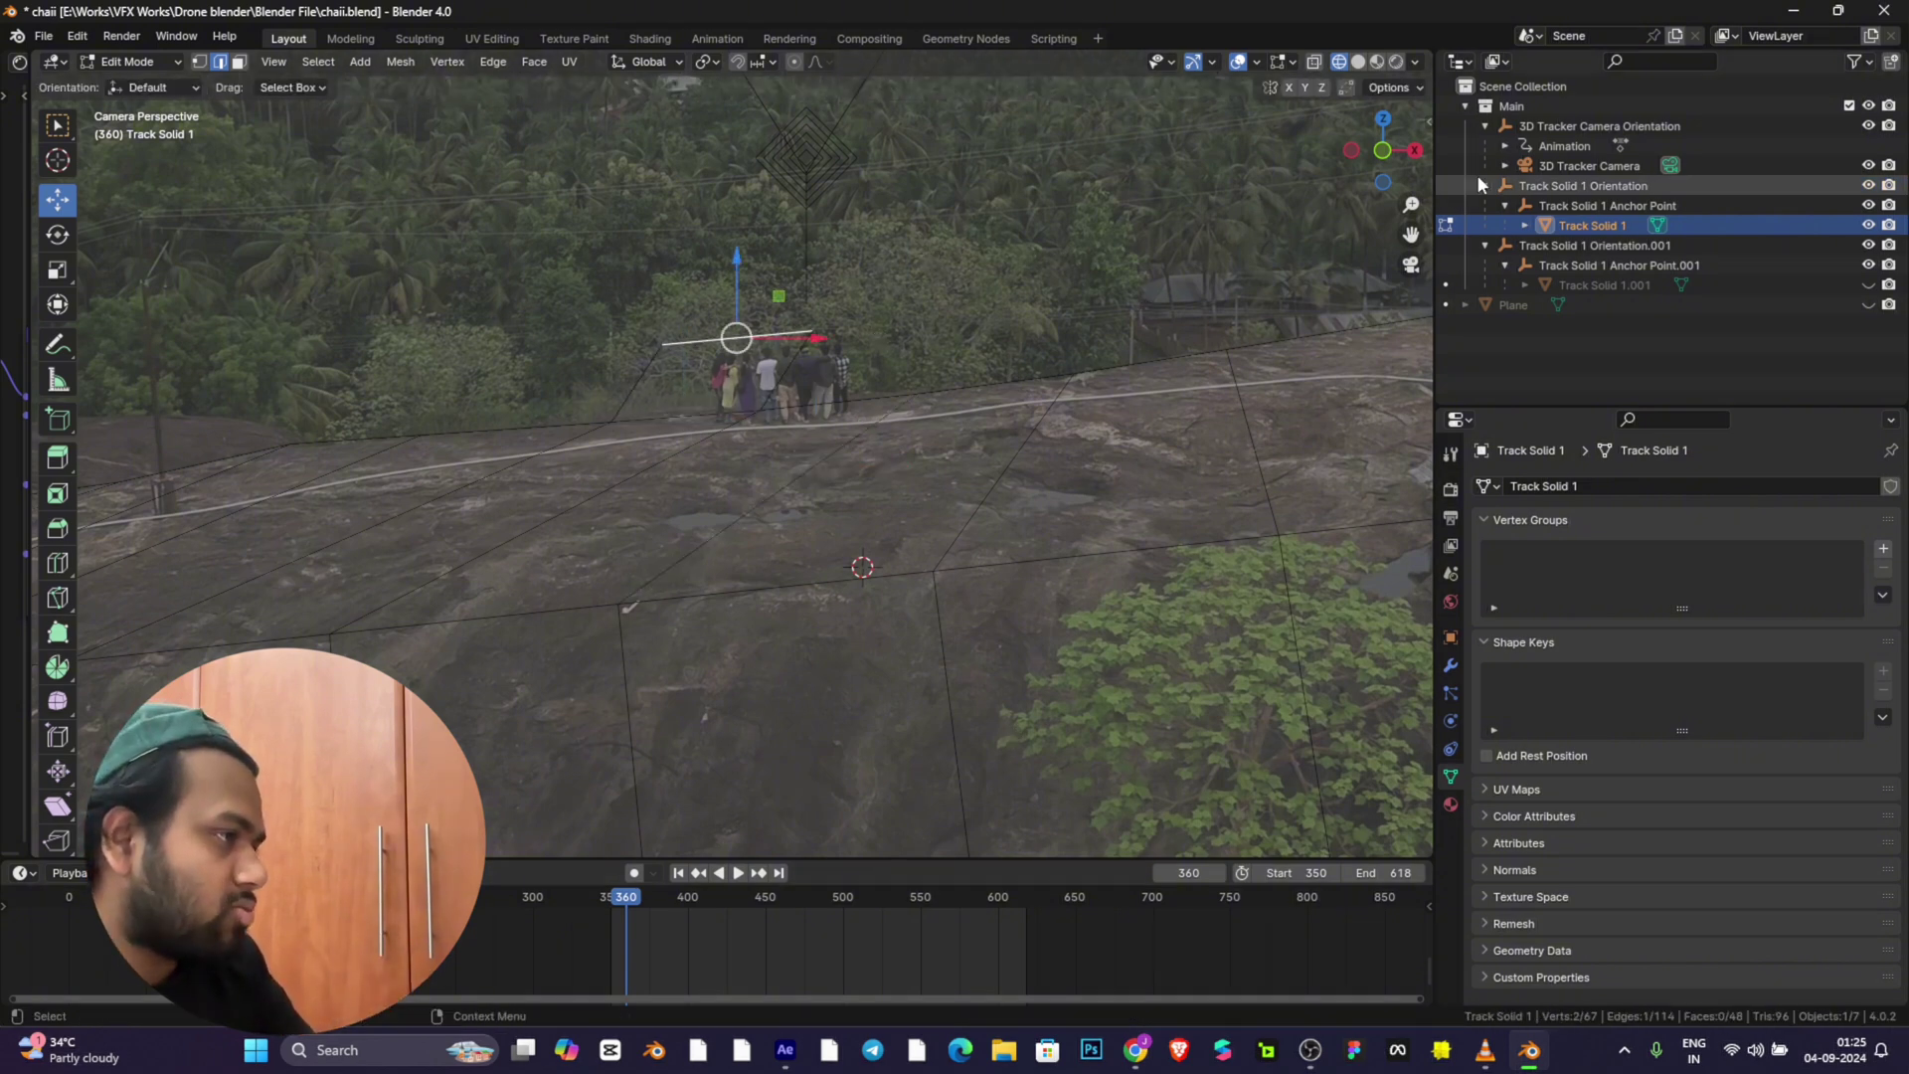
Step: Check the fit through frame 493 and lower the new geometry along Z to the terrain
left_click_drag(642, 907, 863, 905)
key("space")
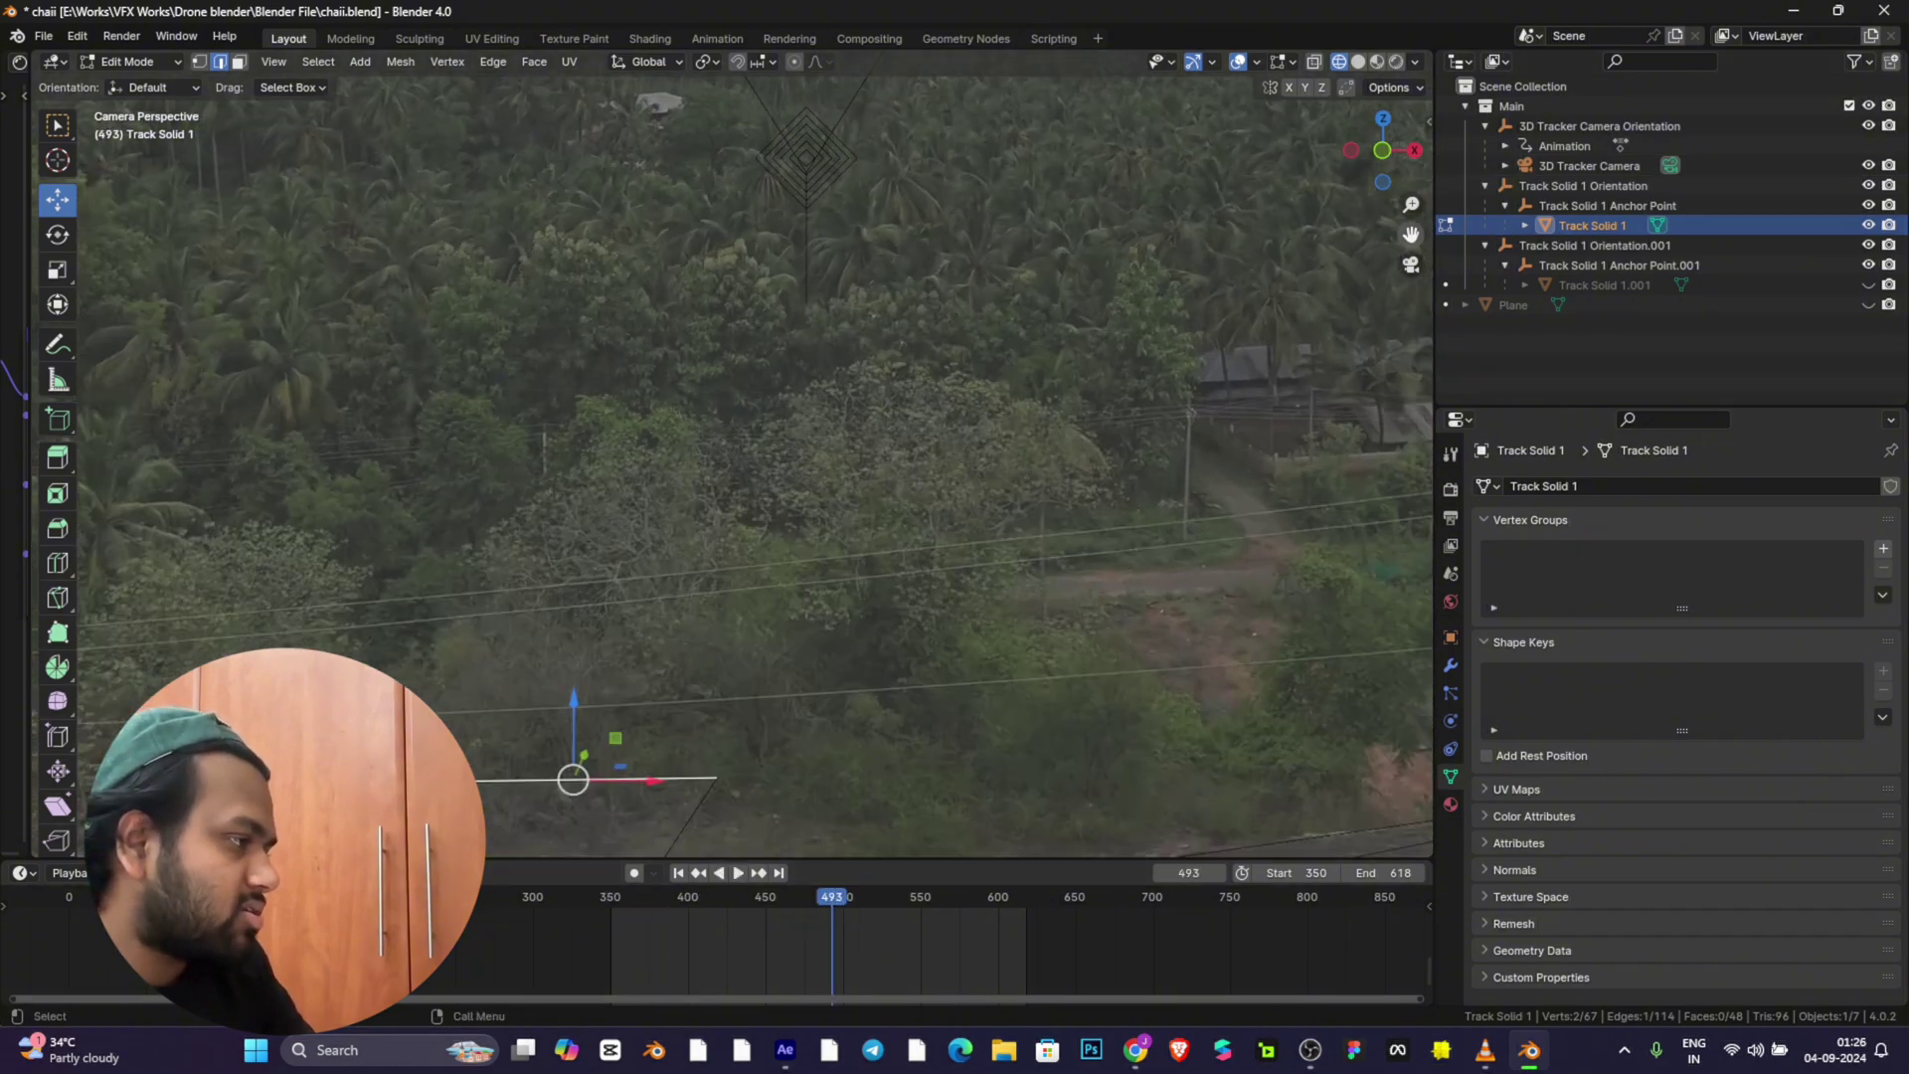
key("space")
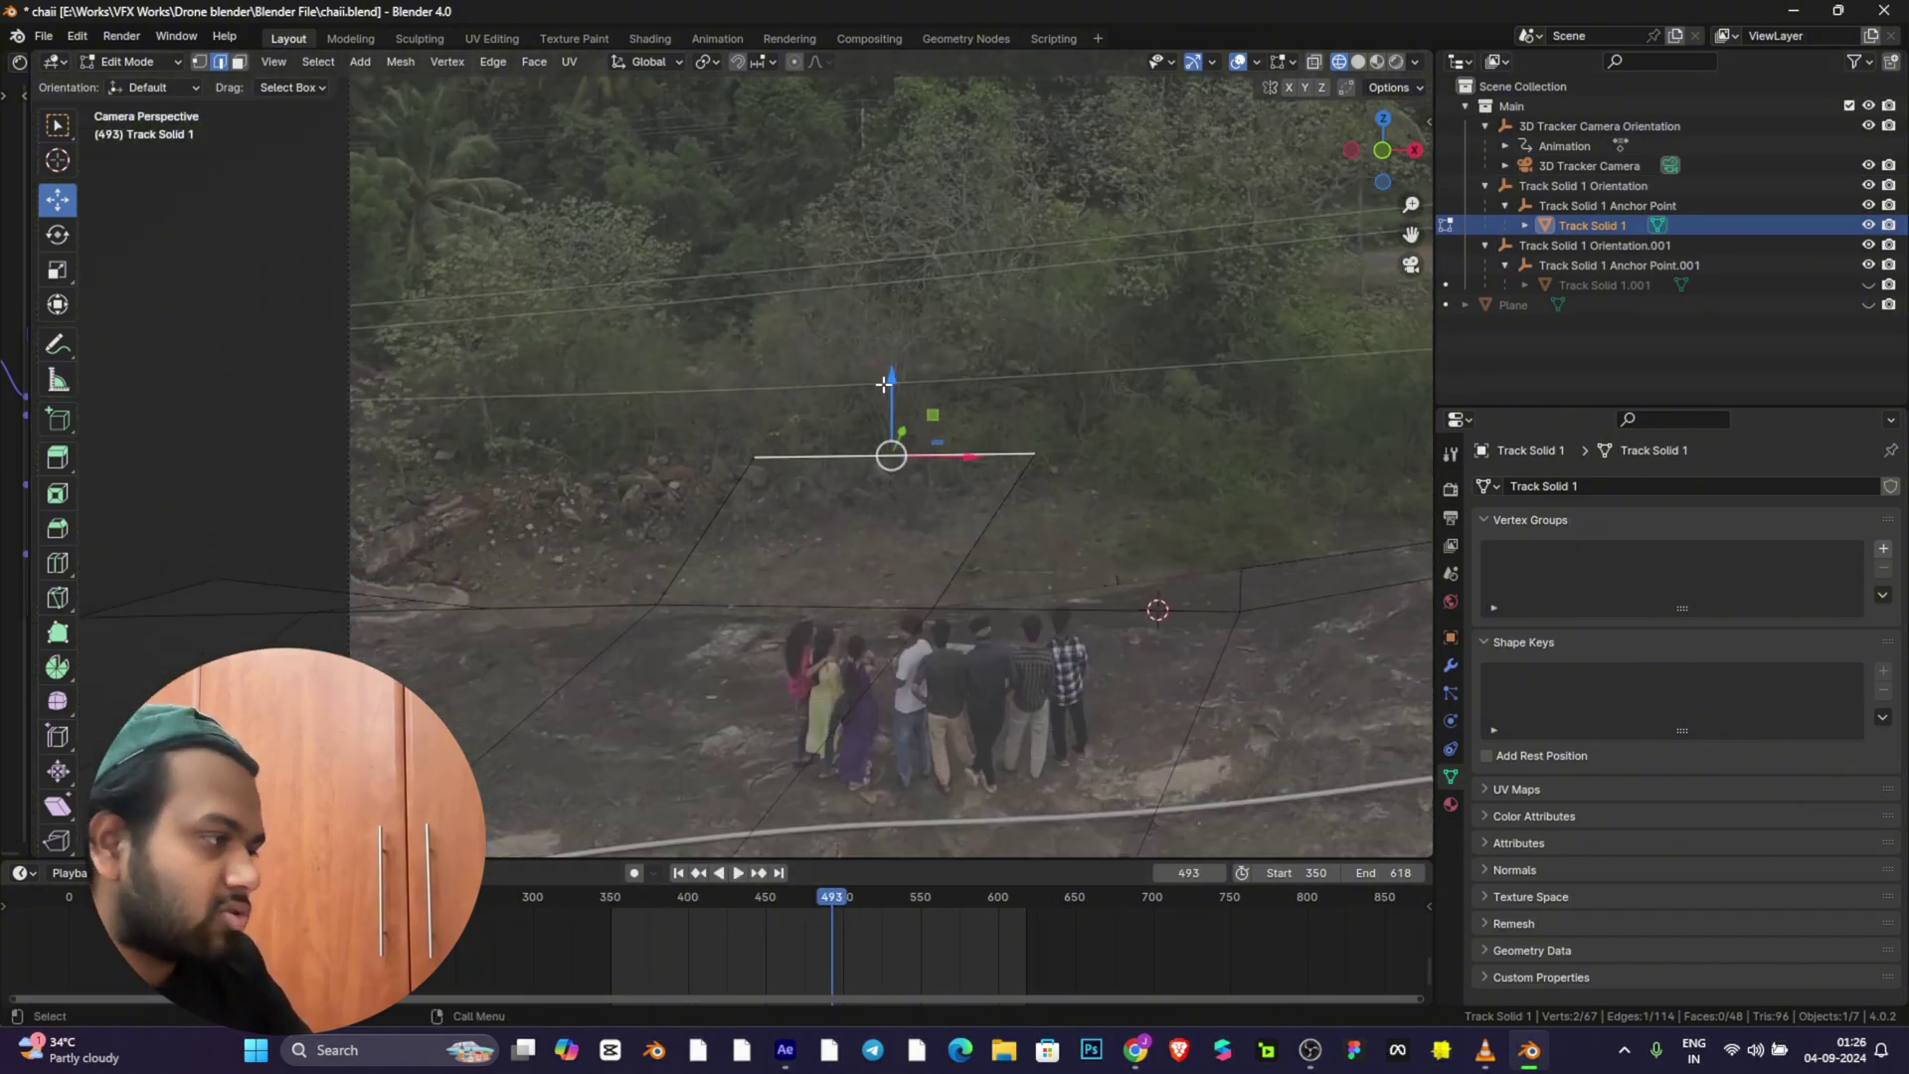
left_click_drag(884, 385, 961, 531)
mouse_move(1382, 150)
left_mouse_down()
mouse_move(1343, 177)
mouse_move(1373, 159)
left_mouse_up()
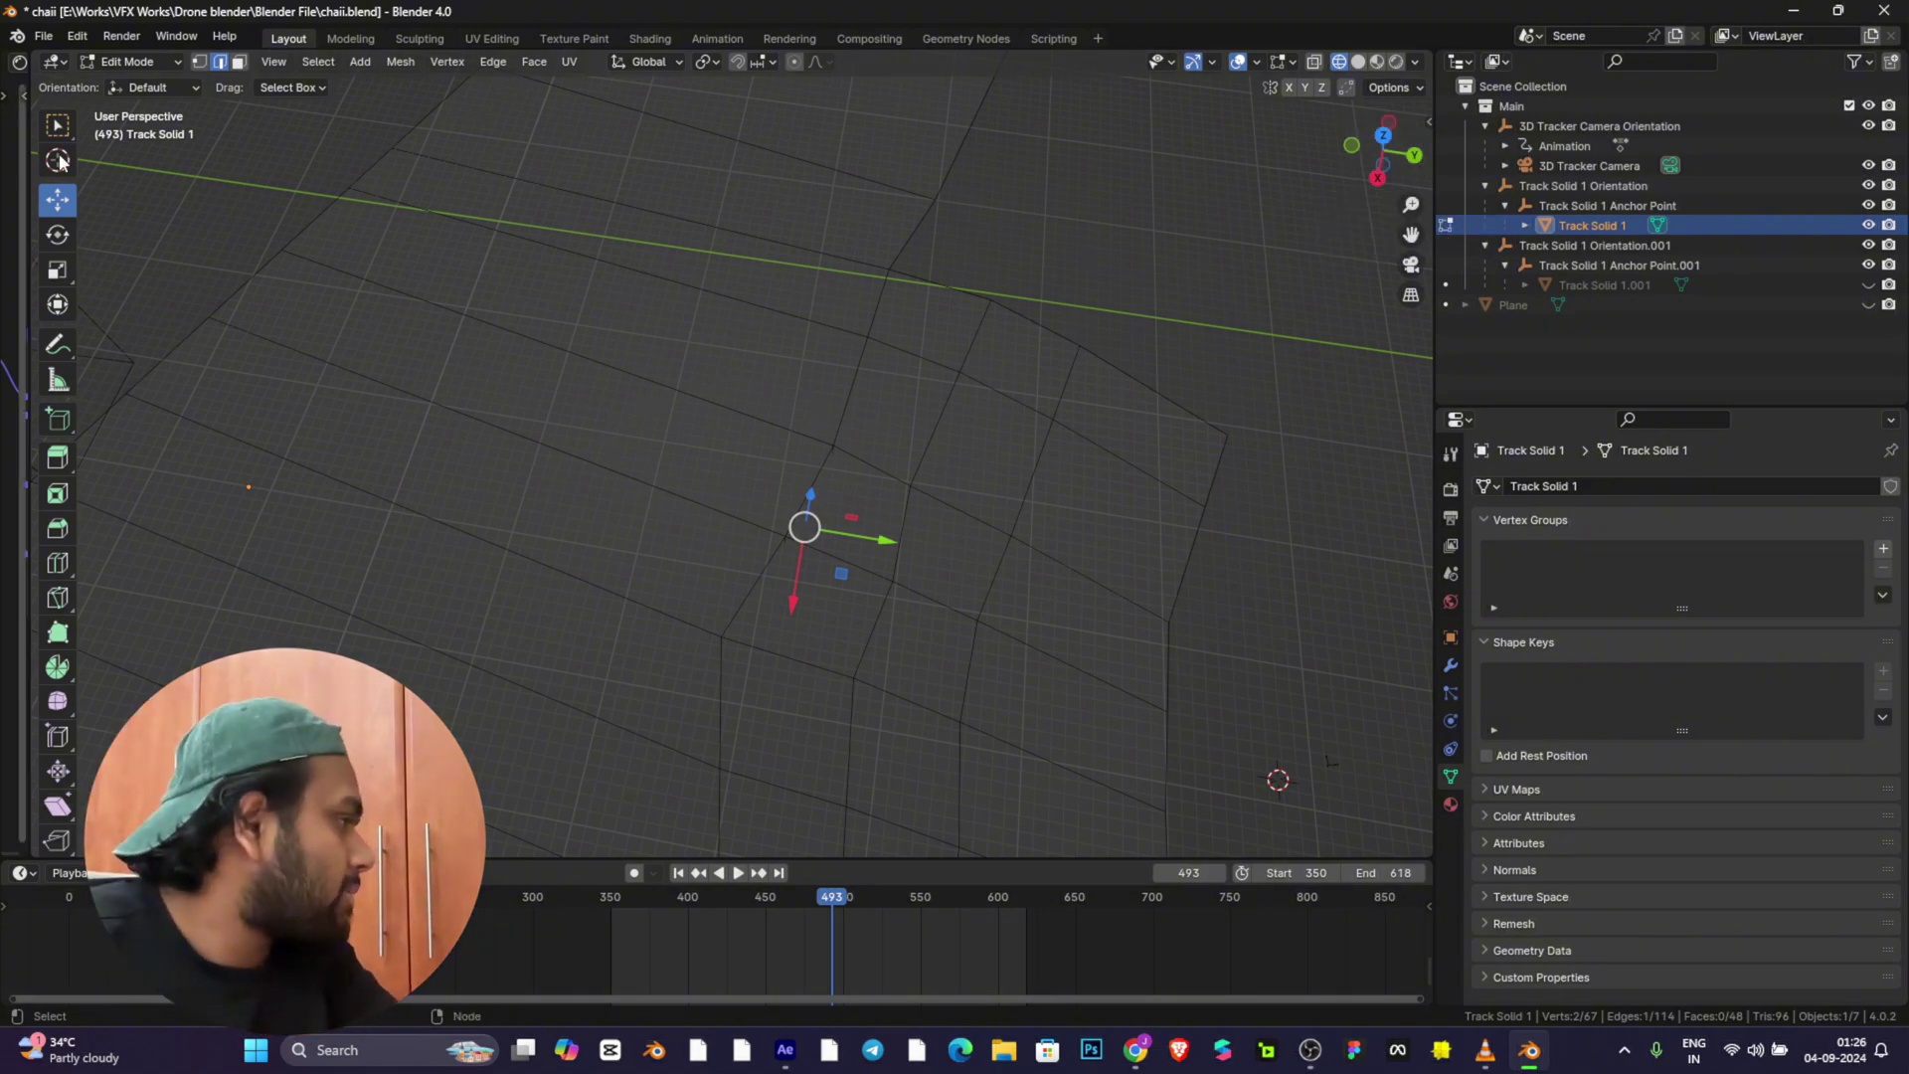
Step: Return to Object Mode and play the camera view, stopping at frame 383
left_click(129, 62)
left_click(139, 85)
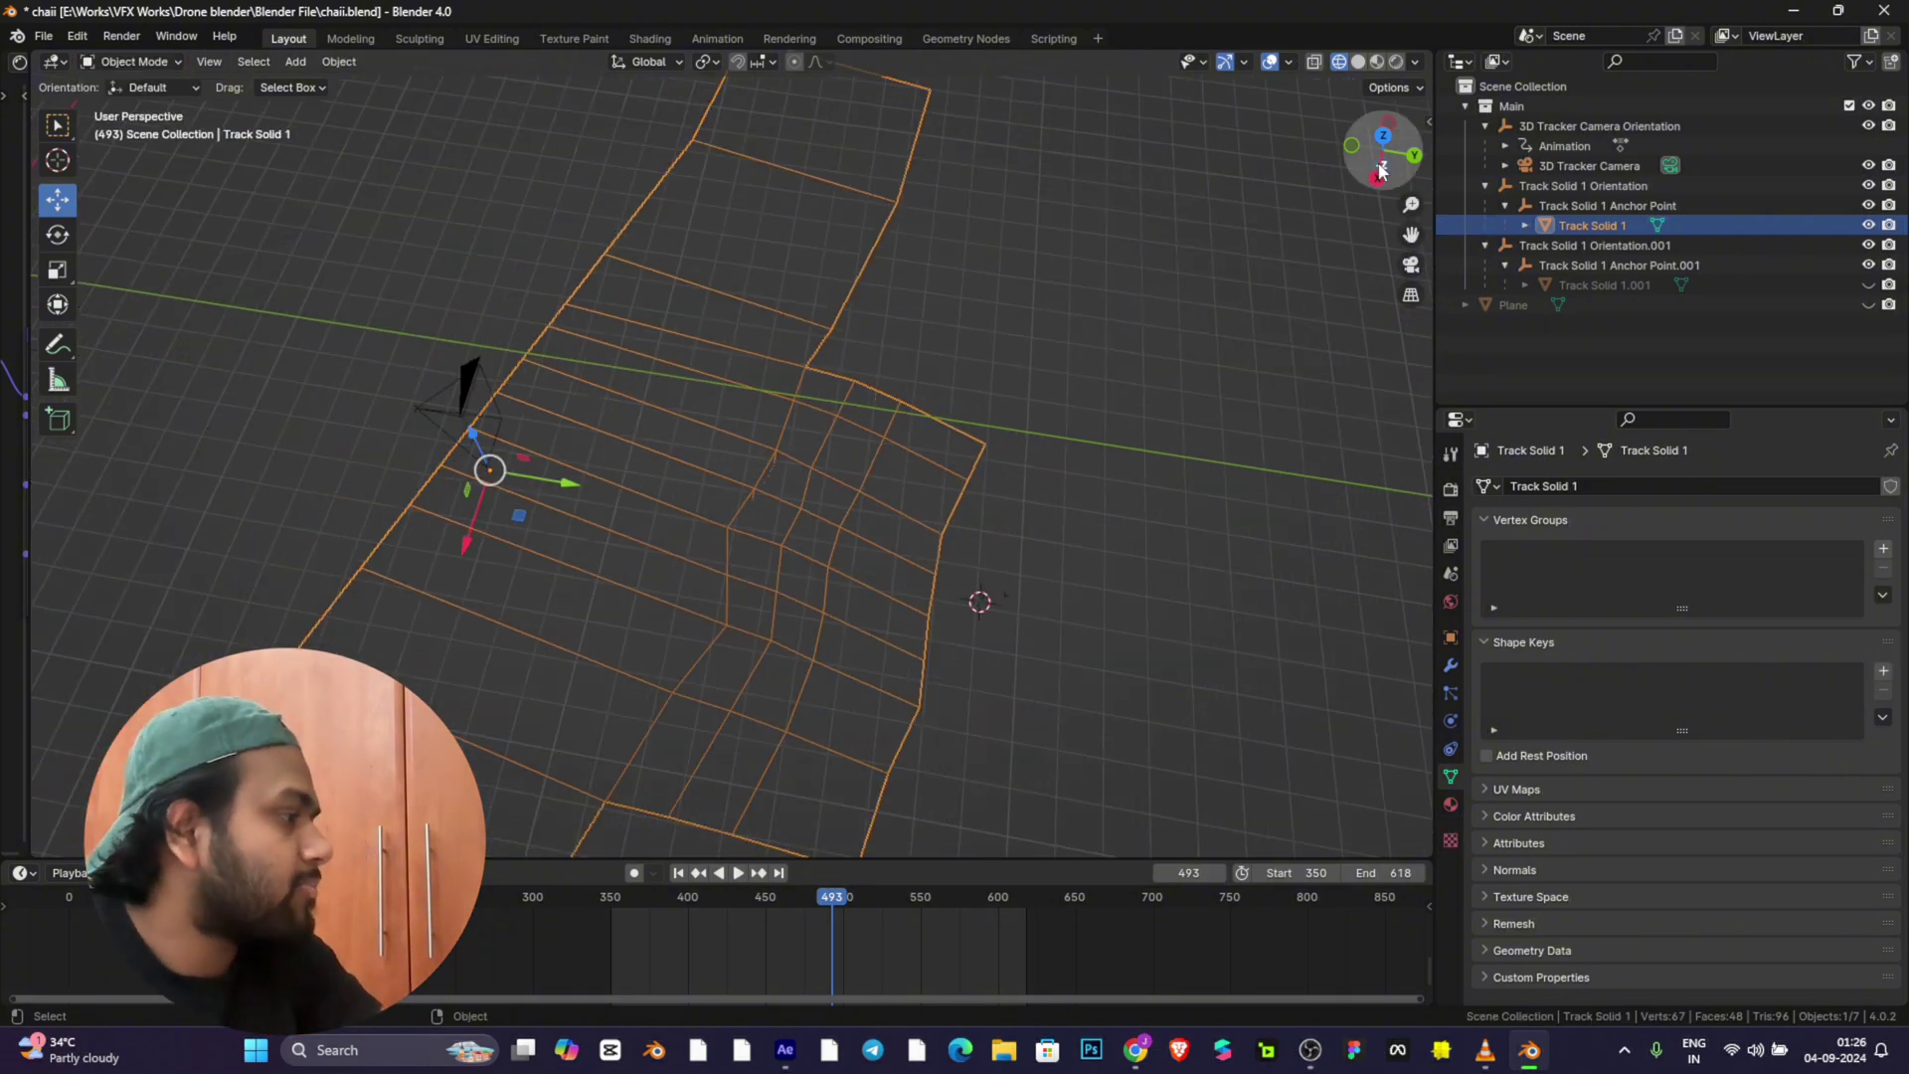
left_click_drag(1382, 149, 1406, 267)
left_click(1410, 266)
scroll(833, 899, "down", 1)
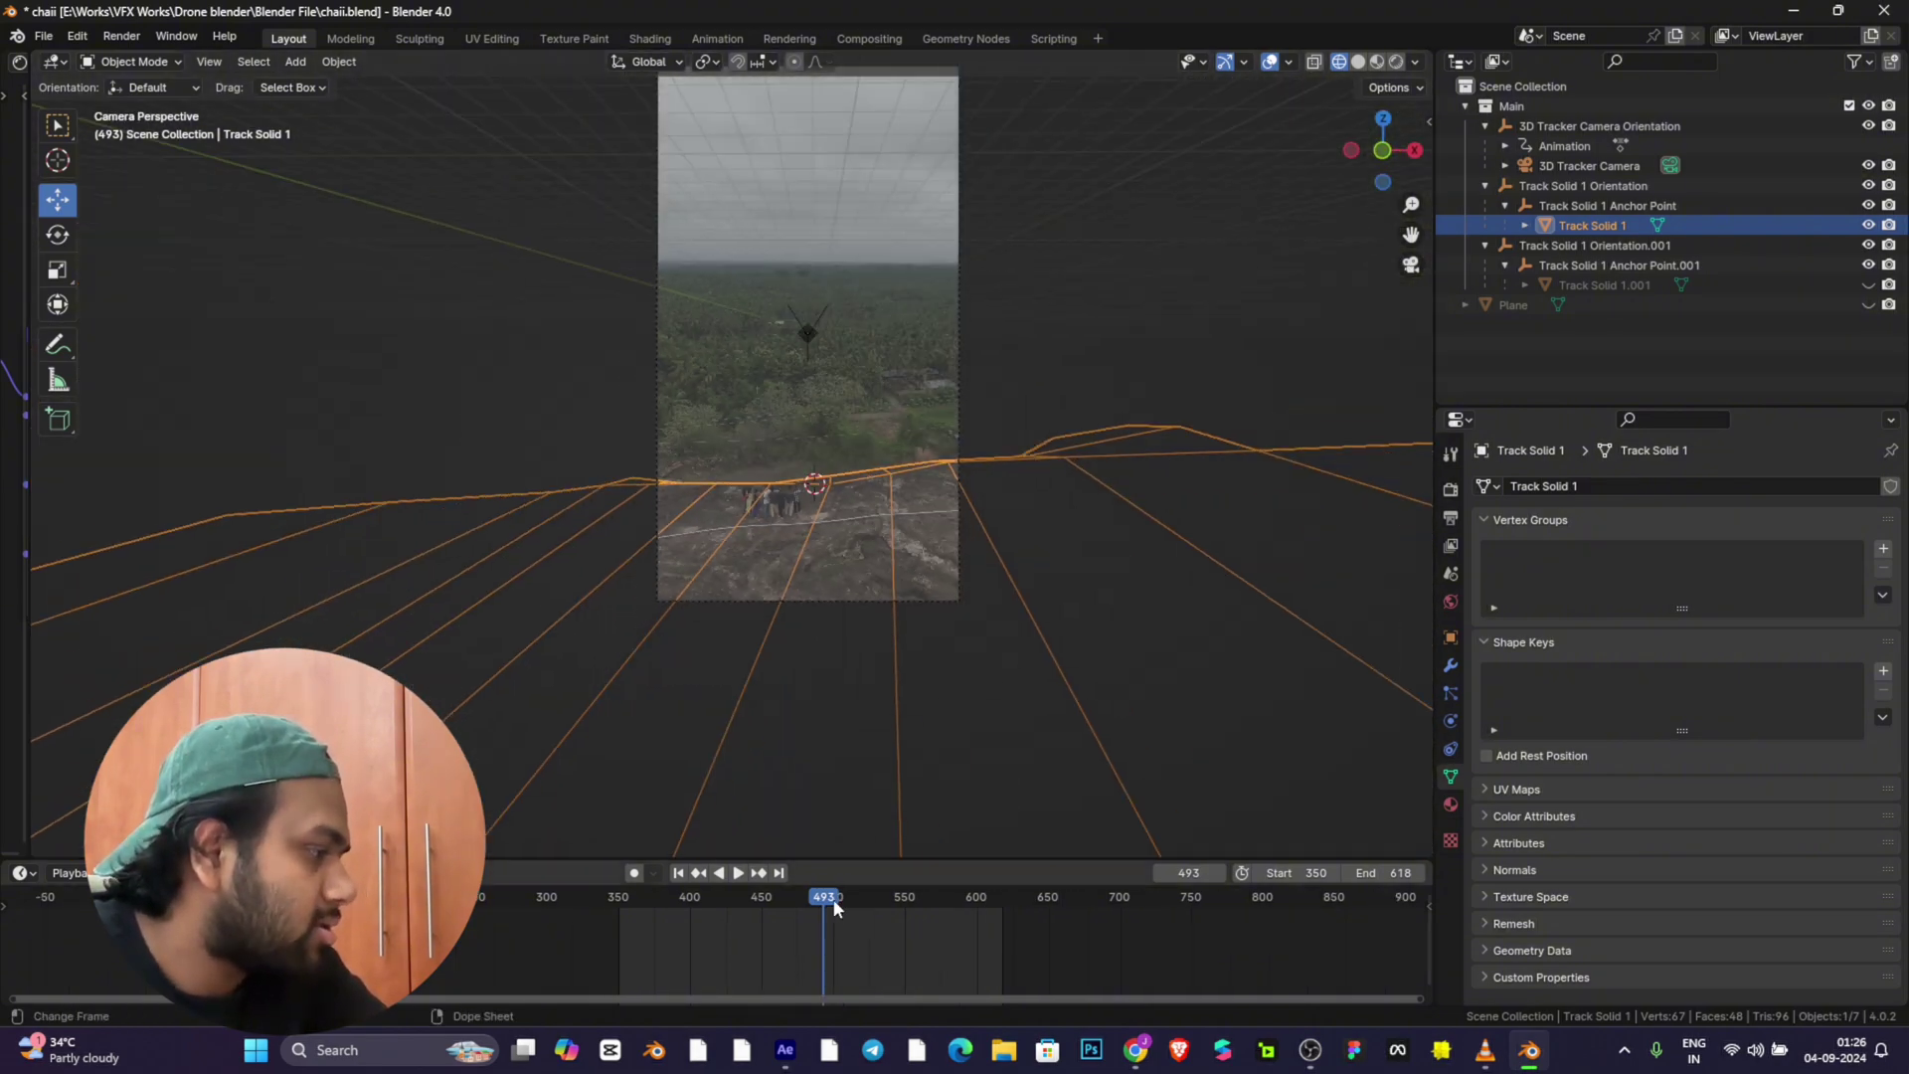
key("space")
left_click(684, 899)
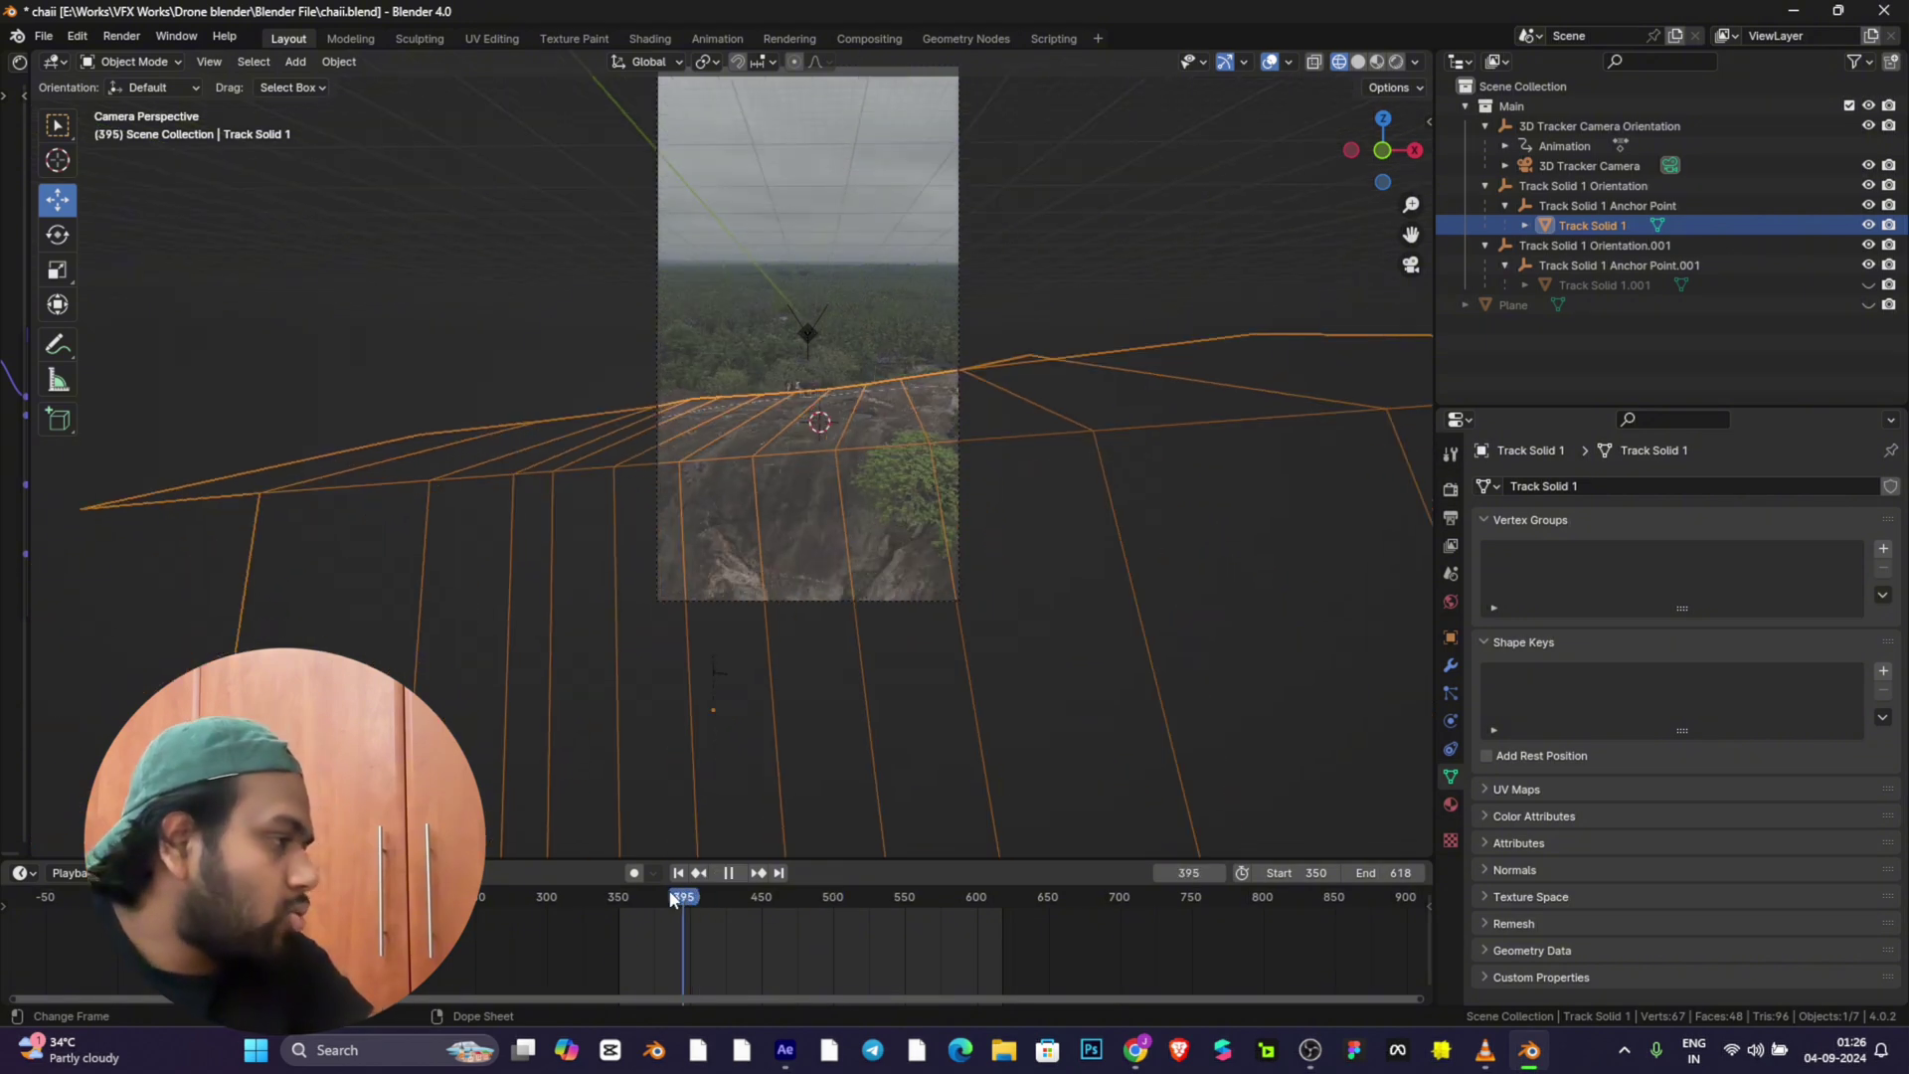
key("Escape")
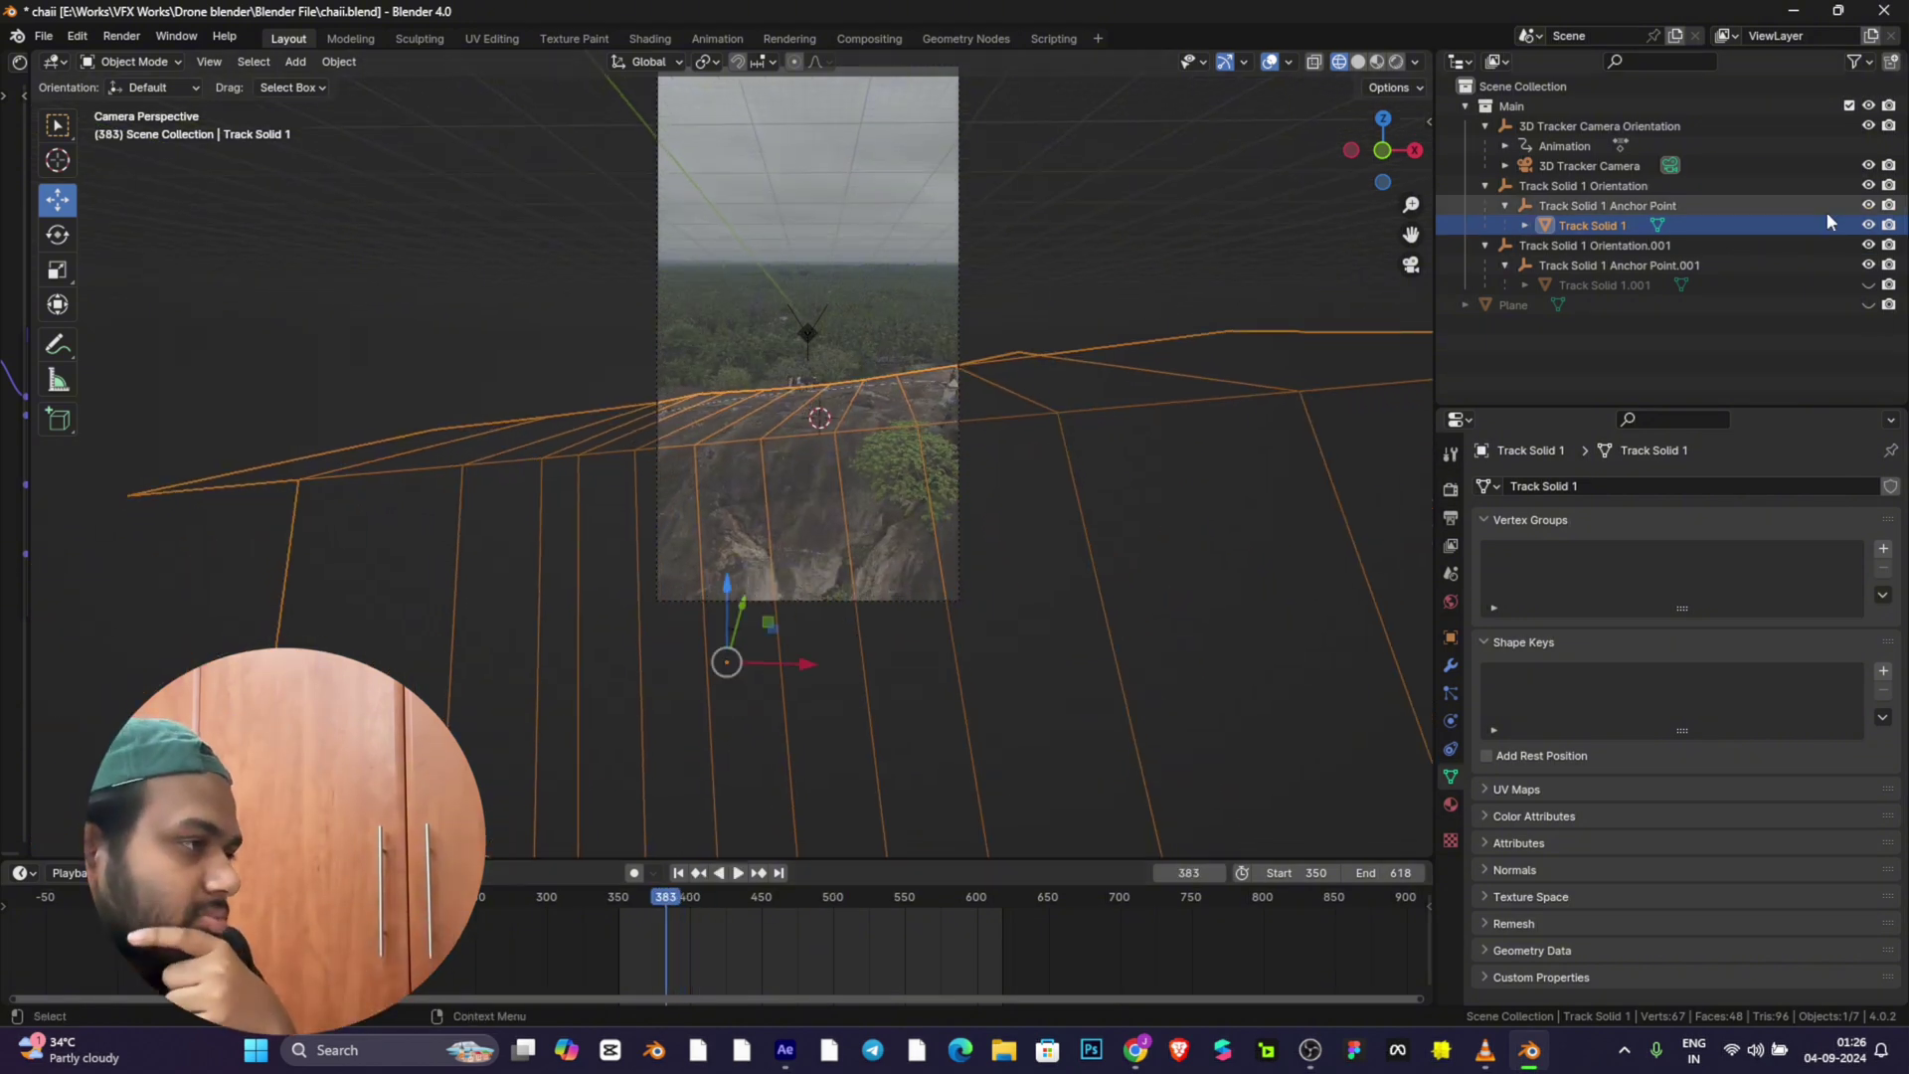
Step: Unhide Track Solid 1.001, reselect Track Solid 1, and toggle X-ray on and off
left_click(1868, 284)
left_click(1603, 282)
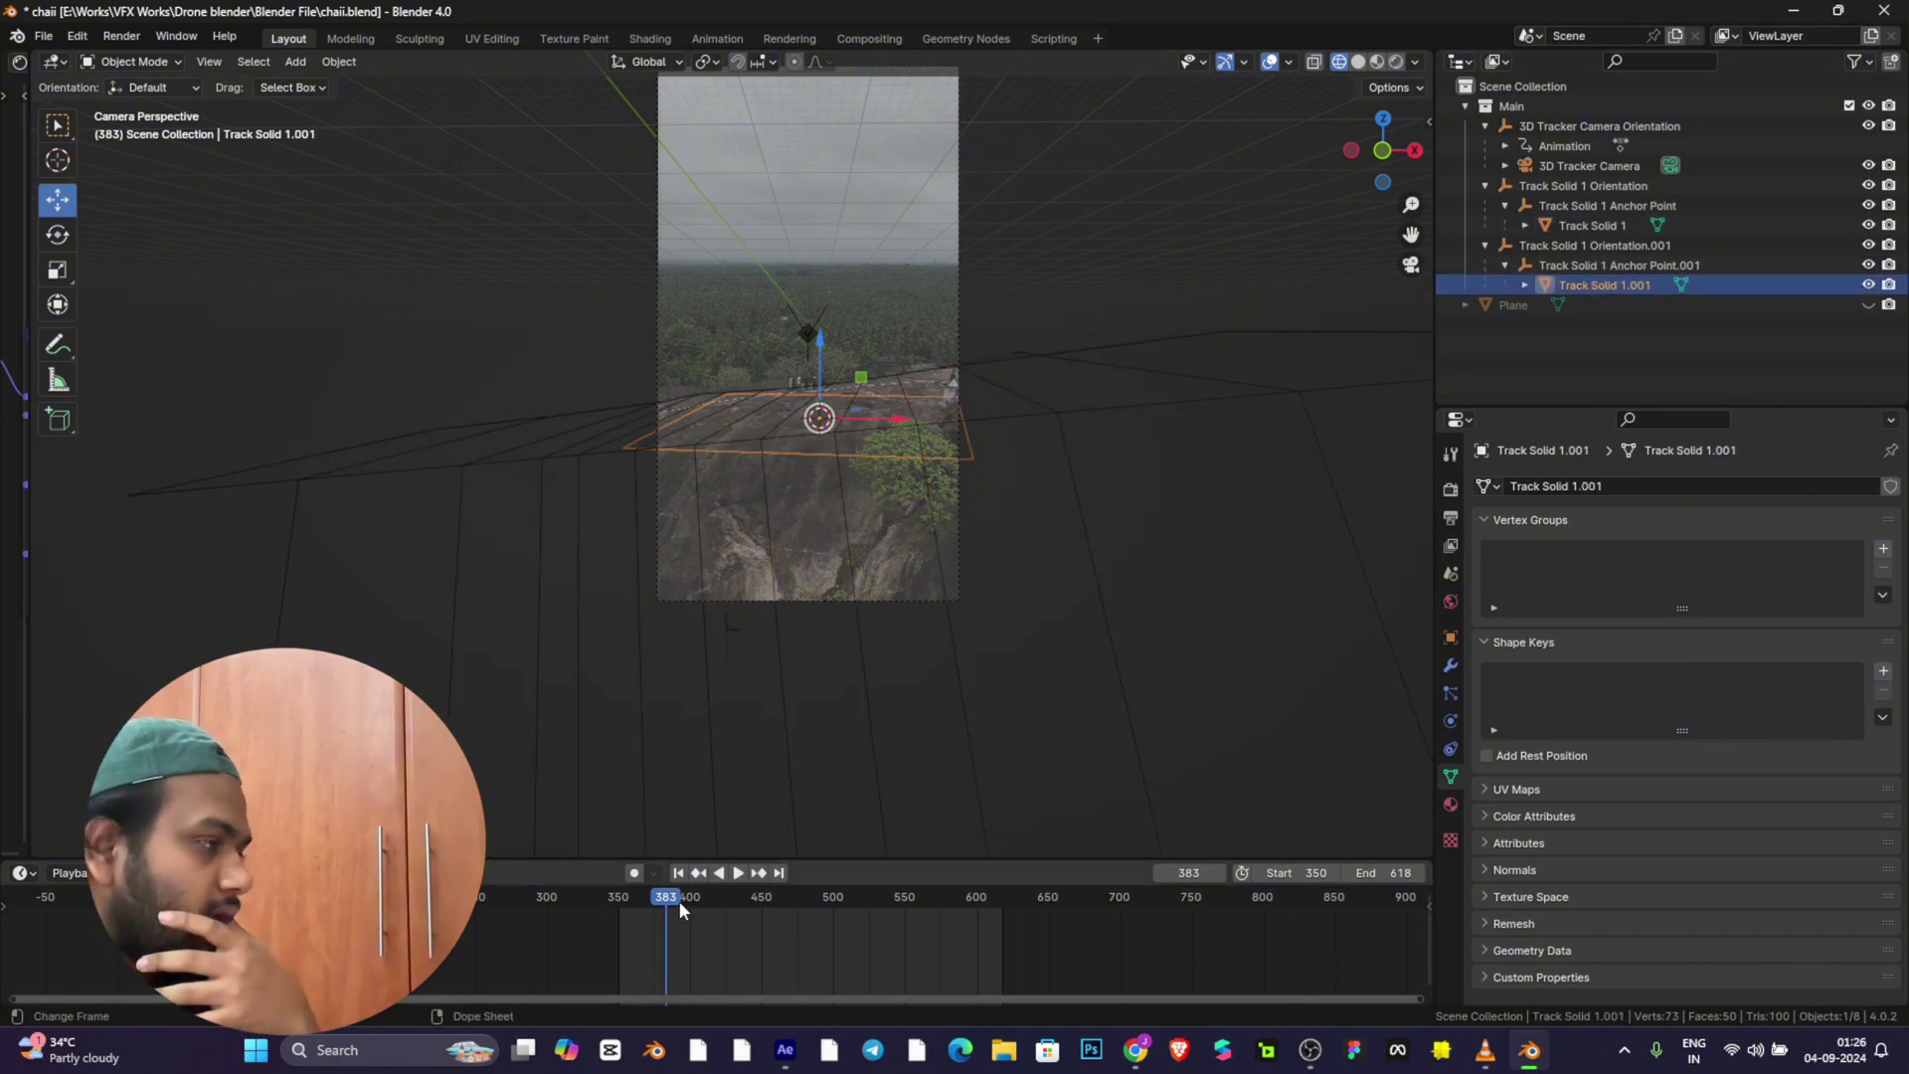
left_click(1024, 413)
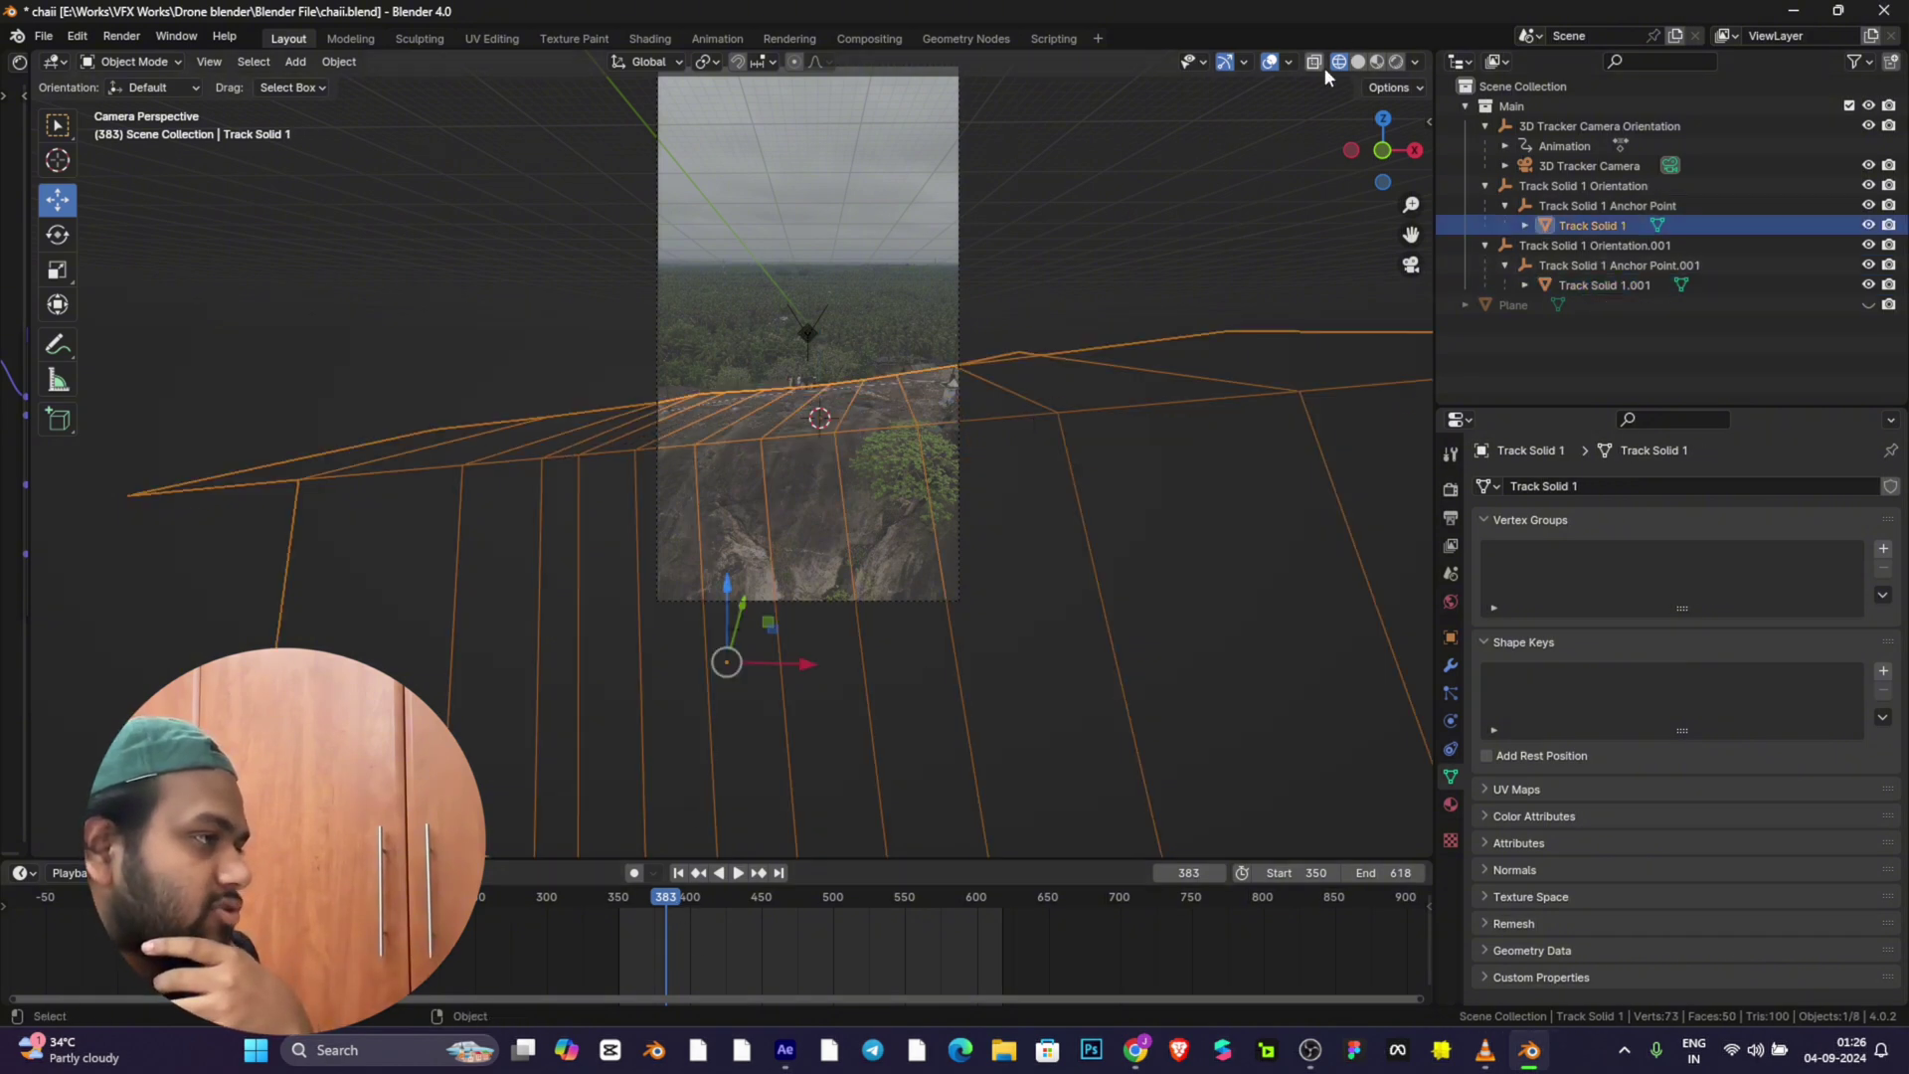
left_click(1317, 66)
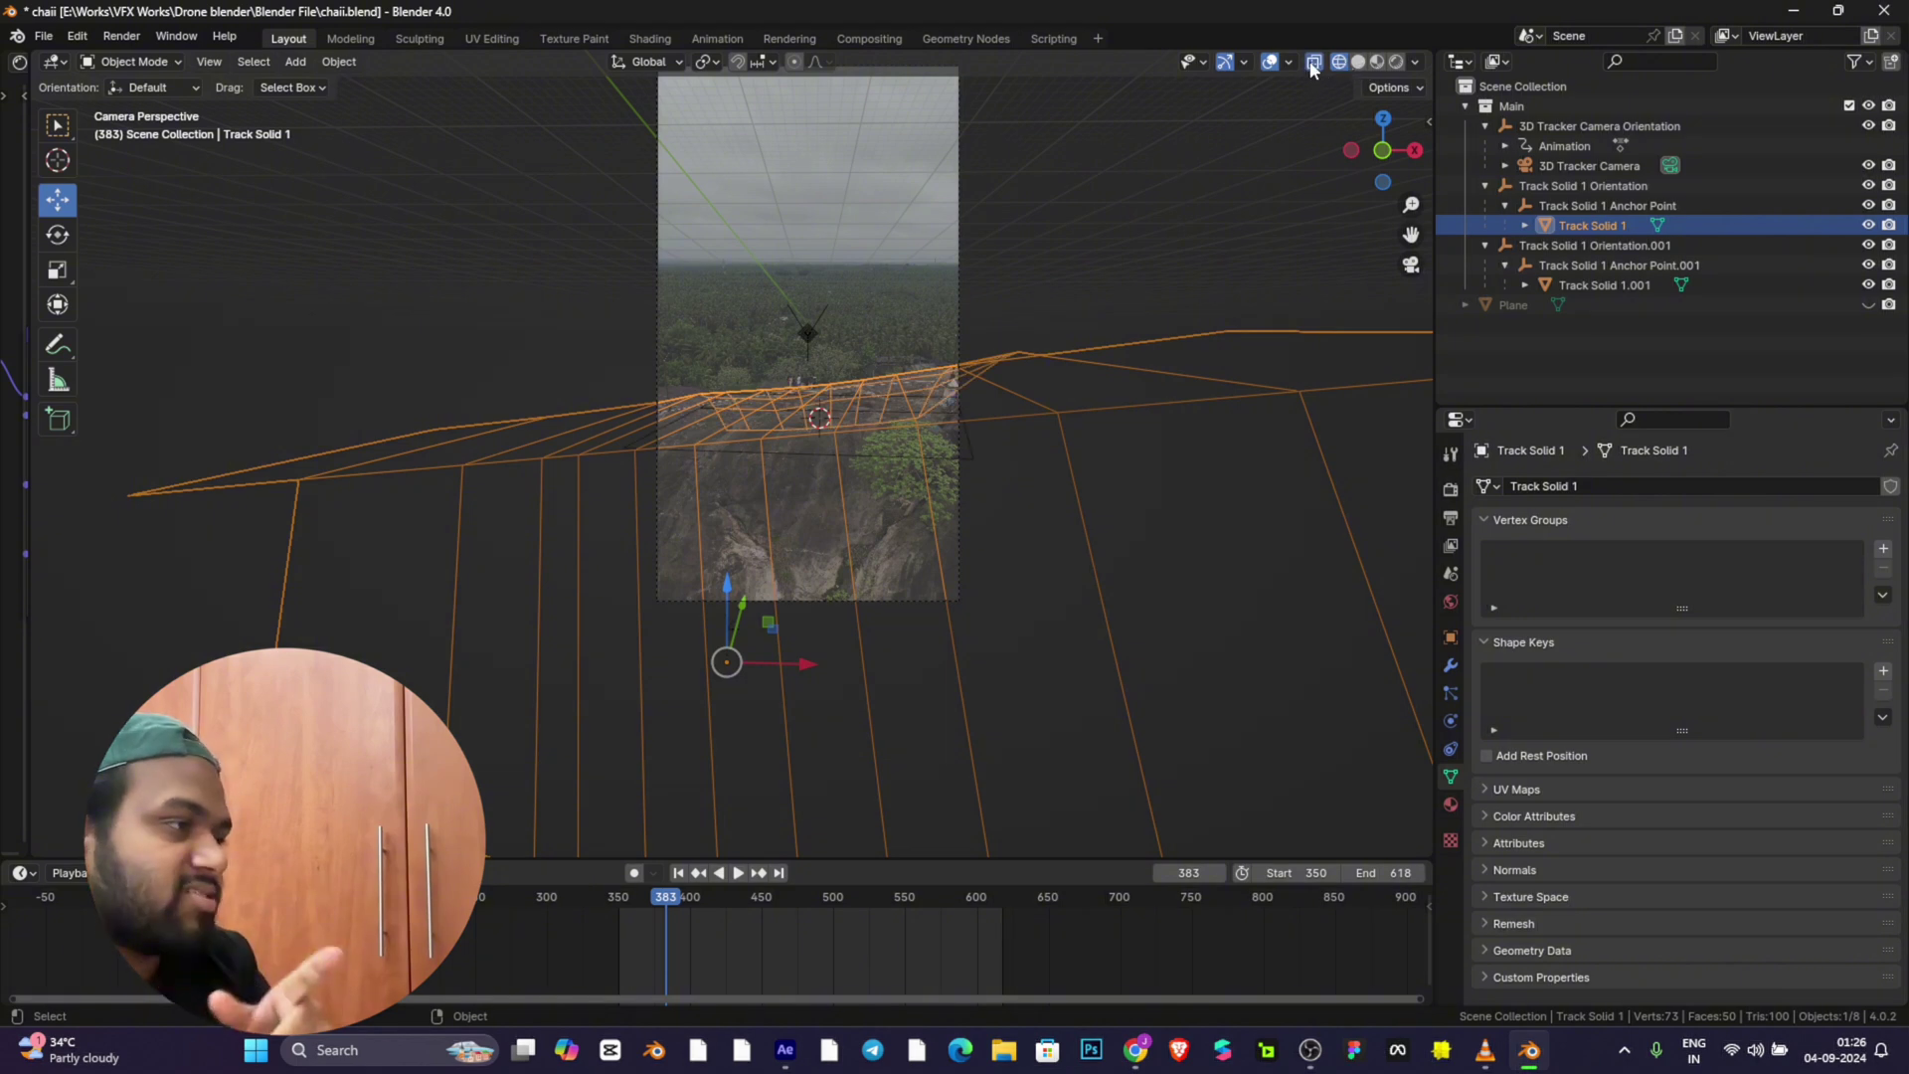
left_click(1313, 65)
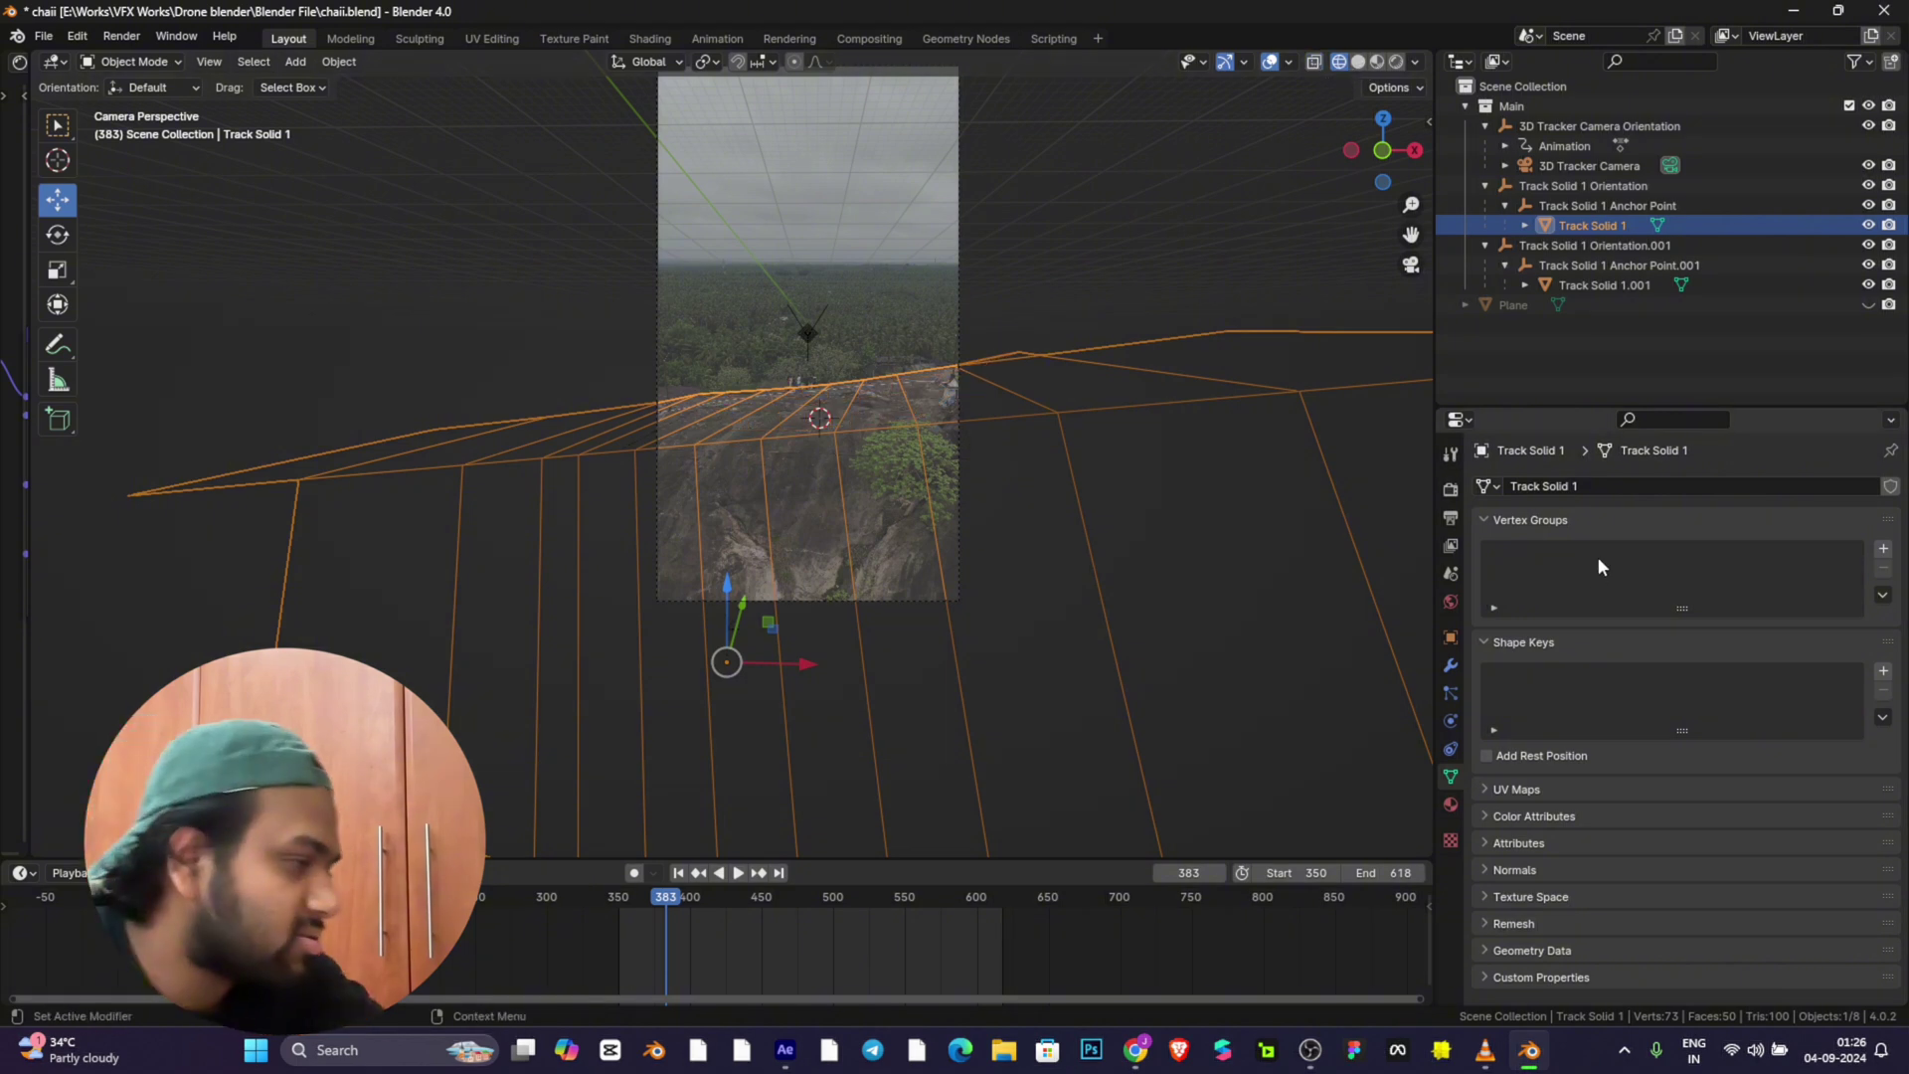
Step: Switch to Rendered shading and tick Shadow Catcher under Track Solid 1's Visibility properties
left_click(1451, 639)
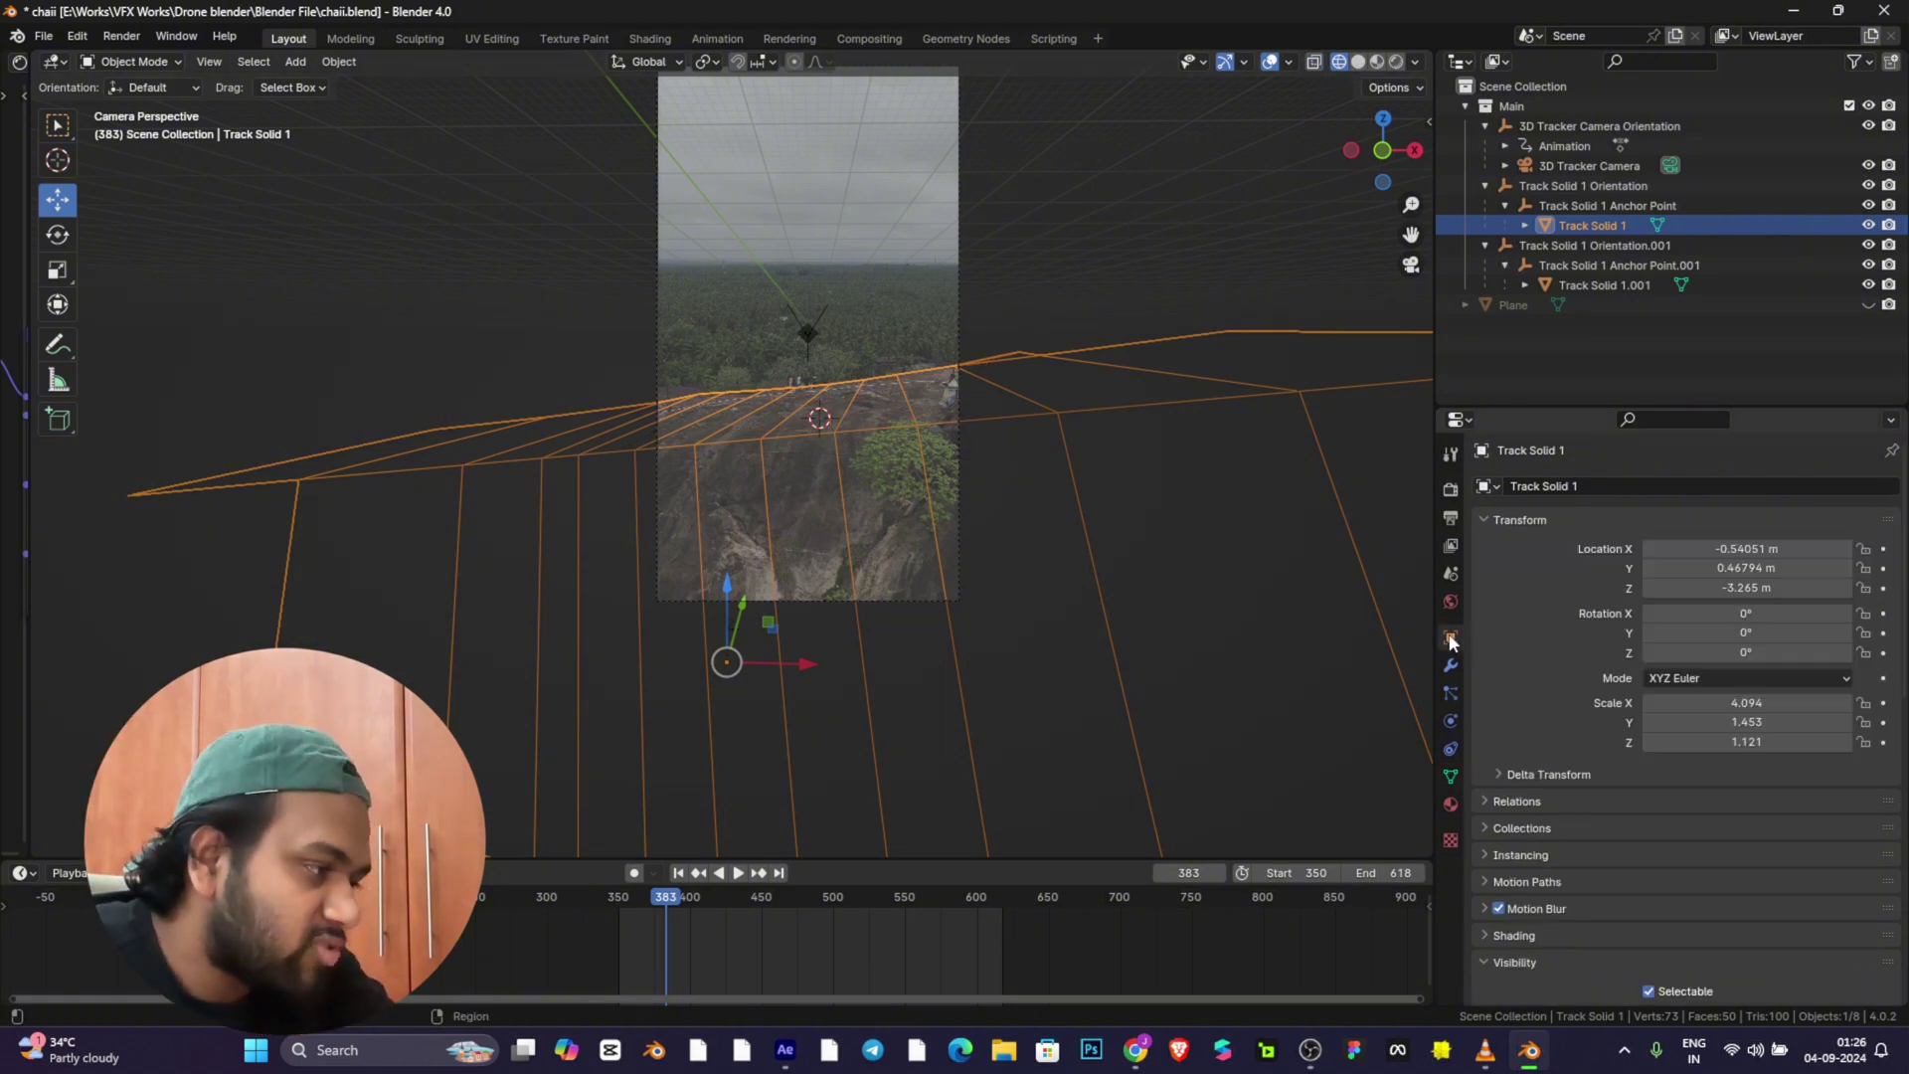
scroll(1581, 796, "down", 7)
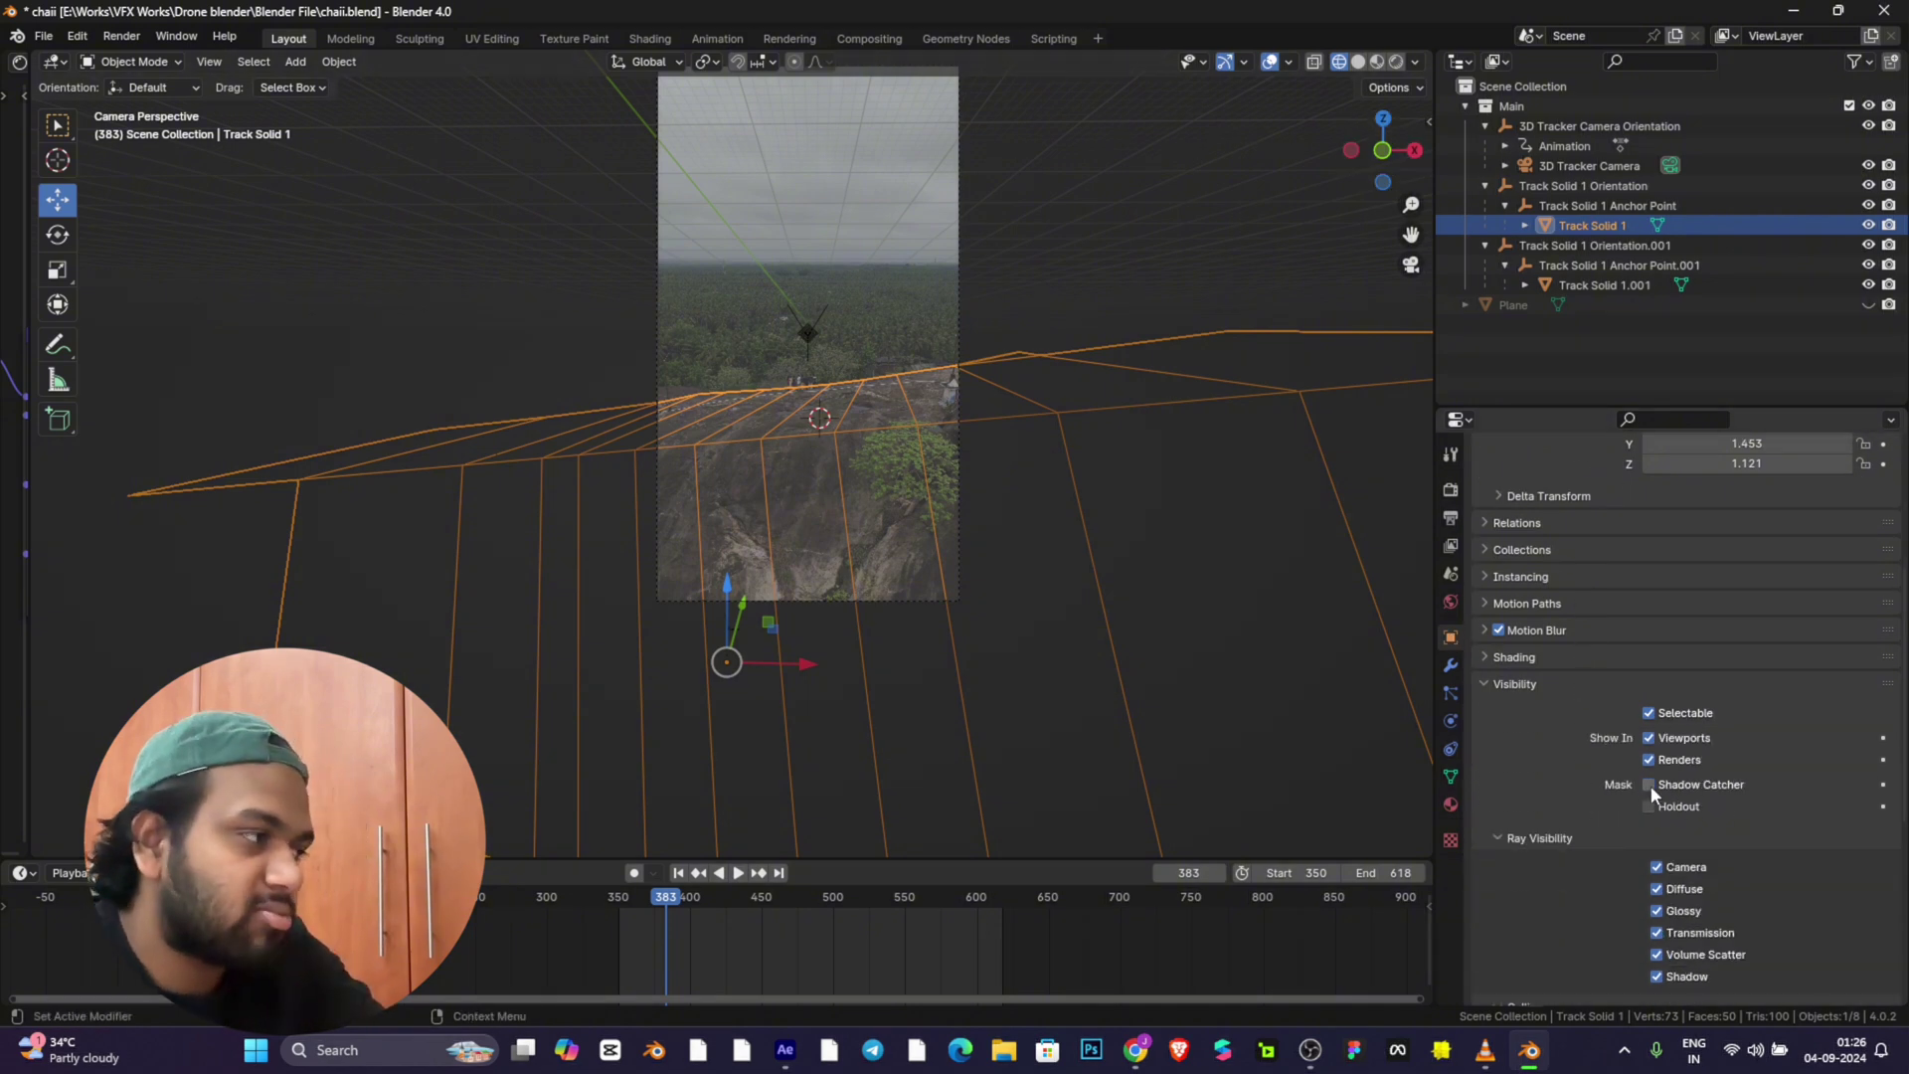
left_click(1396, 62)
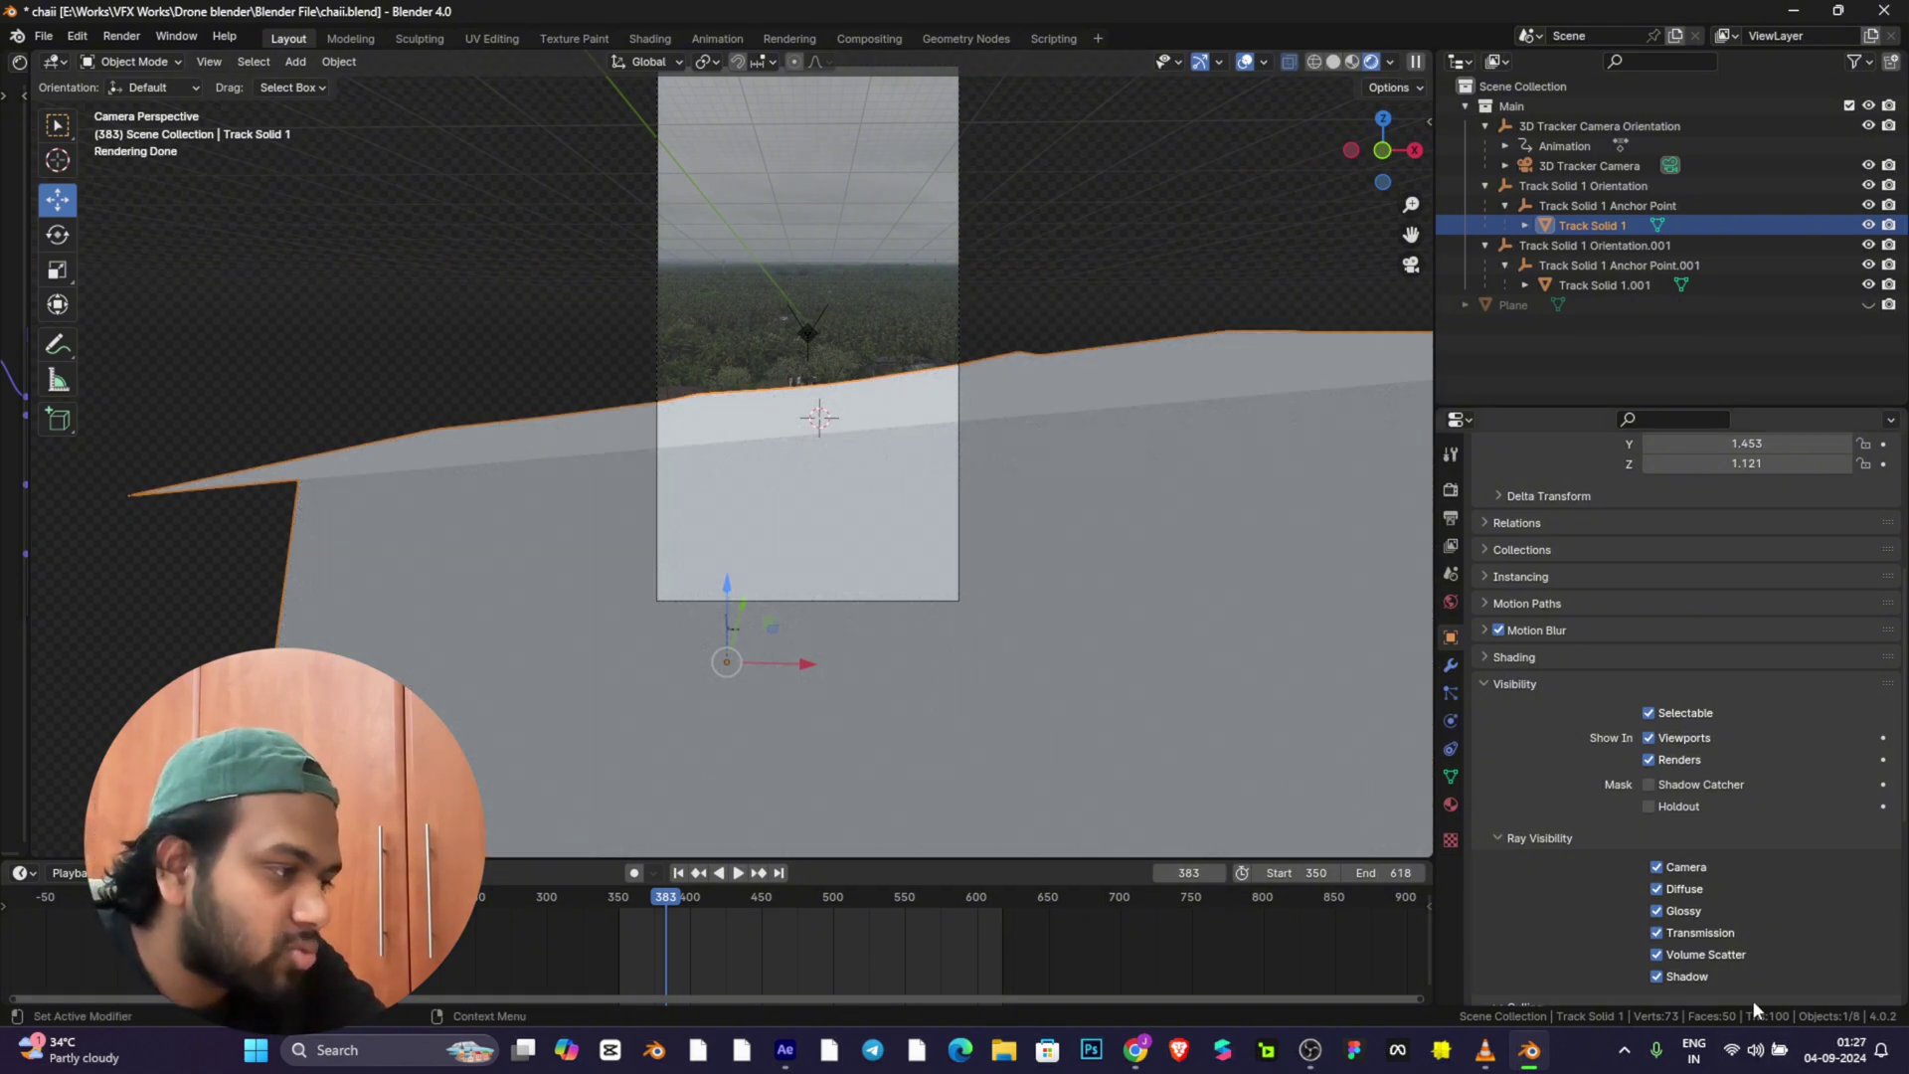
left_click(1649, 782)
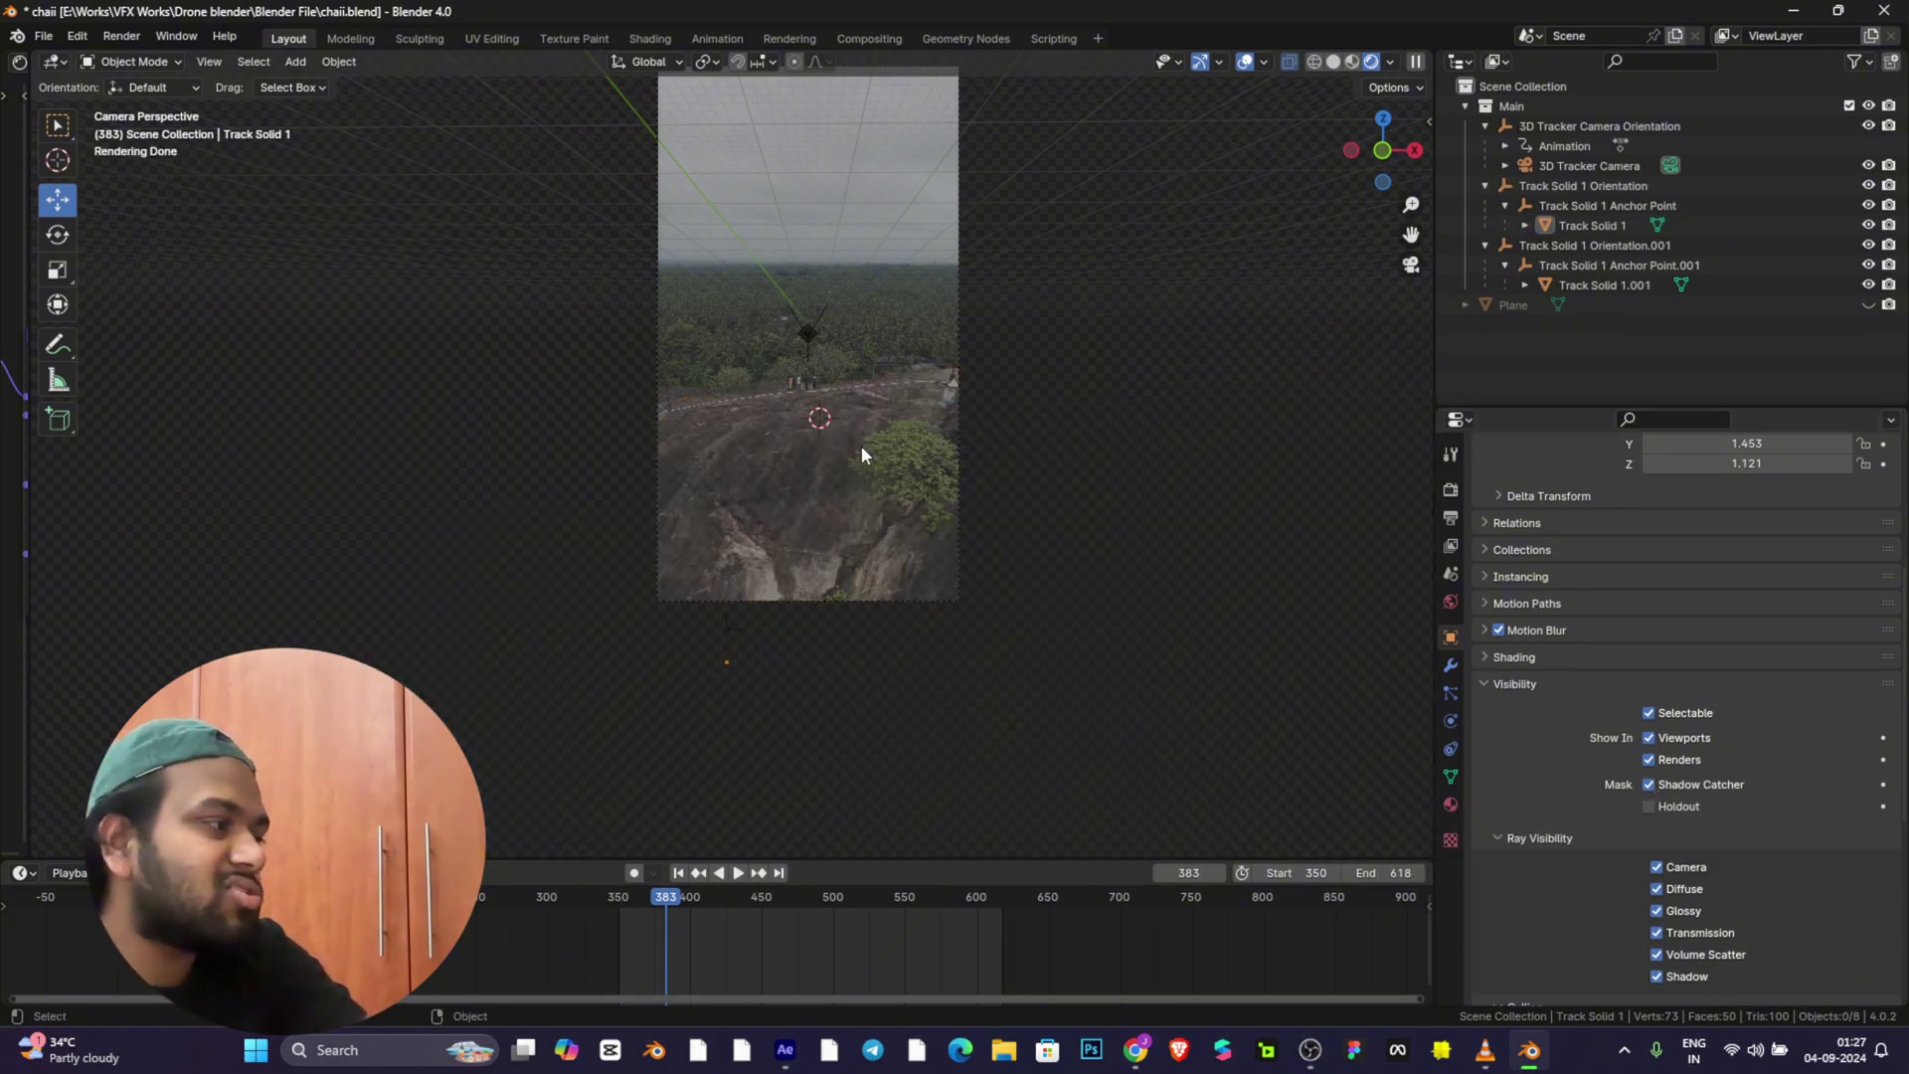
scroll(863, 448, "up", 4)
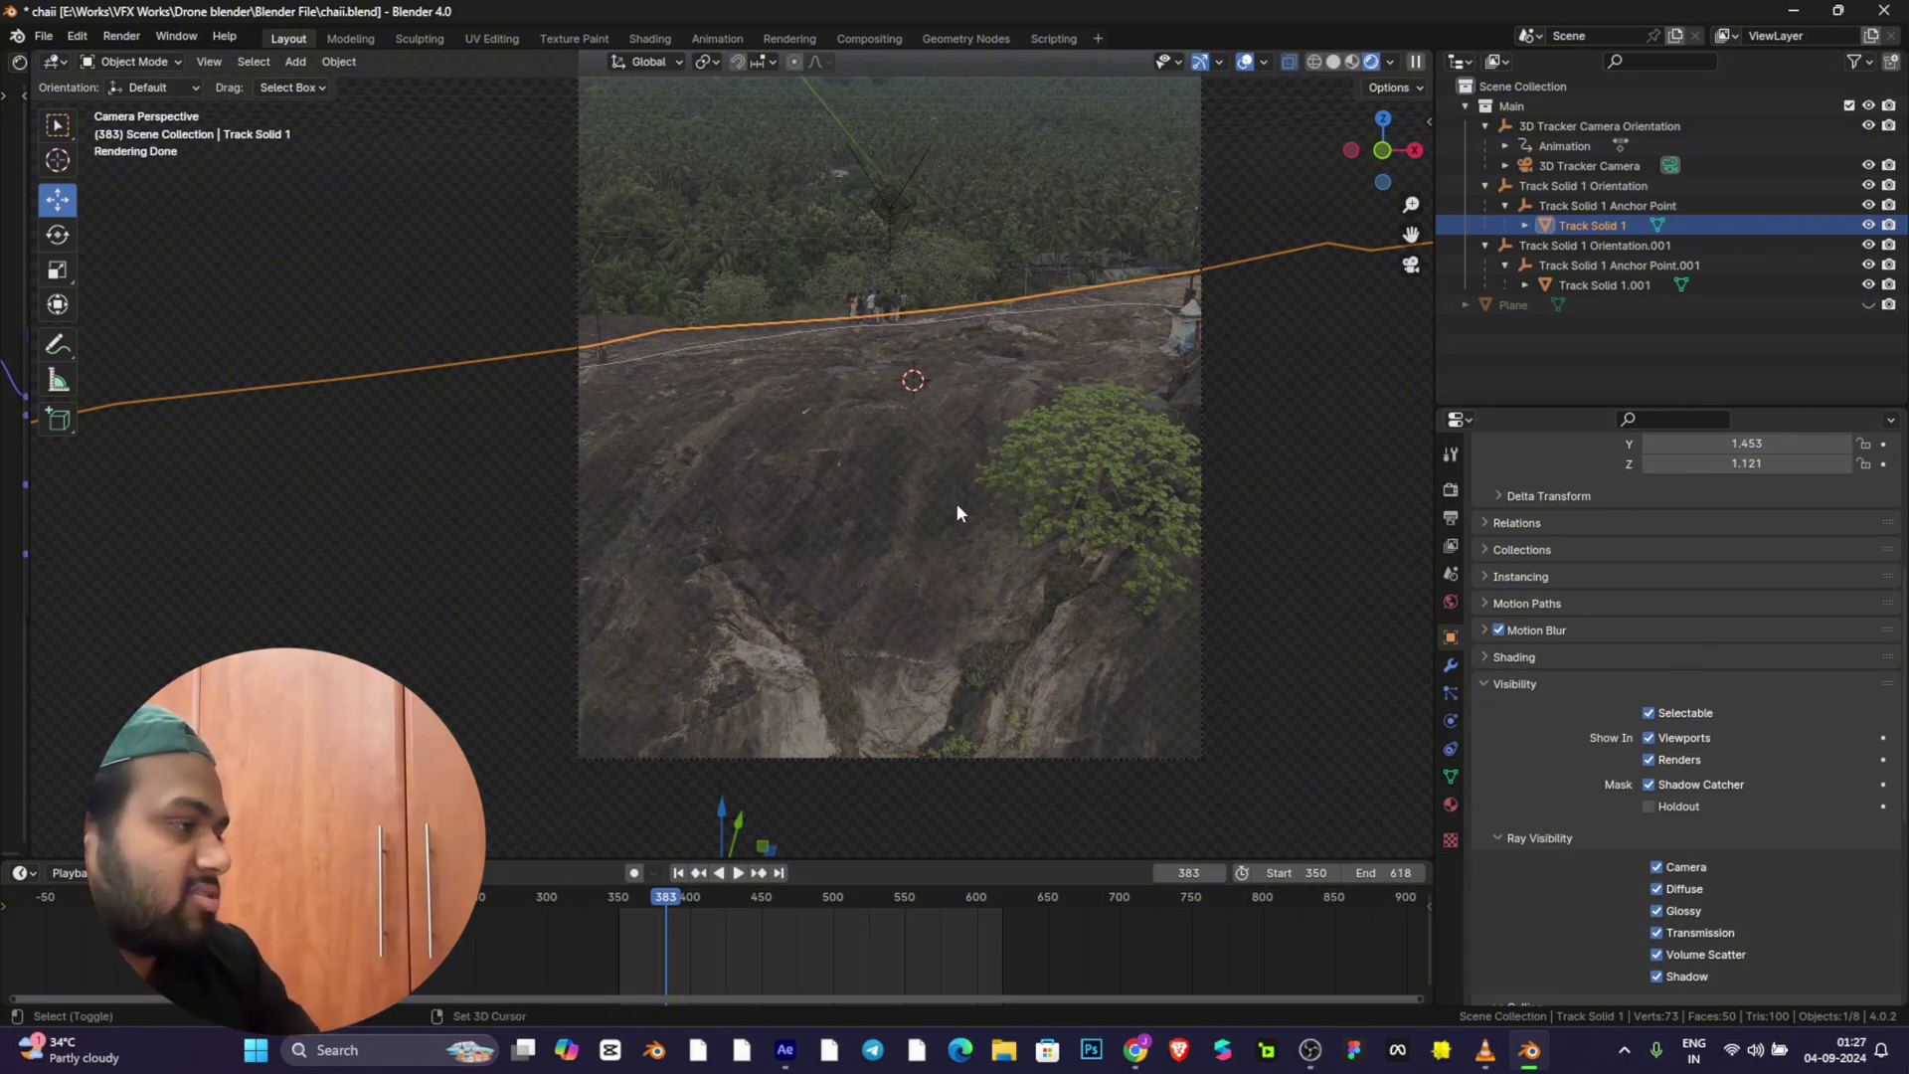
Step: Snap Track Solid 1 to the 3D cursor, then undo the snap
key("shift+s")
left_click(871, 313)
key("shift+a")
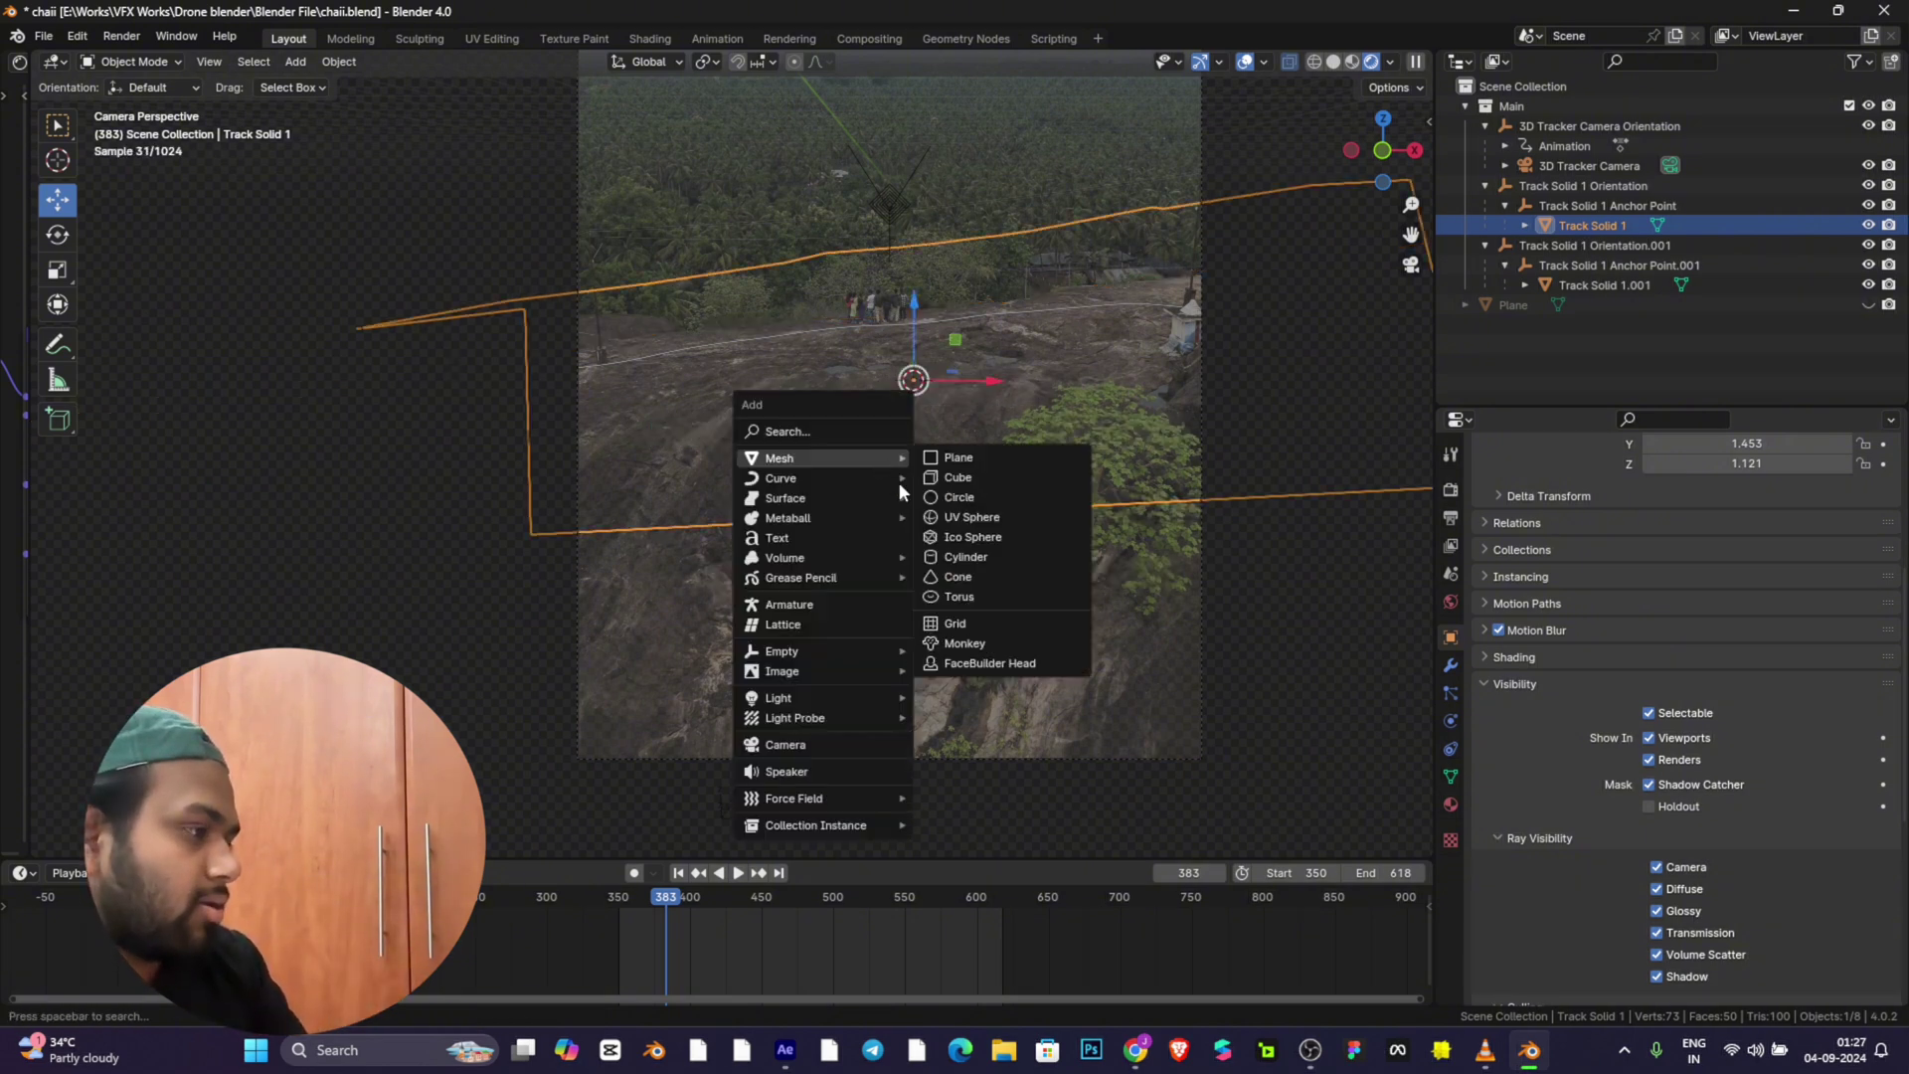
left_click(1269, 571)
key("ctrl+z")
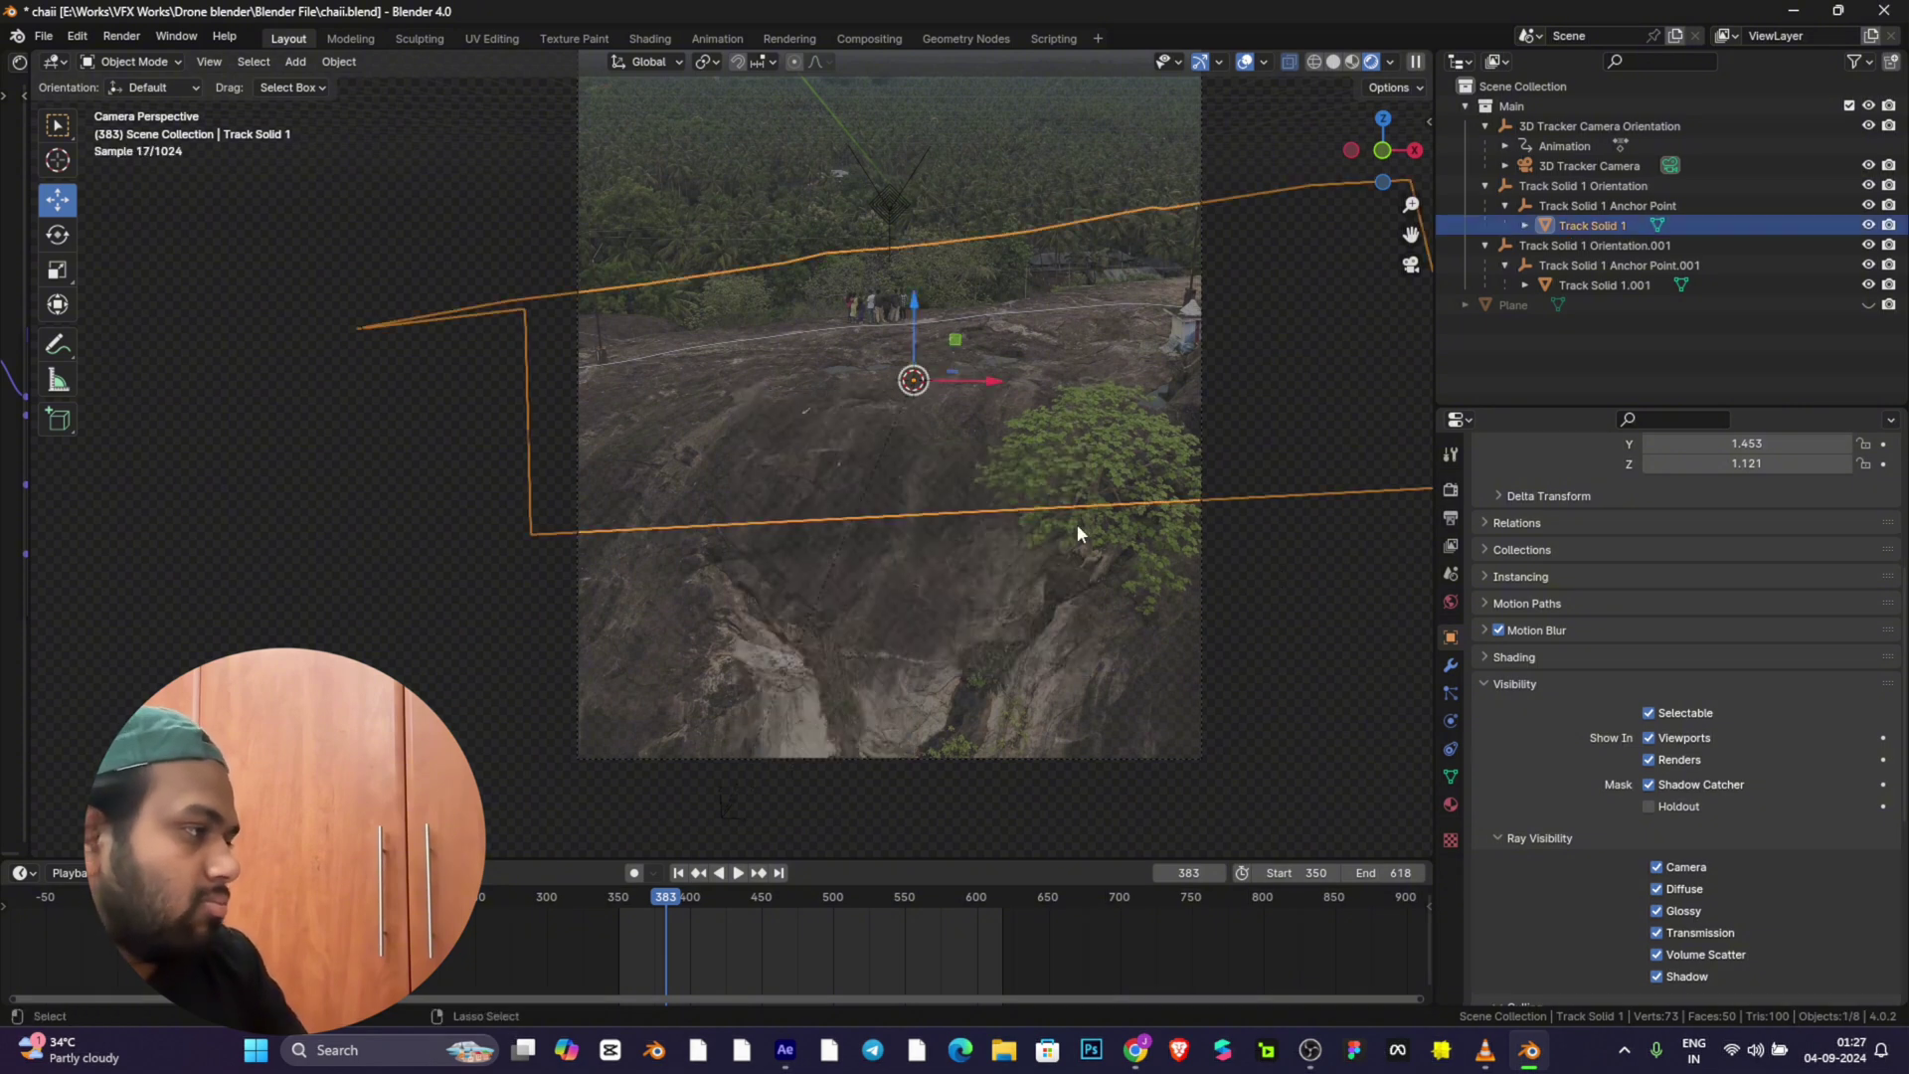
key("ctrl+z")
Step: Add a cube and scale it to about 25
key("shift+a")
mouse_move(895, 444)
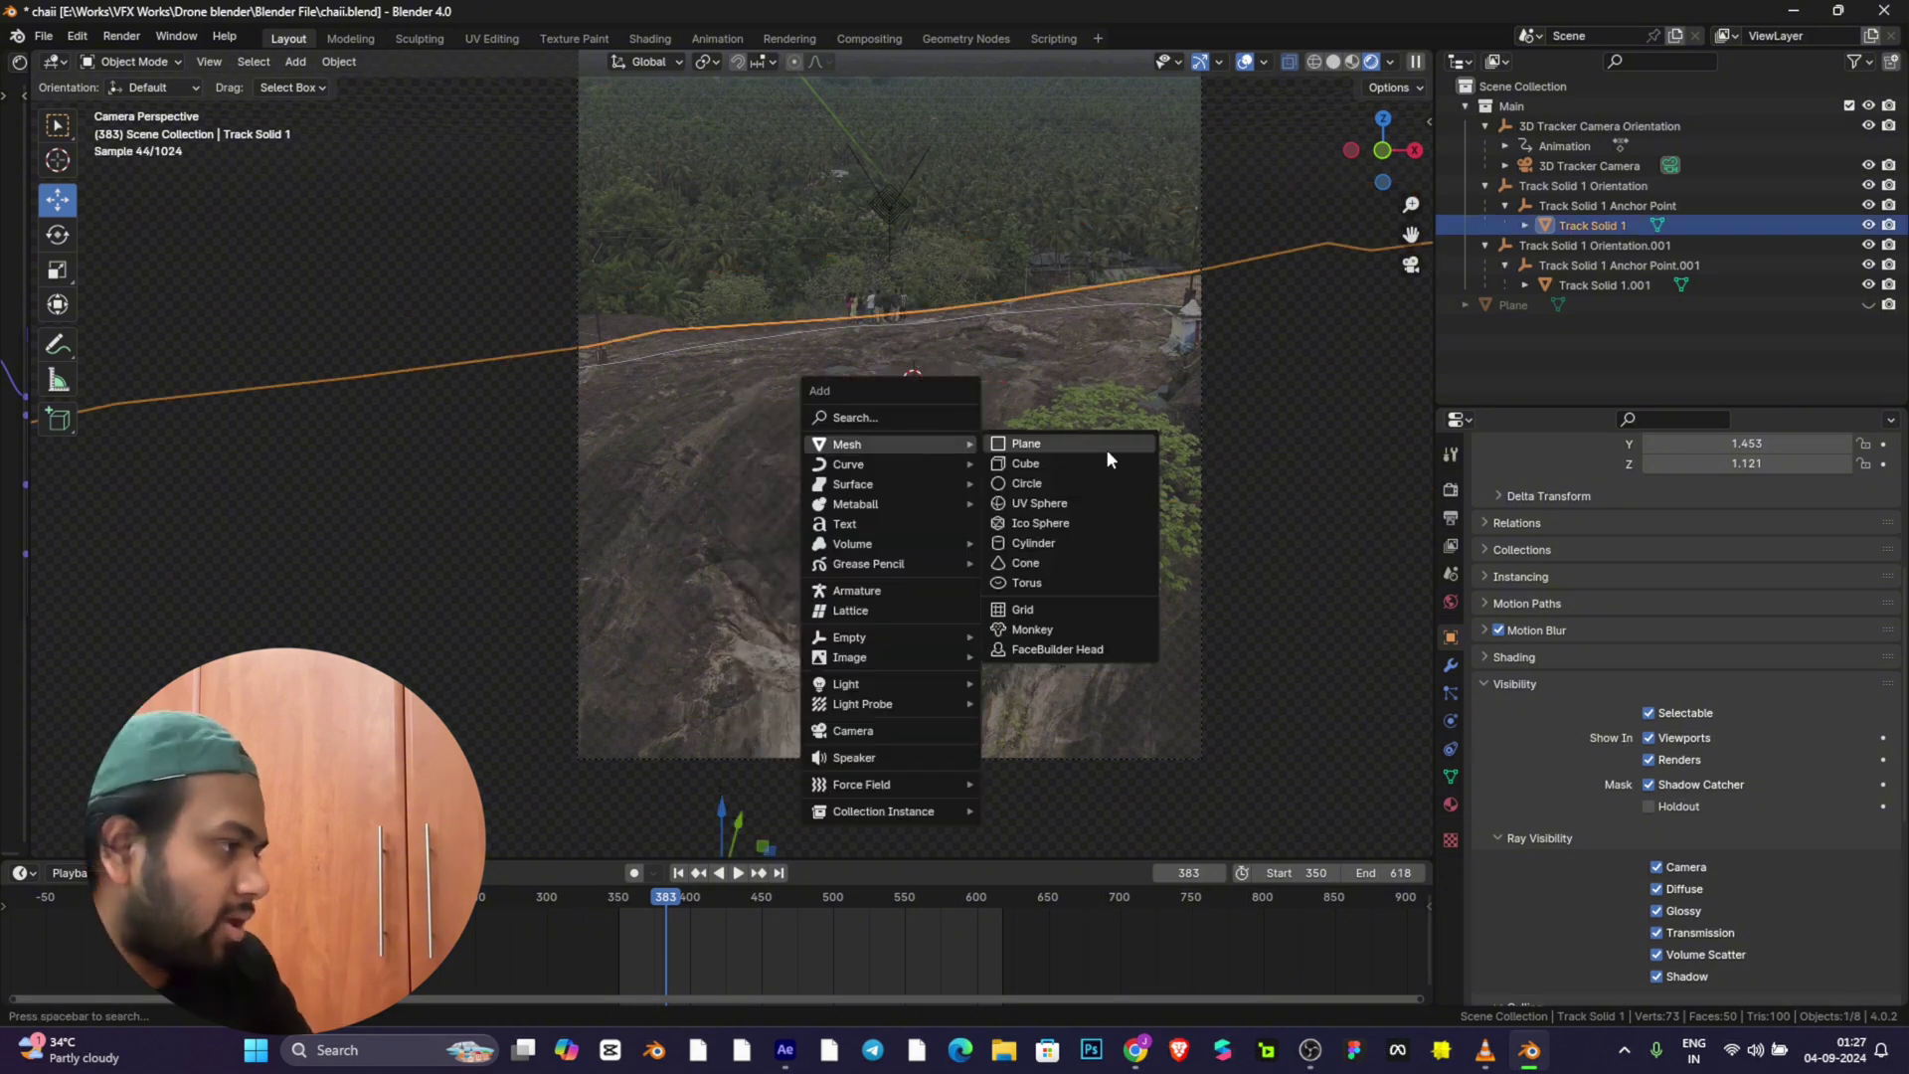
left_click(1037, 467)
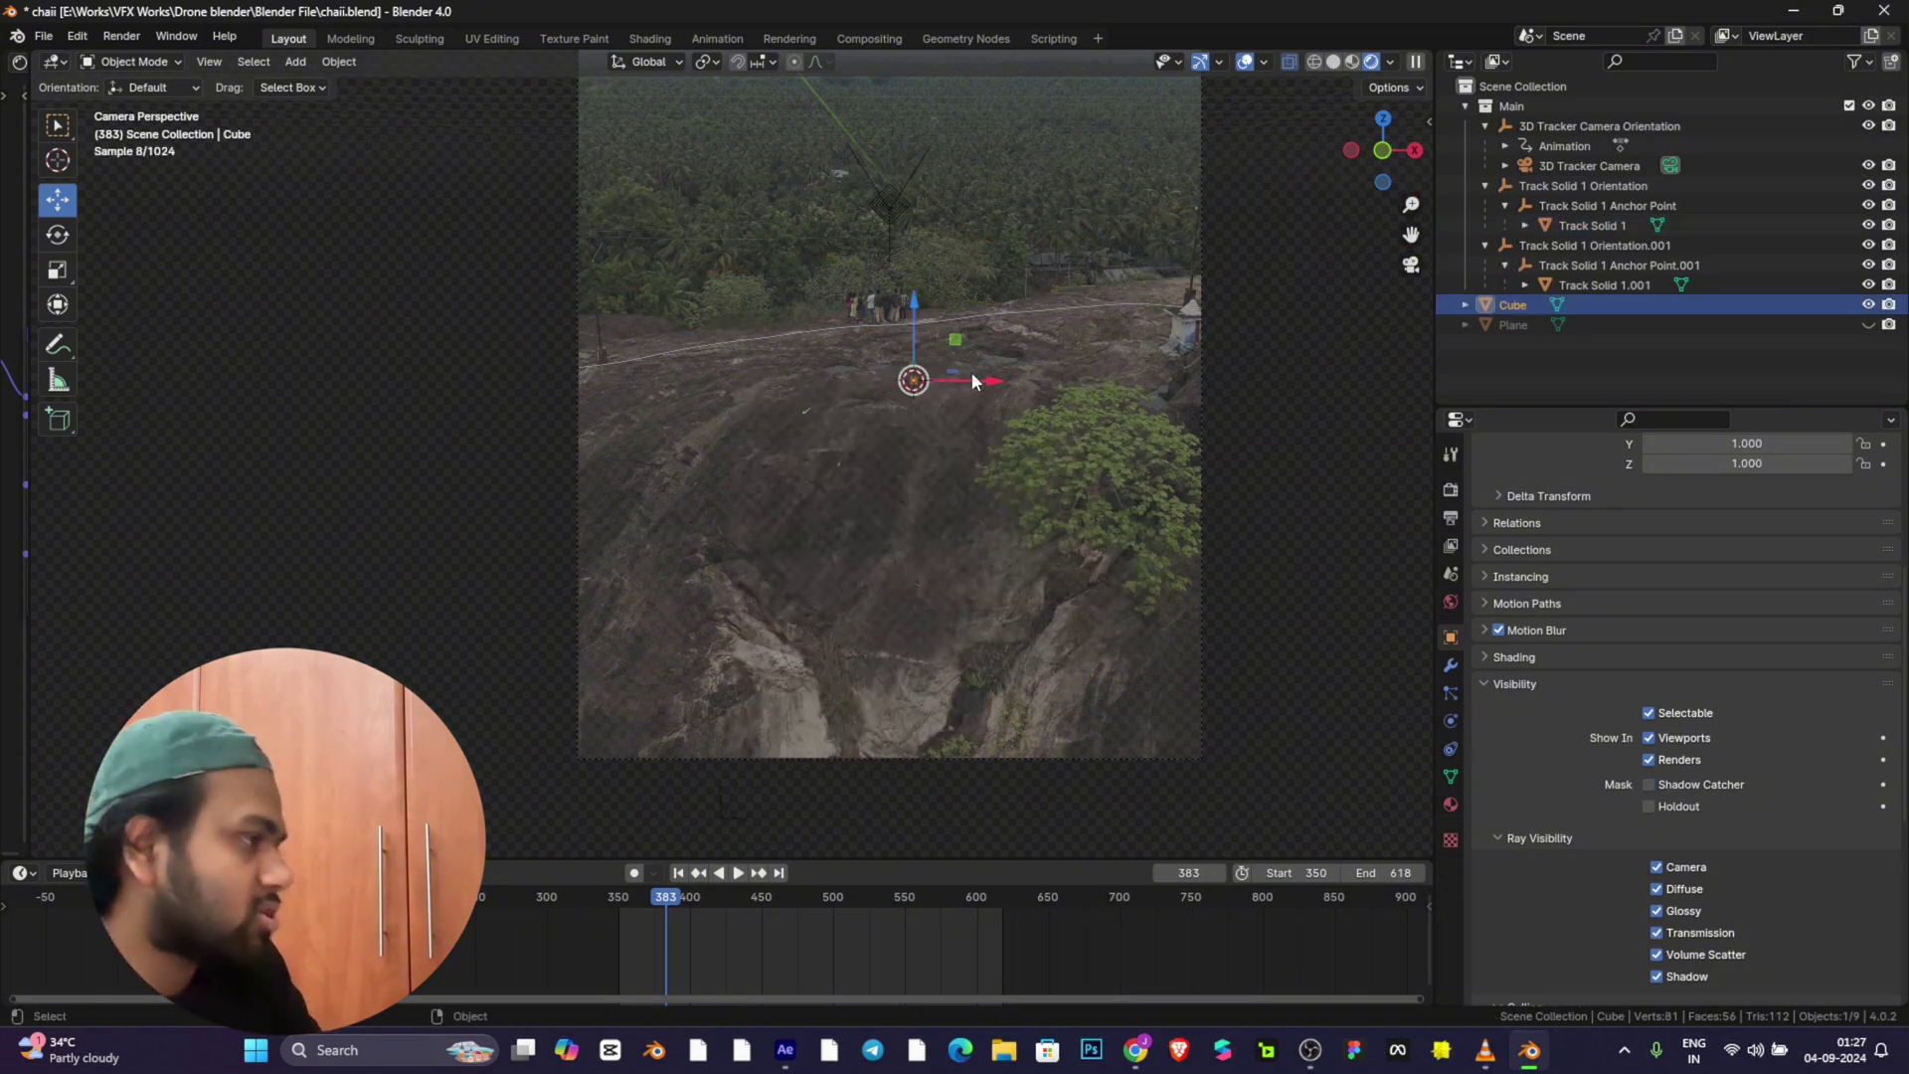
key("s")
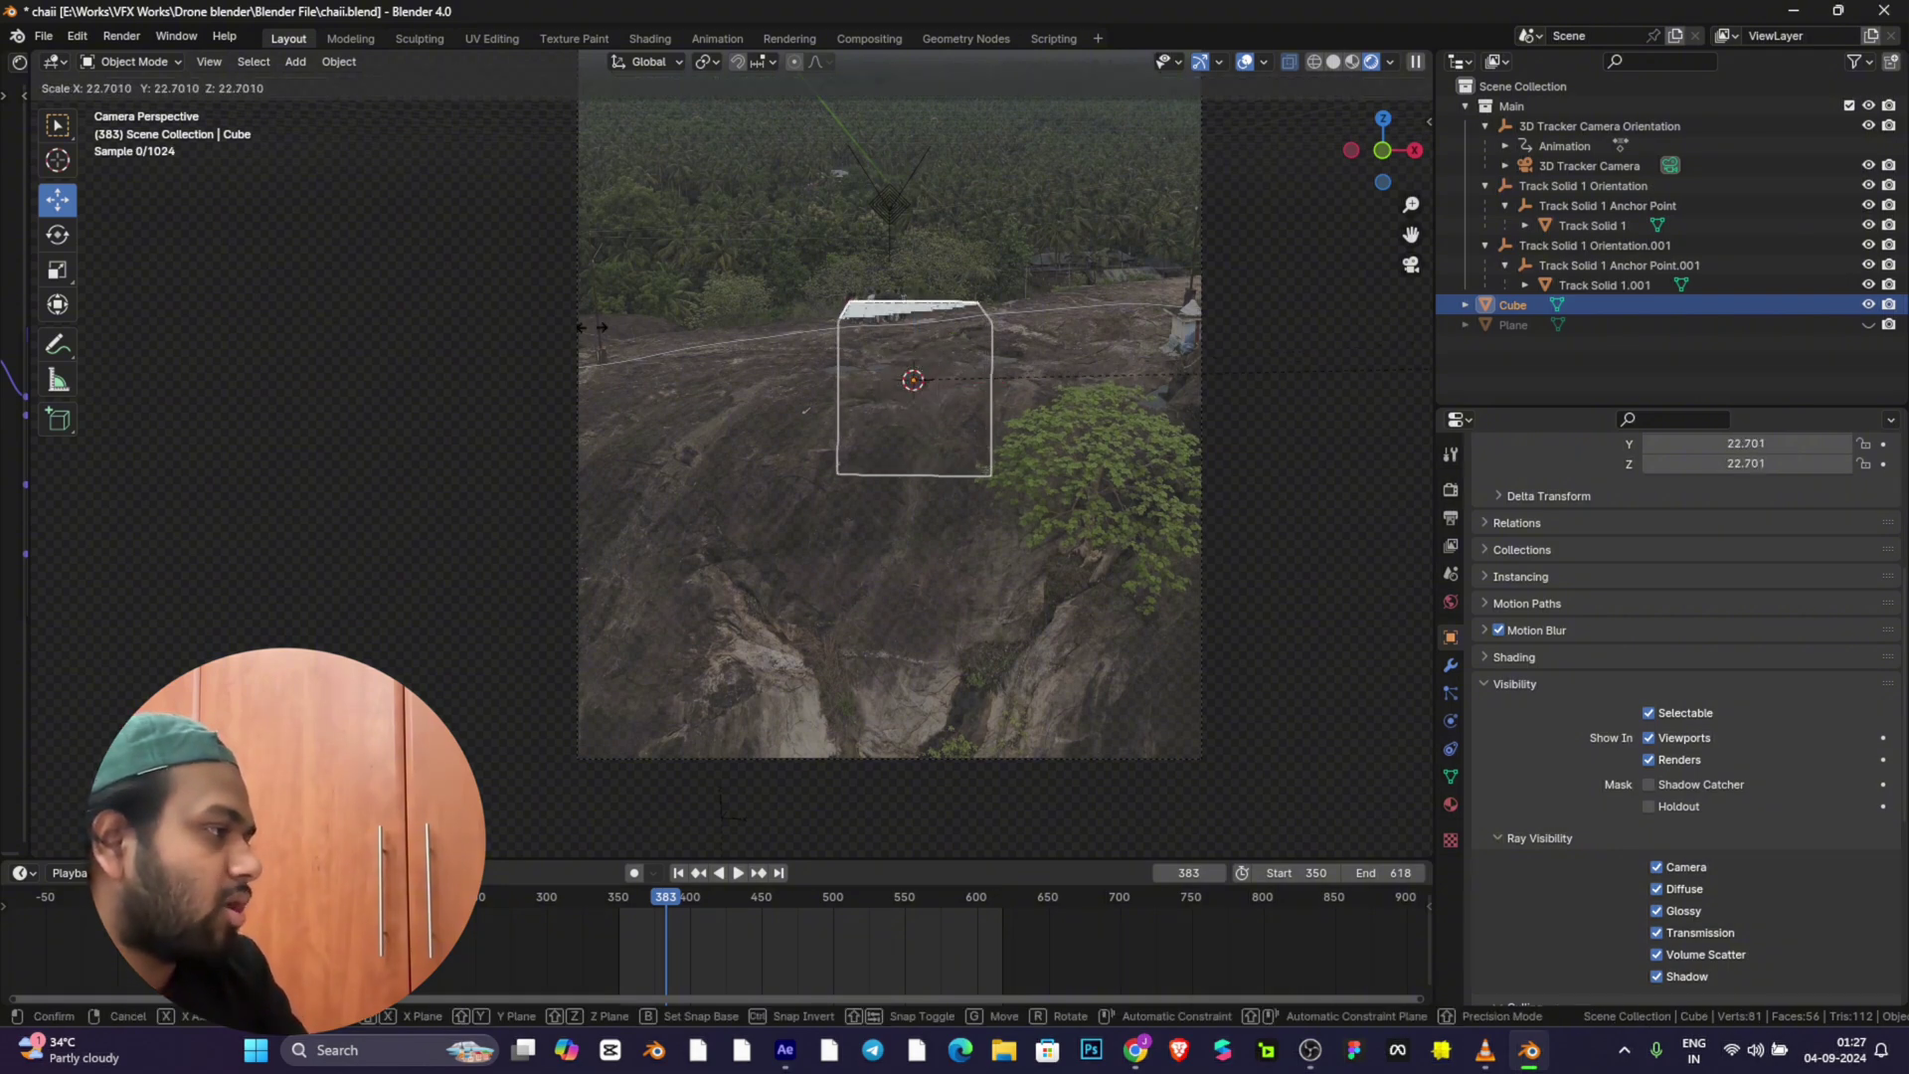
left_click(875, 303)
left_click_drag(1383, 149, 1424, 344)
left_click(1411, 264)
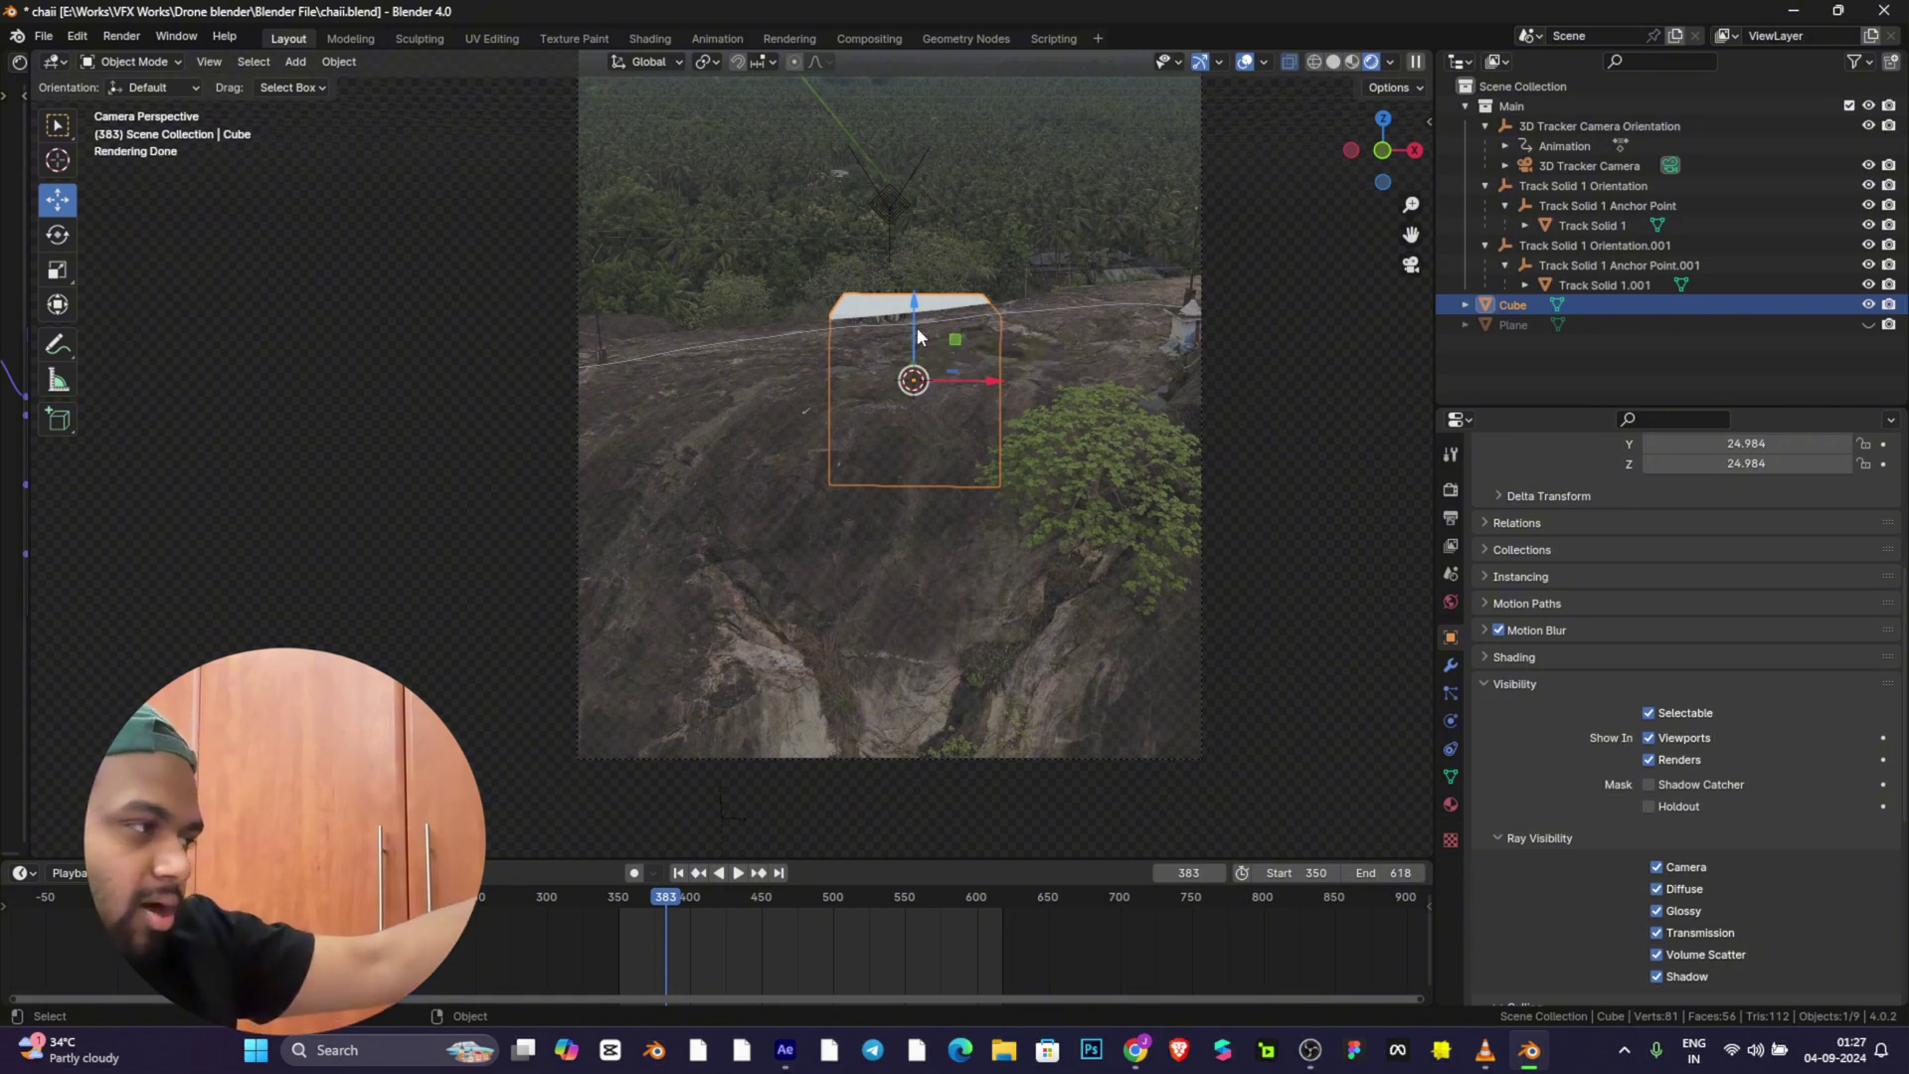
Step: Raise the cube along Z above the hillside and slide it along Y
left_click_drag(914, 303, 905, 199)
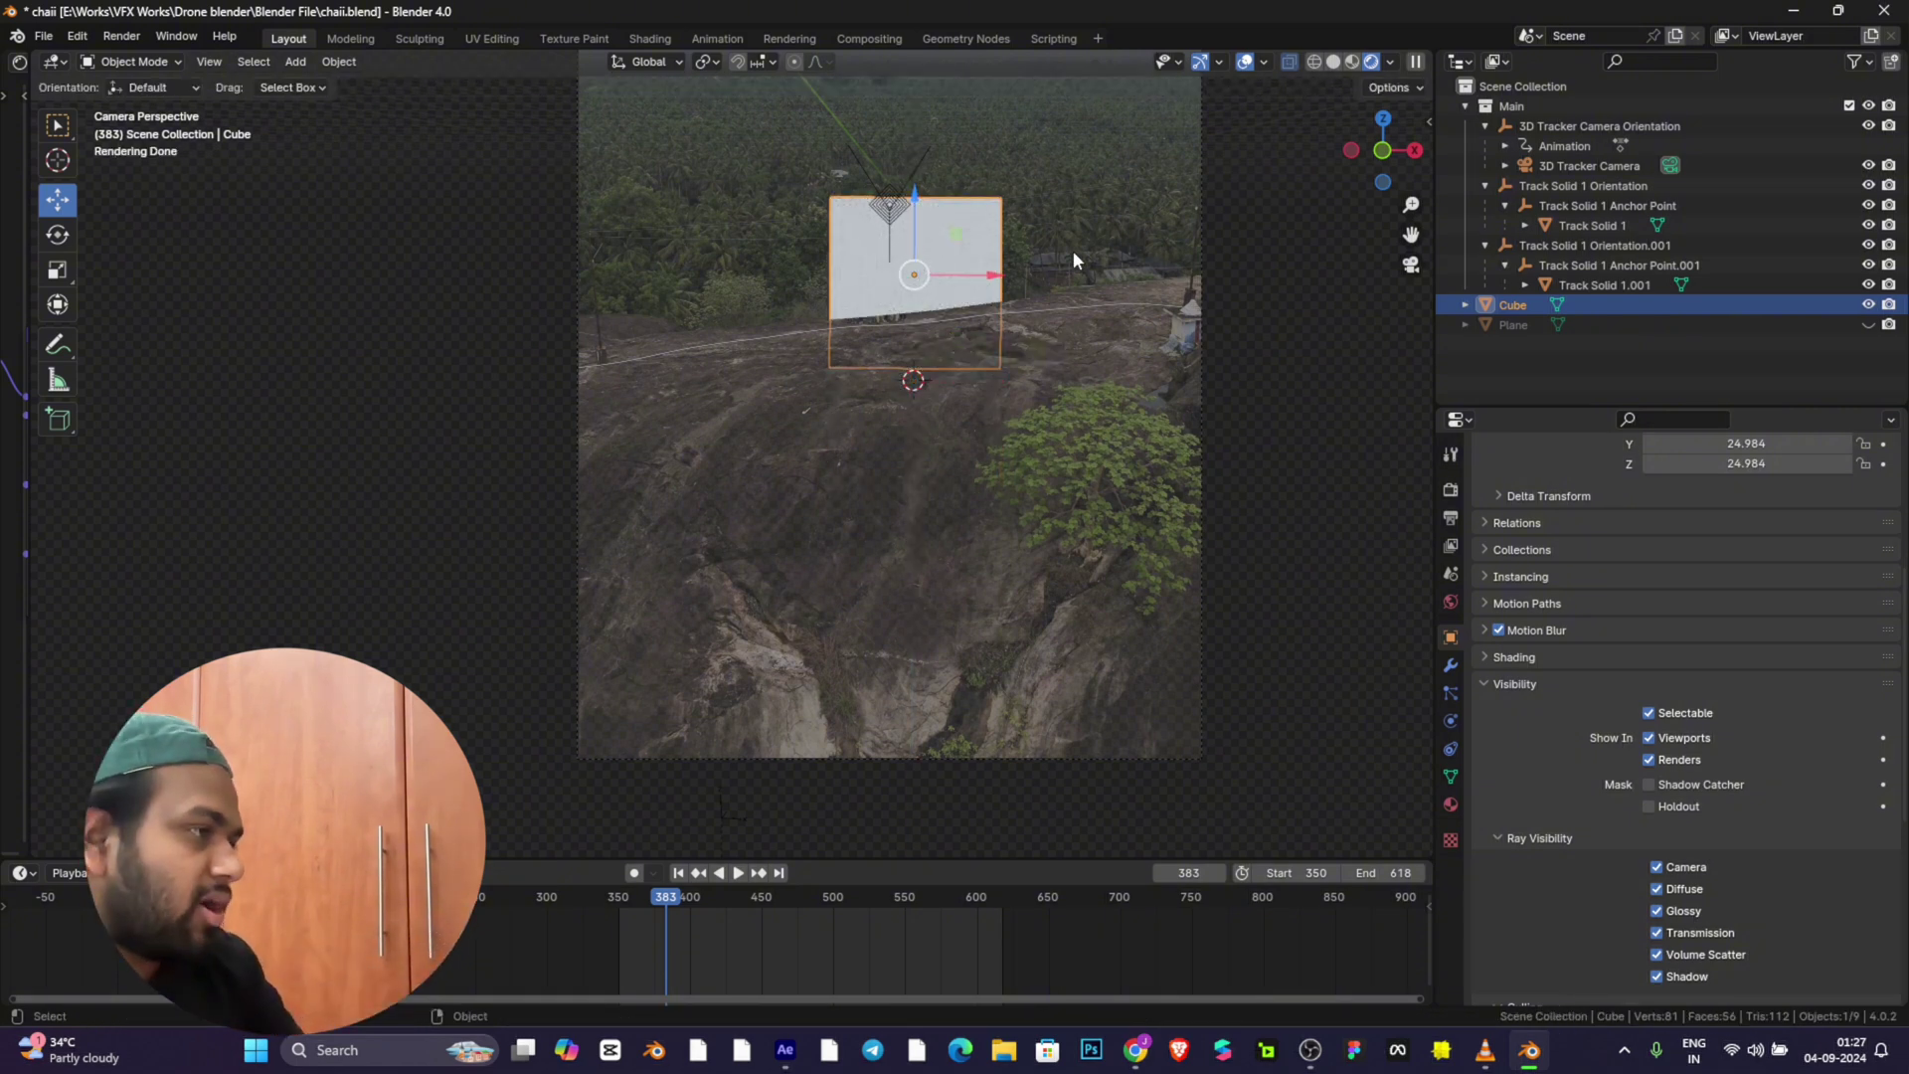
left_click_drag(1377, 149, 1393, 164)
scroll(789, 457, "down", 6)
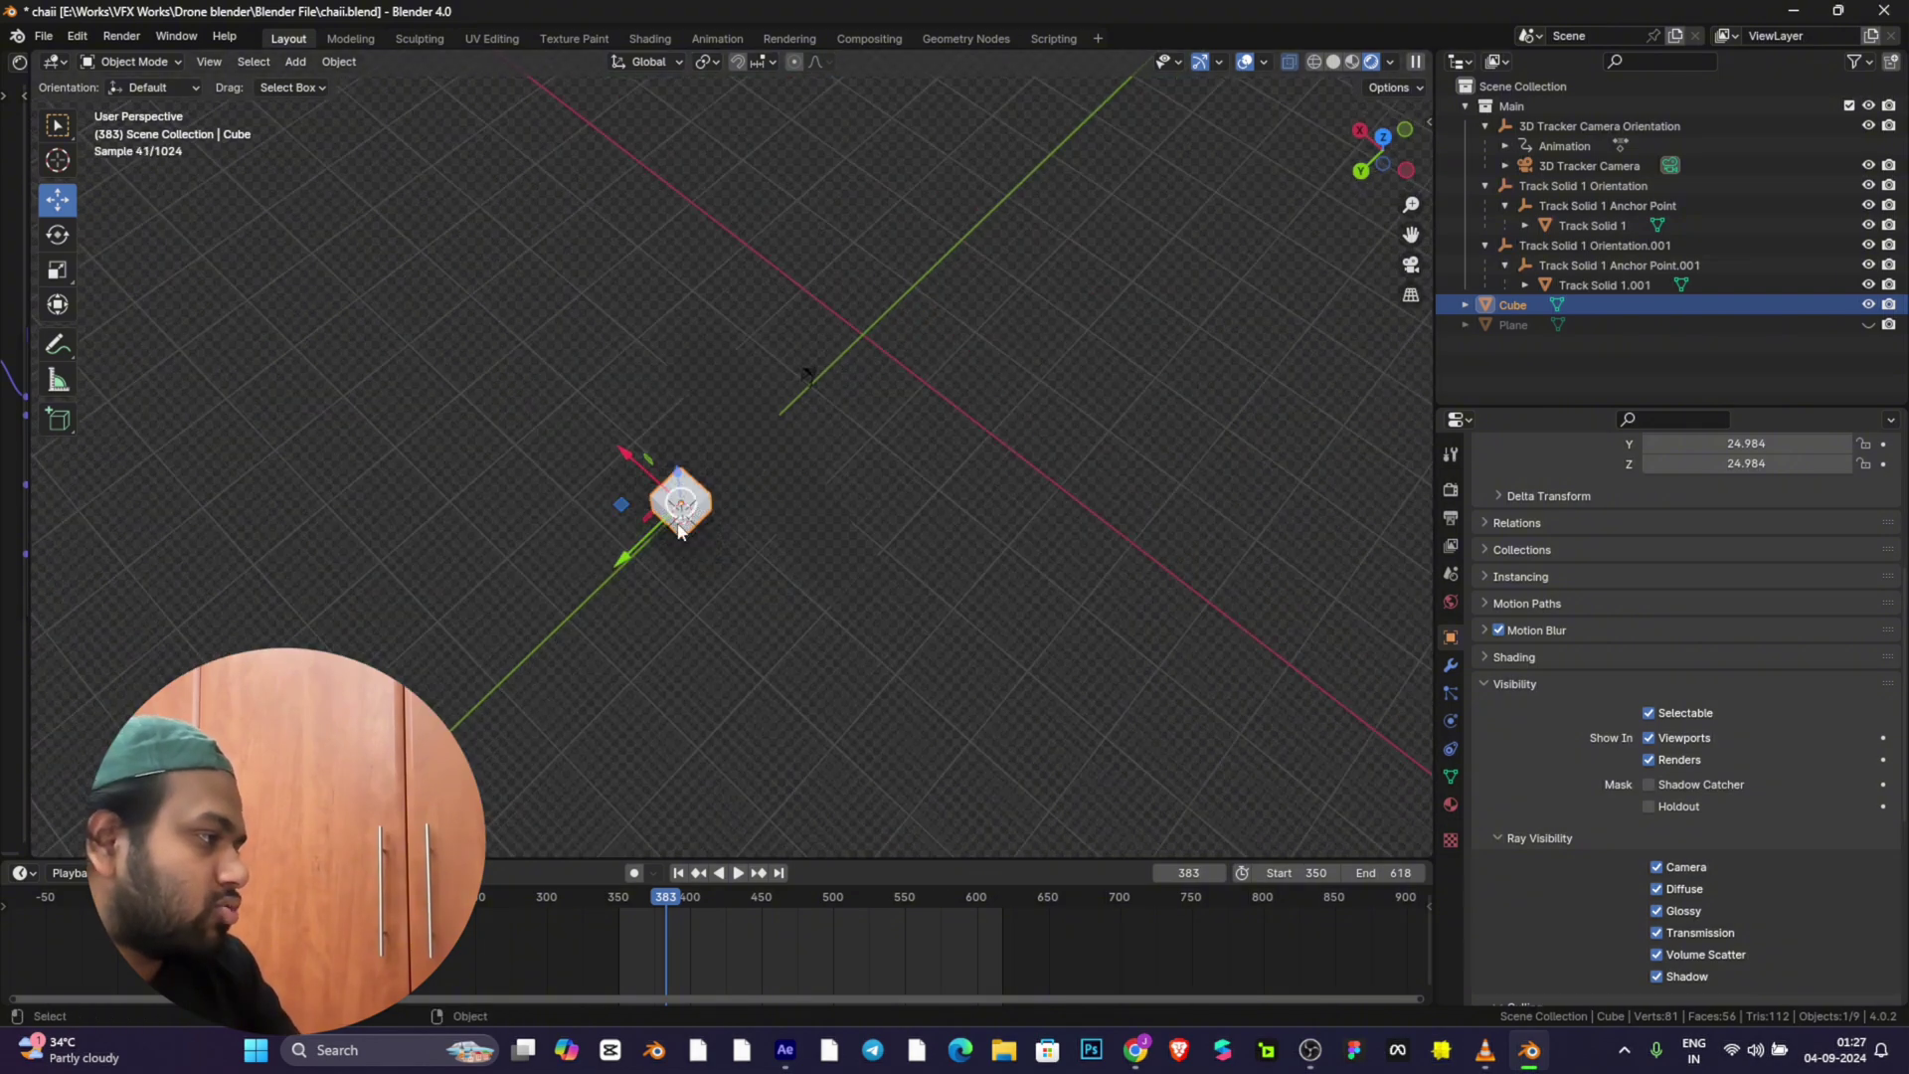
left_click_drag(625, 542, 711, 465)
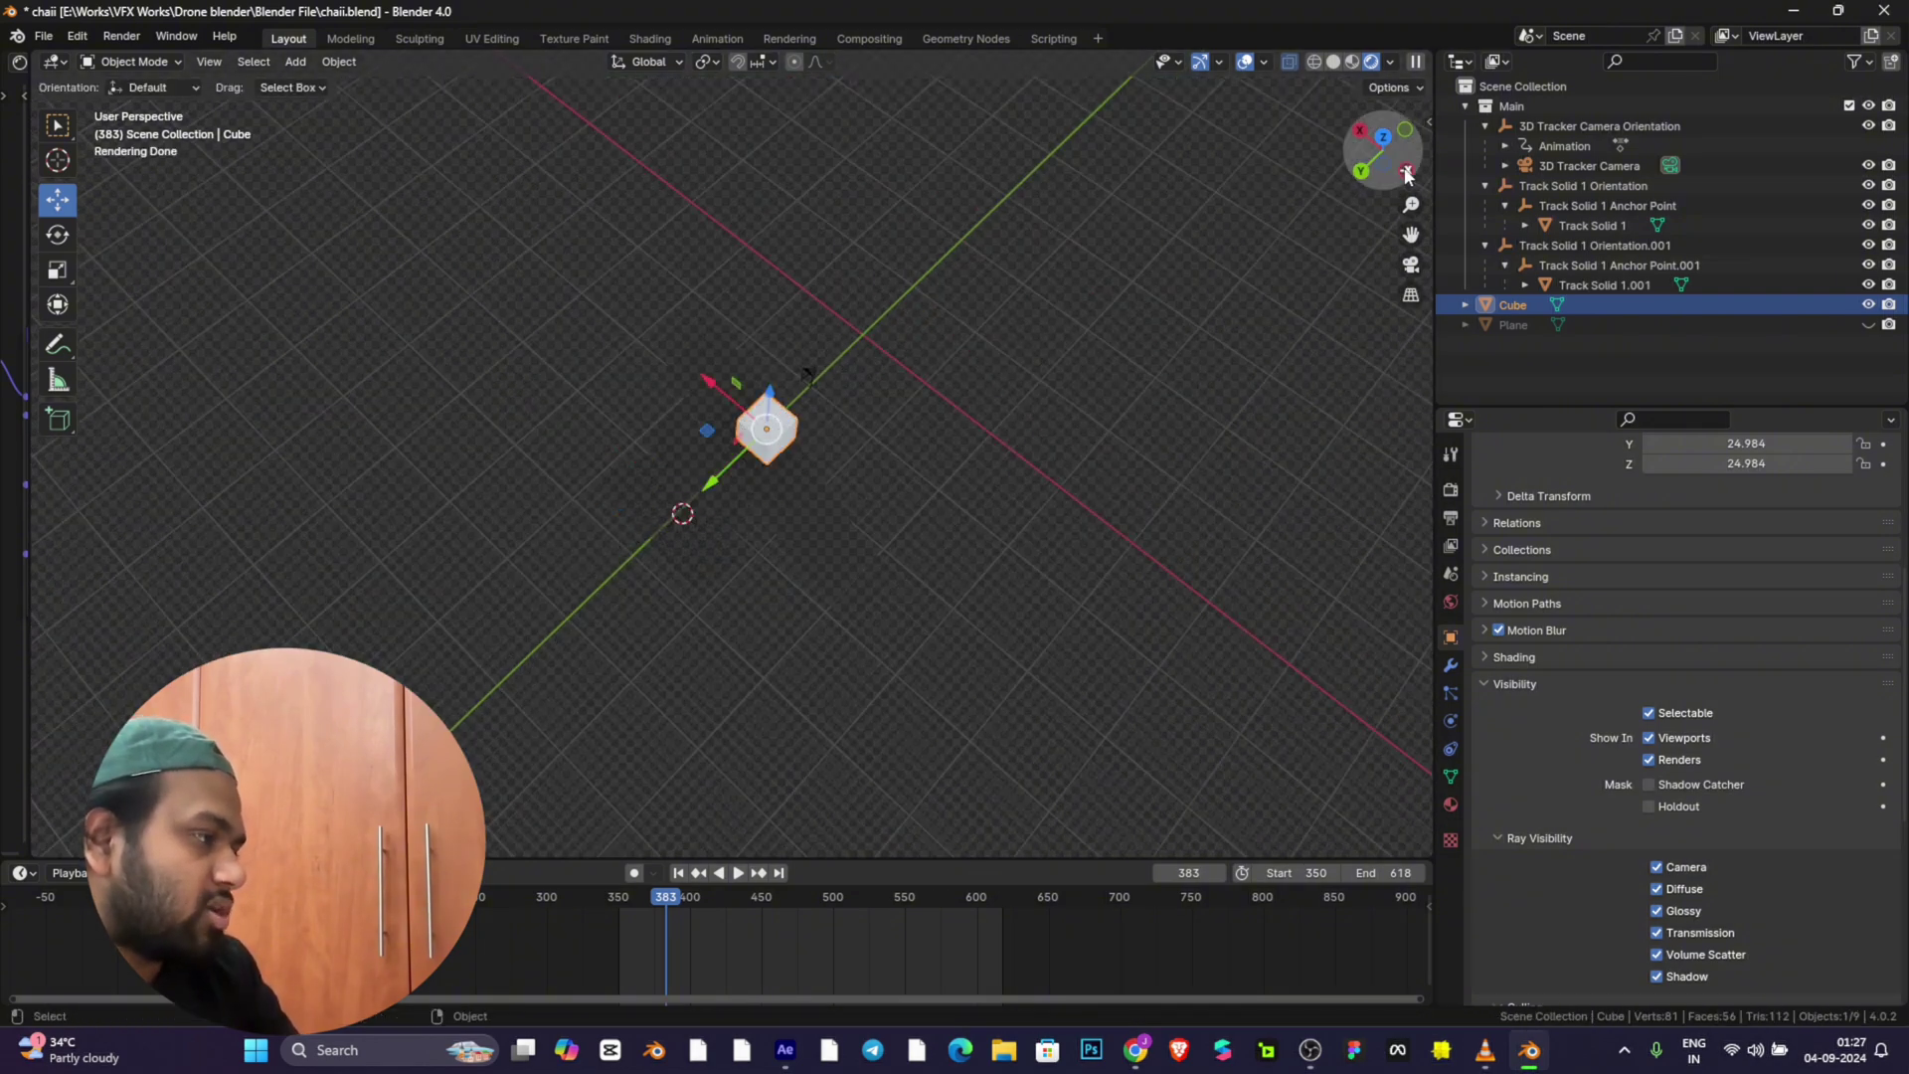
left_click_drag(1406, 175, 1365, 128)
scroll(1122, 567, "up", 8)
scroll(846, 696, "up", 4)
middle_click_drag(946, 728, 946, 755)
left_click_drag(1412, 235, 1121, 388)
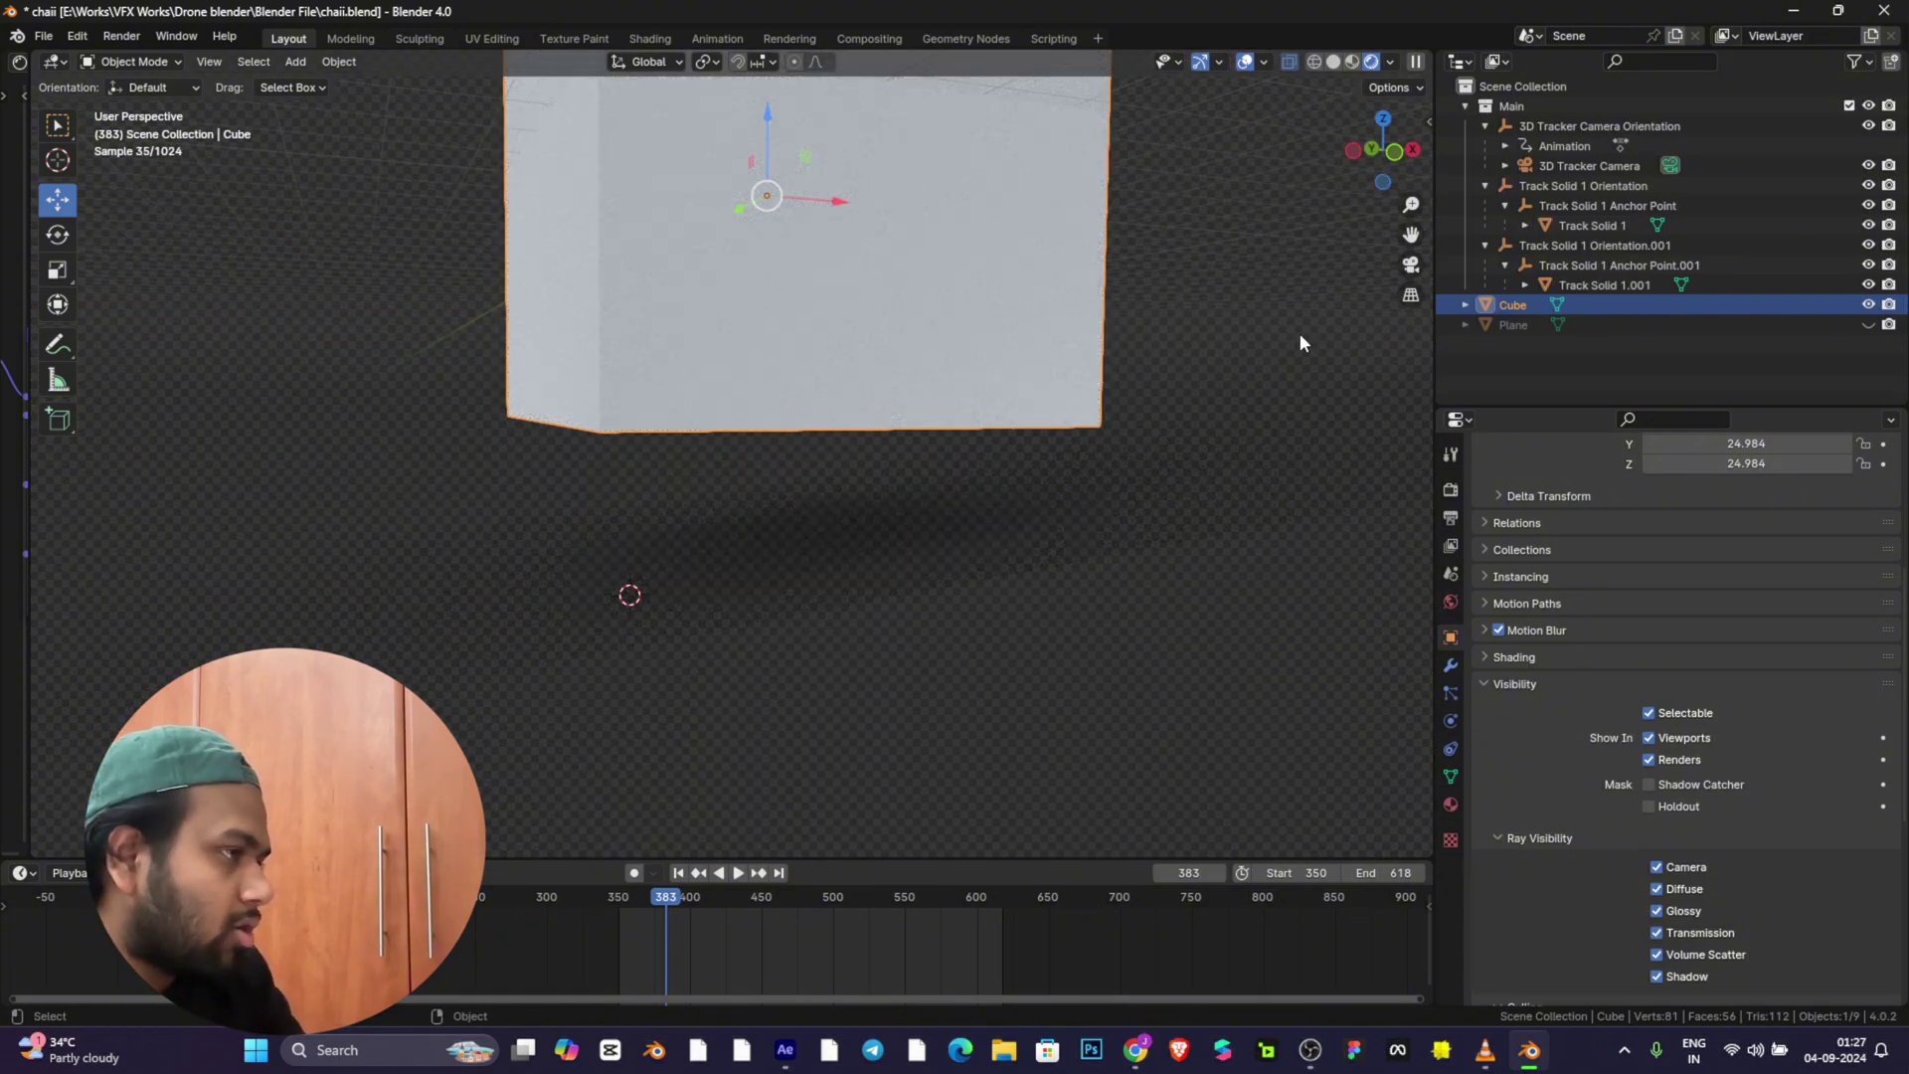
left_click(1411, 264)
scroll(910, 283, "down", 3)
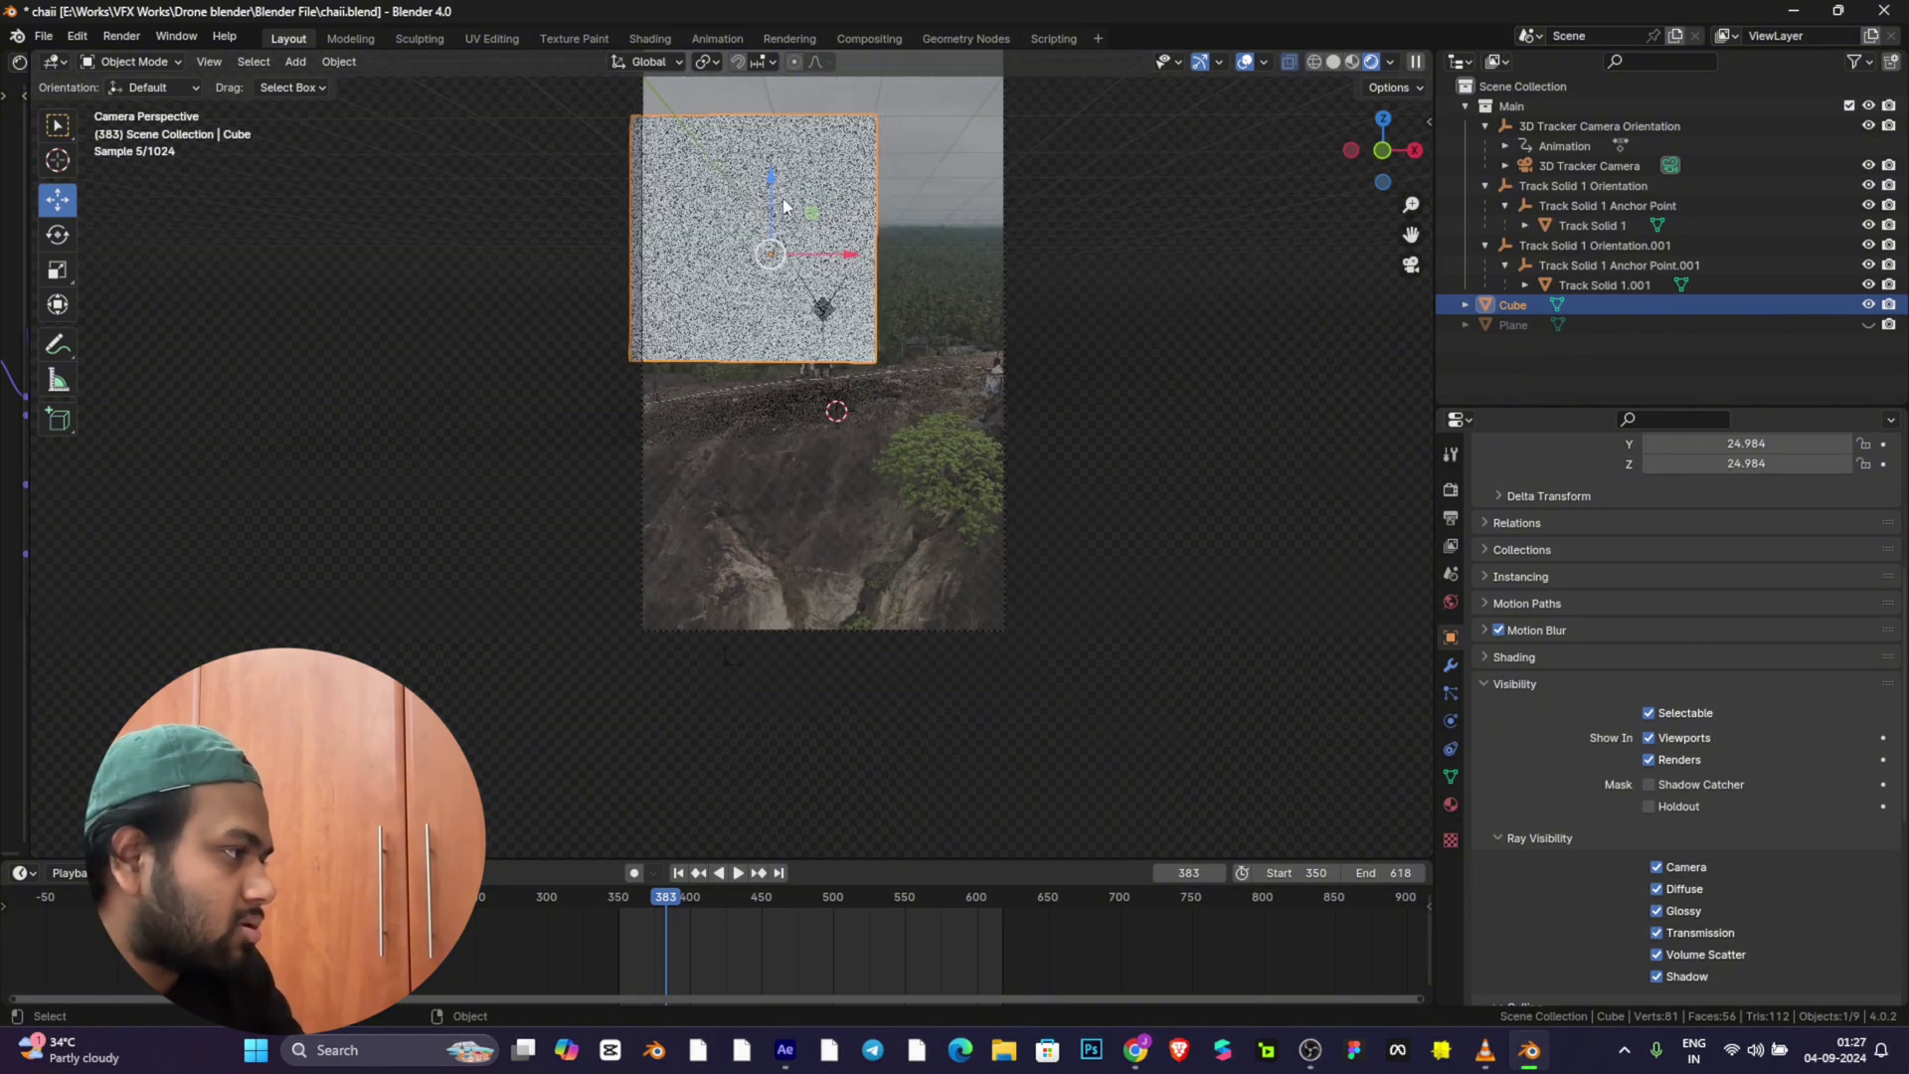
left_click_drag(778, 199, 825, 298)
scroll(796, 491, "up", 6)
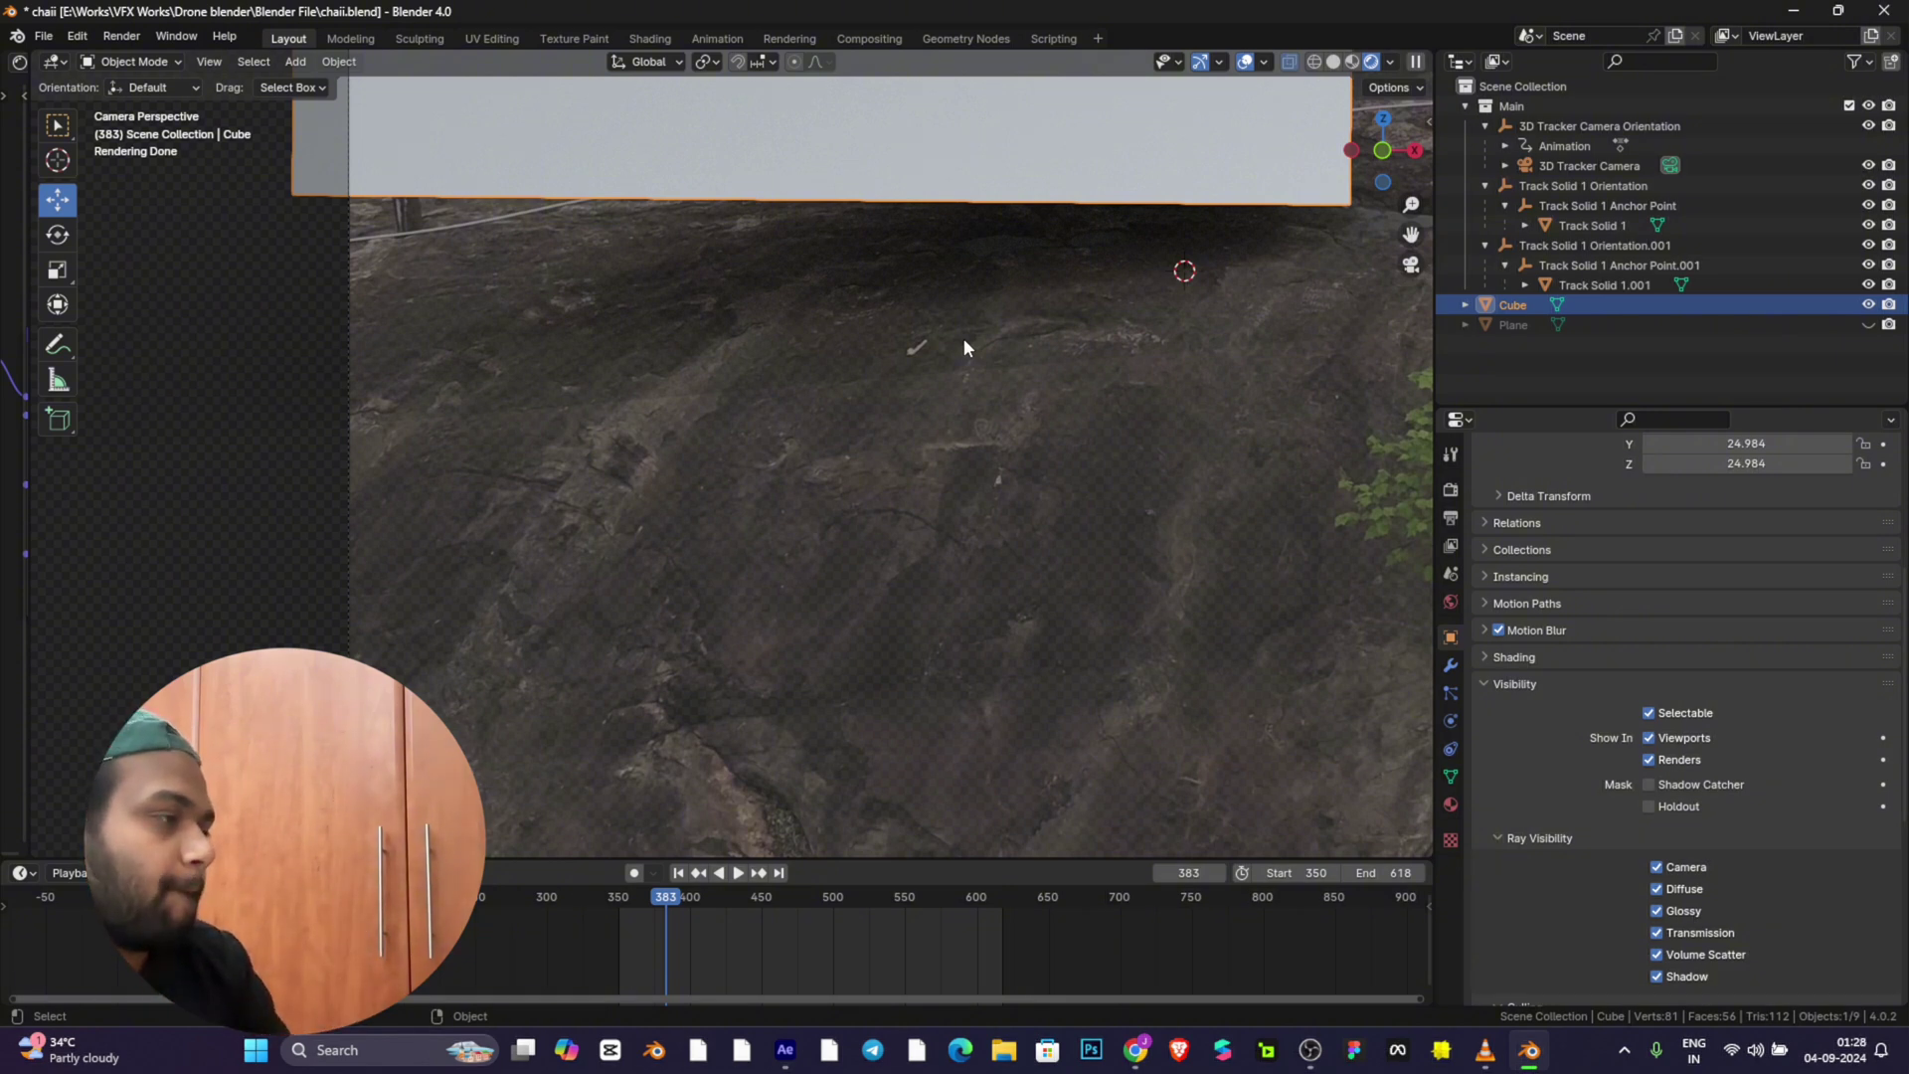
Step: Delete the test cube
scroll(964, 347, "down", 6)
key("x")
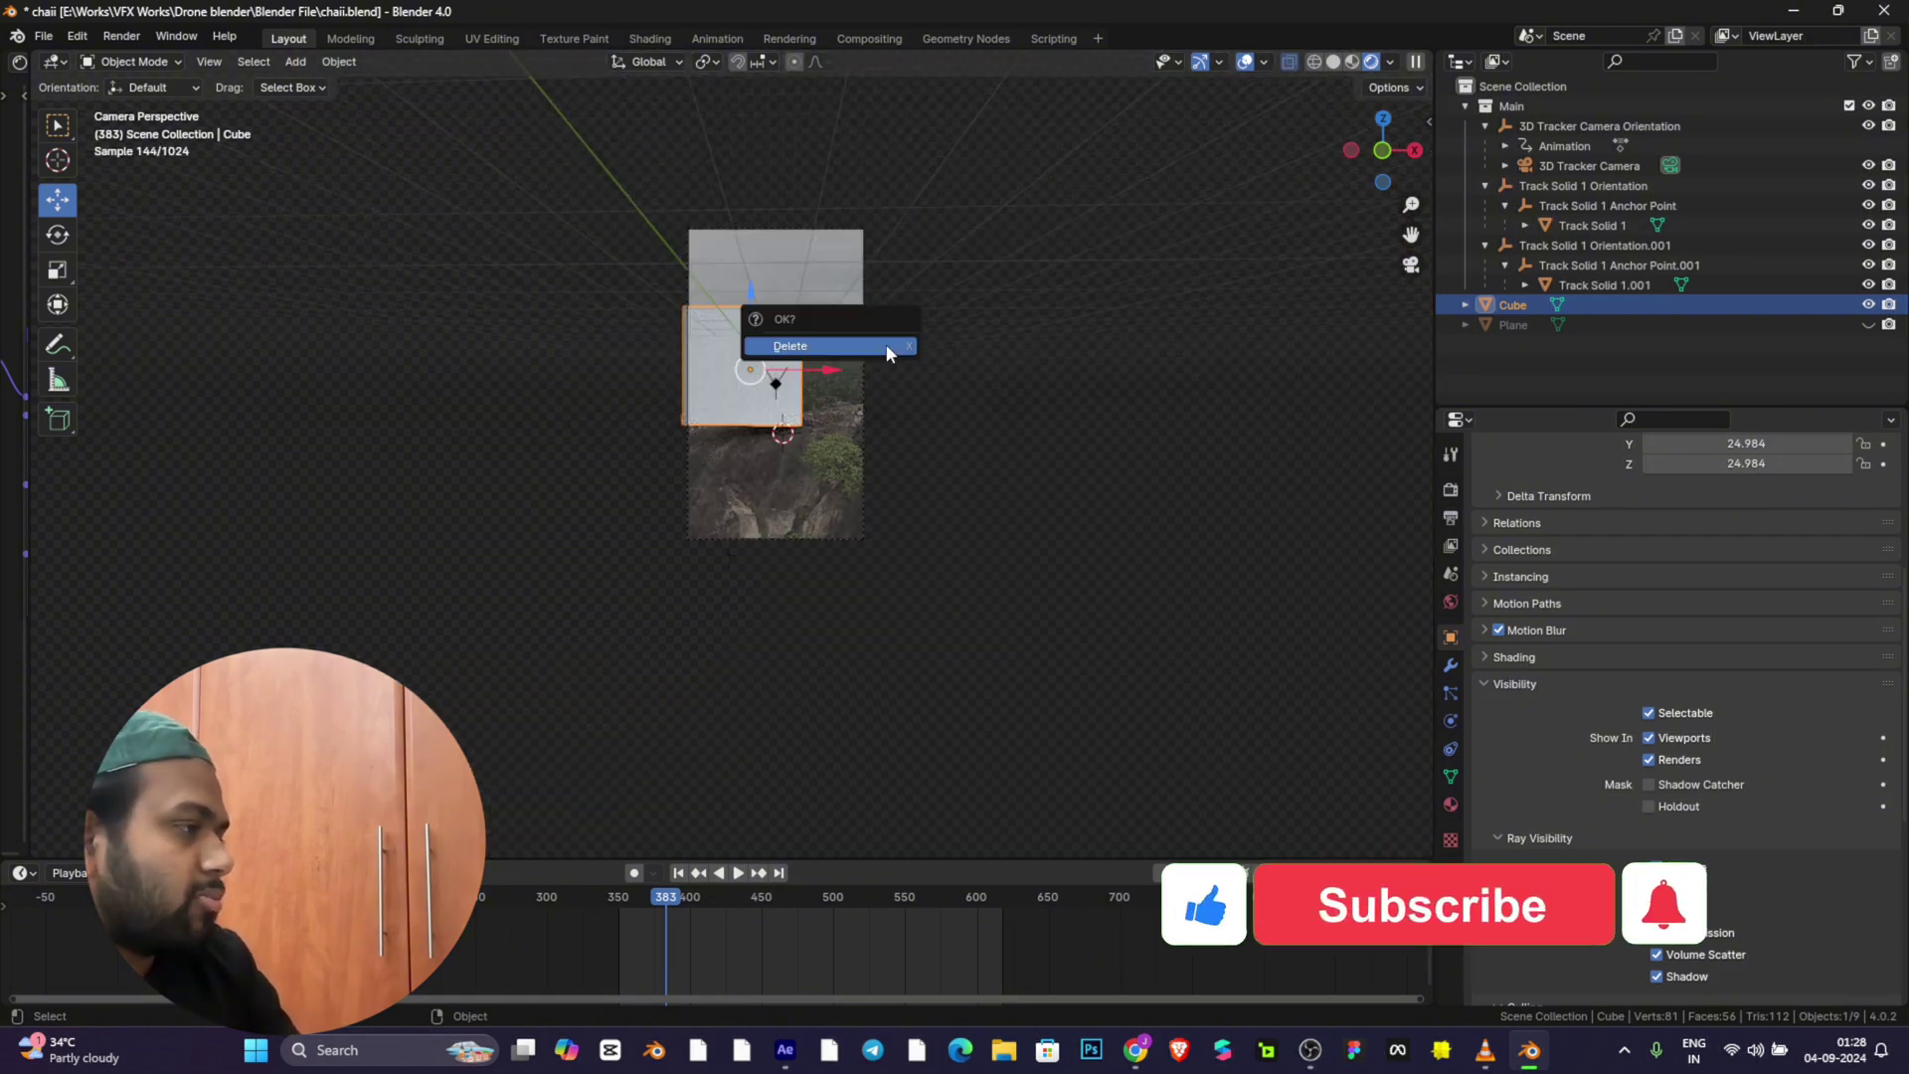
left_click(887, 344)
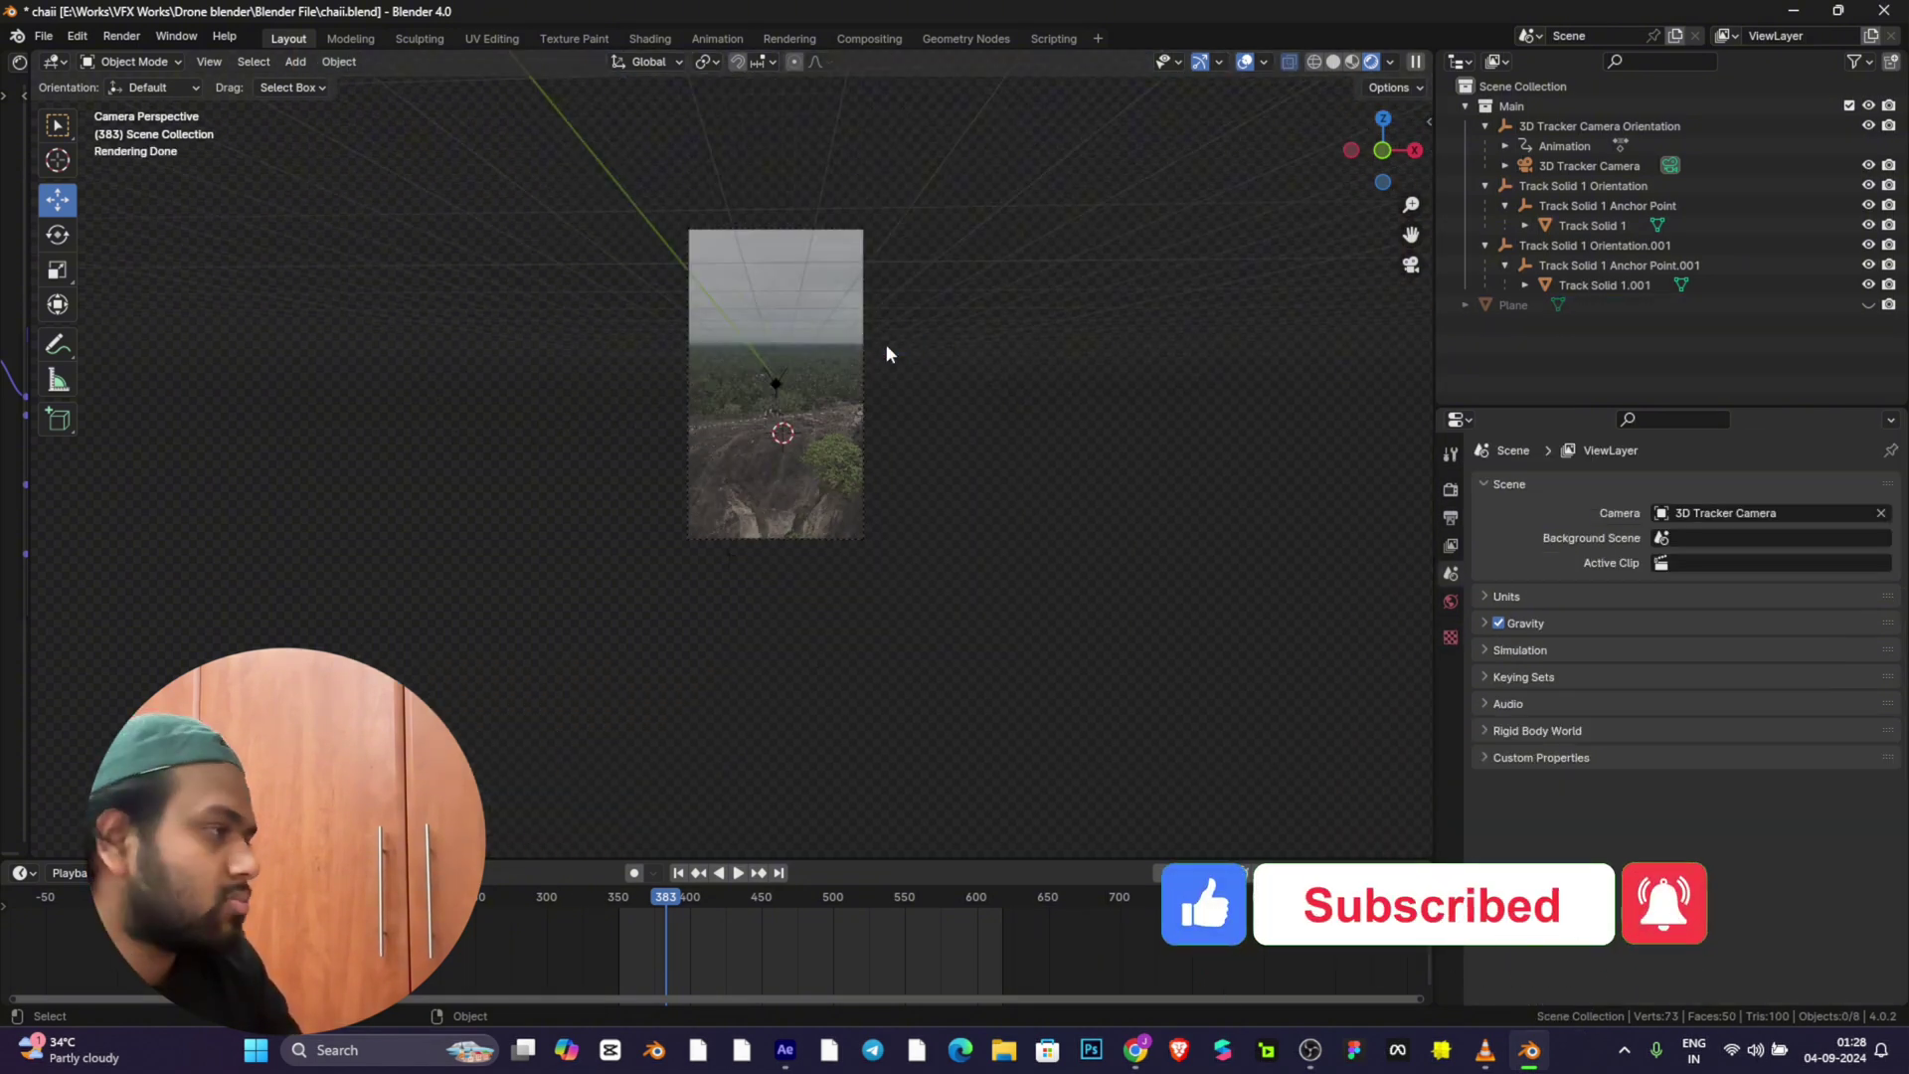
Step: Select 3D Tracker Camera Orientation in the Outliner and box-select all its keyframes
scroll(886, 354, "up", 4)
left_click(1463, 107)
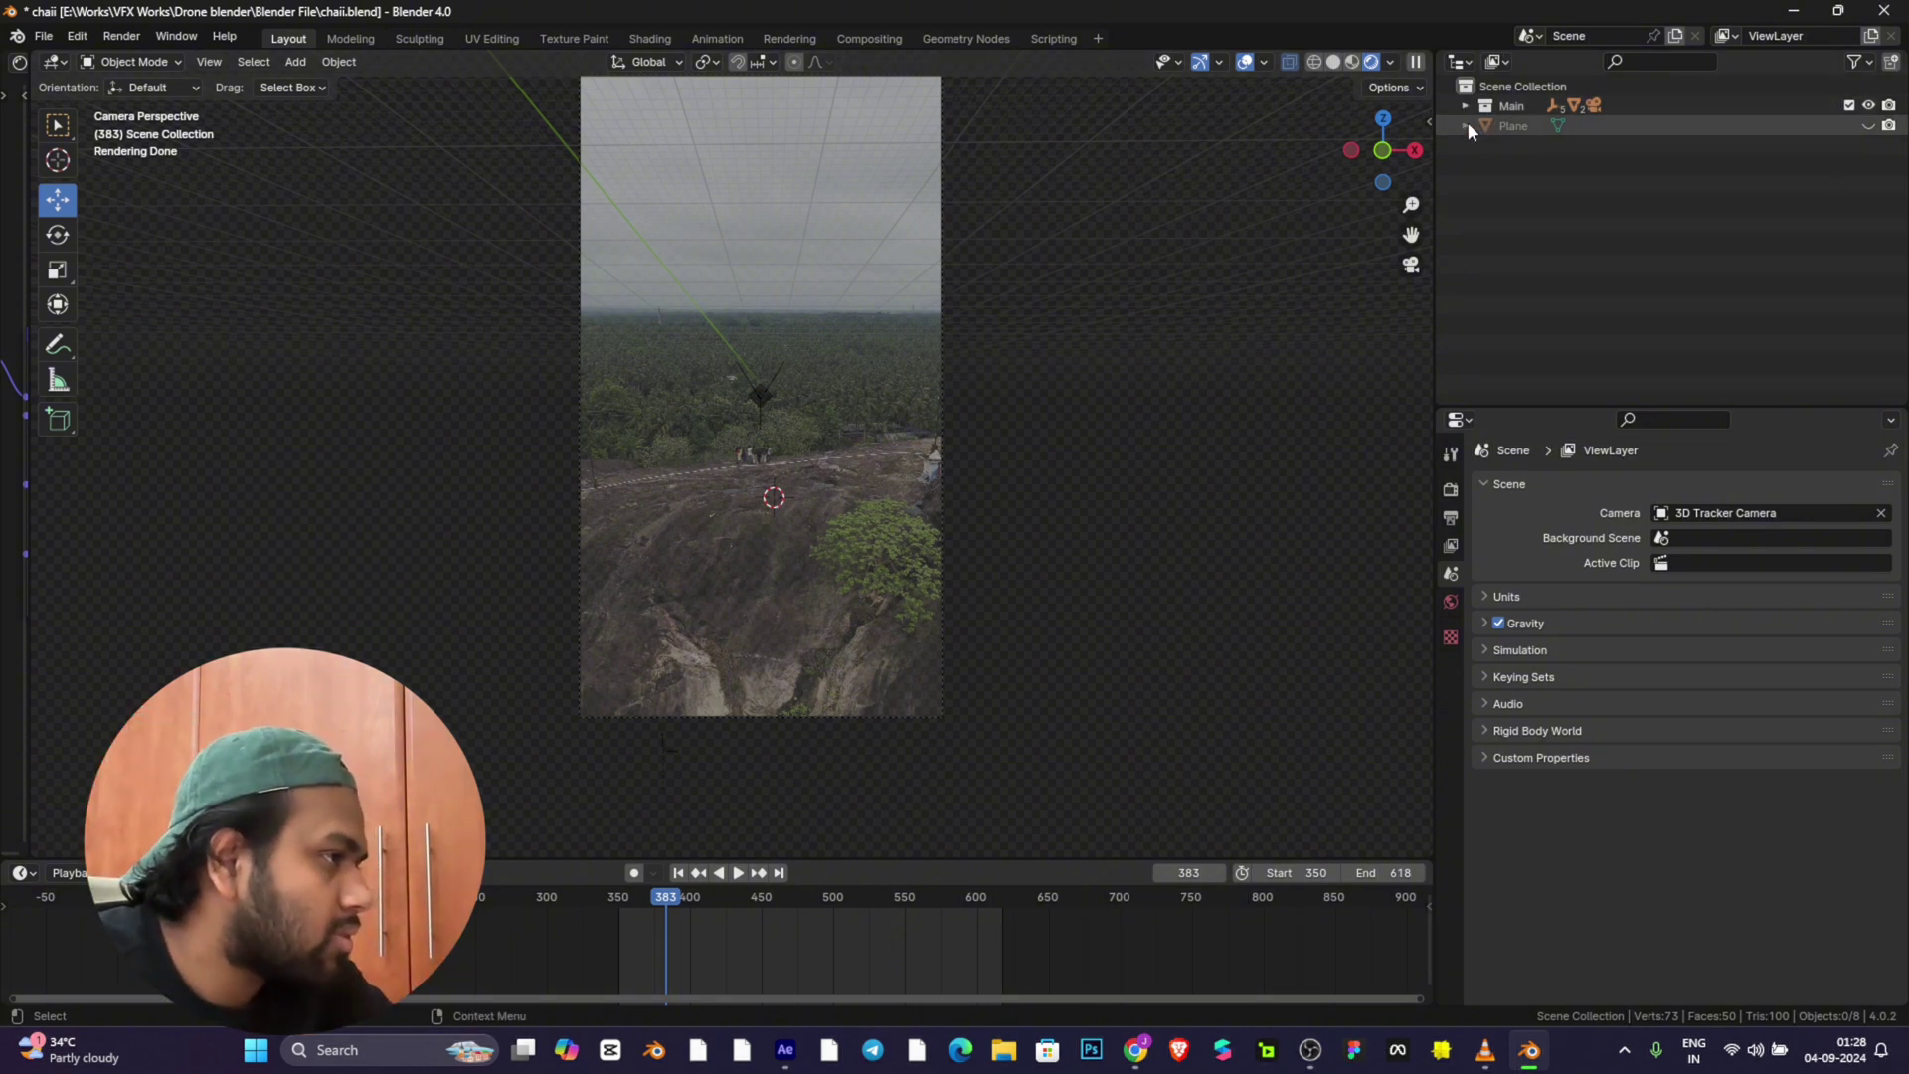
left_click(1465, 125)
left_click(1465, 107)
left_click(1538, 204)
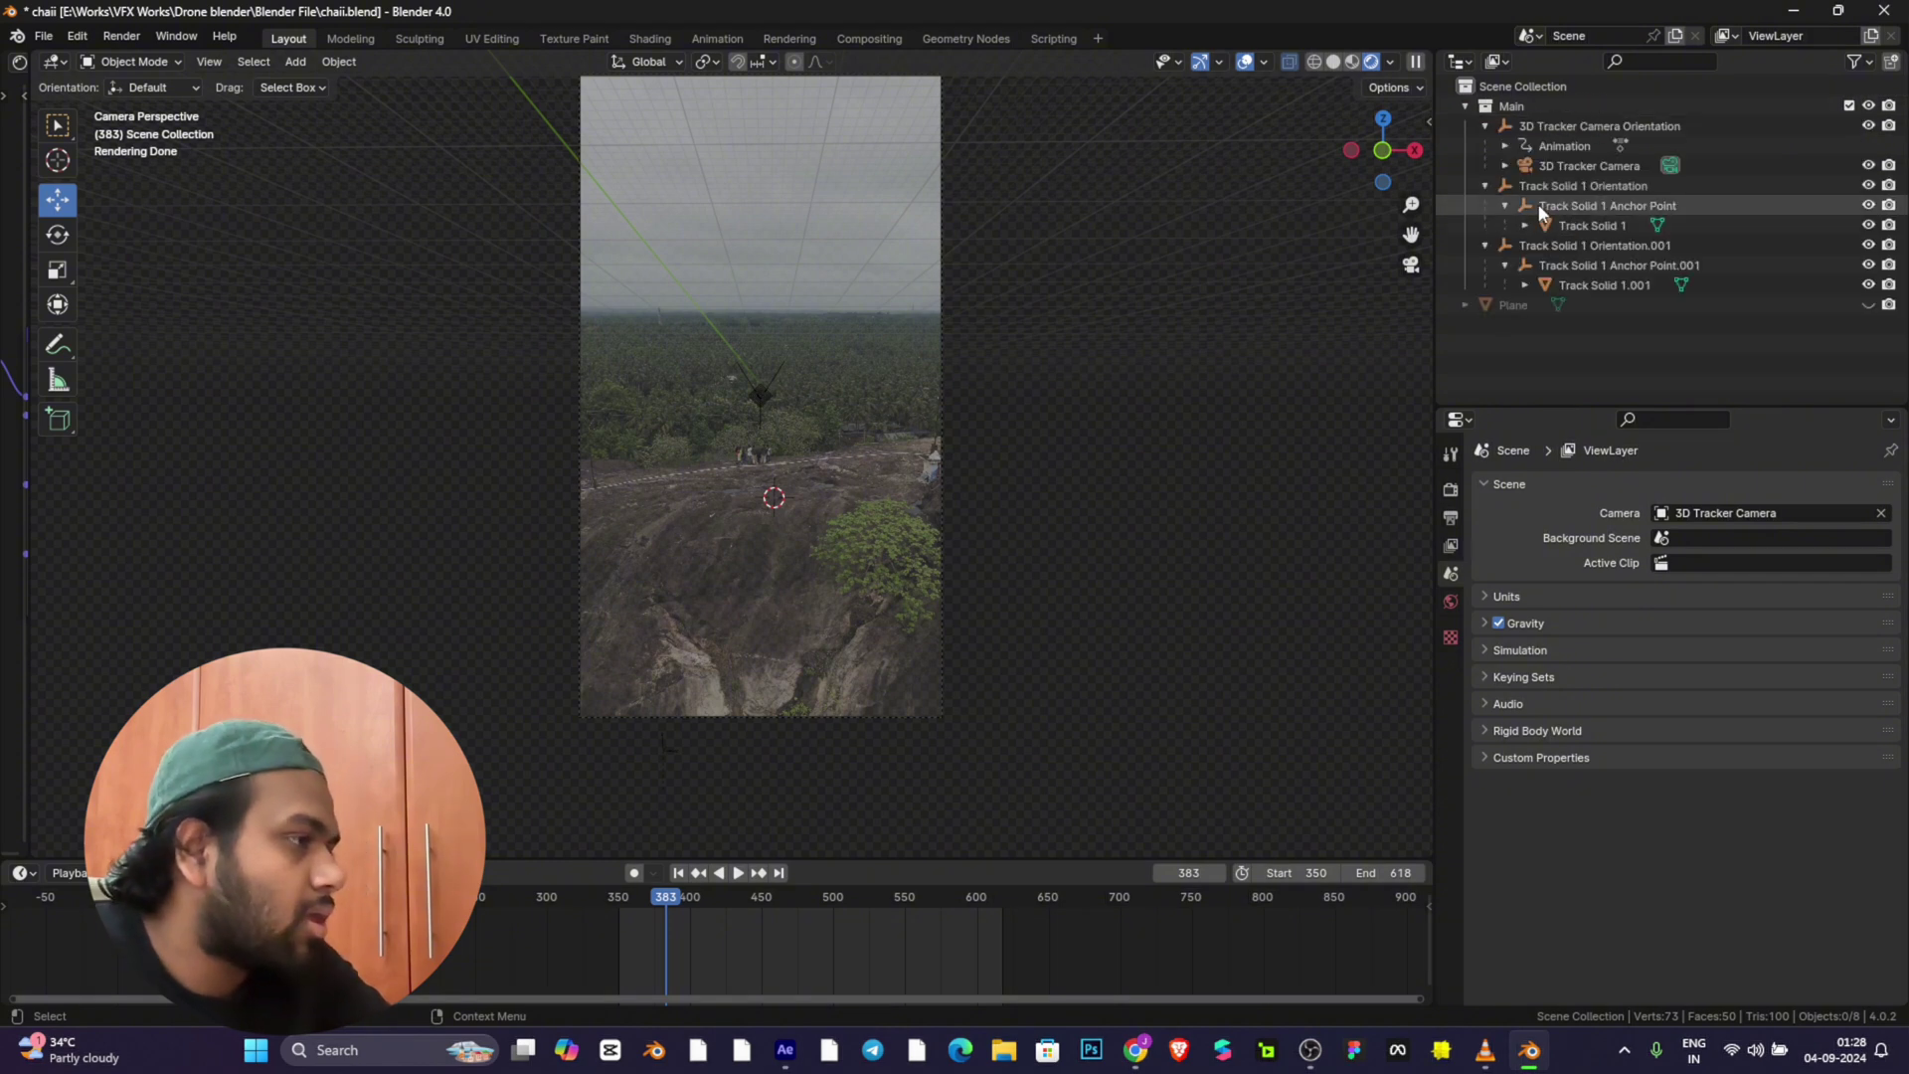
left_click(1551, 187)
left_click(1565, 128)
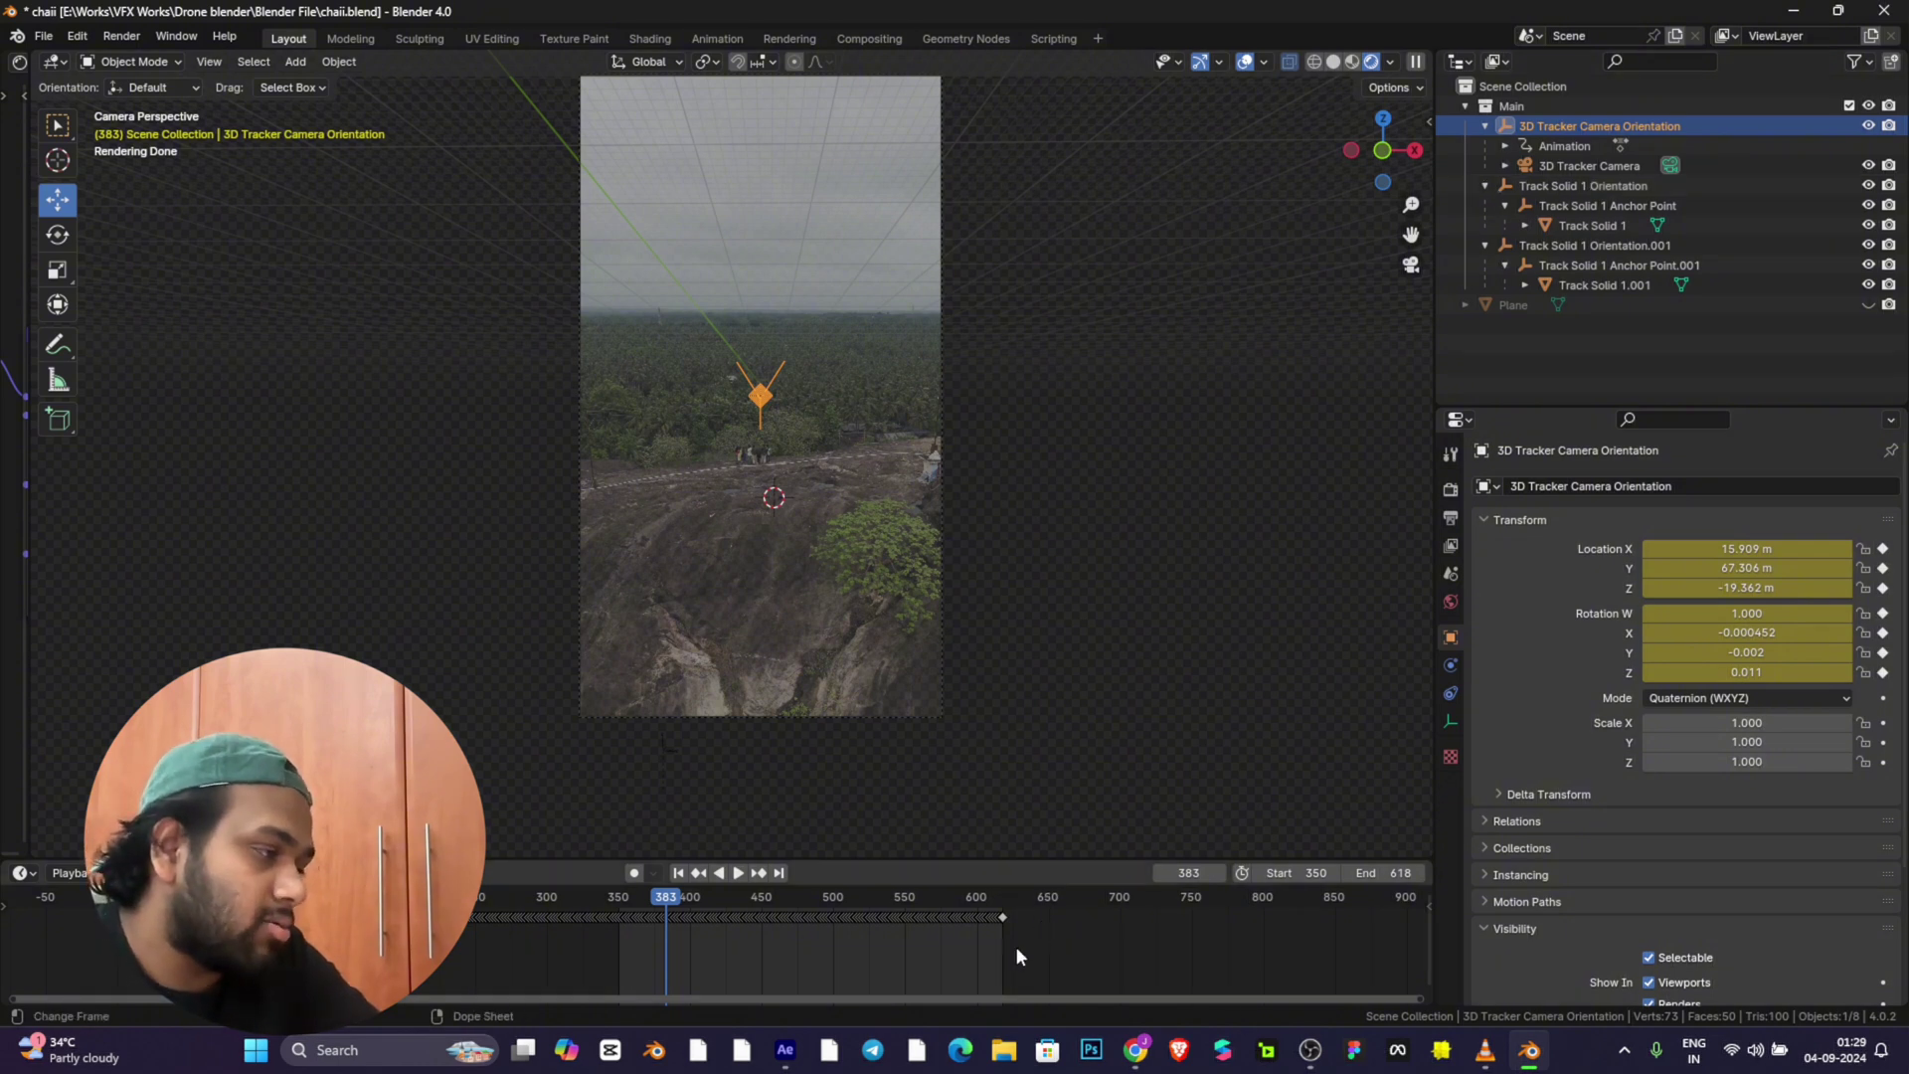
left_click_drag(1024, 949, 447, 887)
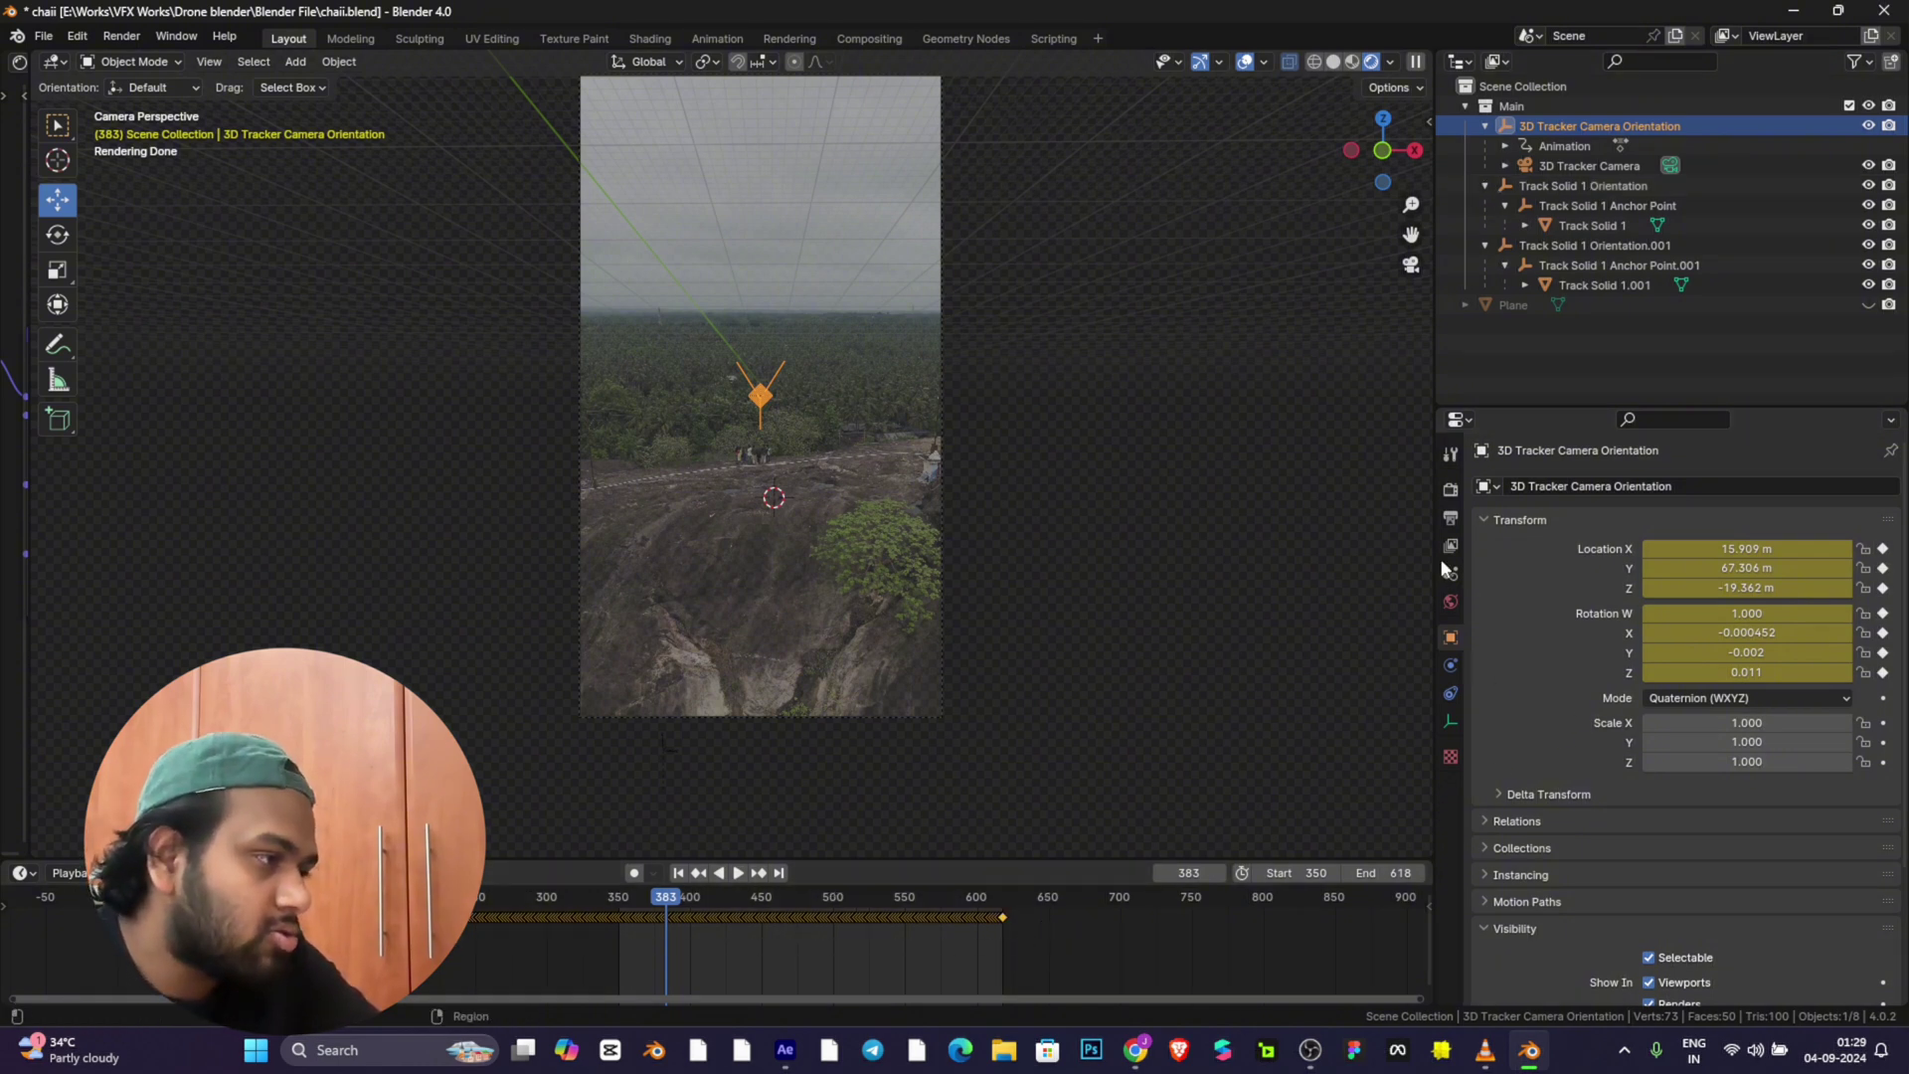
Step: In Output Properties, set Frame Start to 1
left_click(1452, 519)
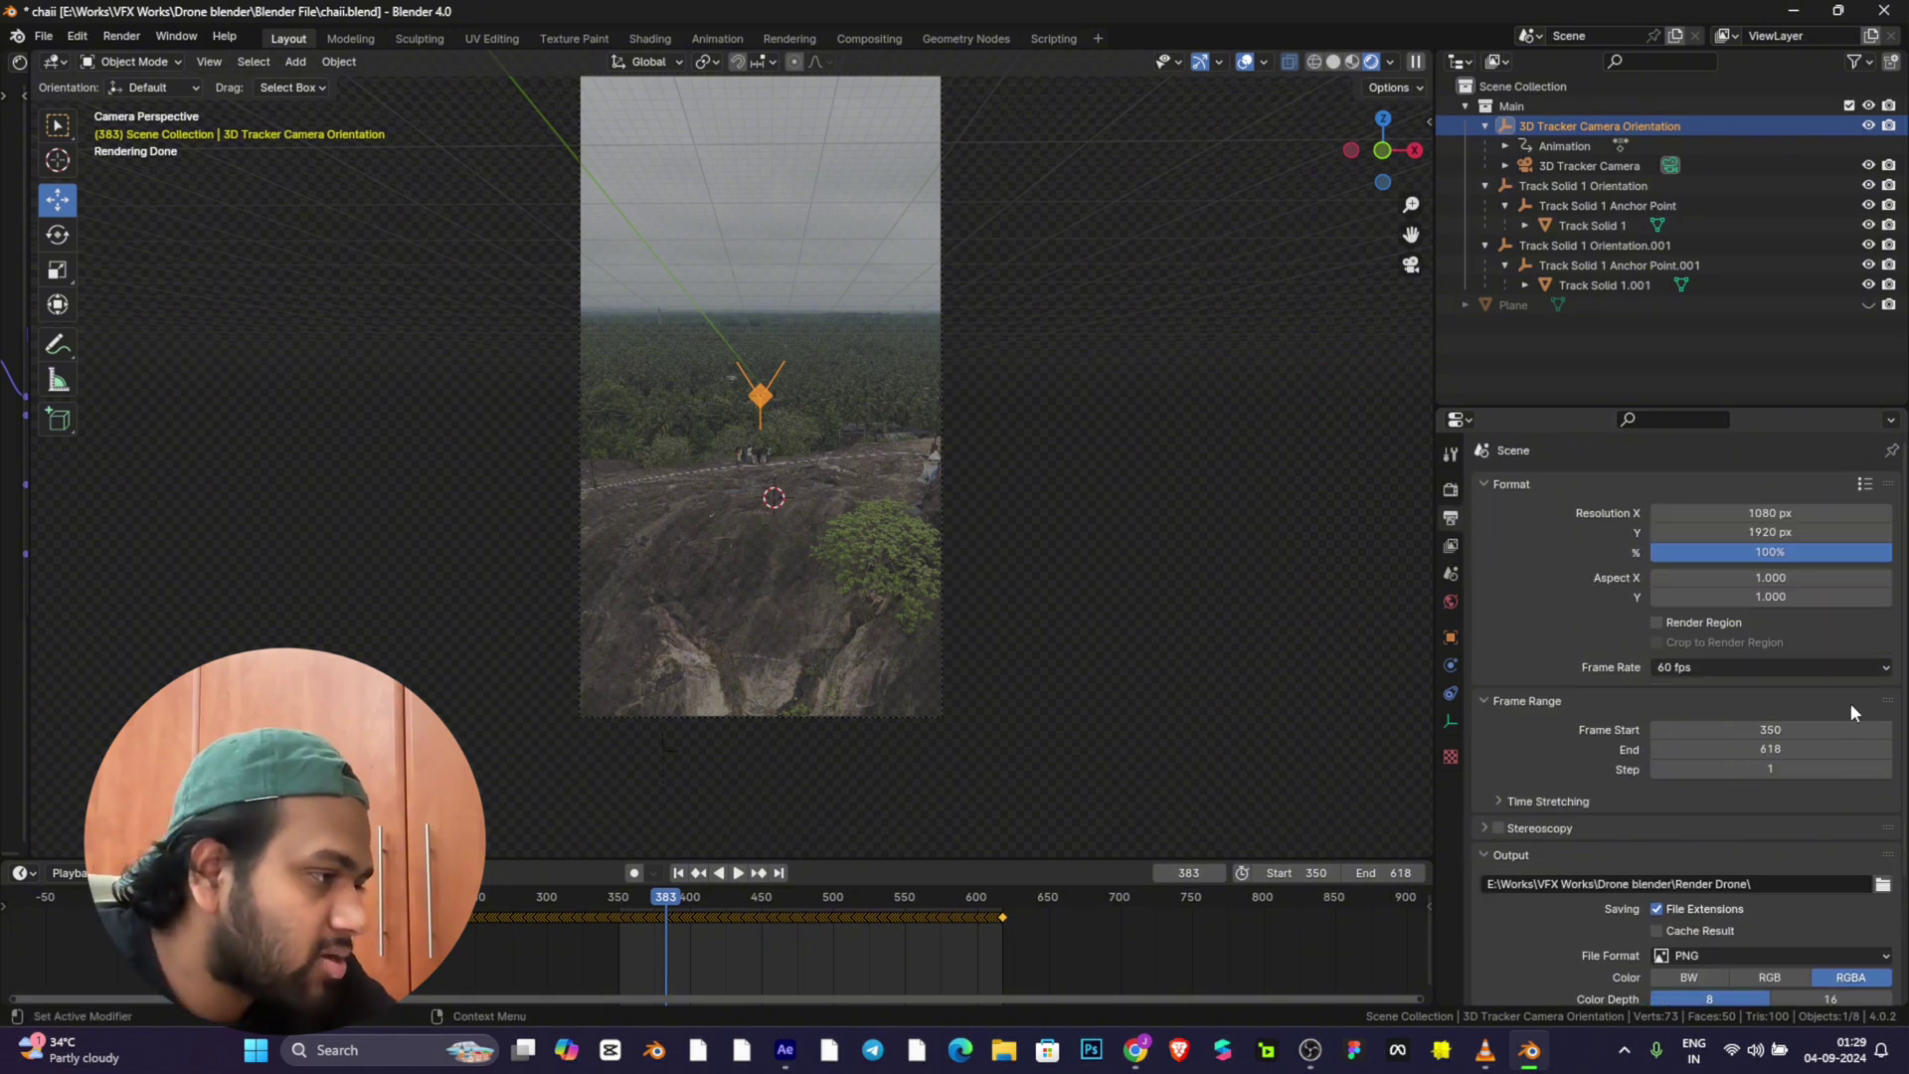
left_click(1826, 731)
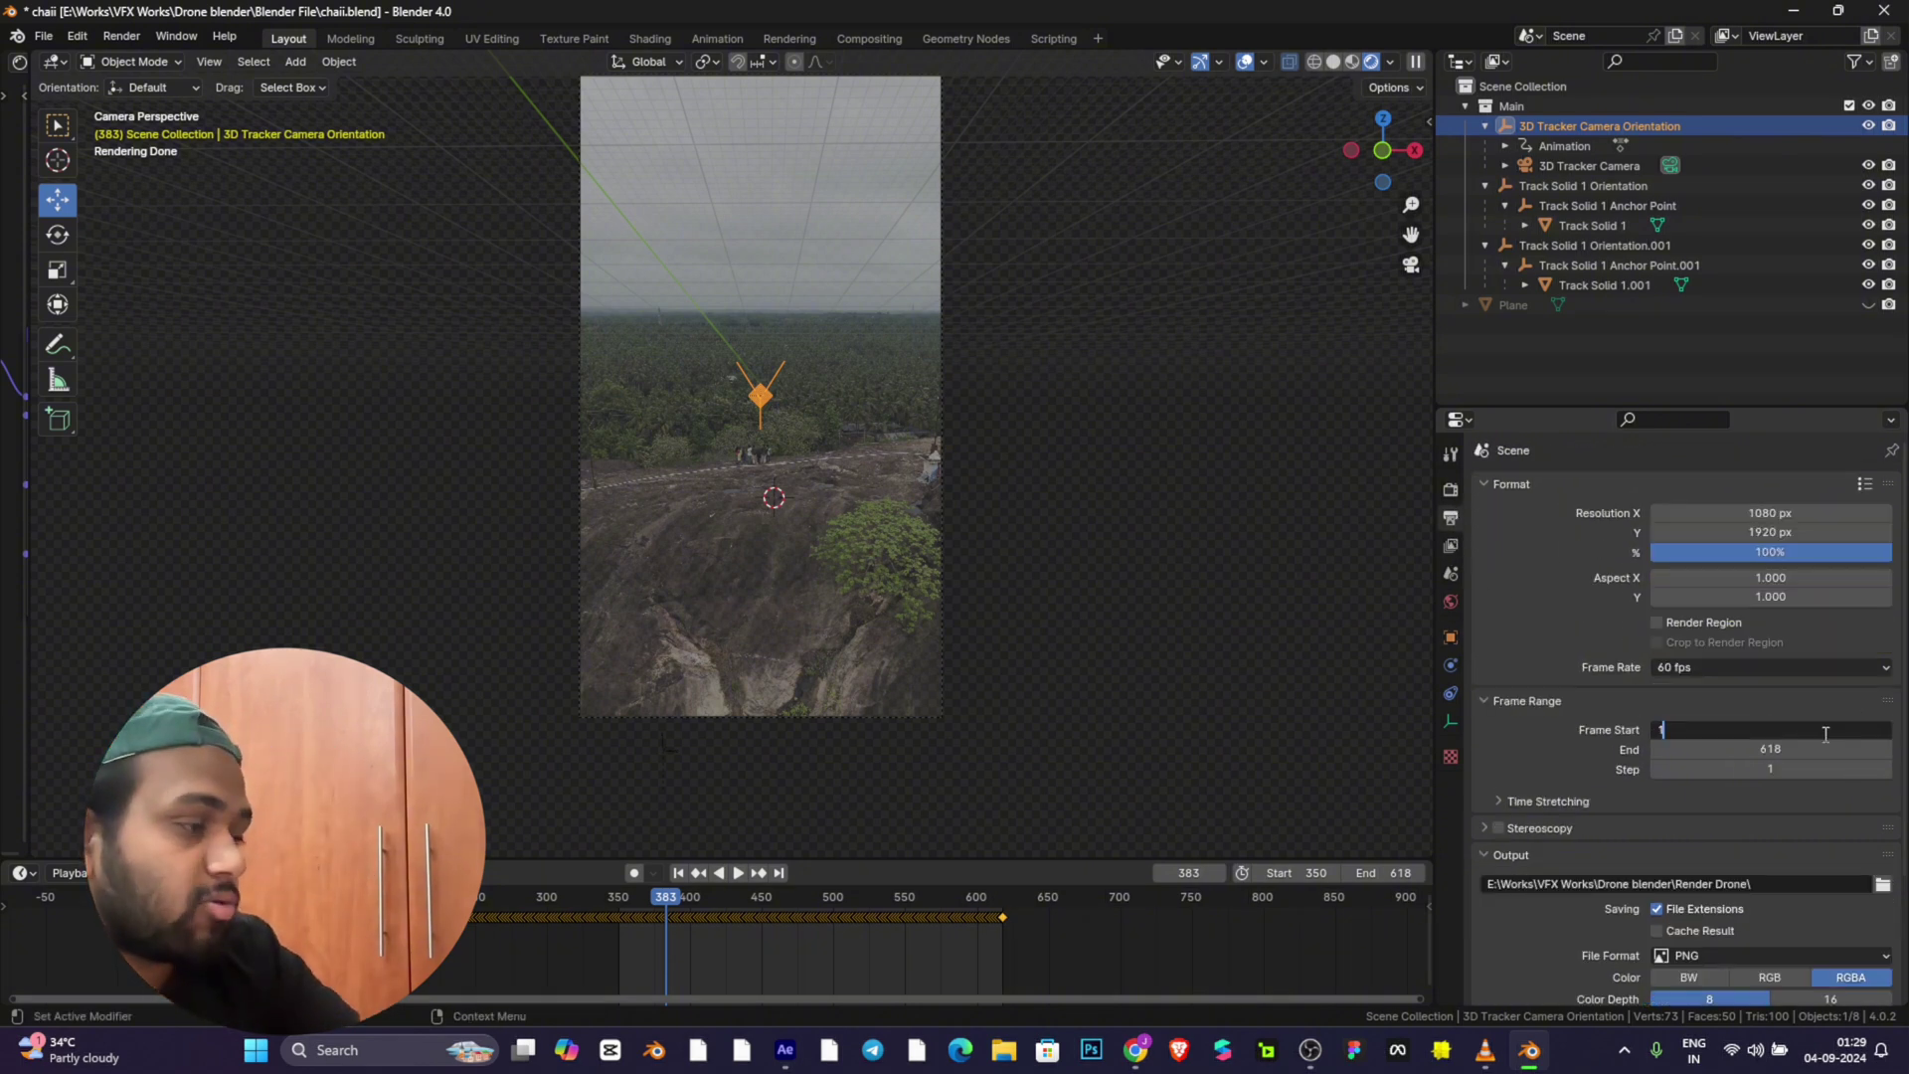
type("1")
key("Return")
Step: Move the playhead to frame 618 and set Frame End to 618
scroll(1029, 925, "up", 4)
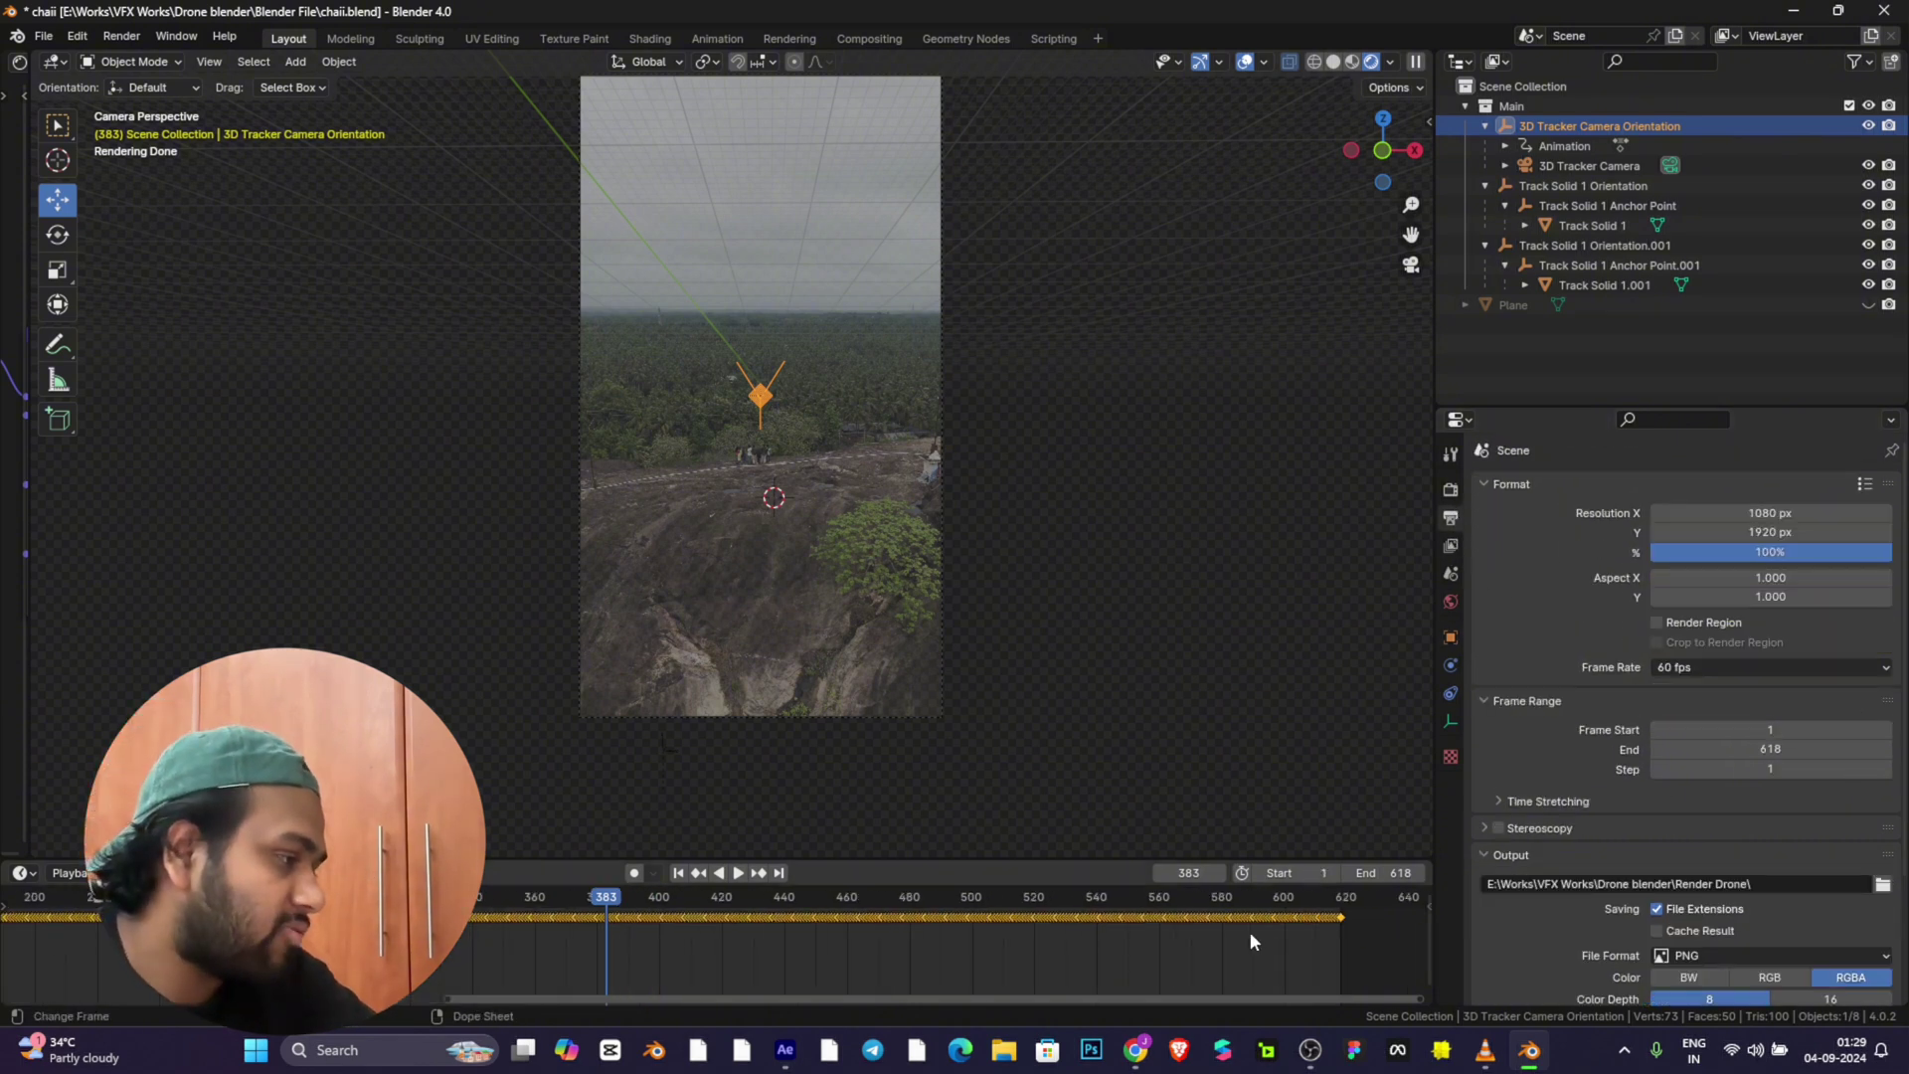
scroll(1255, 931, "up", 5)
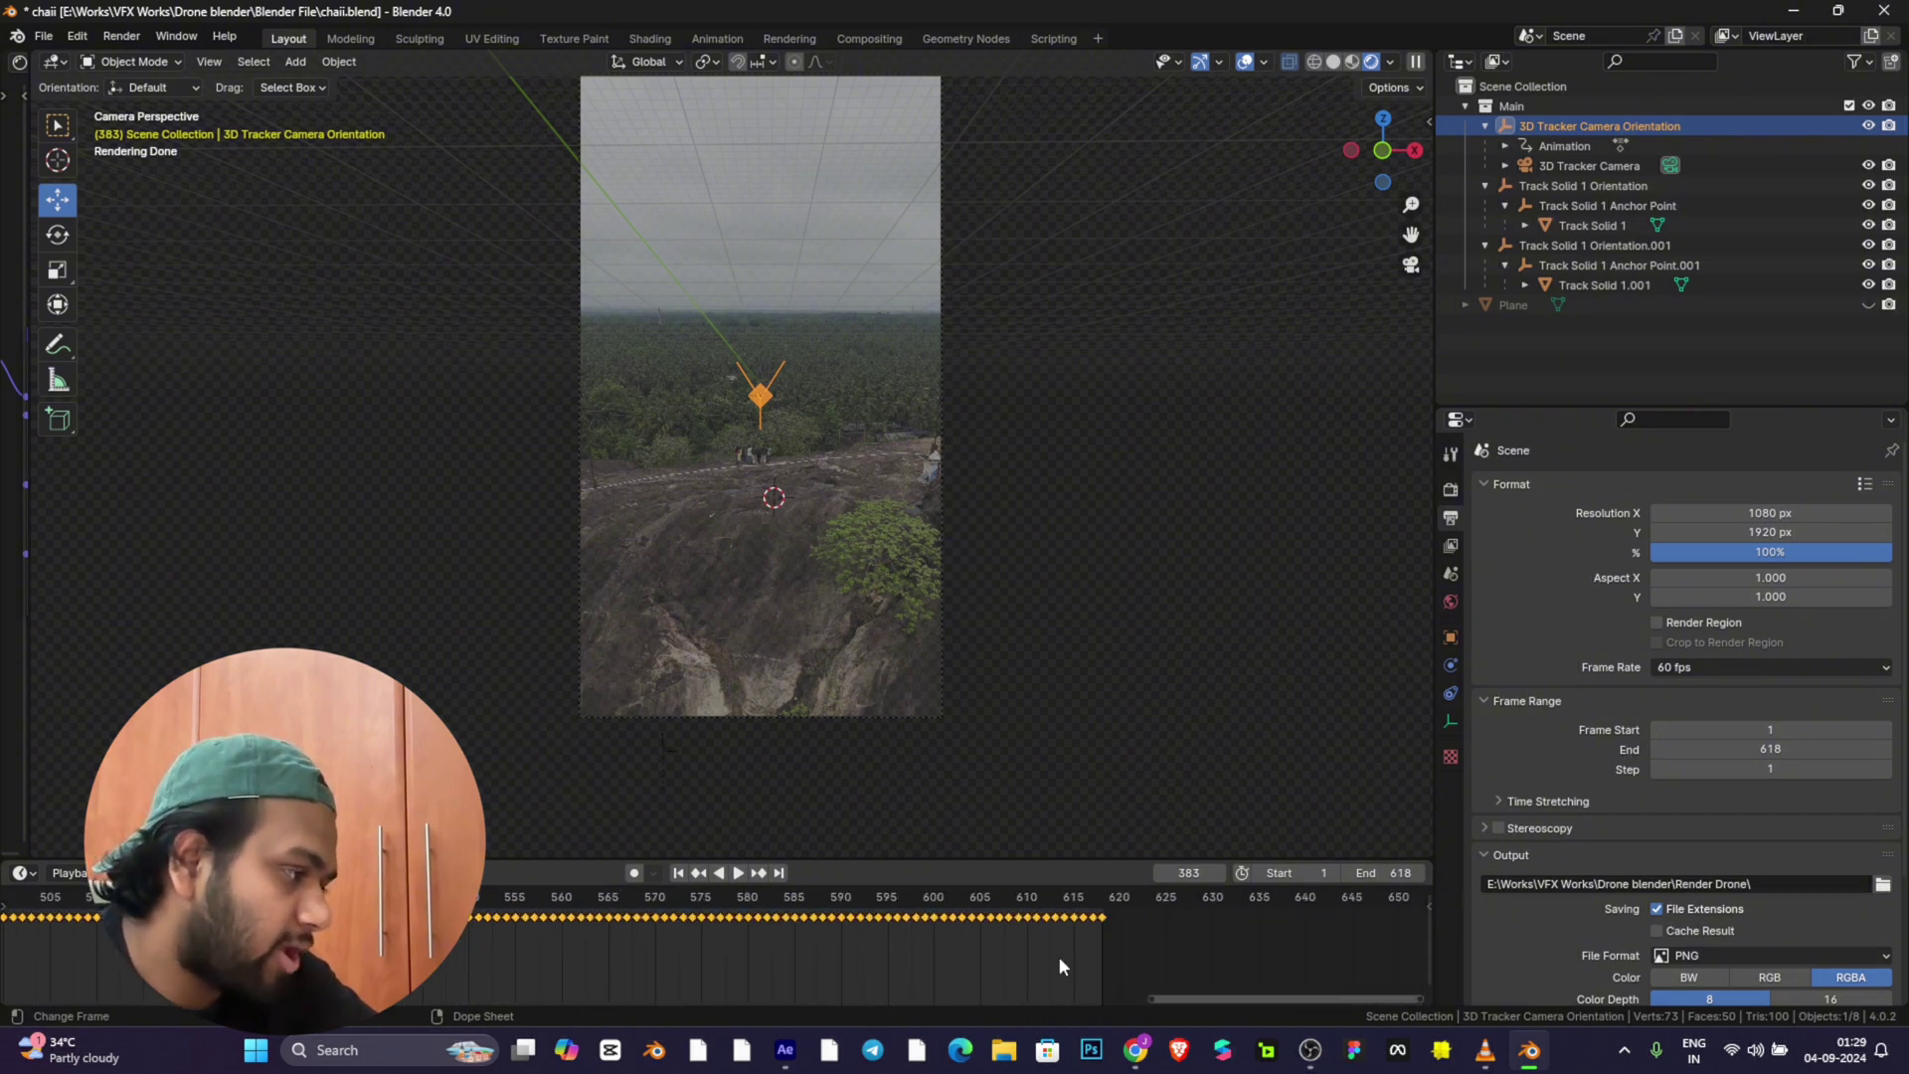
scroll(1164, 945, "up", 6)
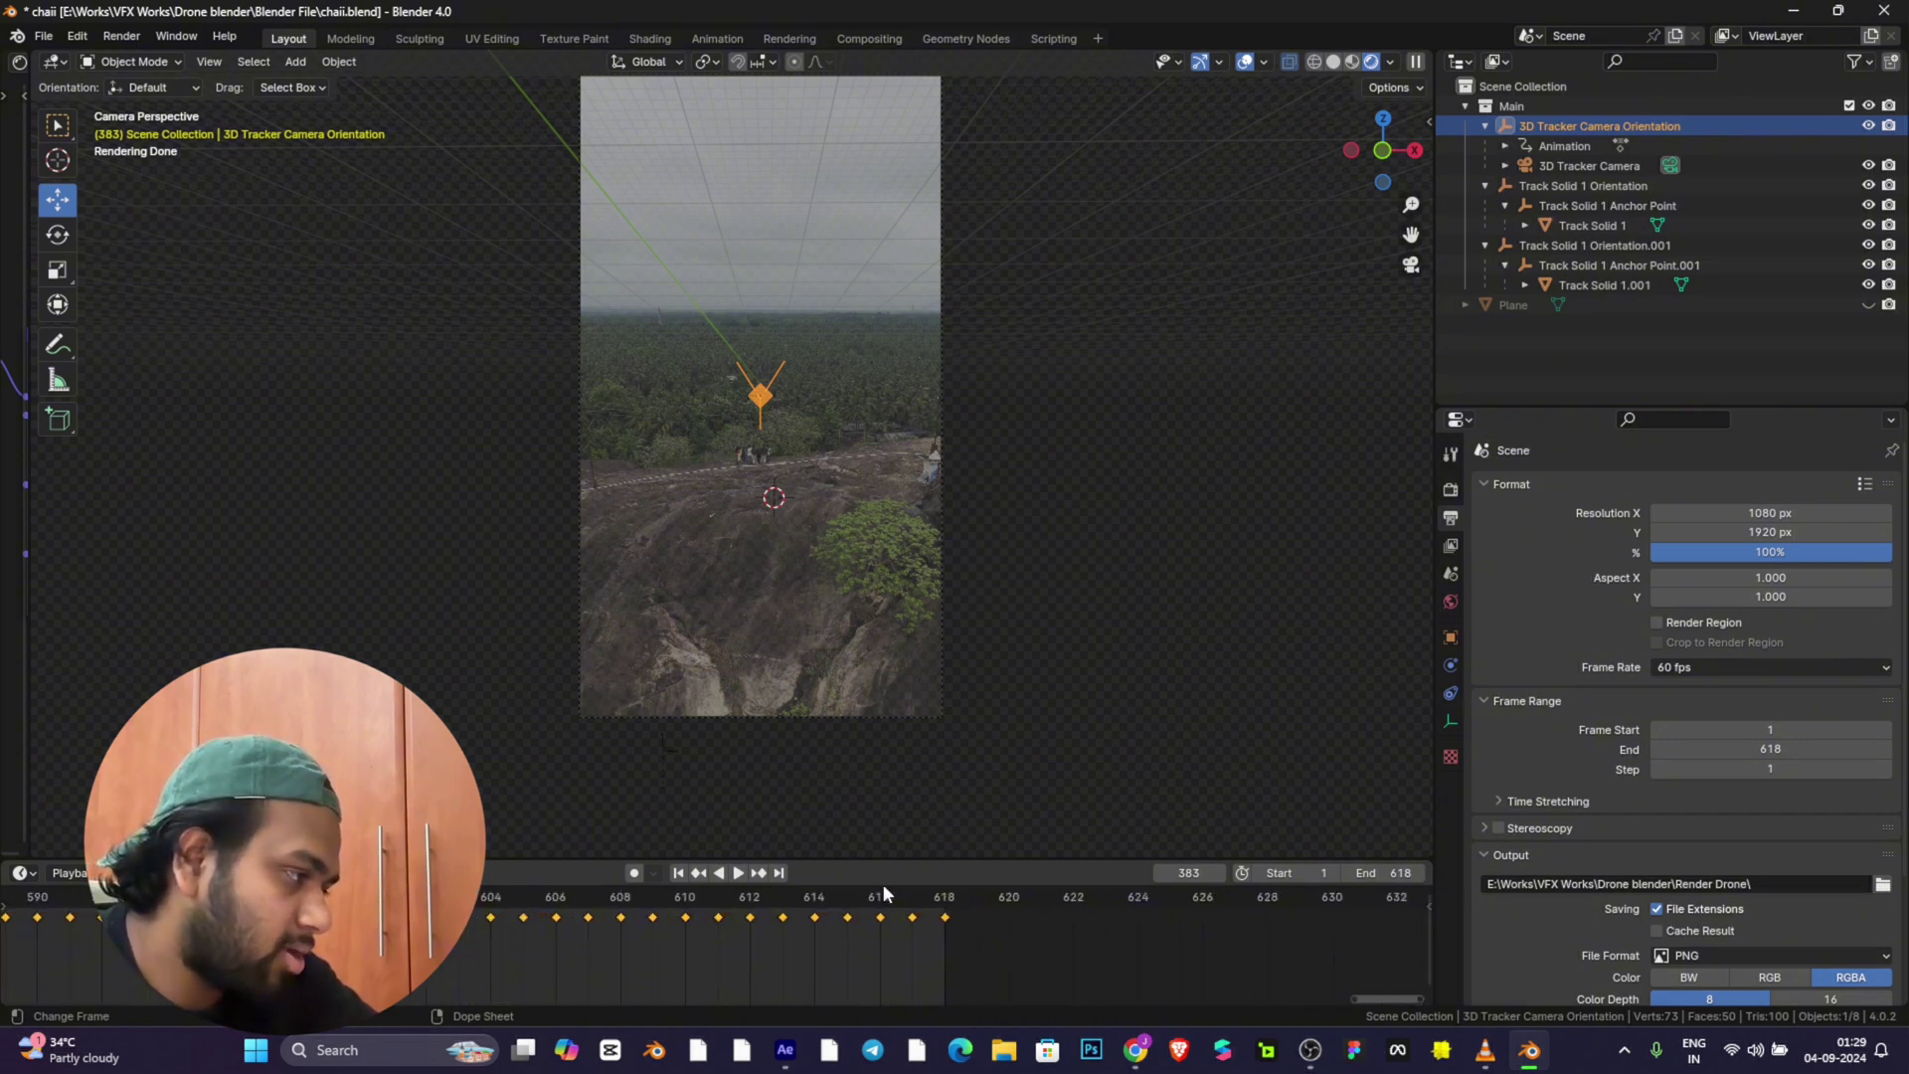
scroll(915, 900, "up", 2)
left_click_drag(961, 905, 1038, 893)
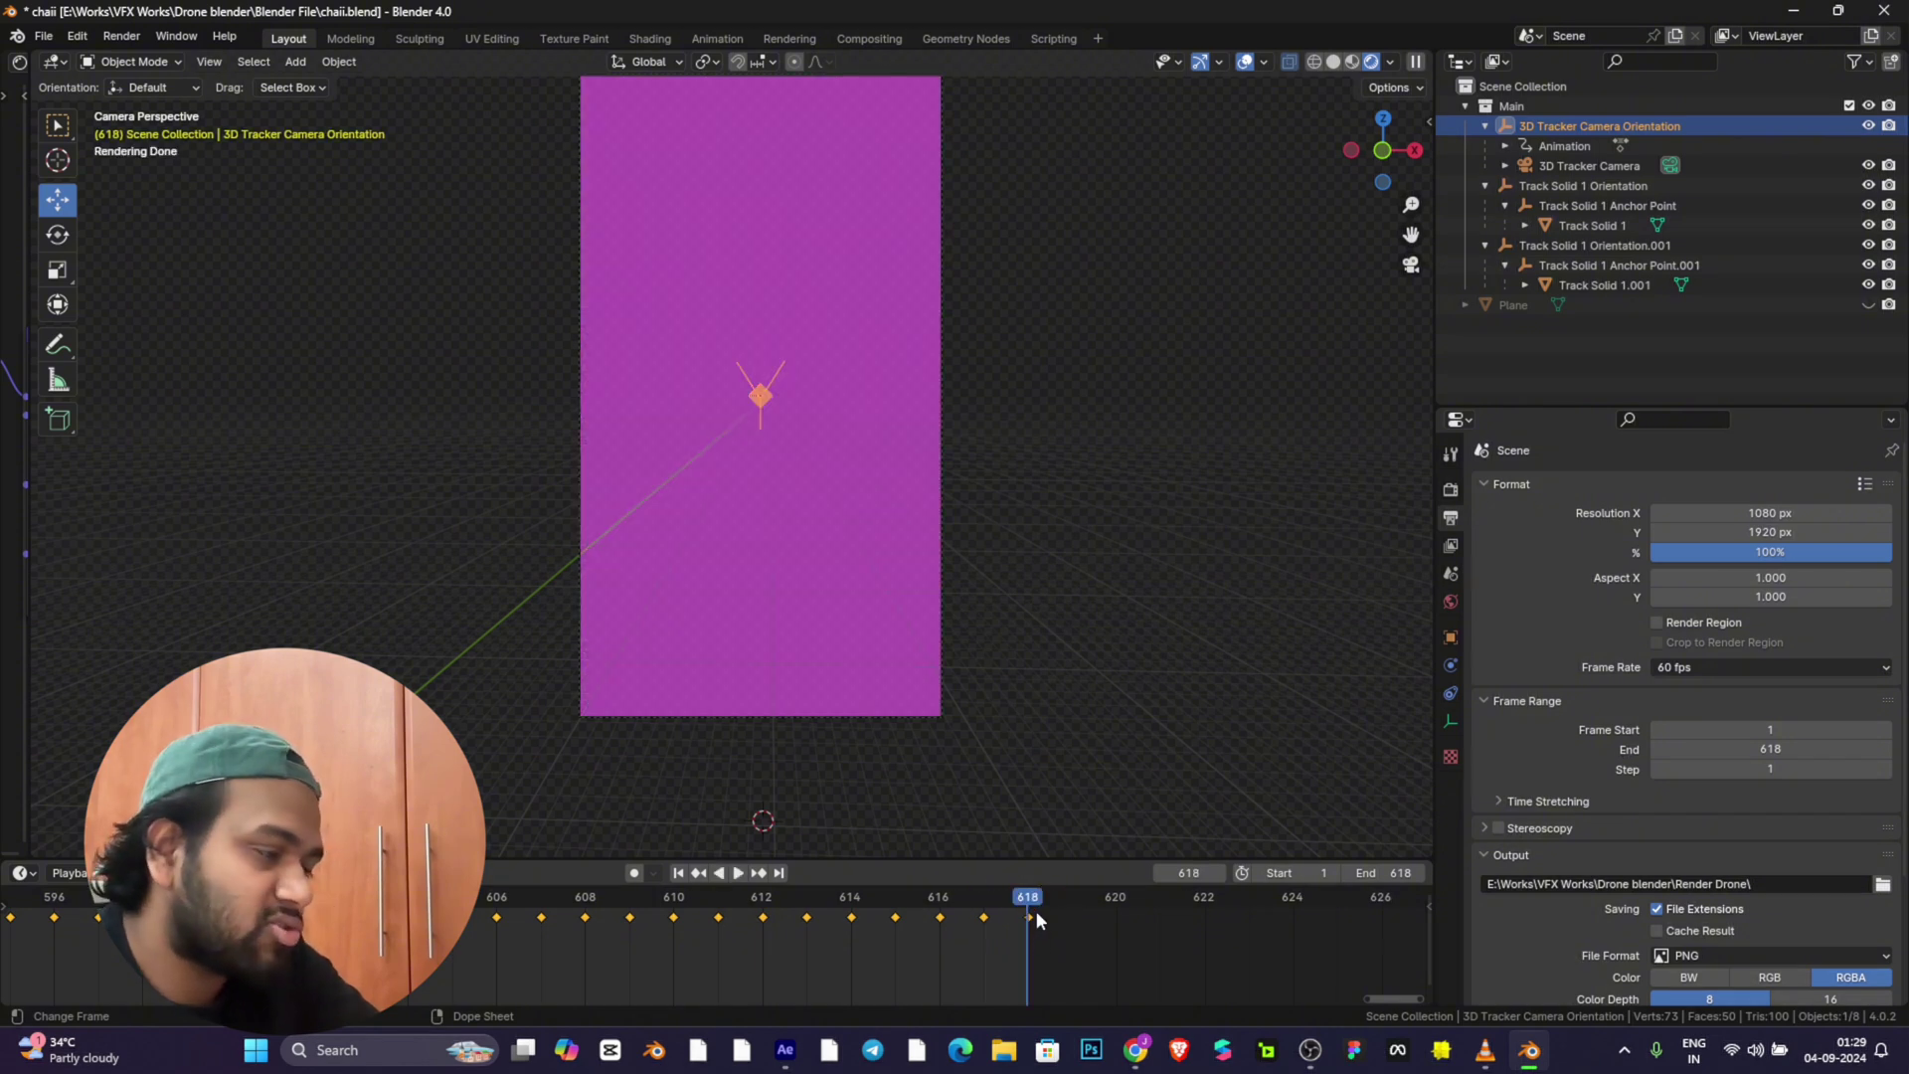
left_click(1815, 753)
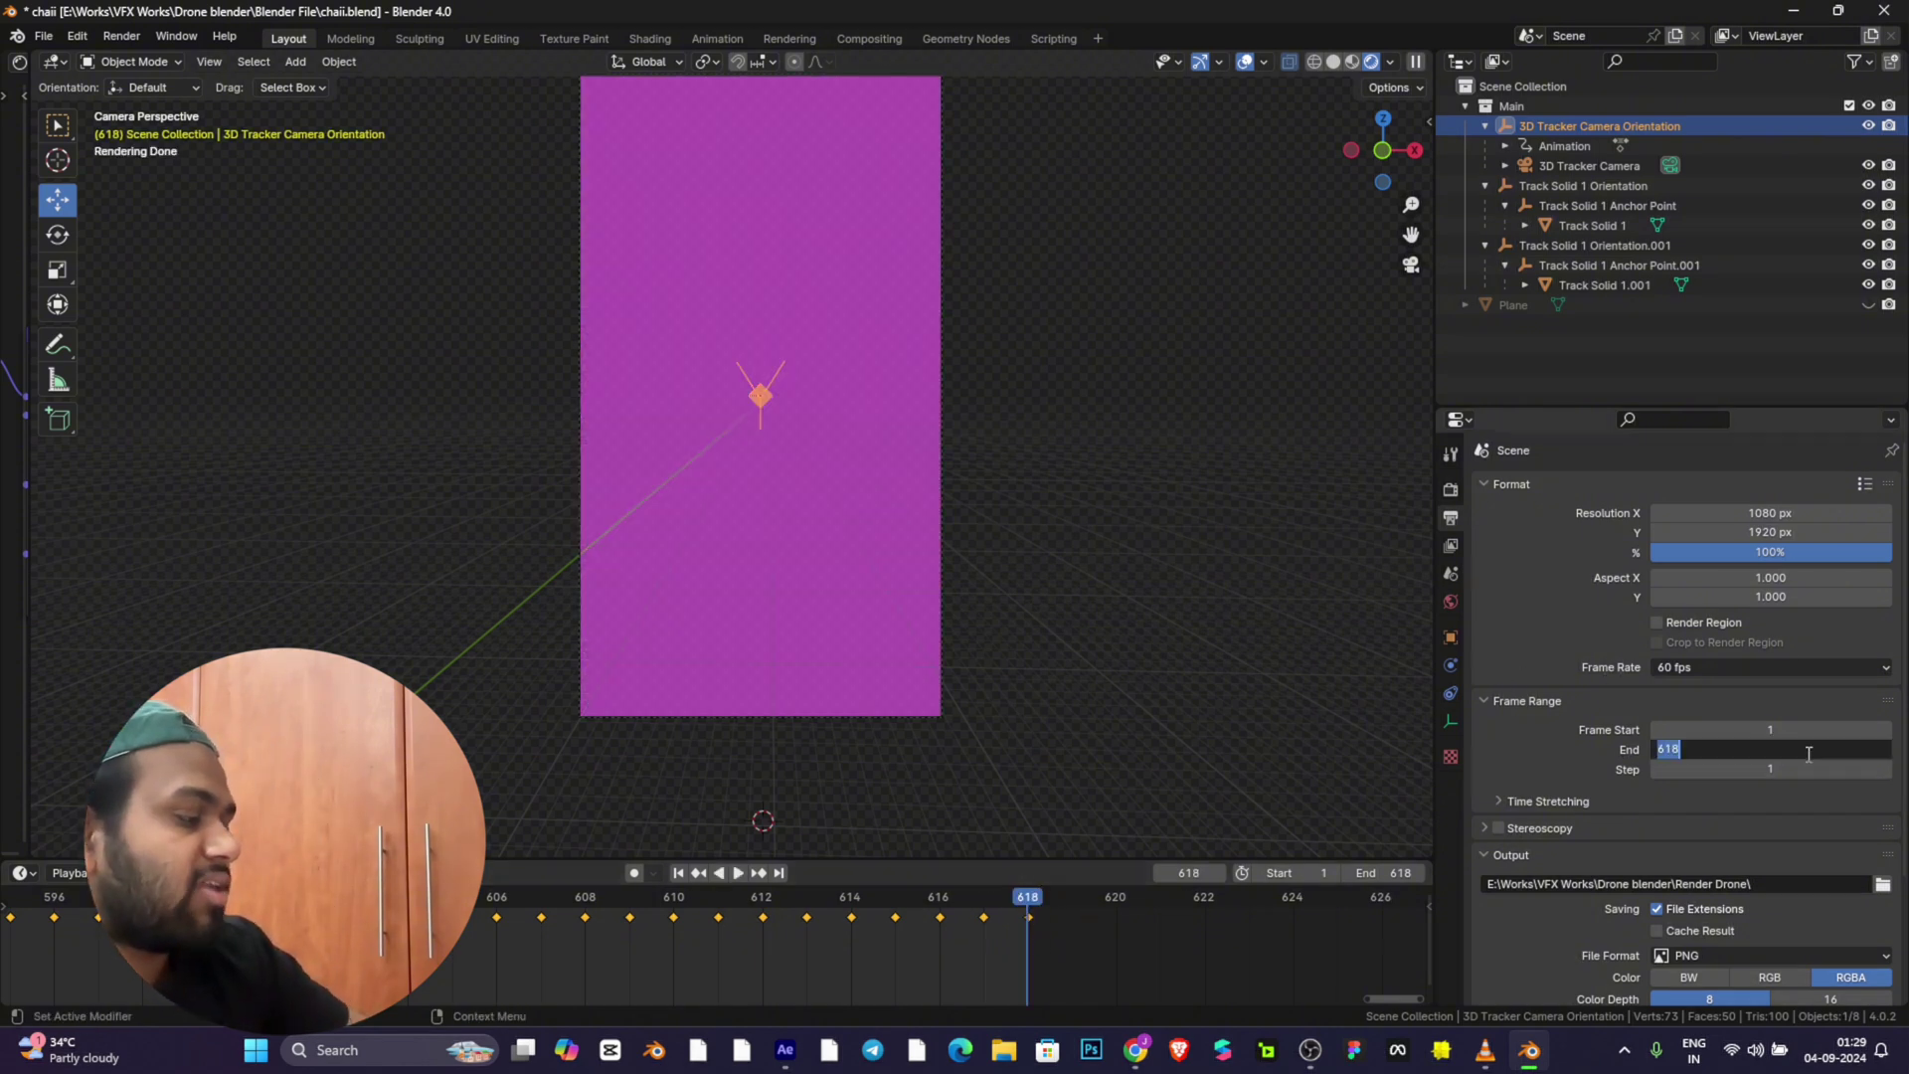
type("618")
key("Return")
scroll(905, 488, "down", 5)
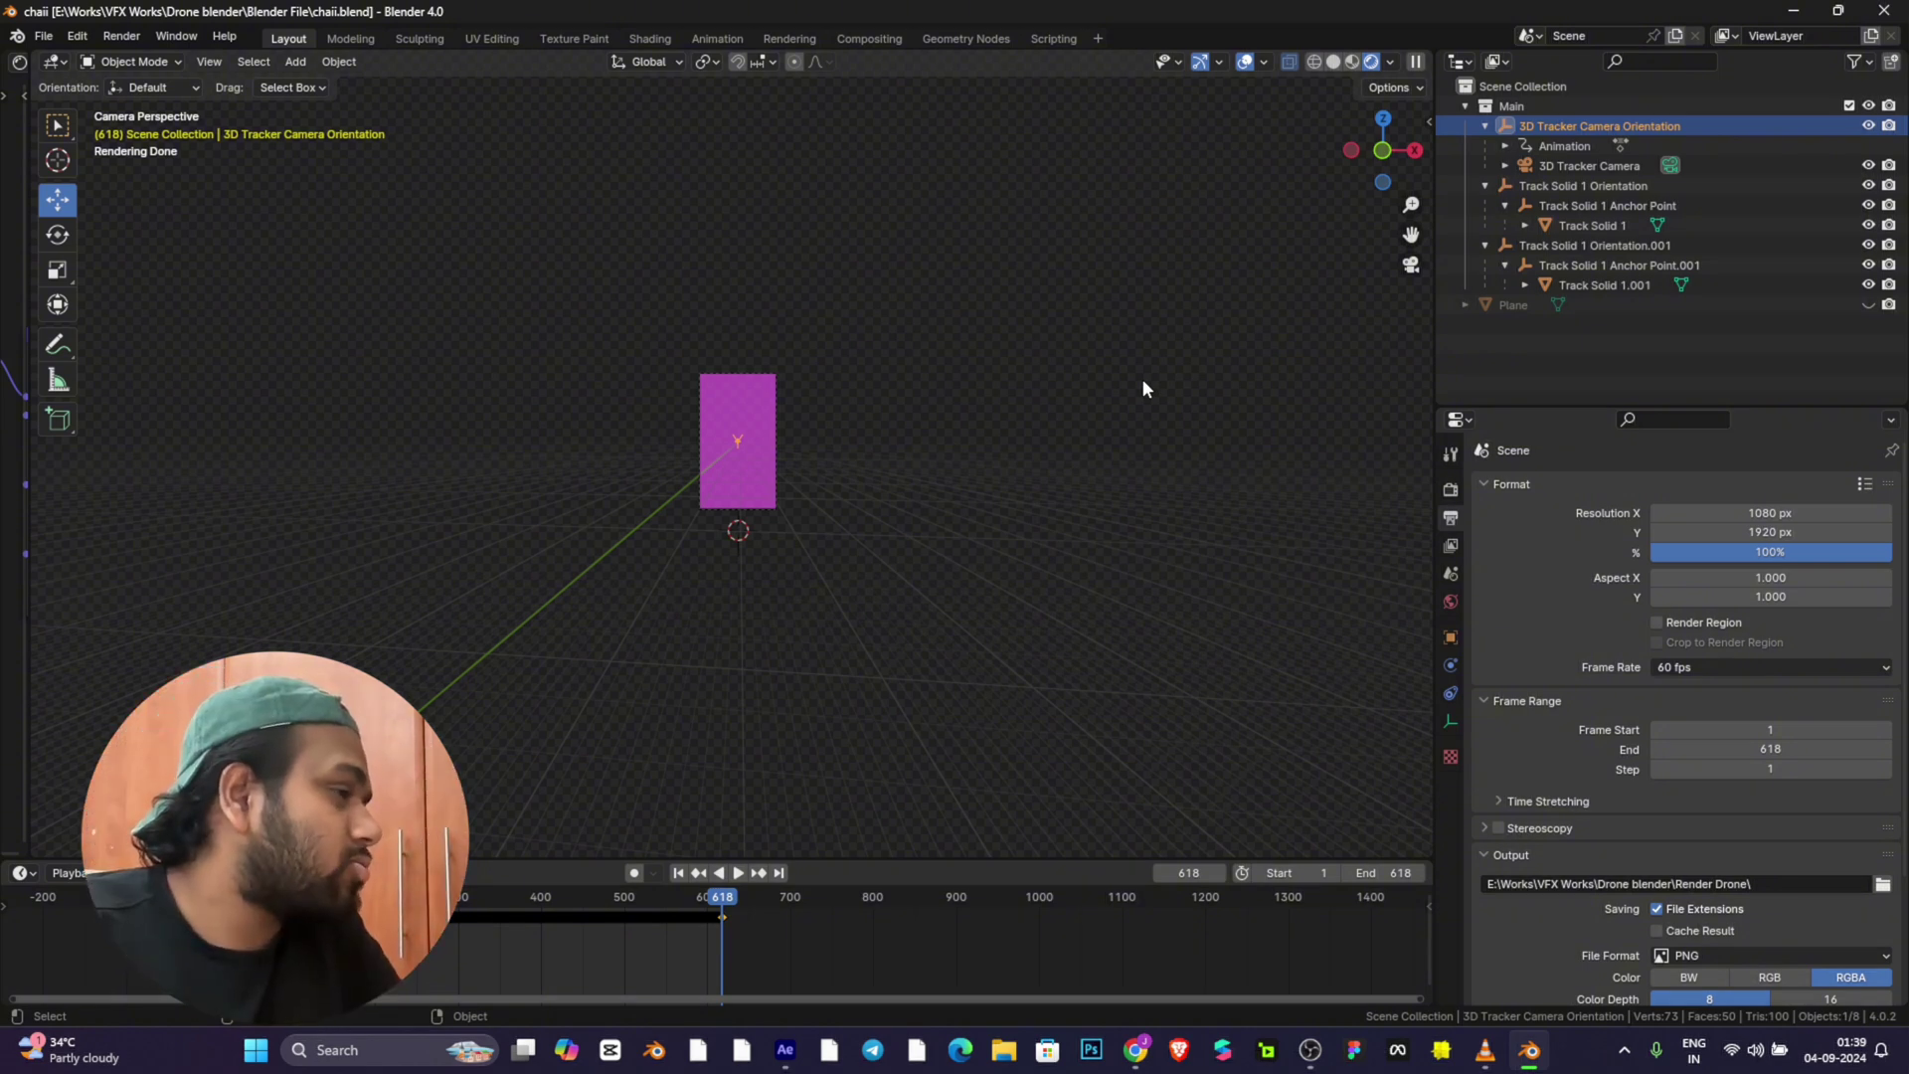
Step: Play back the tracked camera animation, jump back to an earlier frame, then stop playback
scroll(792, 368, "up", 4)
scroll(801, 373, "up", 4)
scroll(935, 565, "down", 3)
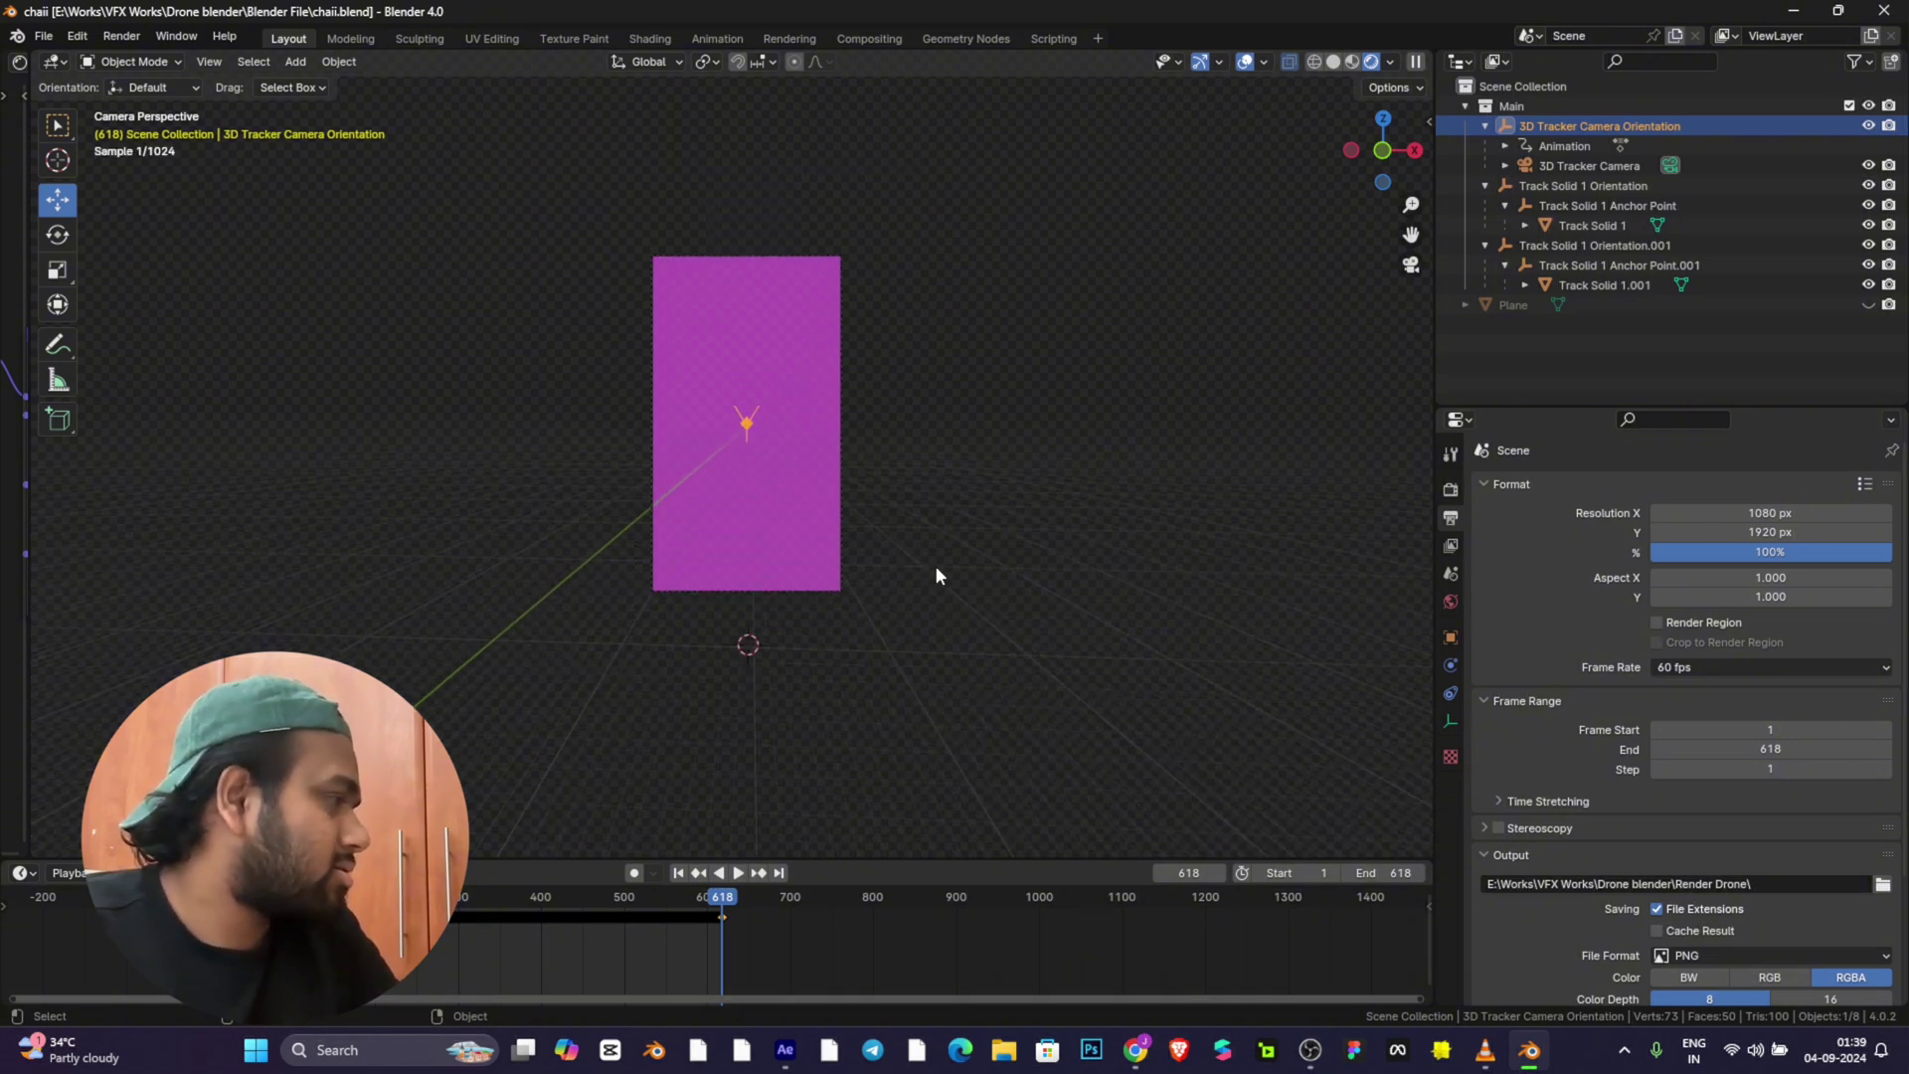
left_click(652, 902)
key("space")
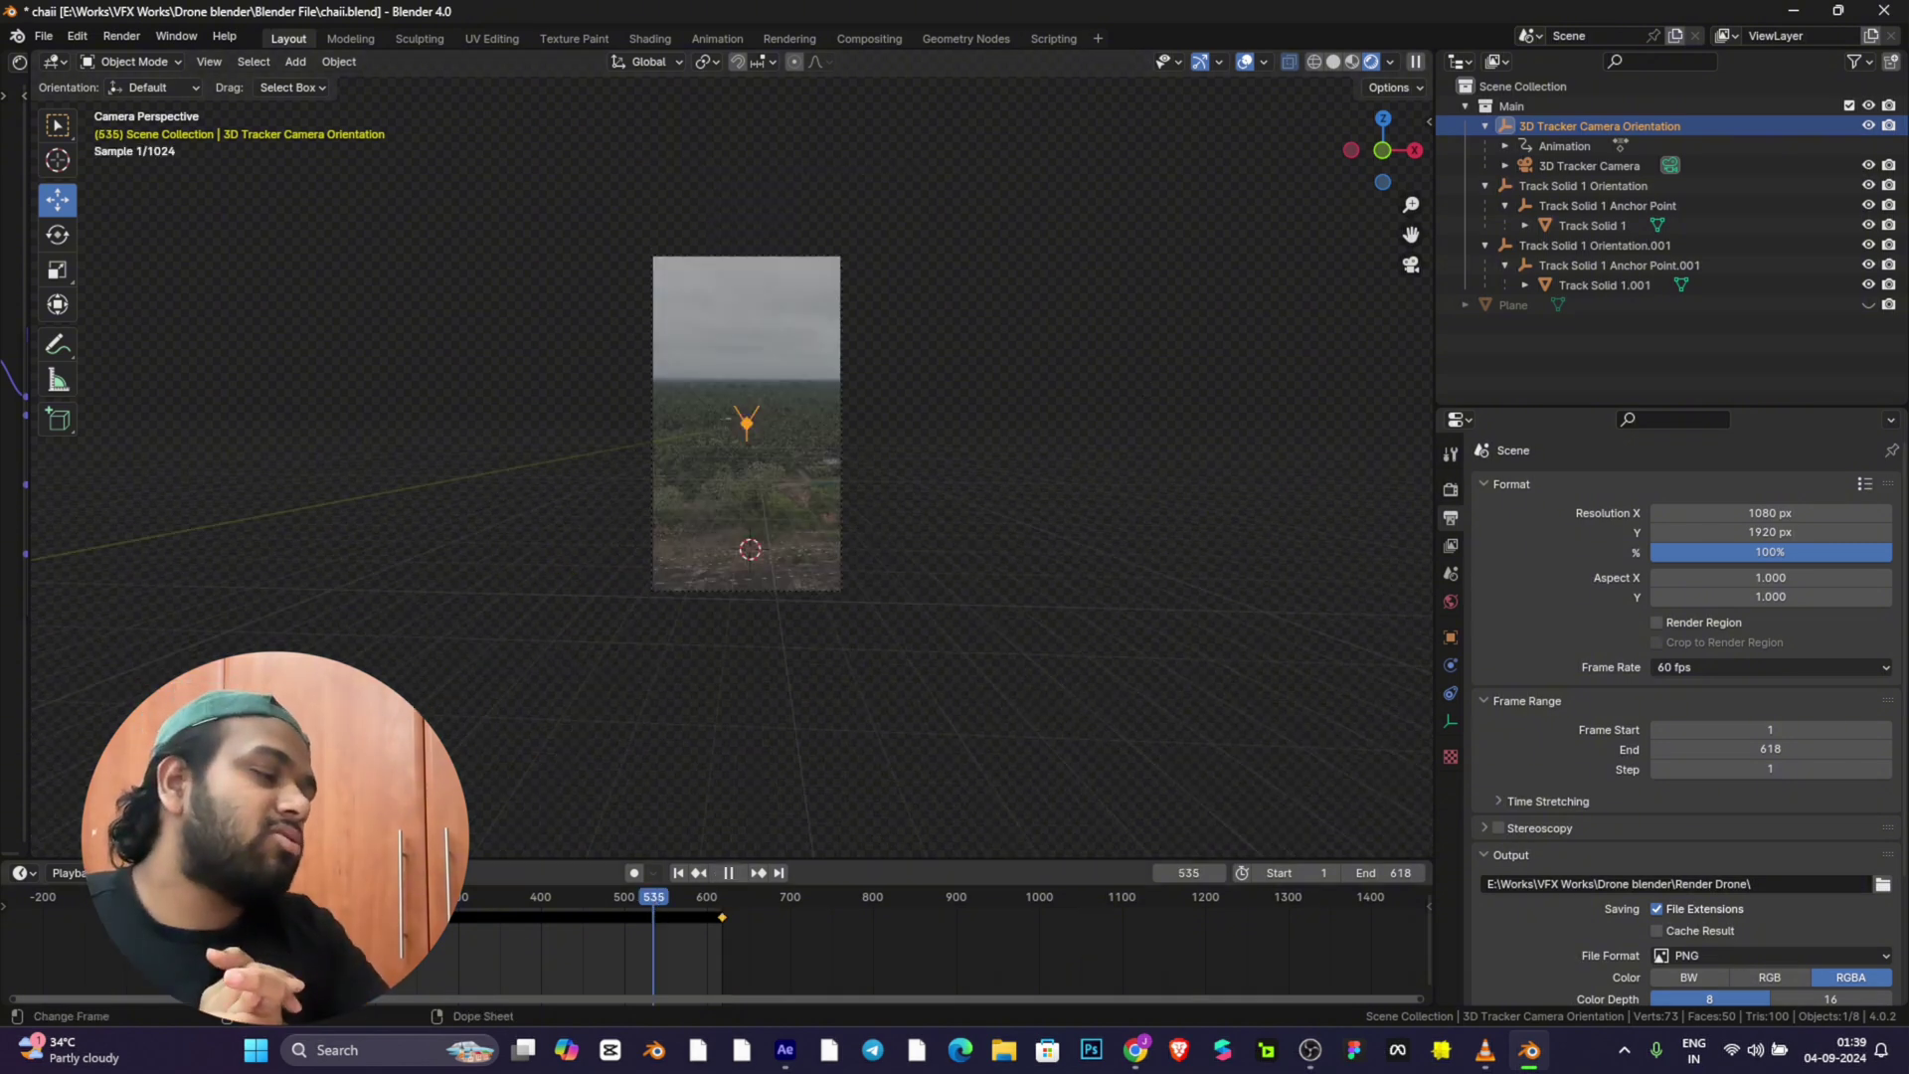
left_click(481, 892)
key("space")
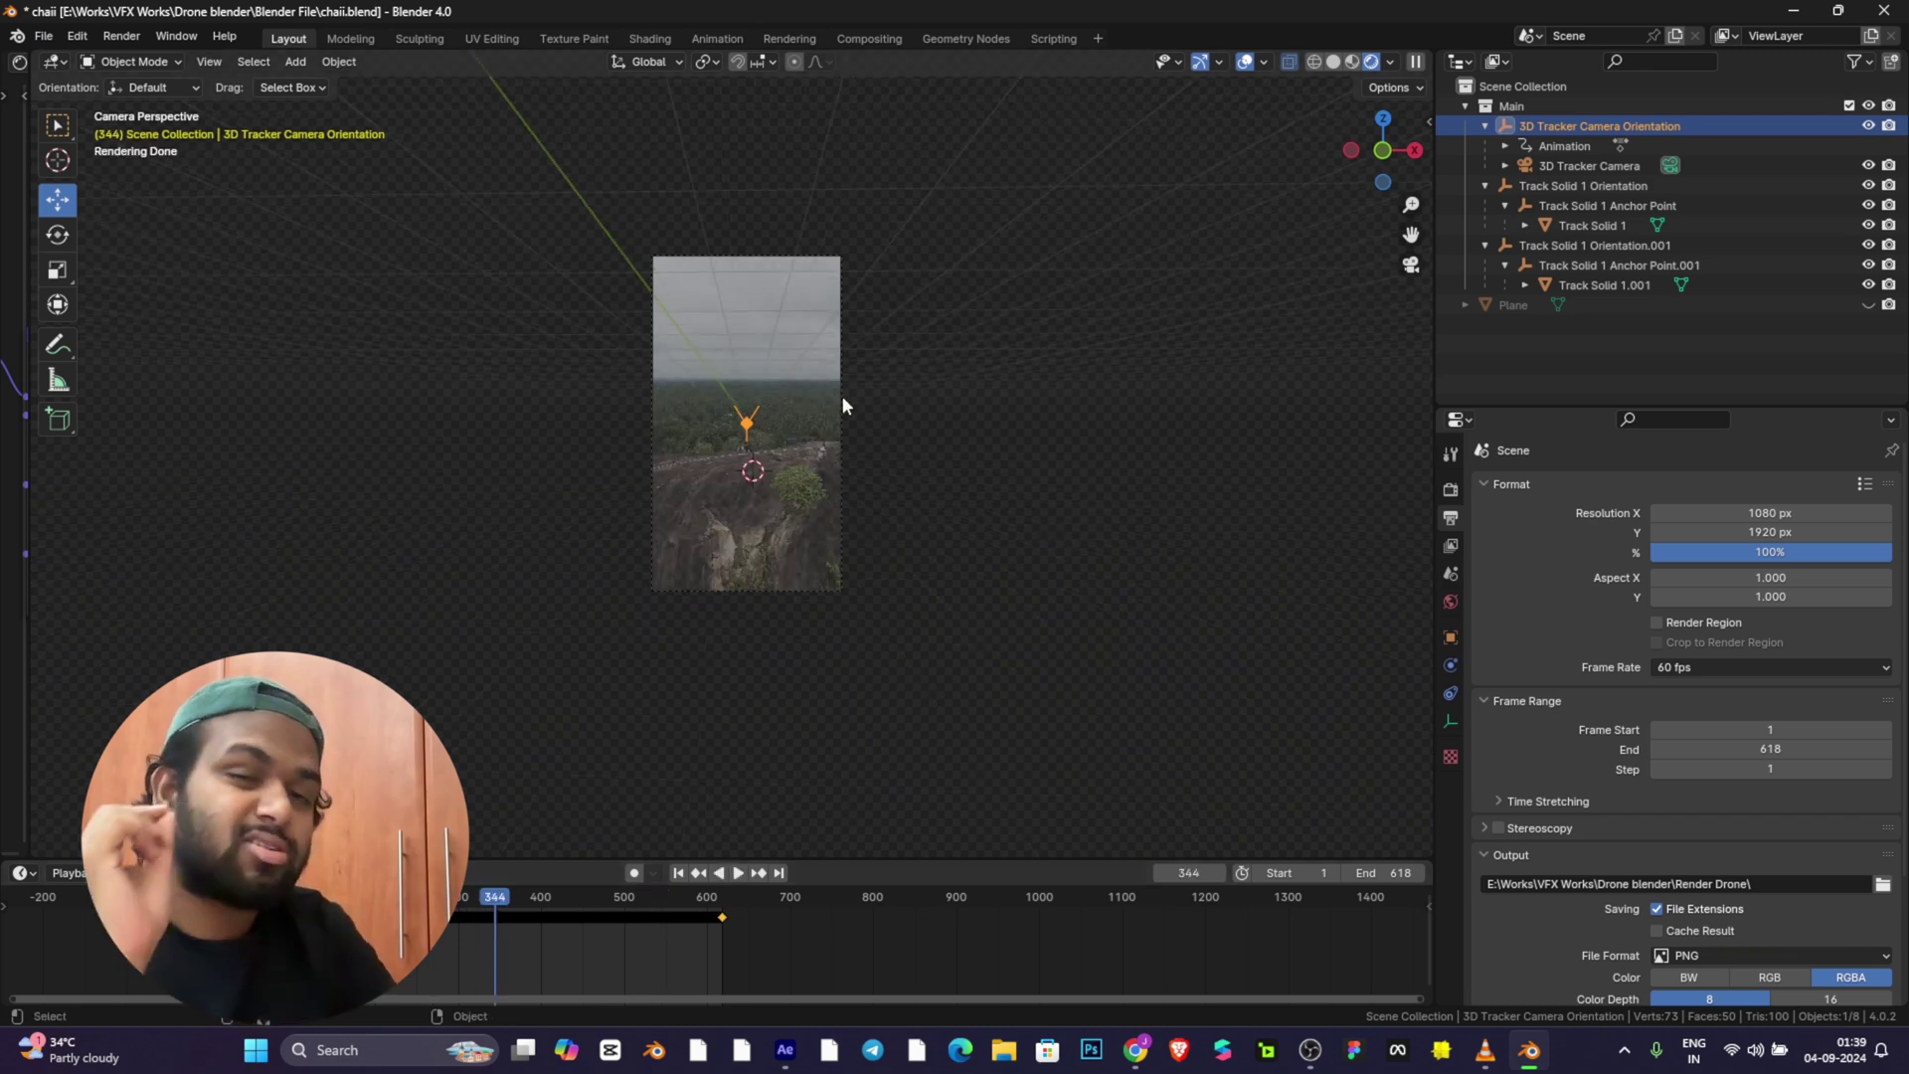
Step: Collapse the 3D Tracker Camera Orientation and track solid hierarchies in the Outliner, then switch to the browser
scroll(842, 402, "up", 2)
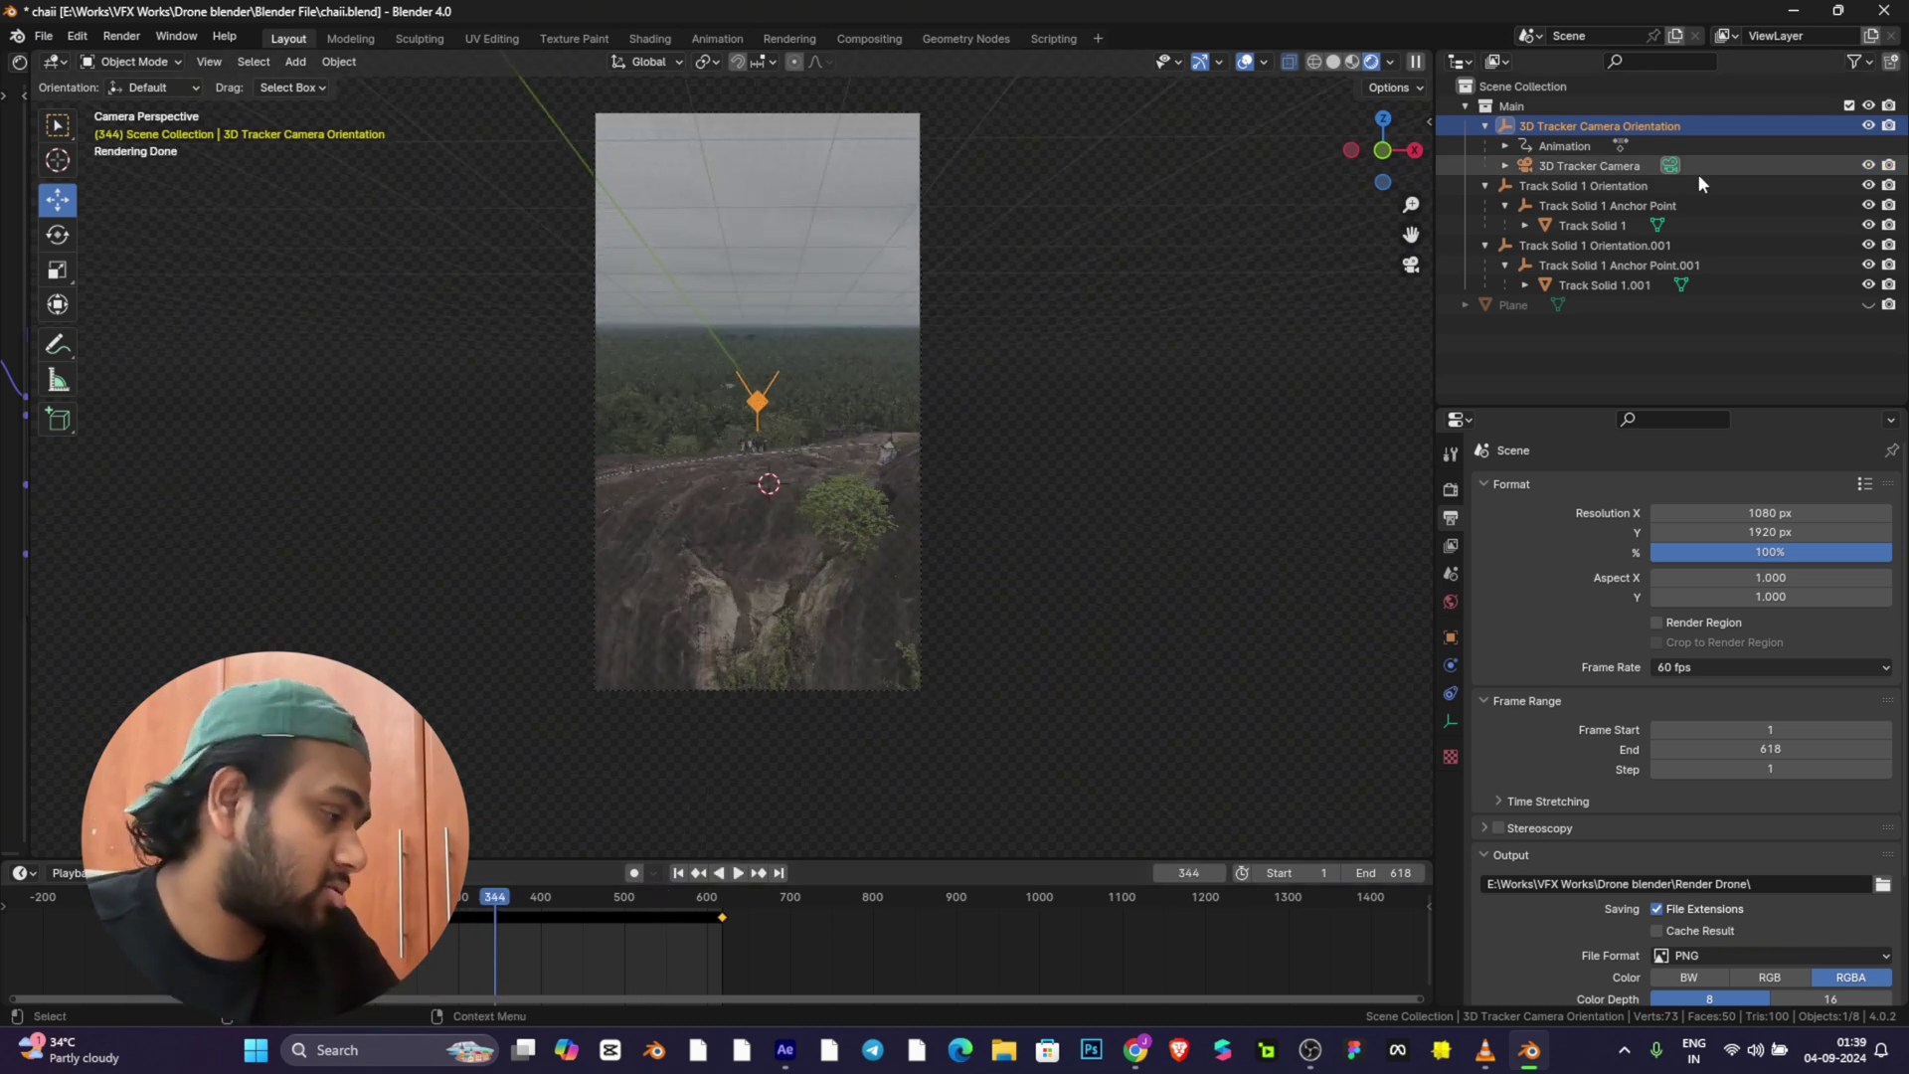
left_click(1486, 127)
left_click(1483, 125)
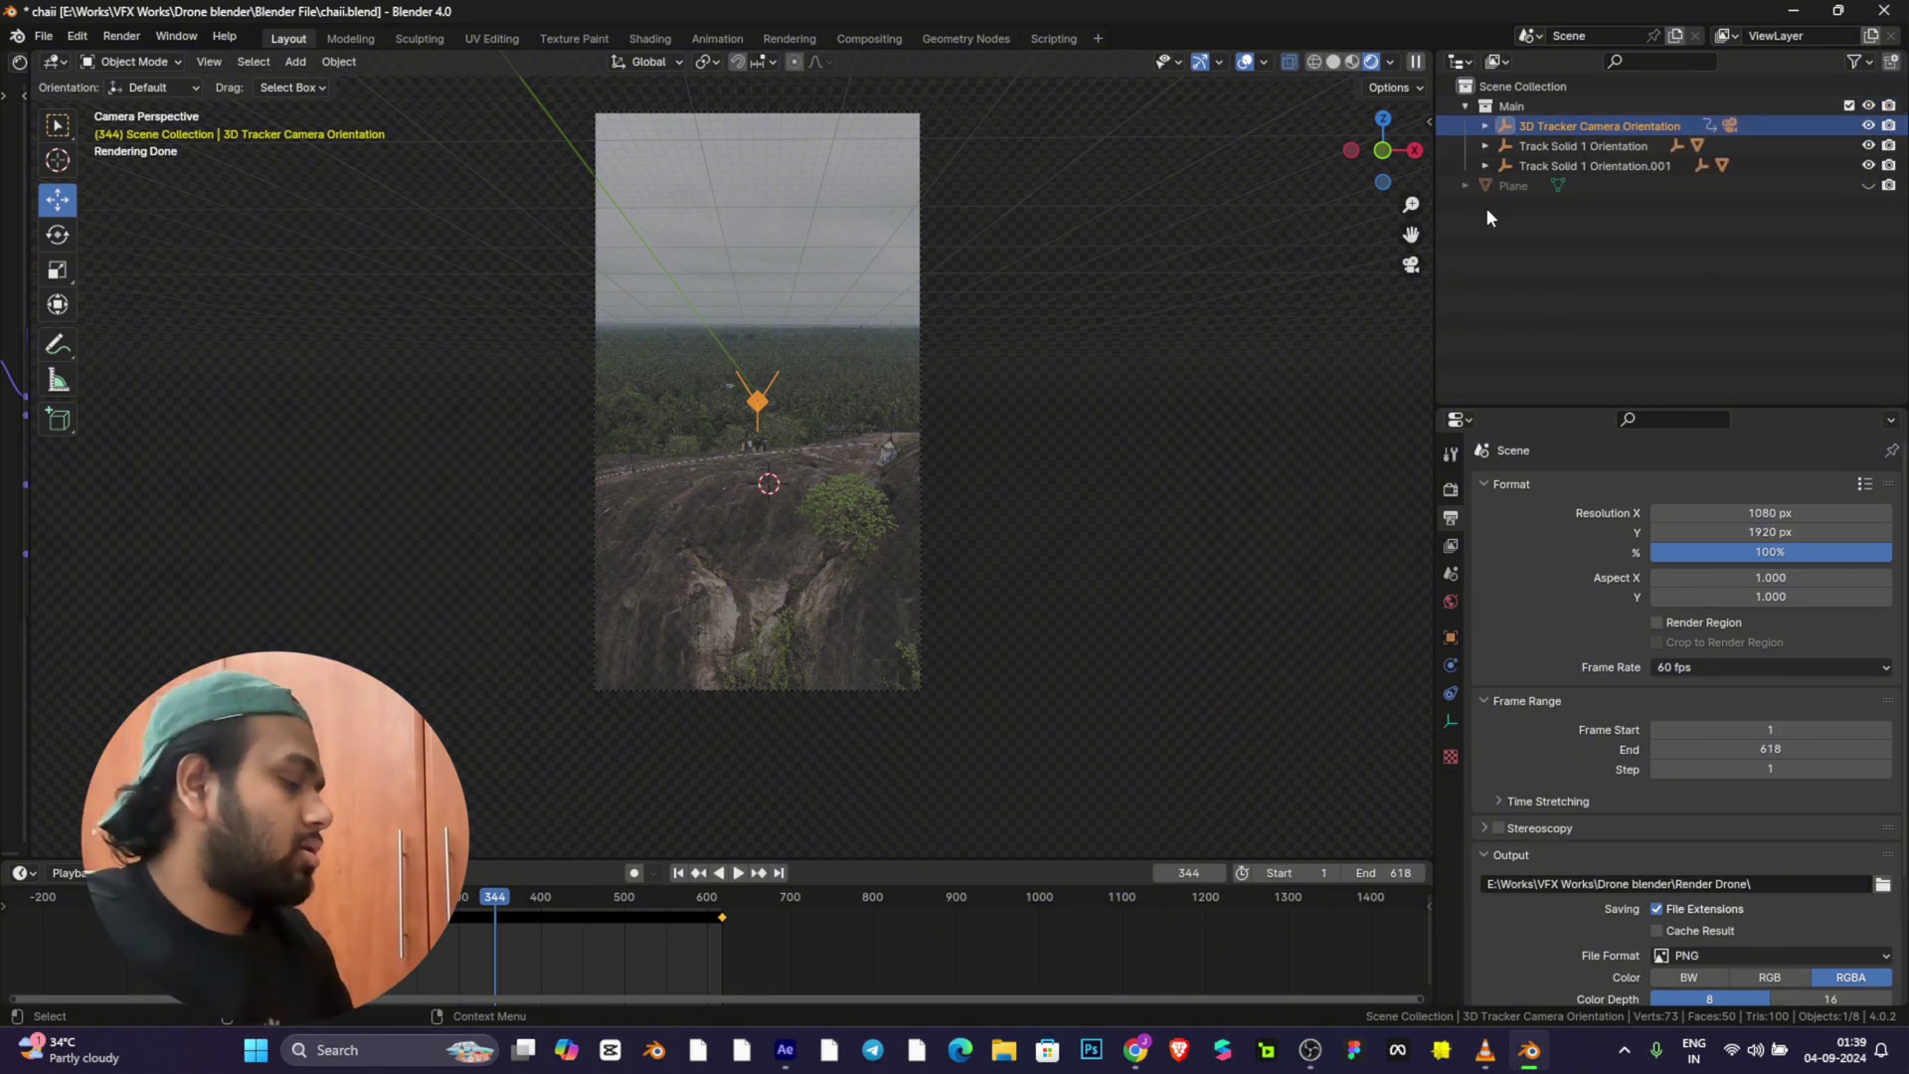
key("alt+Tab")
Step: Go to Sketchfab in a new tab, search 'chai glass' and open the Indian Tea Glass ( Chai ) model
left_click(532, 22)
type("s")
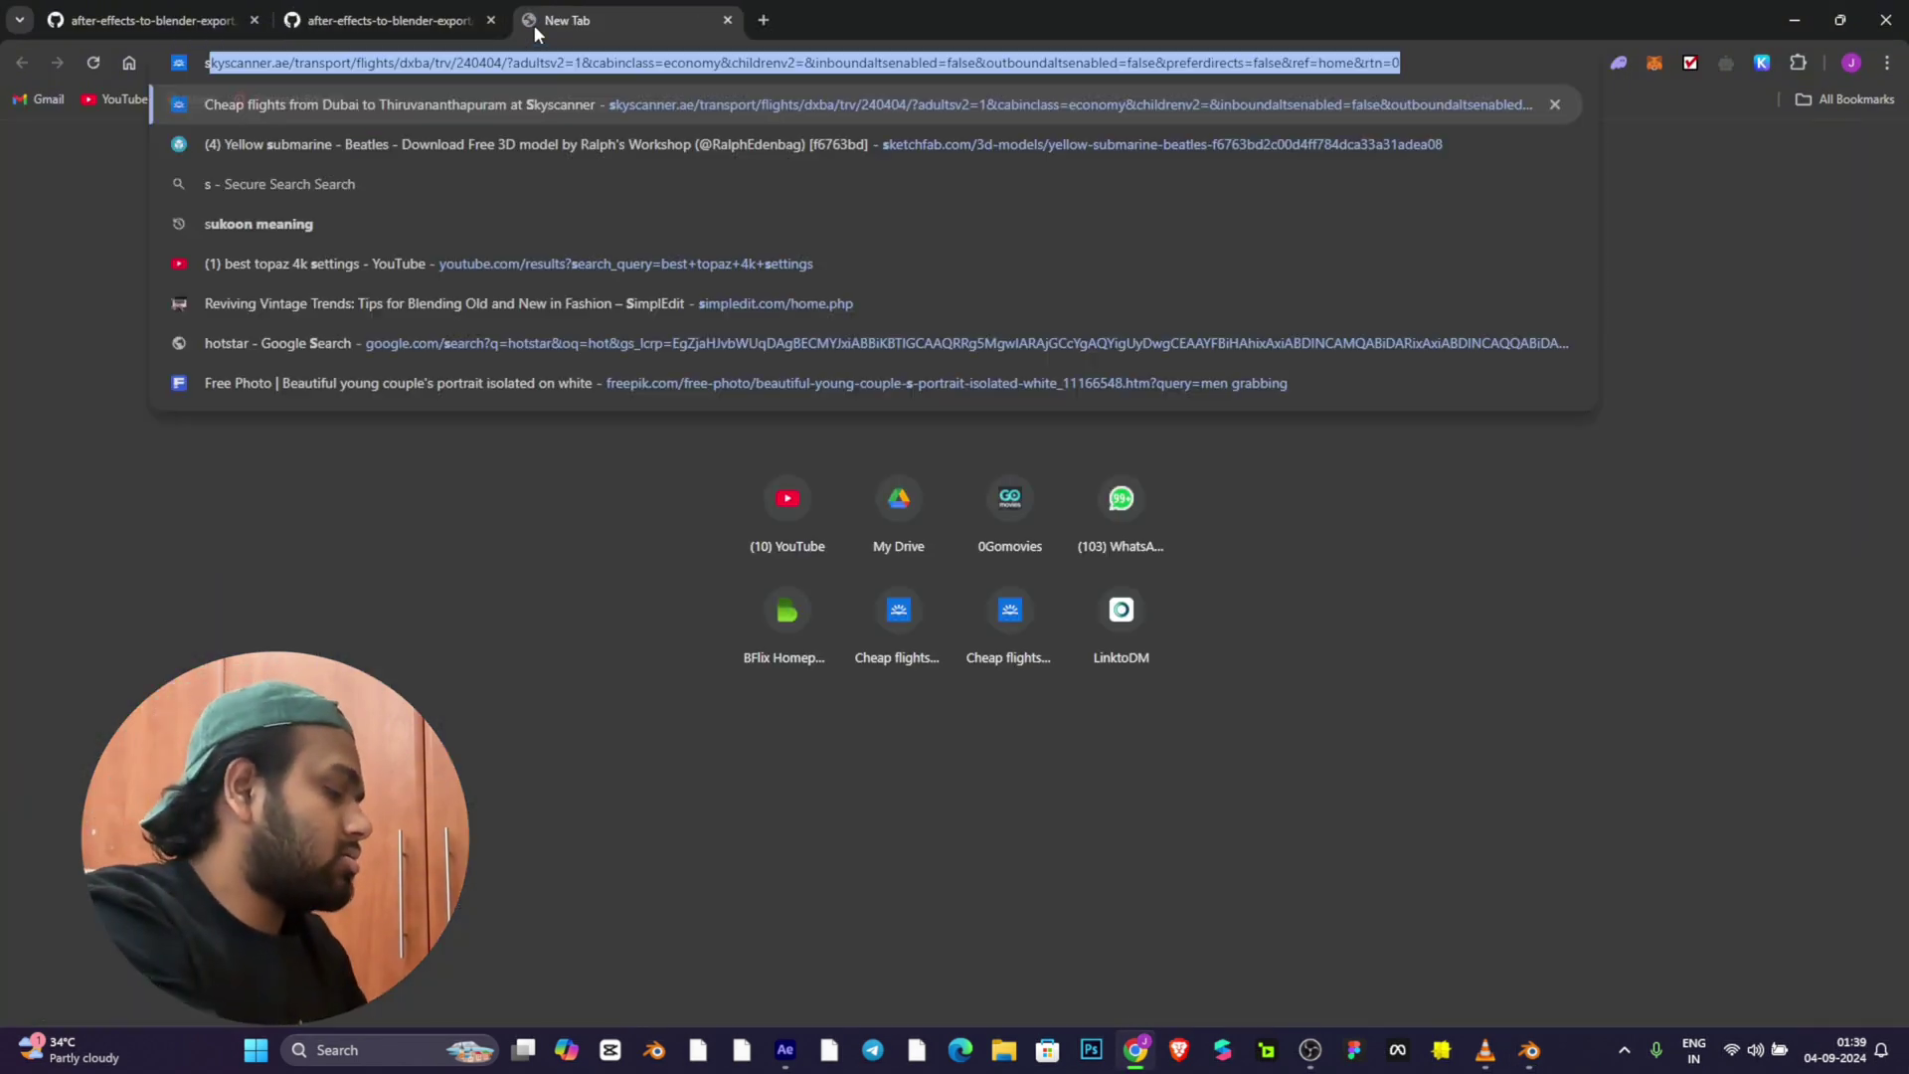
type("ketch")
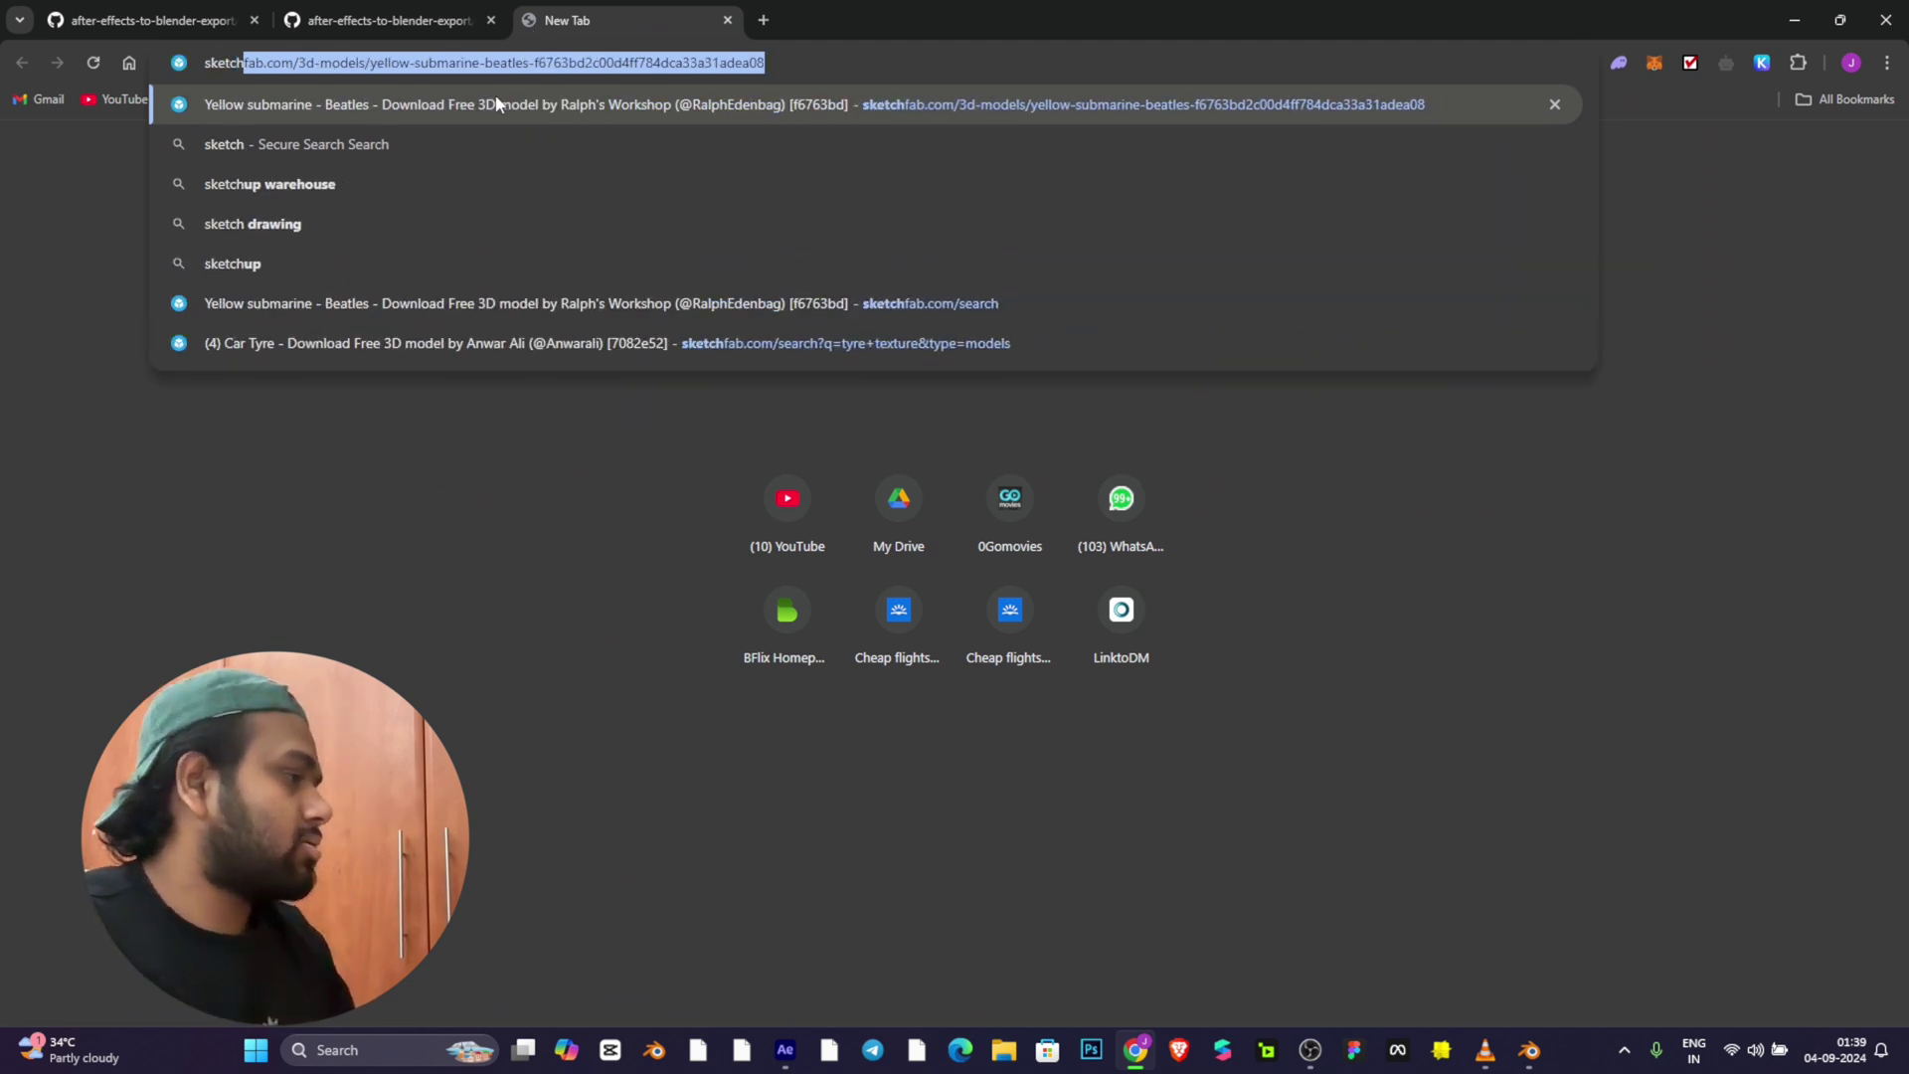
left_click(497, 103)
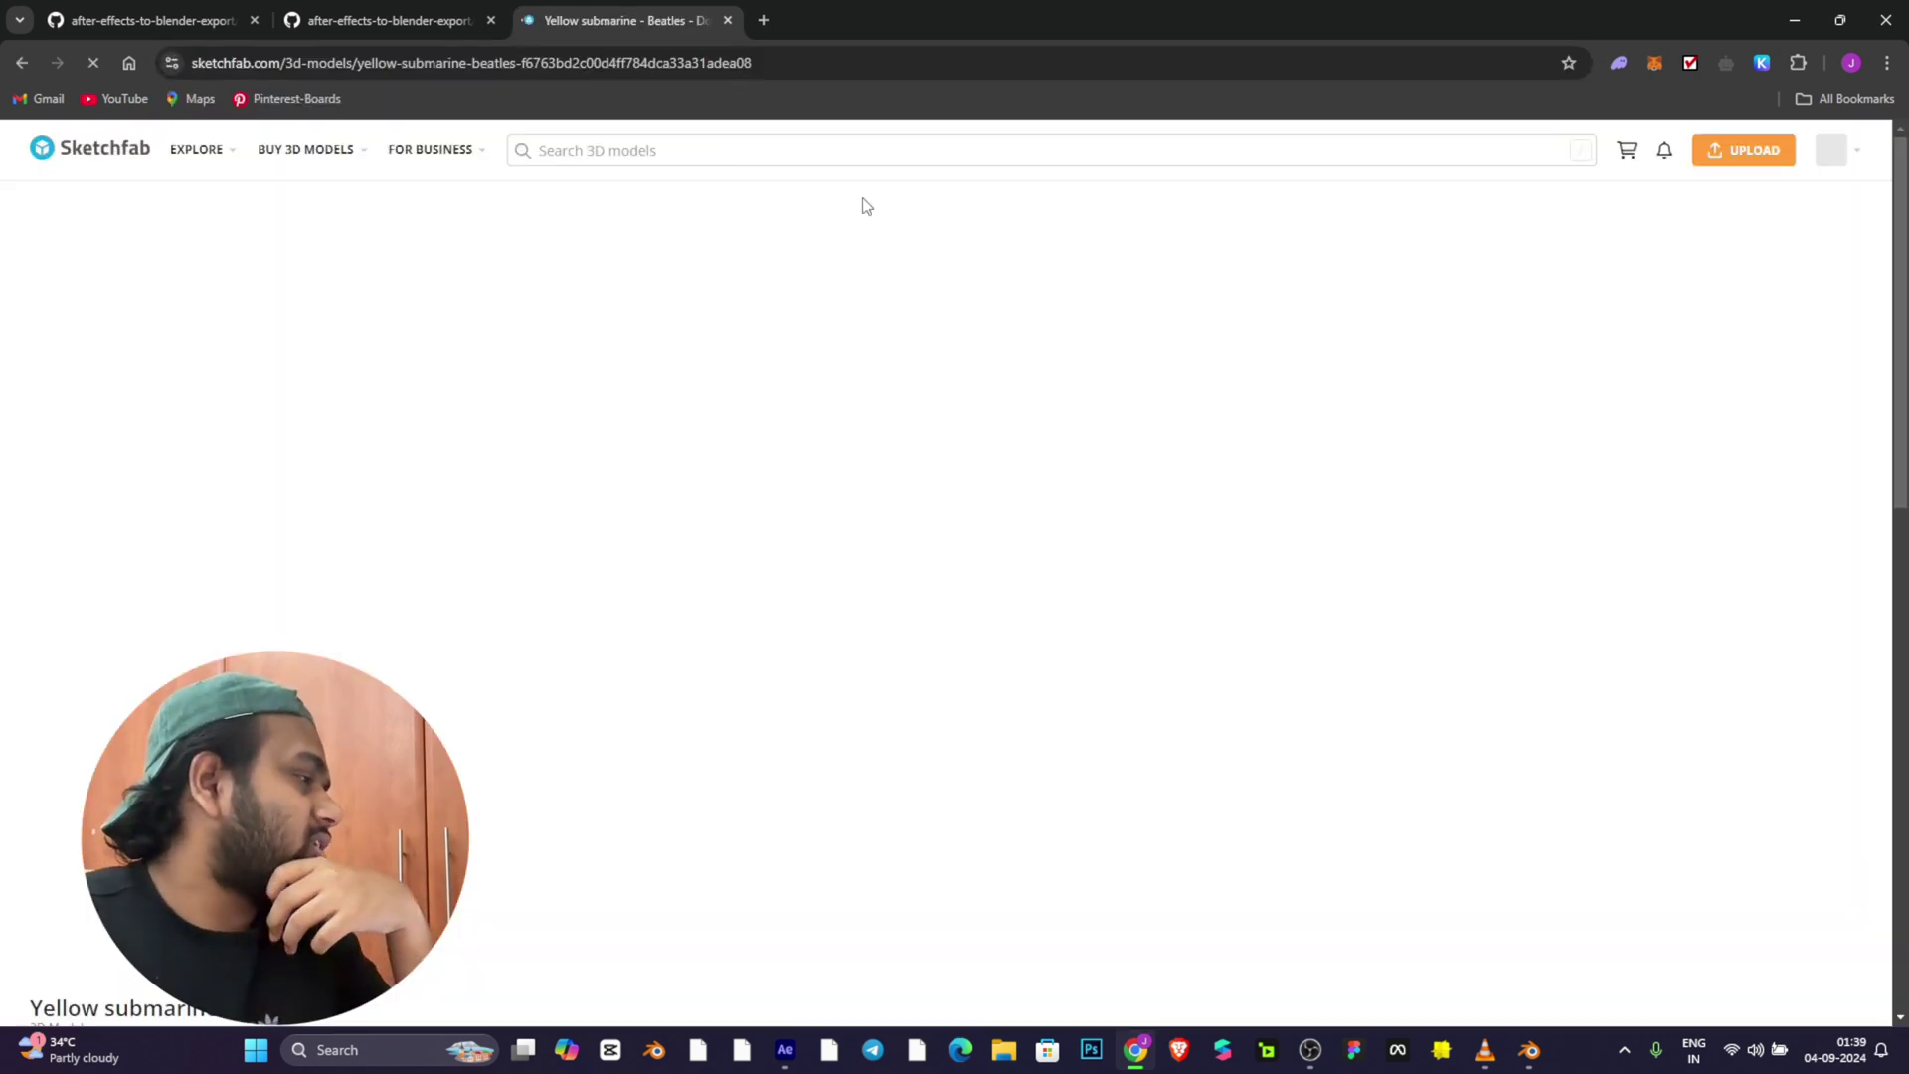
left_click(642, 151)
type("chai")
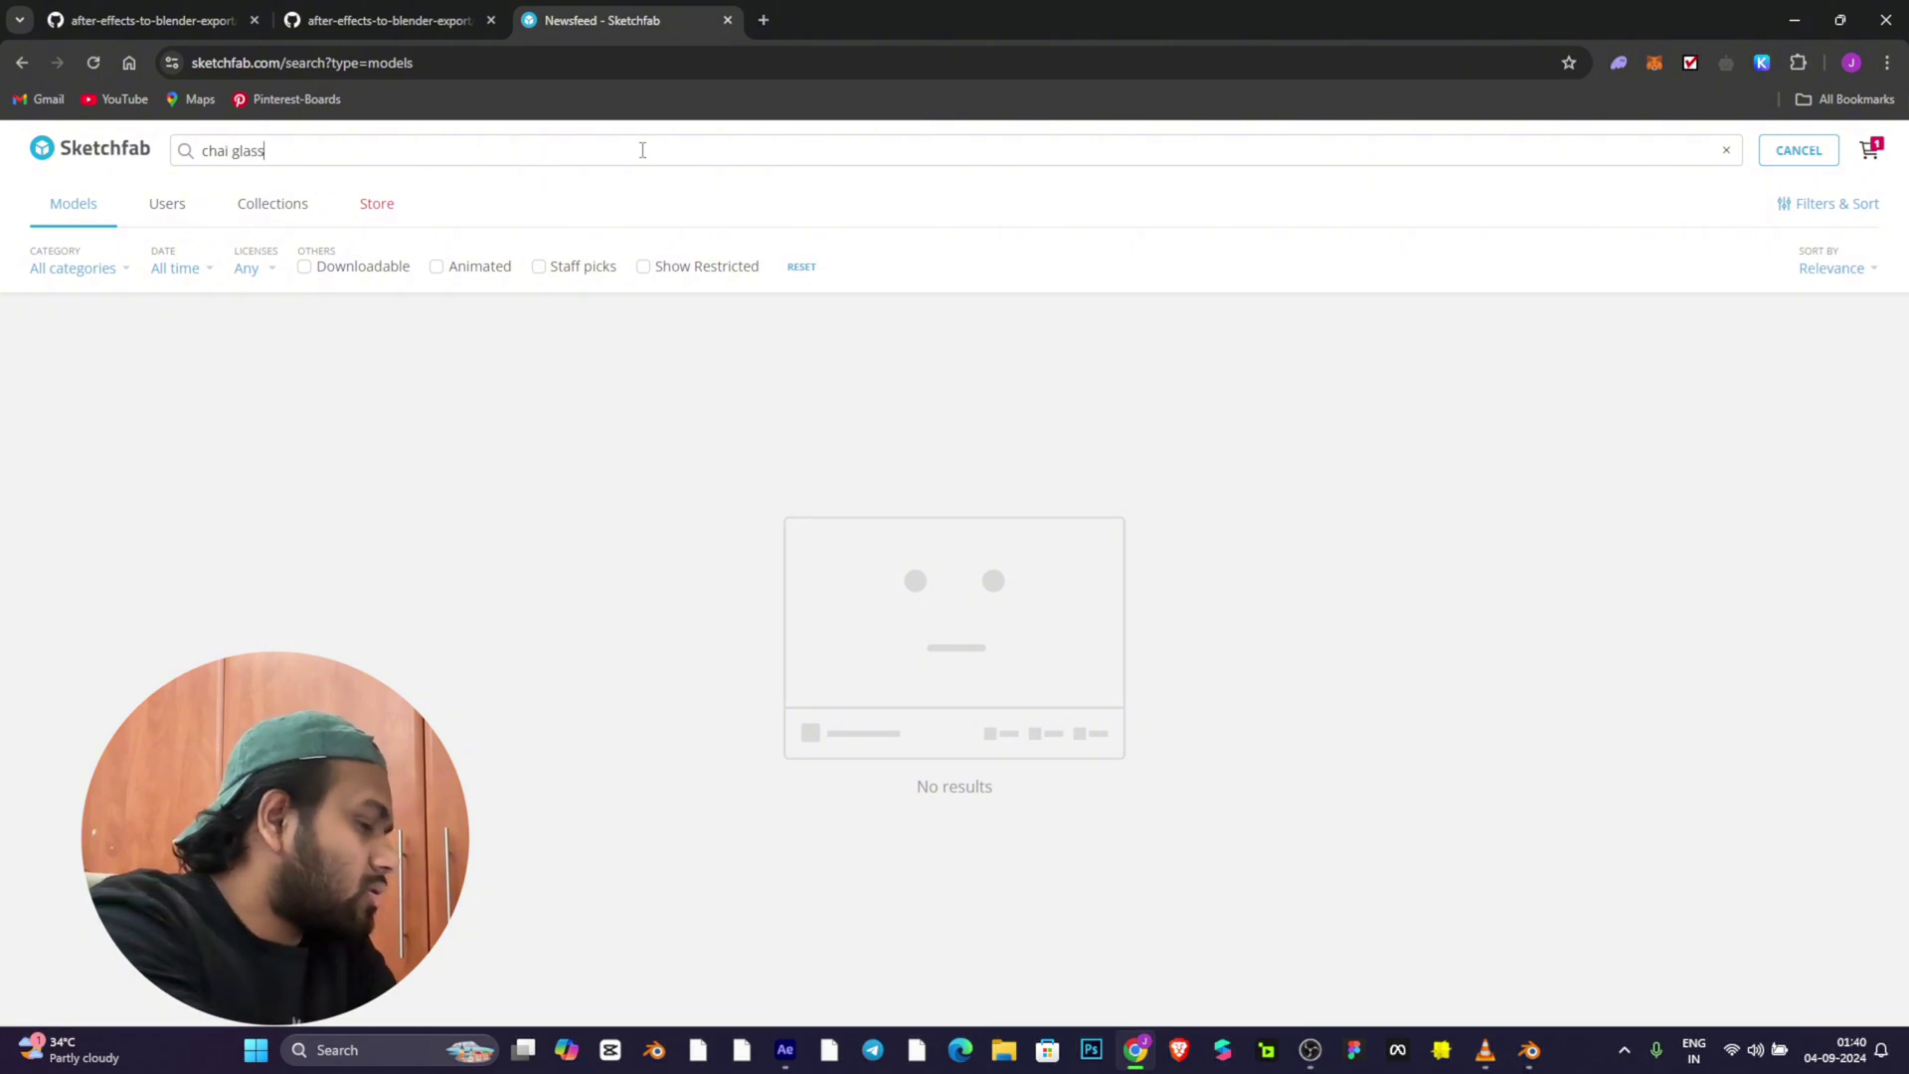
type(" glass")
key("Return")
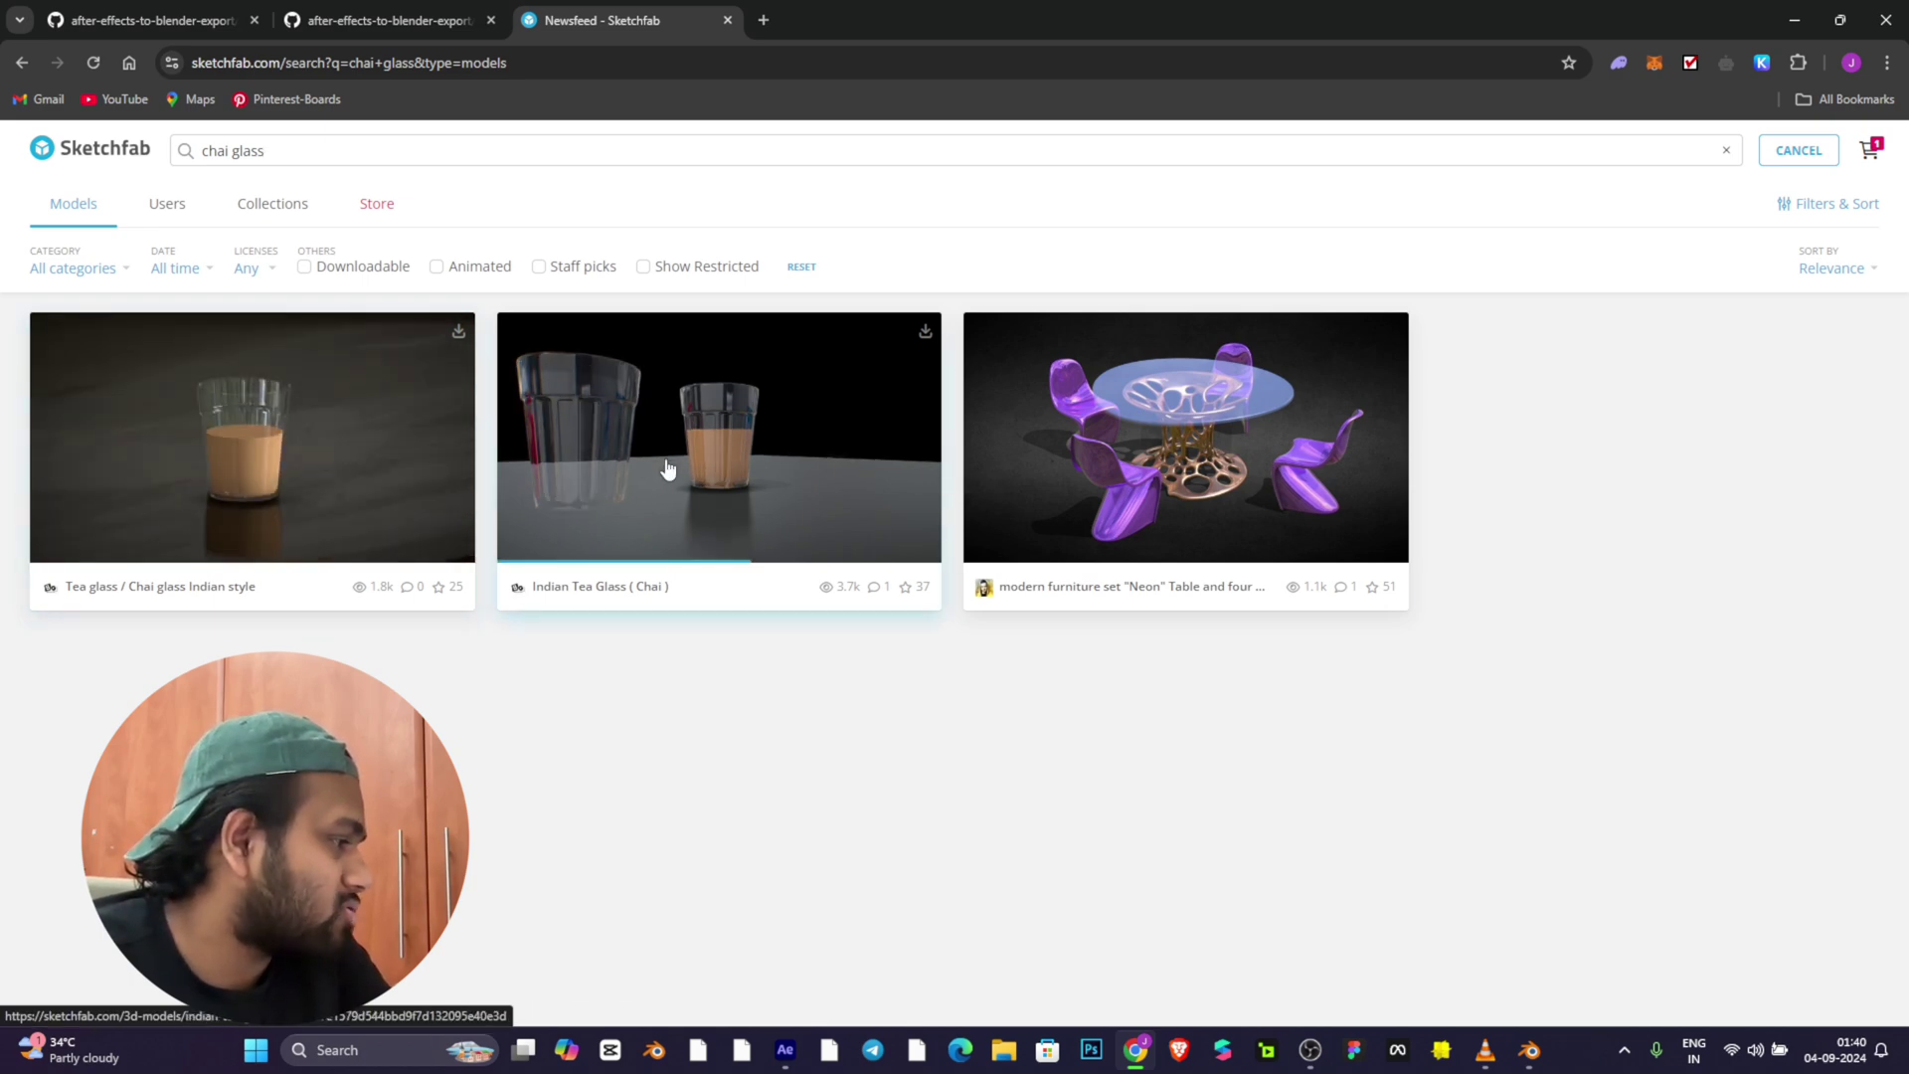
left_click(718, 450)
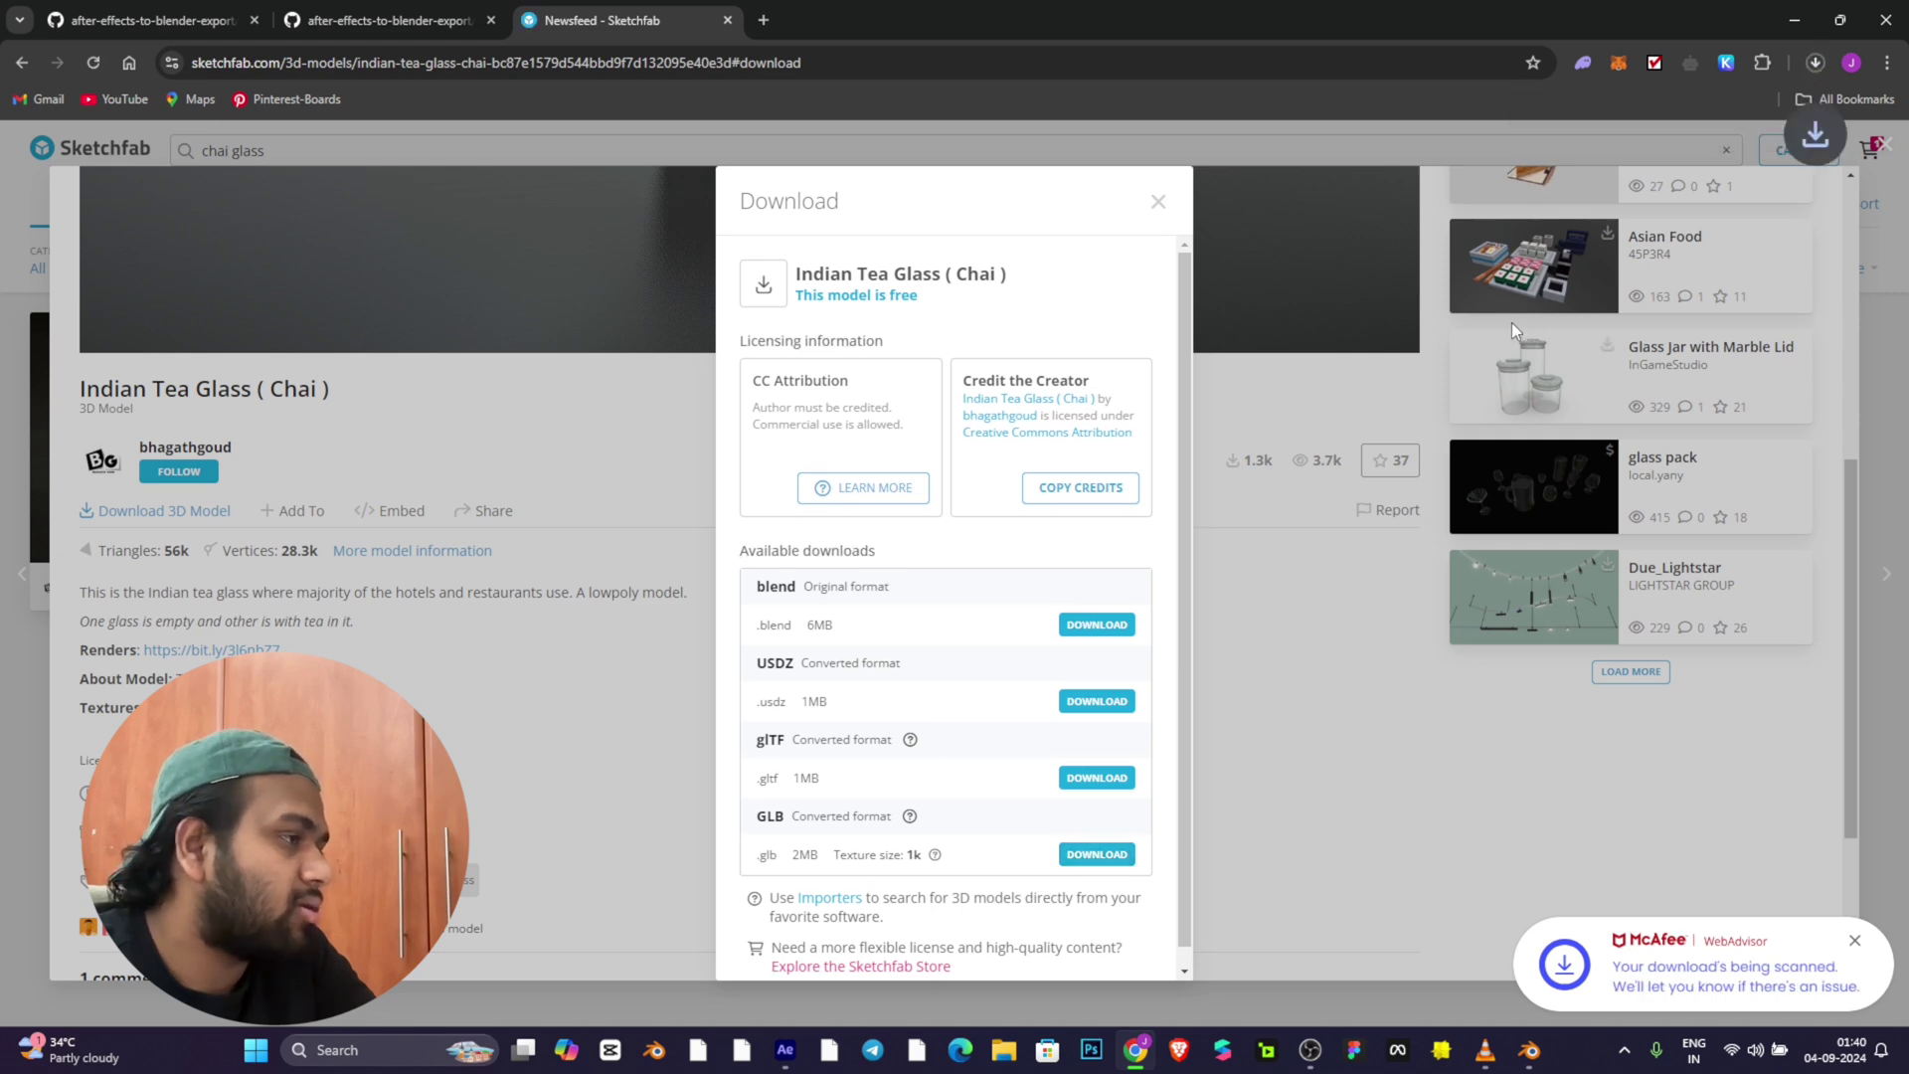
Step: Import the downloaded tea glass .glb from Downloads into Blender as glTF 2.0
key("alt+Tab")
left_click(44, 35)
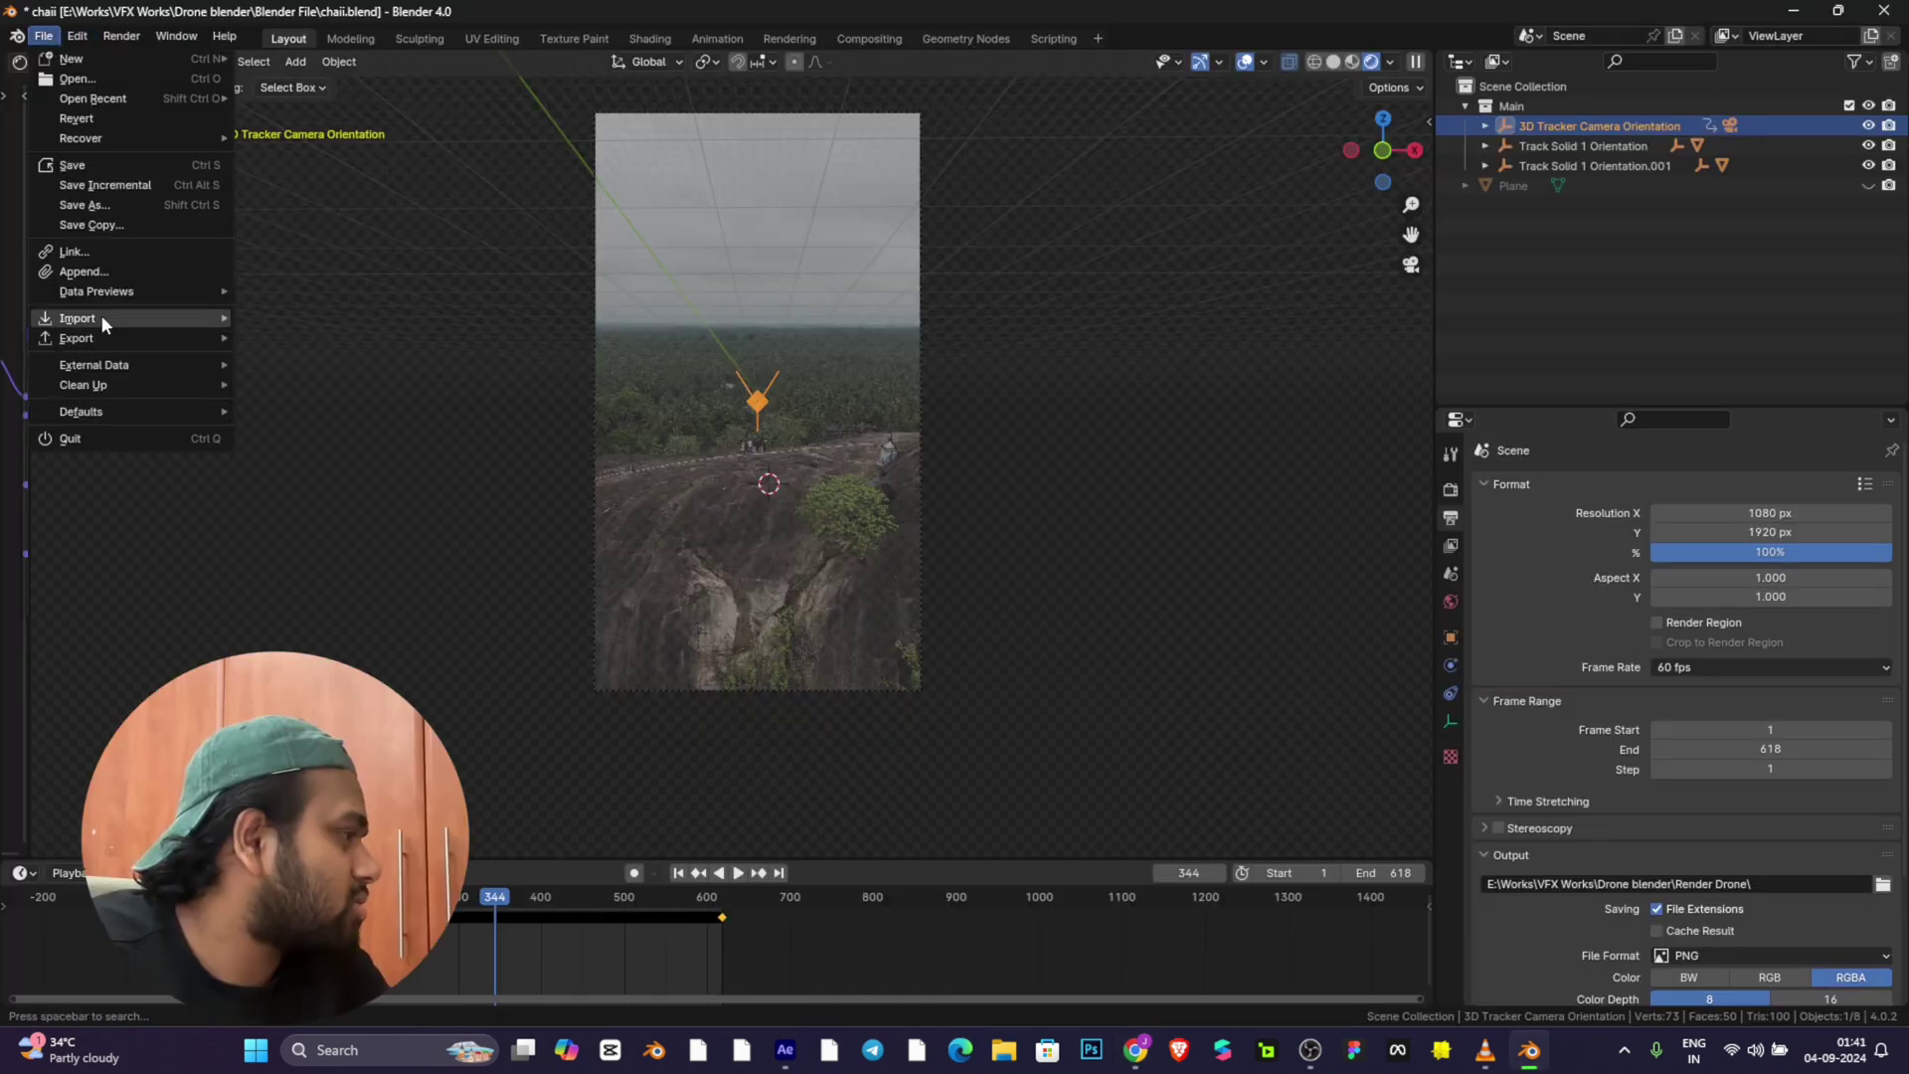
mouse_move(101, 318)
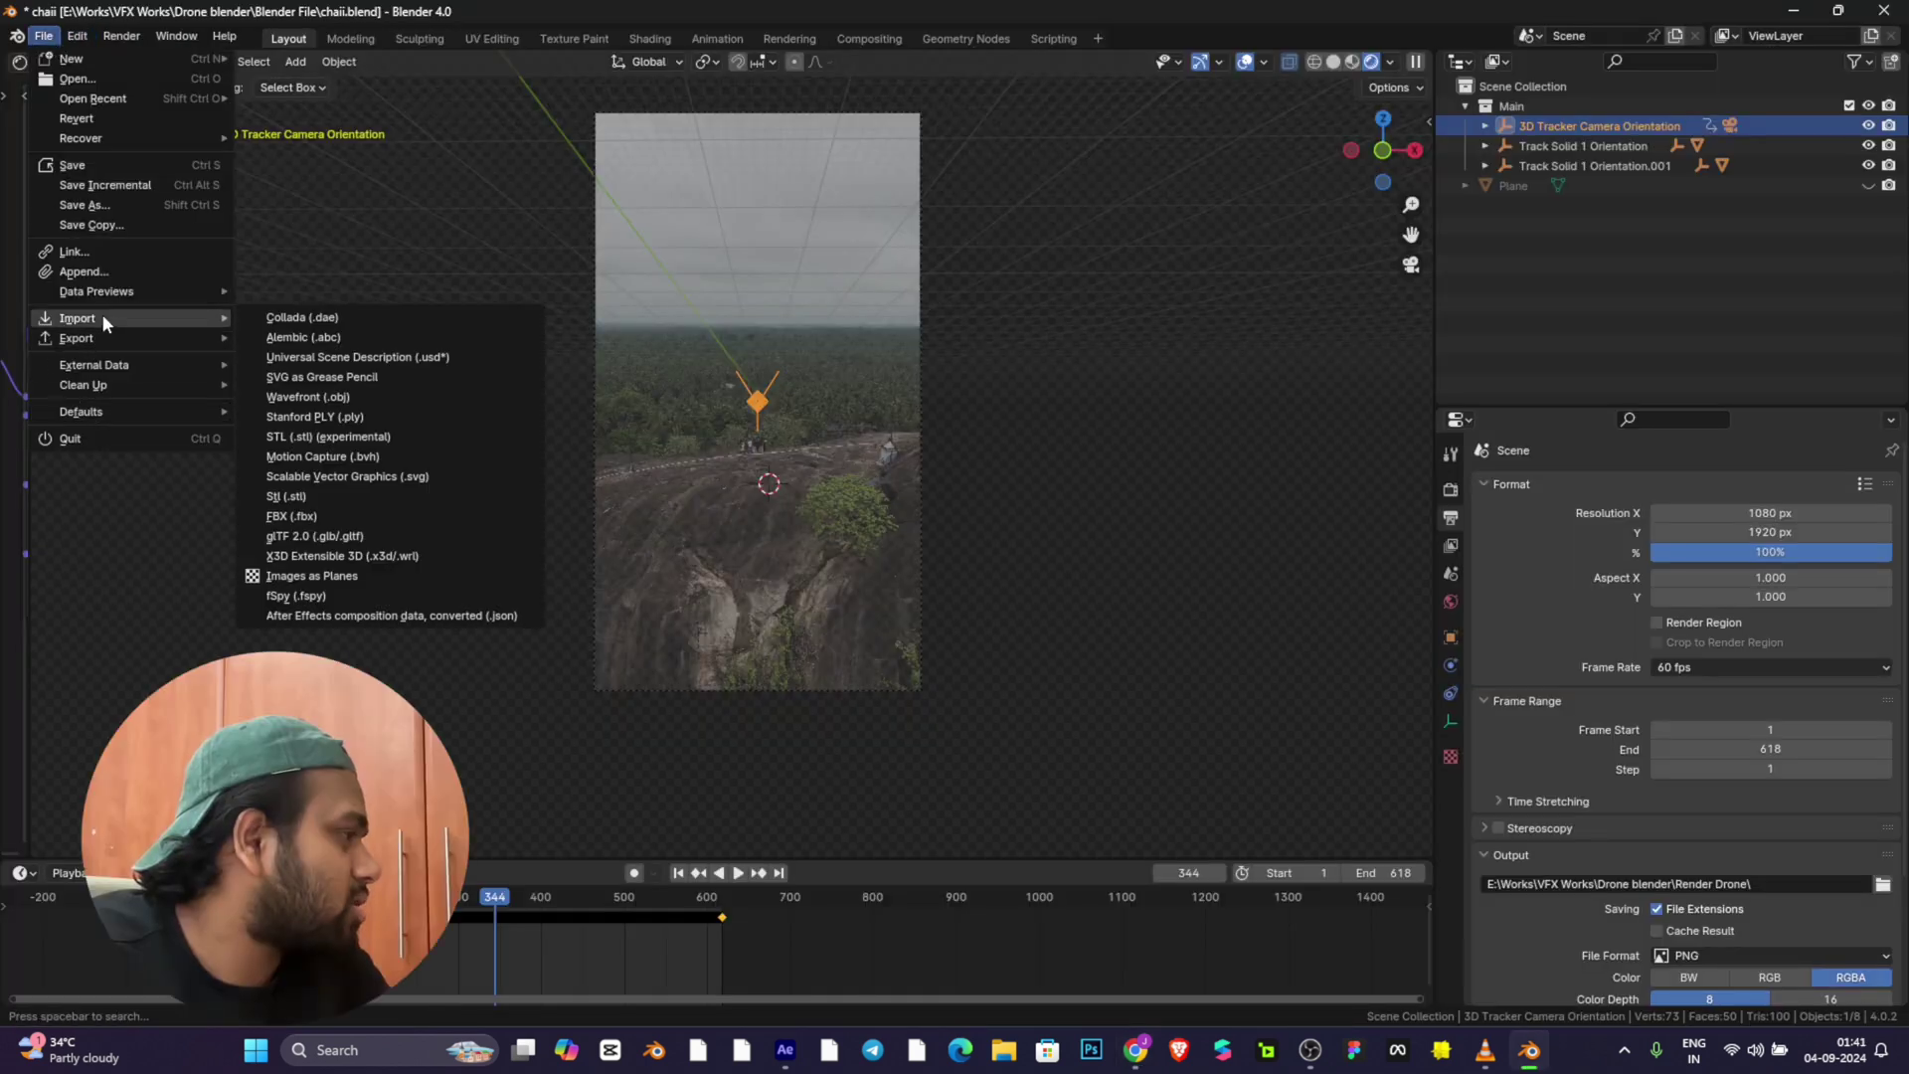
left_click(343, 537)
left_click(586, 486)
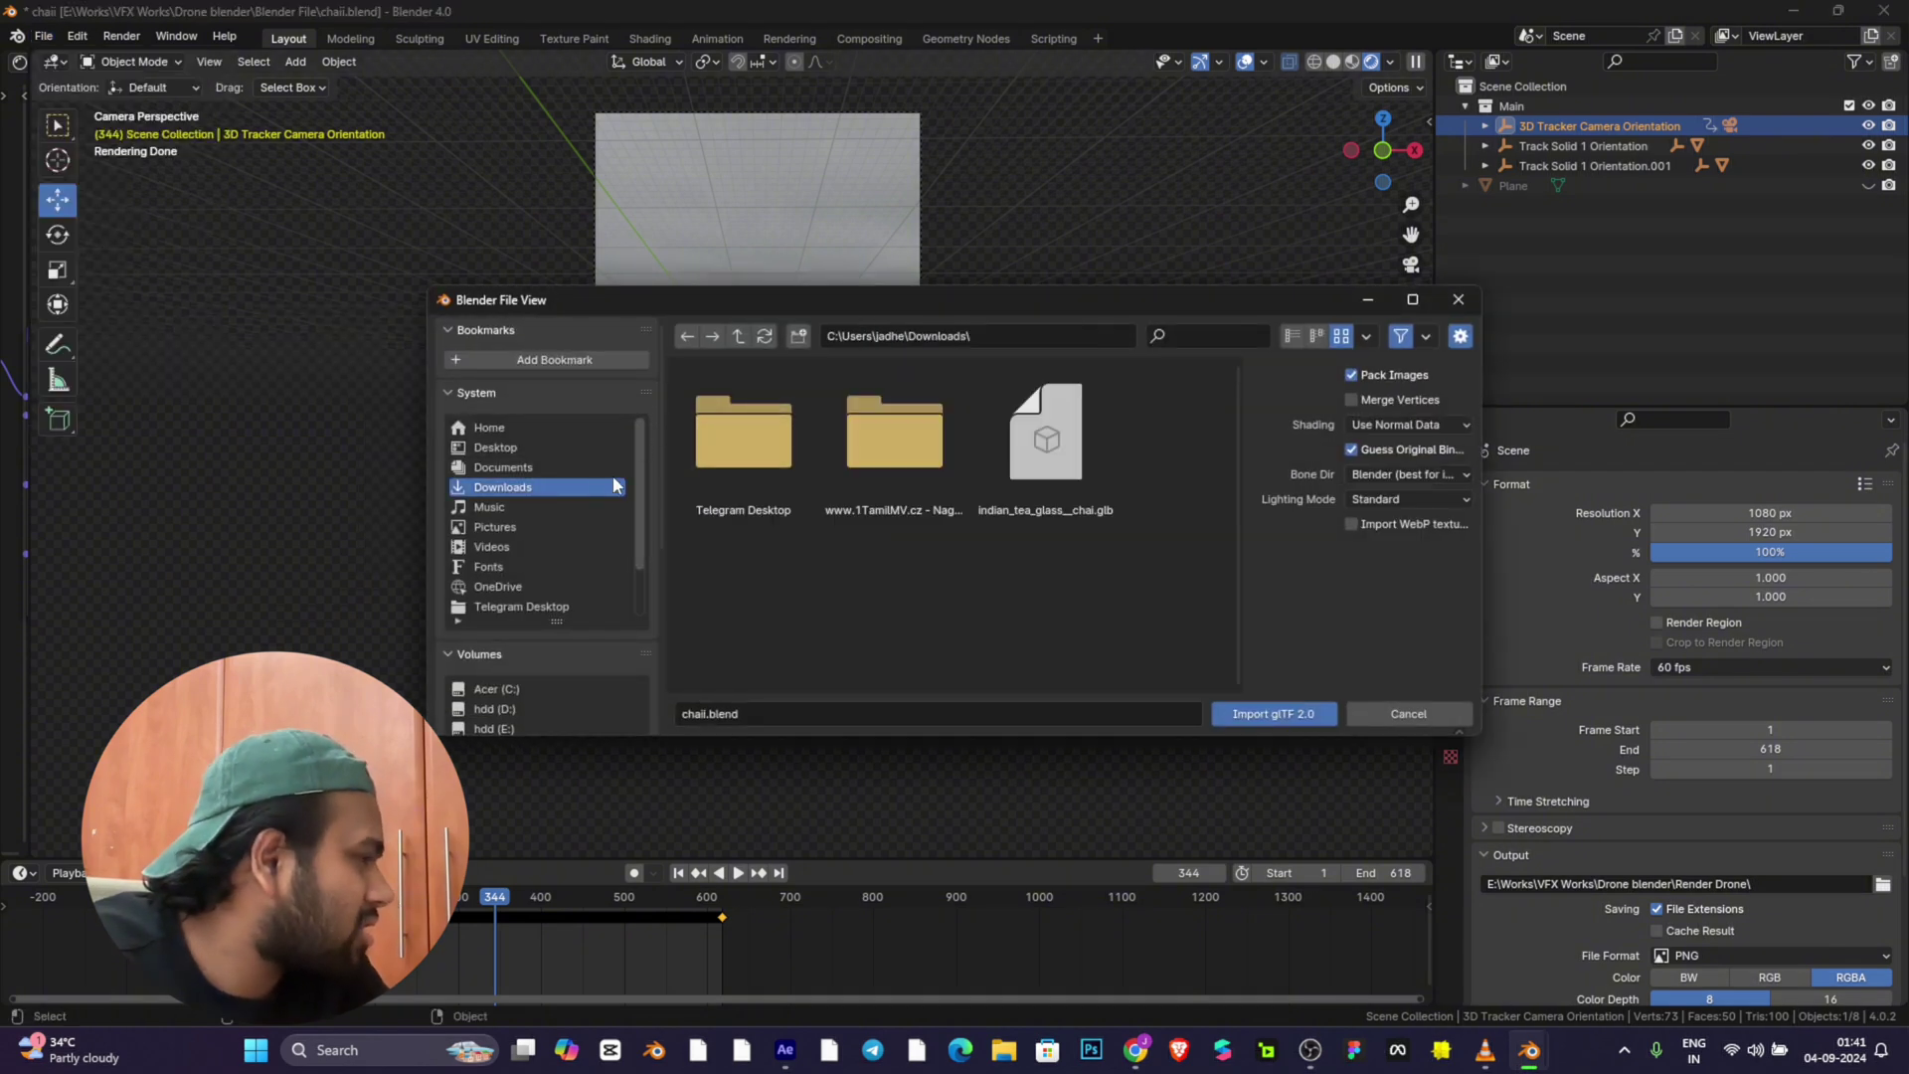
double_click(1067, 471)
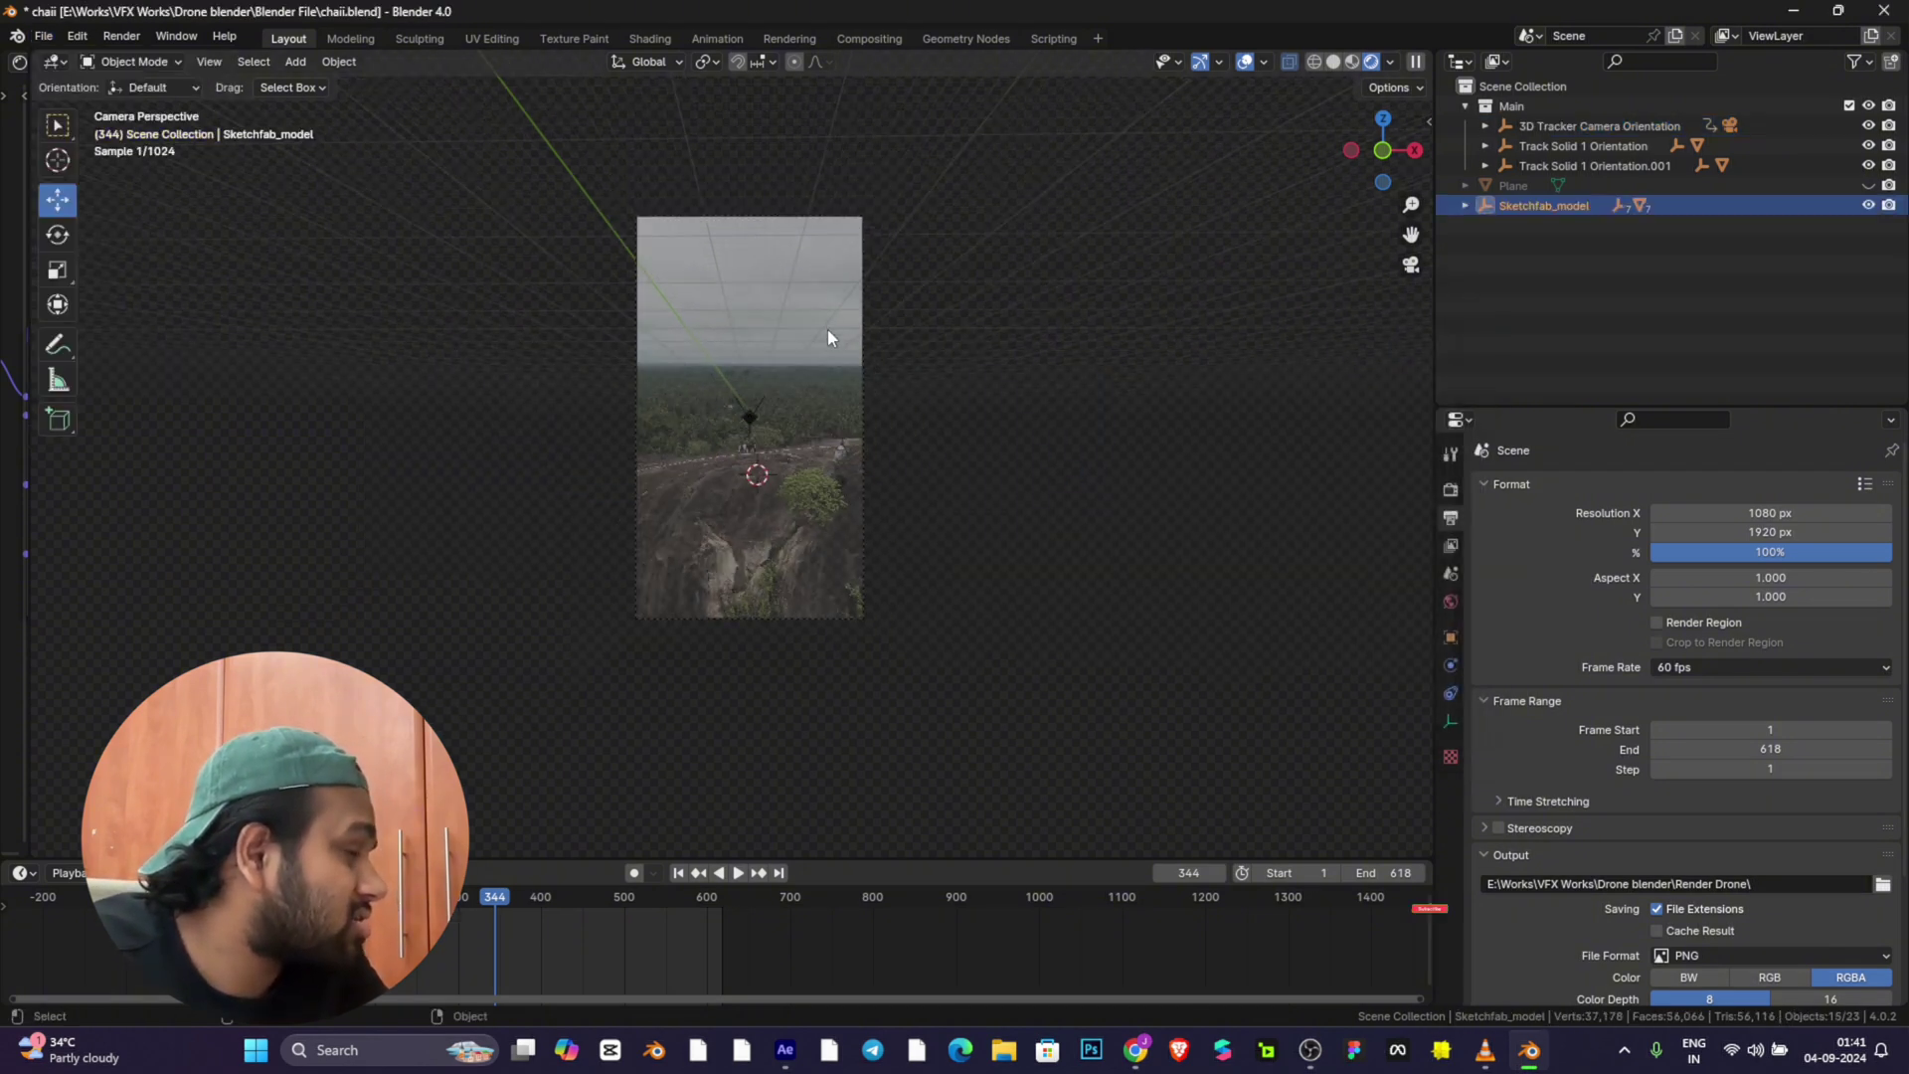
Step: Zoom out, orbit into free perspective and frame the imported Sketchfab_model
scroll(1210, 307, "down", 3)
scroll(1145, 283, "up", 8)
scroll(1159, 272, "down", 5)
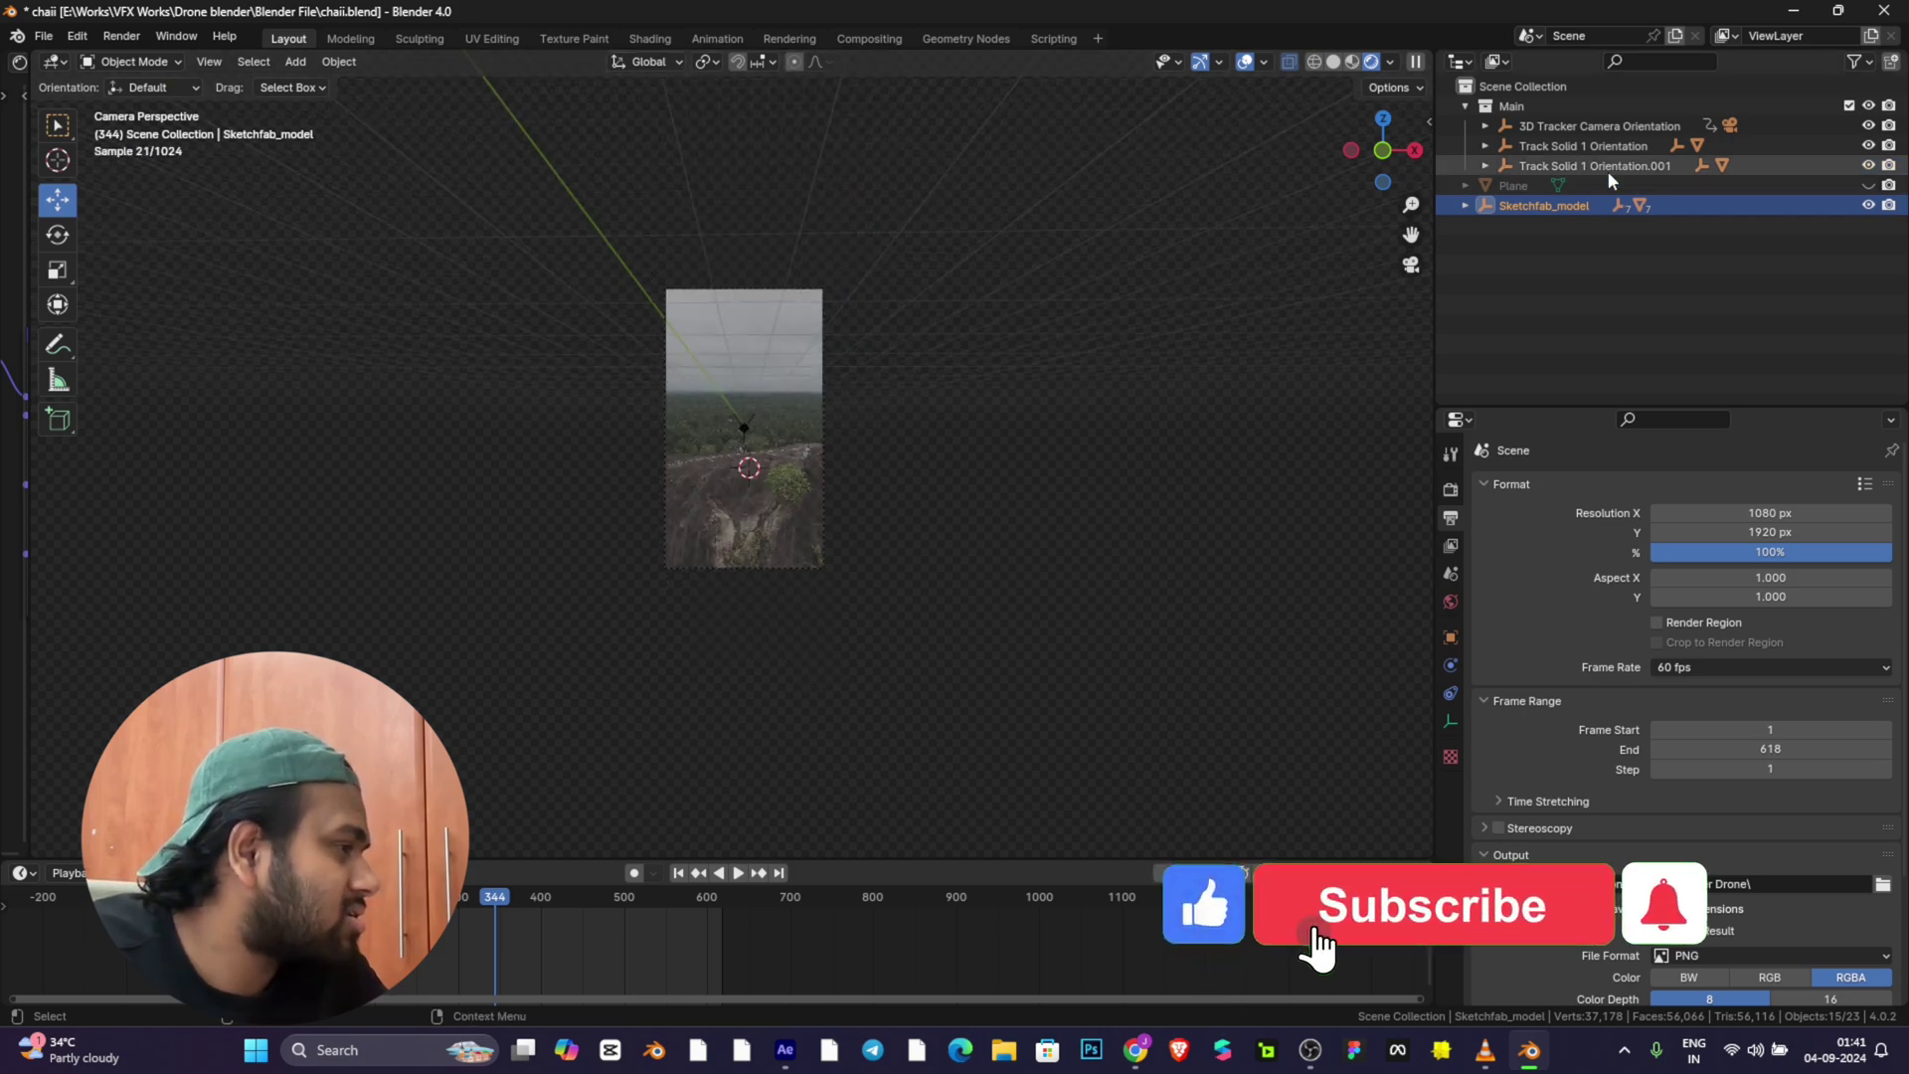
scroll(1006, 315, "down", 3)
left_click_drag(1381, 151, 883, 594)
key("KP_Decimal")
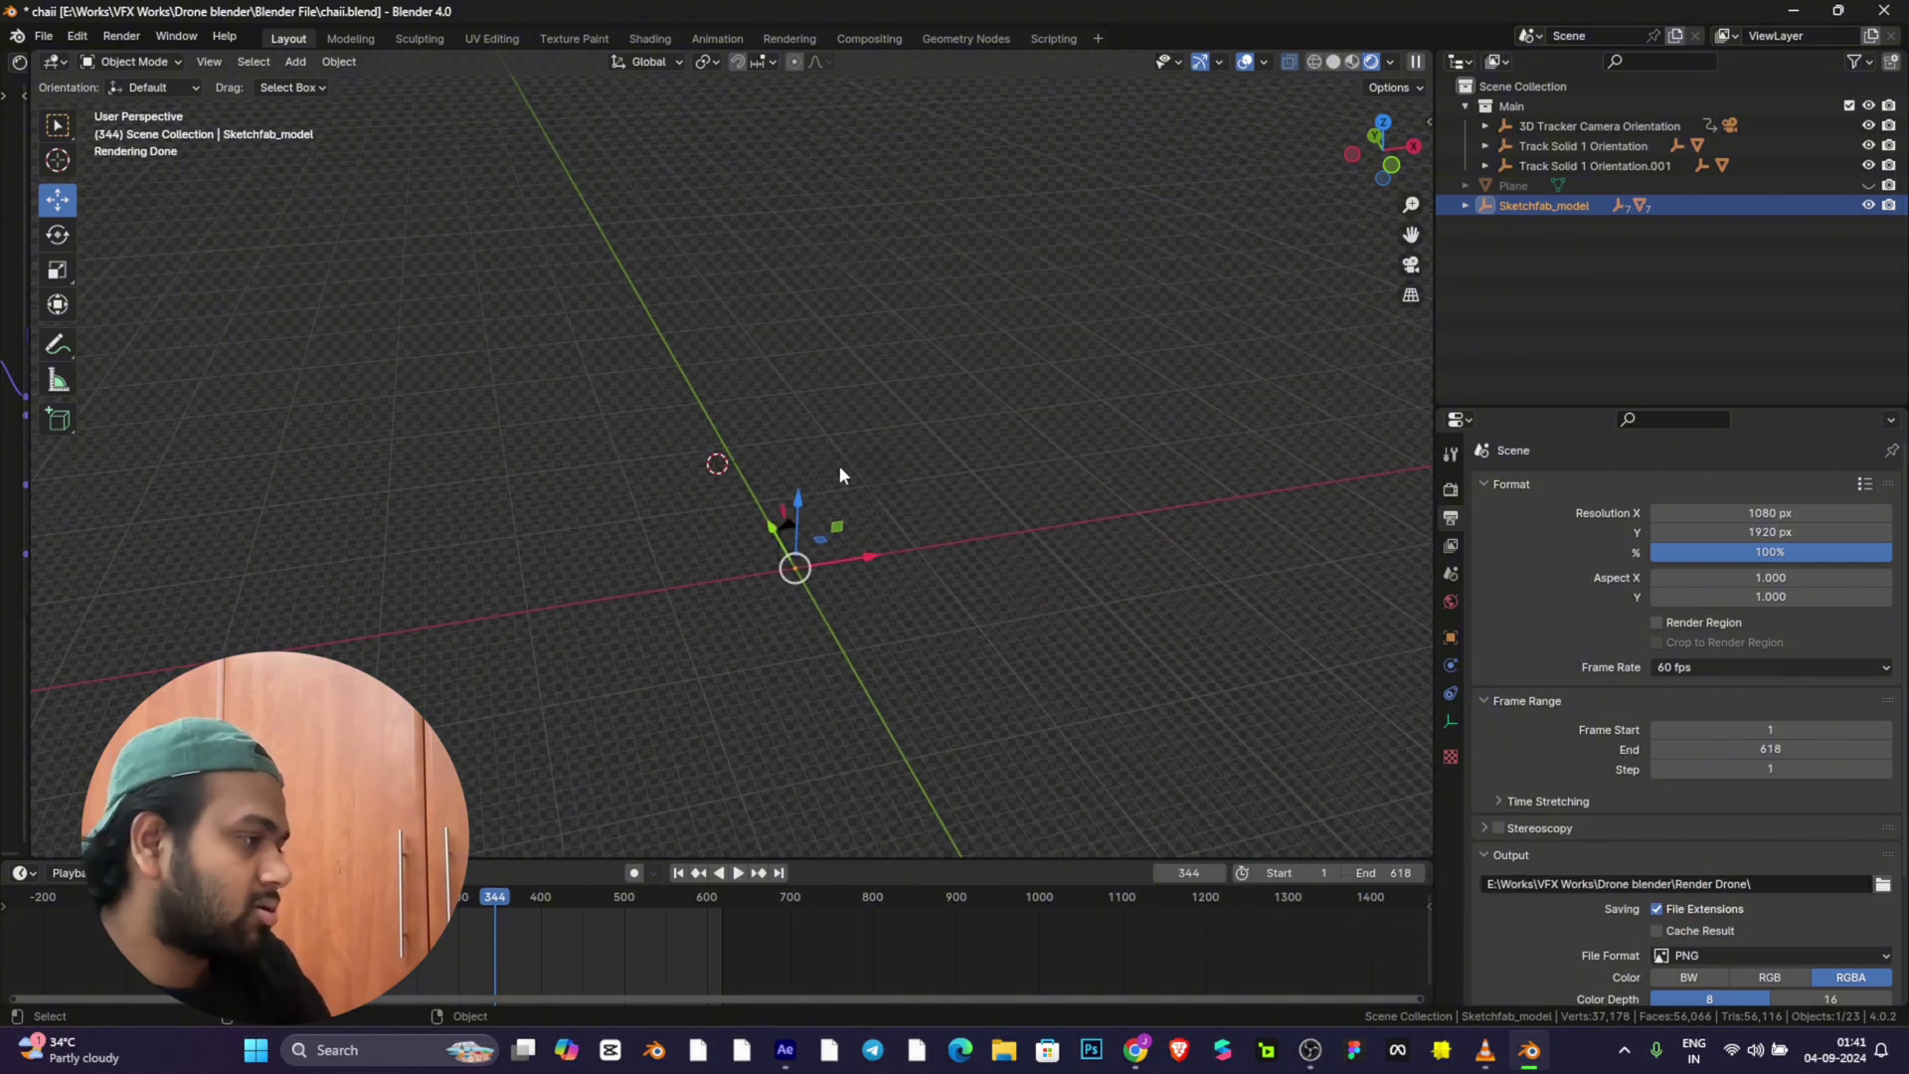
Step: Delete the unwanted middle glass and clear the parent of Object_13 and Object_14
scroll(1155, 315, "up", 3)
left_click_drag(798, 366, 407, 838)
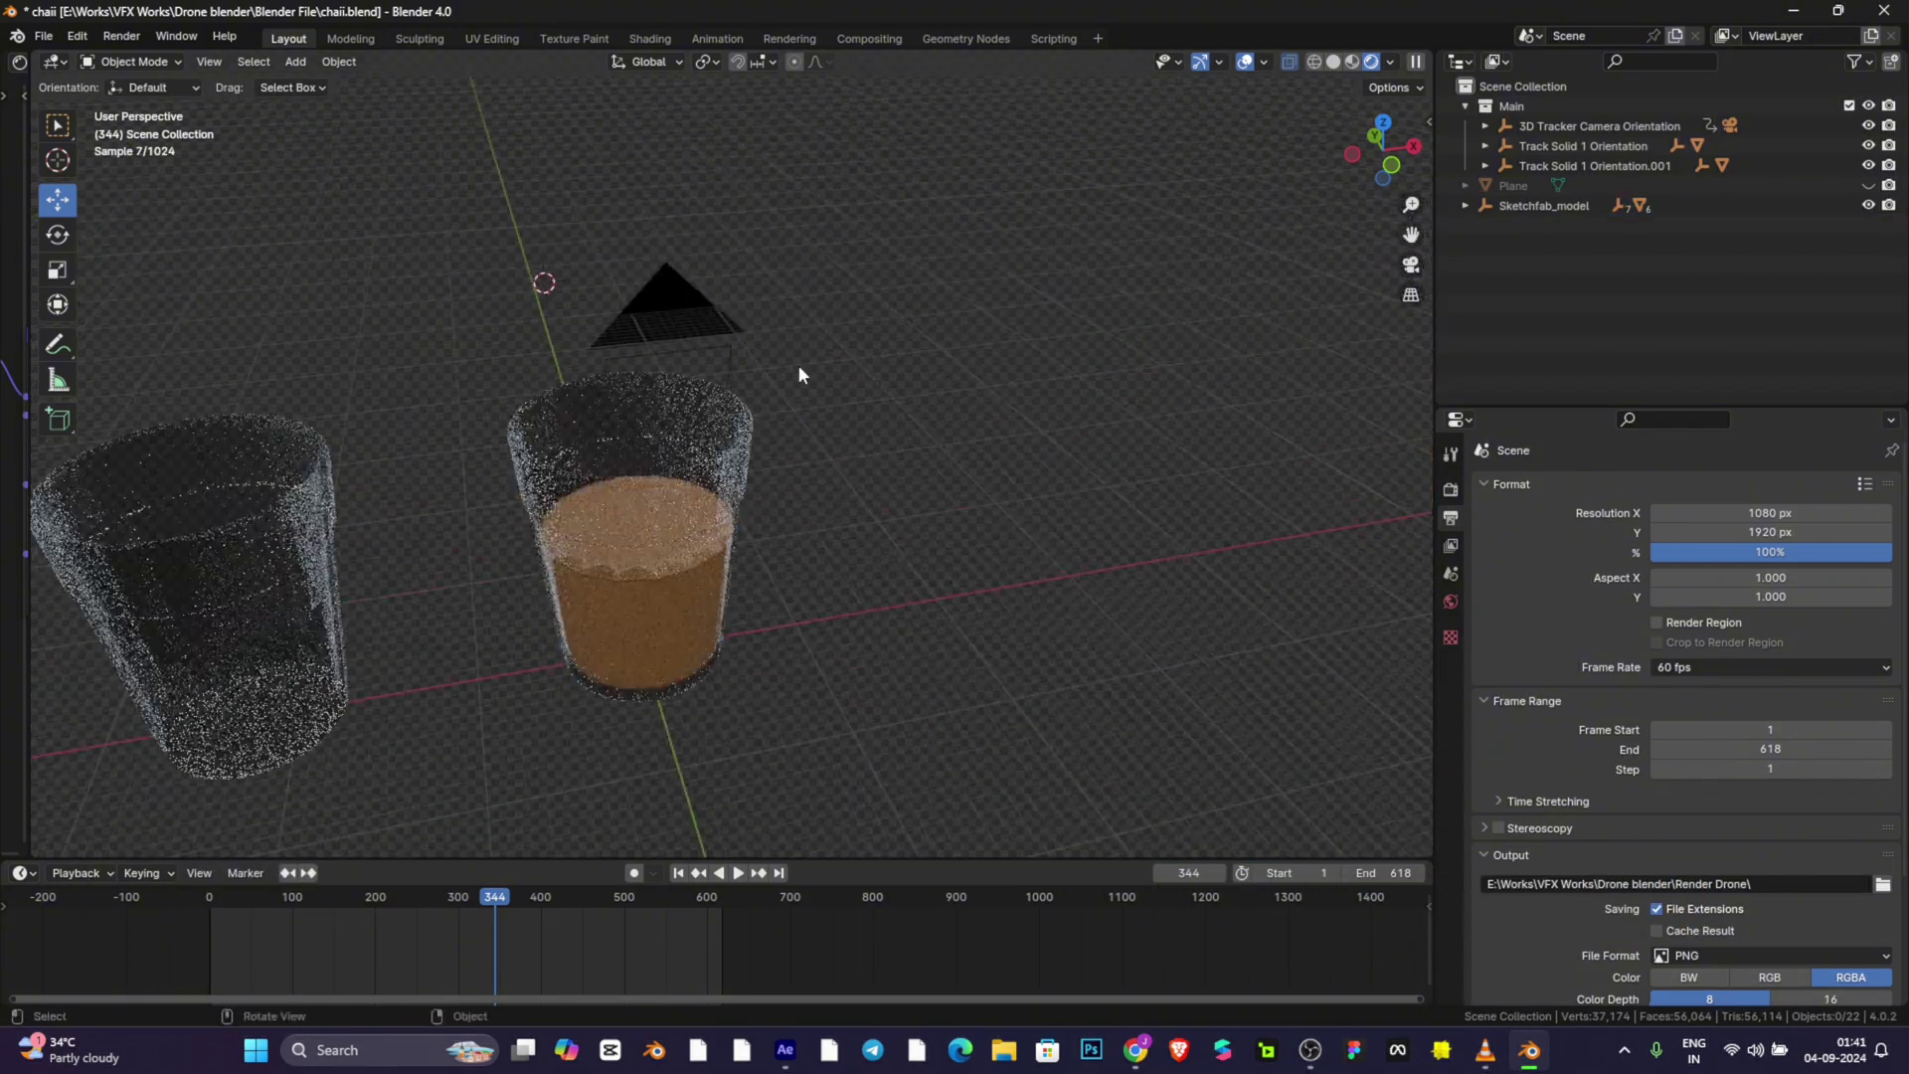
key("Delete")
left_click(1605, 305)
left_click(1599, 325, "shift")
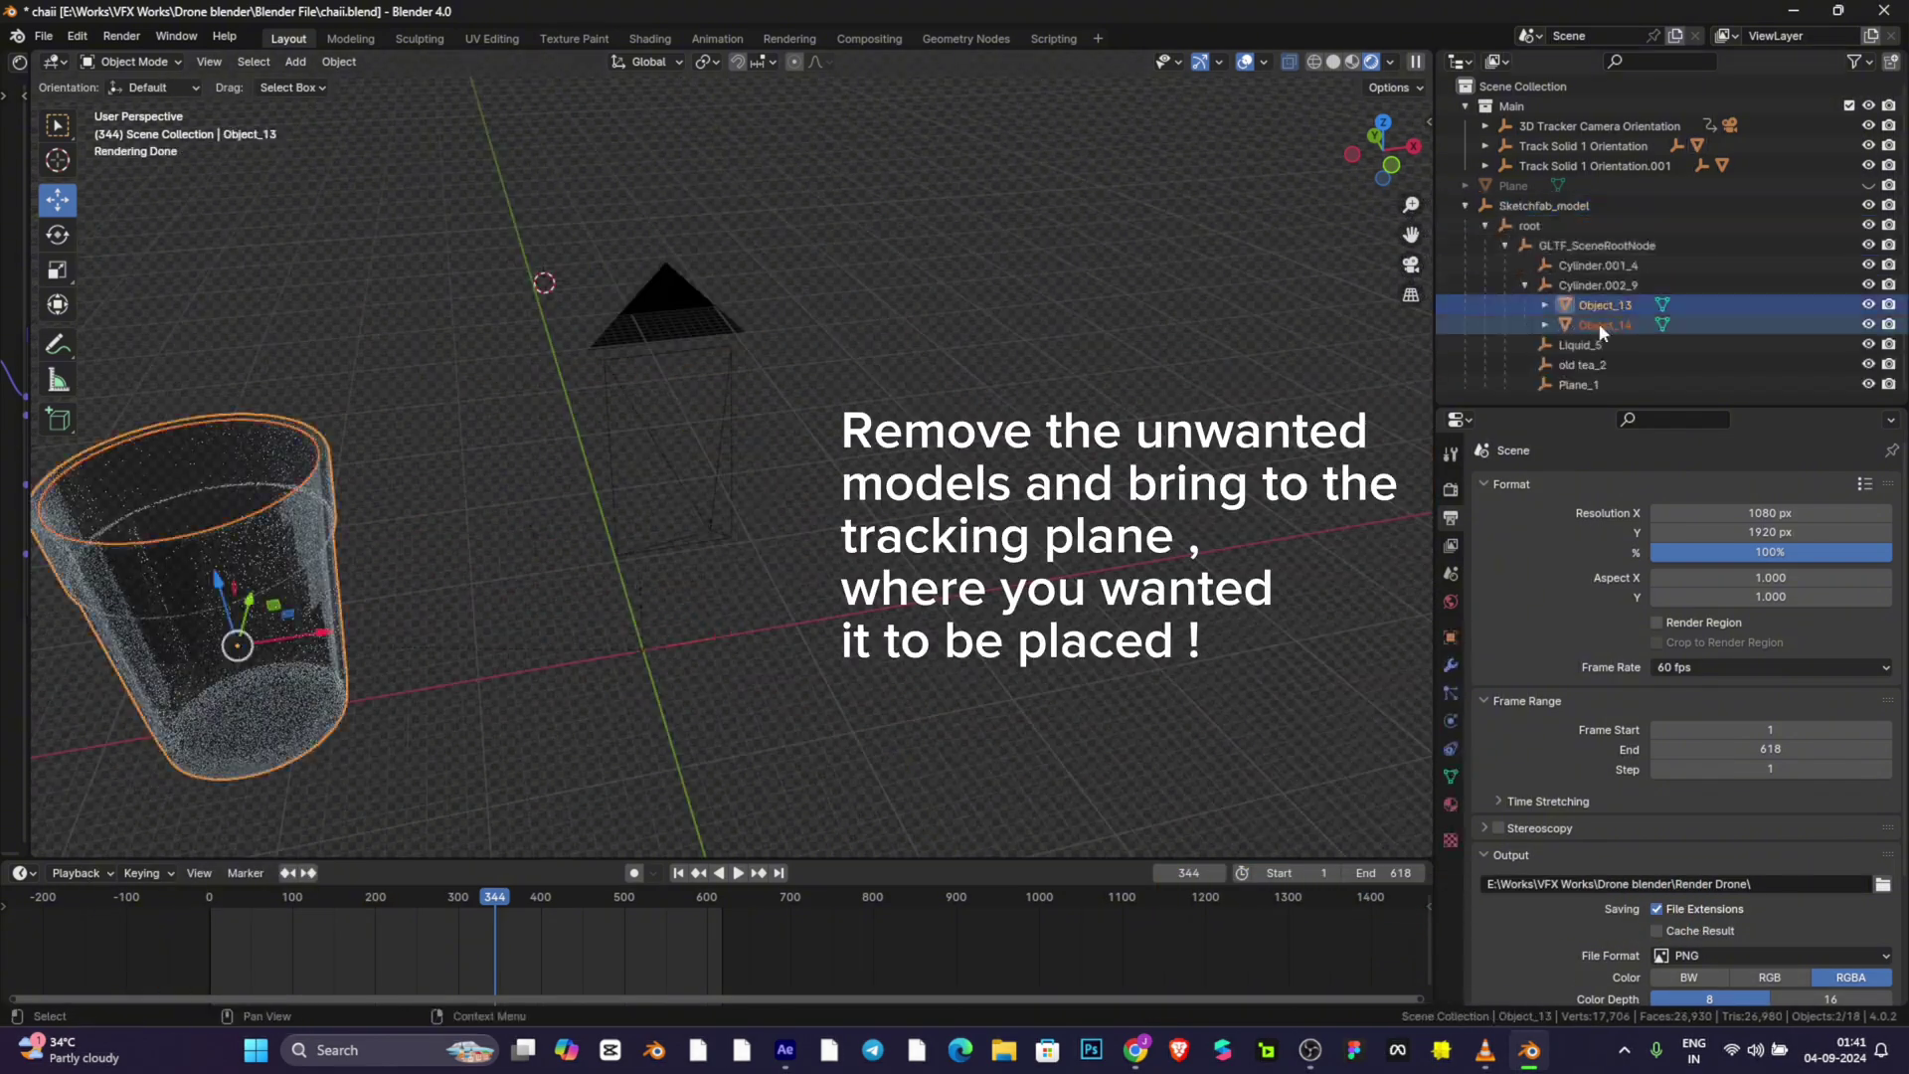
right_click(1411, 224)
left_click(1442, 214)
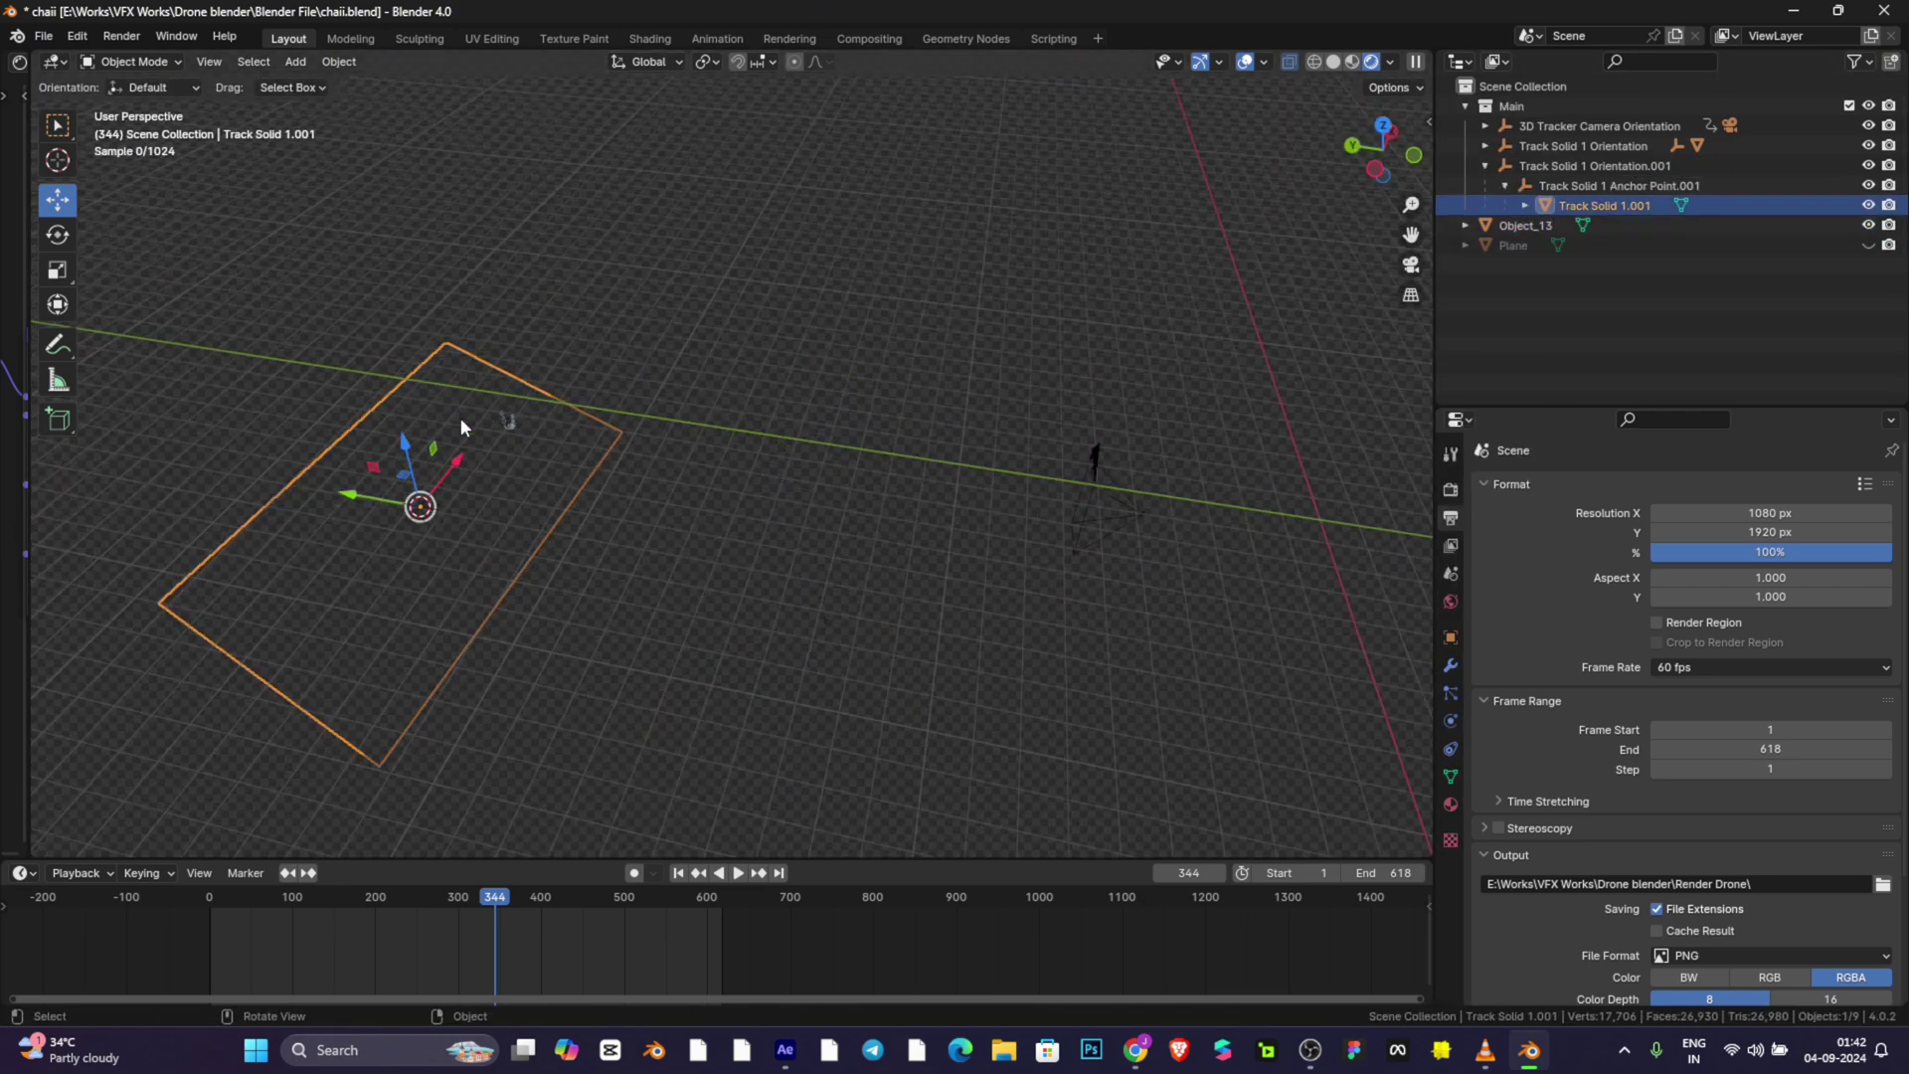
Step: Through the tracked camera, lower the glass Object_13 along Z onto the ground
left_click(1525, 225)
left_click(1411, 265)
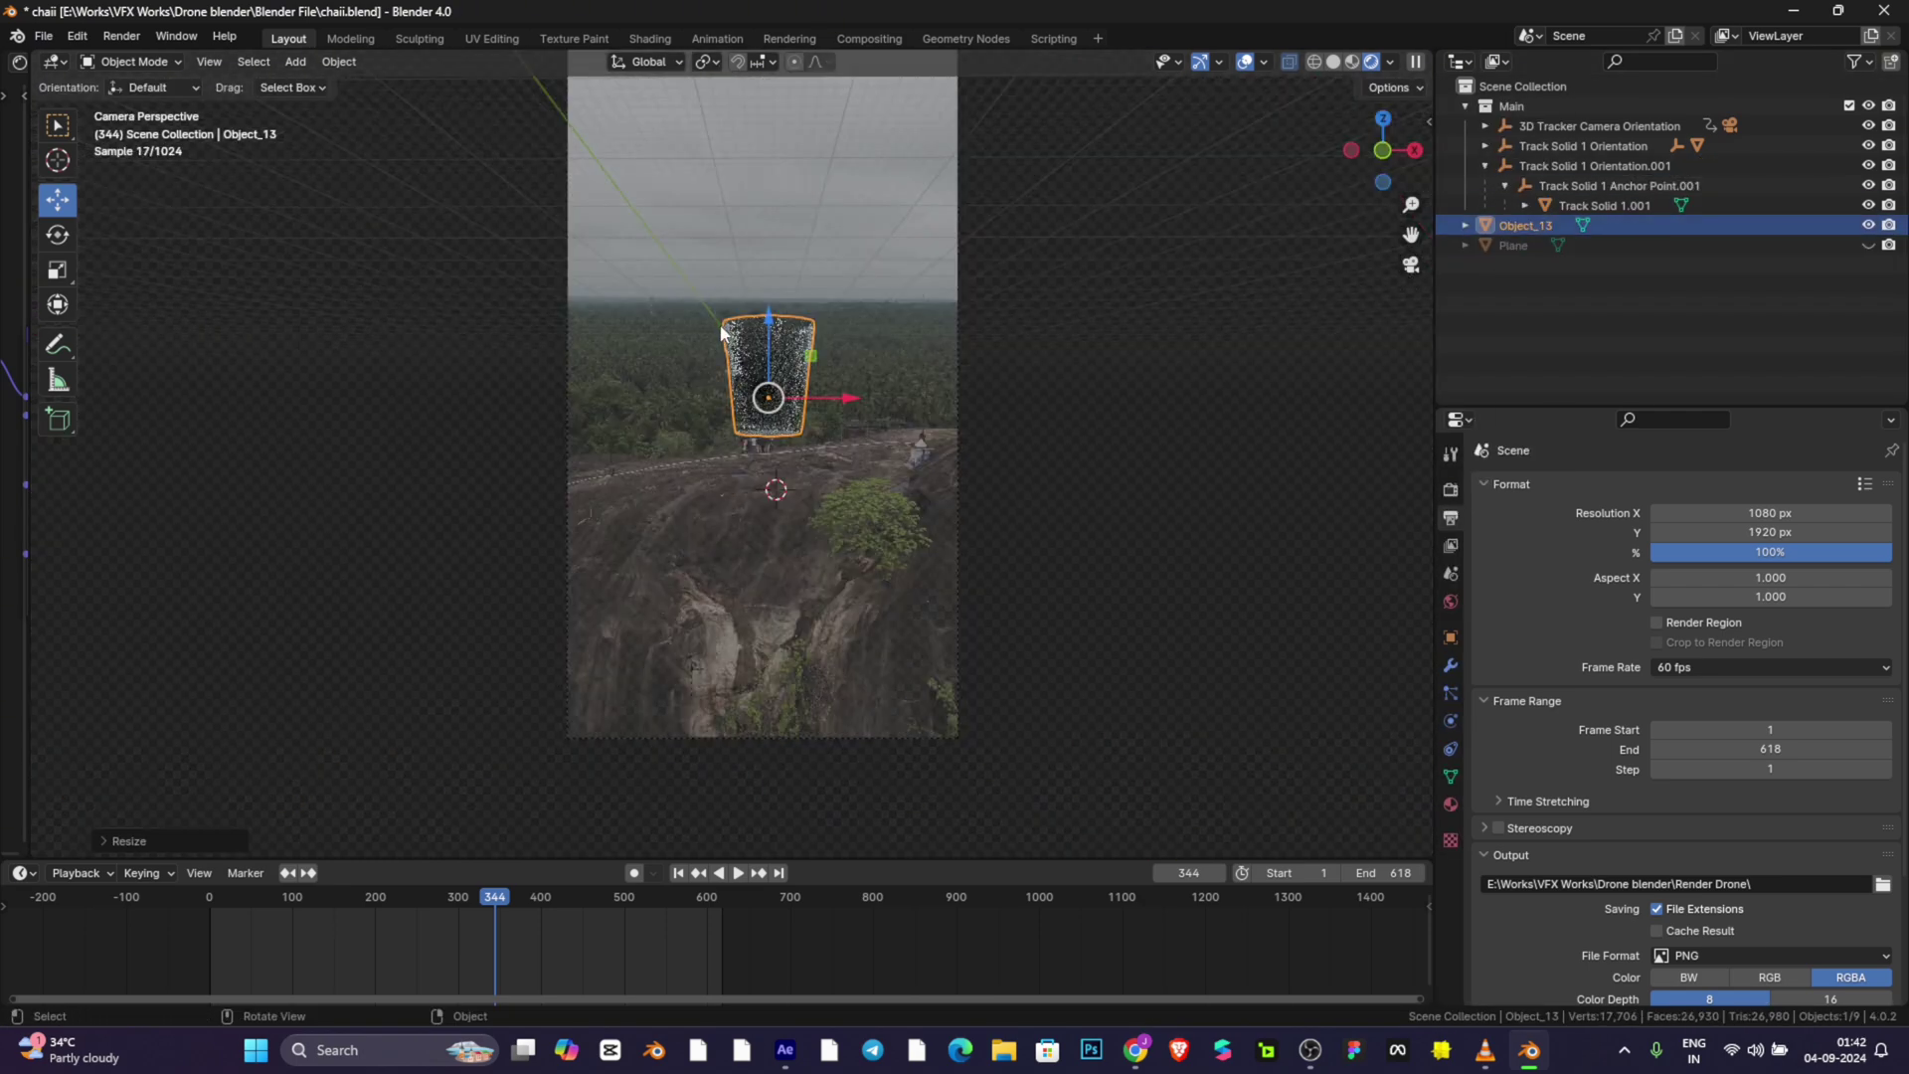
scroll(720, 331, "up", 4)
key("g")
key("z")
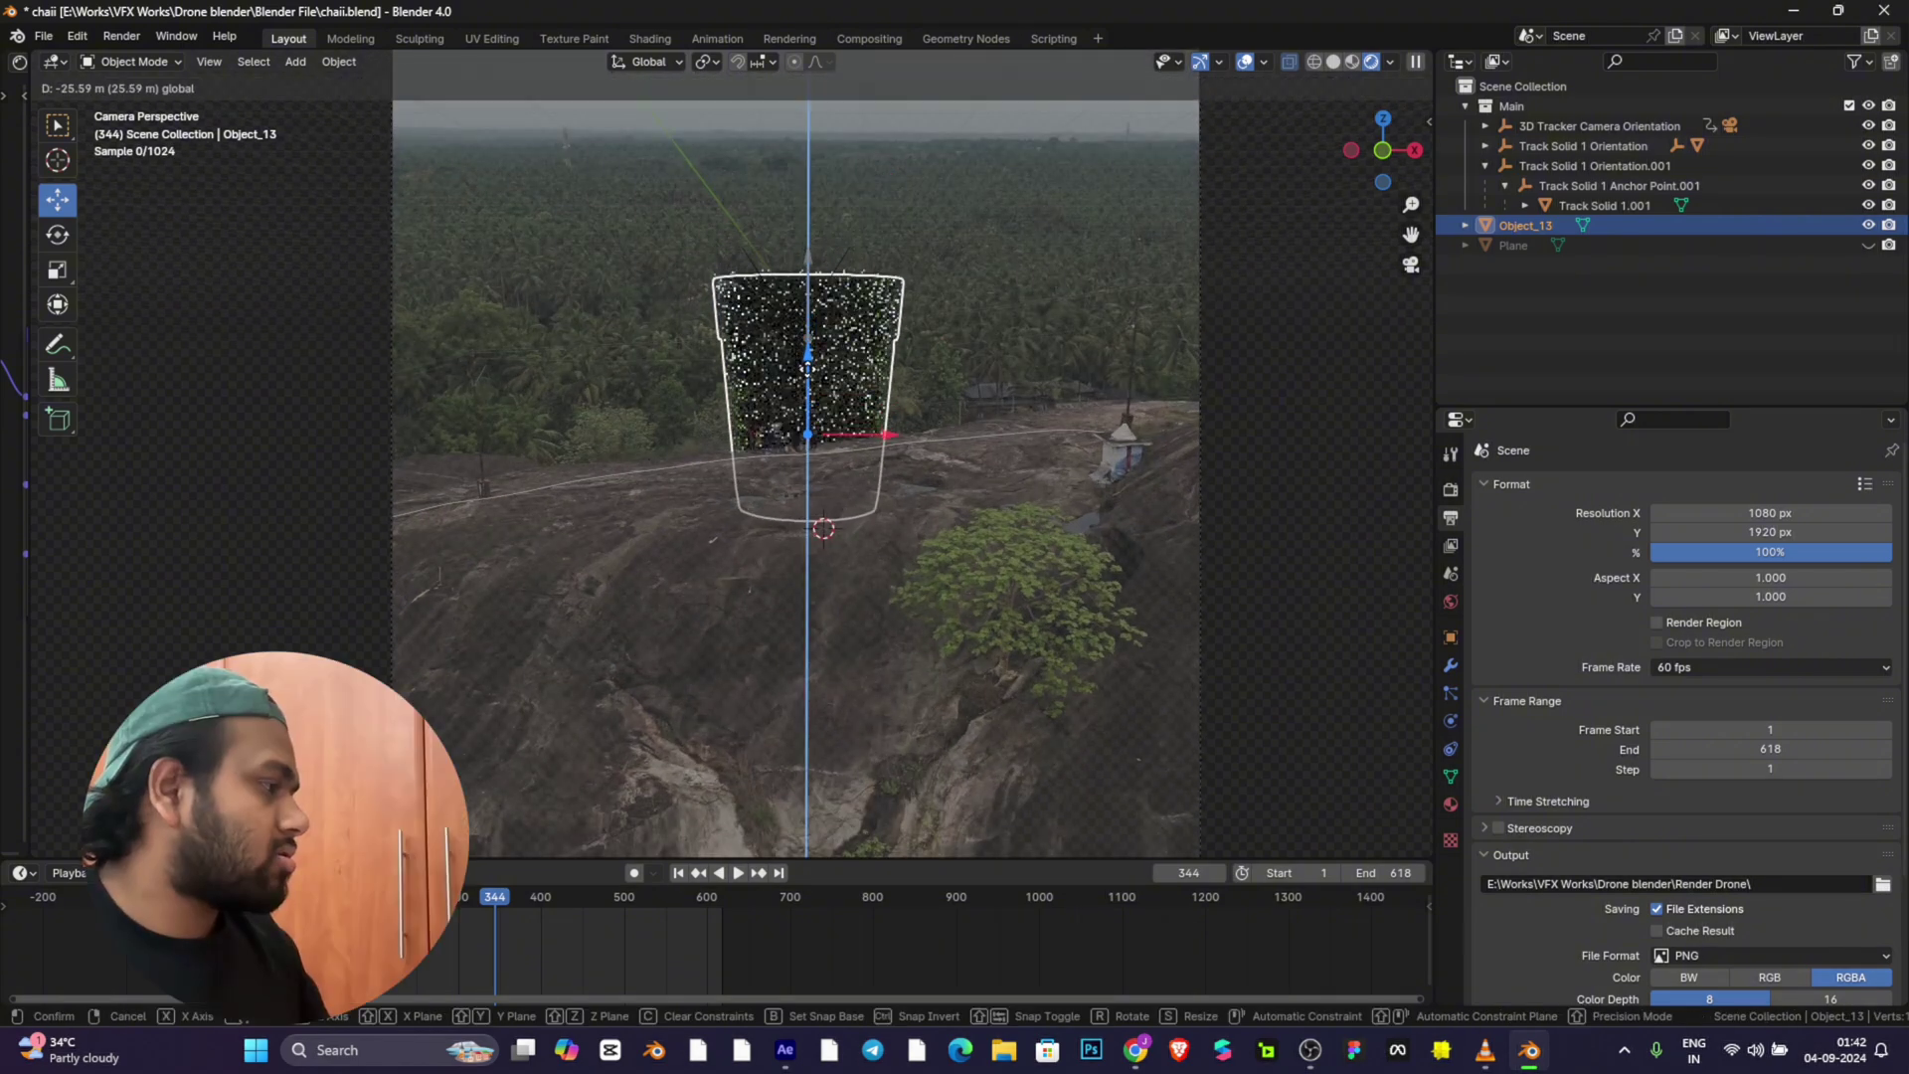
left_click(815, 353)
Step: Toggle see-through display and check the glass placement at frame 358
left_click(1070, 224)
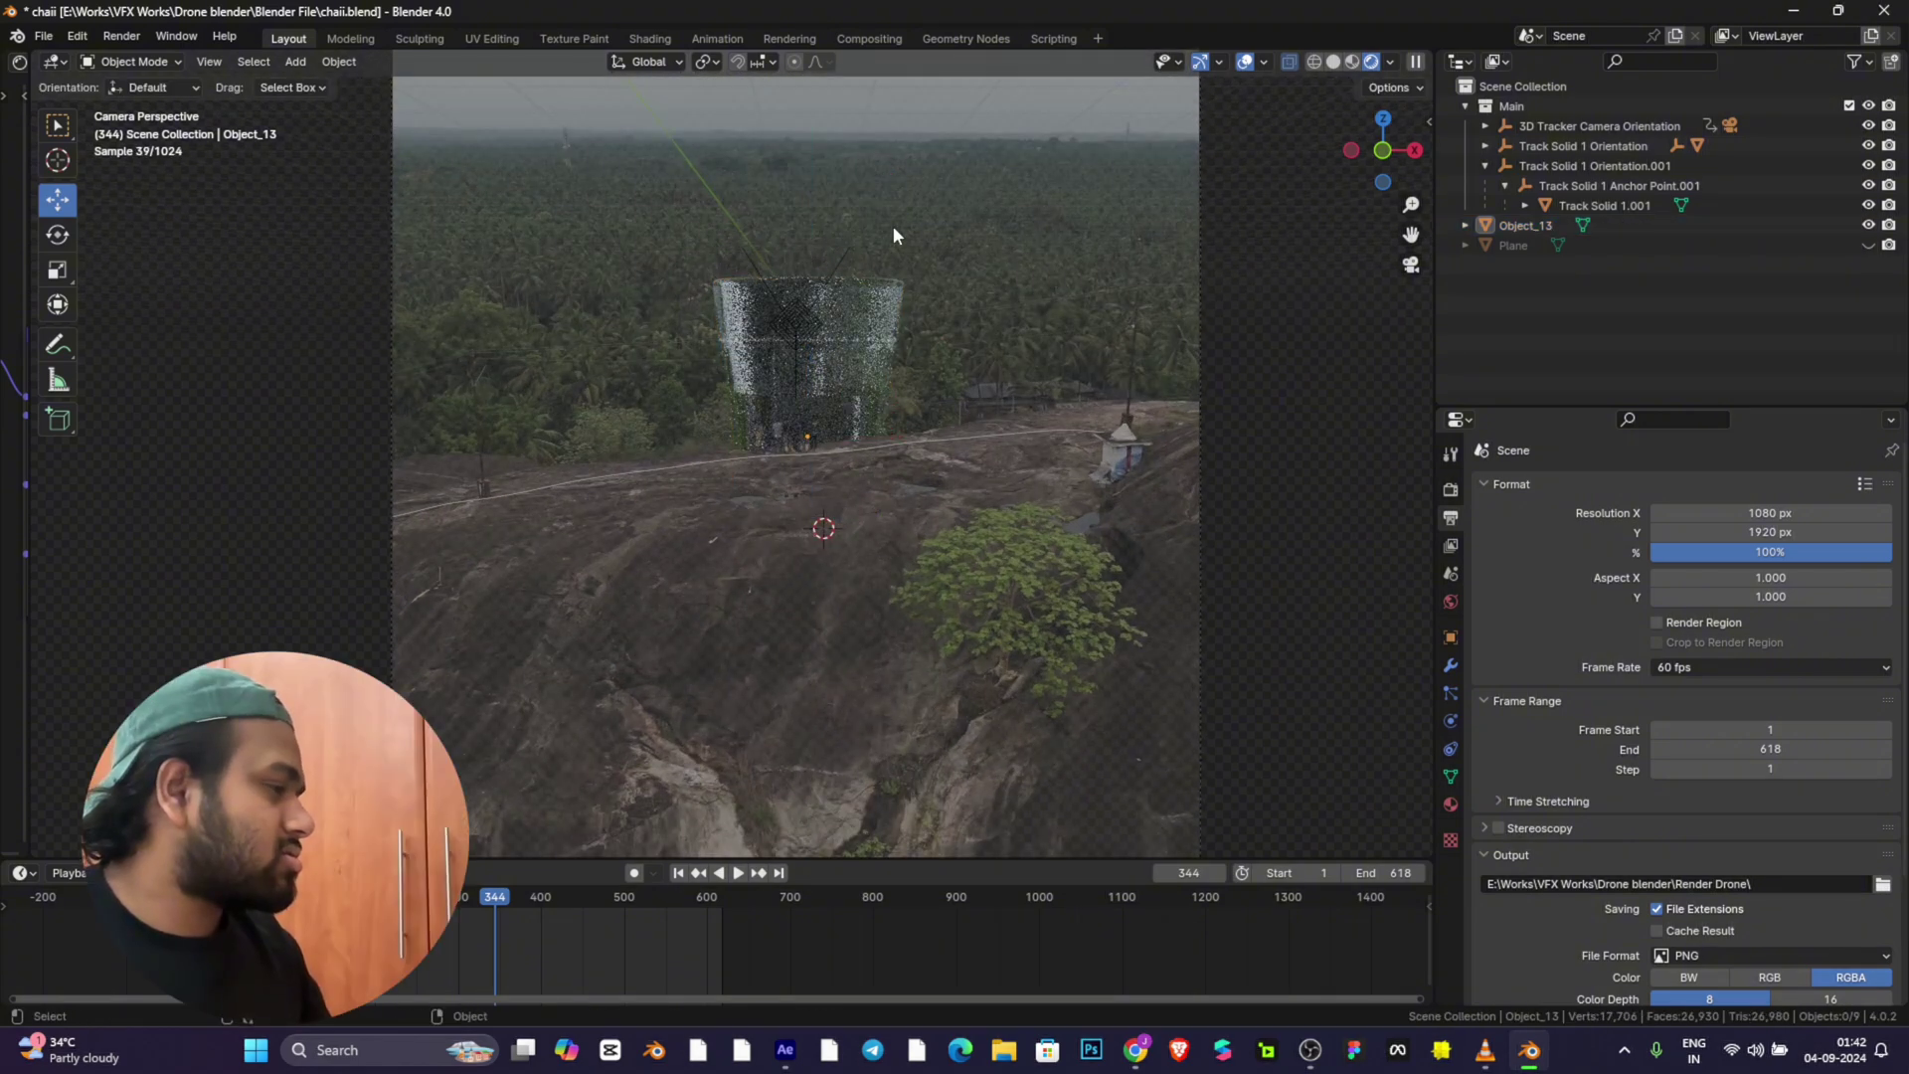
scroll(893, 225, "up", 4)
scroll(1066, 212, "down", 6)
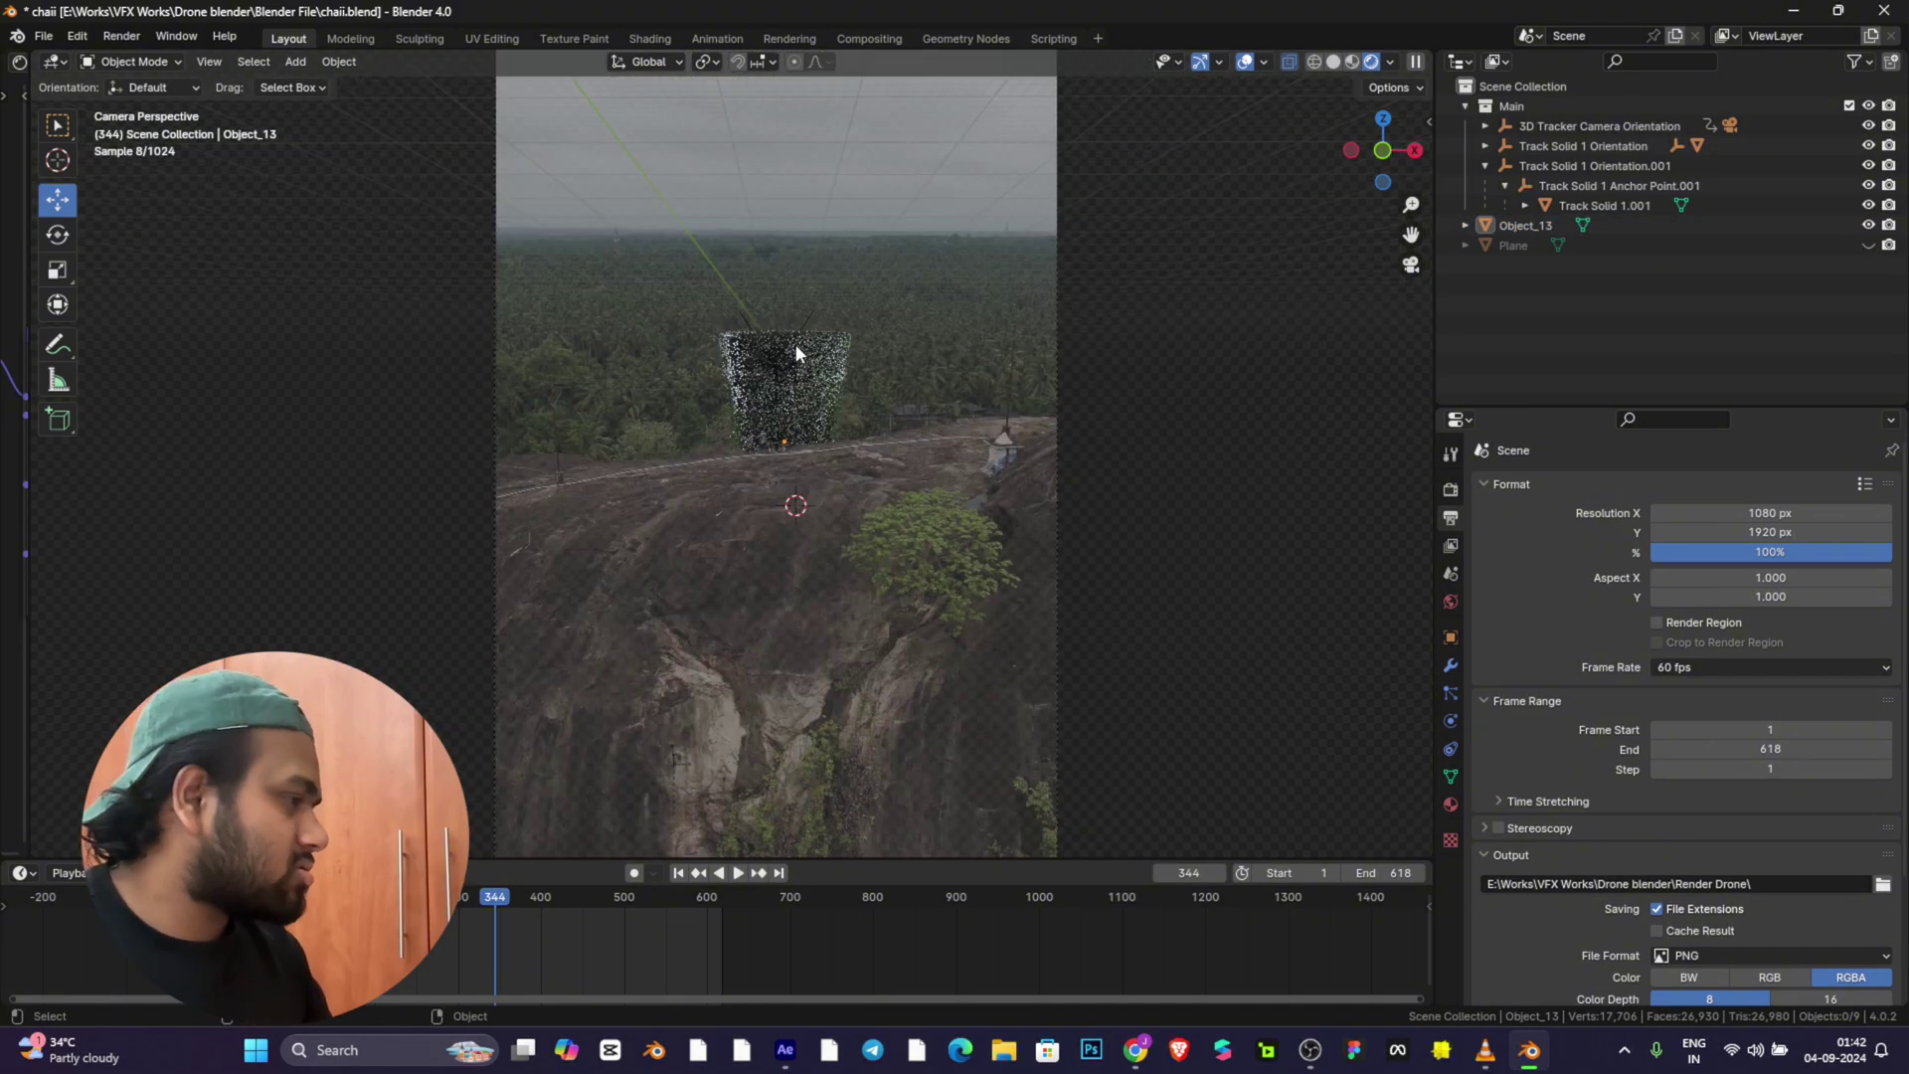
left_click(796, 353)
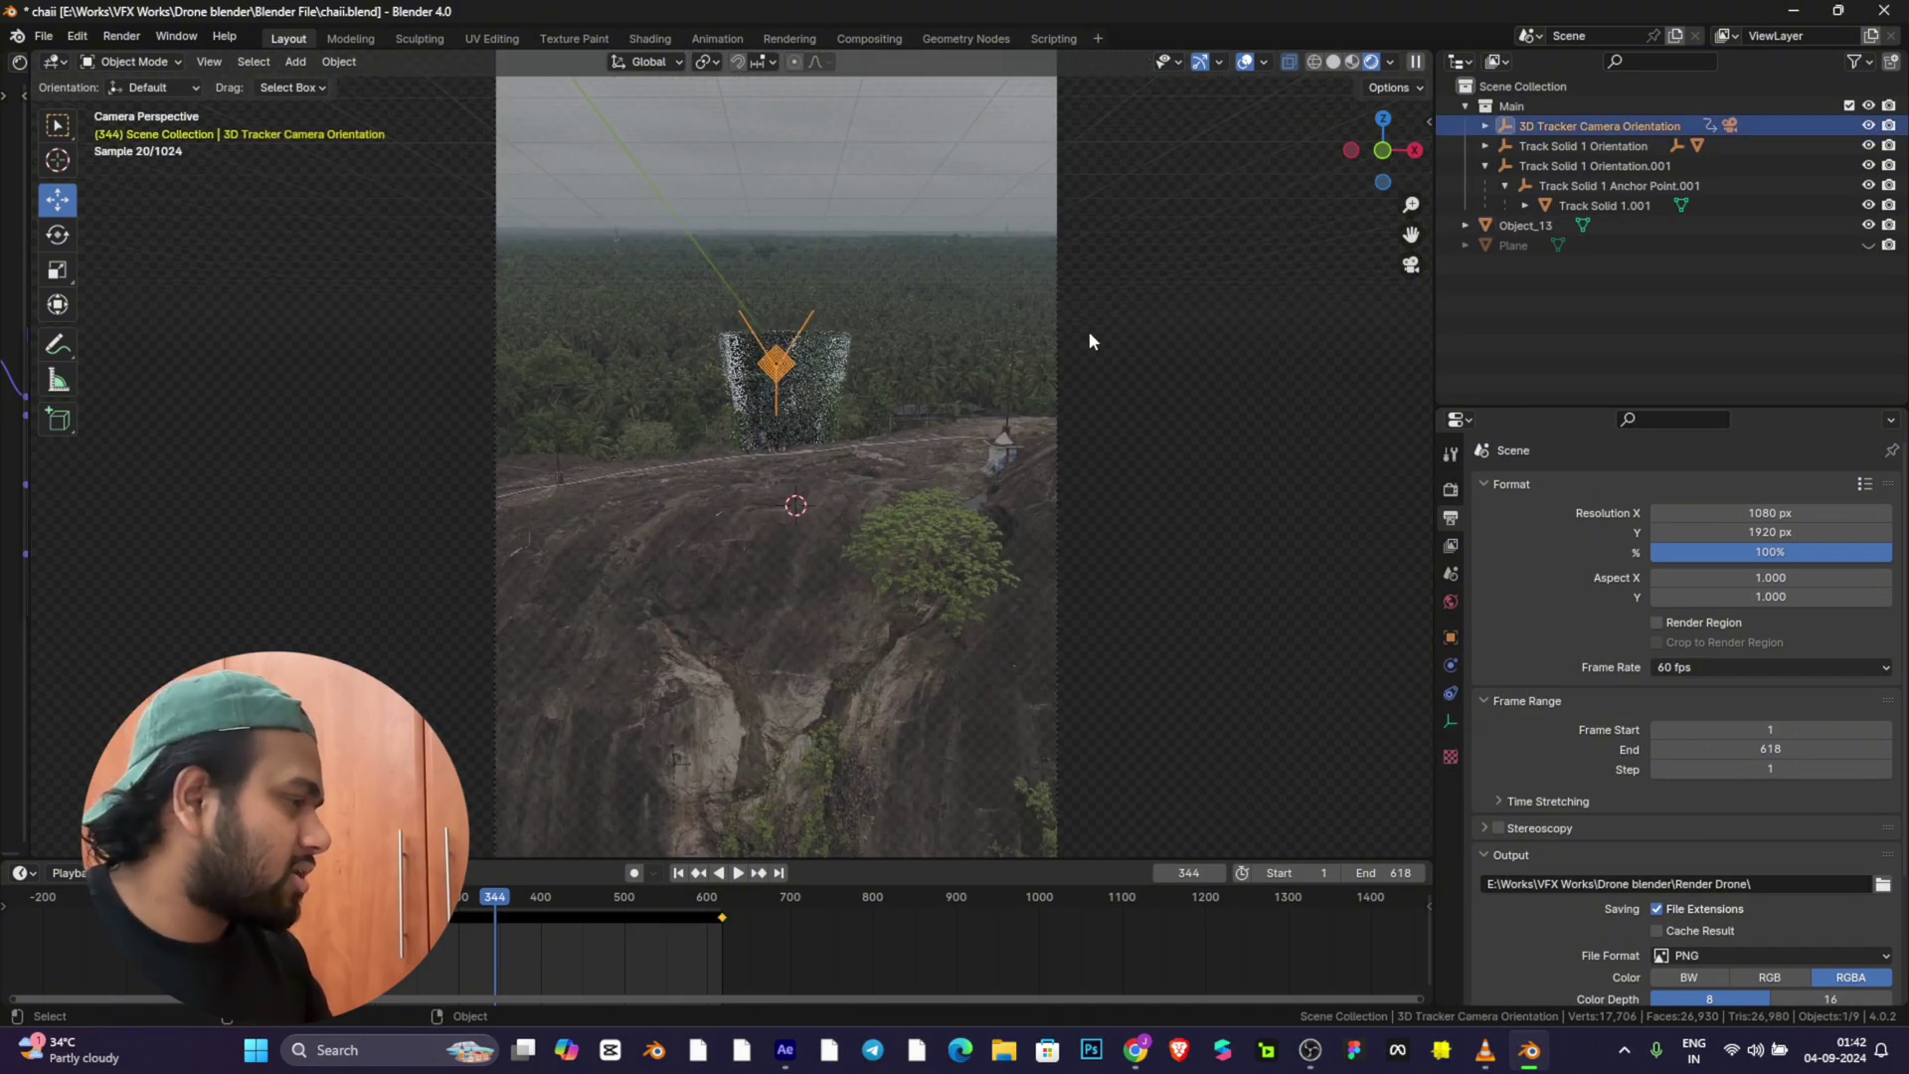
key("alt+z")
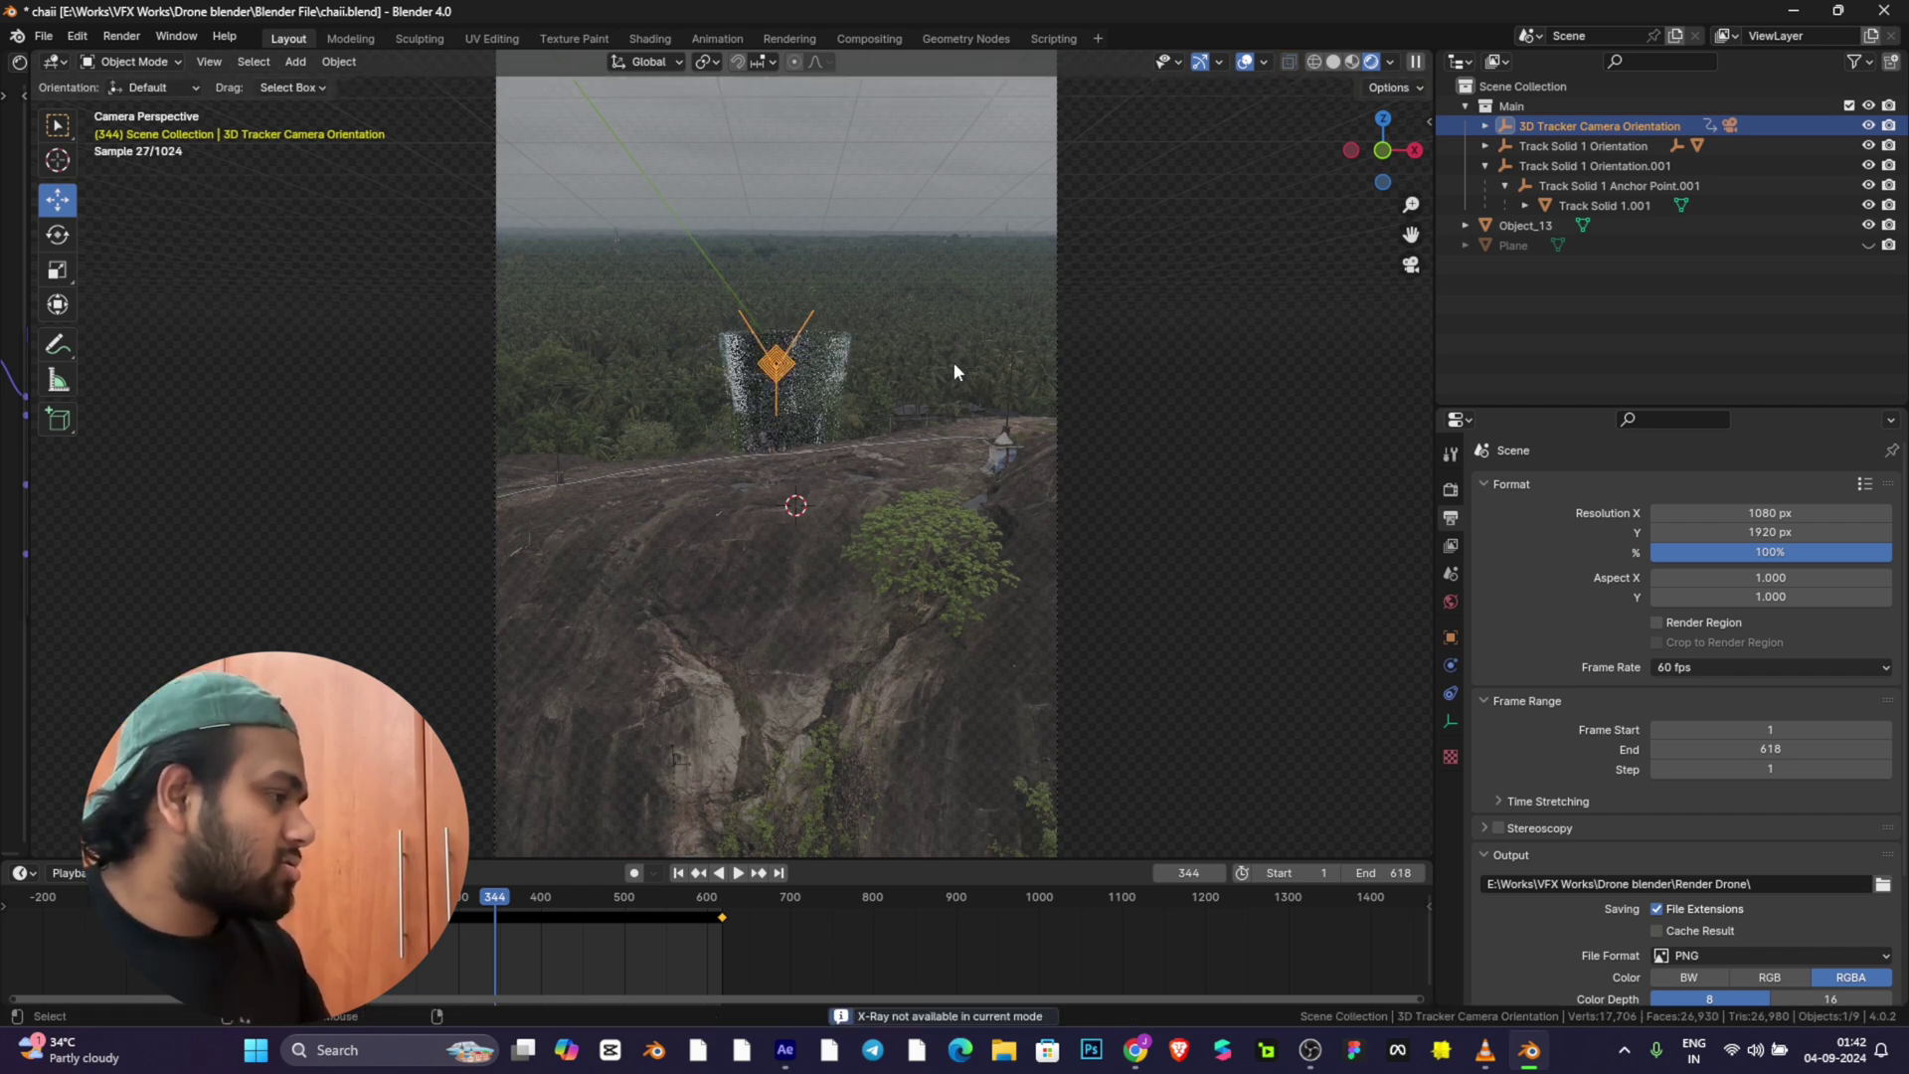
left_click(813, 370)
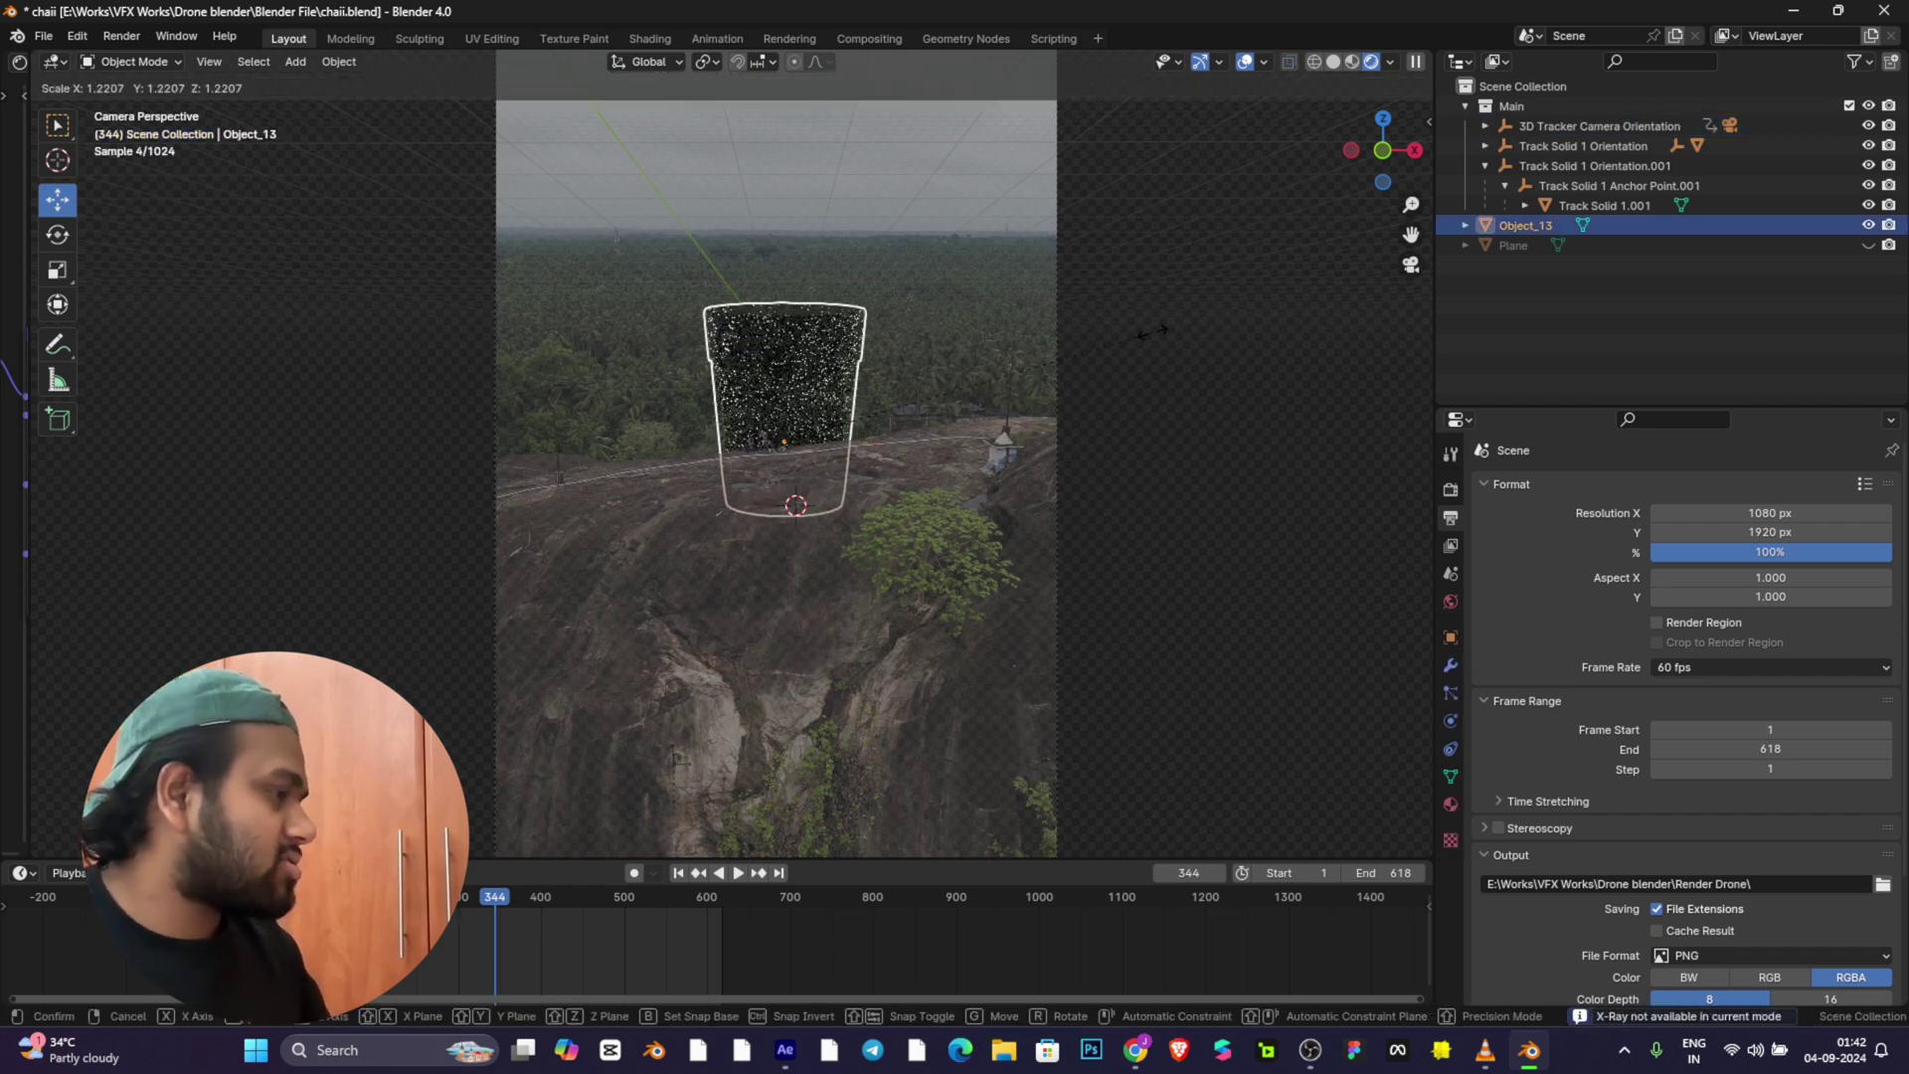
scroll(1019, 291, "down", 5)
scroll(1021, 299, "down", 1)
scroll(766, 306, "up", 10)
left_click(767, 306)
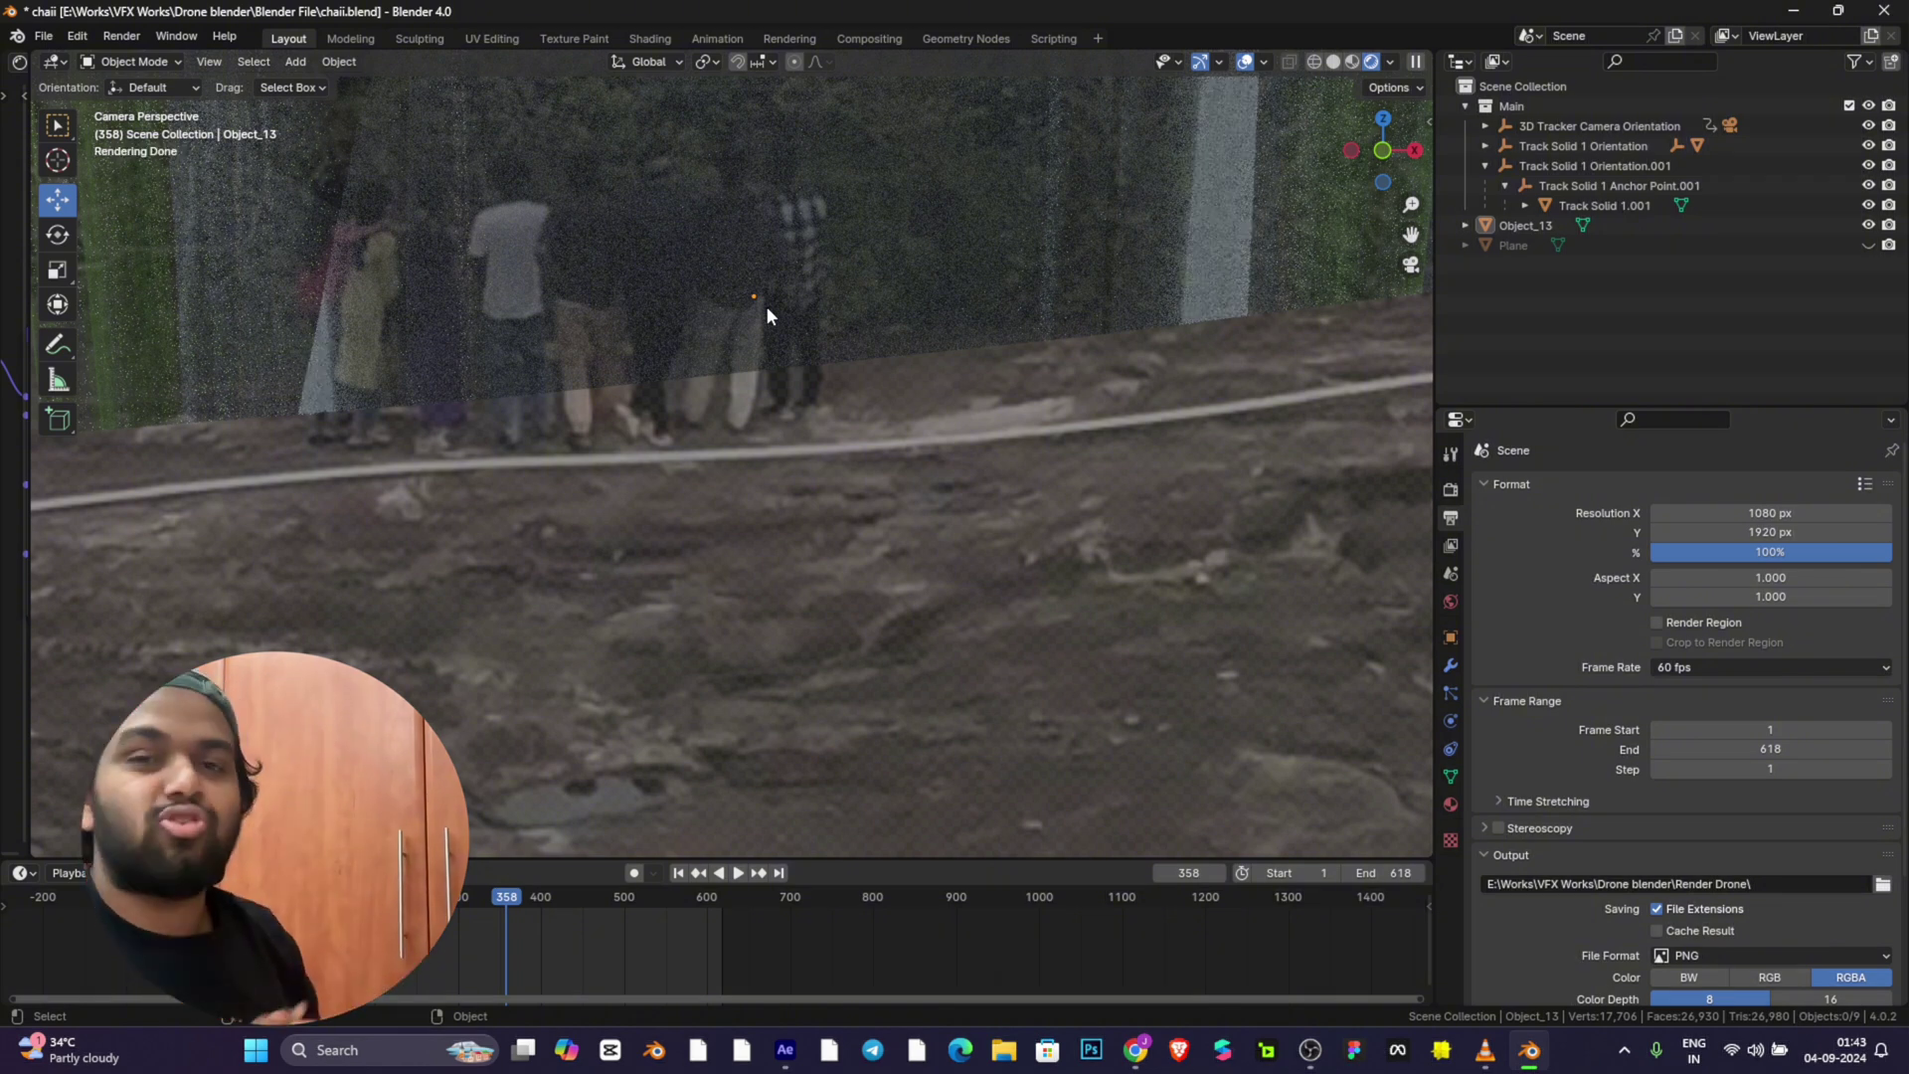
Step: Check the glass base against Track Solid 1.001, then verify tracking through the camera at frame 588
scroll(676, 388, "down", 8)
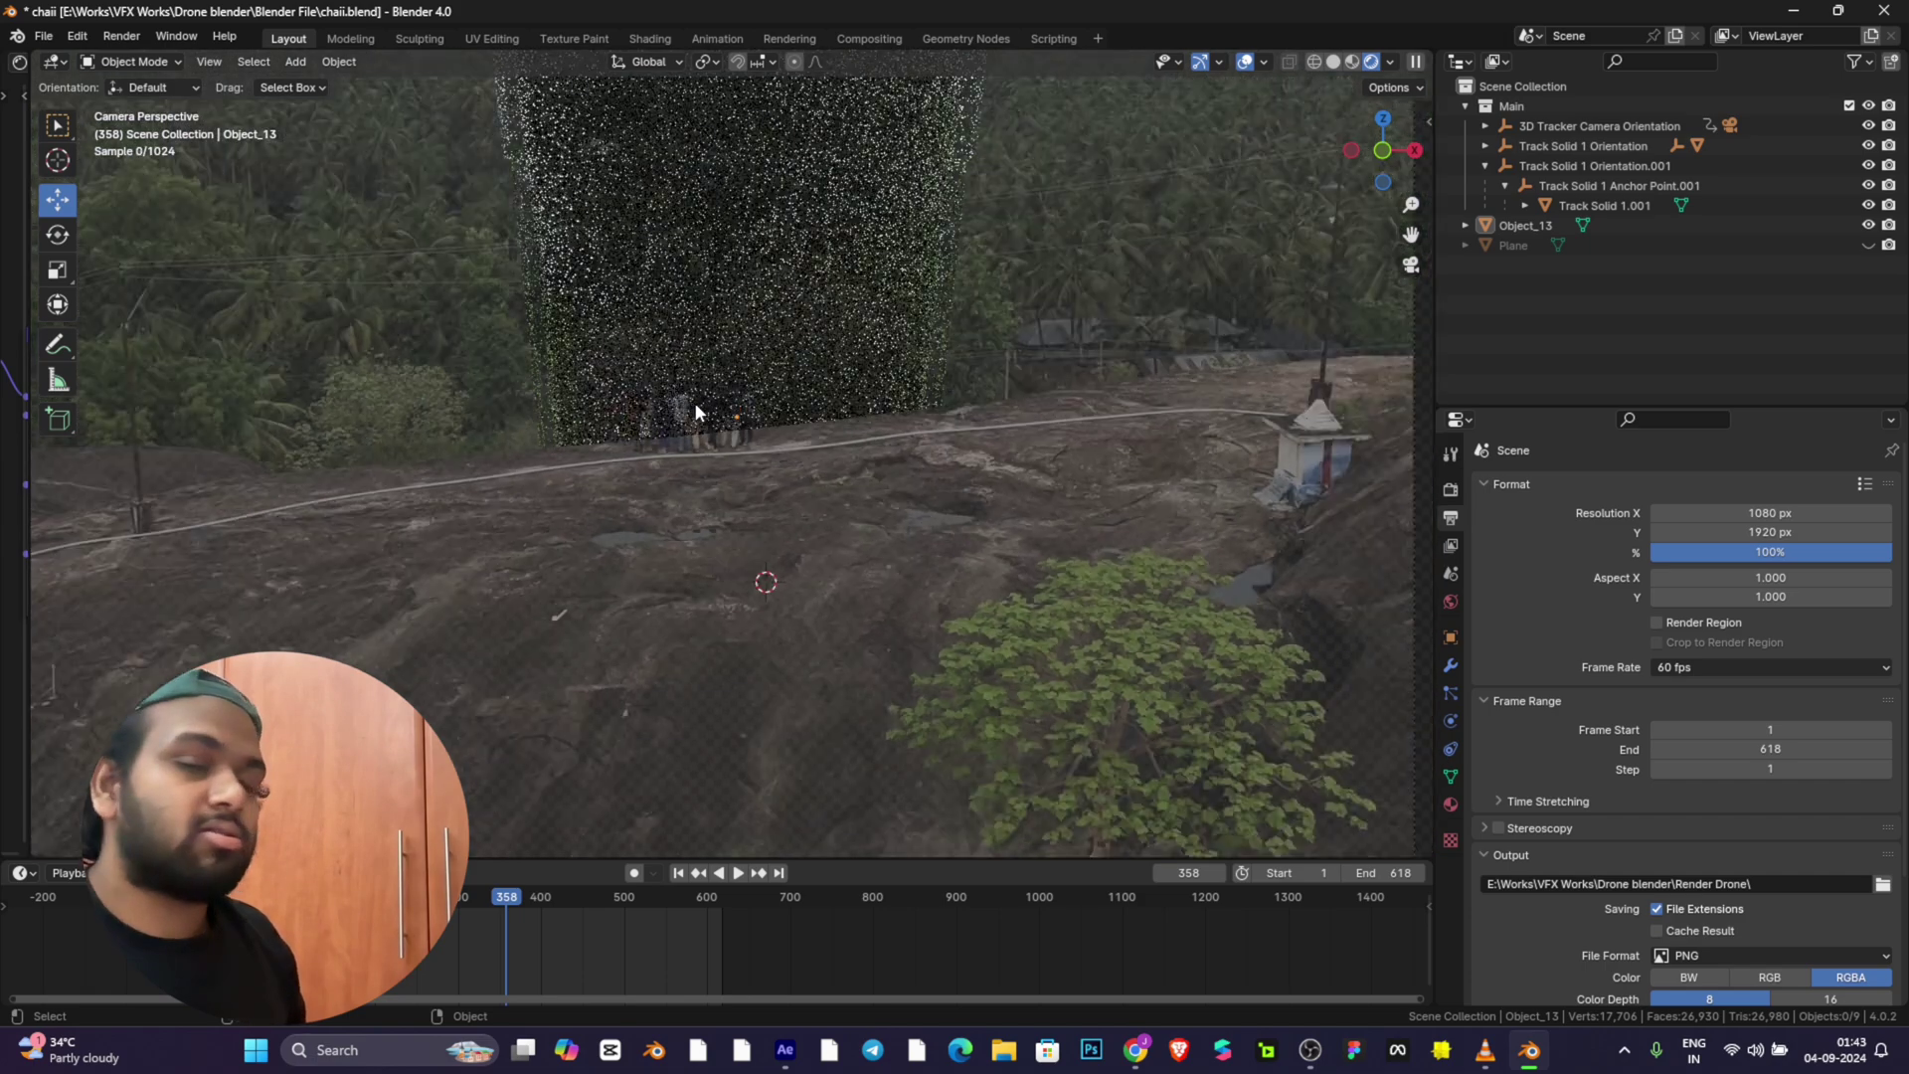
scroll(1000, 127, "up", 8)
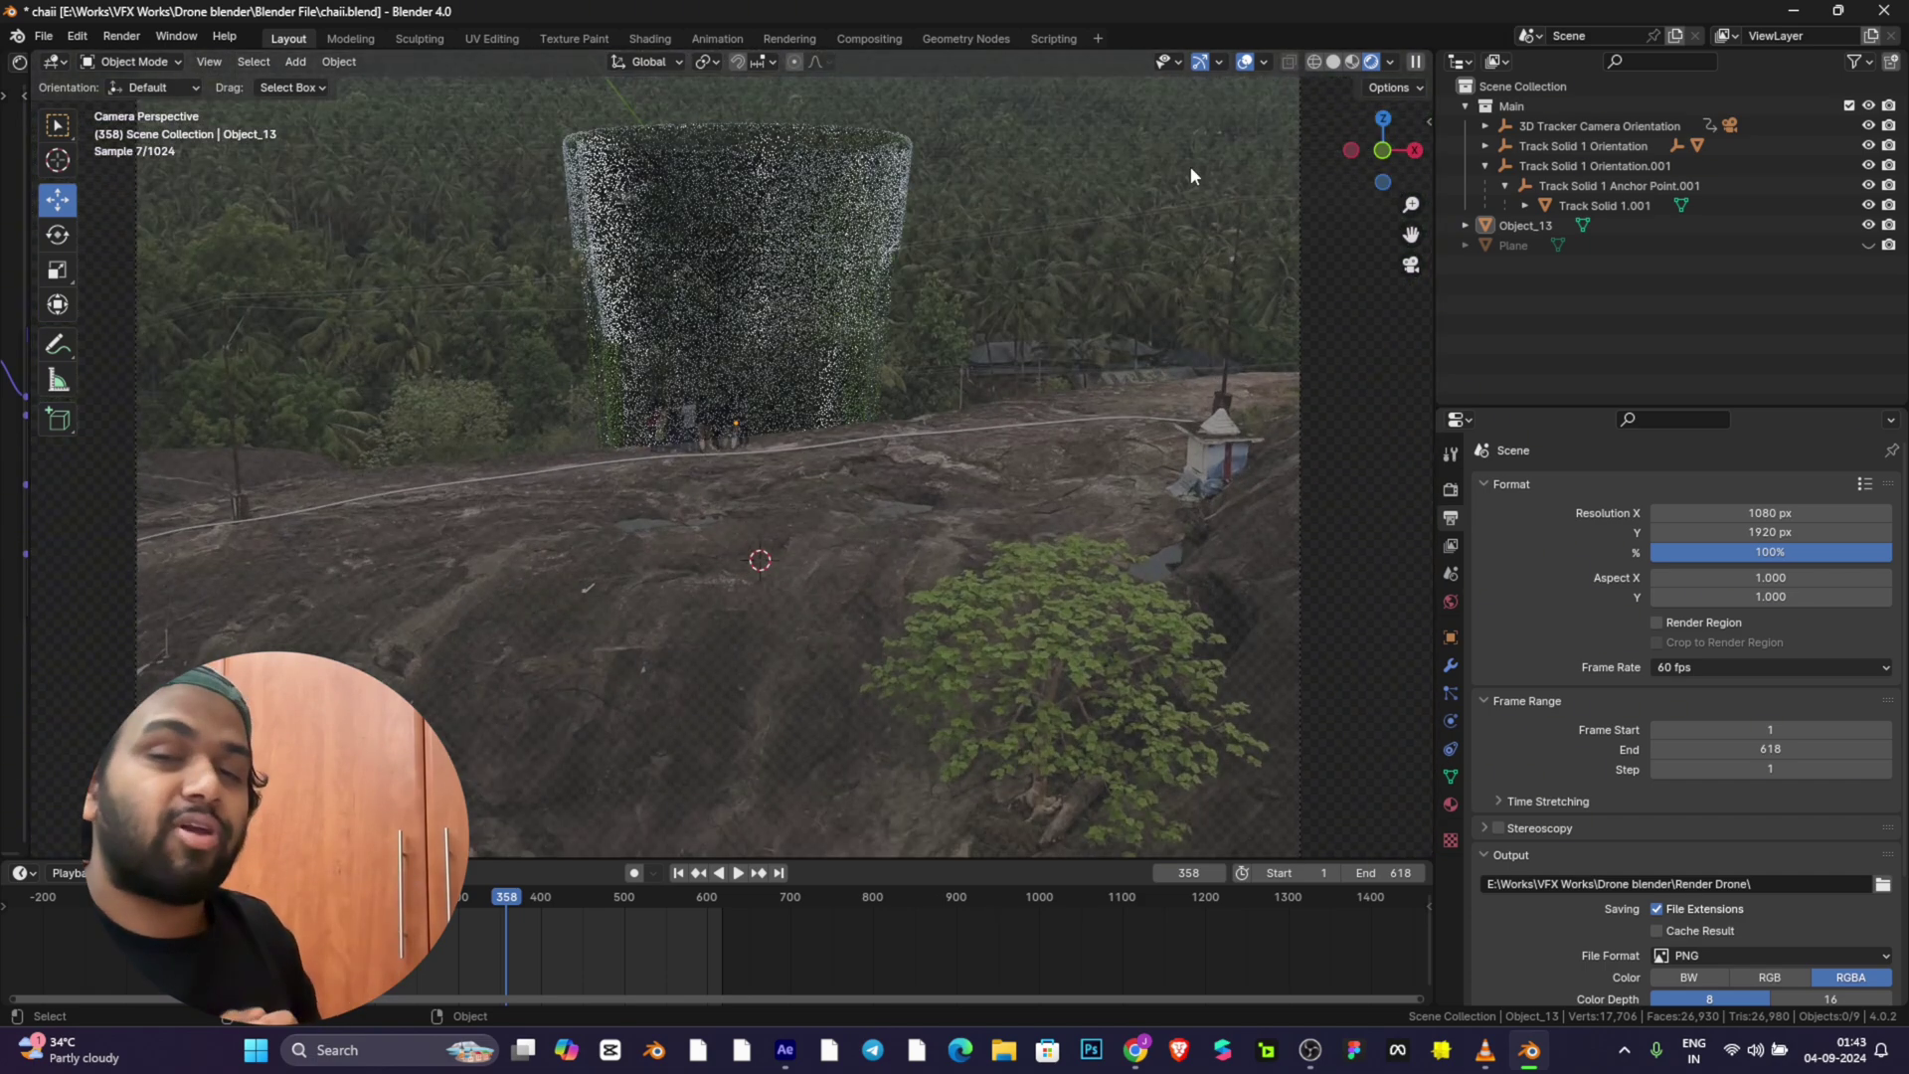
scroll(754, 344, "down", 5)
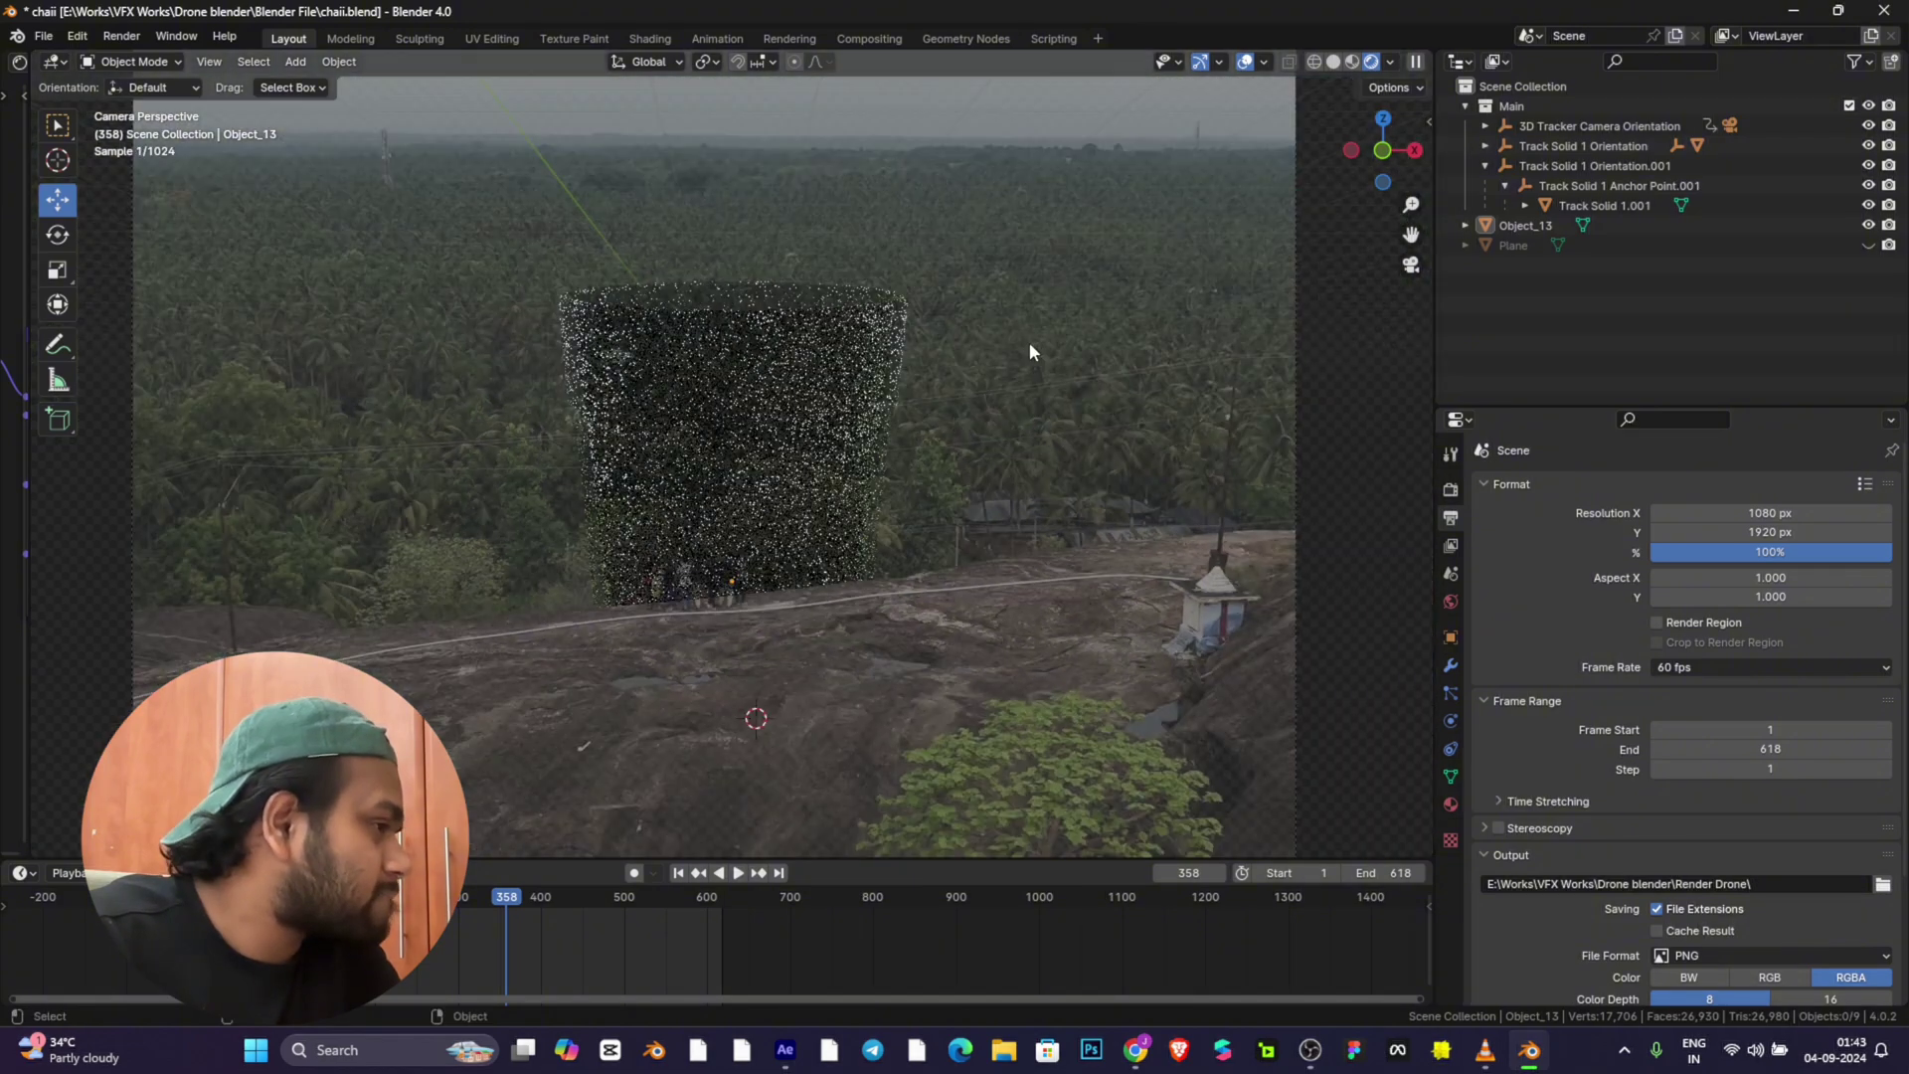
middle_click_drag(1029, 350, 718, 311)
left_click_drag(1411, 234, 1273, 204)
scroll(941, 537, "up", 5)
left_click(859, 458)
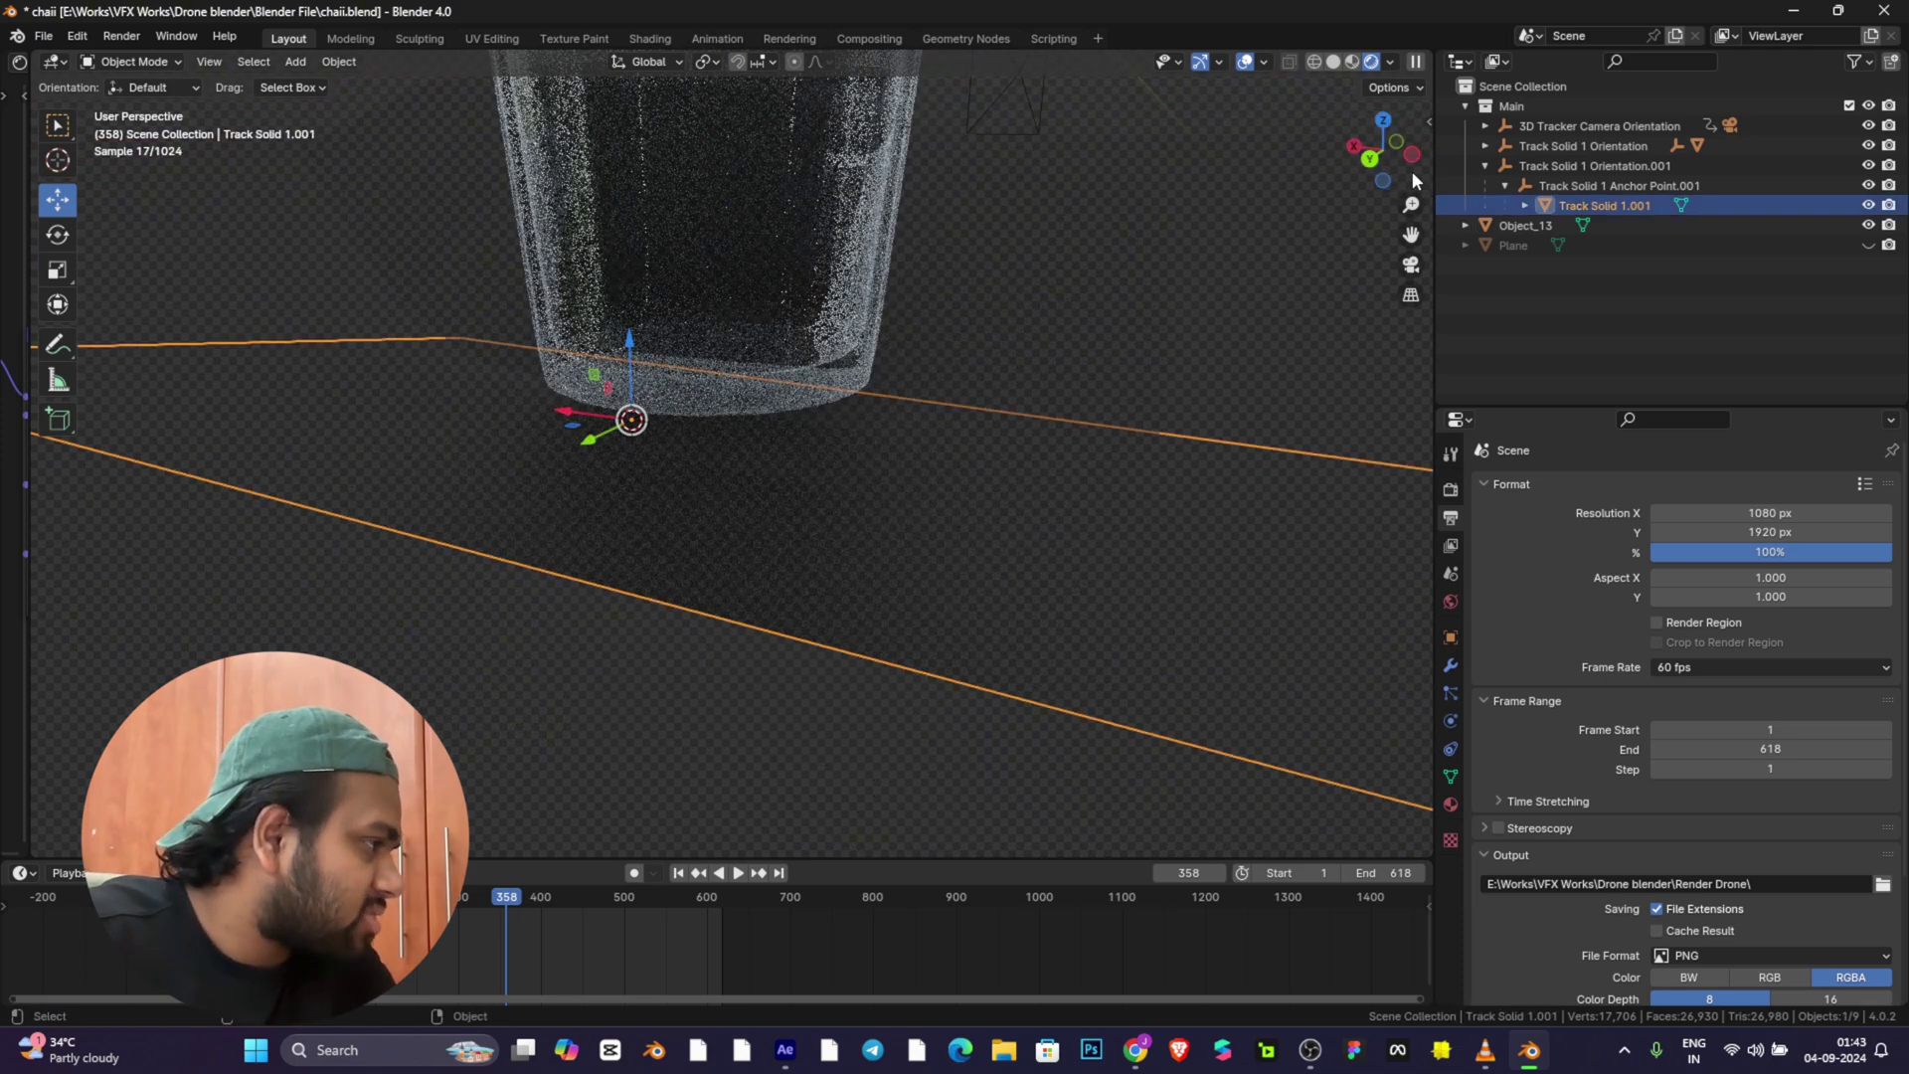
left_click_drag(1377, 158, 1207, 175)
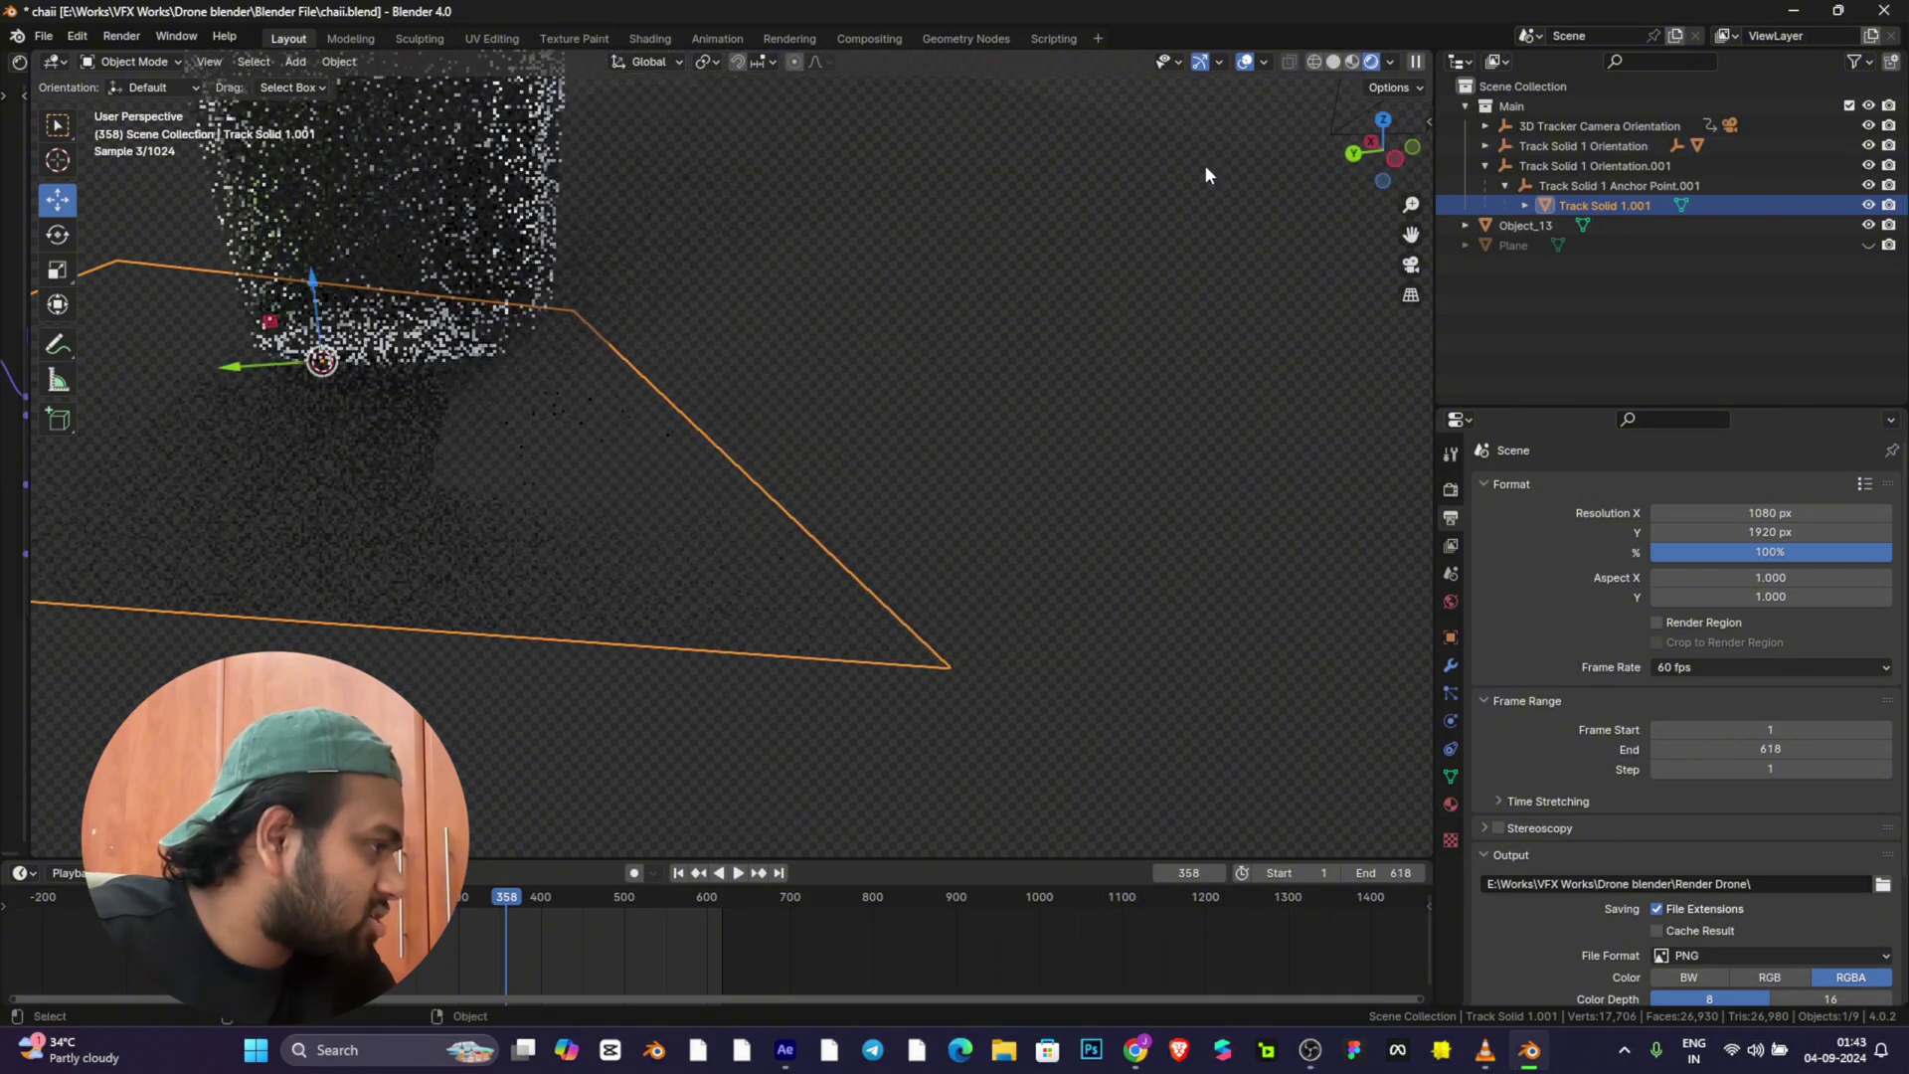
left_click(1411, 265)
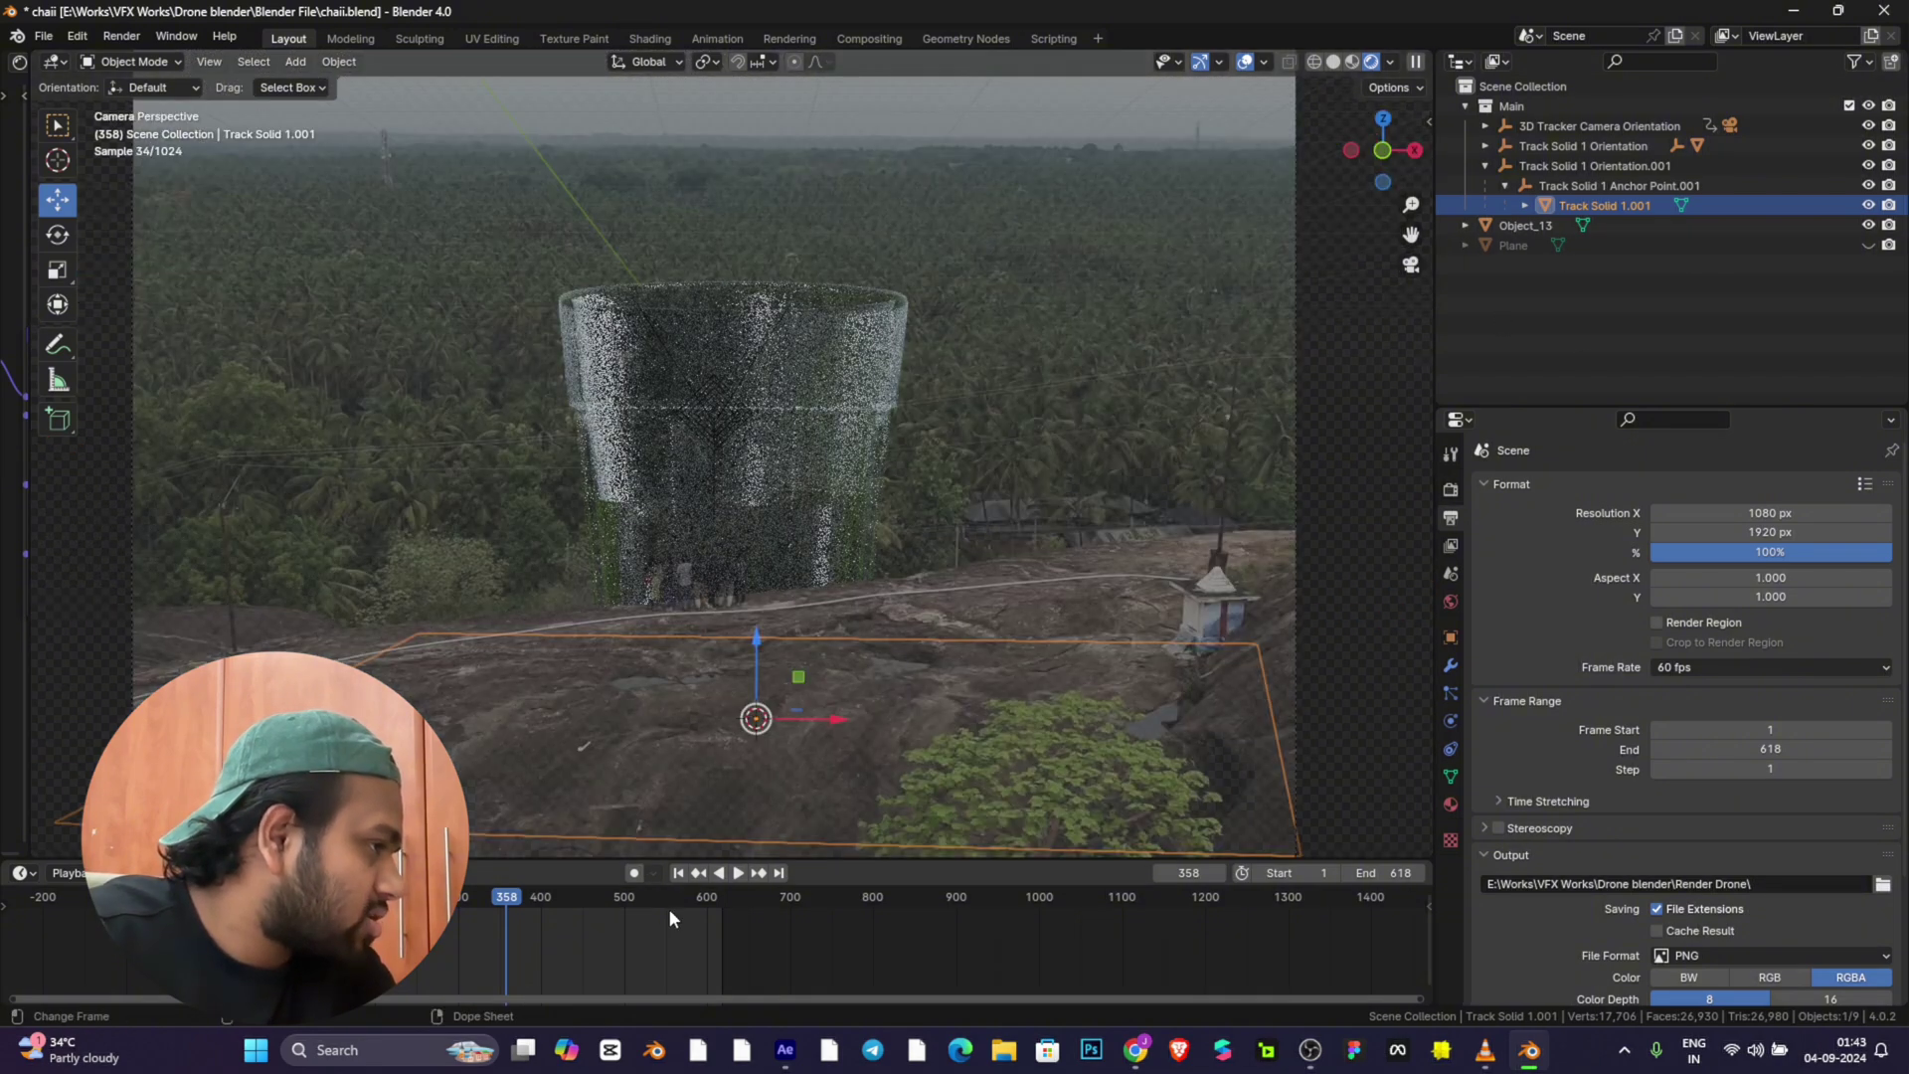
left_click_drag(673, 917, 695, 909)
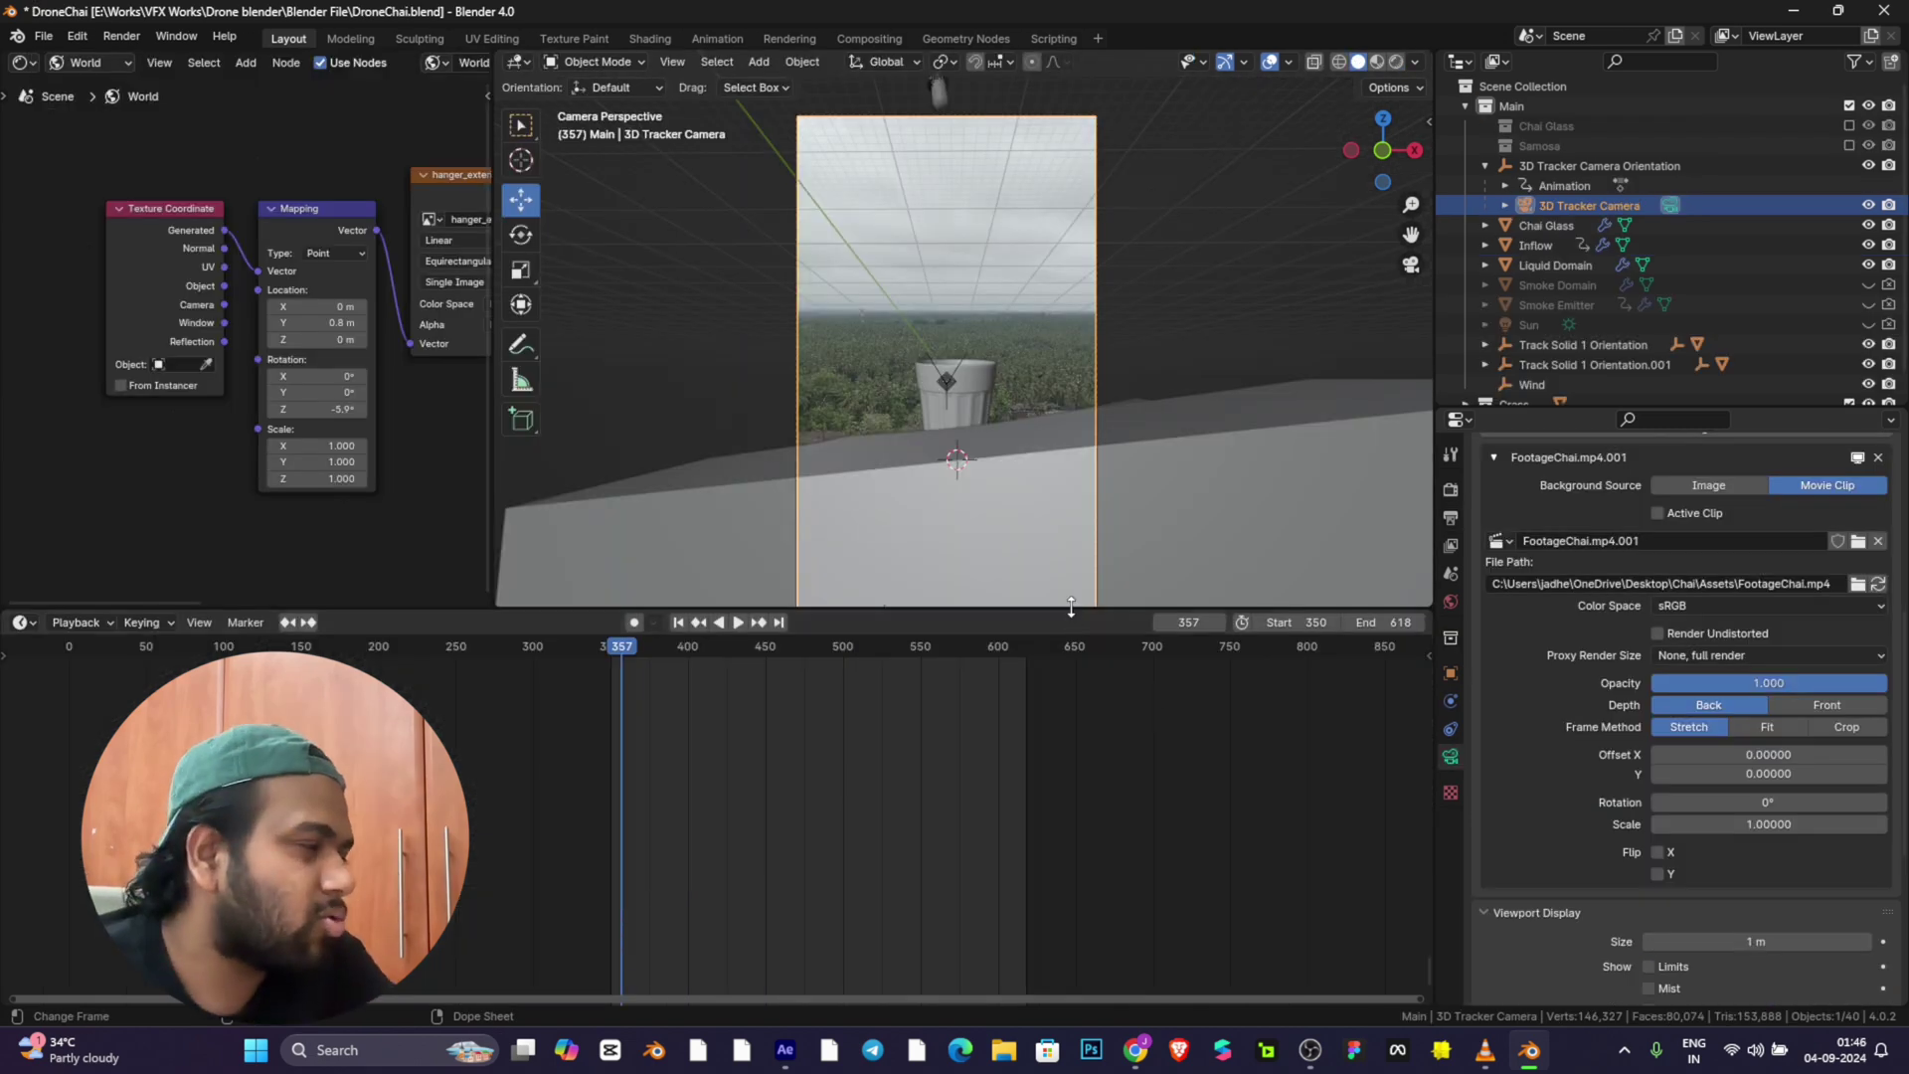
left_click_drag(1072, 608, 1071, 815)
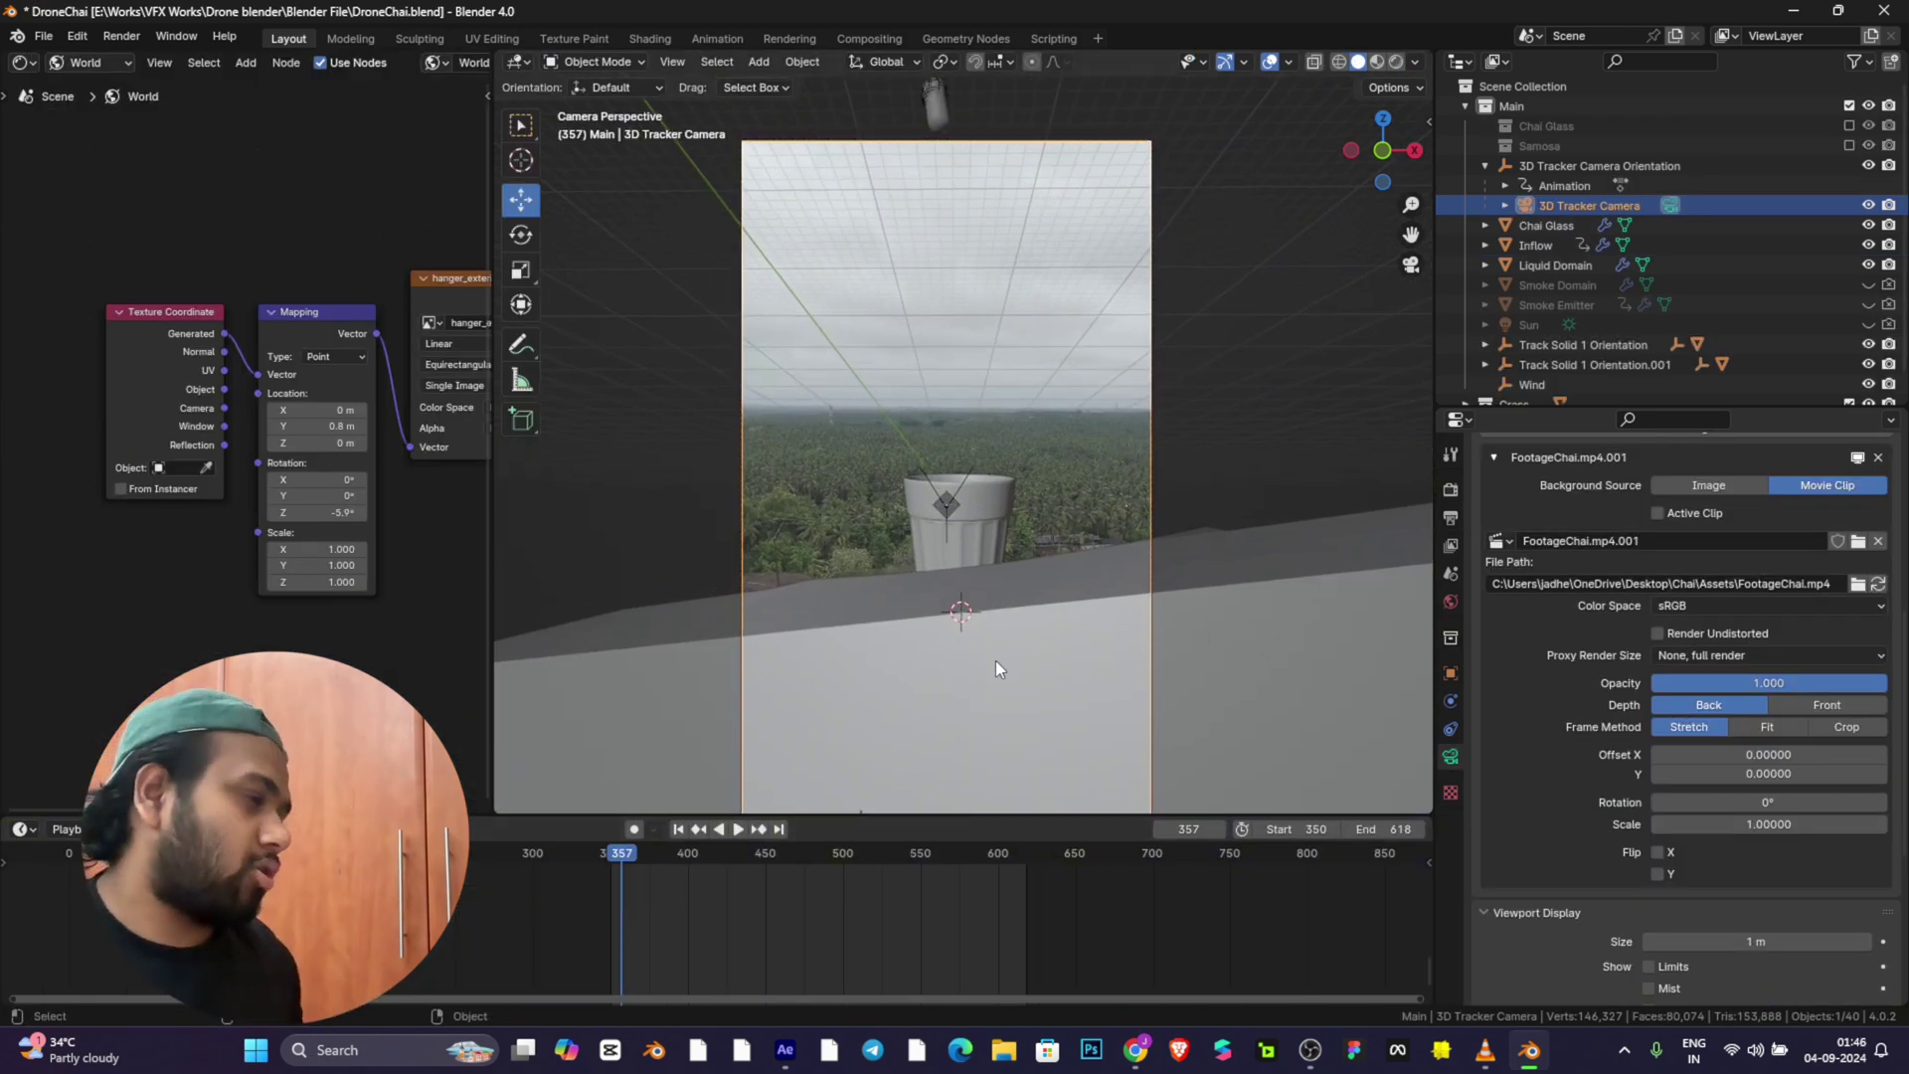
Step: Hide Liquid Domain and Inflow, then preview Rendered shading through the tracked camera at frame 562
left_click(1868, 265)
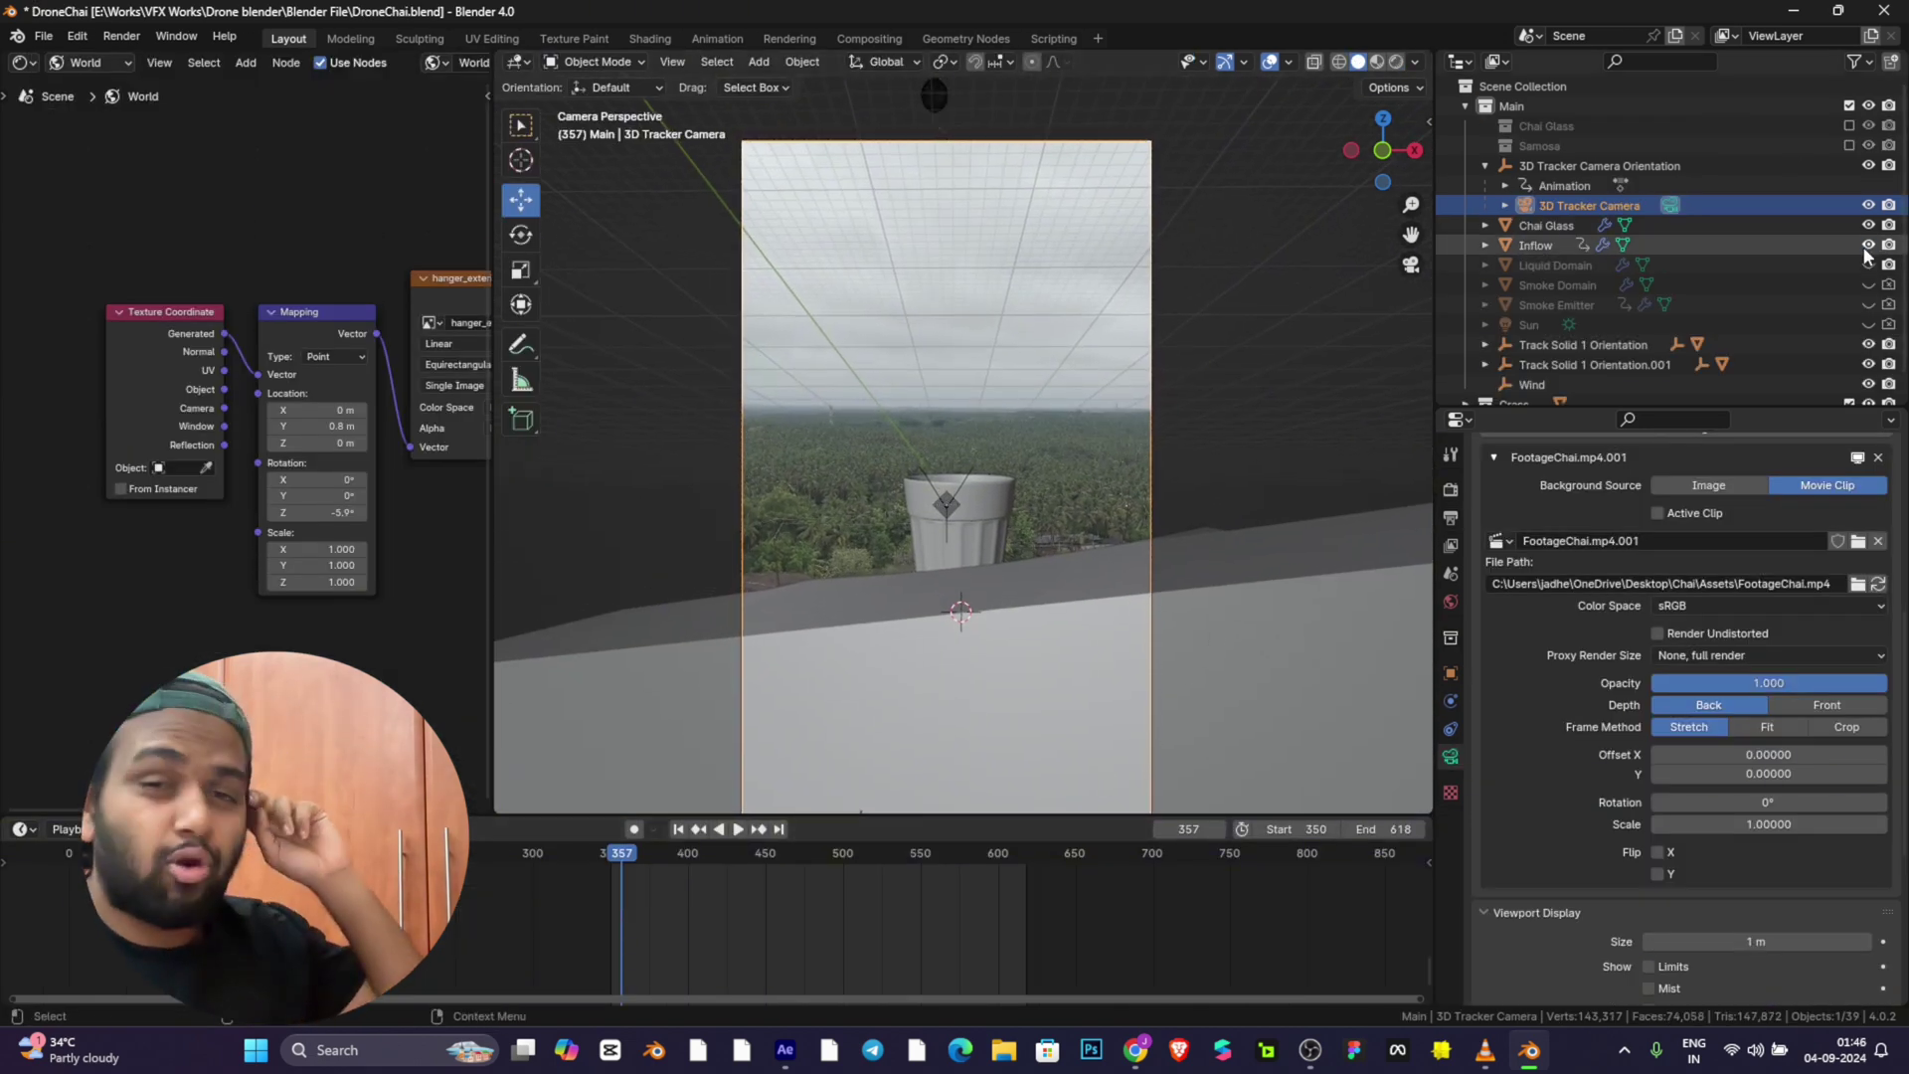
left_click(1869, 244)
mouse_move(1376, 204)
left_mouse_down()
mouse_move(1226, 361)
mouse_move(1435, 177)
mouse_move(1393, 229)
left_mouse_up()
left_click(1397, 62)
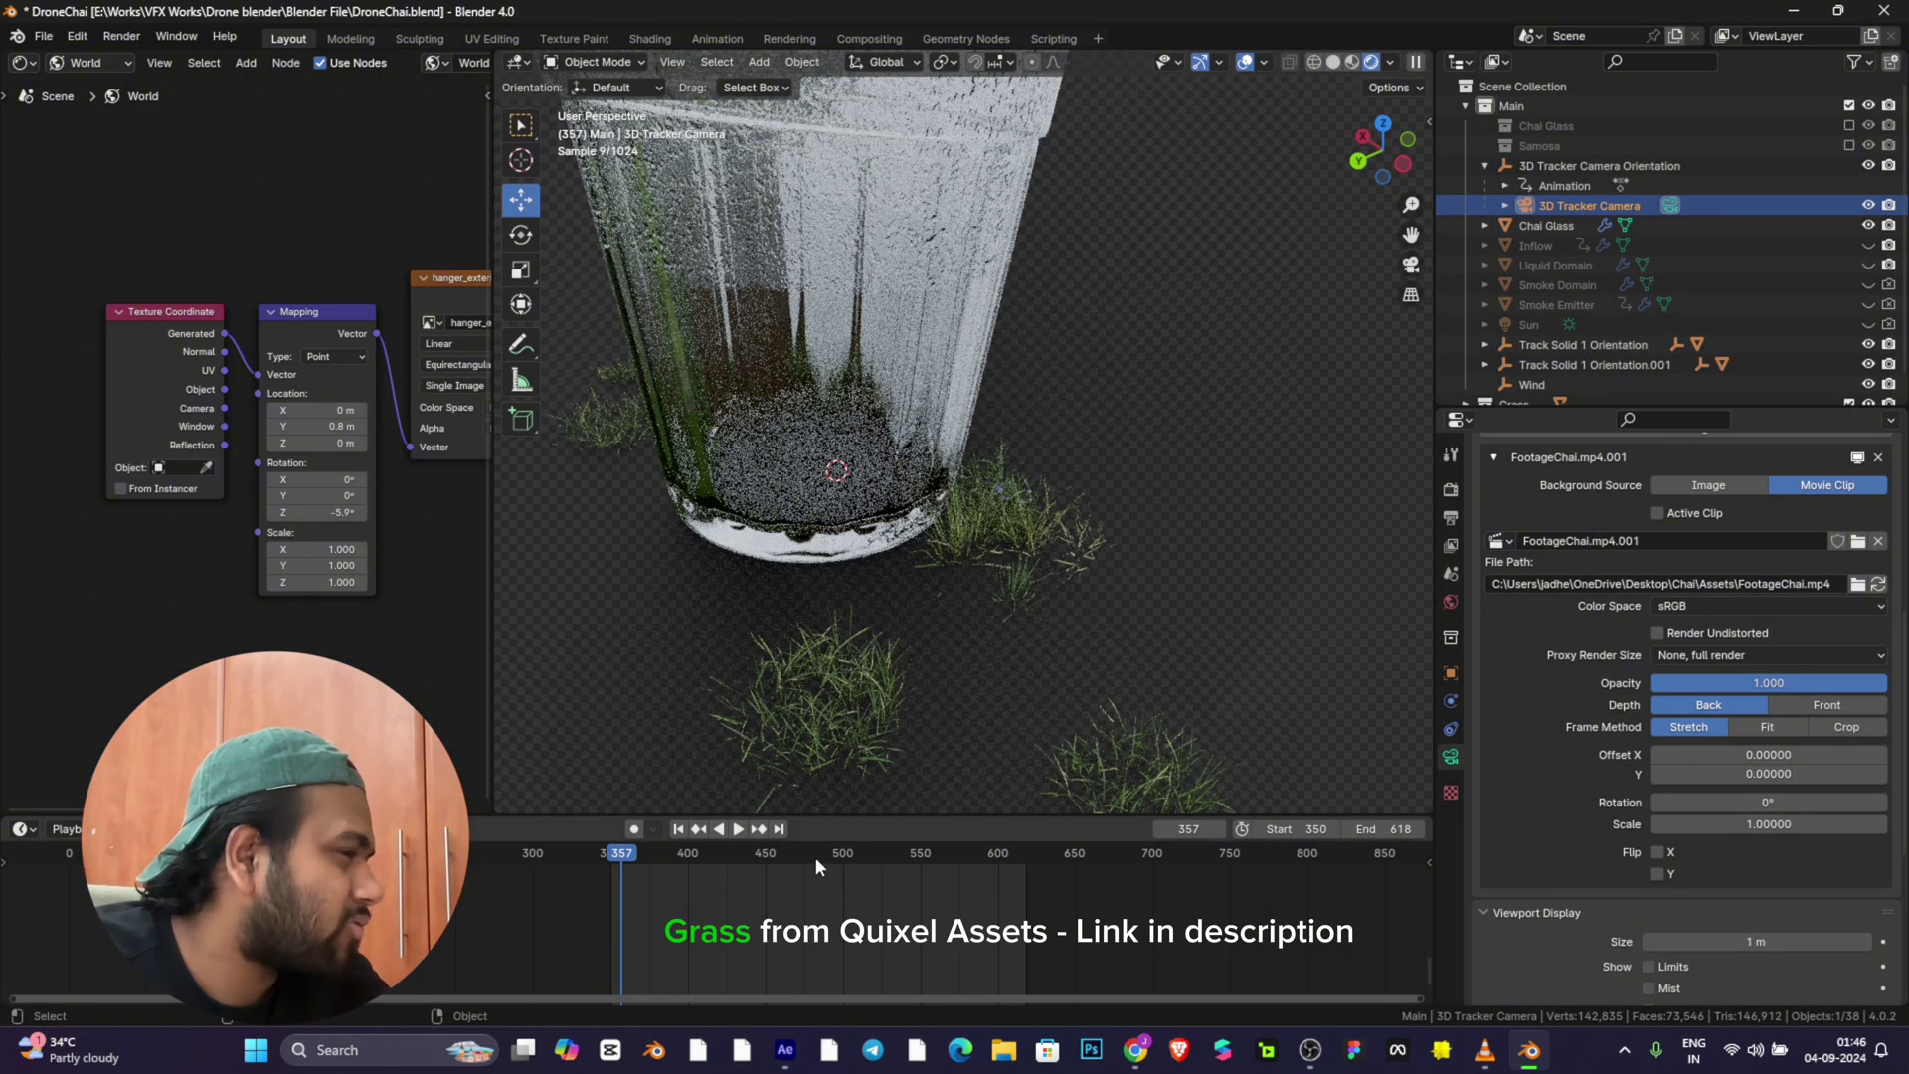
left_click(1412, 264)
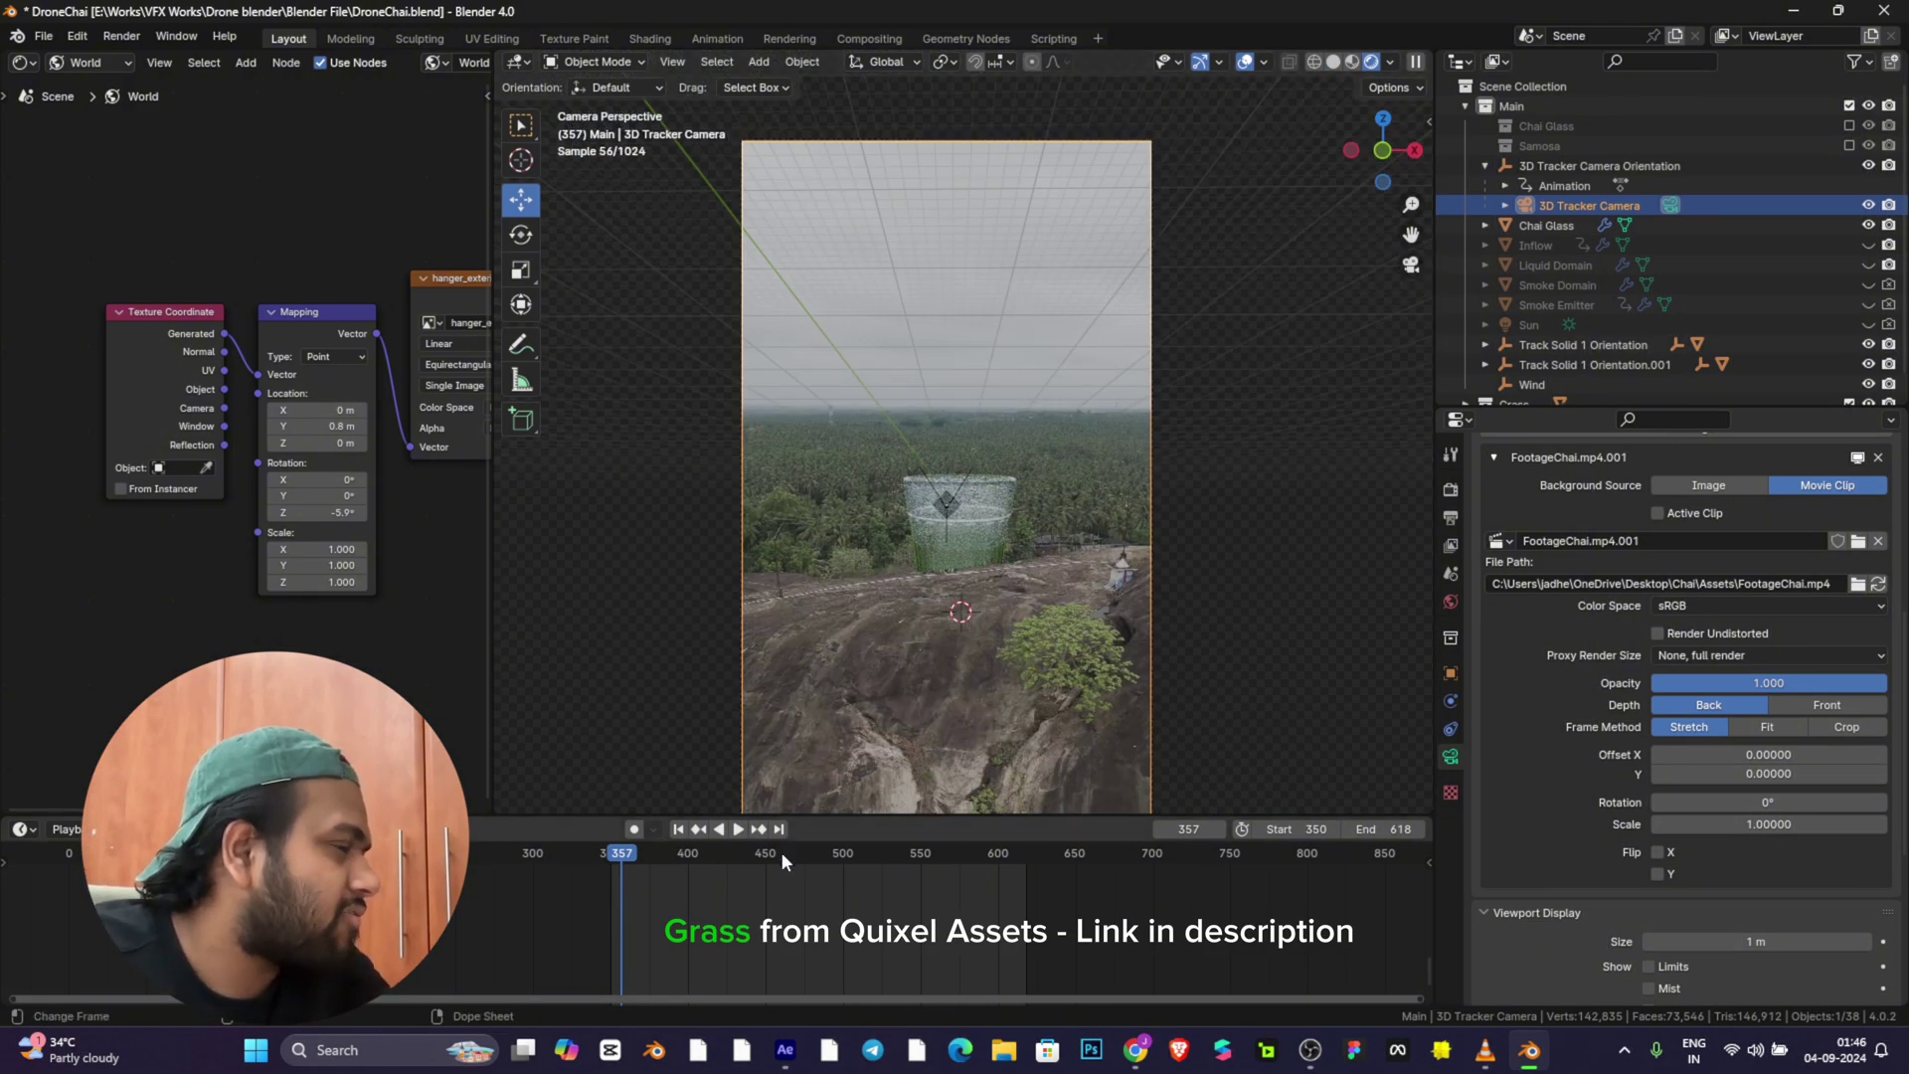
left_click(939, 856)
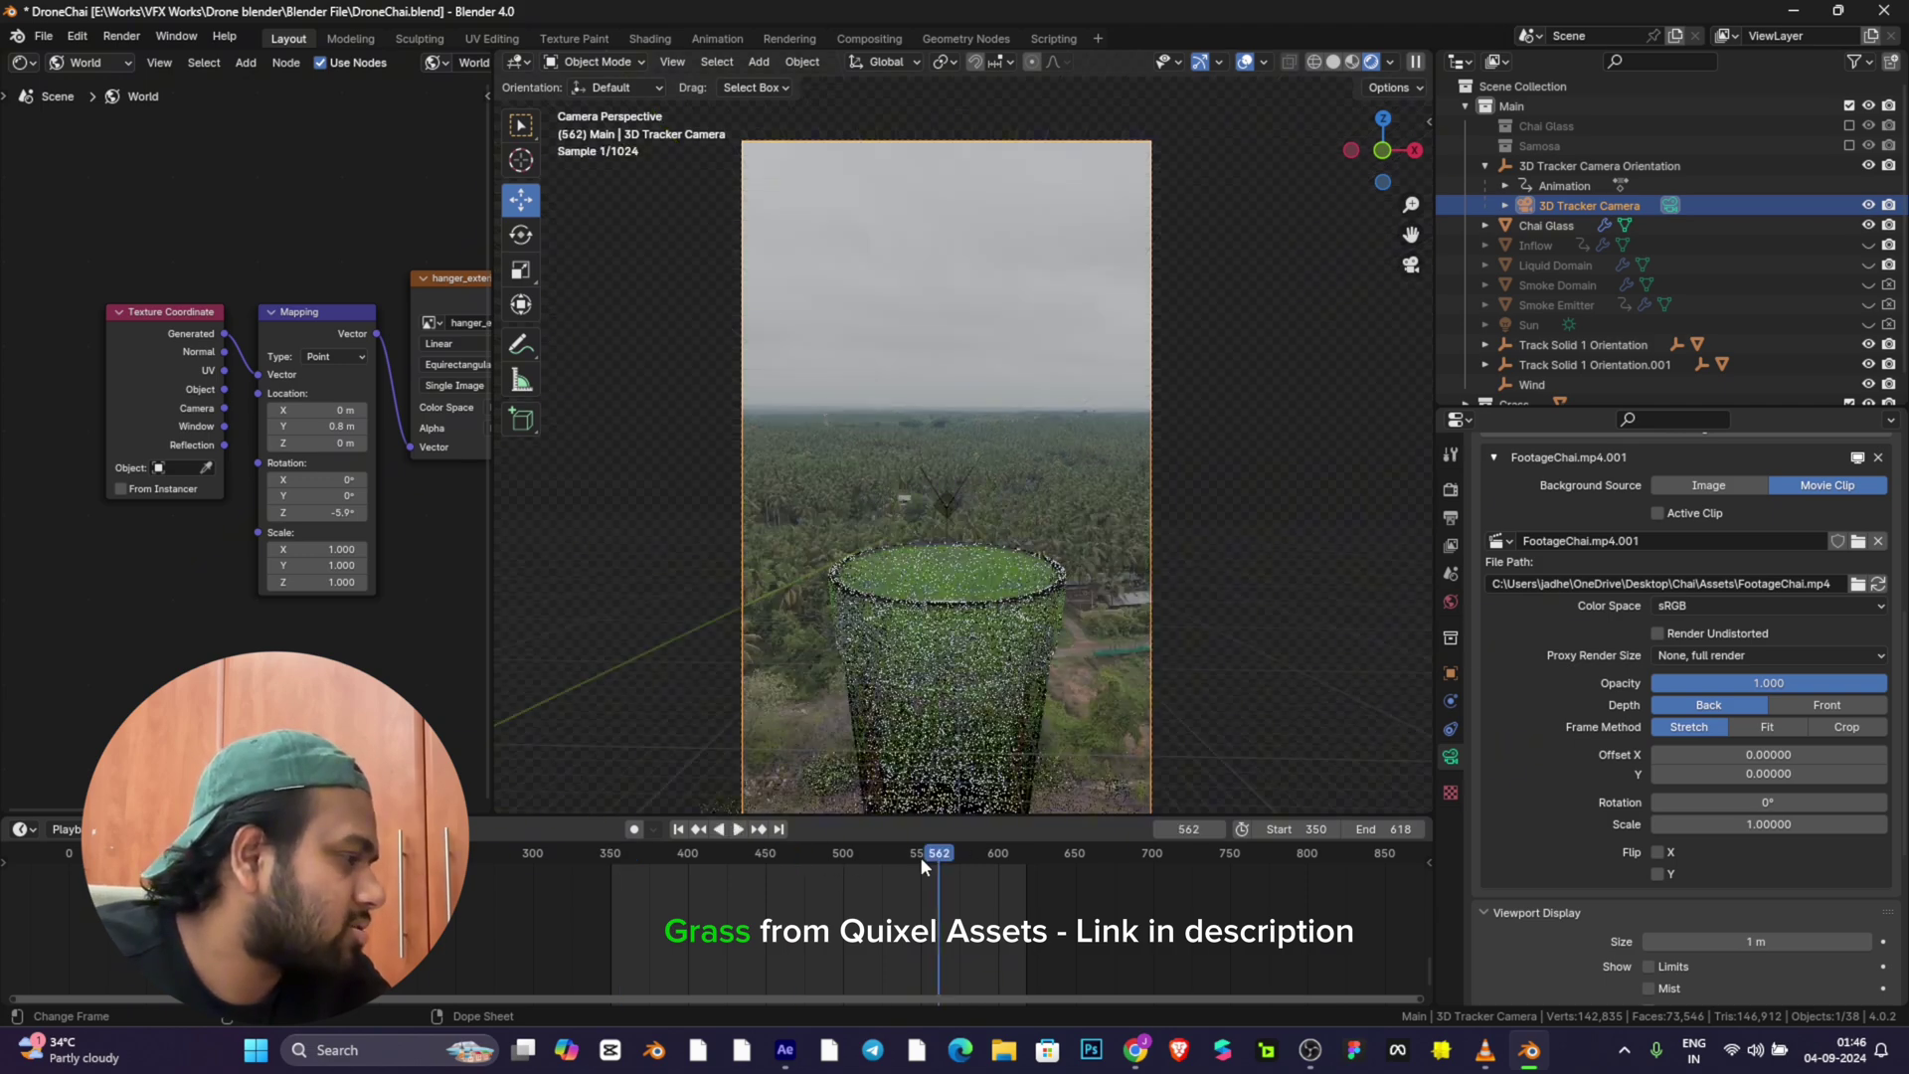
Step: Exclude the Grass collection to compare, restore it, and select the Chai Glass
scroll(1156, 554, "up", 2)
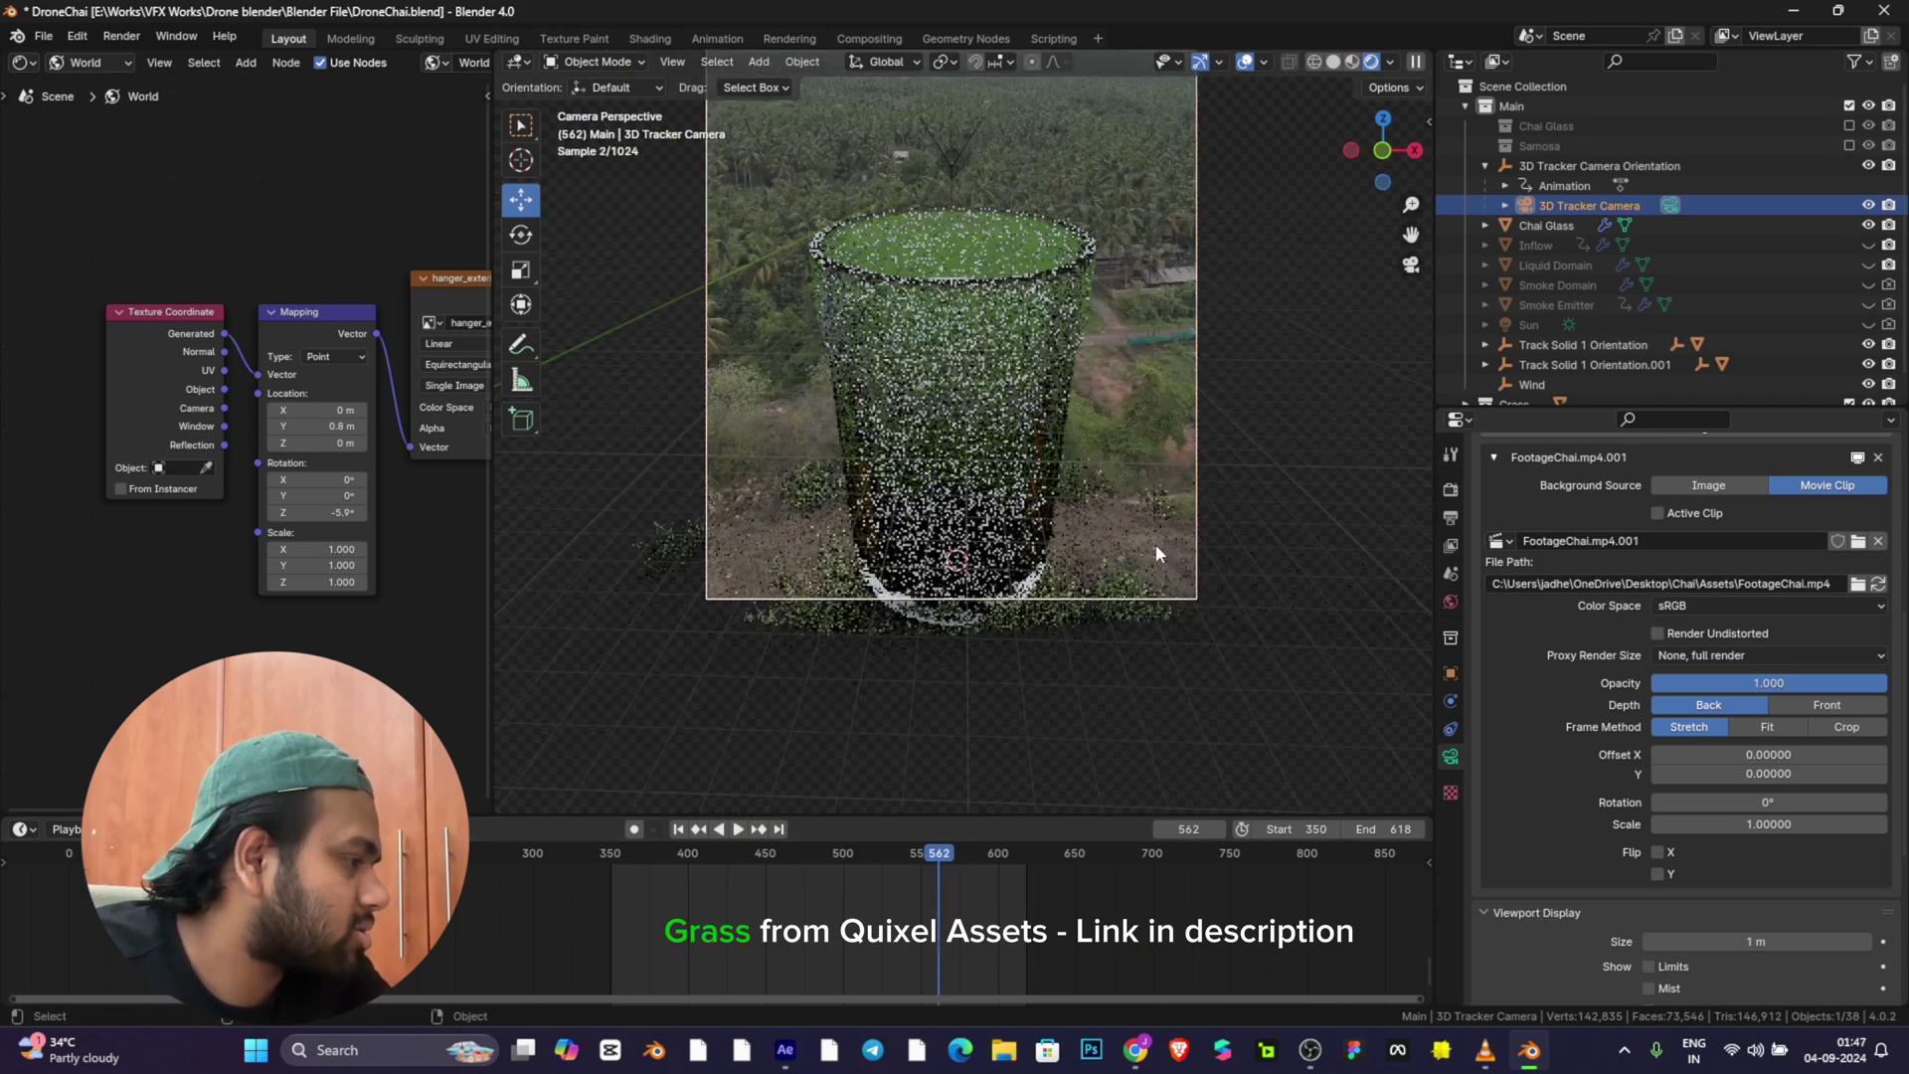
scroll(1156, 554, "up", 2)
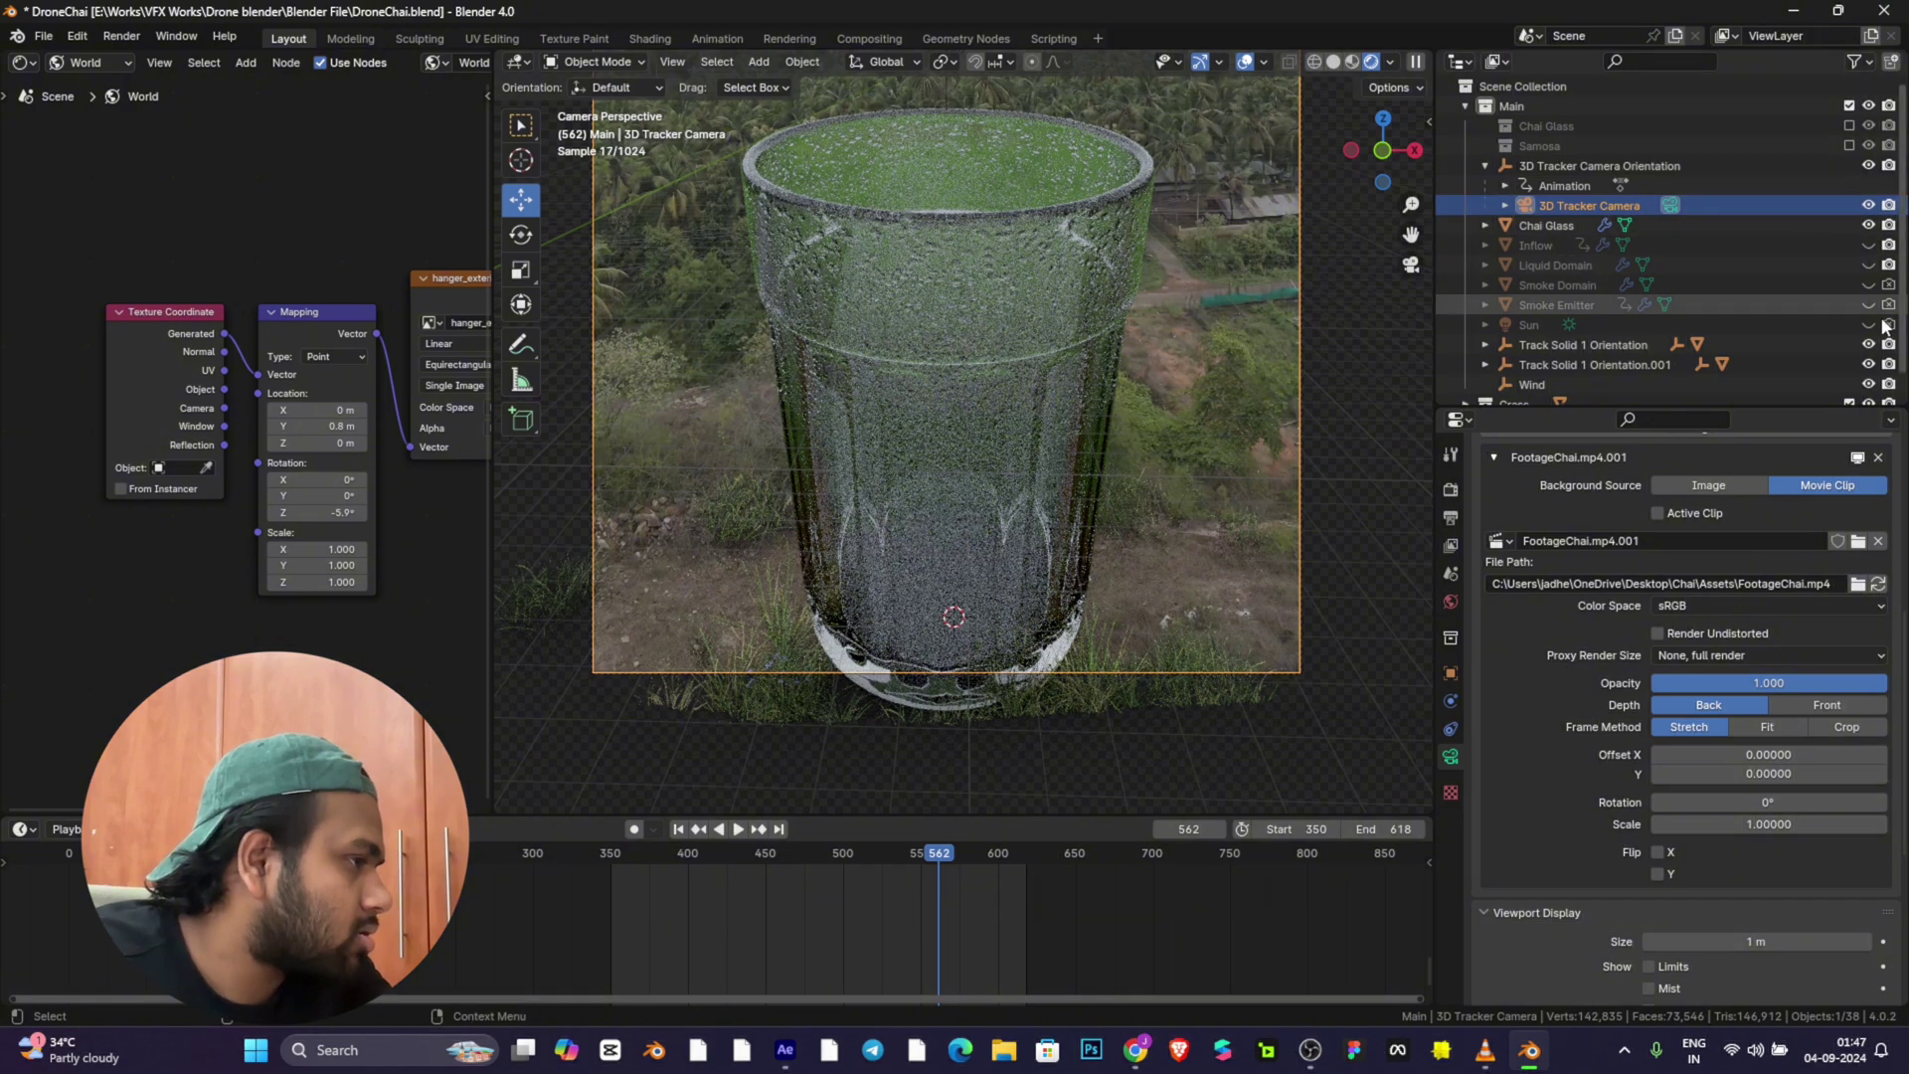
scroll(1869, 358, "down", 1)
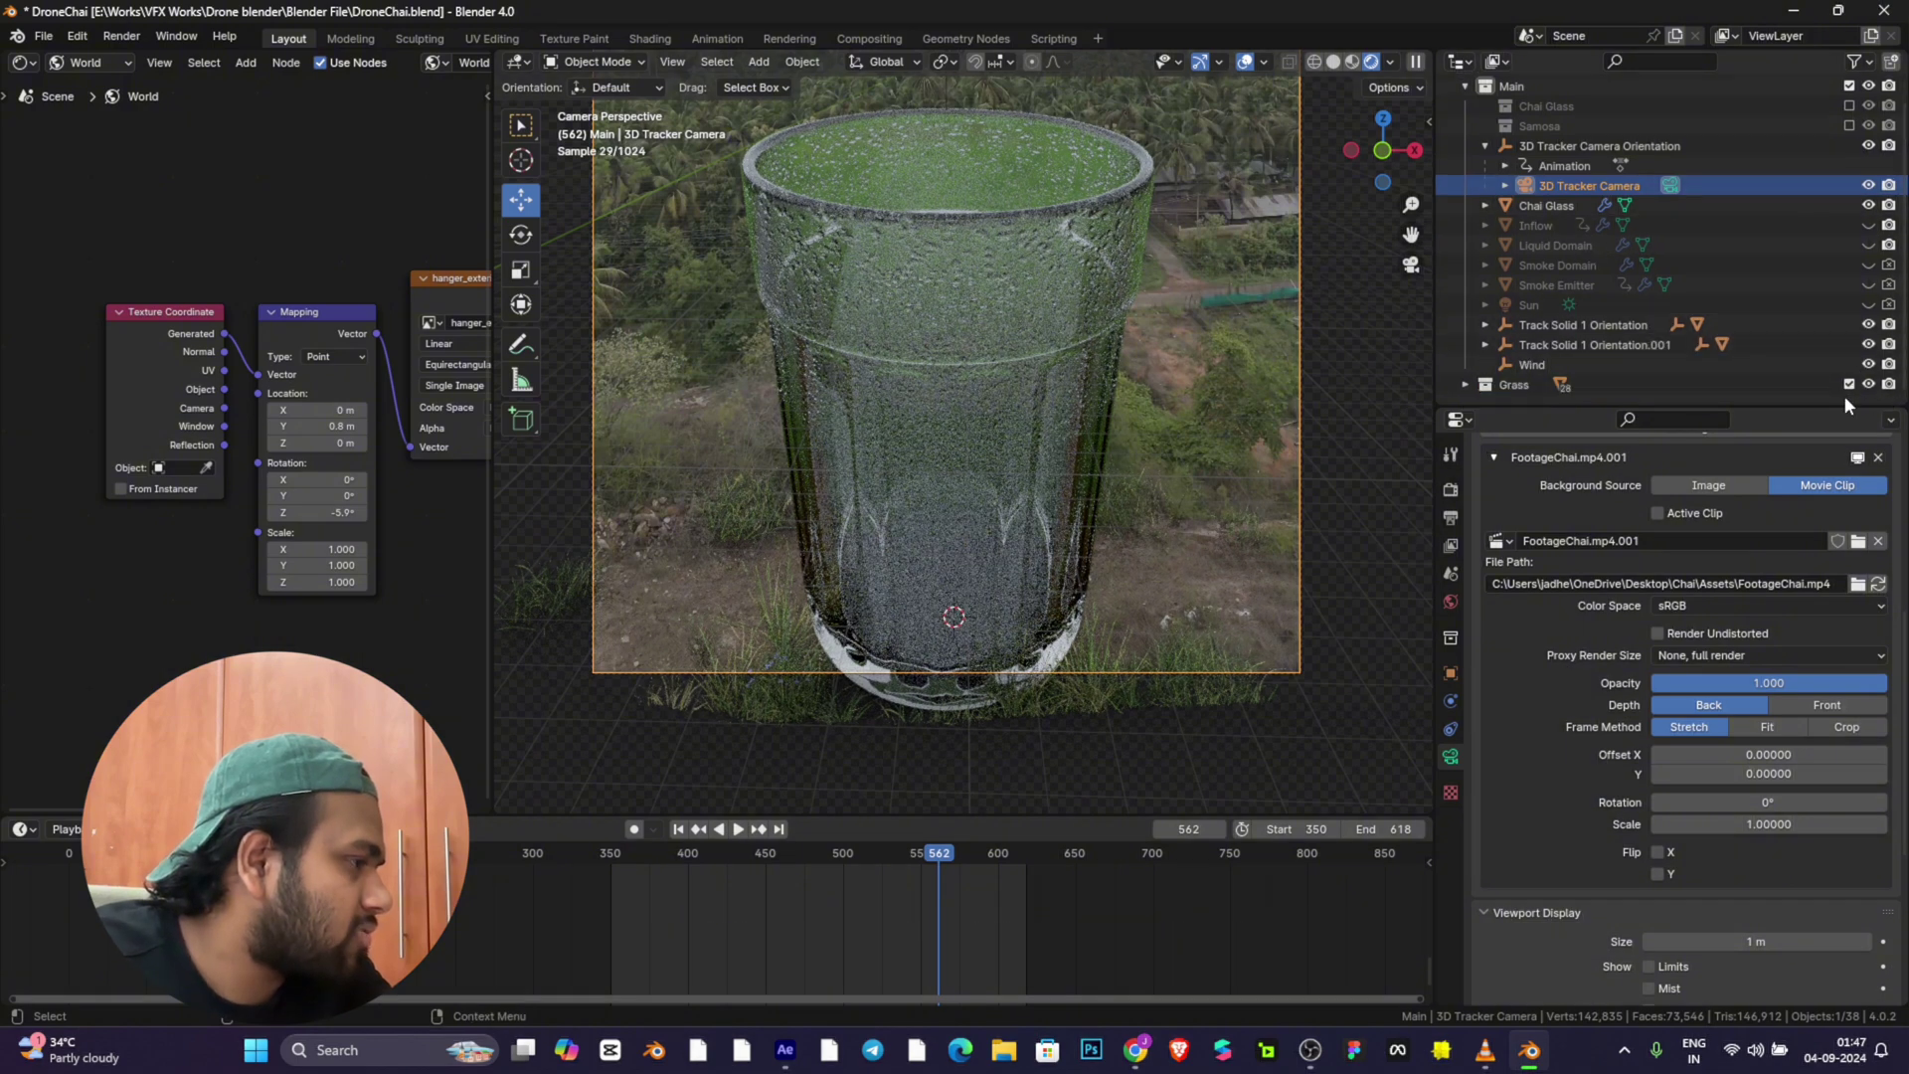
left_click(1847, 385)
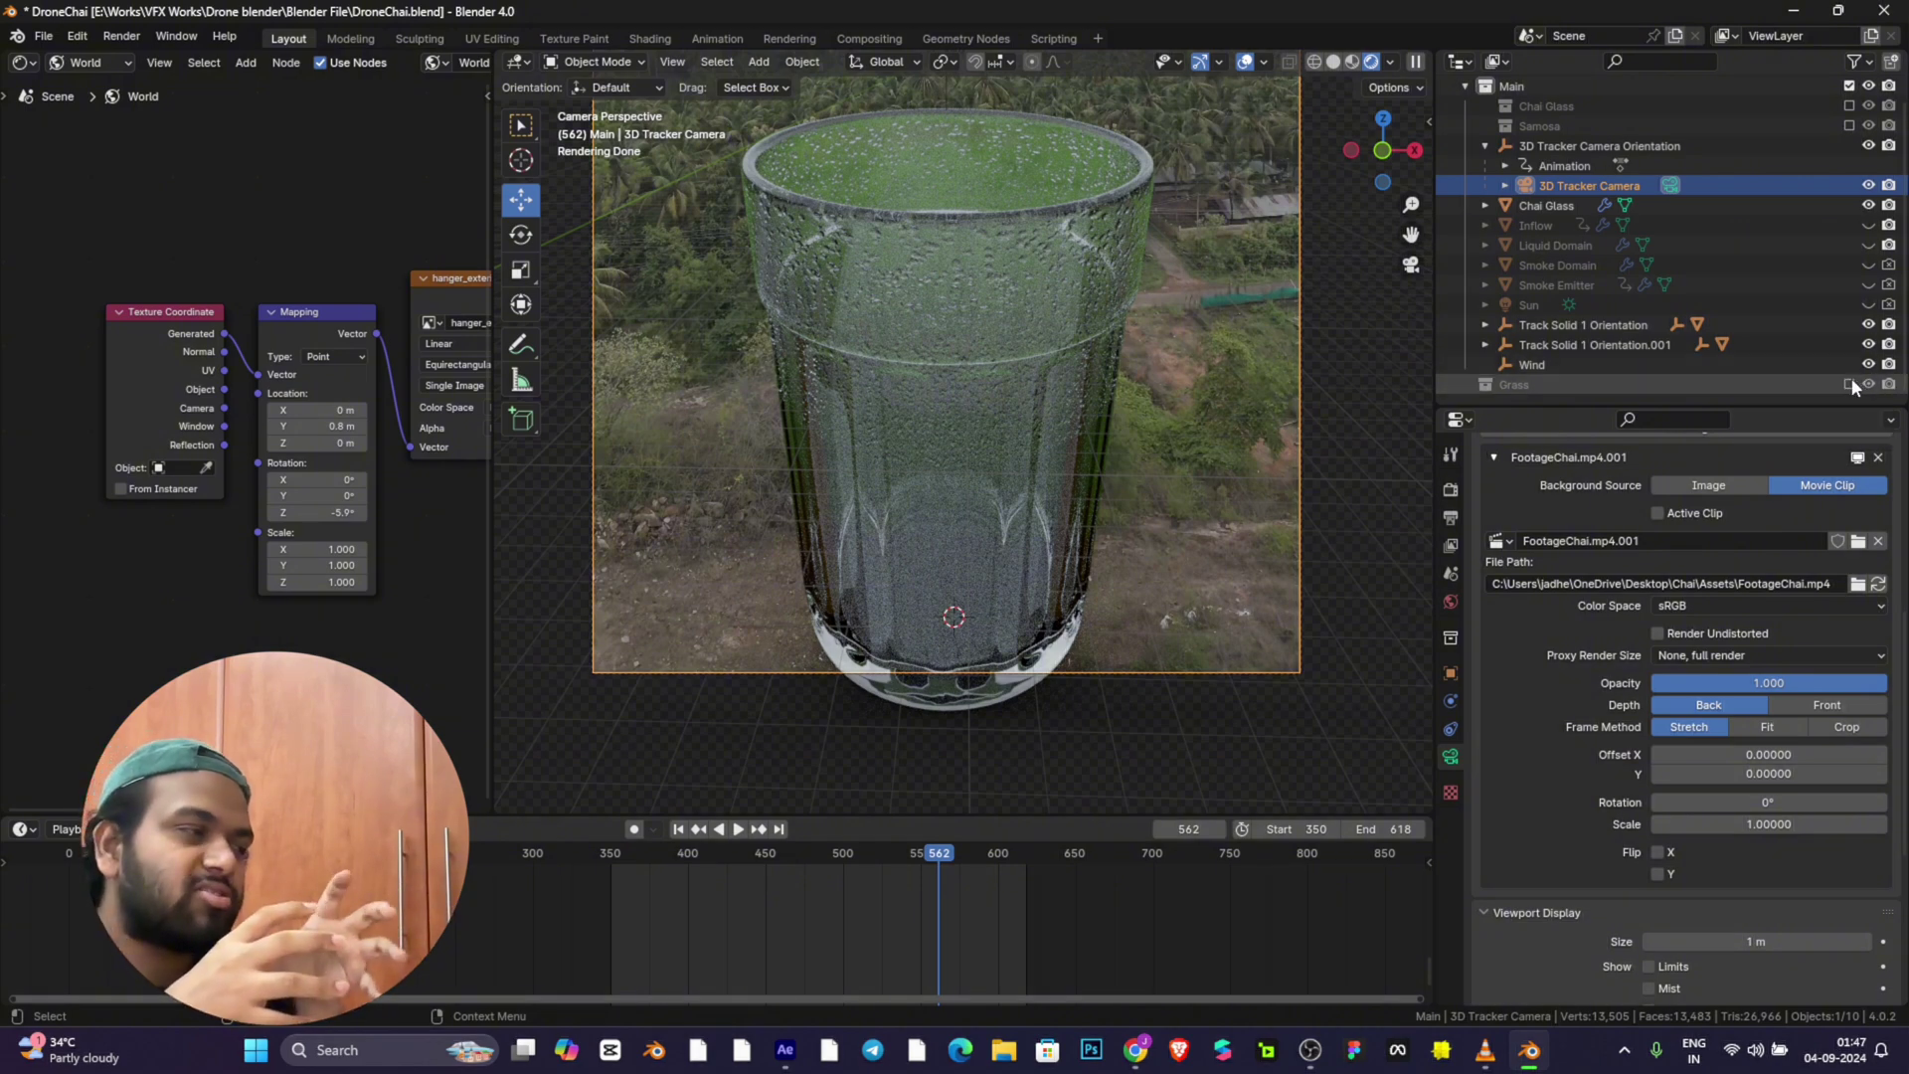
left_click(1850, 384)
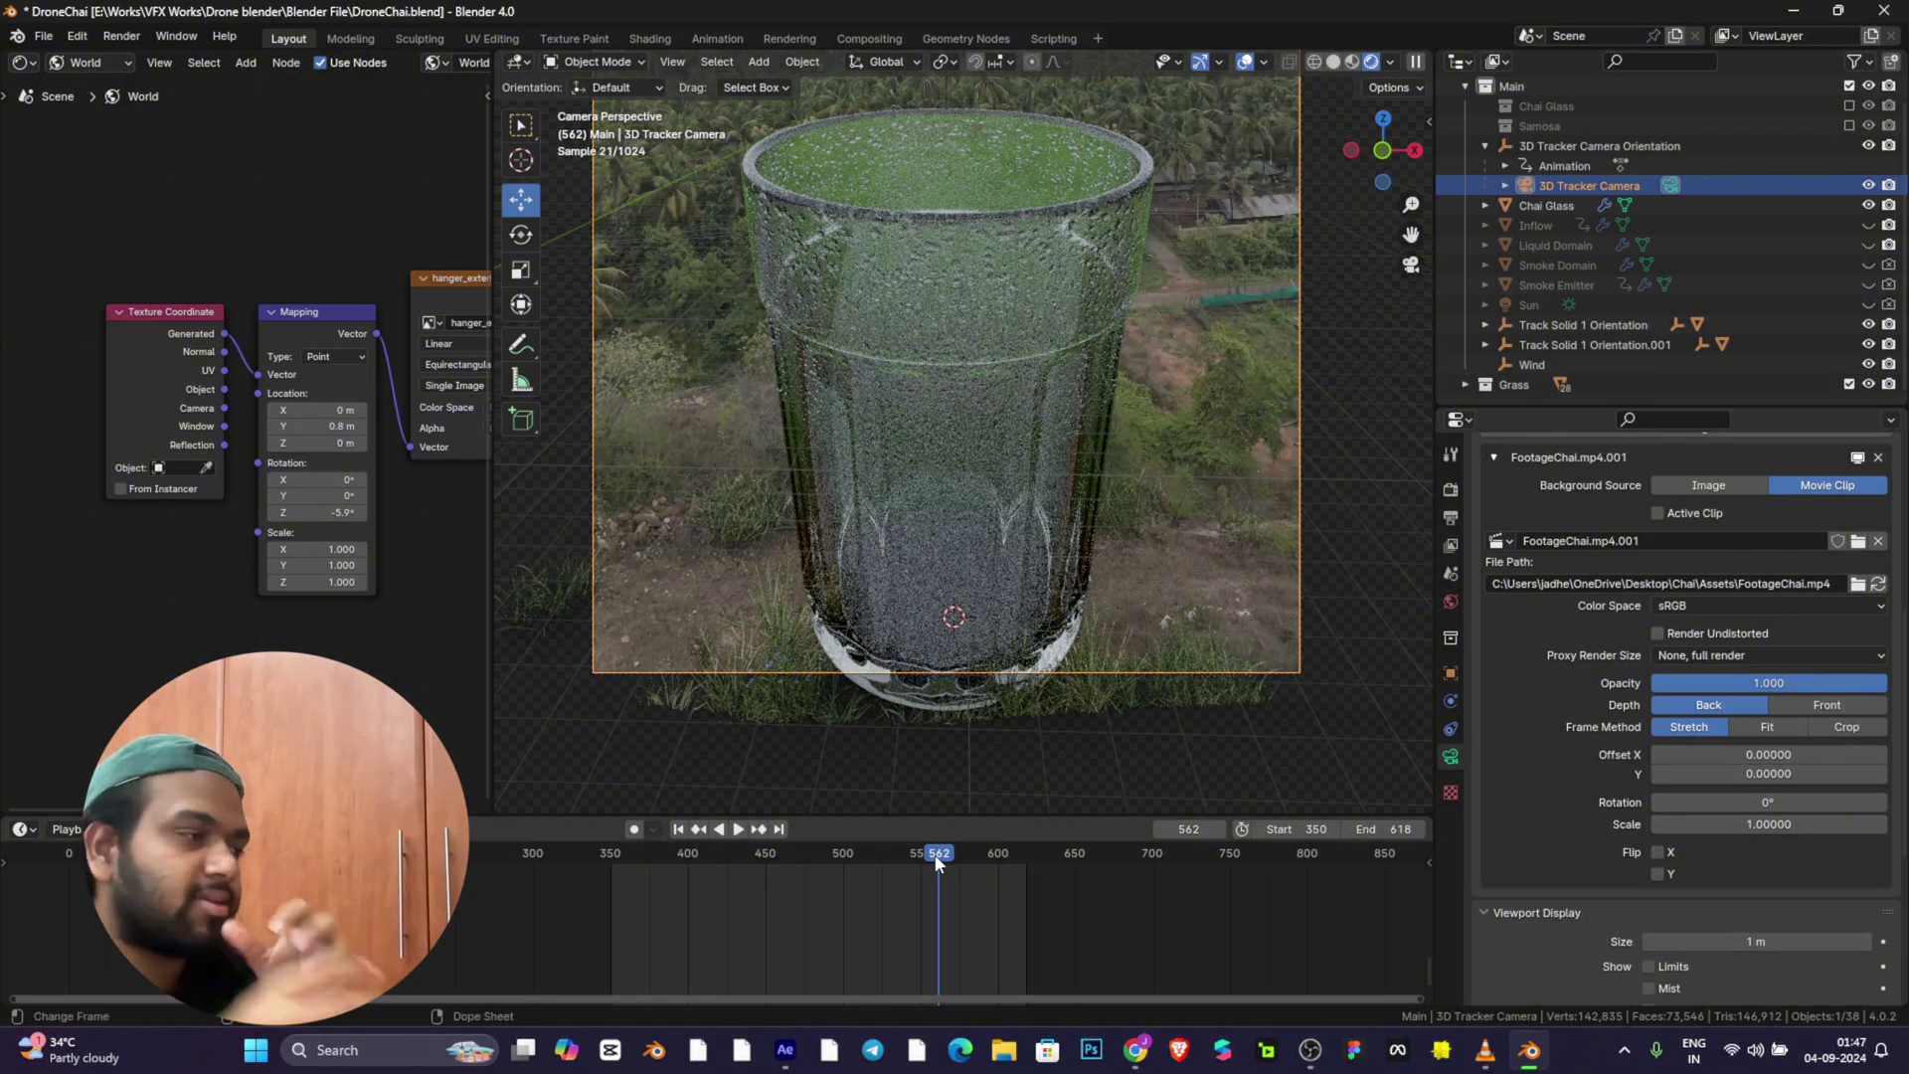
left_click(960, 352)
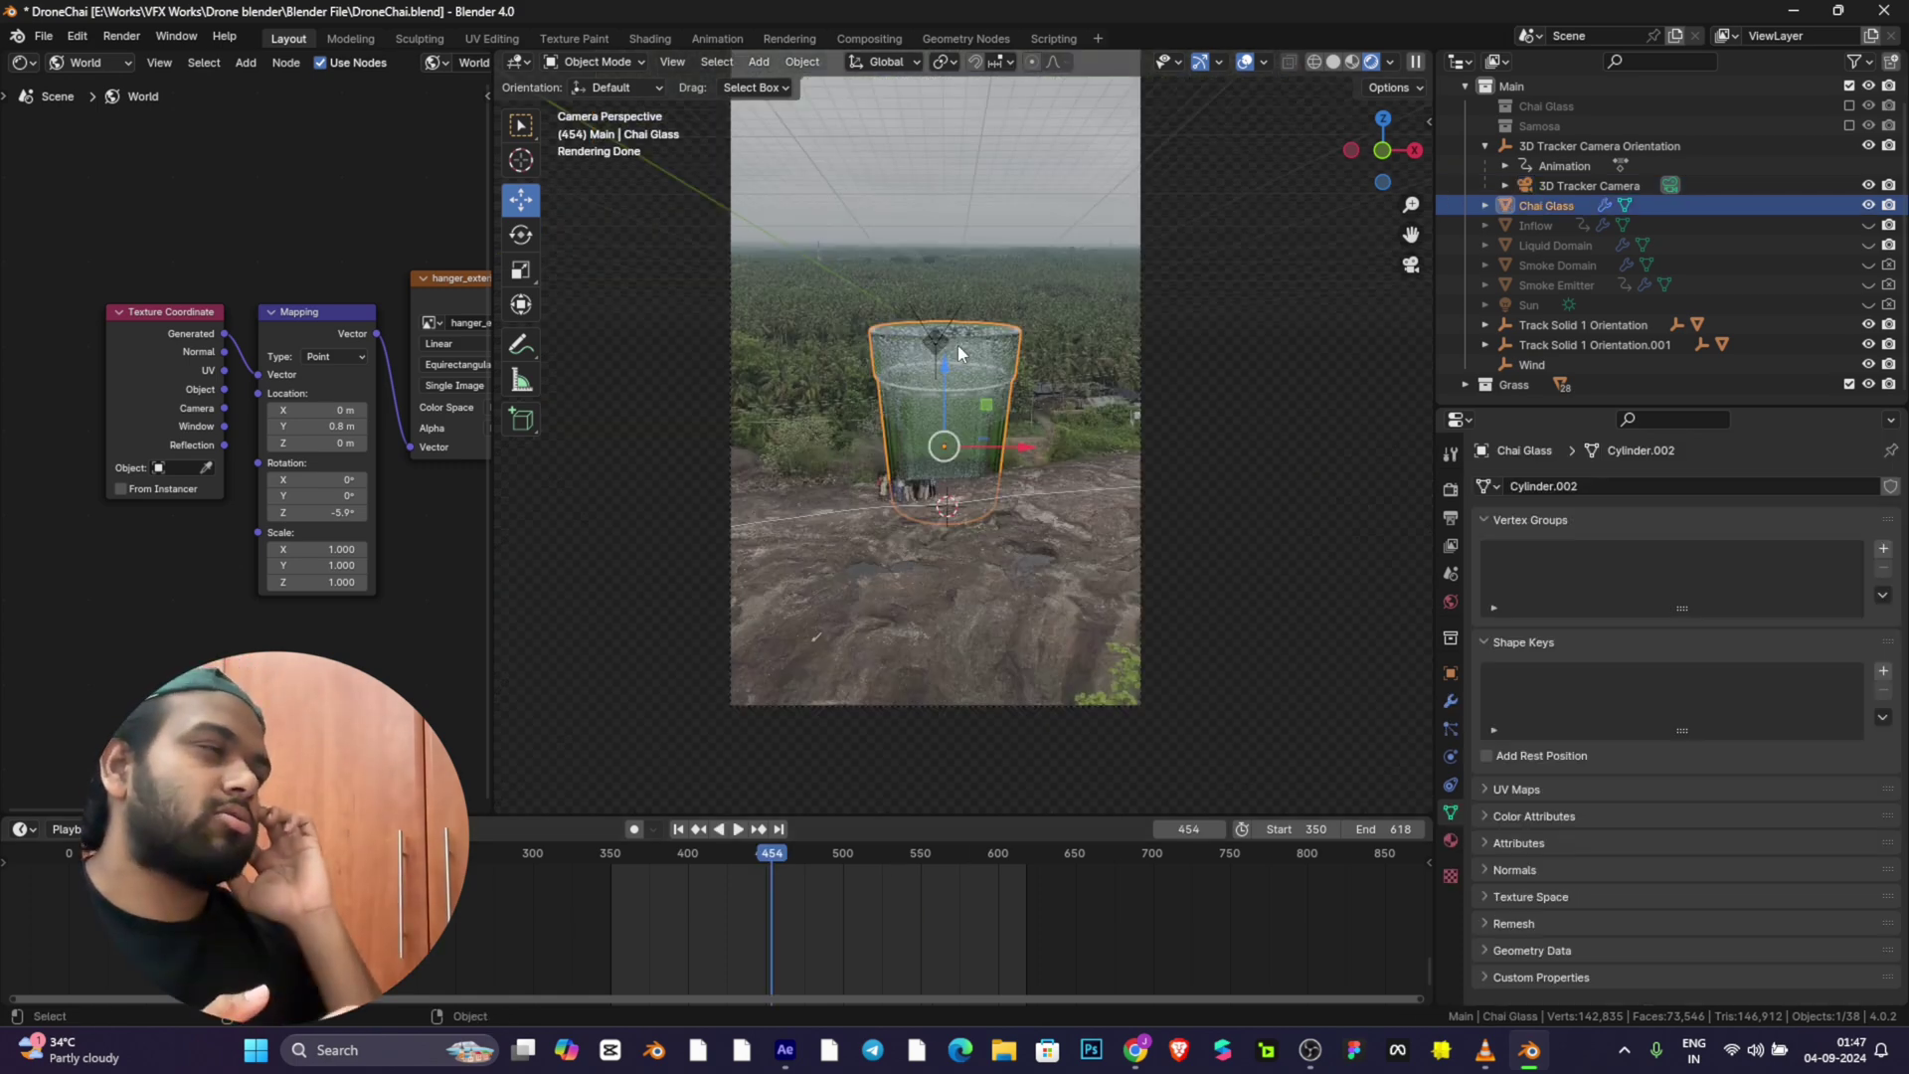
Step: Add a Quick Liquid effect to the Chai Glass and shift the new domain along Y
left_click(801, 62)
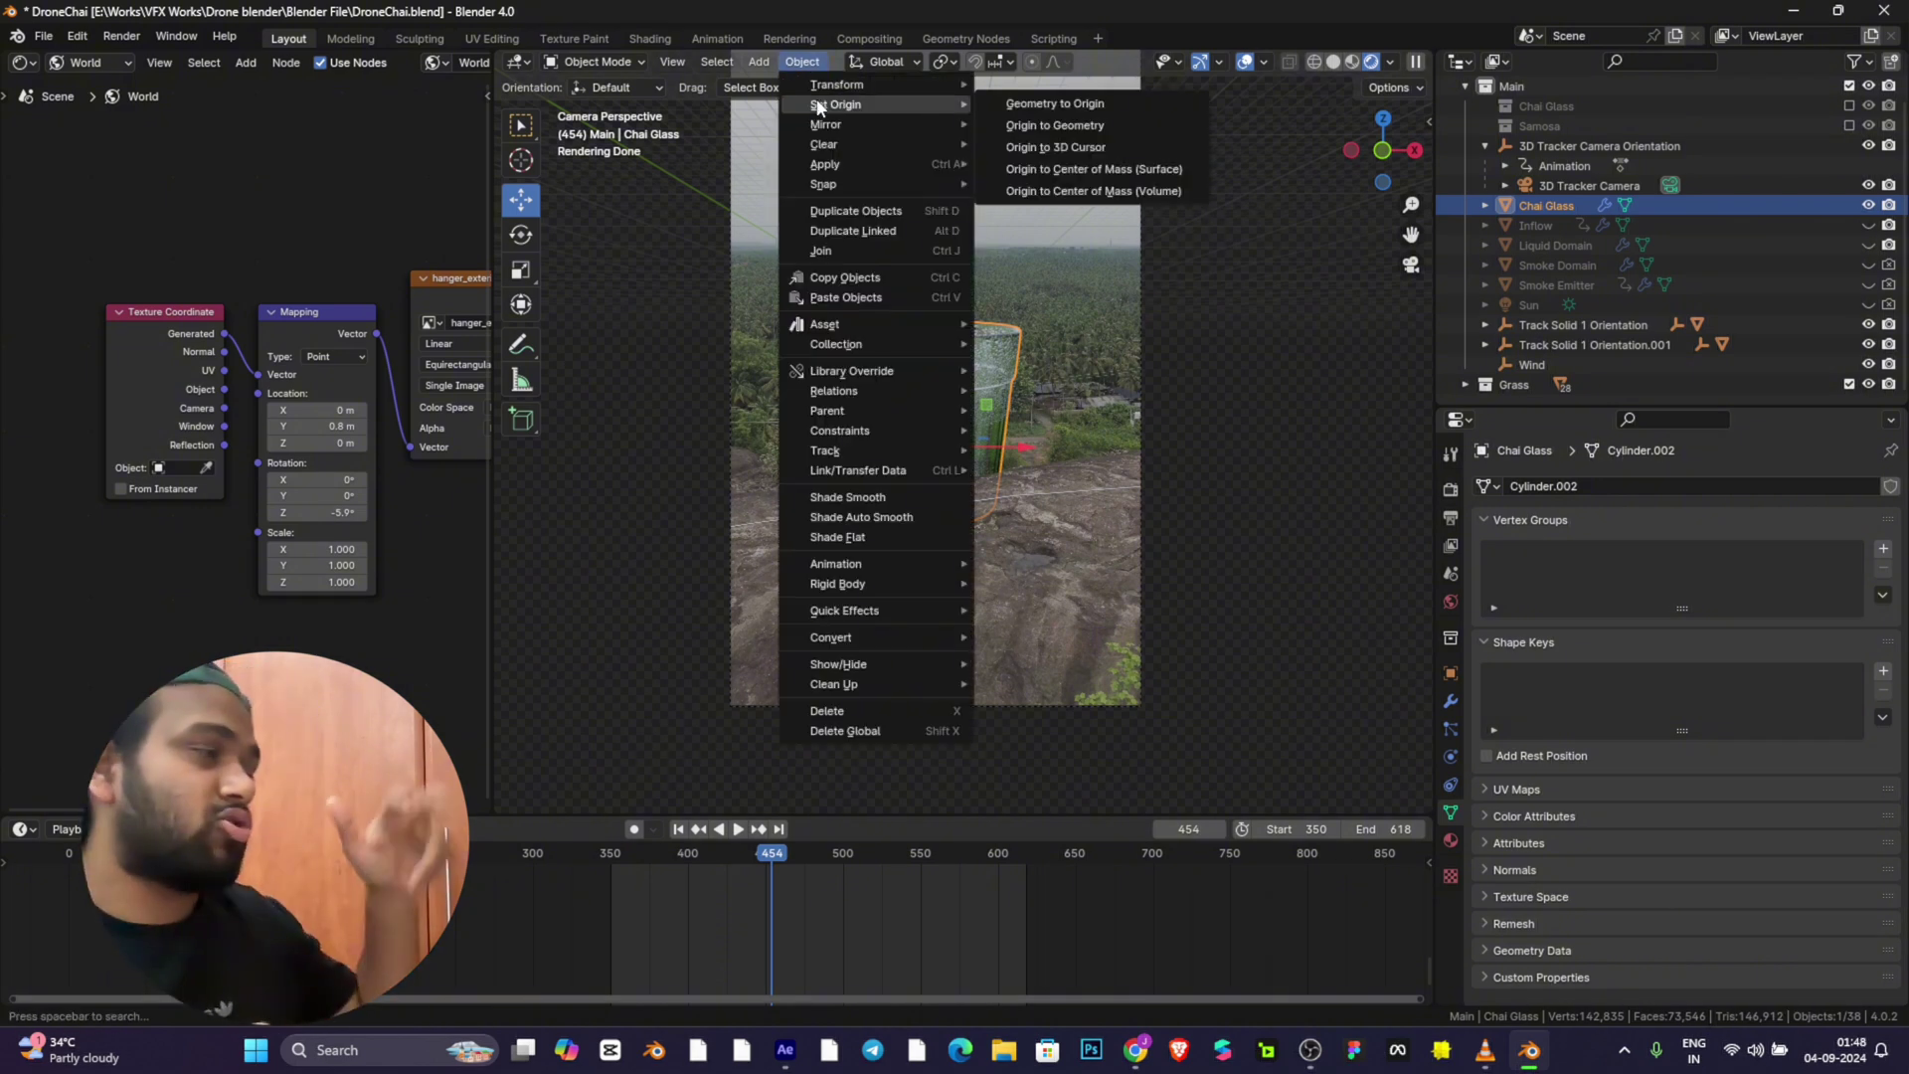
mouse_move(879, 609)
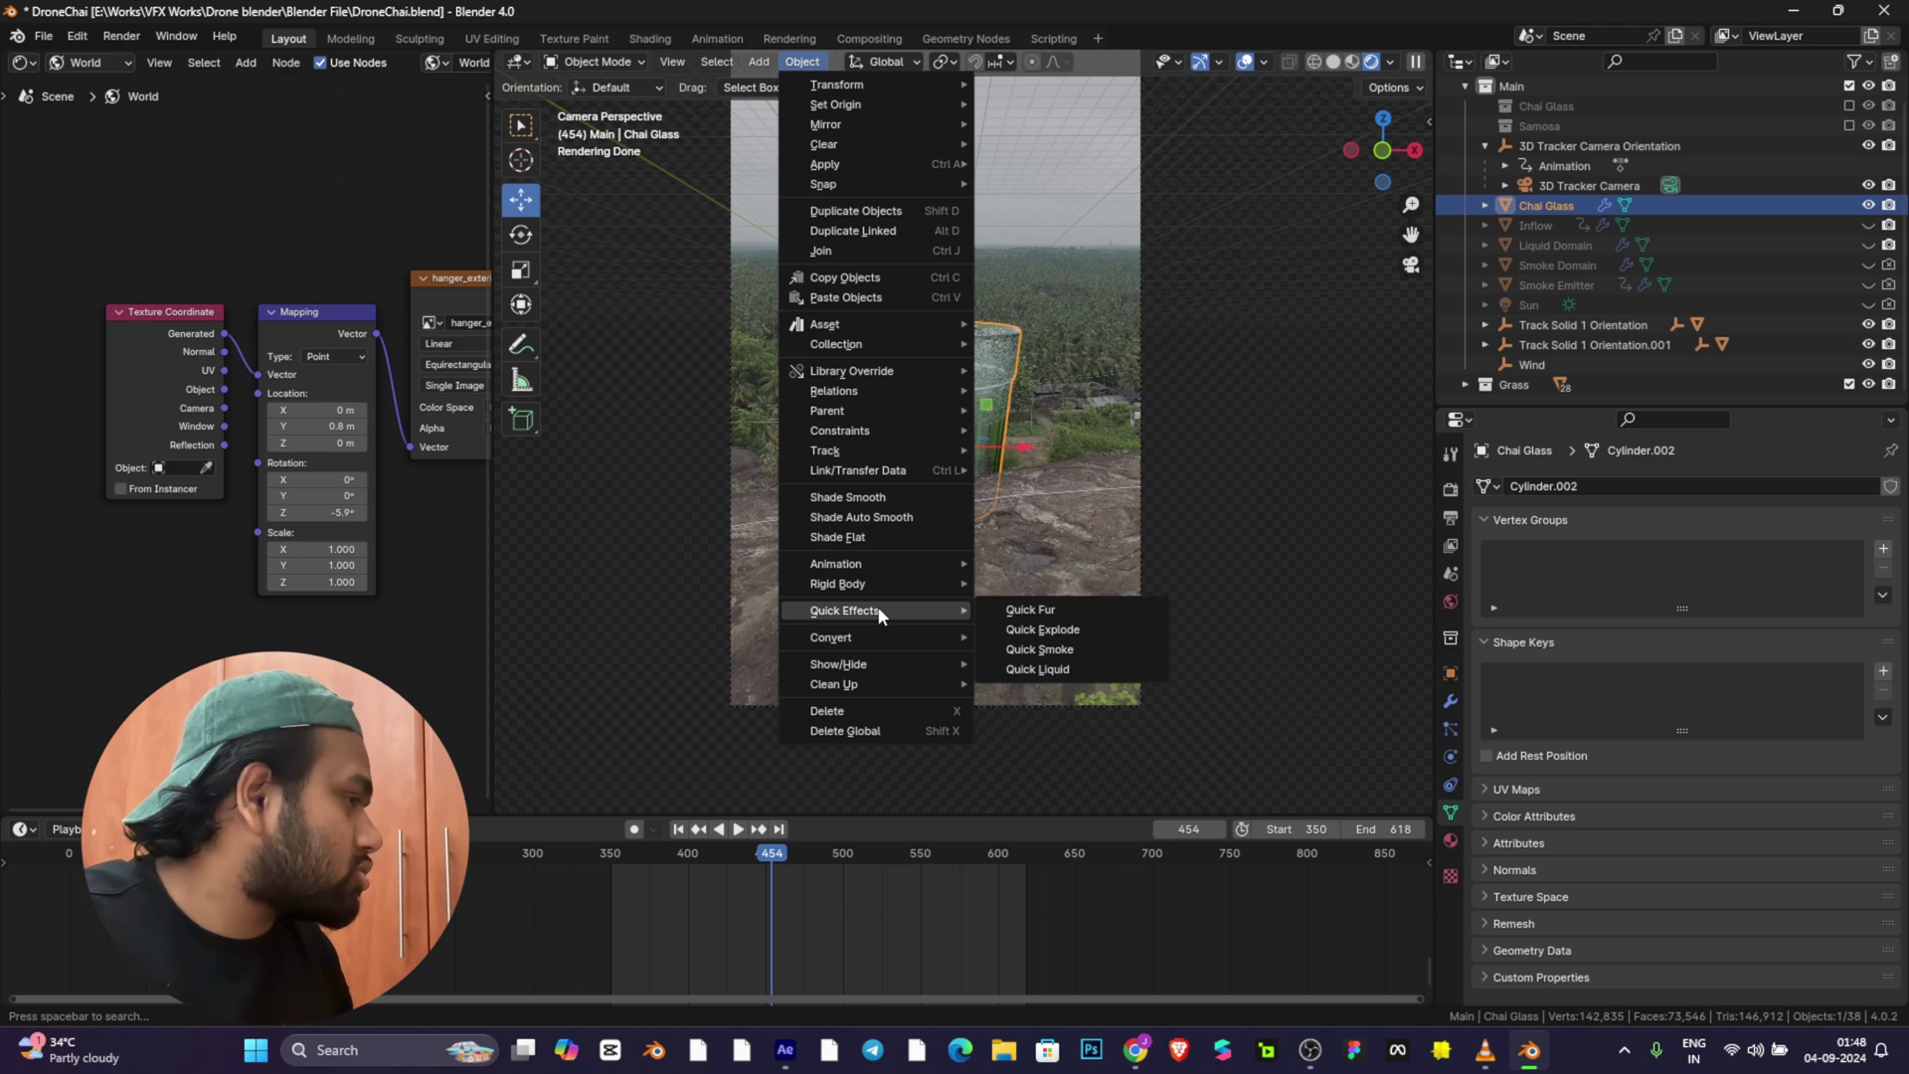
left_click(1078, 667)
scroll(1045, 323, "down", 3)
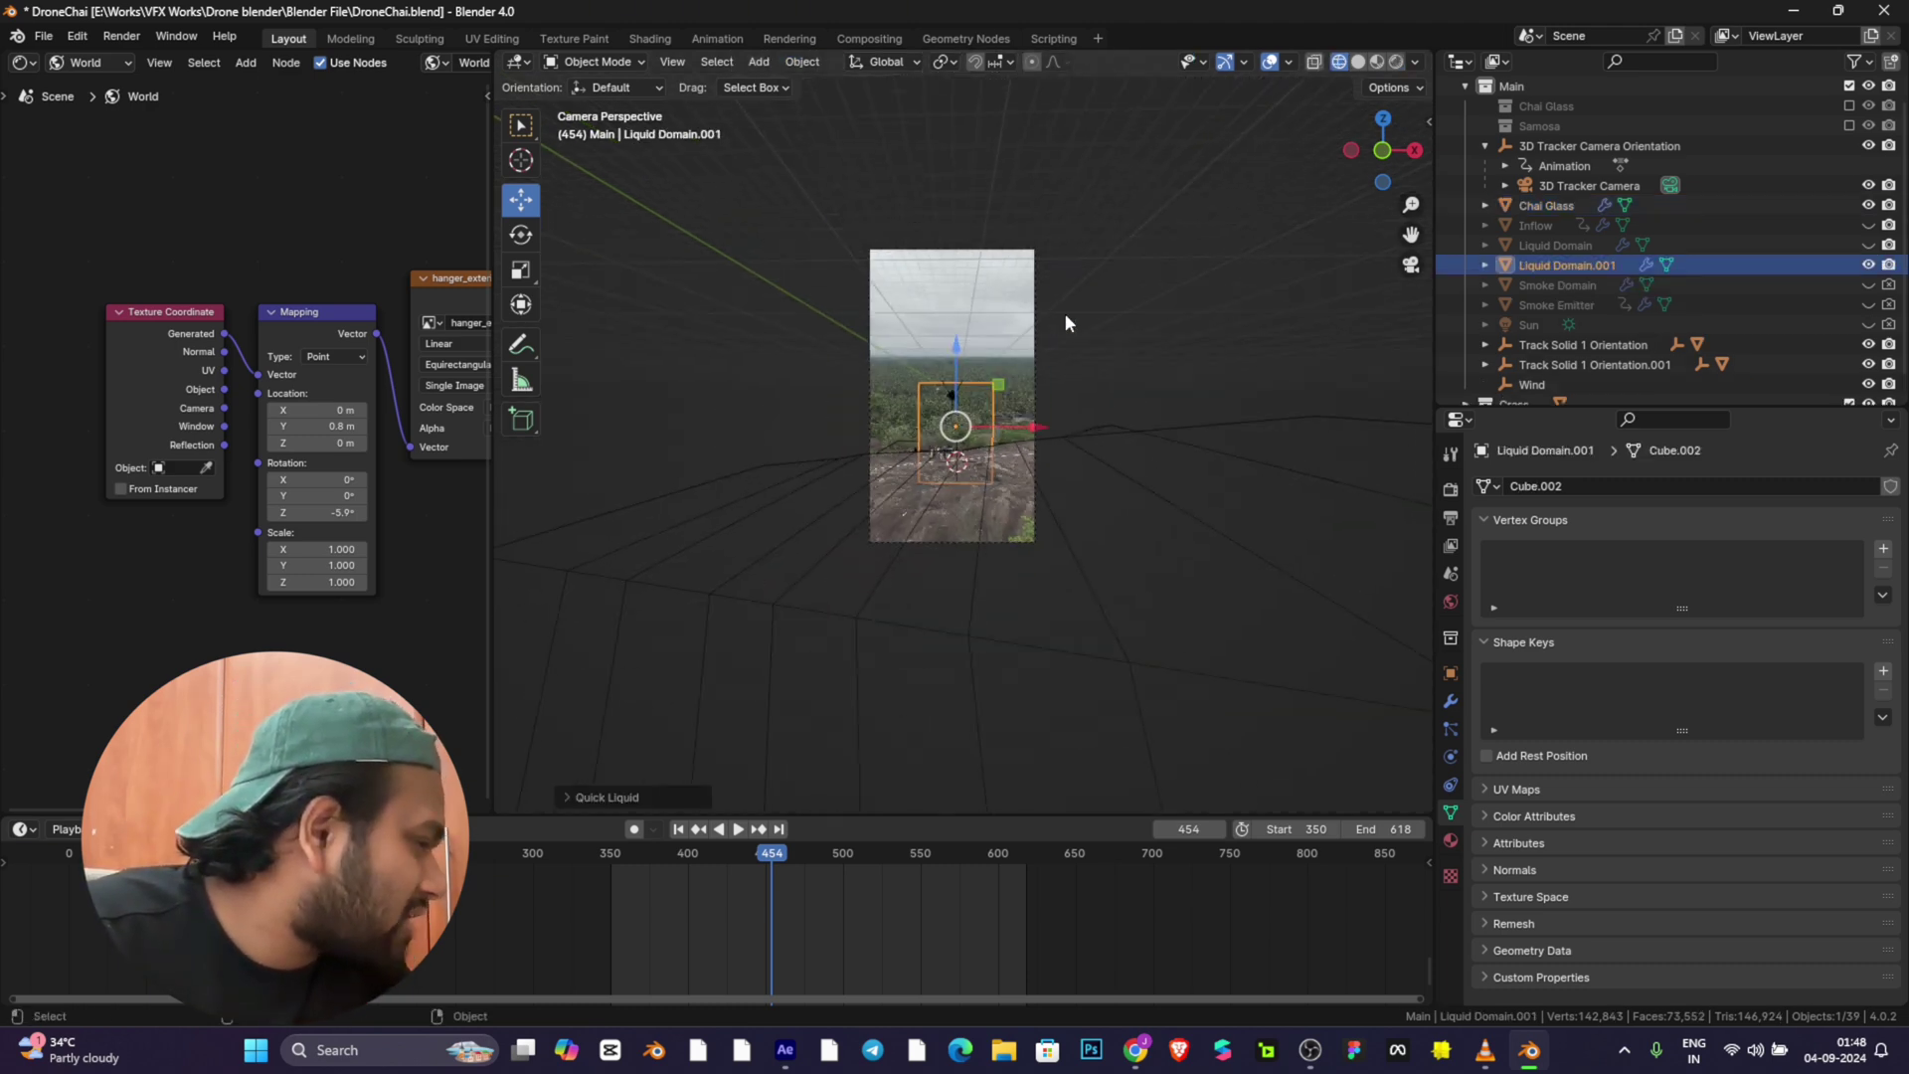
scroll(1124, 279, "up", 7)
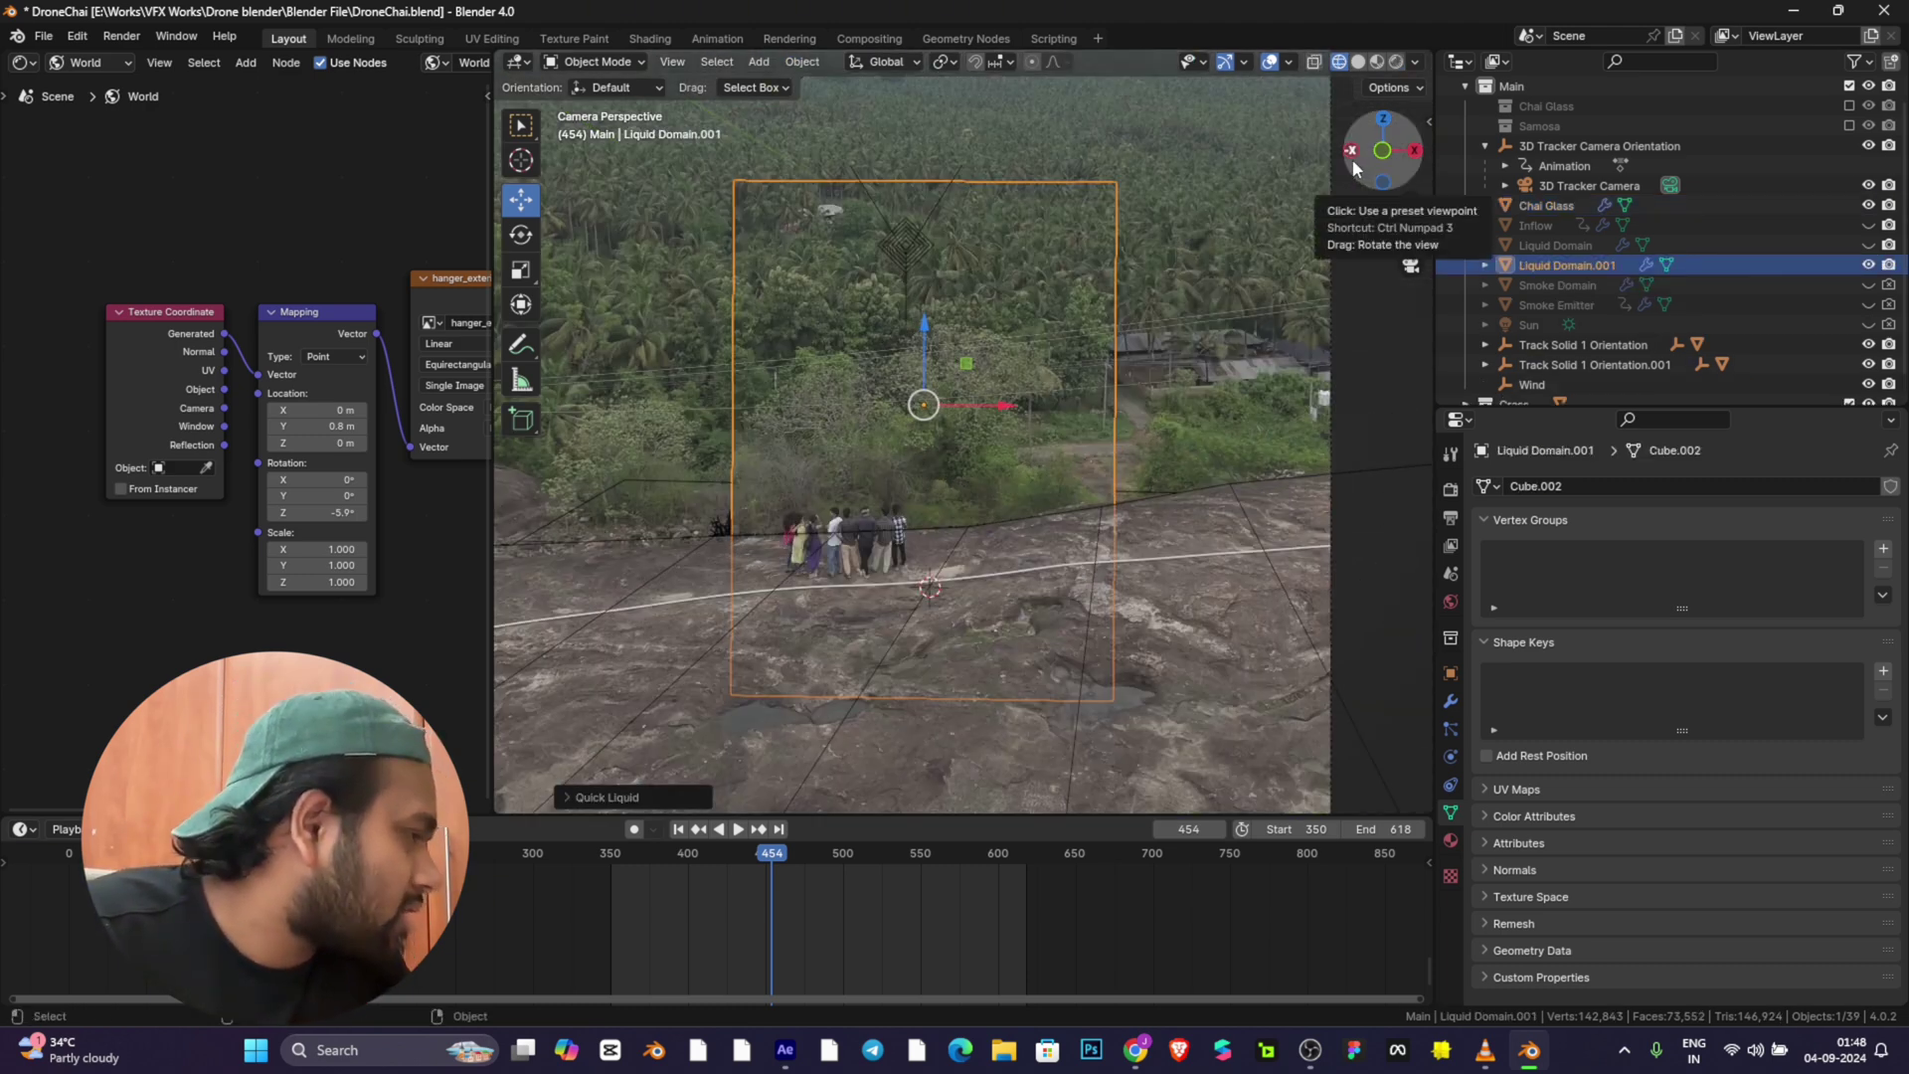
left_click_drag(1352, 159, 1232, 286)
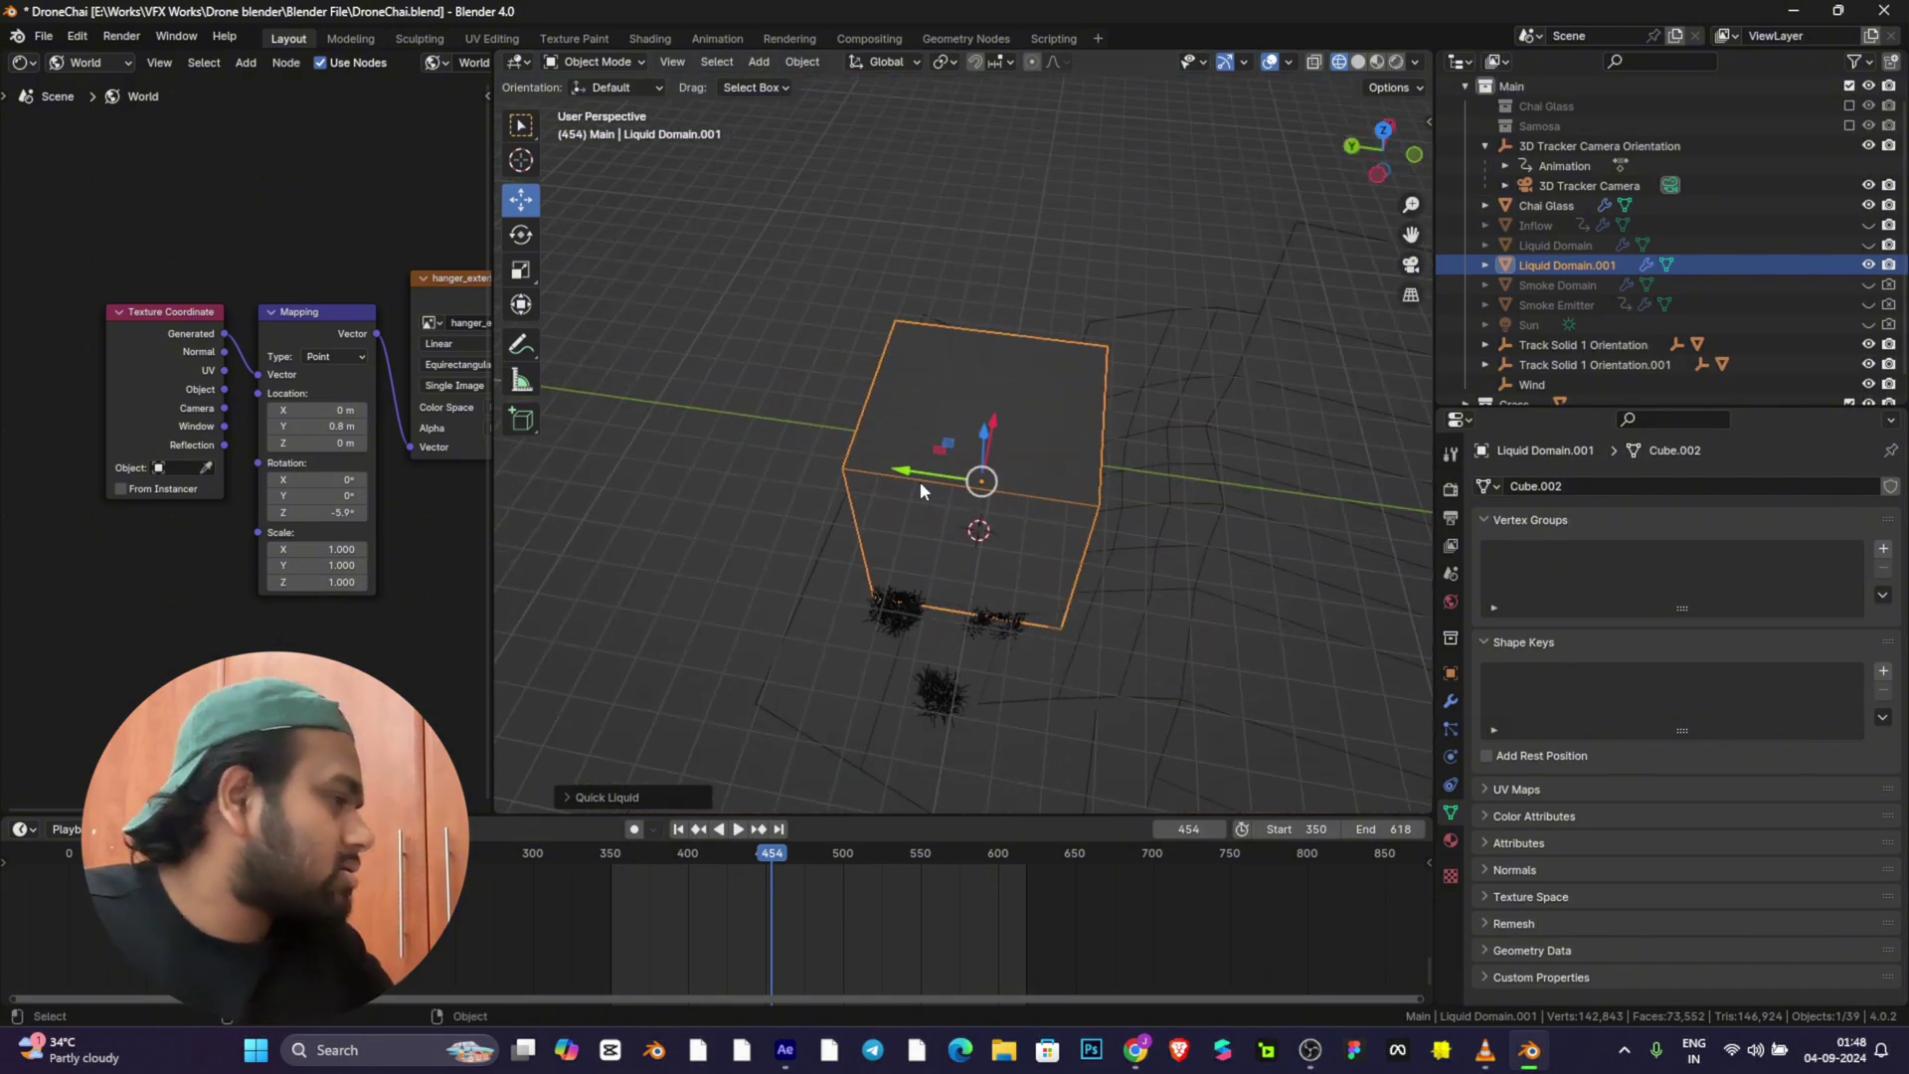
mouse_move(916, 487)
left_mouse_down()
mouse_move(577, 428)
mouse_move(945, 467)
left_mouse_up()
Step: Orbit to a near-front view of the domain, then check it through the tracked camera
left_click_drag(1412, 139, 1394, 144)
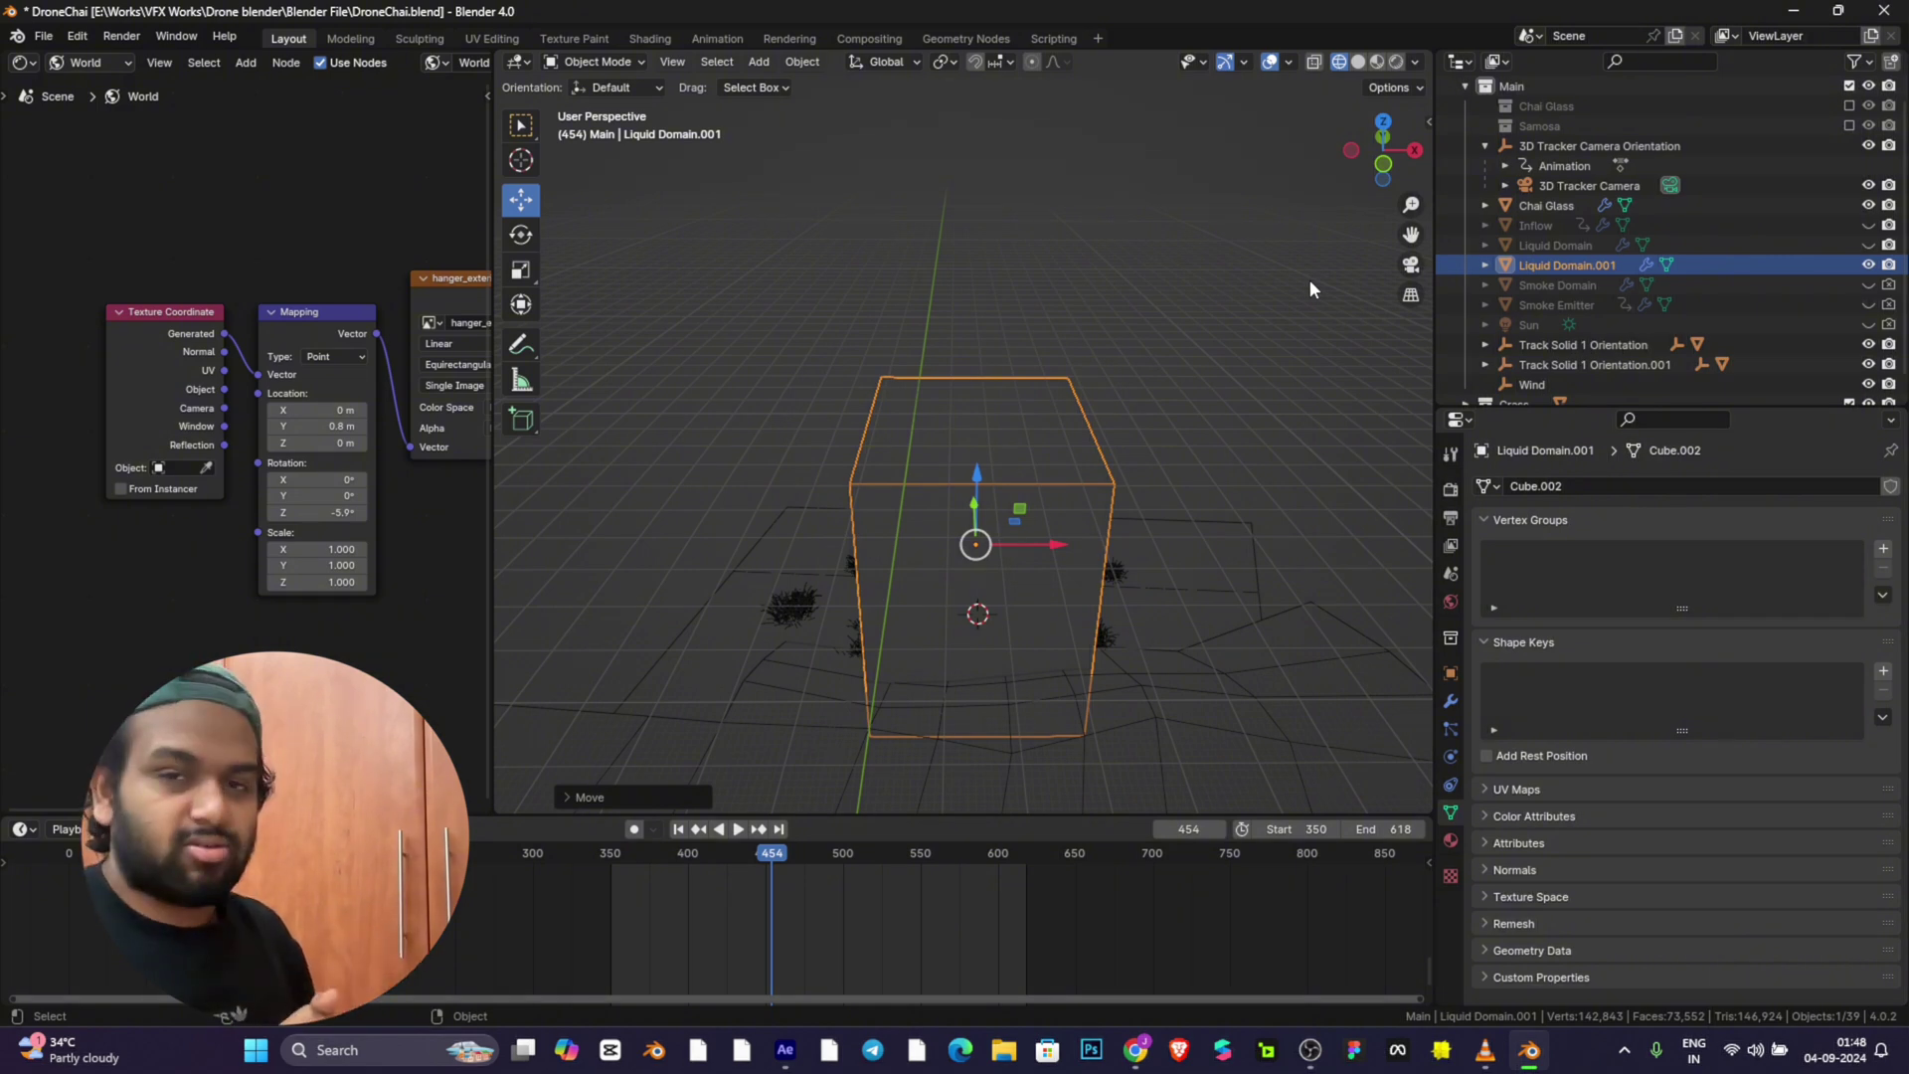
left_click(1412, 265)
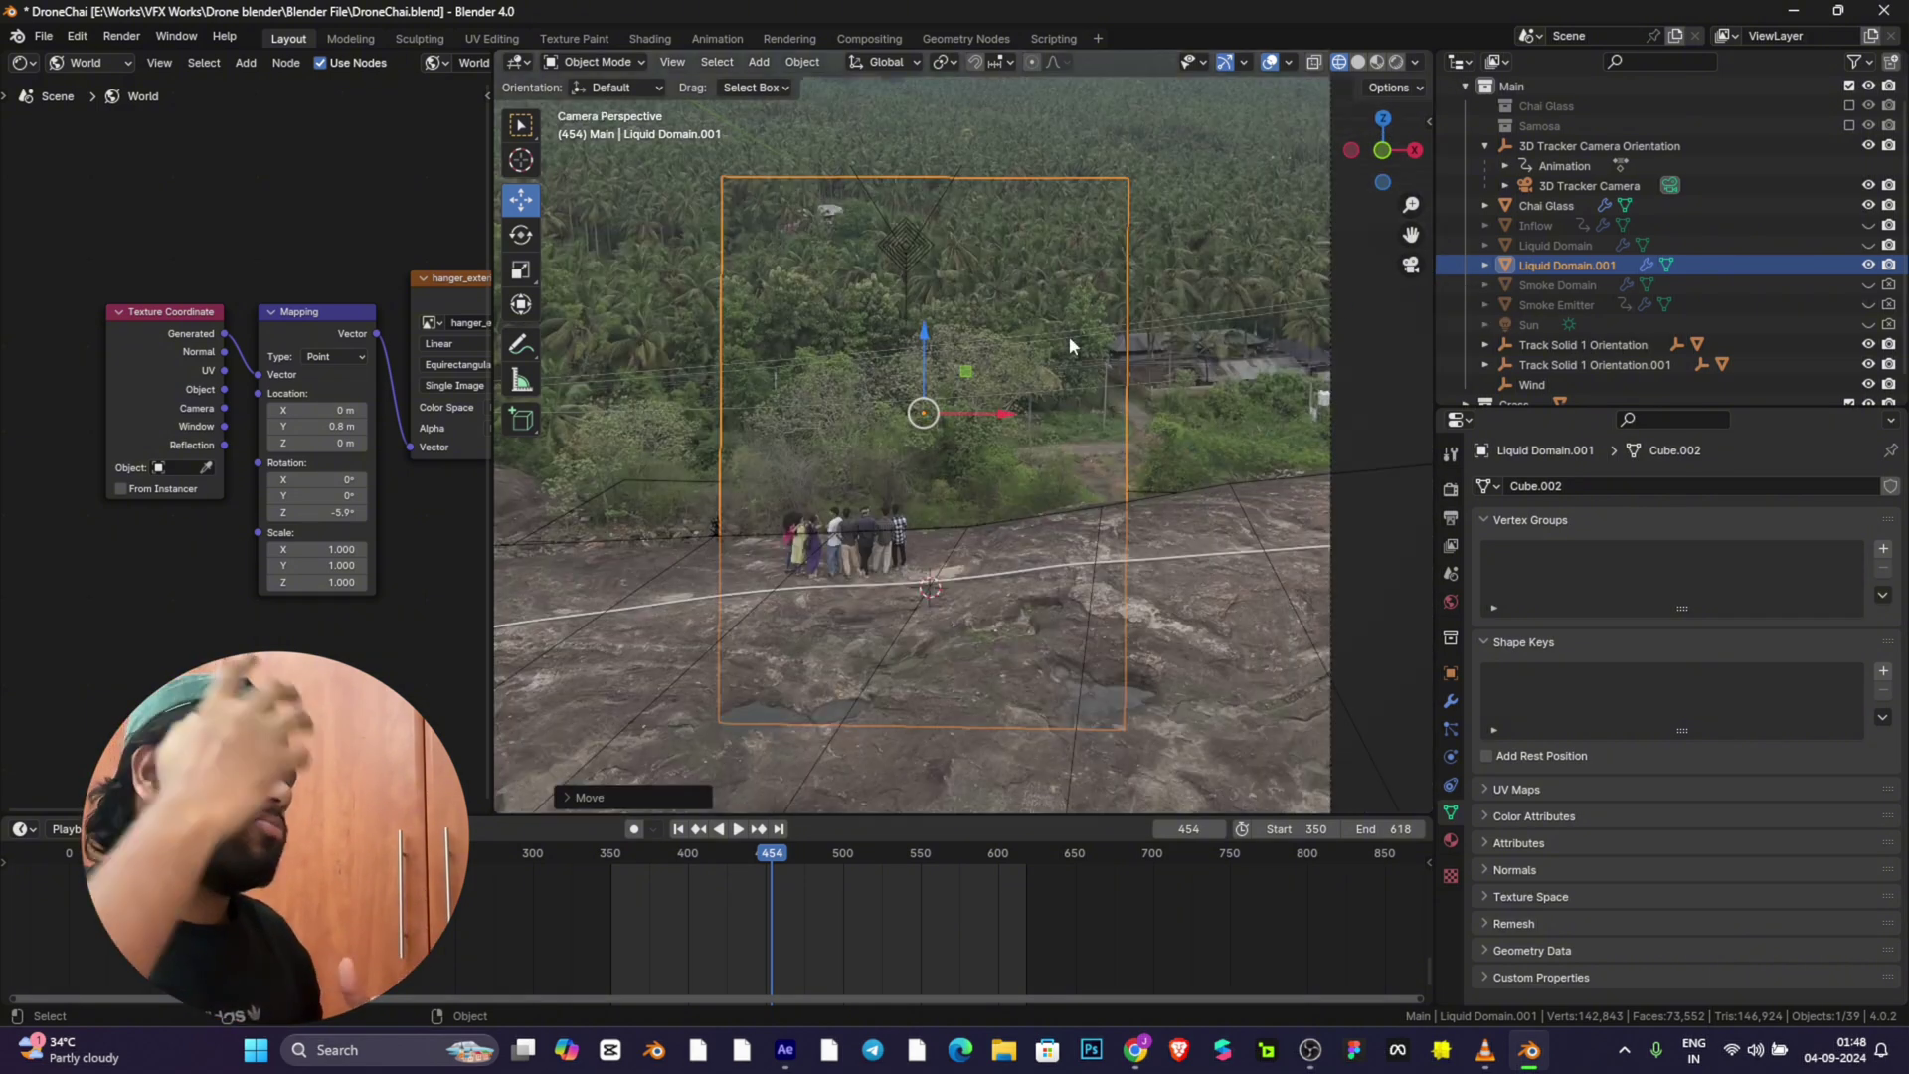
scroll(993, 336, "down", 4)
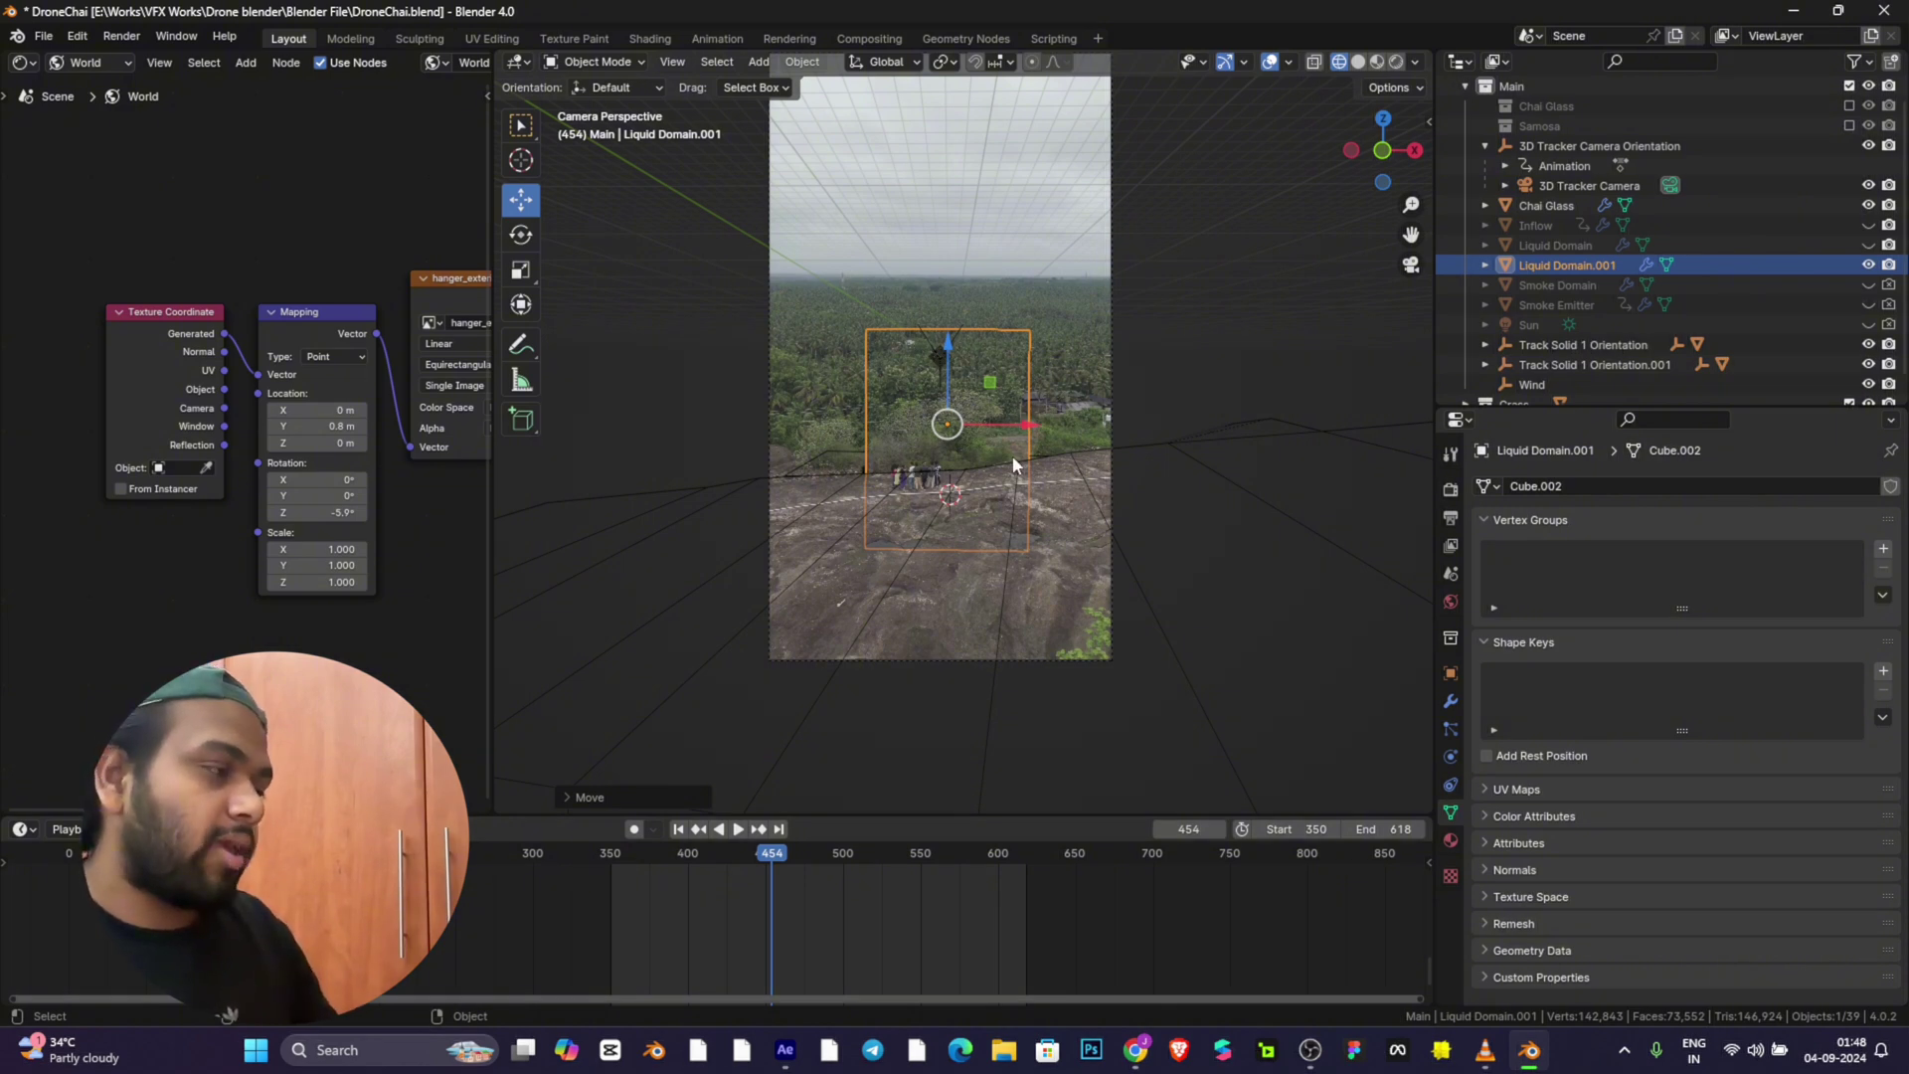
scroll(1044, 423, "up", 3)
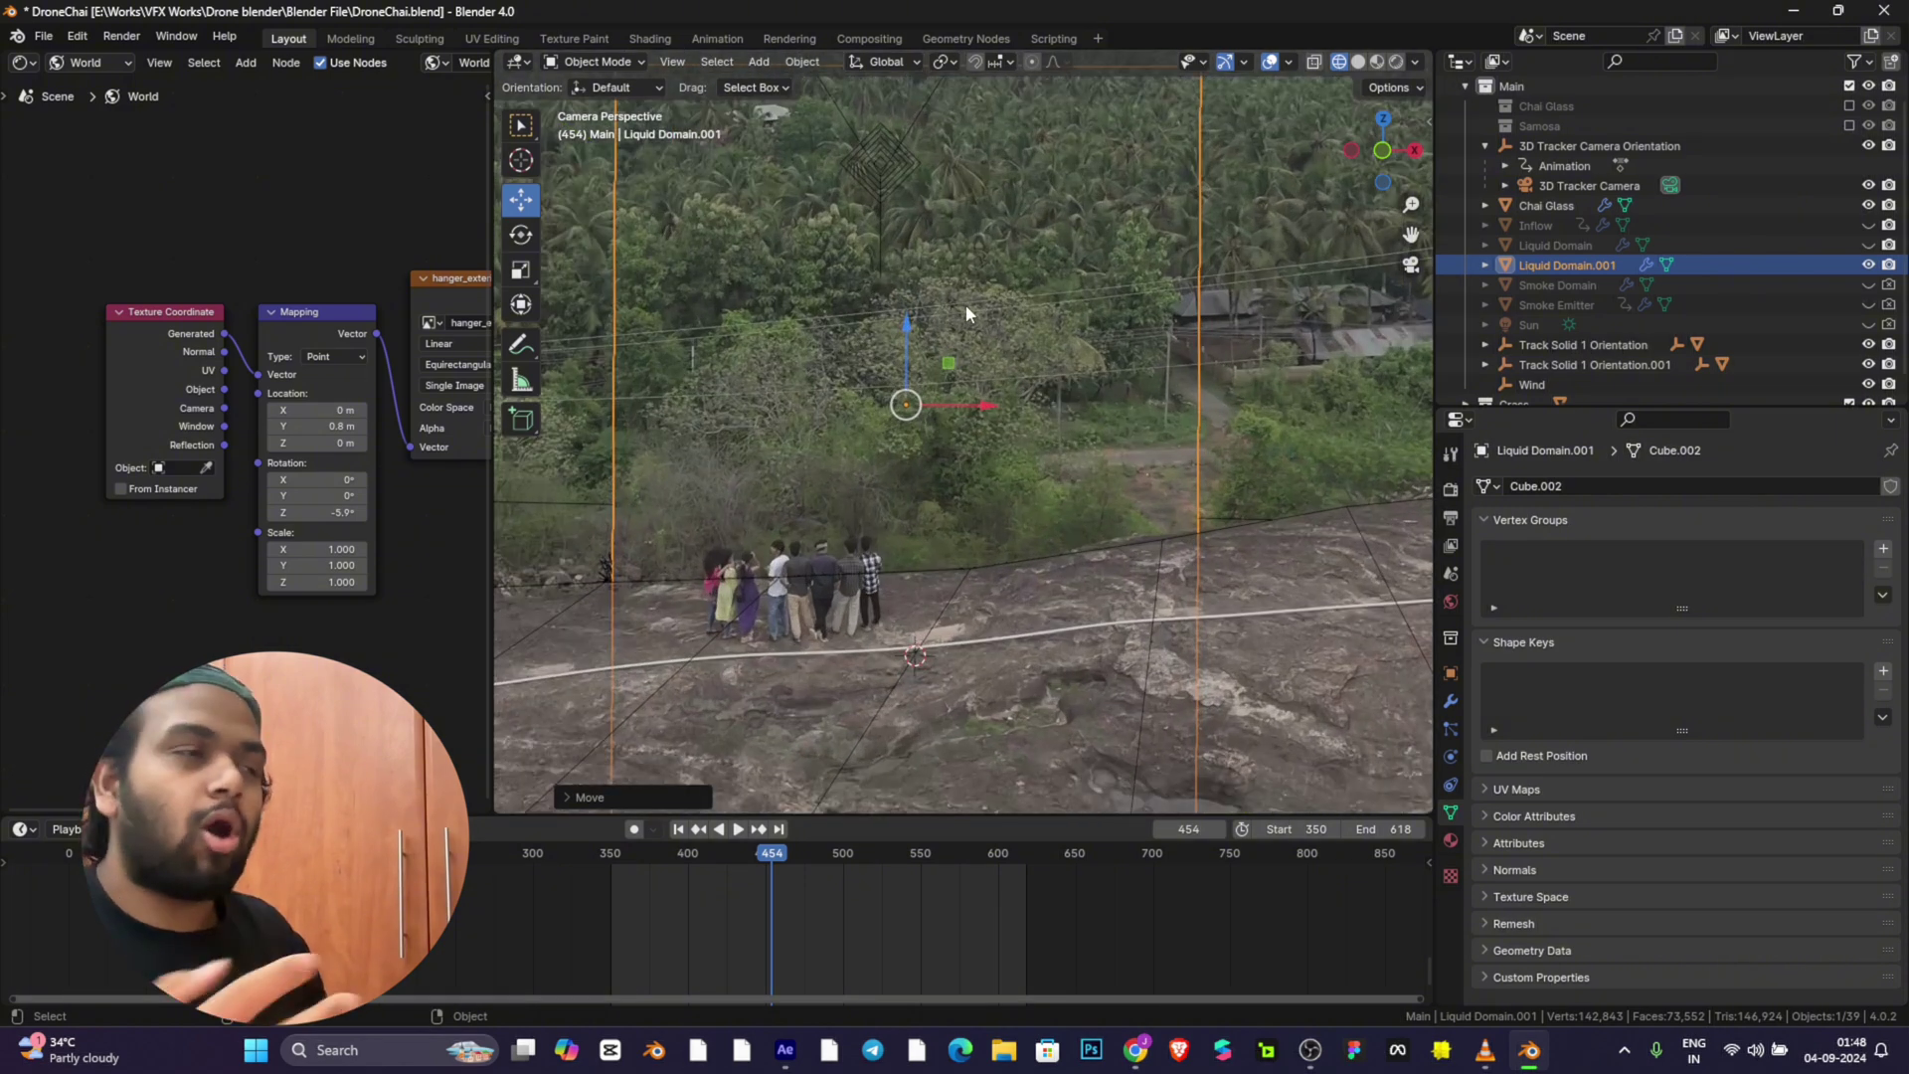
scroll(967, 308, "down", 3)
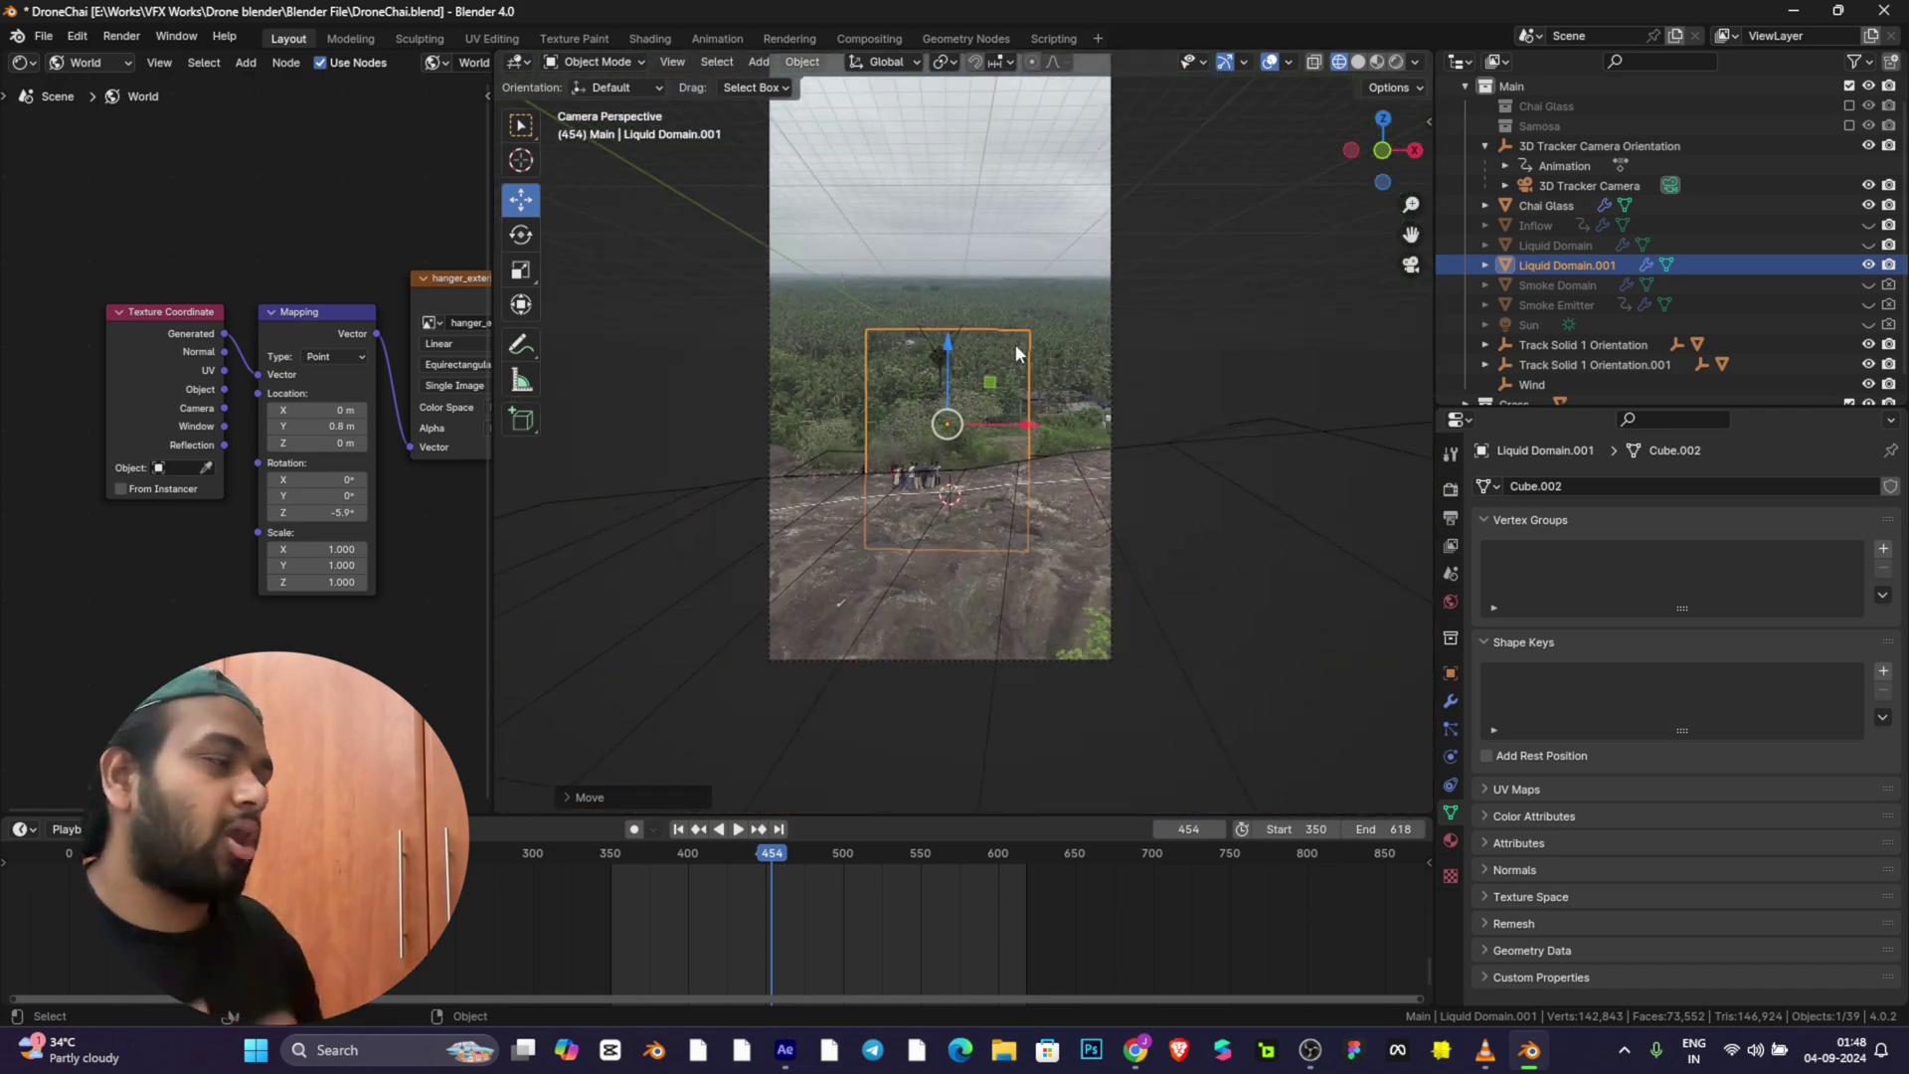
scroll(967, 344, "up", 3)
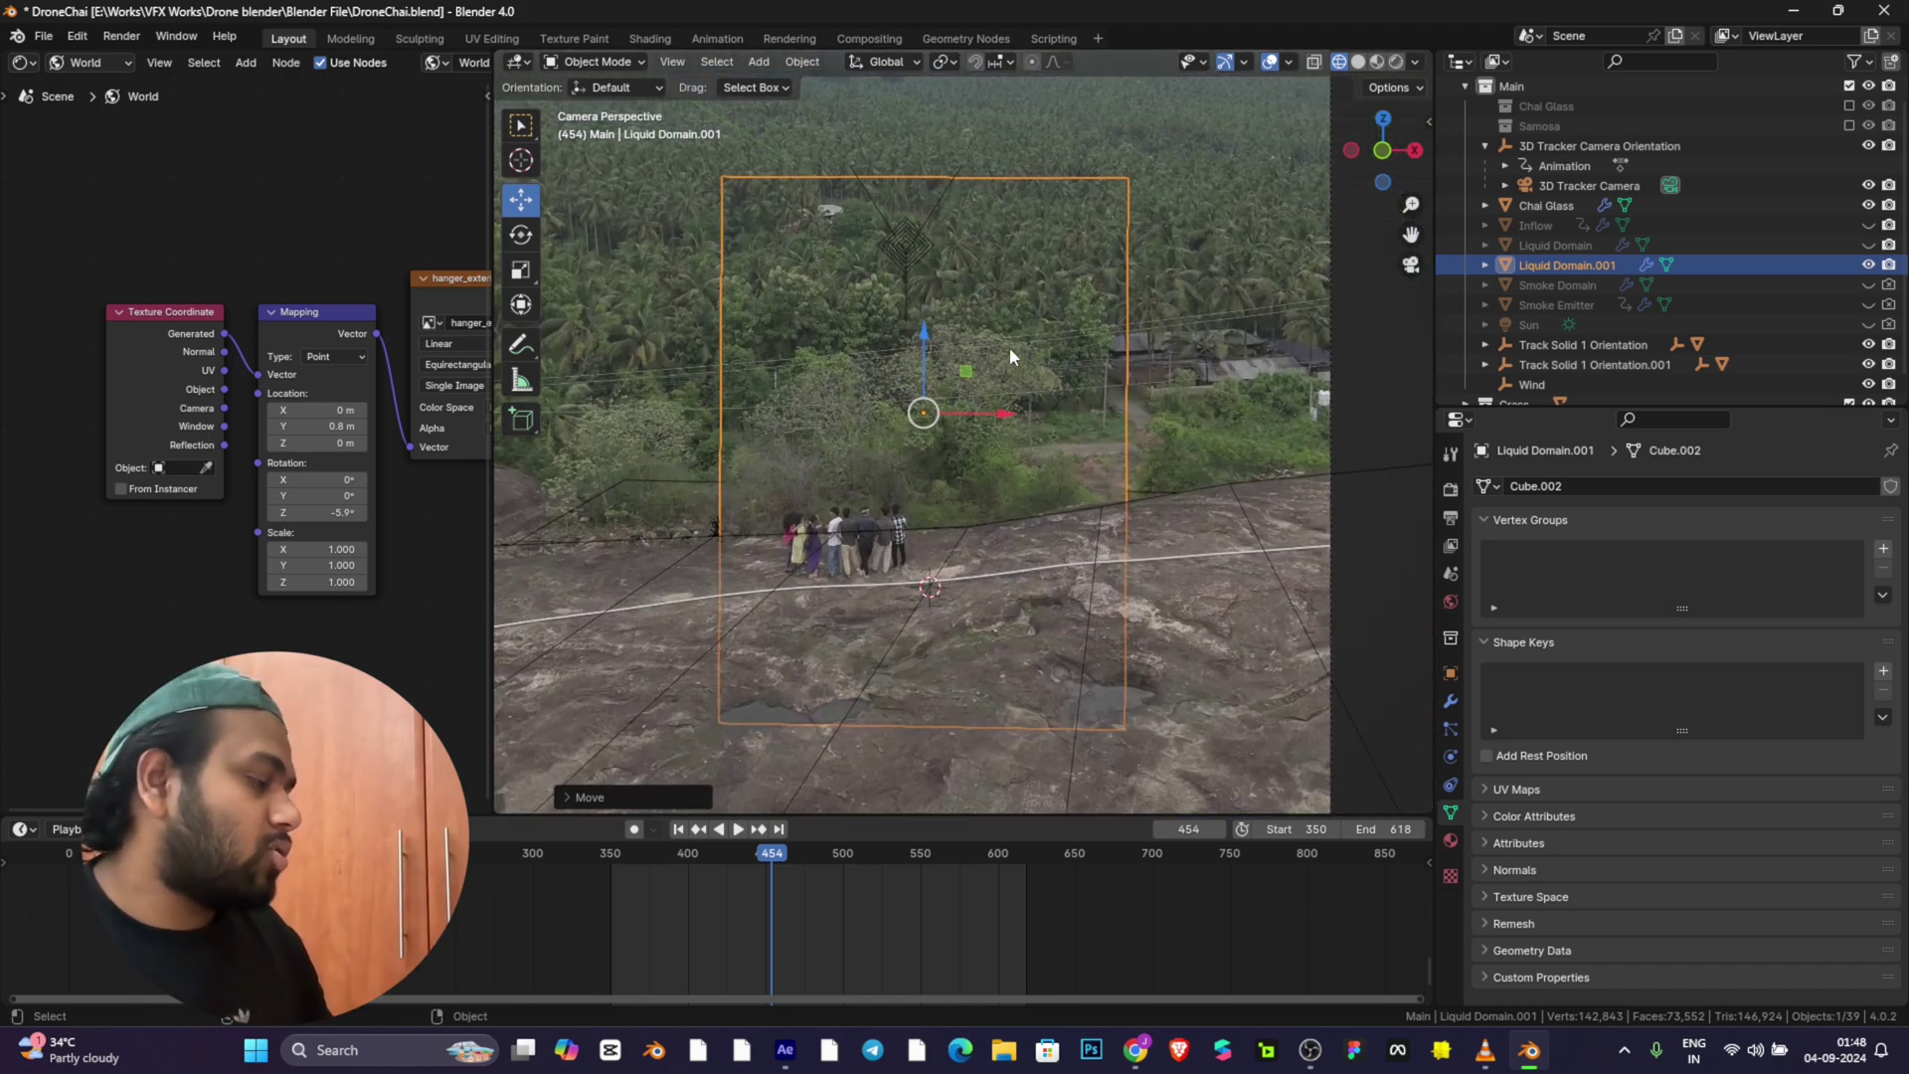
Step: Adjust the liquid domain's height with Z-axis scaling and turn on see-through display
key("s")
key("z")
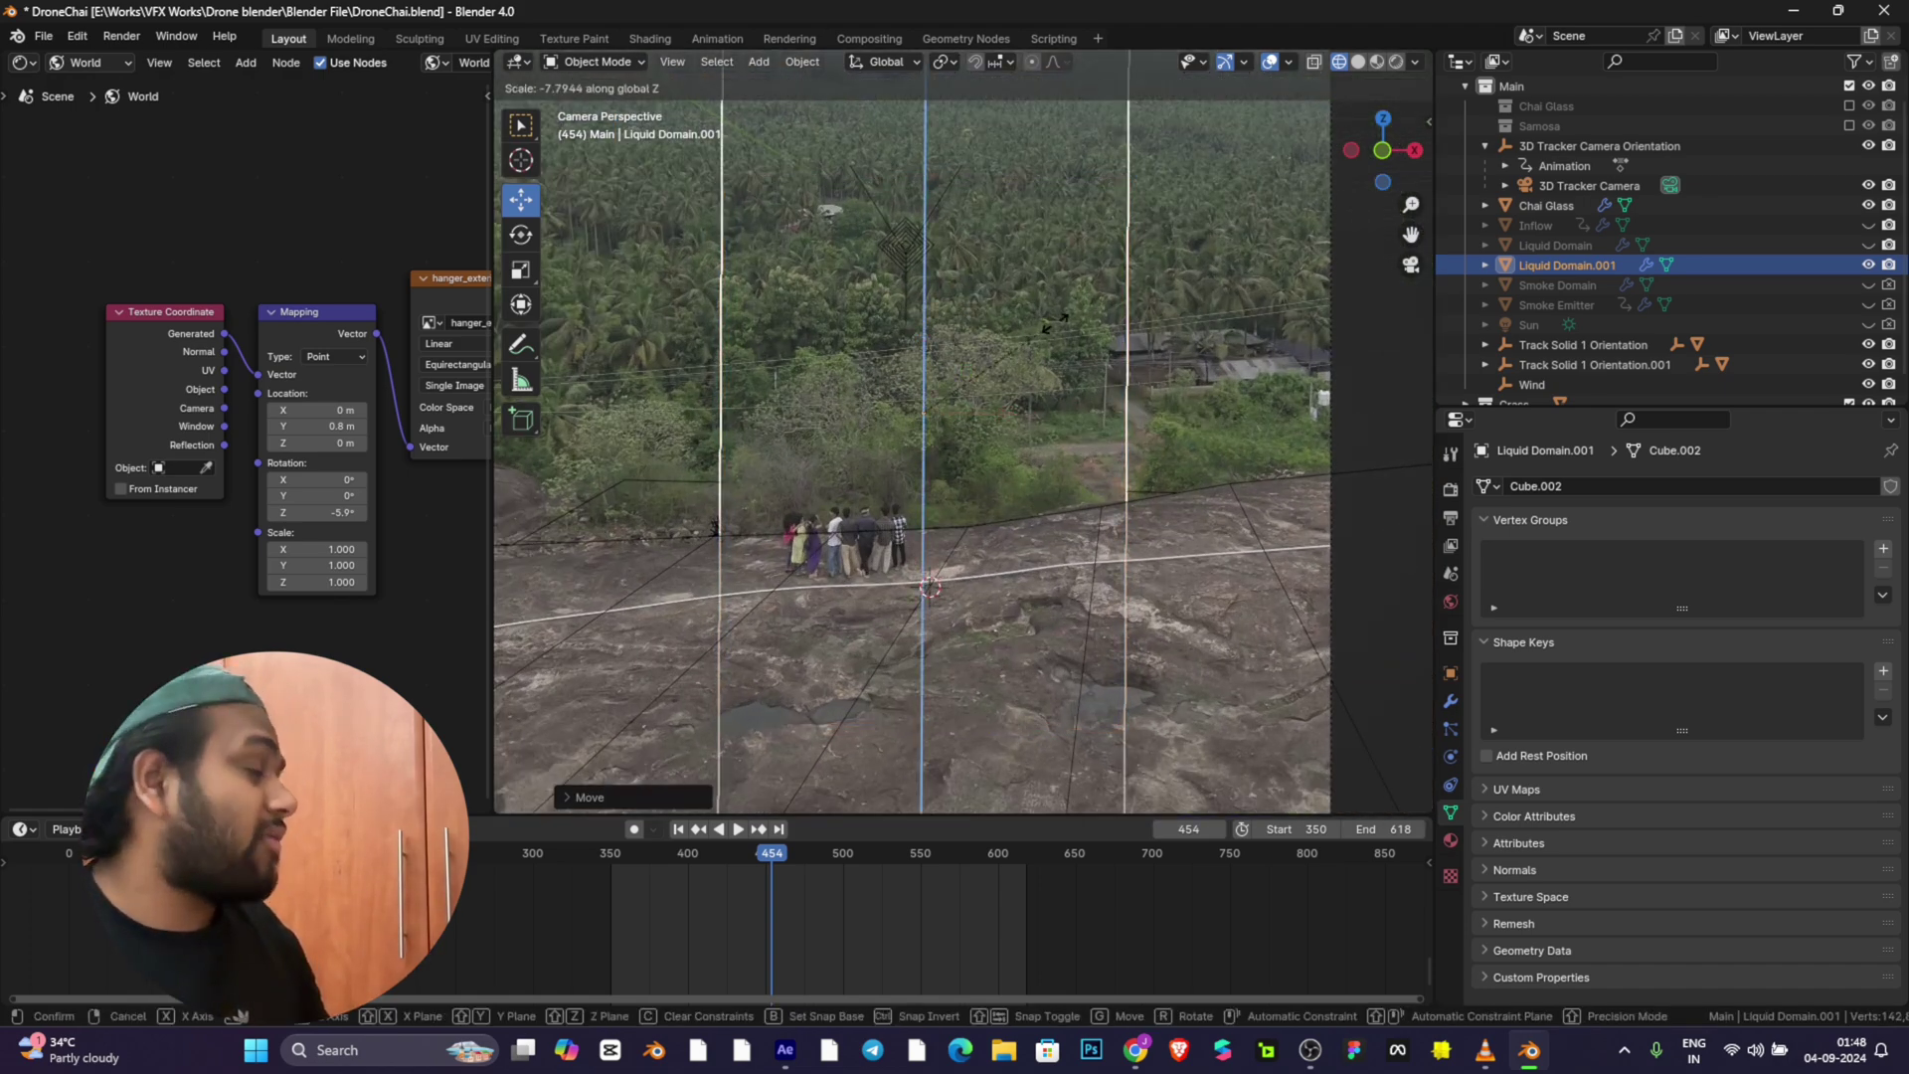
left_click(1070, 318)
scroll(1060, 350, "down", 5)
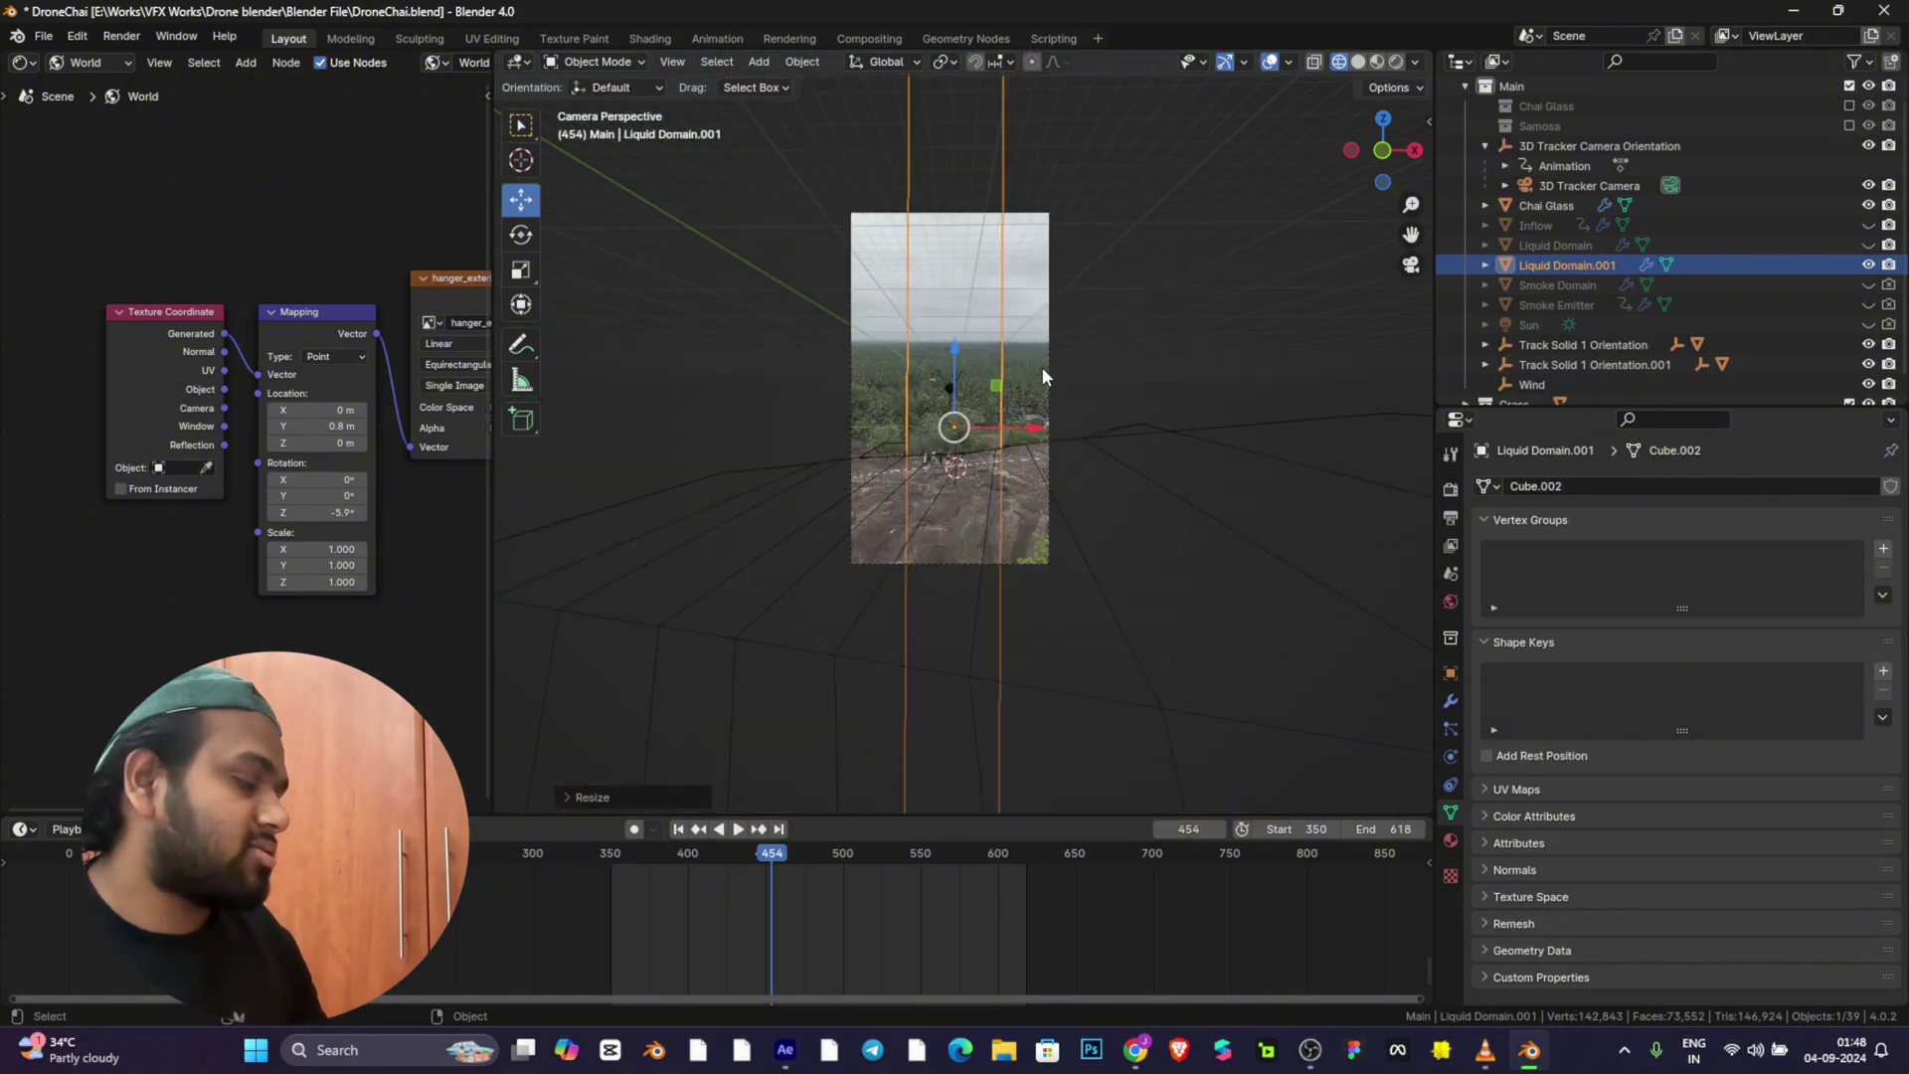
key("s")
key("z")
key("Return")
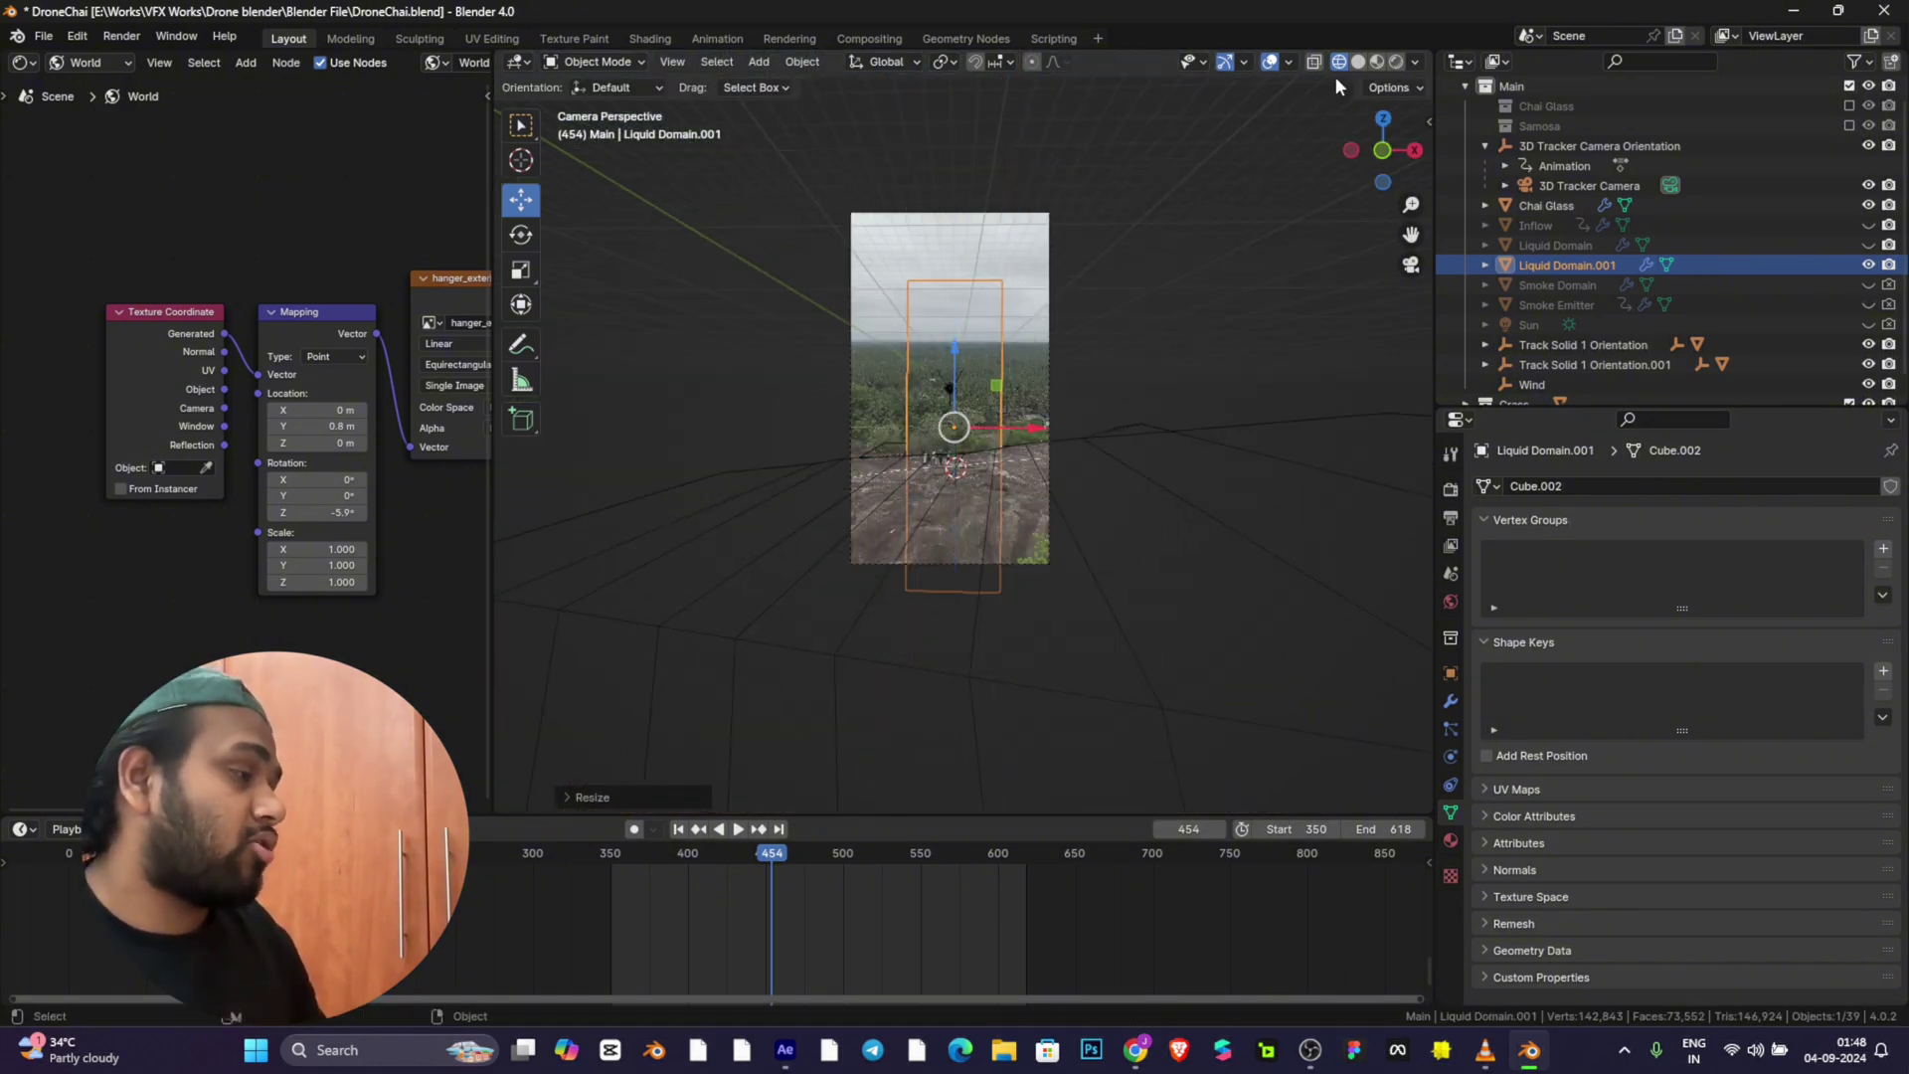
left_click(1314, 61)
scroll(1251, 153, "up", 5)
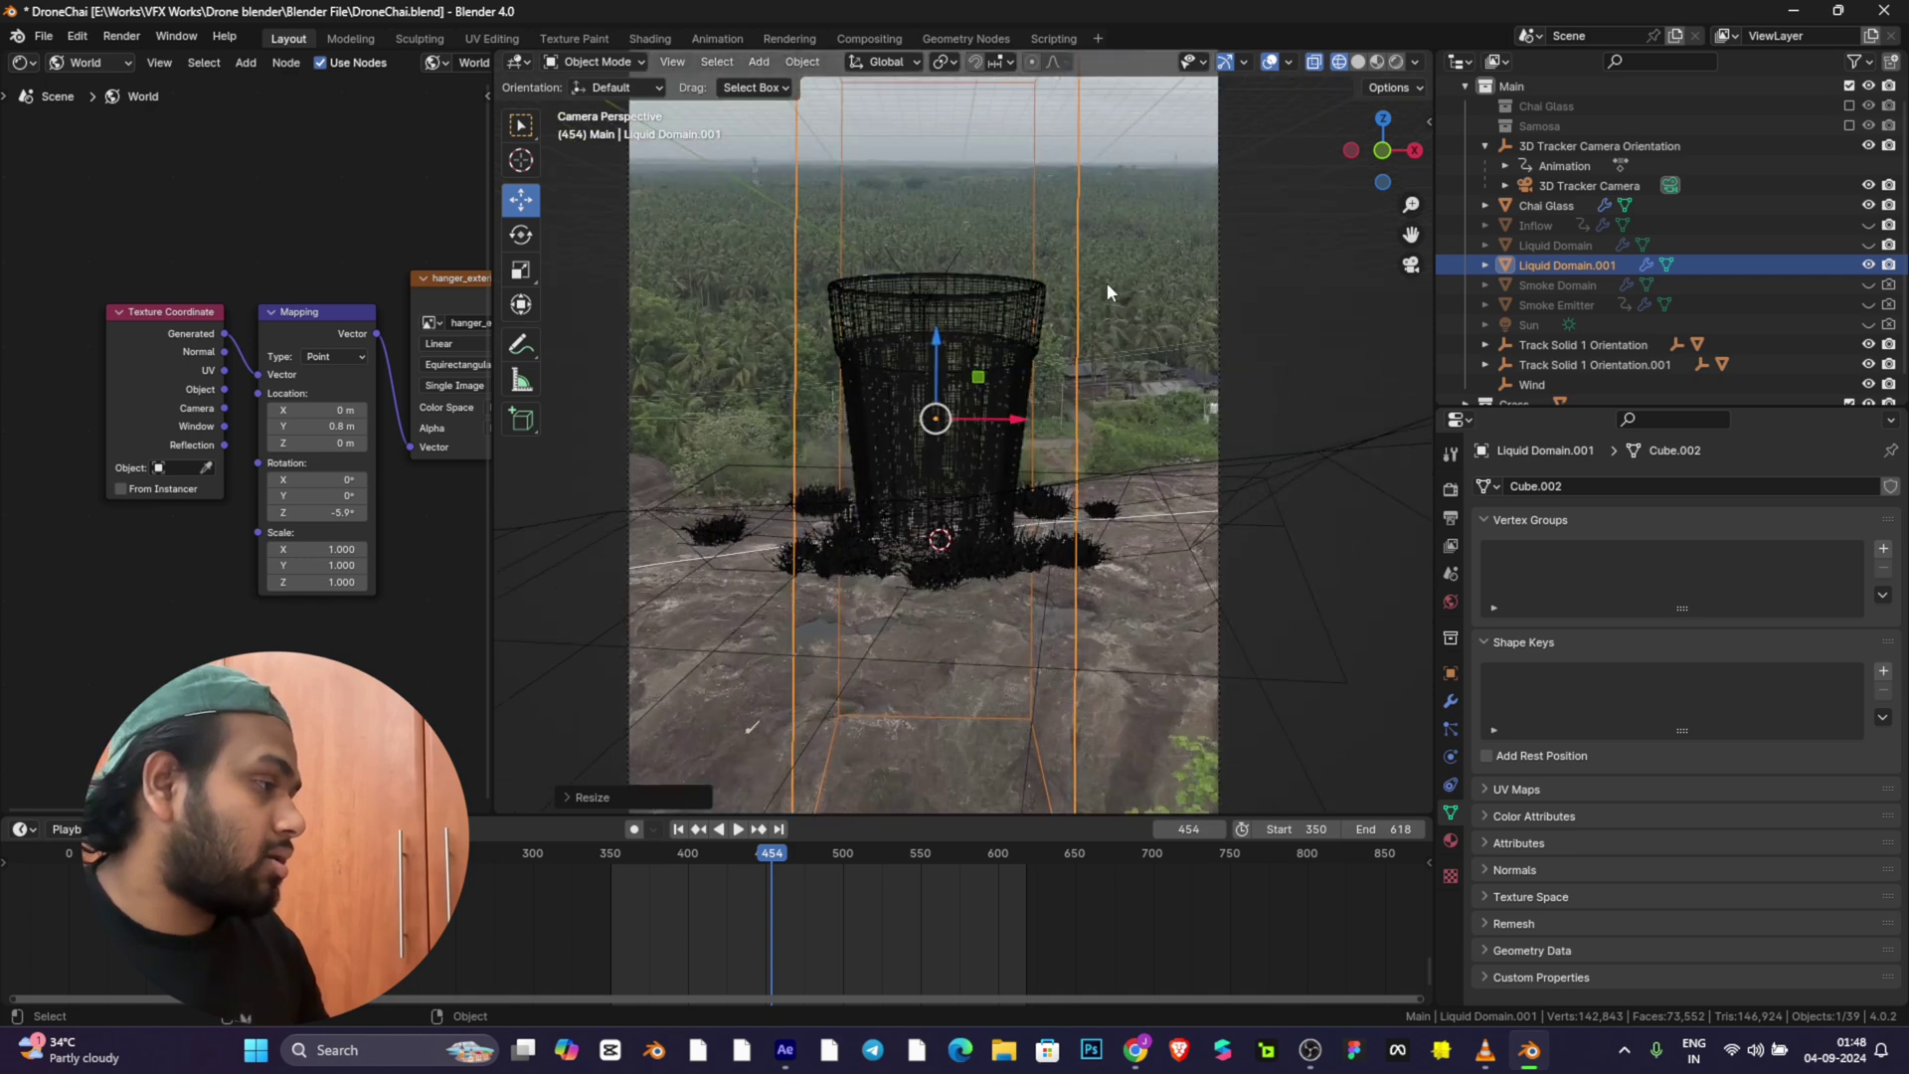
scroll(1110, 318, "down", 5)
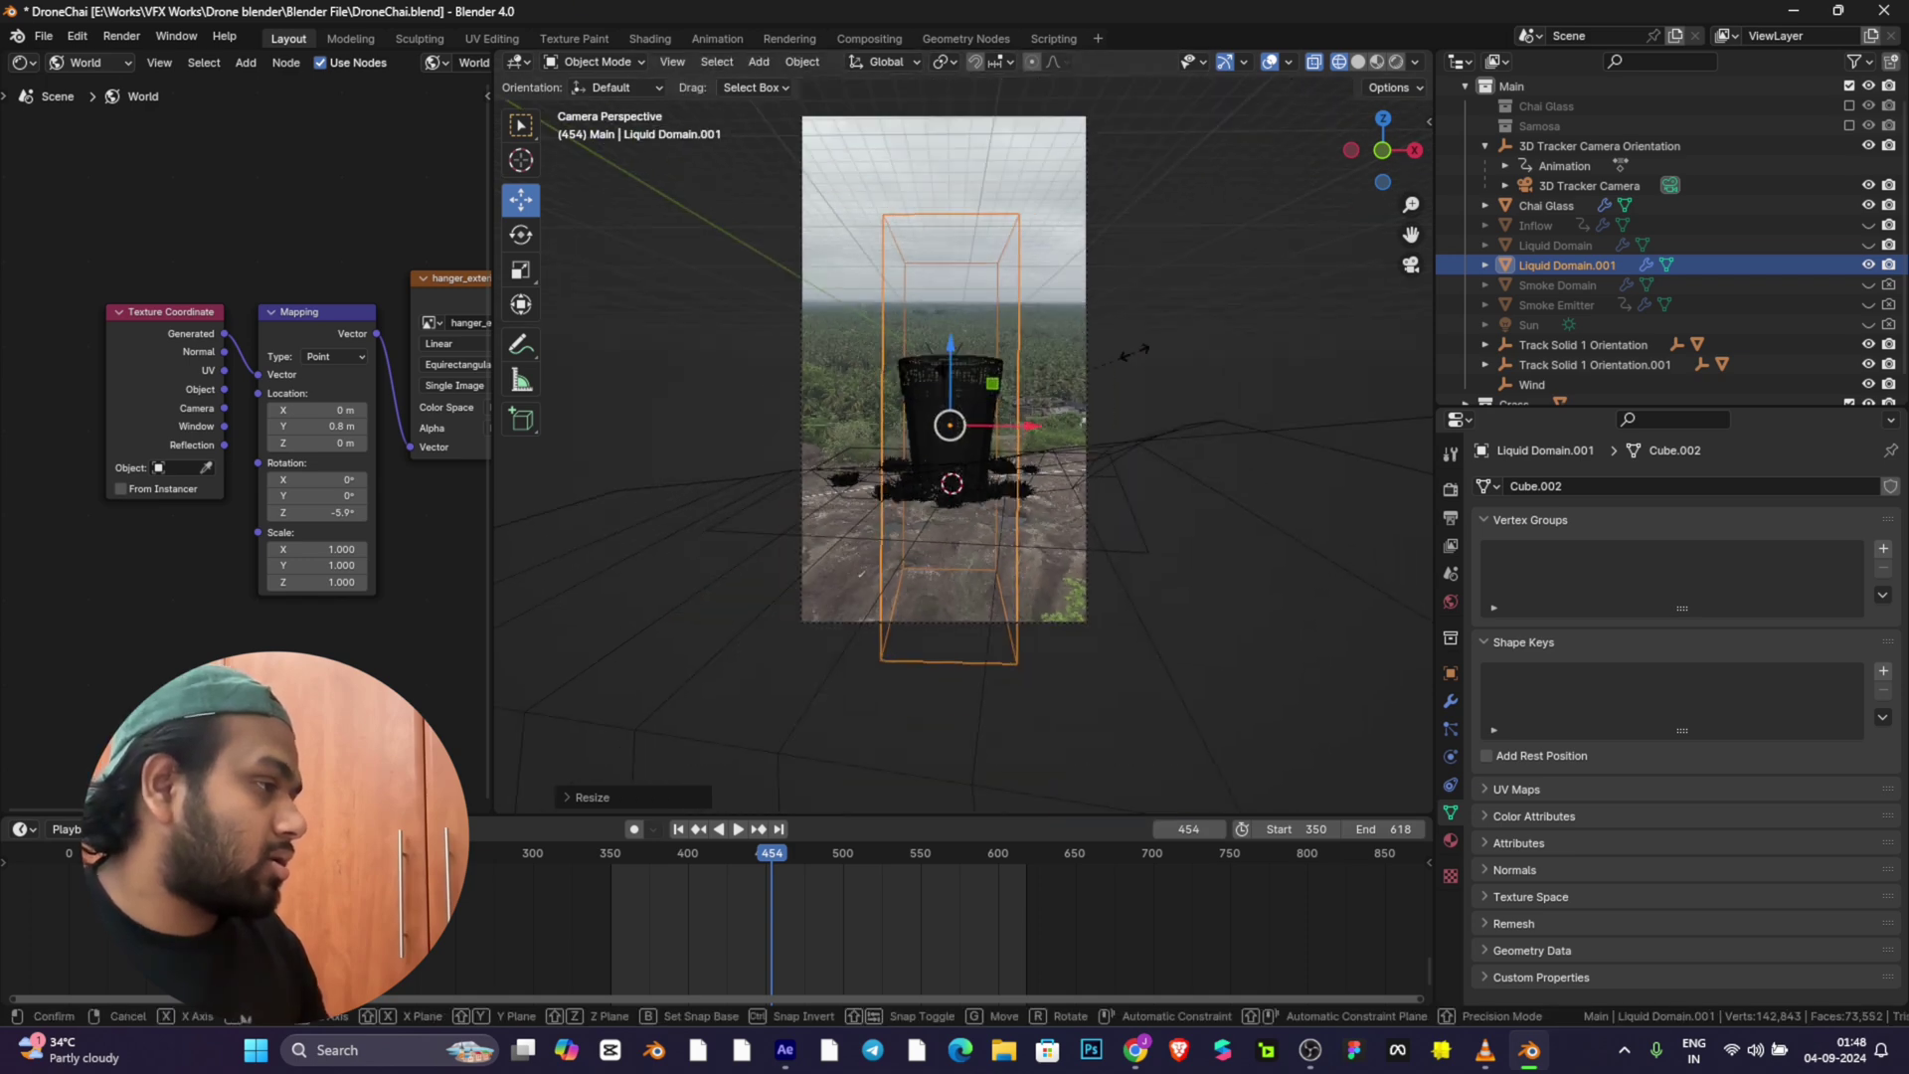
Step: Set the domain's new height, widen it along X, and shift it along Y
key("s")
key("z")
left_click(1062, 385)
scroll(1048, 288, "up", 4)
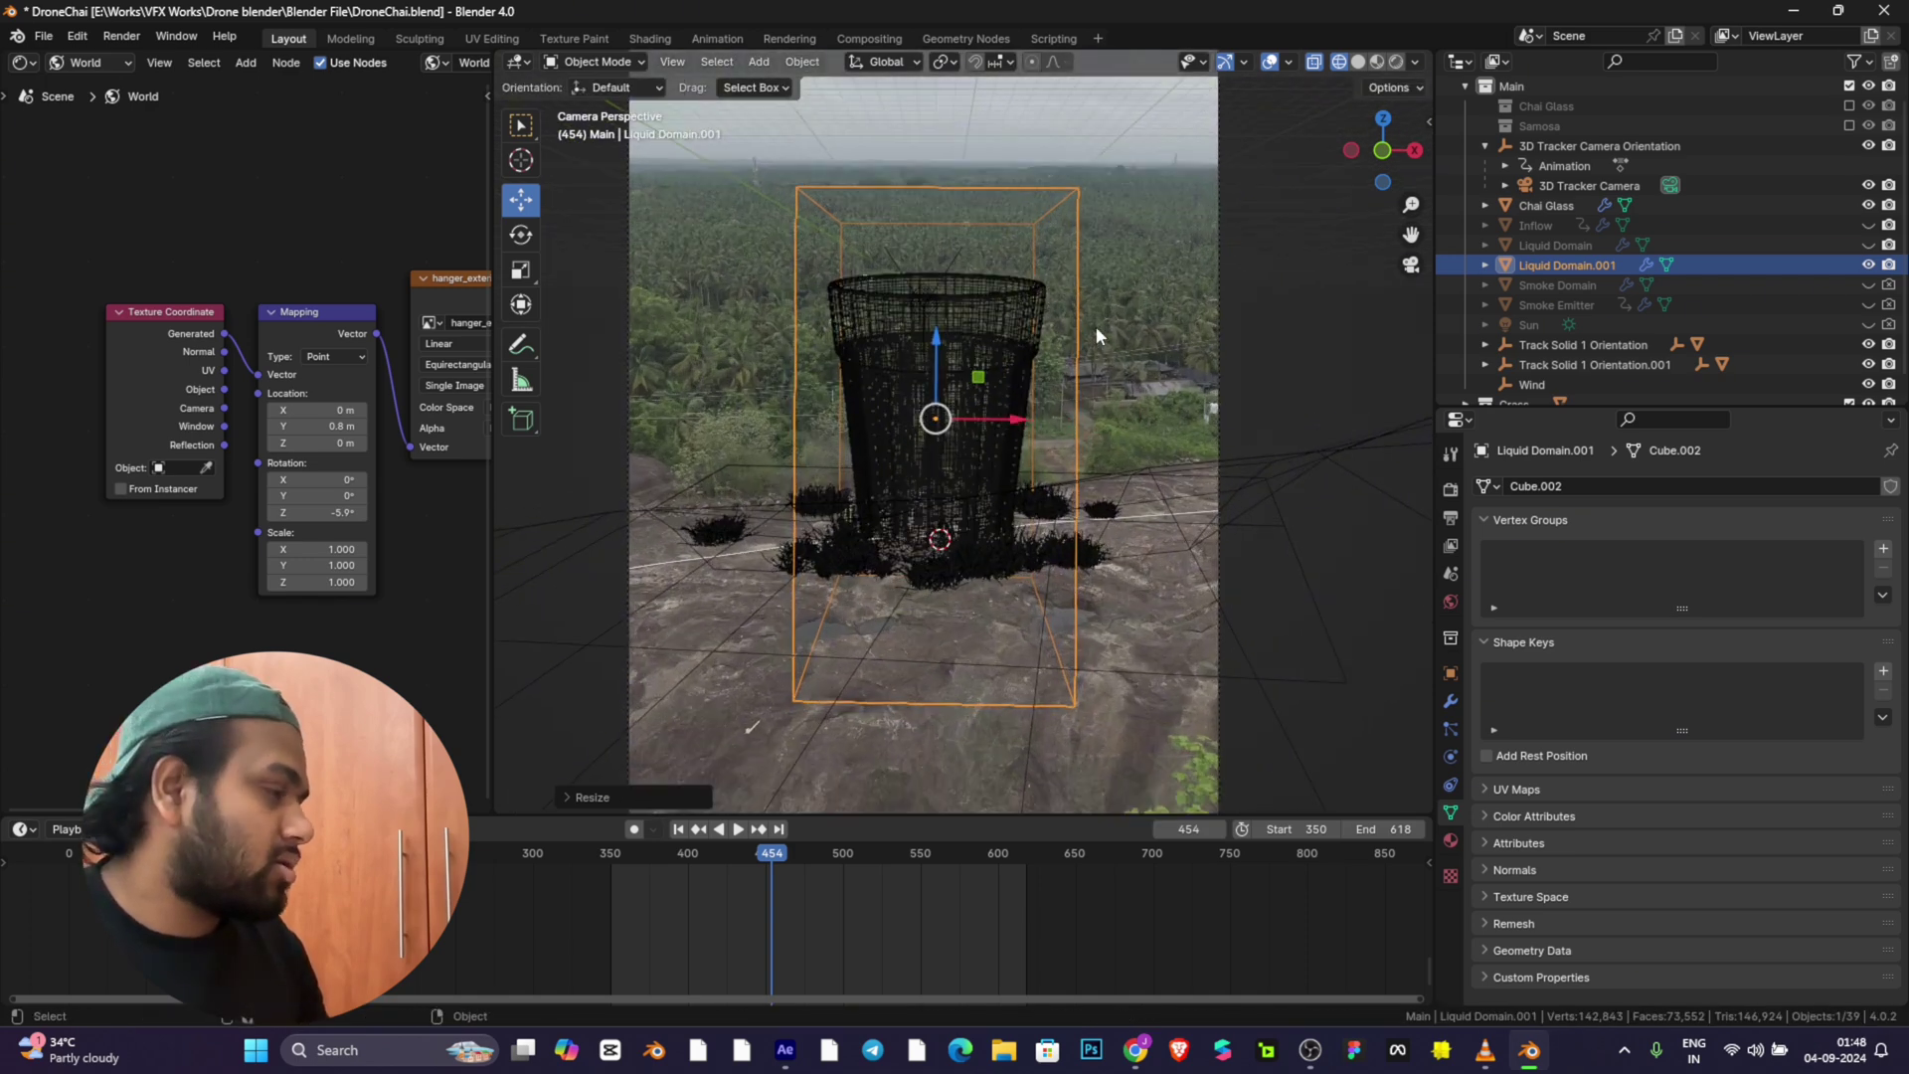
key("s")
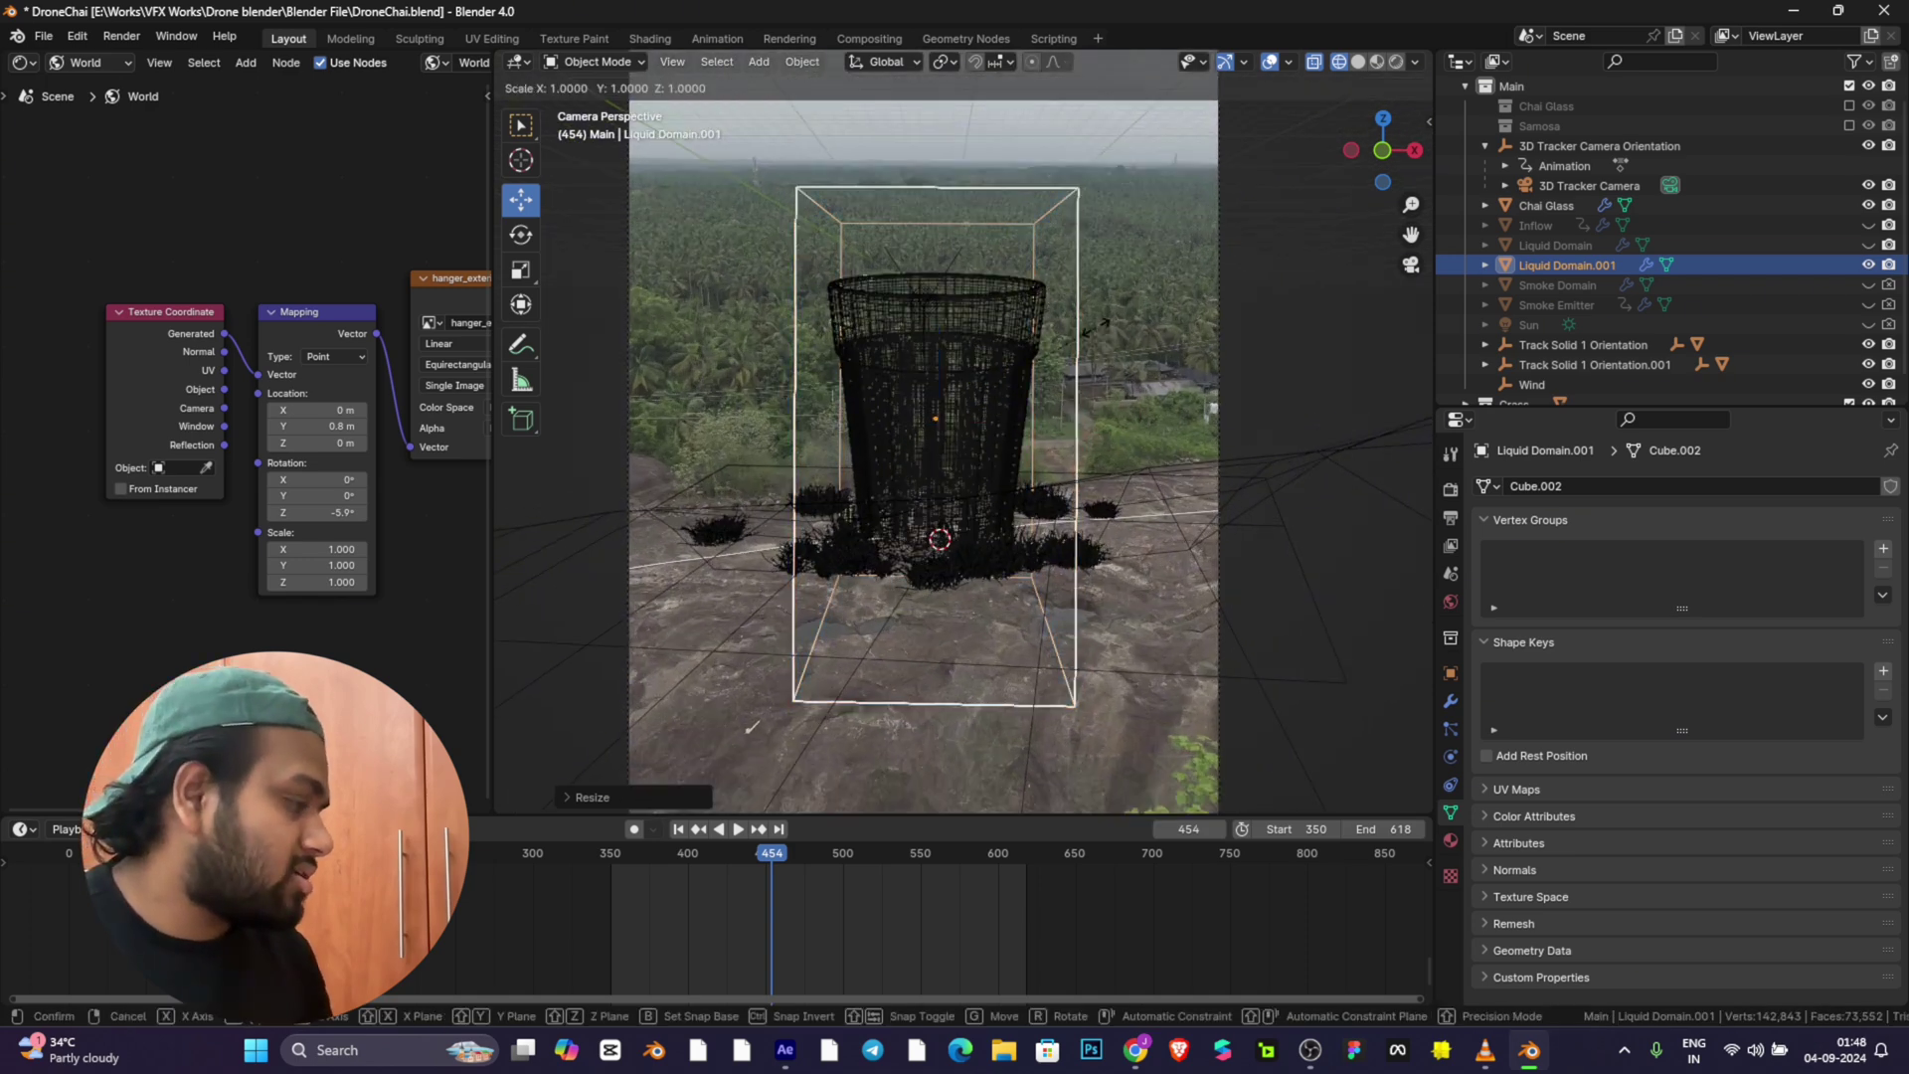
key("y")
right_click(1099, 330)
key("s")
key("x")
left_click(1178, 338)
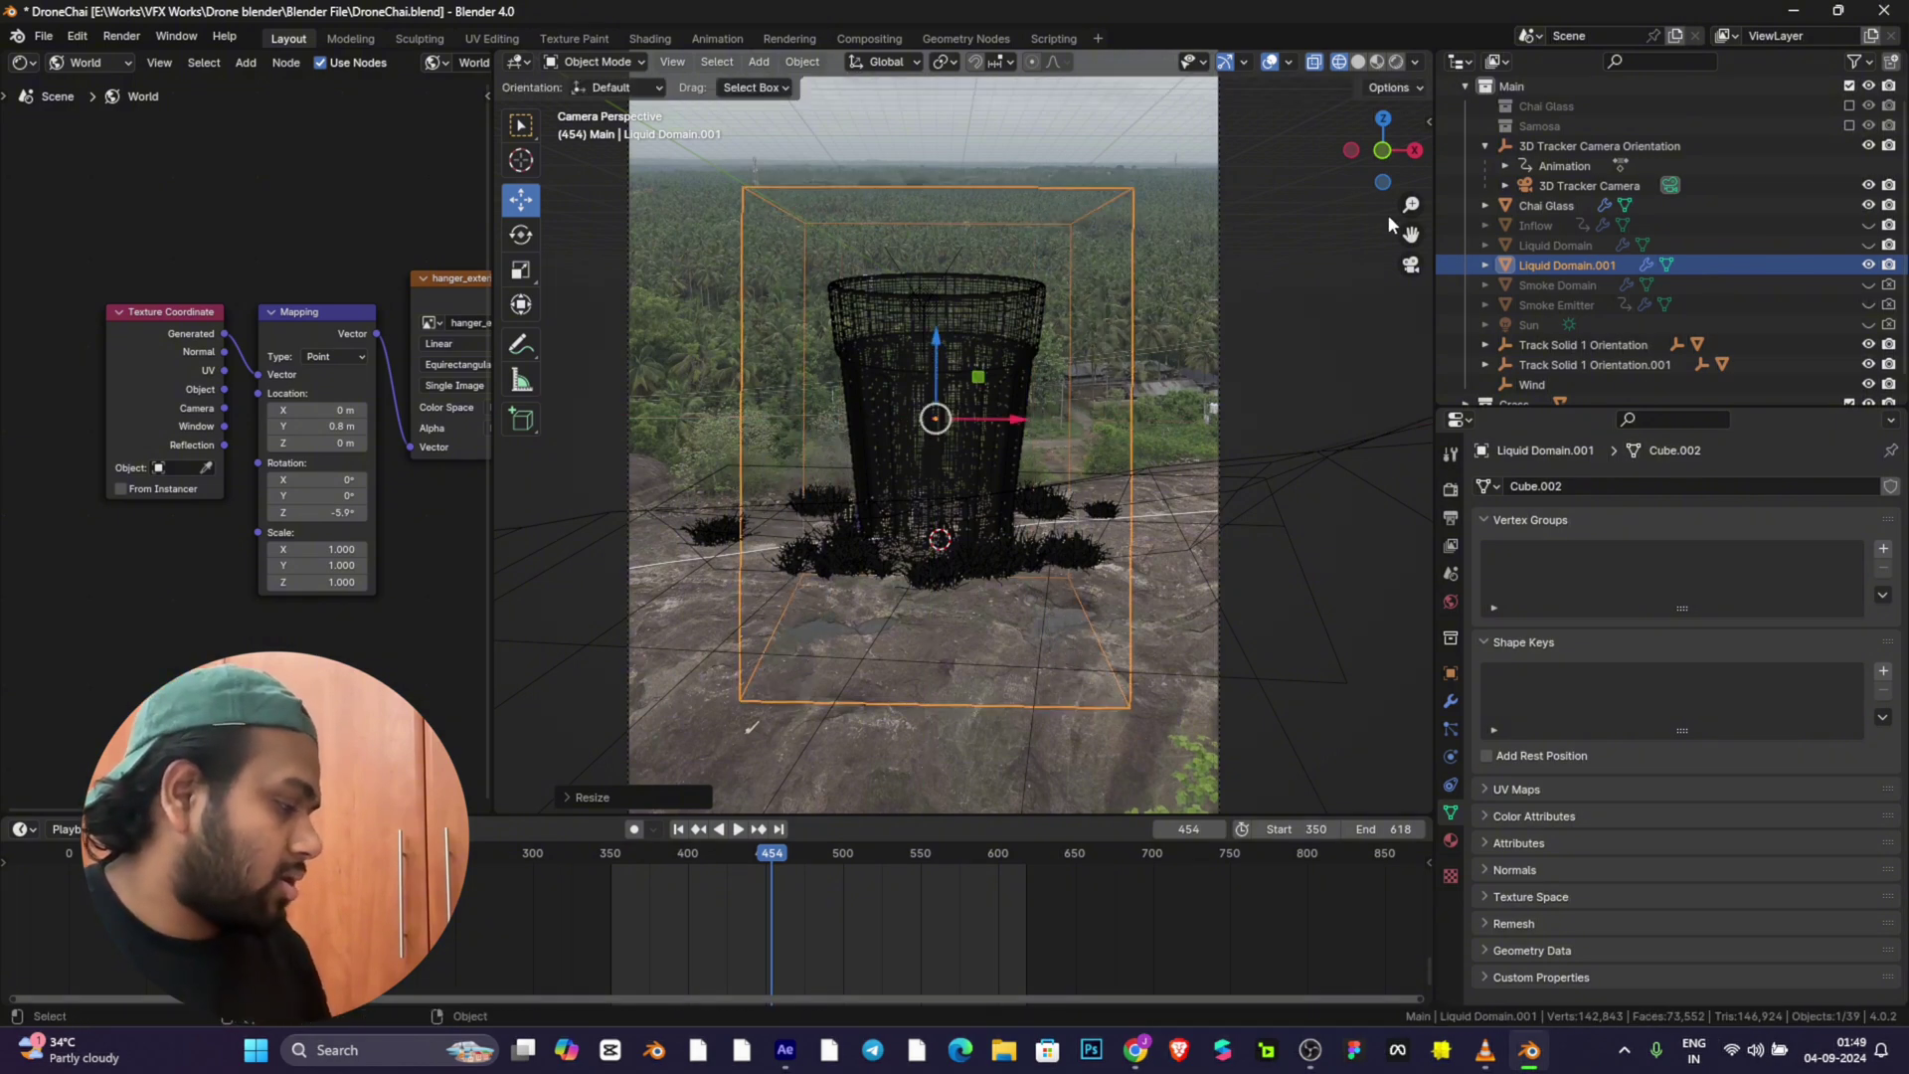
left_click_drag(1380, 189, 1108, 511)
left_click_drag(943, 523, 913, 523)
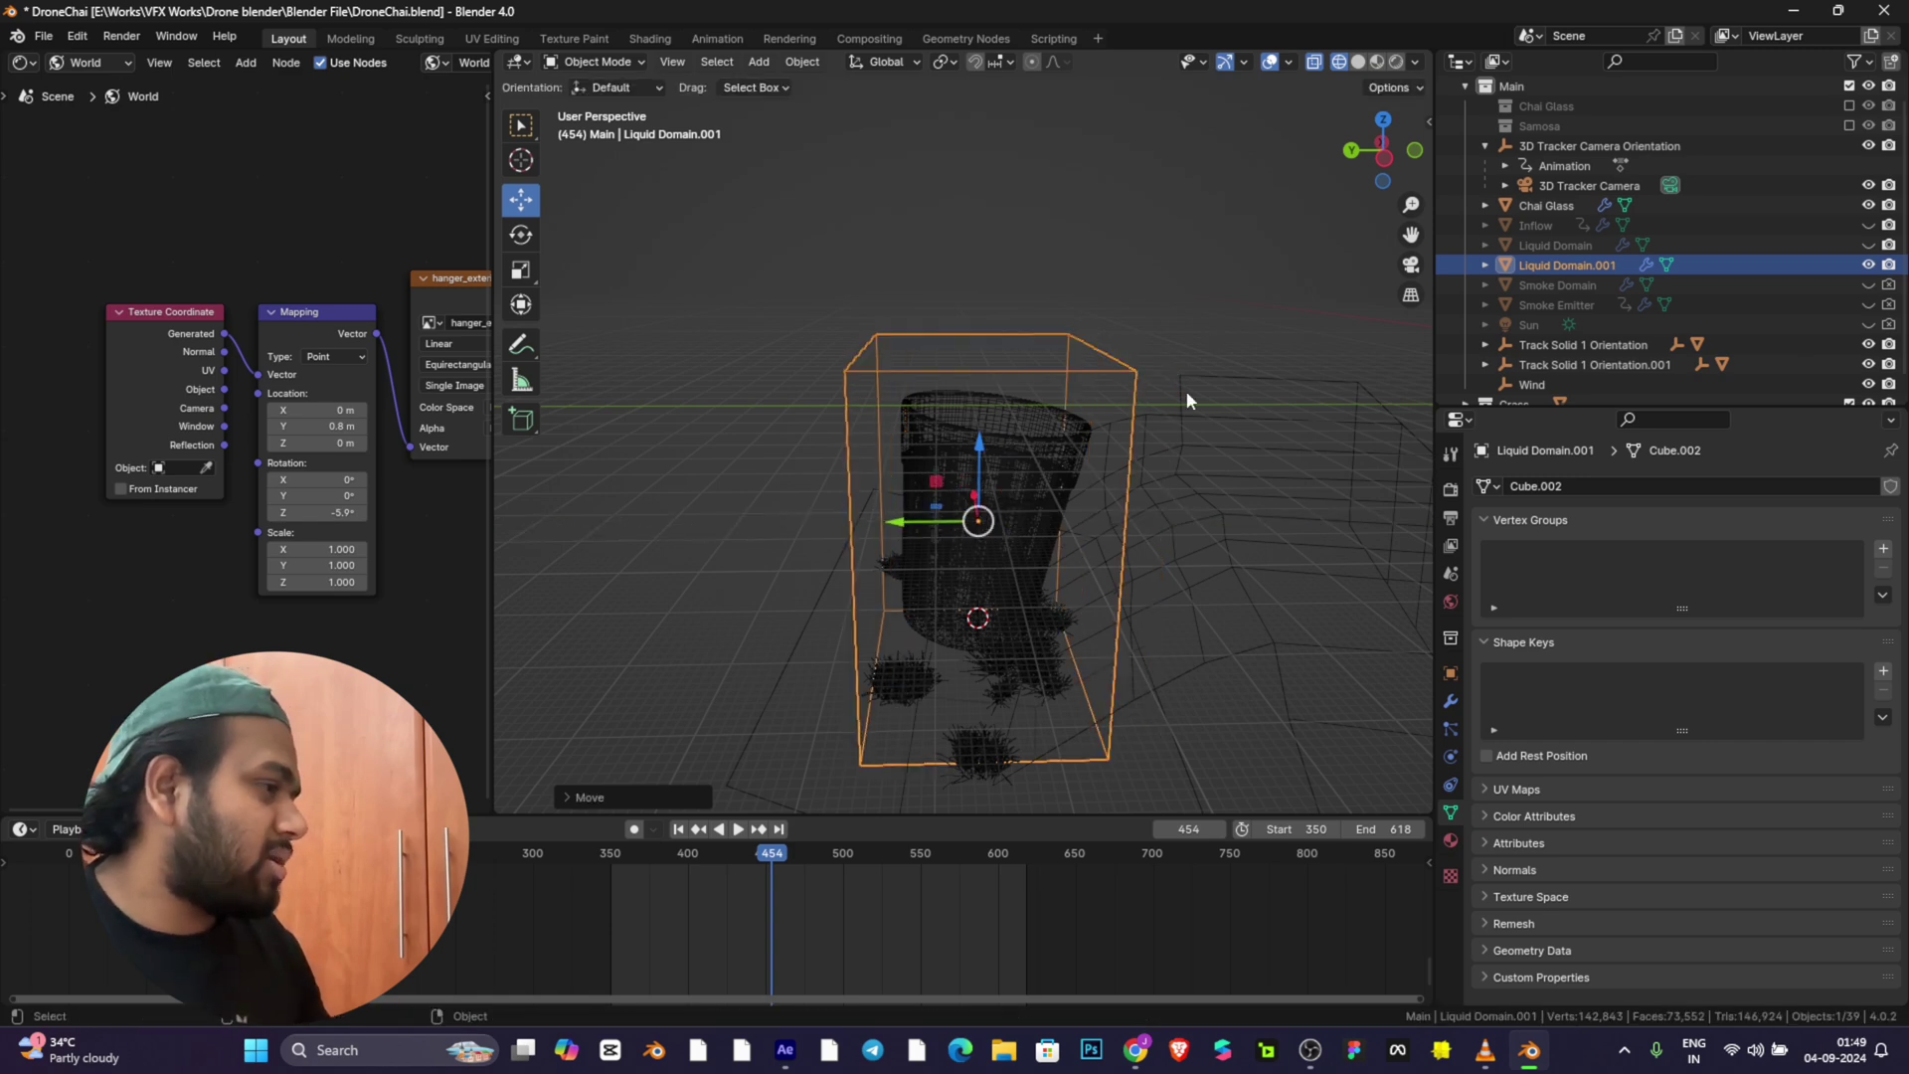
Step: Make the domain taller along Z and widen it about 1.195 times along Y
key("s")
key("z")
left_click(1017, 496)
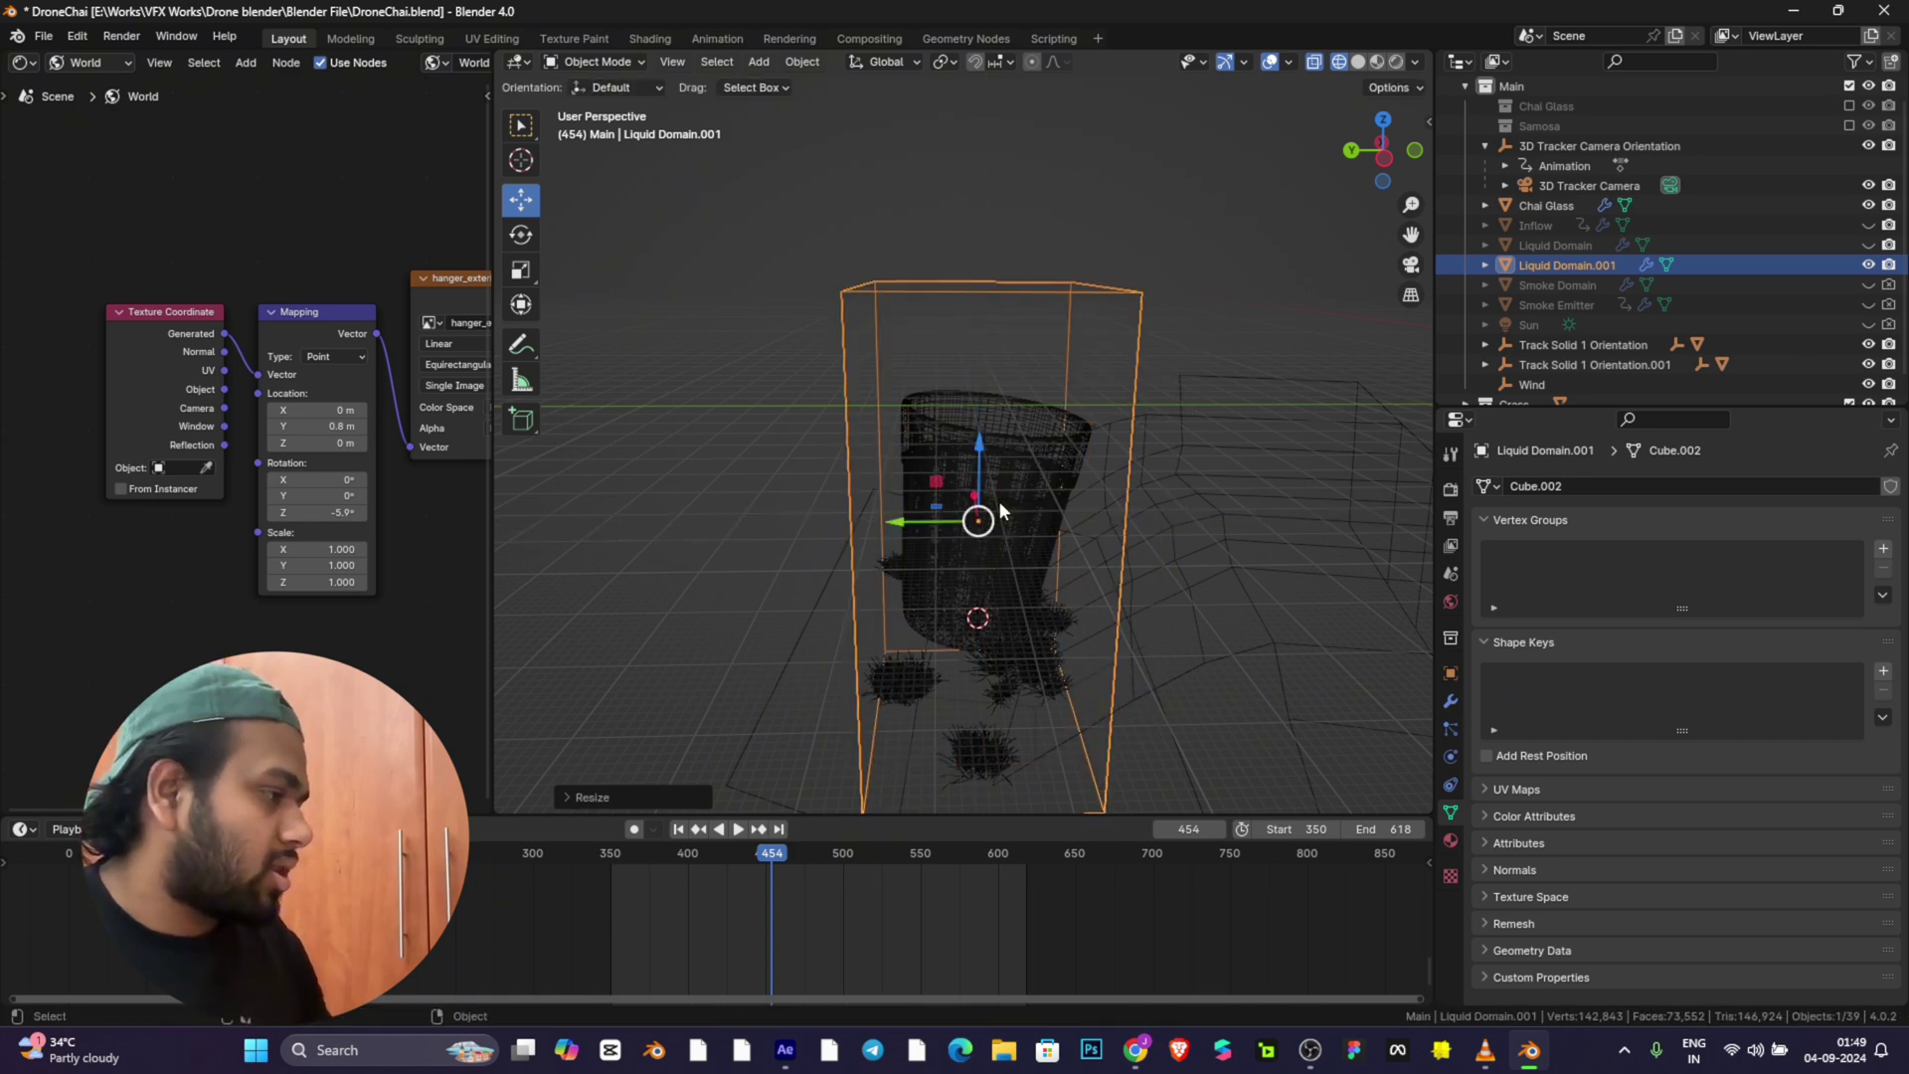
key("s")
key("y")
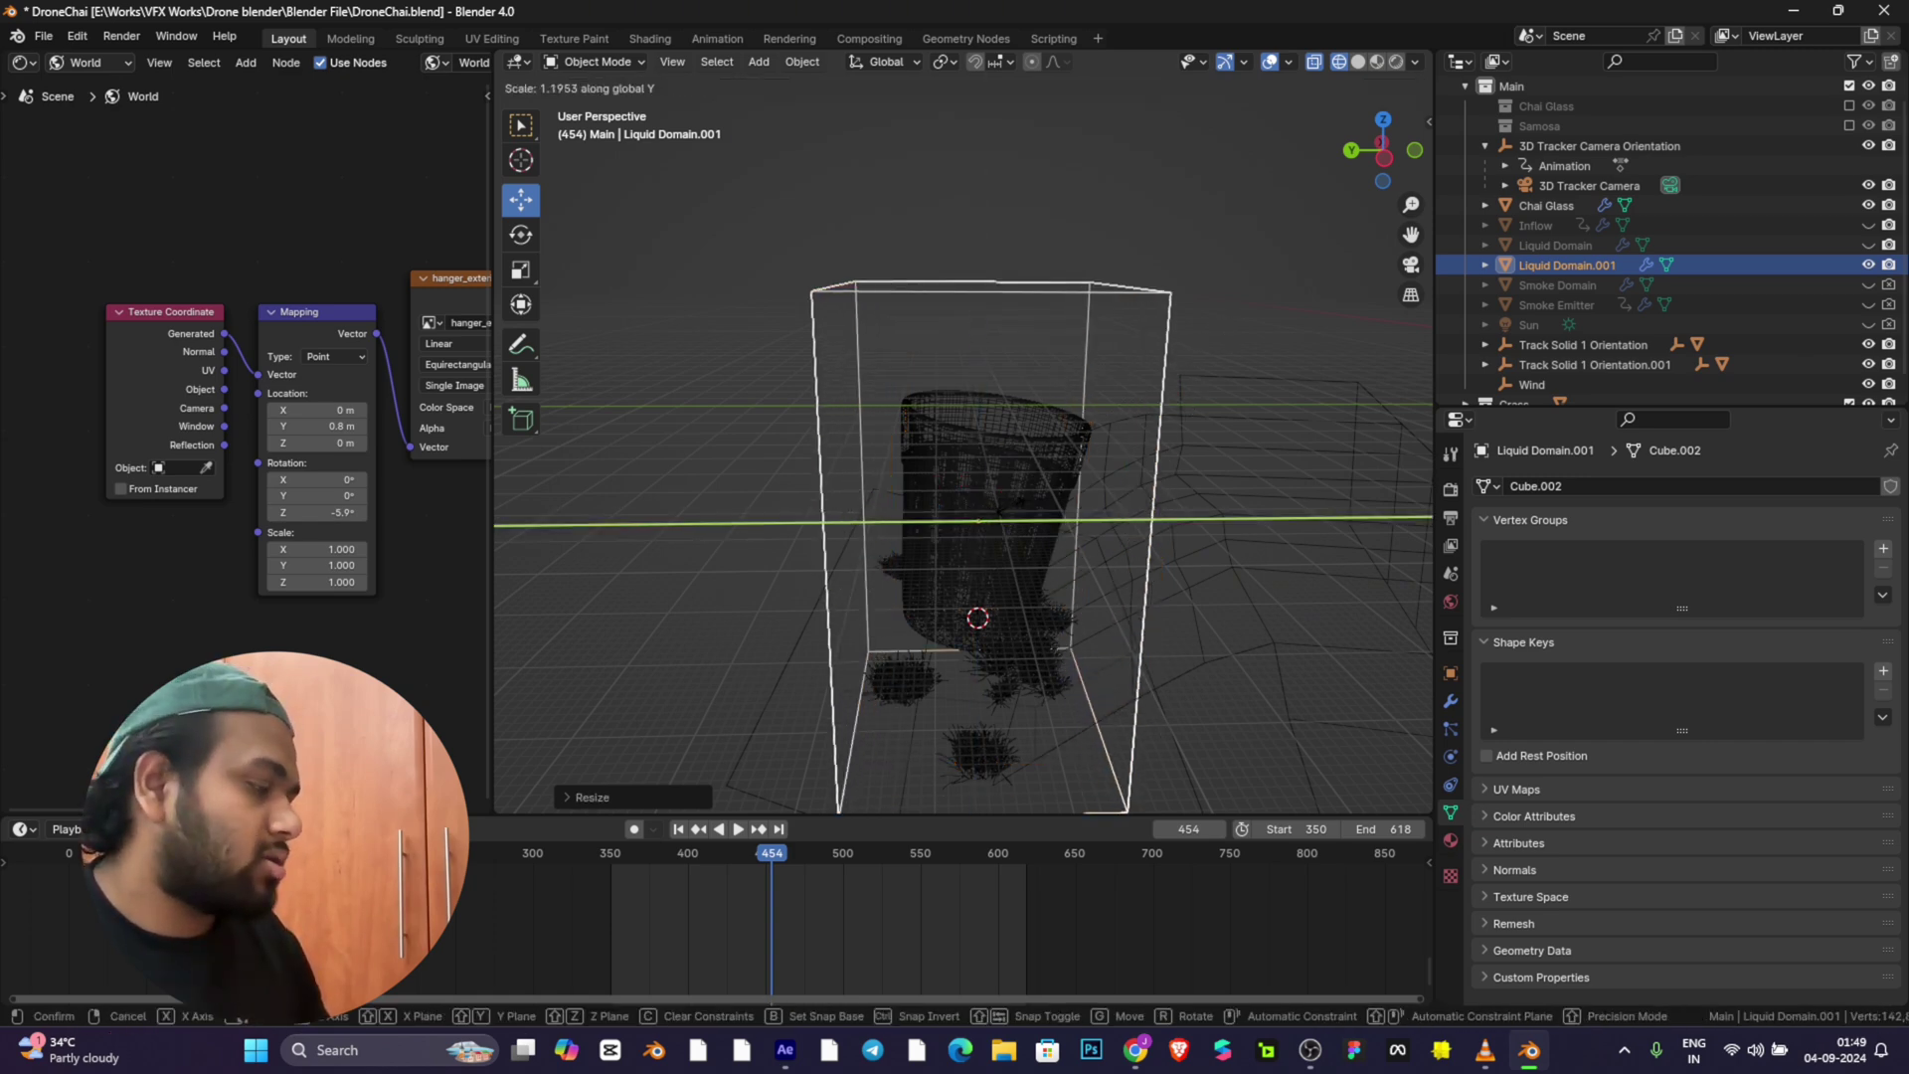
left_click(1007, 500)
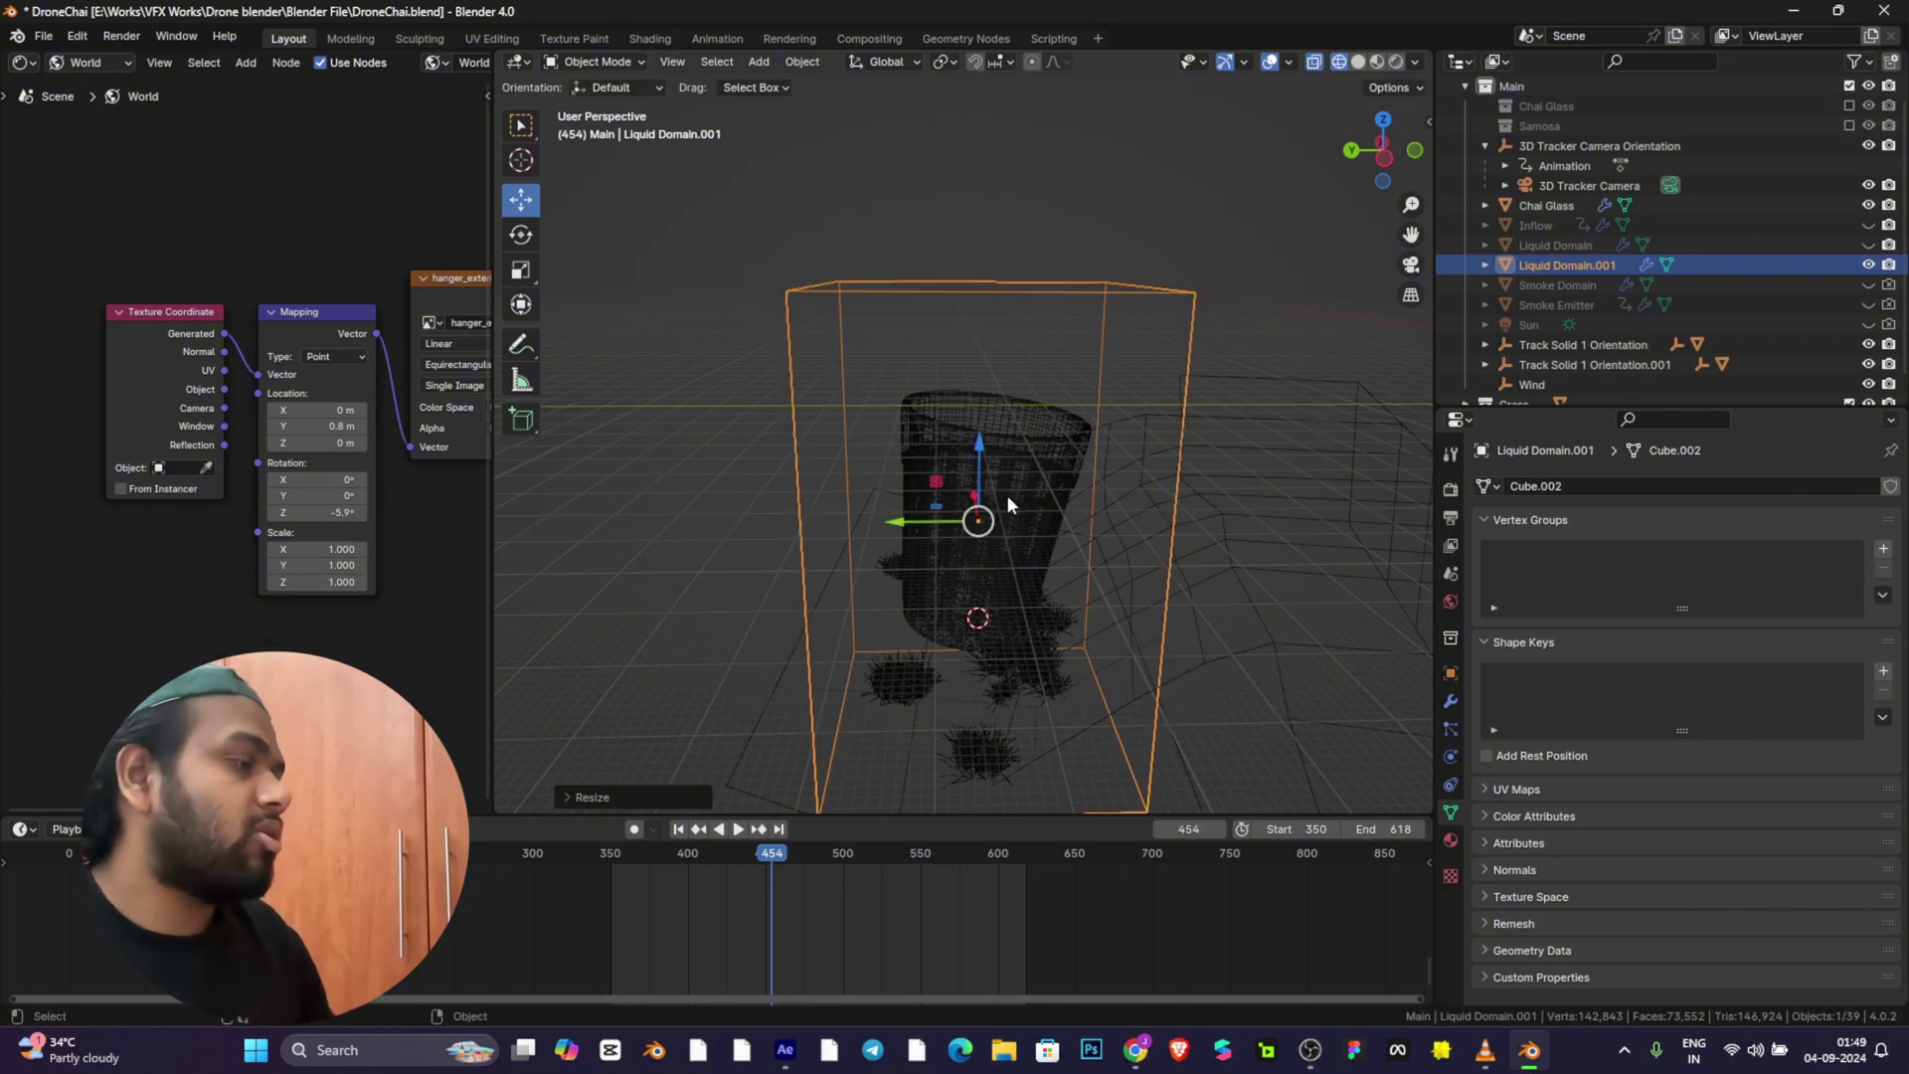
left_click_drag(1382, 149, 1328, 204)
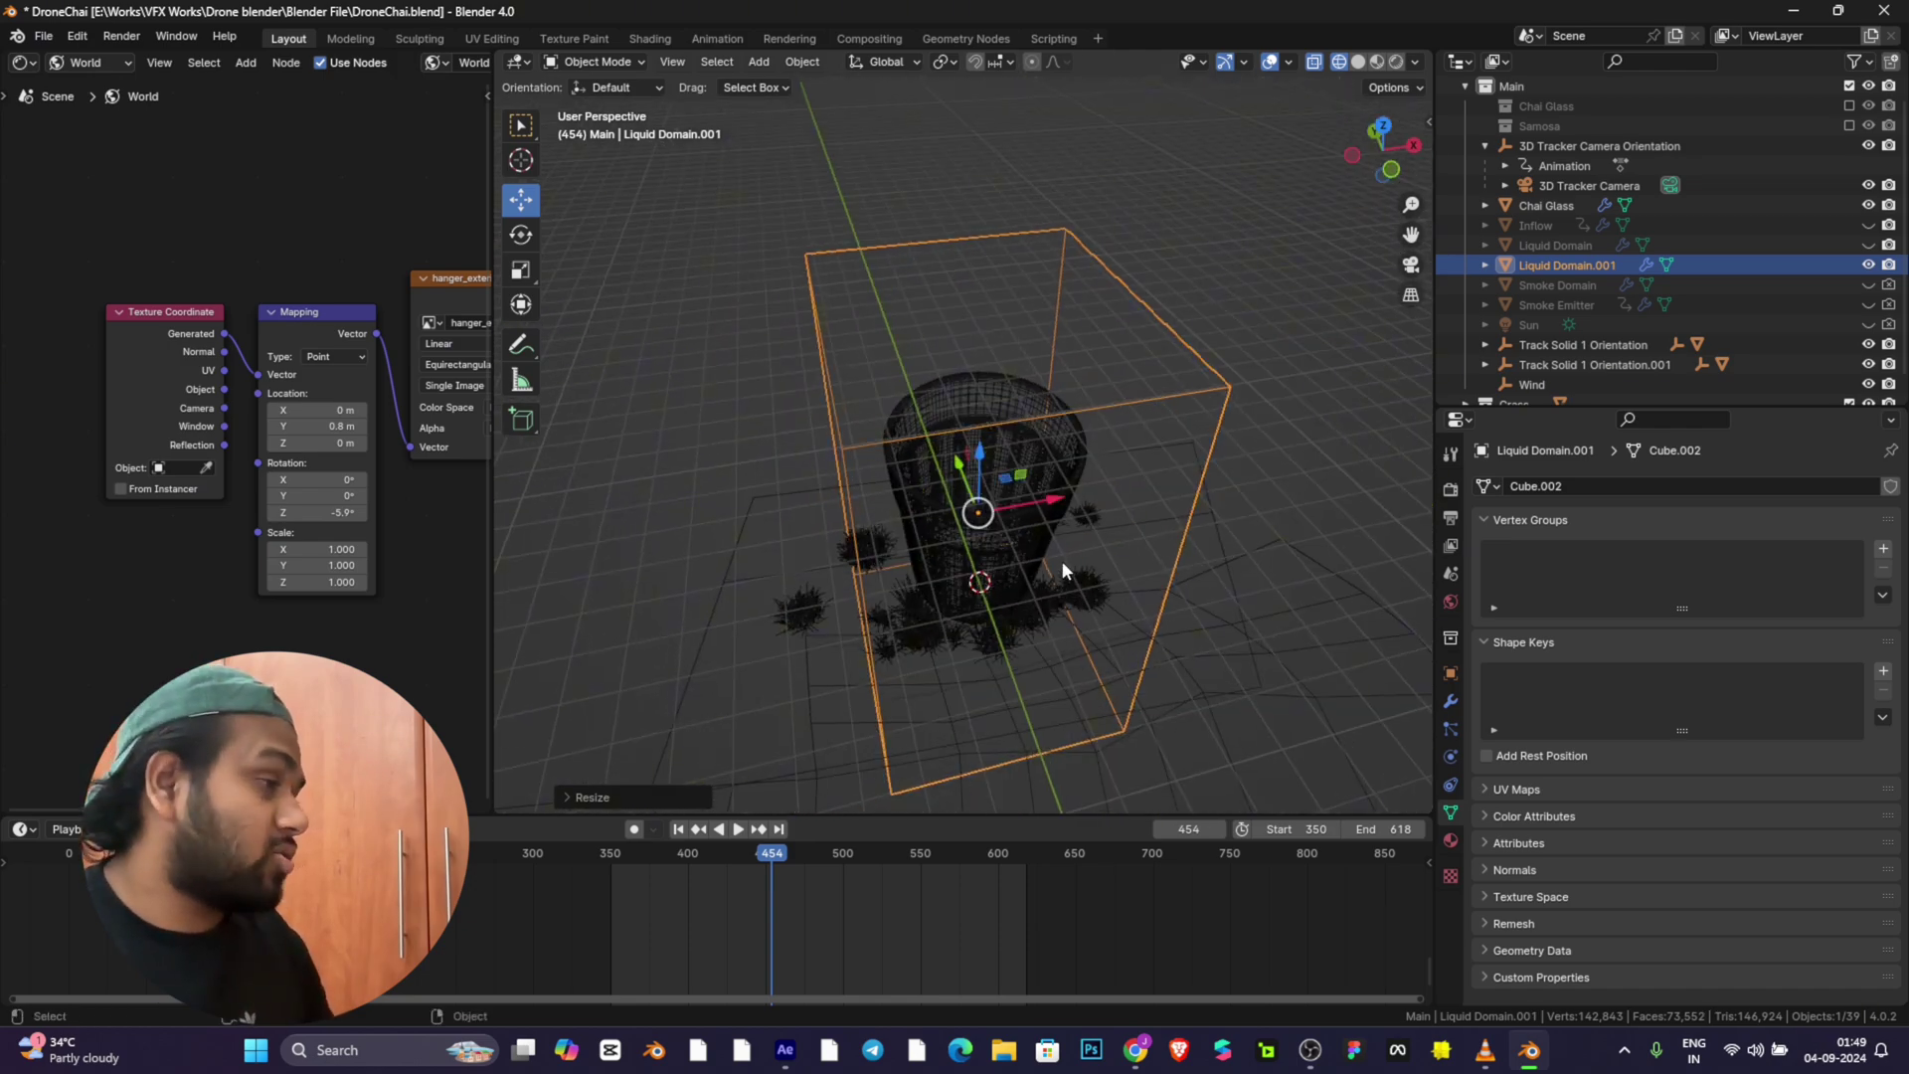
scroll(1104, 396, "up", 4)
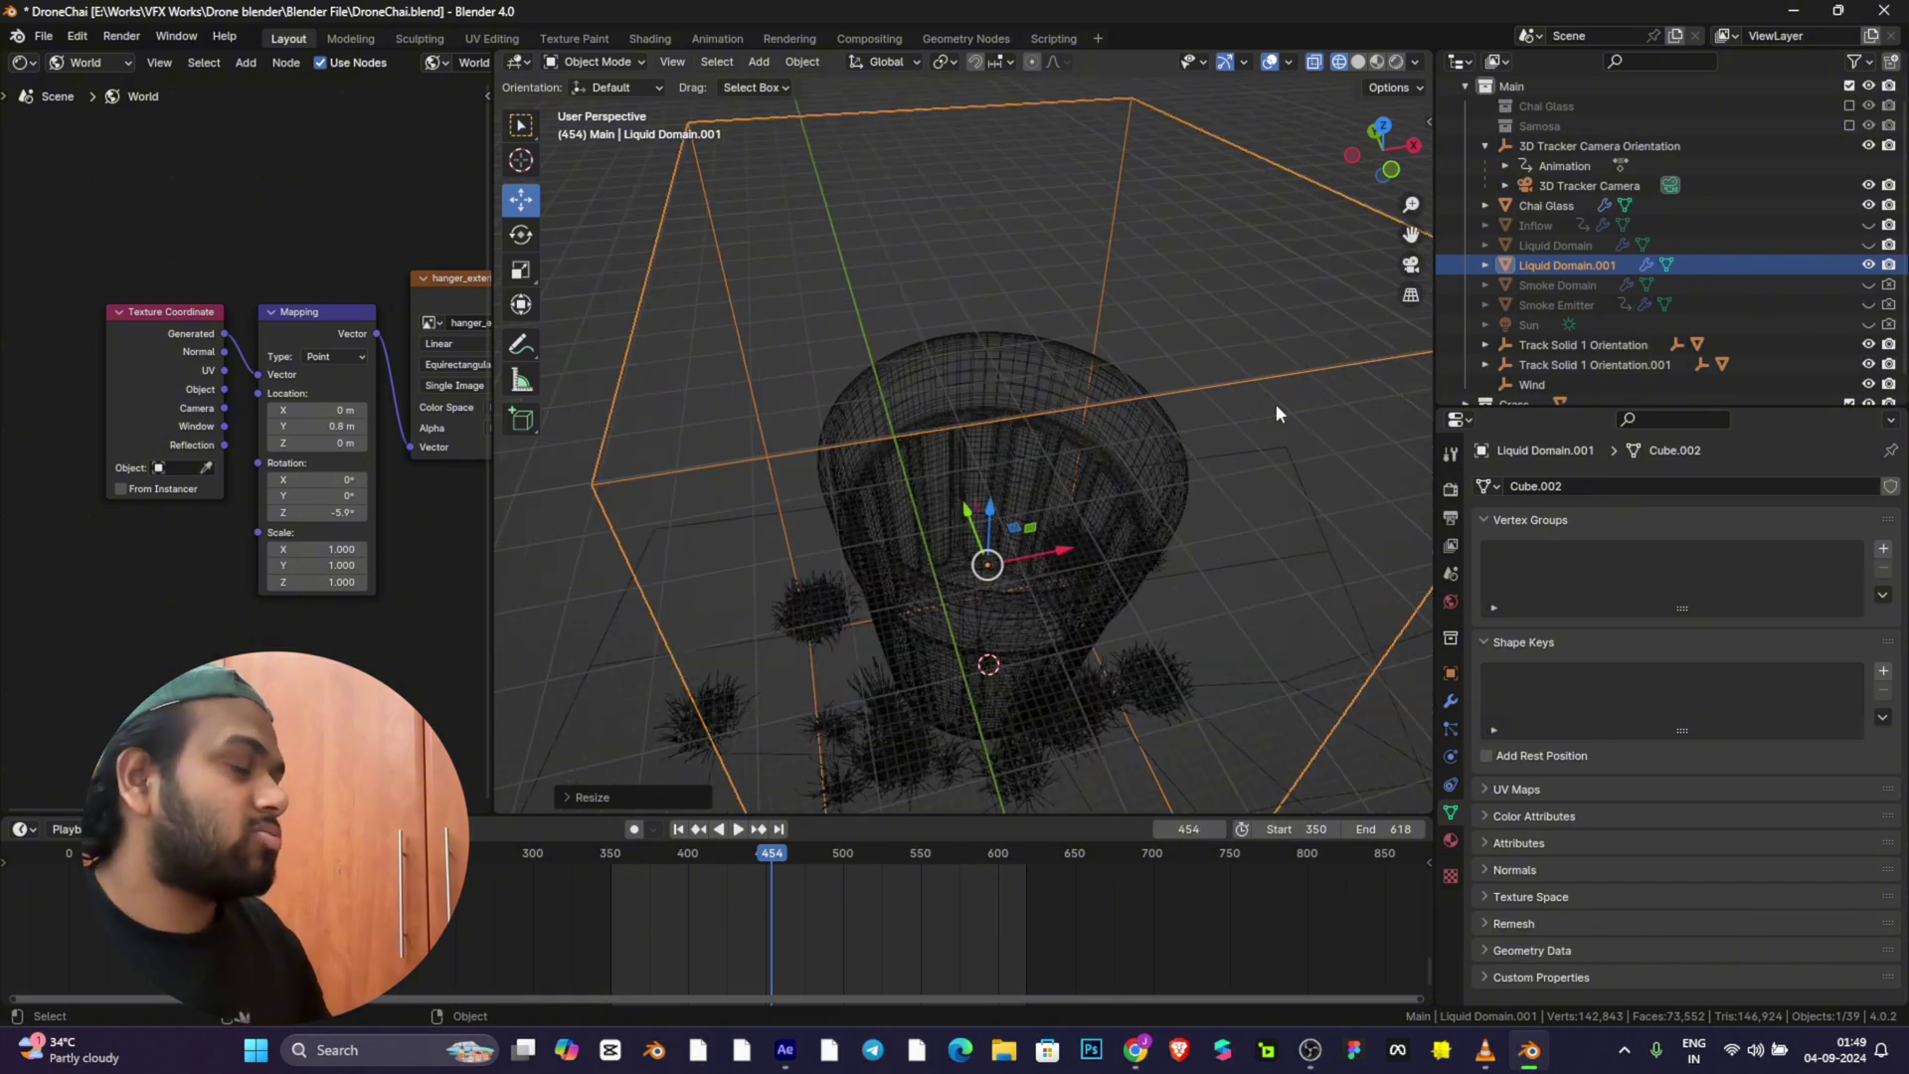
Step: Select the Chai Glass, open its Physics properties and remove the existing Fluid setup
left_click(1165, 443)
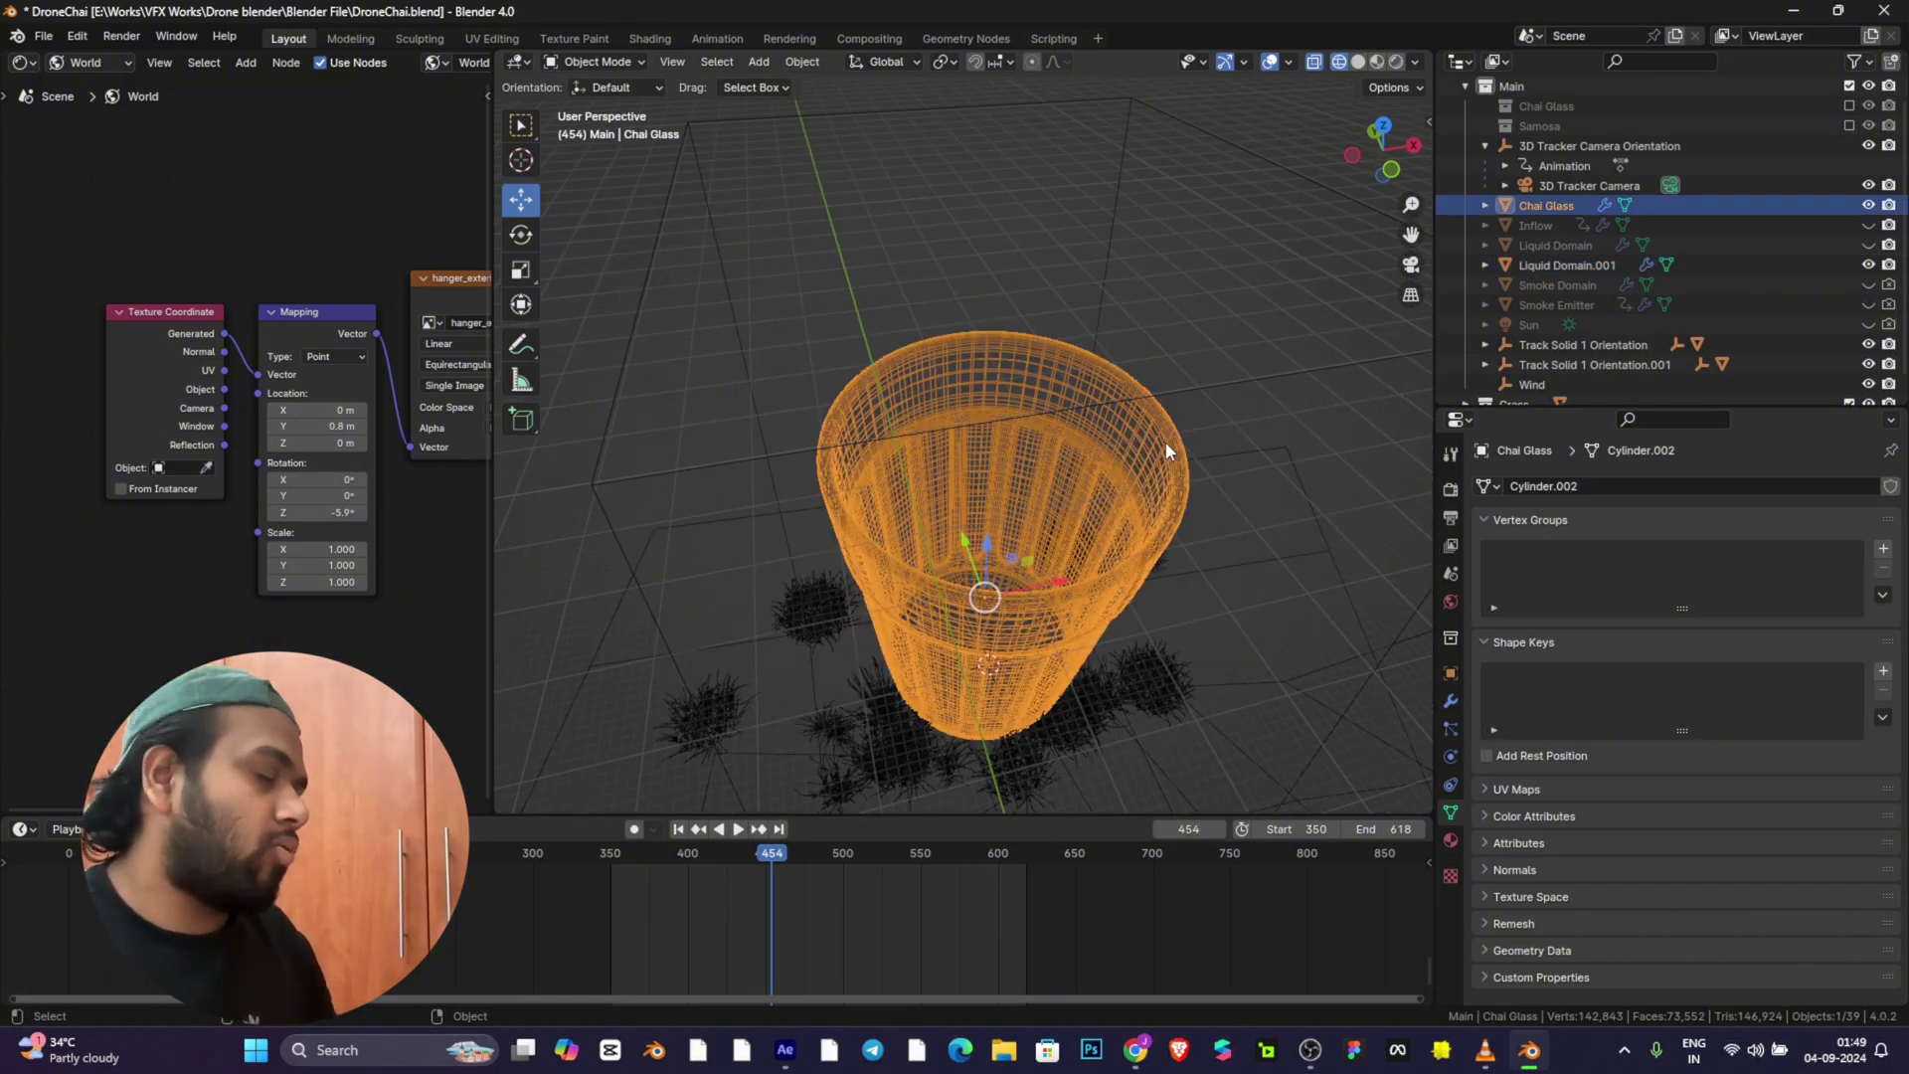
left_click(1451, 727)
left_click(1451, 758)
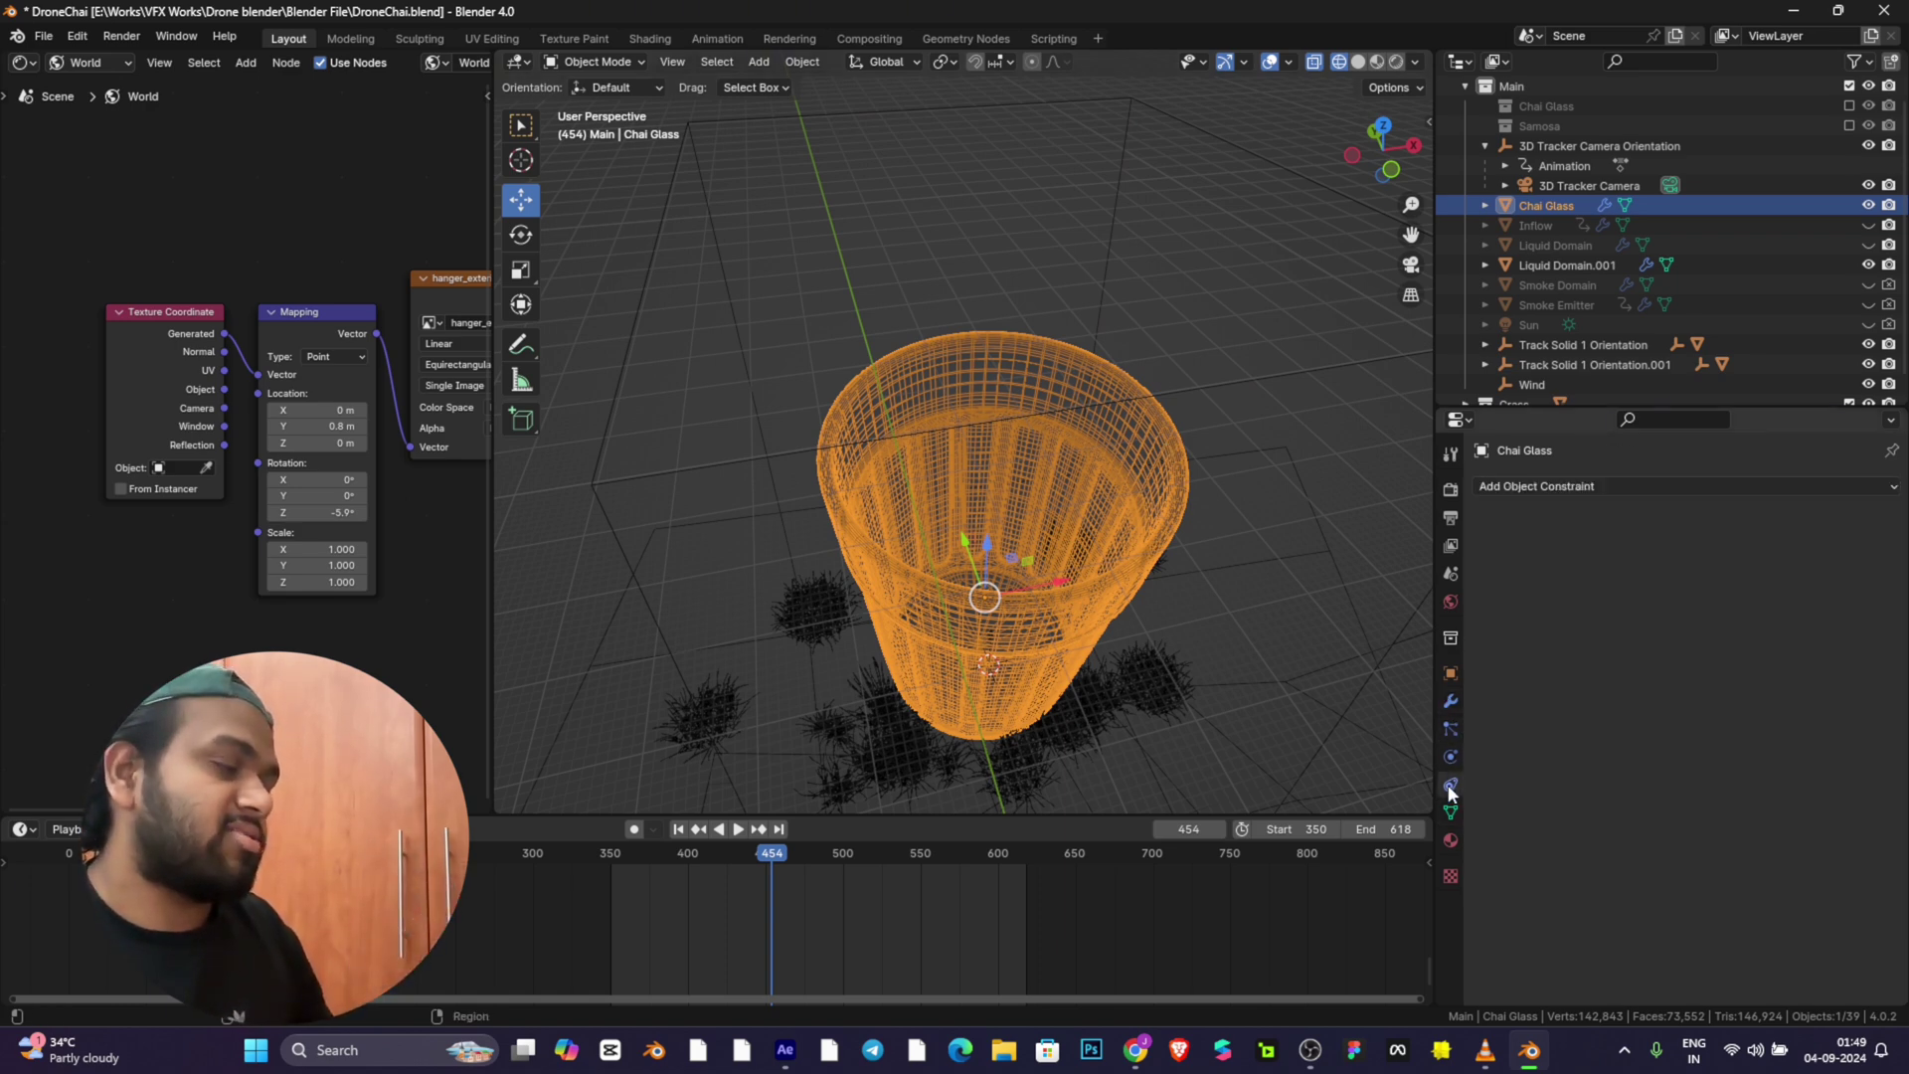
left_click(1451, 785)
left_click(1451, 758)
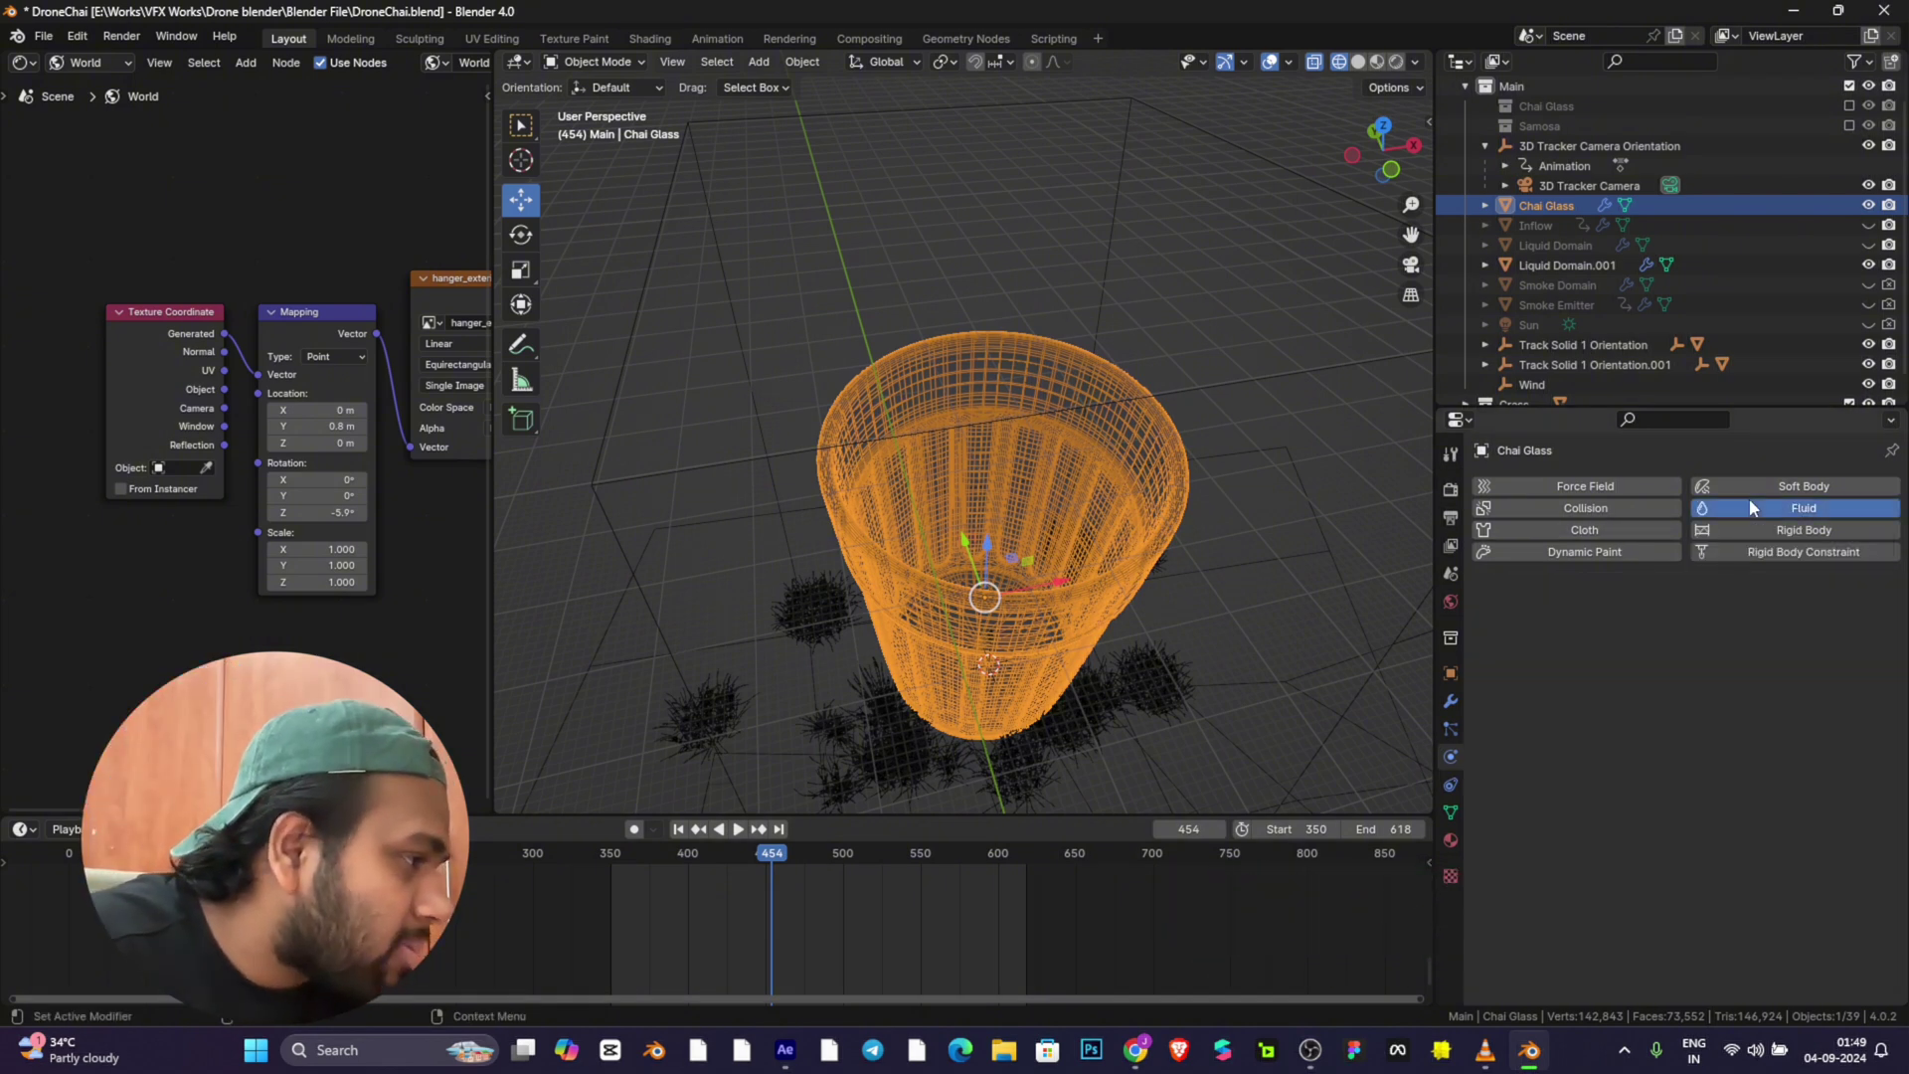
left_click(1758, 615)
left_click(1718, 628)
left_click(1715, 617)
left_click(1702, 508)
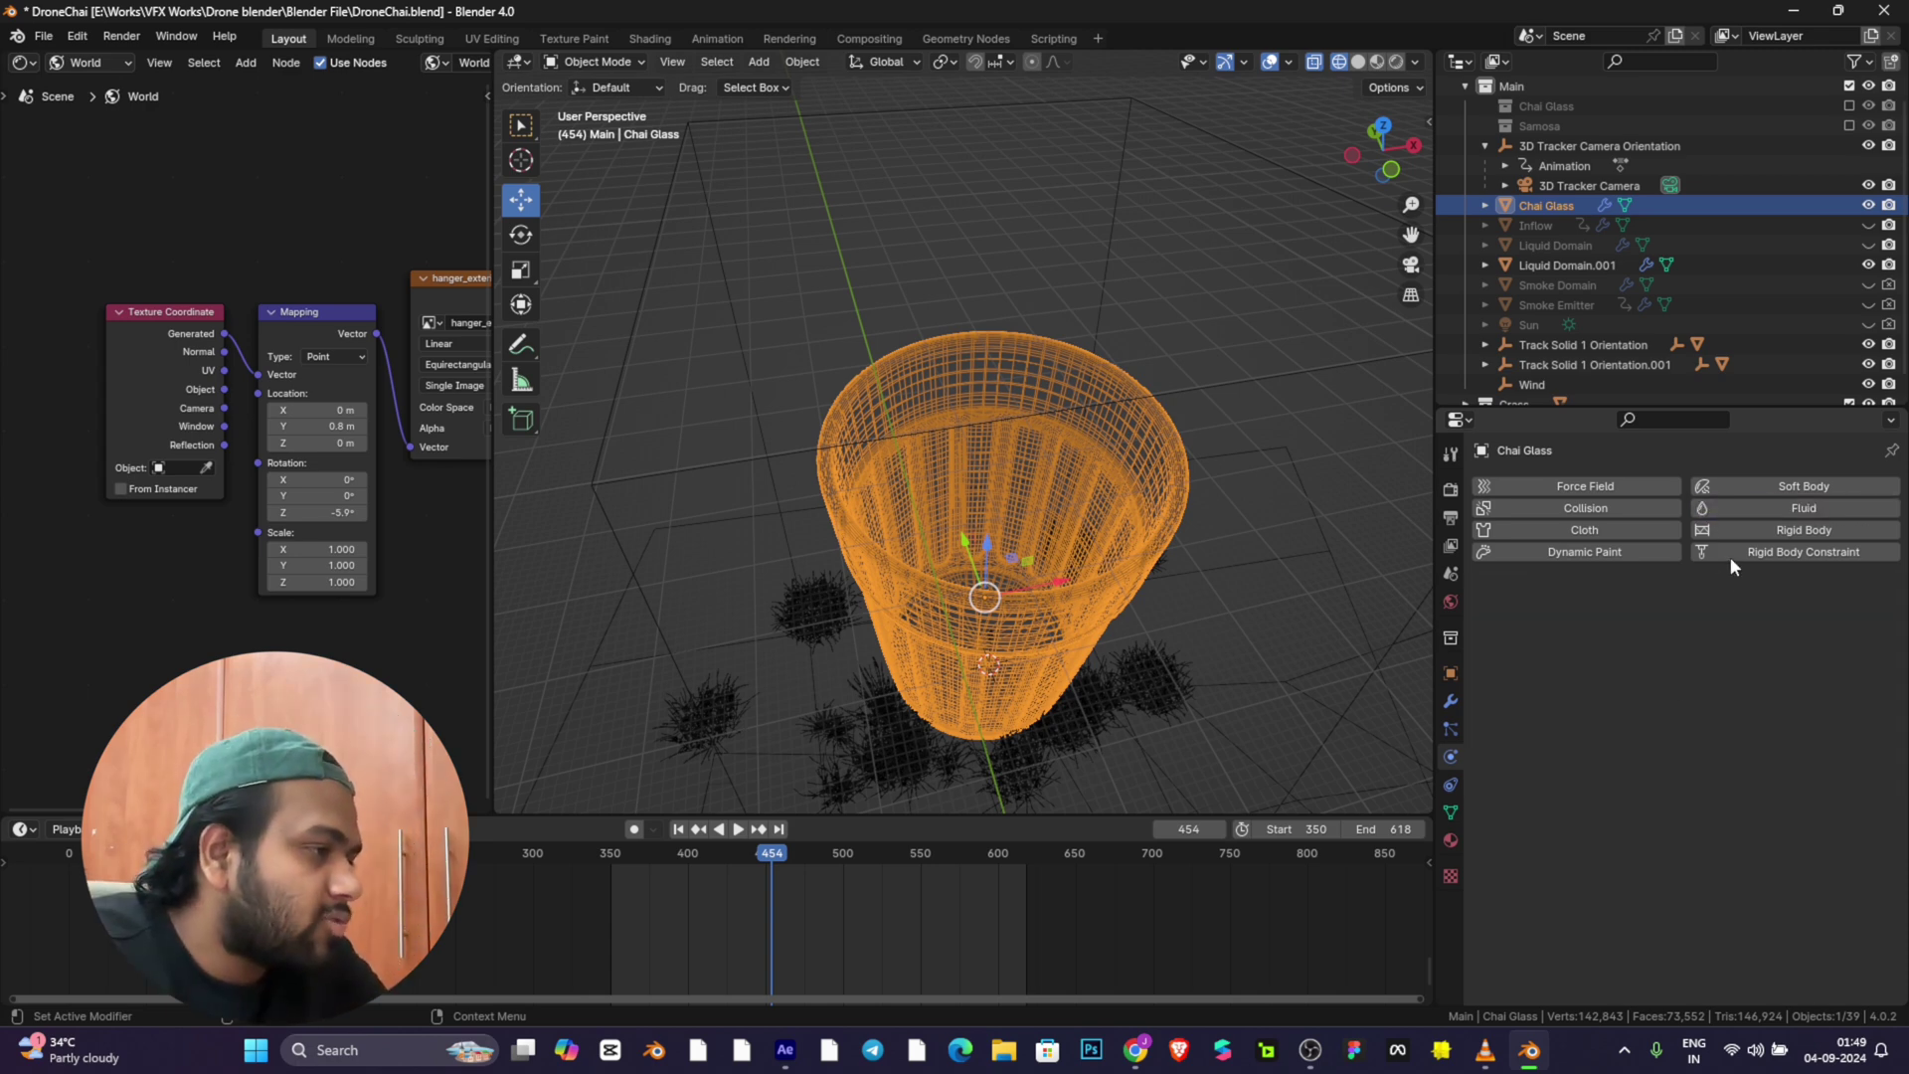
Step: Re-add Fluid as an Effector of type Collision with Is Planar enabled
left_click(1727, 505)
left_click(1704, 617)
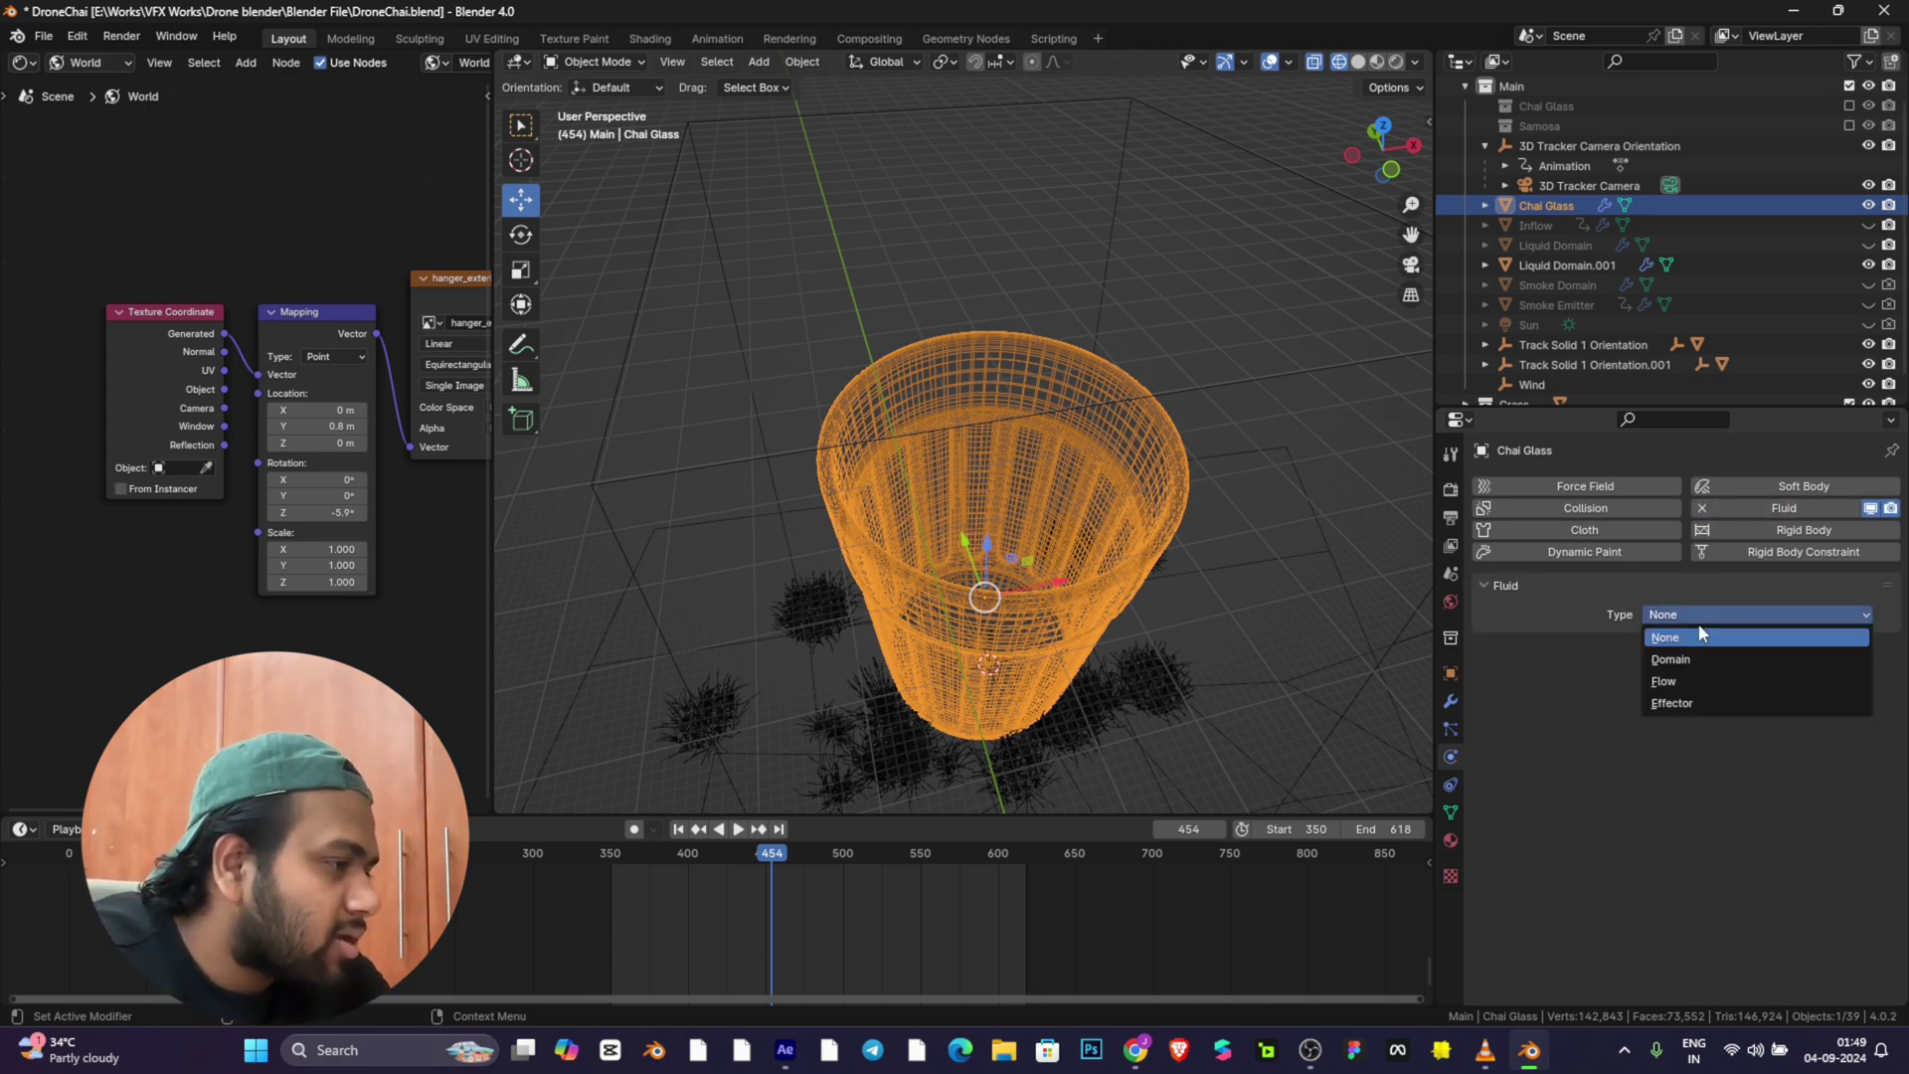
left_click(1692, 700)
left_click(1731, 674)
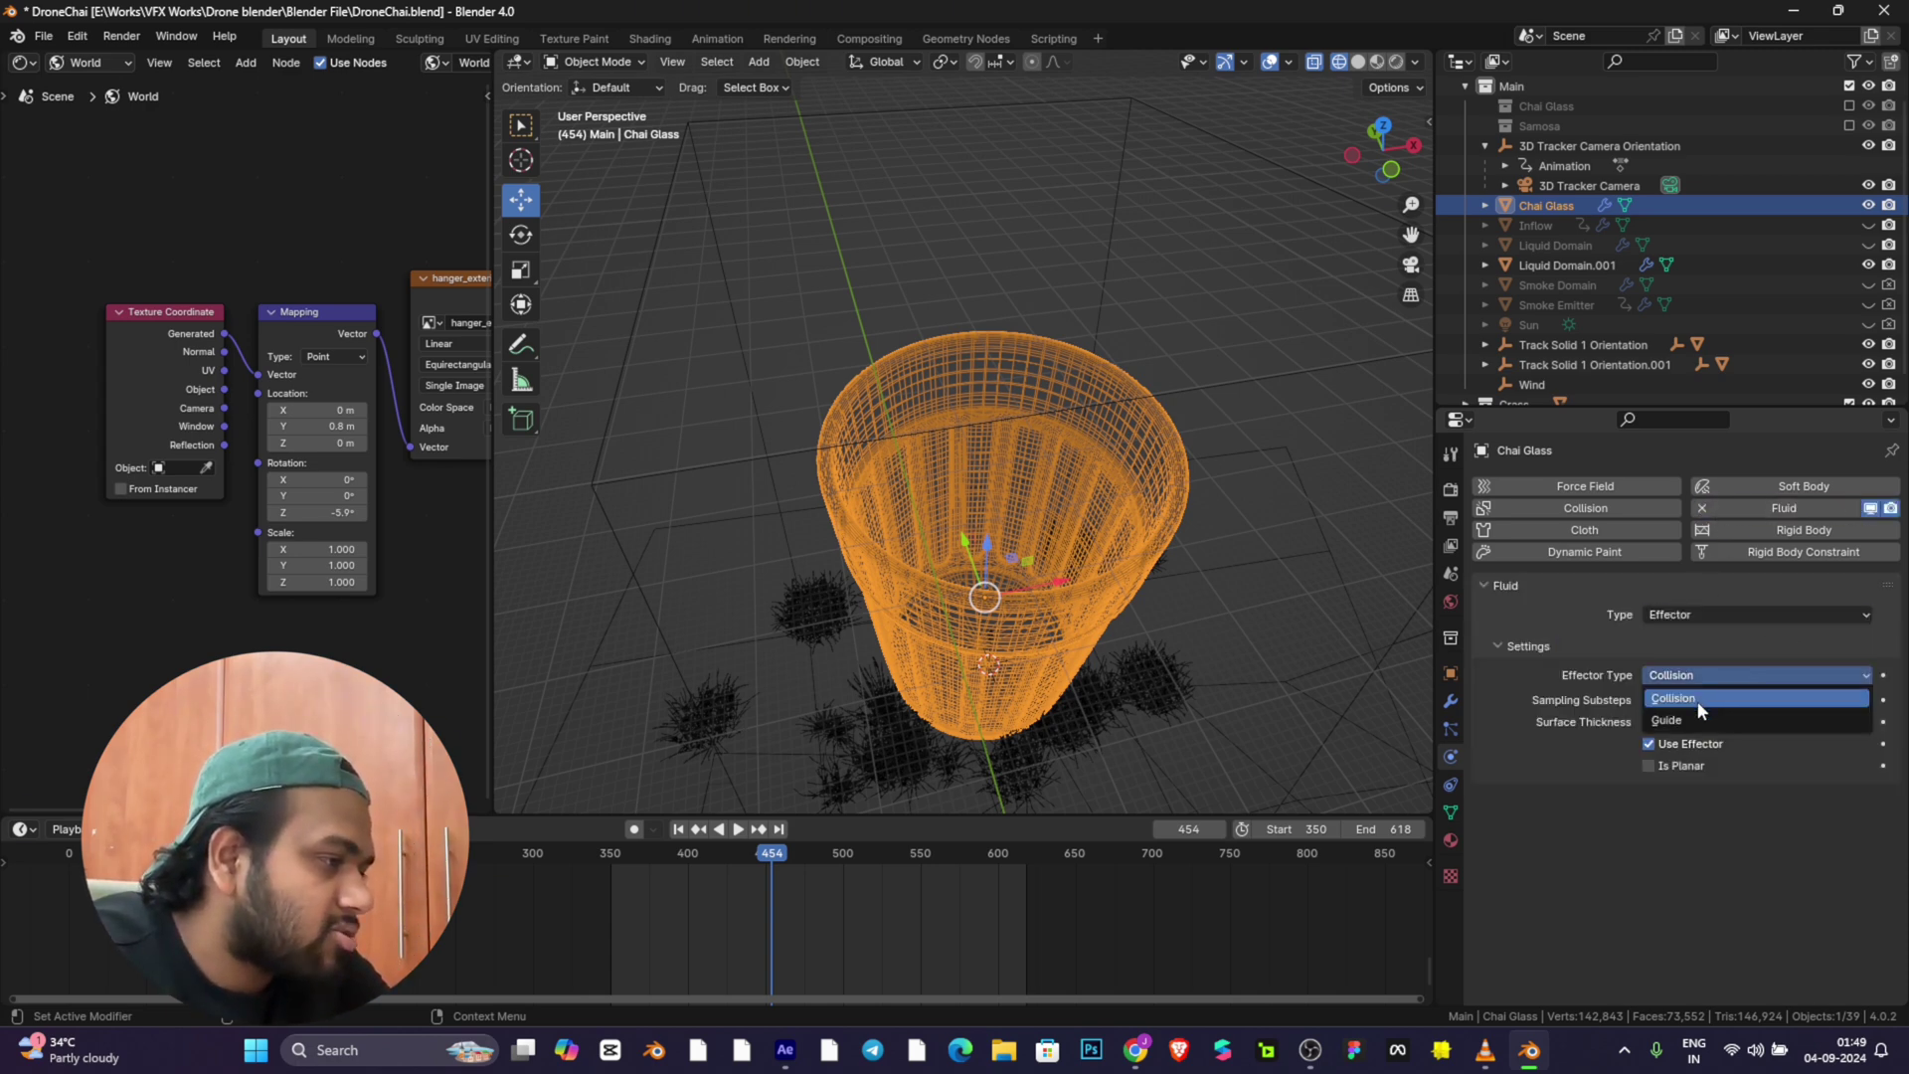
left_click(1697, 699)
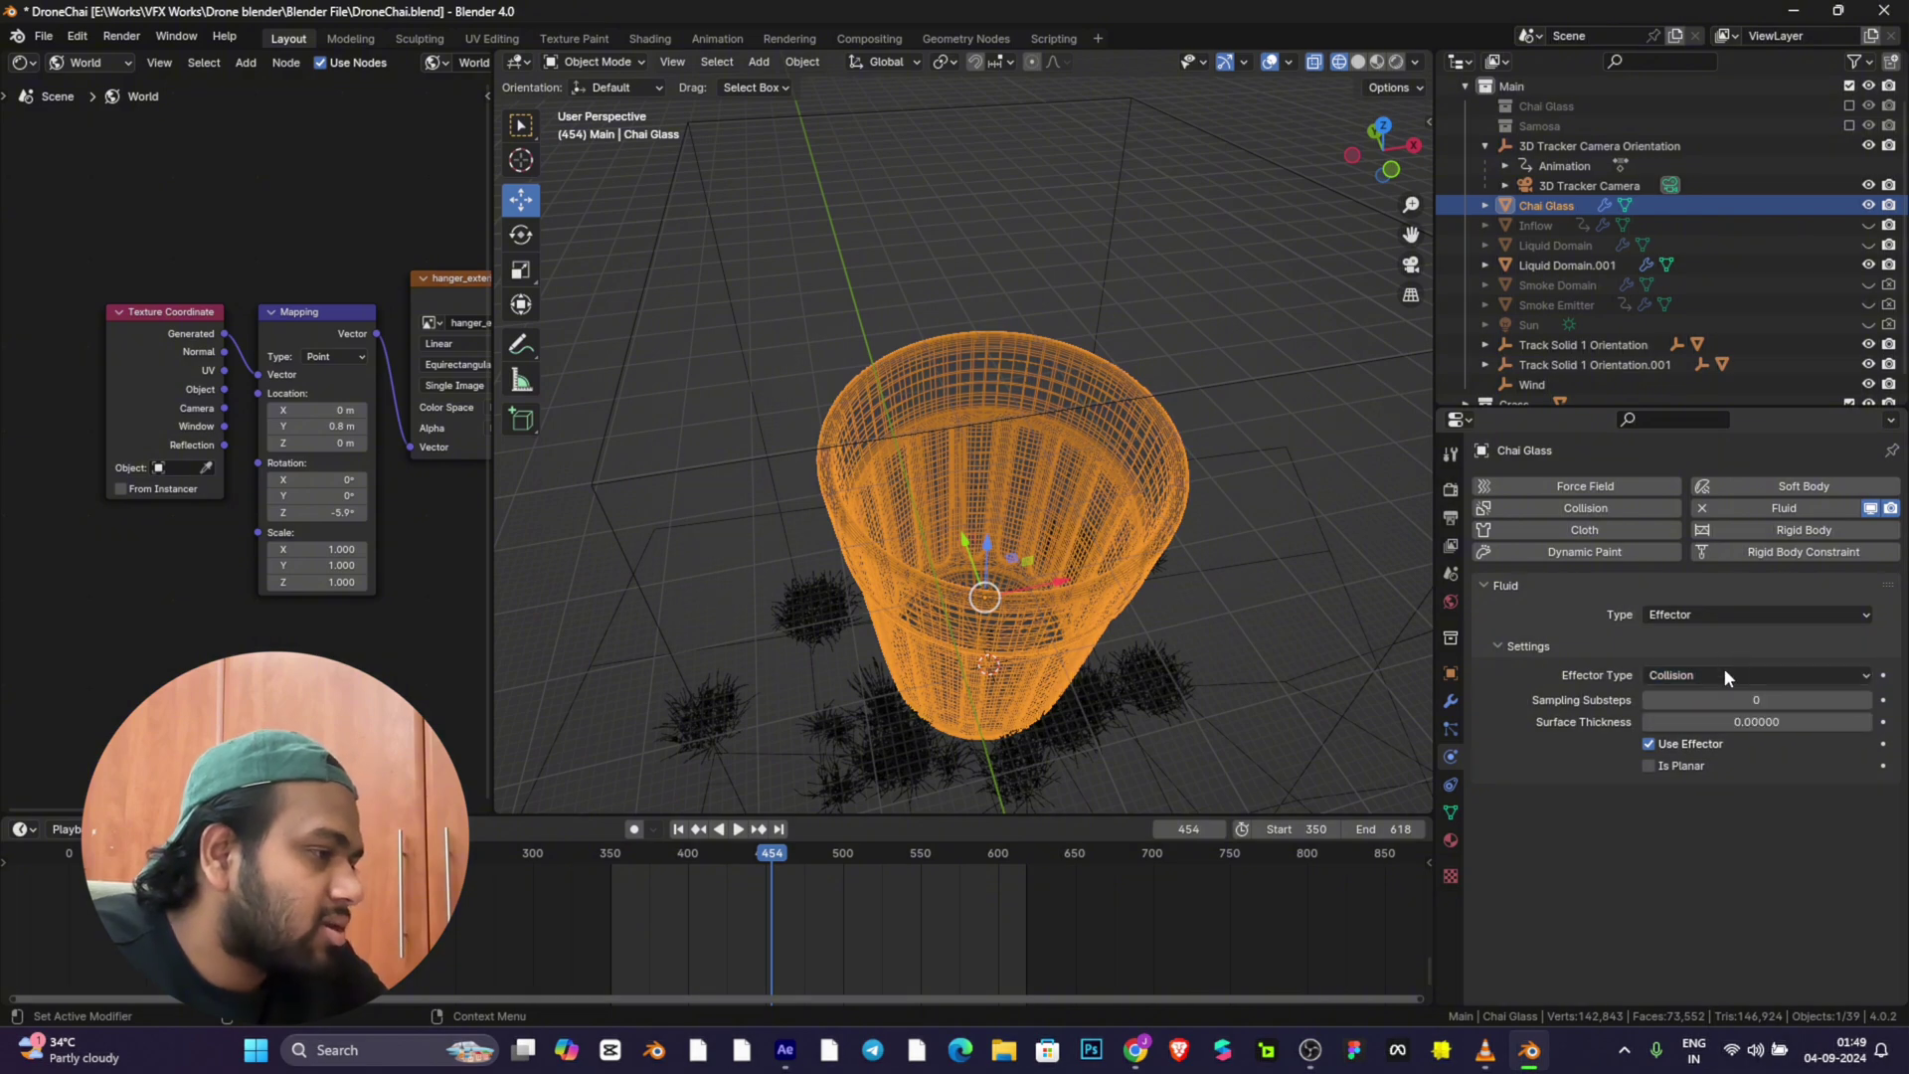
left_click(1649, 766)
Step: Orbit to a near-front view of the glass and return the timeline to frame 350
scroll(1343, 348, "down", 4)
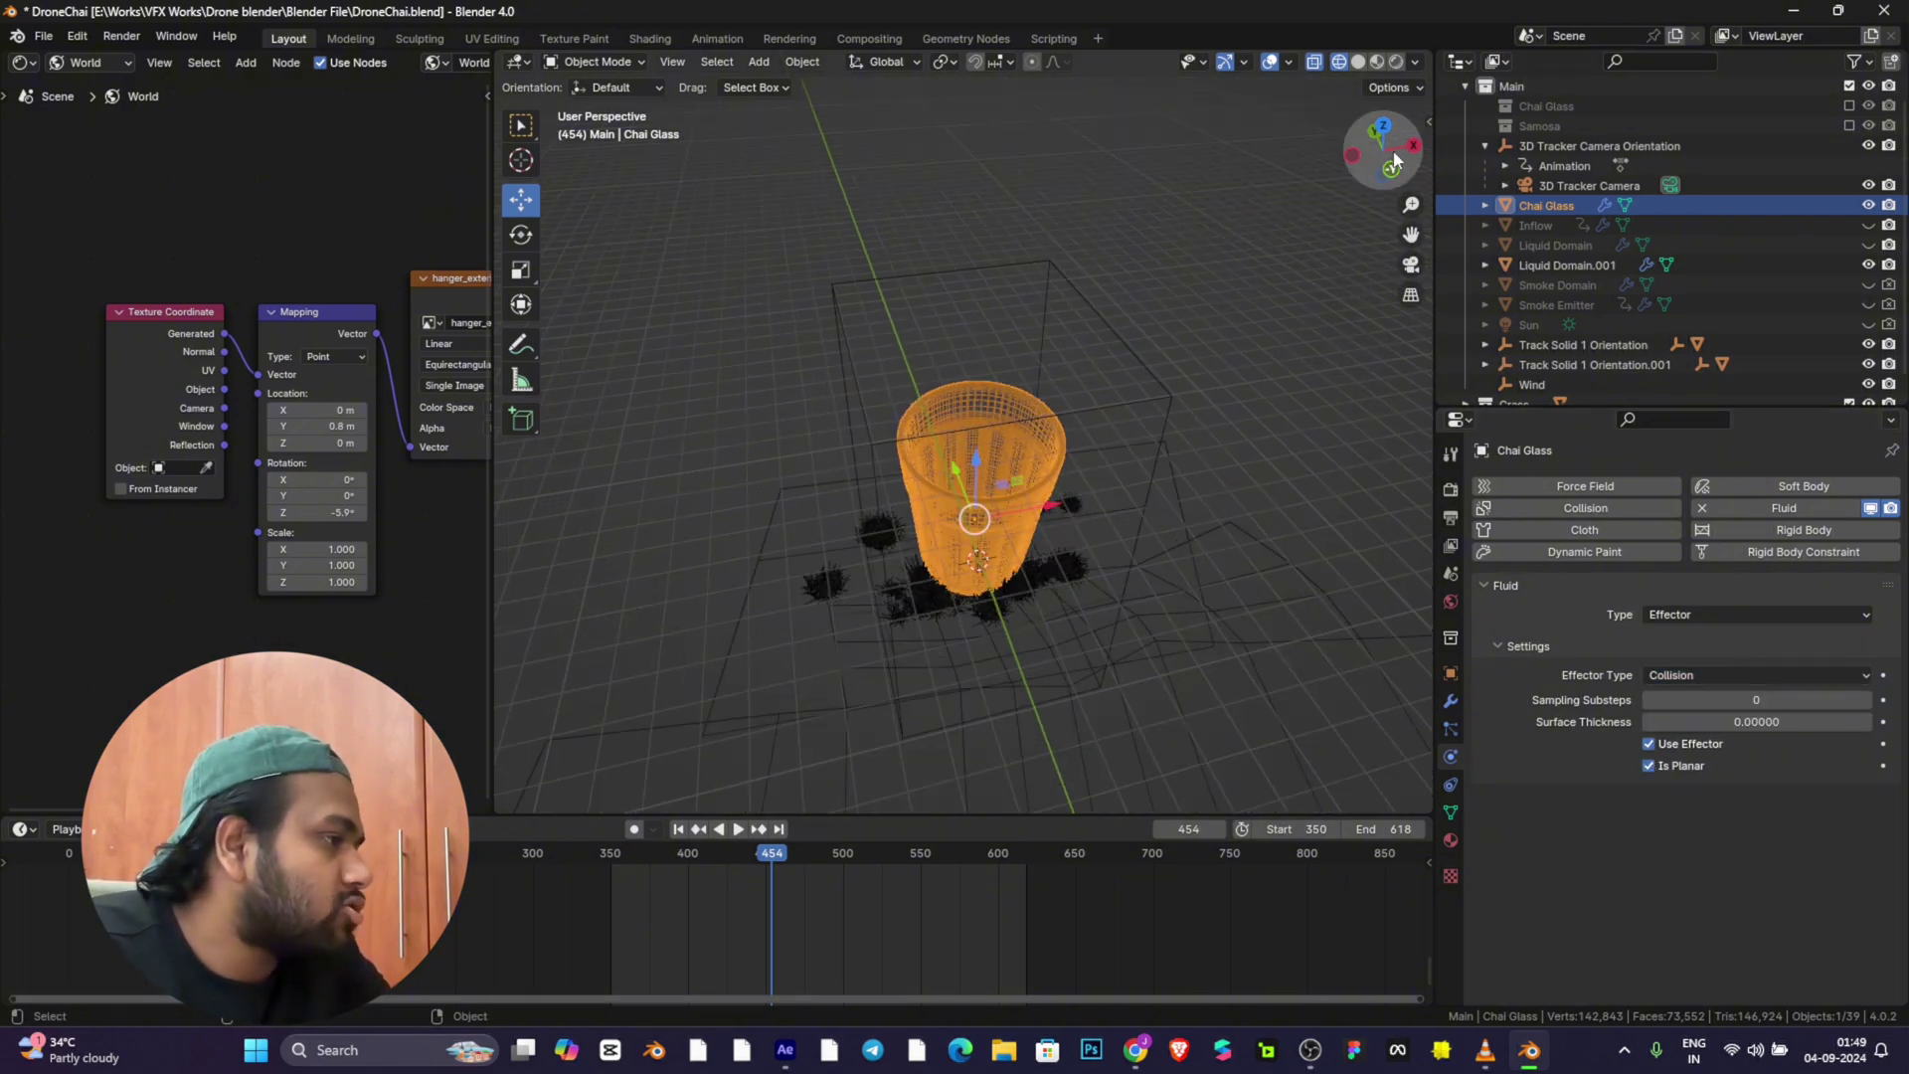
left_click_drag(1396, 159, 1378, 174)
left_click(611, 851)
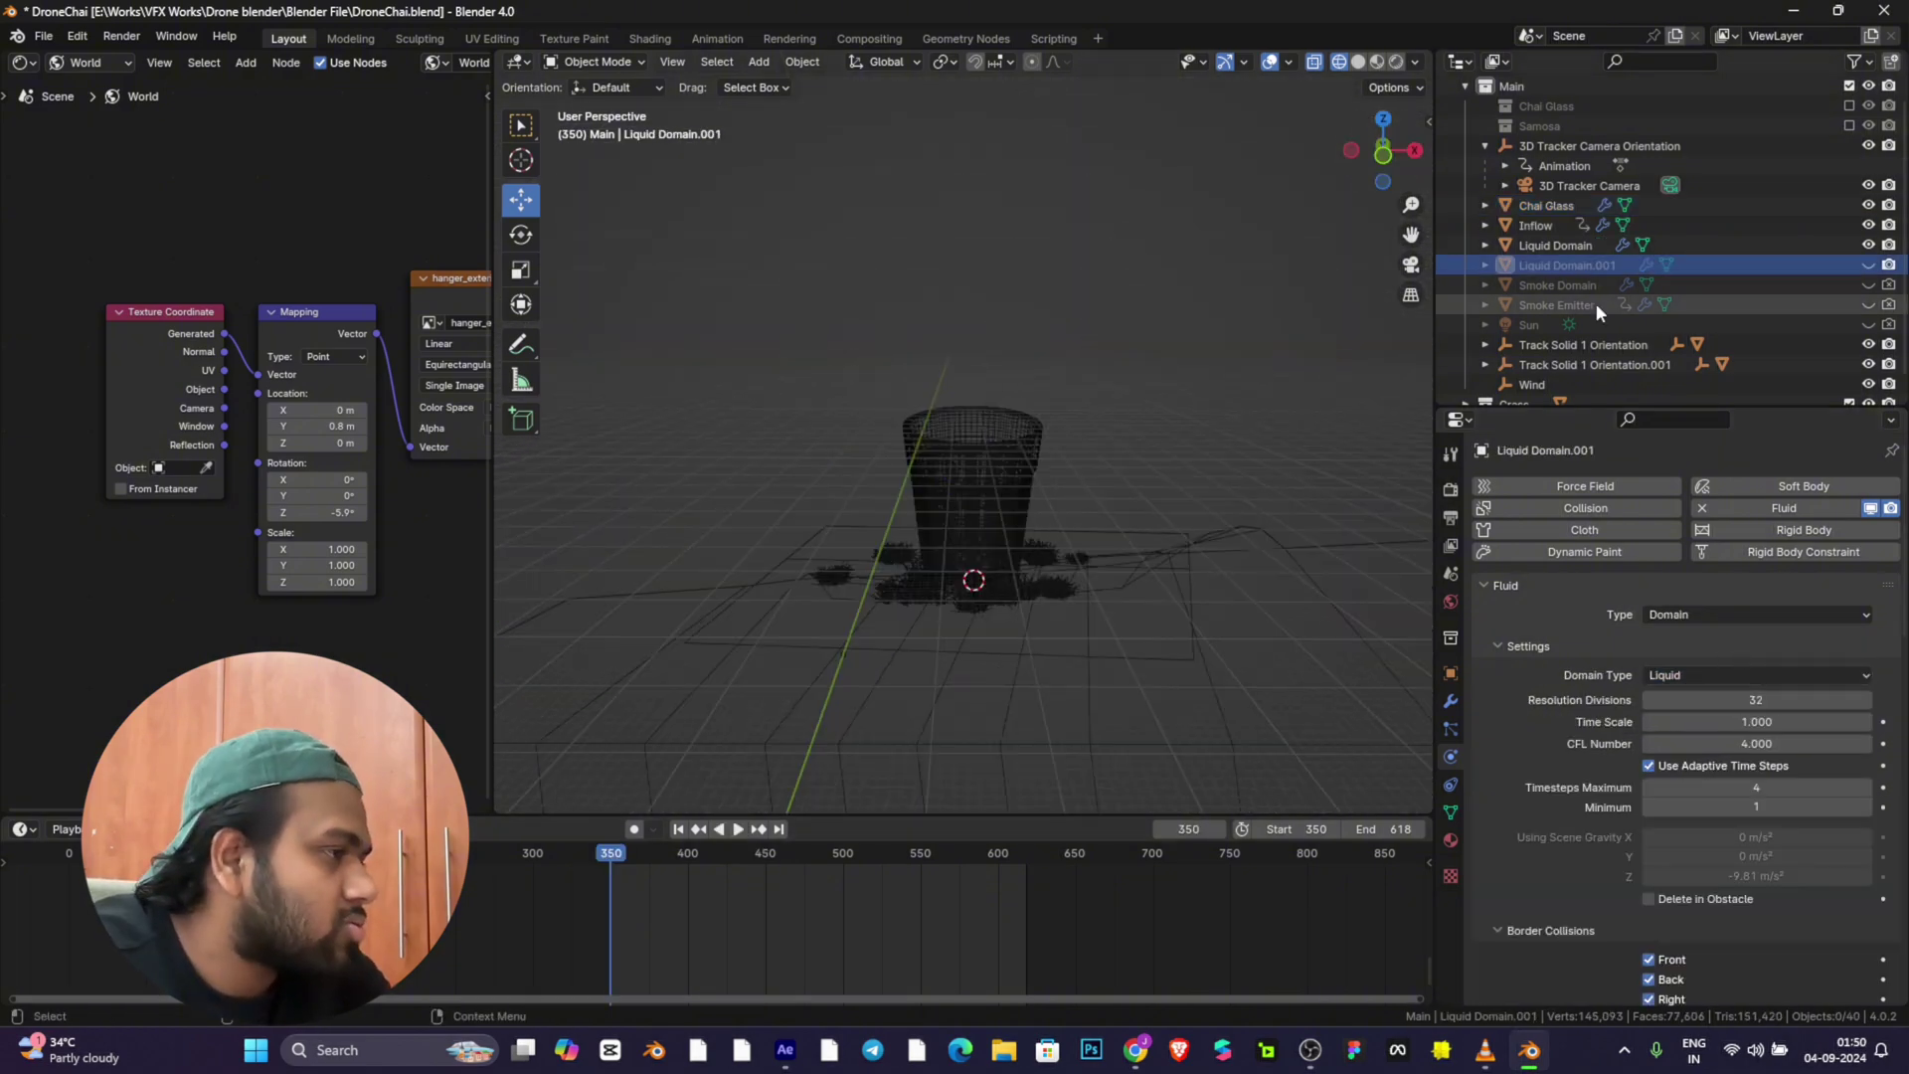
Step: Hide the Inflow object from the viewport, then select the small Liquid Domain sphere
left_click(1537, 226)
scroll(1080, 354, "down", 3)
scroll(1080, 354, "up", 3)
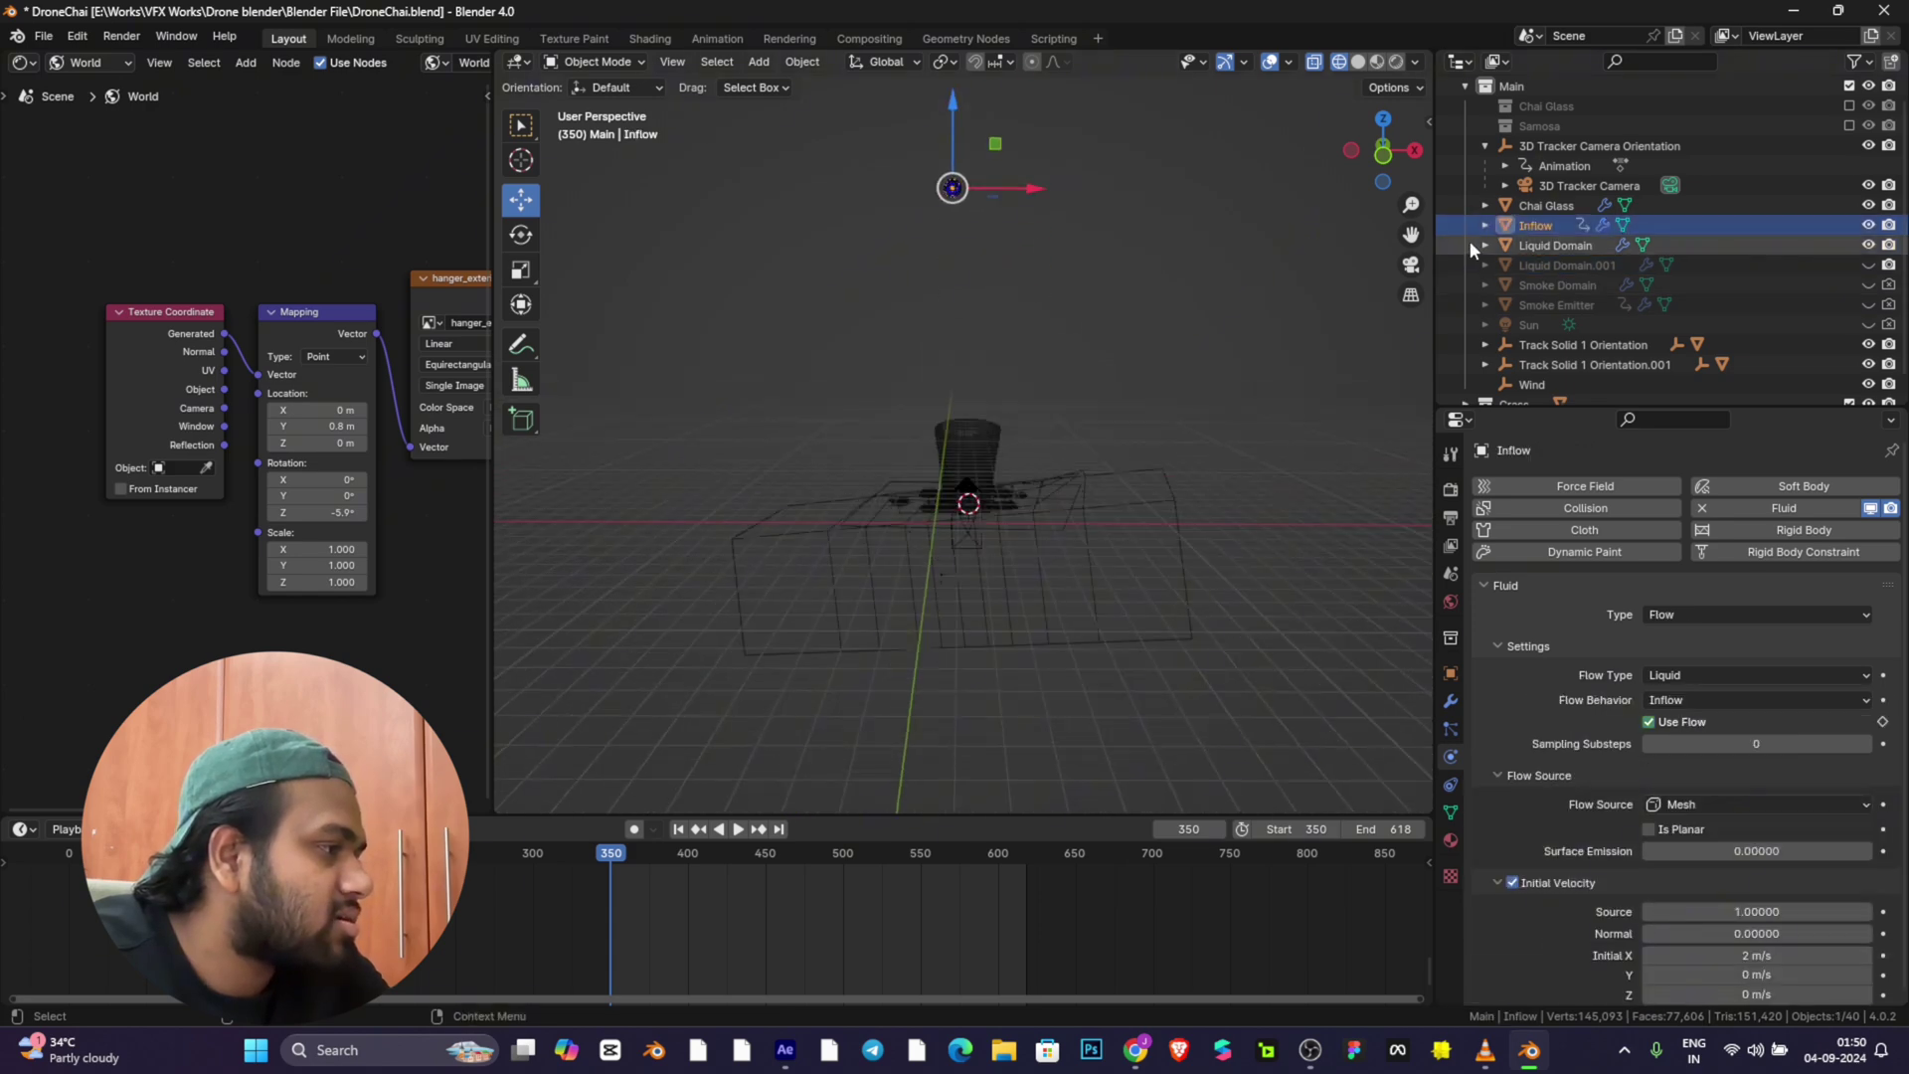
left_click_drag(1411, 234, 1411, 373)
scroll(1004, 149, "up", 3)
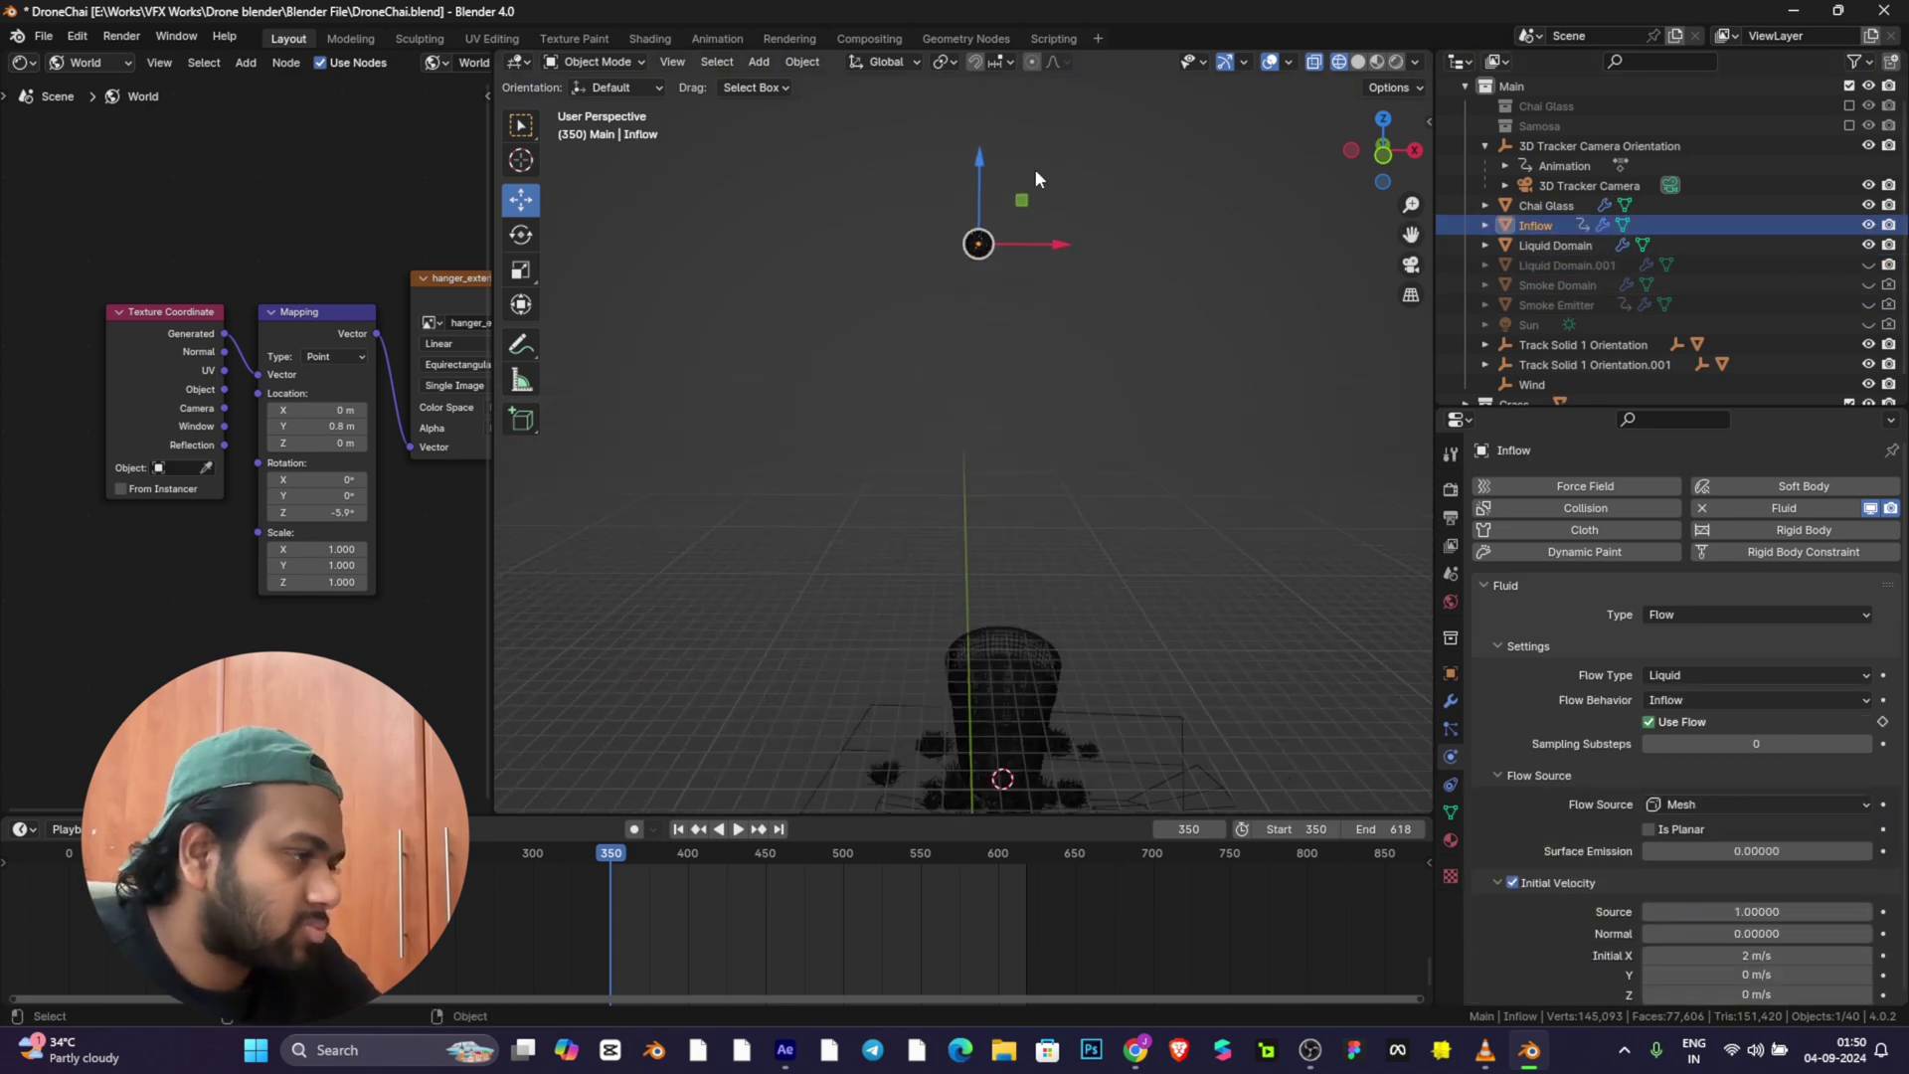
left_click(1869, 226)
left_click(988, 236)
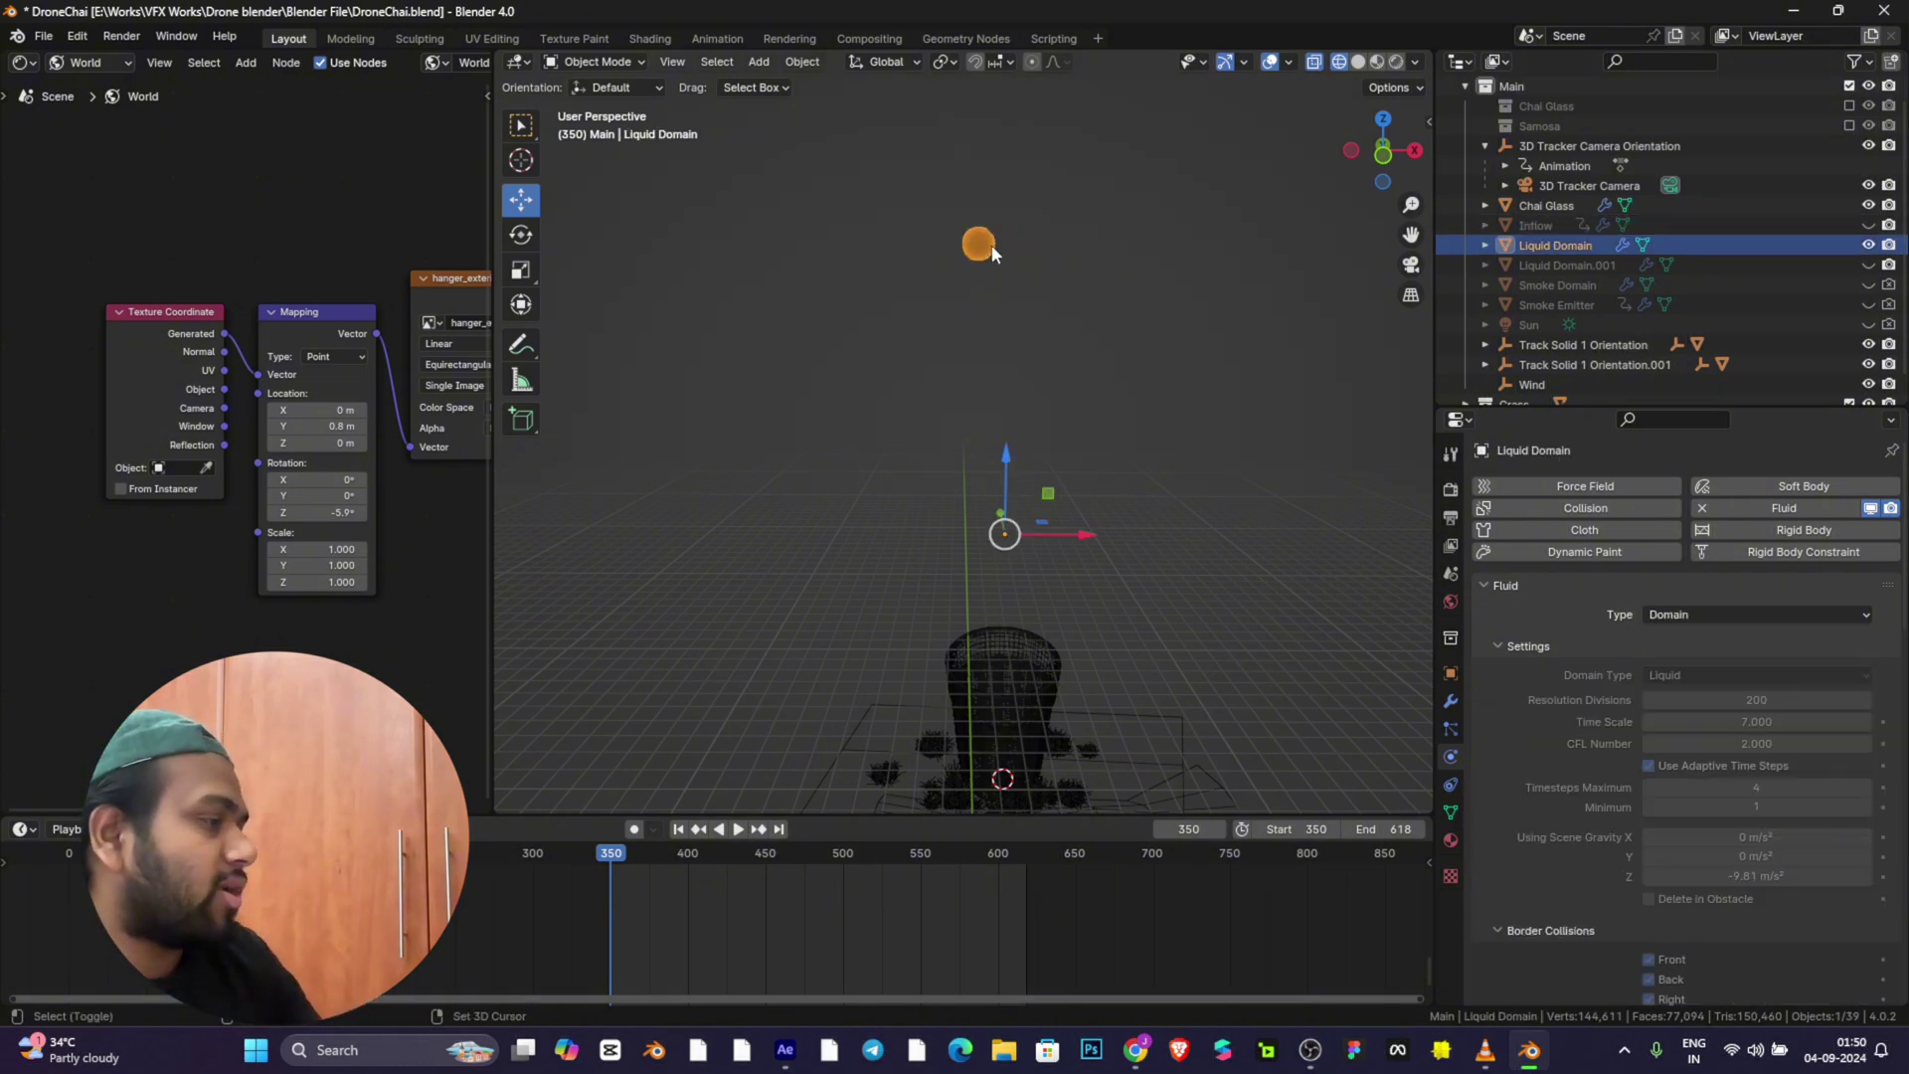
key("shift+a")
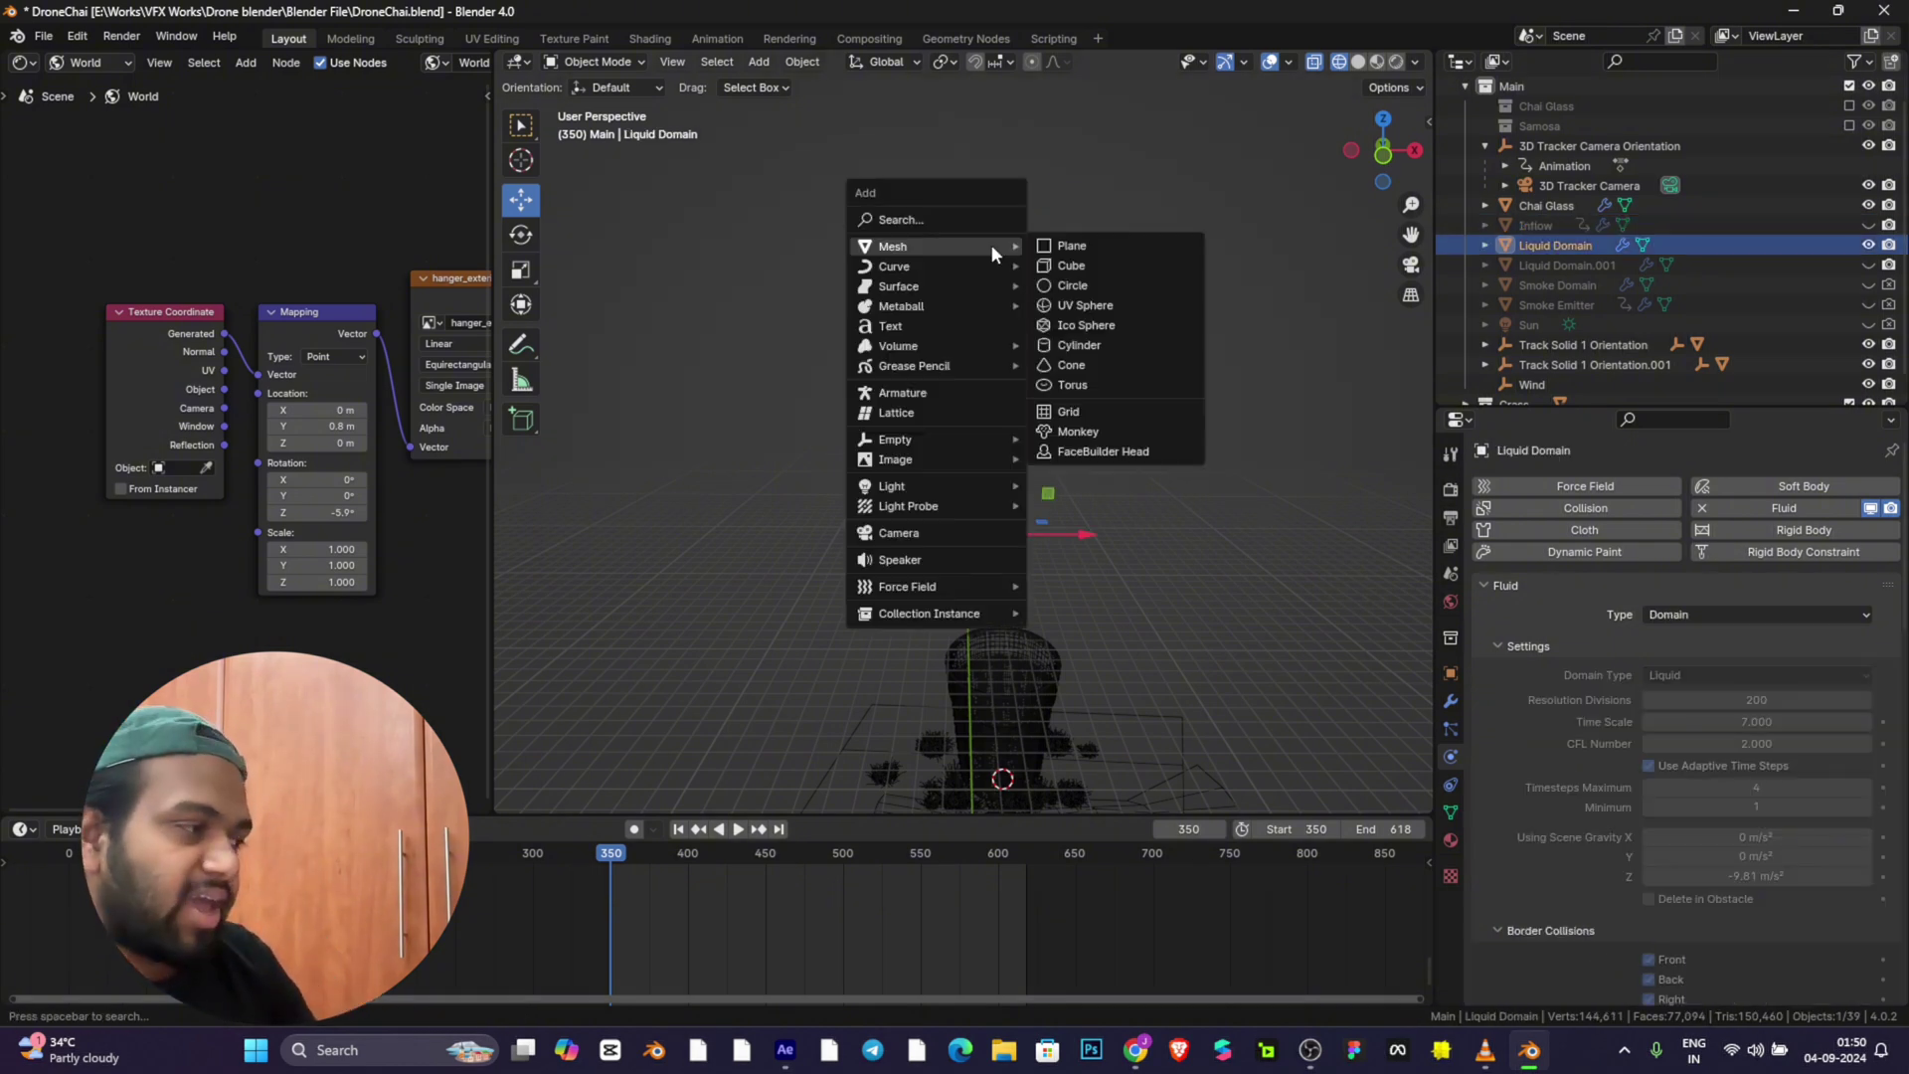
Step: Add an icosphere, raise it high above the glass and scale it up
left_click(1086, 325)
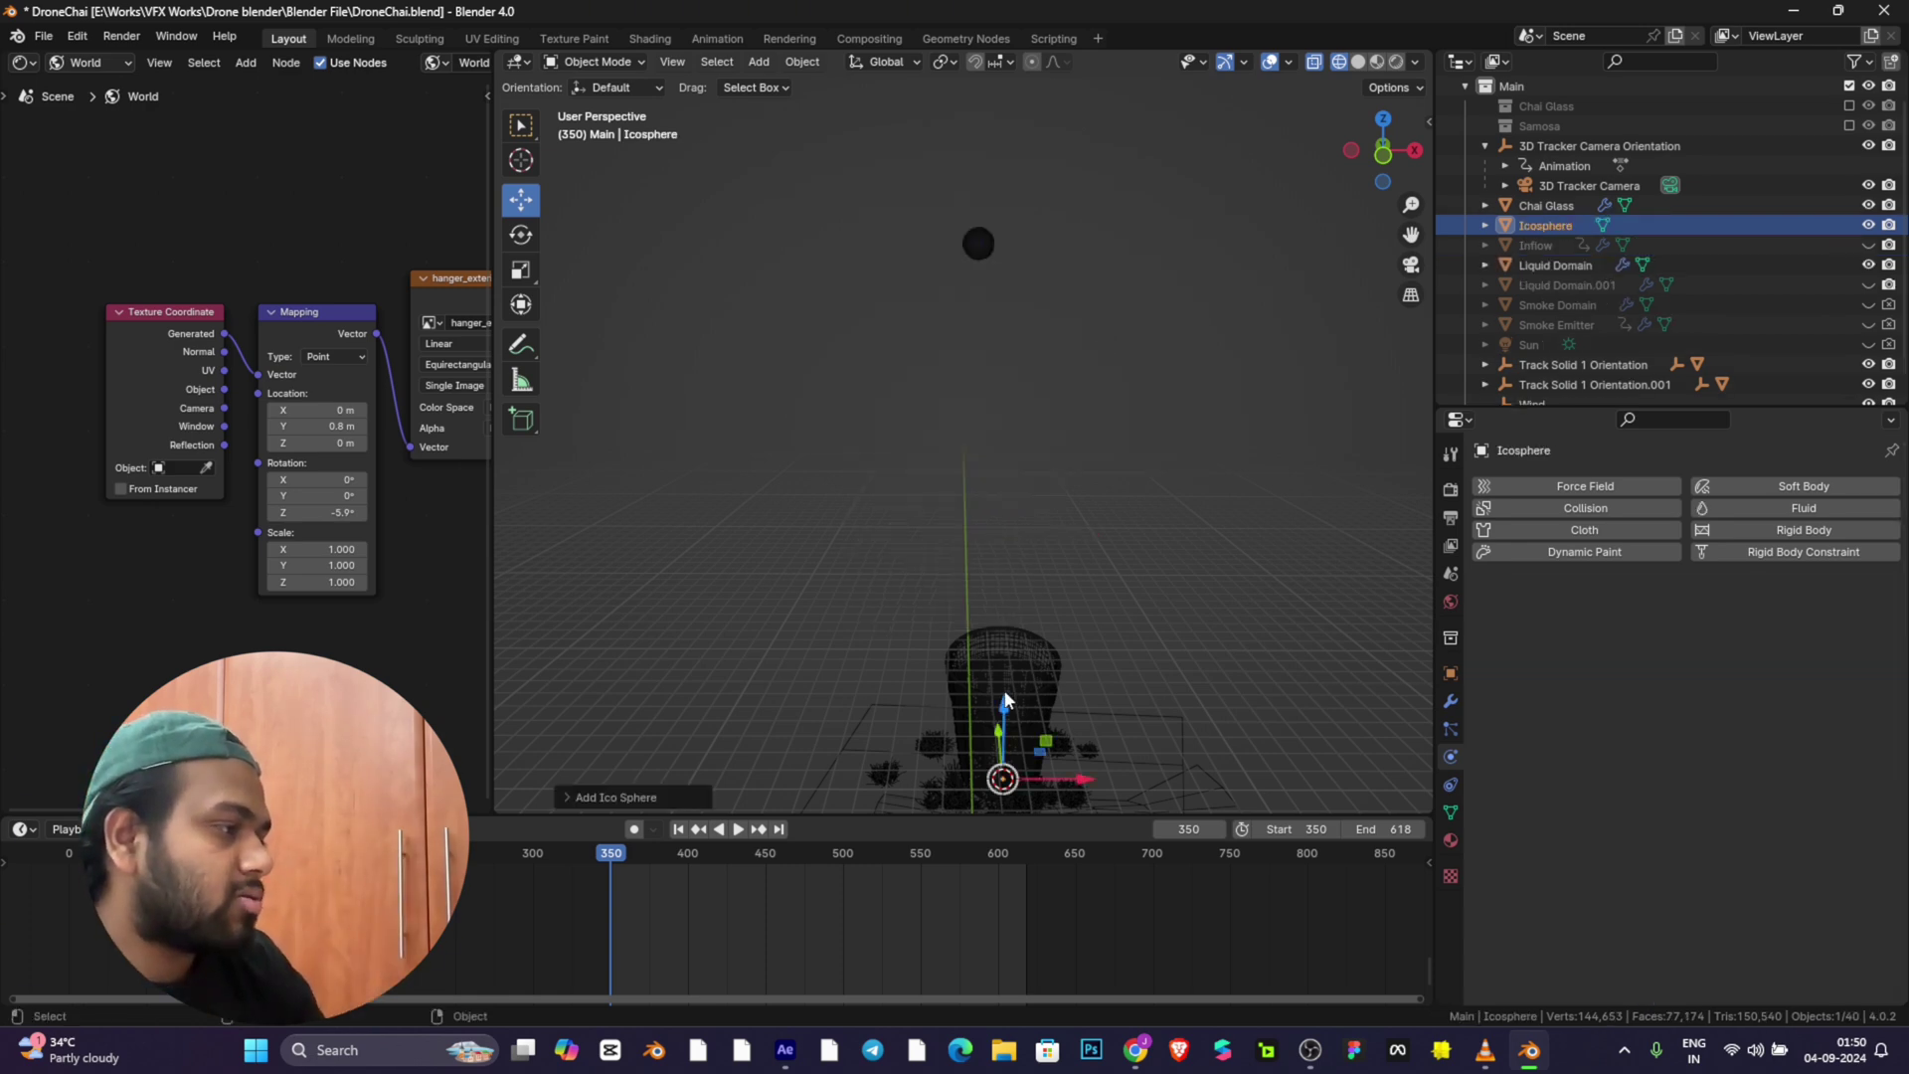
left_click_drag(1005, 701, 994, 221)
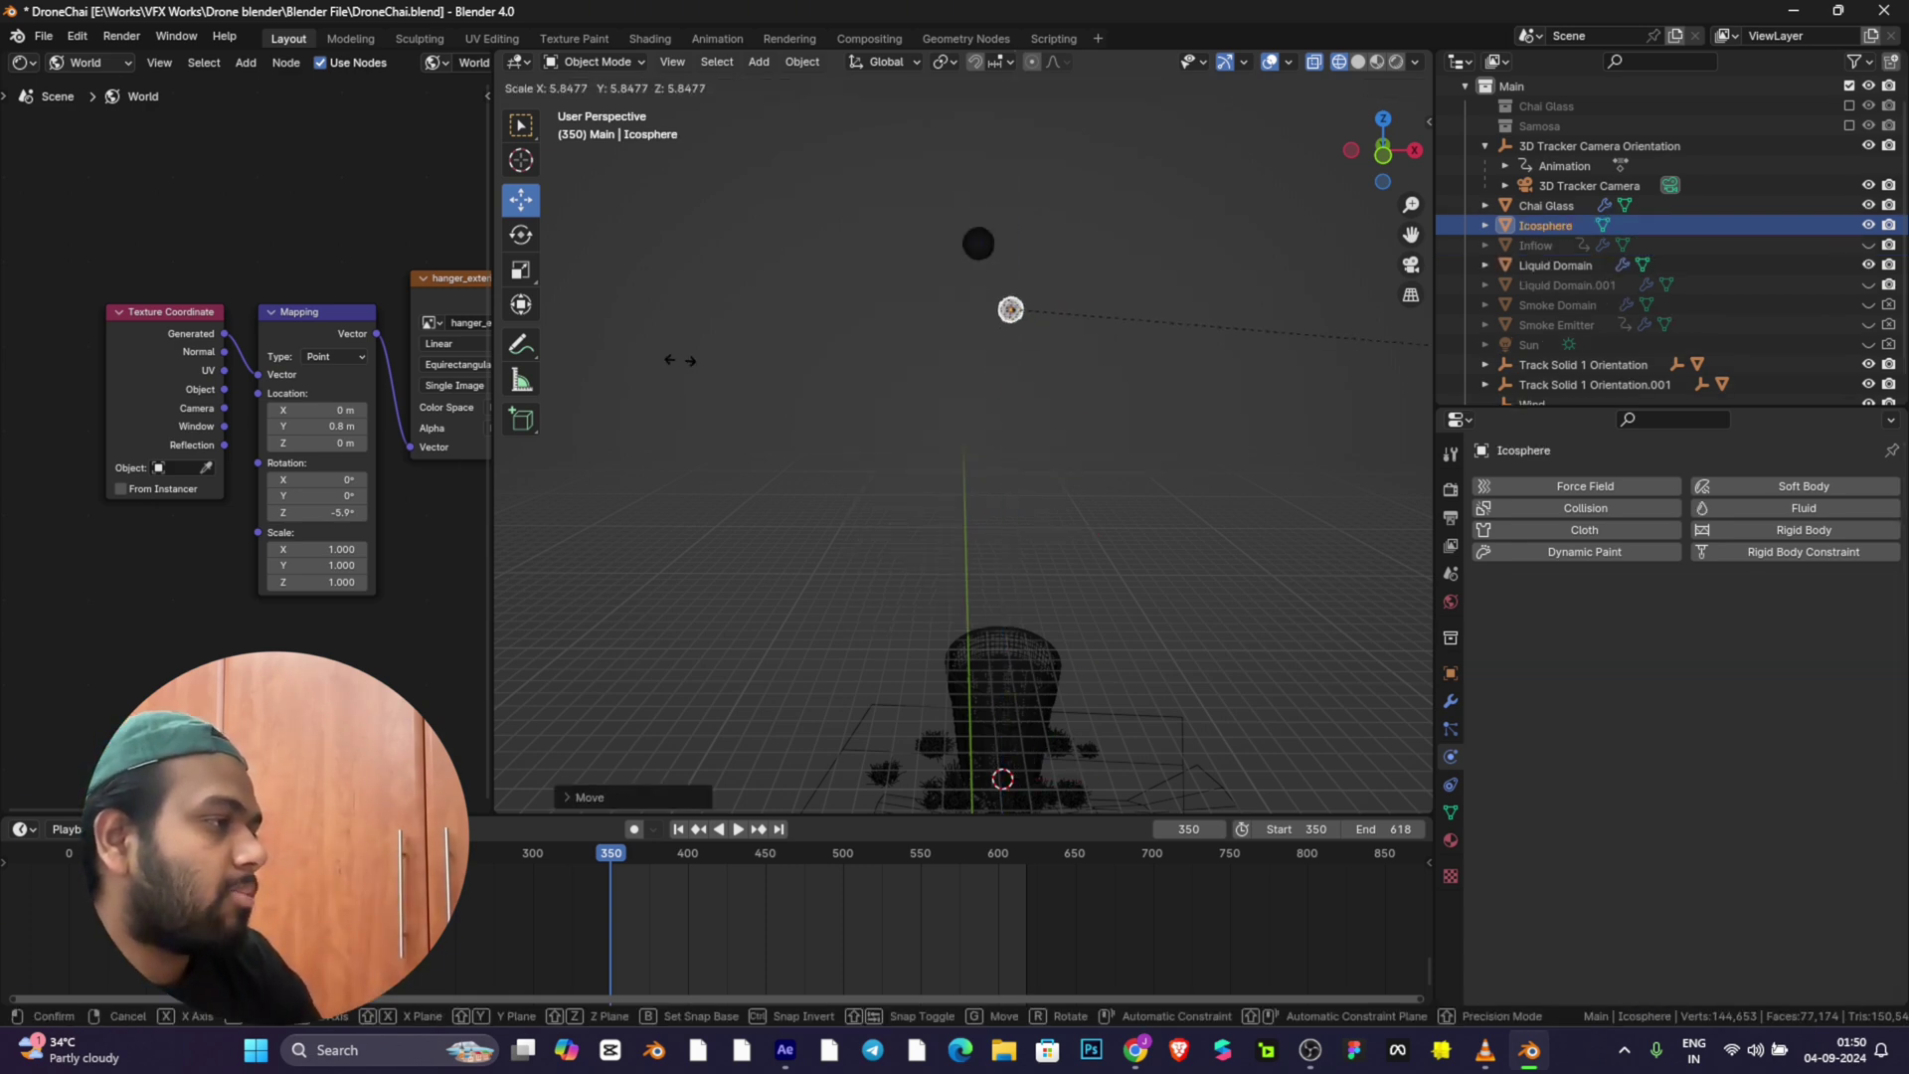
key("s")
left_click(1094, 390)
Step: Give the icosphere Fluid physics: type Flow, flow type Liquid, behaviour Inflow
left_click(1830, 507)
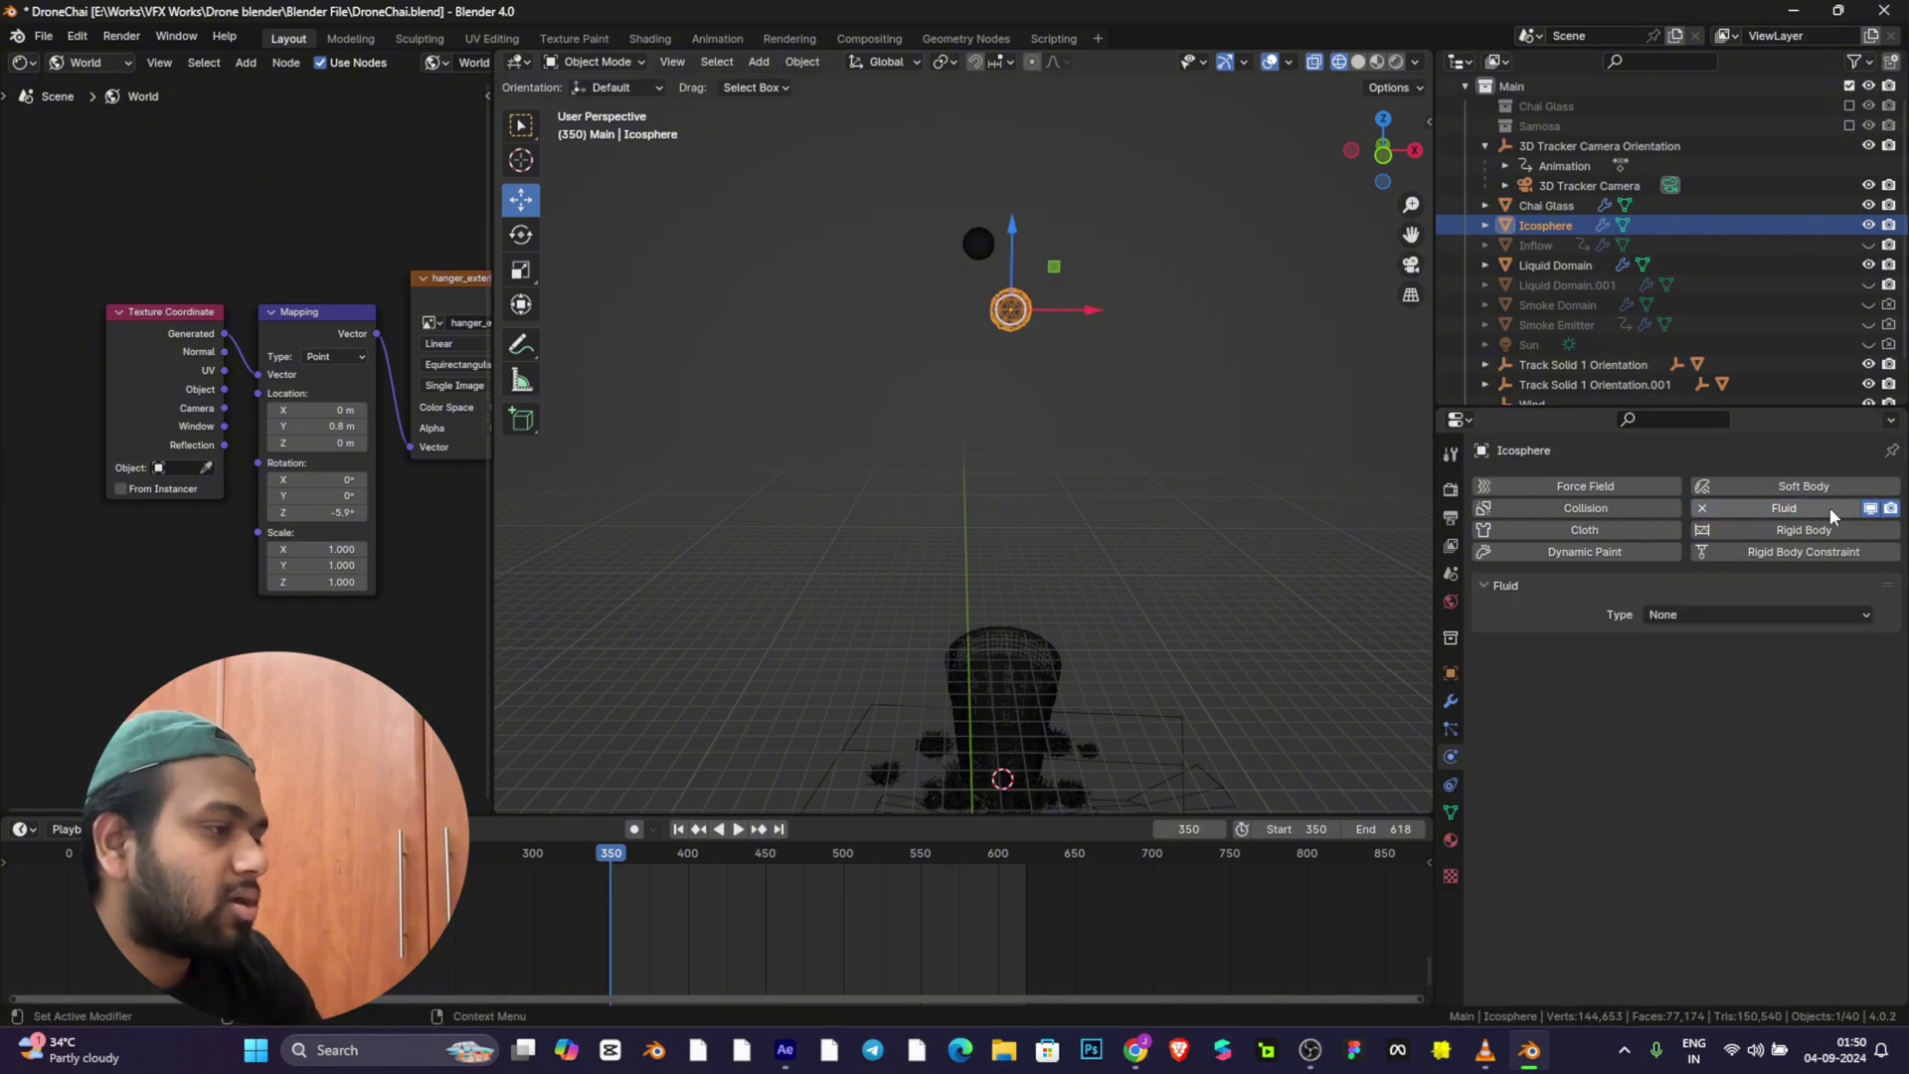
left_click(1733, 612)
left_click(1702, 680)
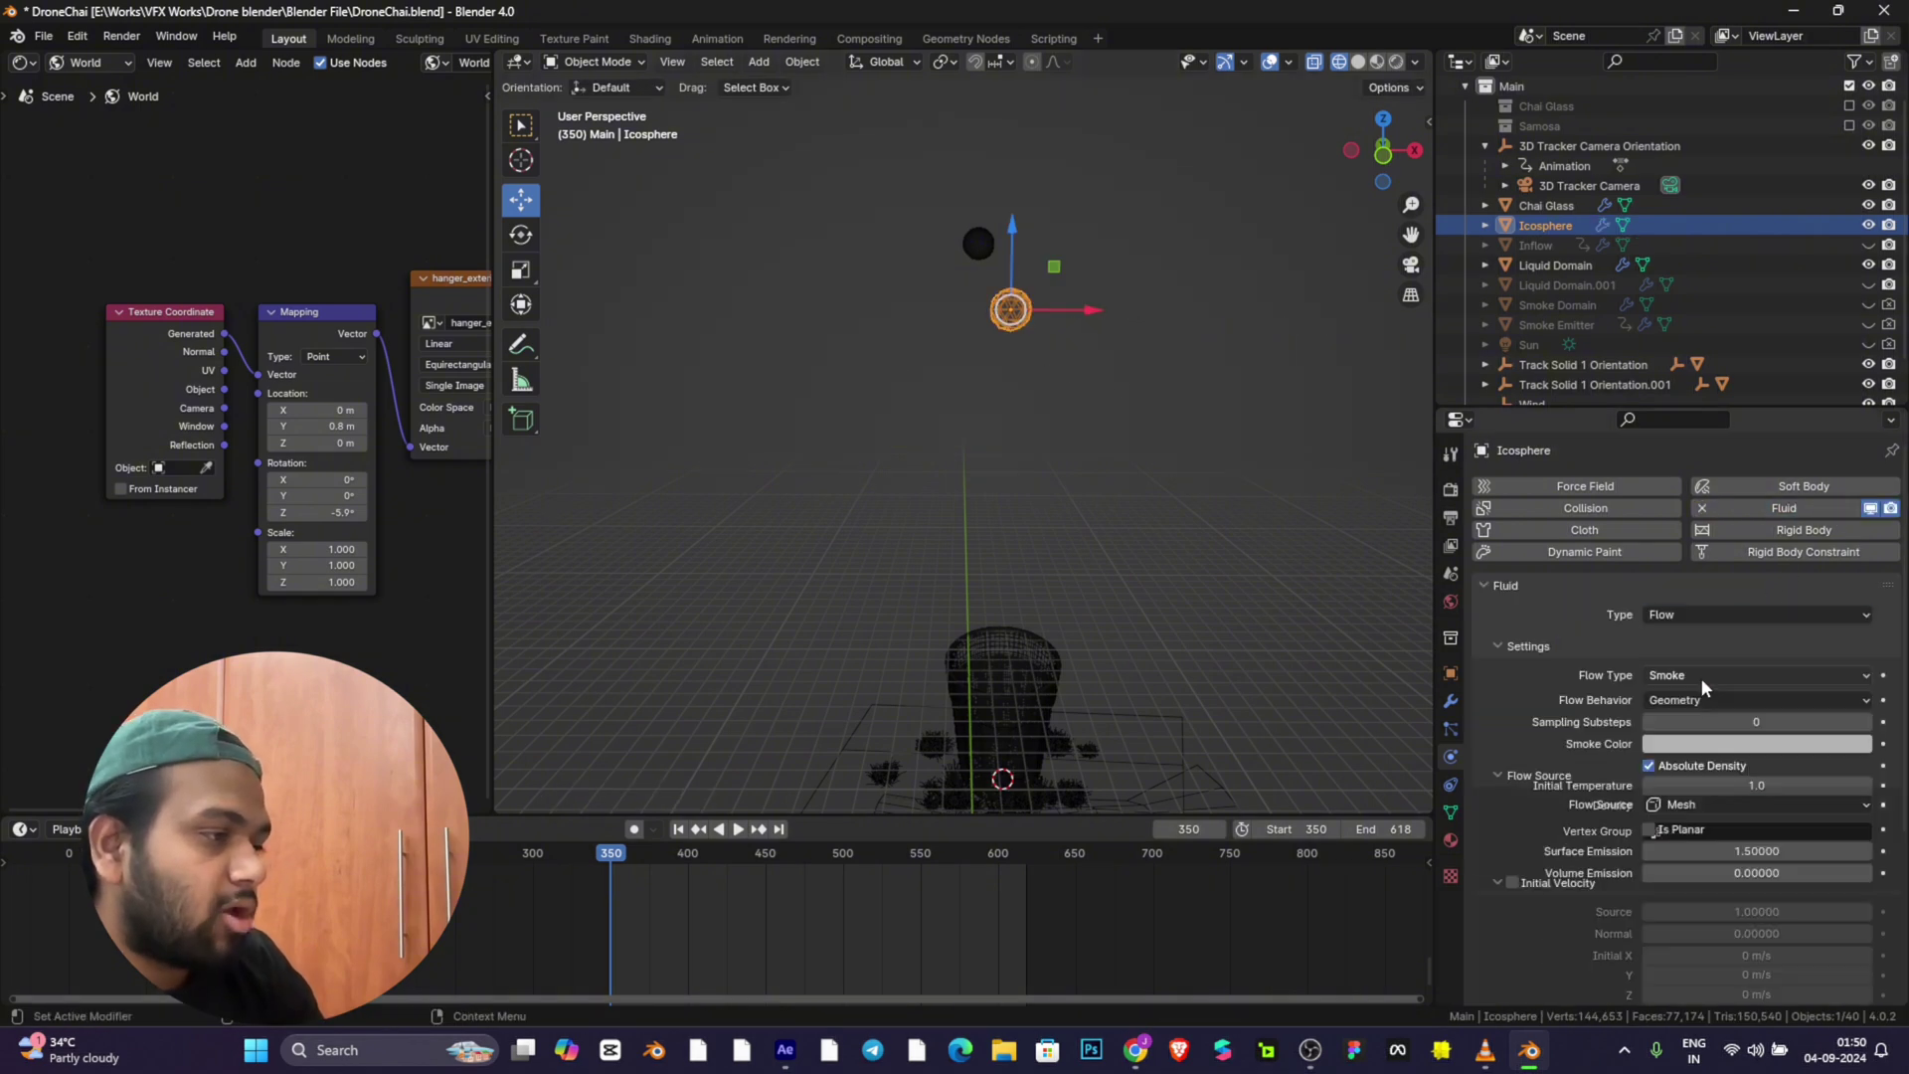
left_click(1714, 675)
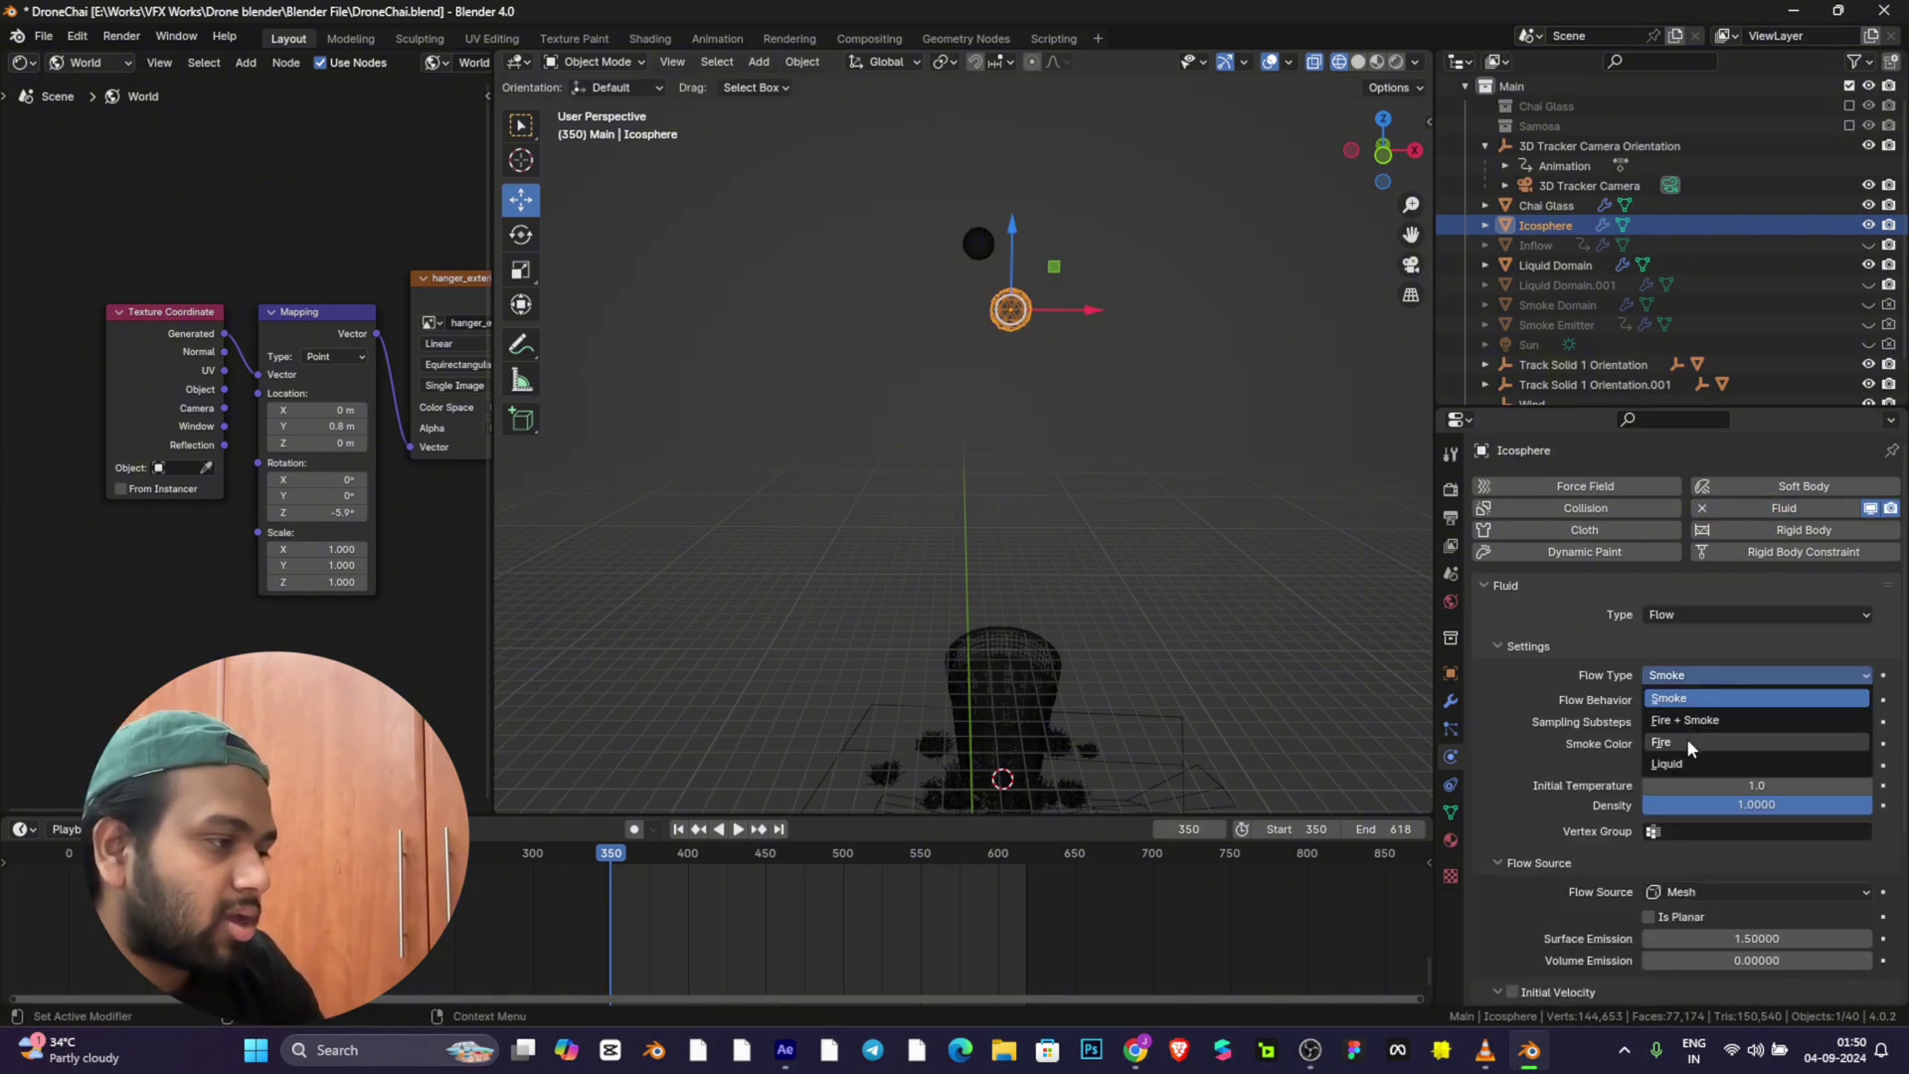
left_click(1685, 758)
left_click(1691, 700)
left_click(1697, 701)
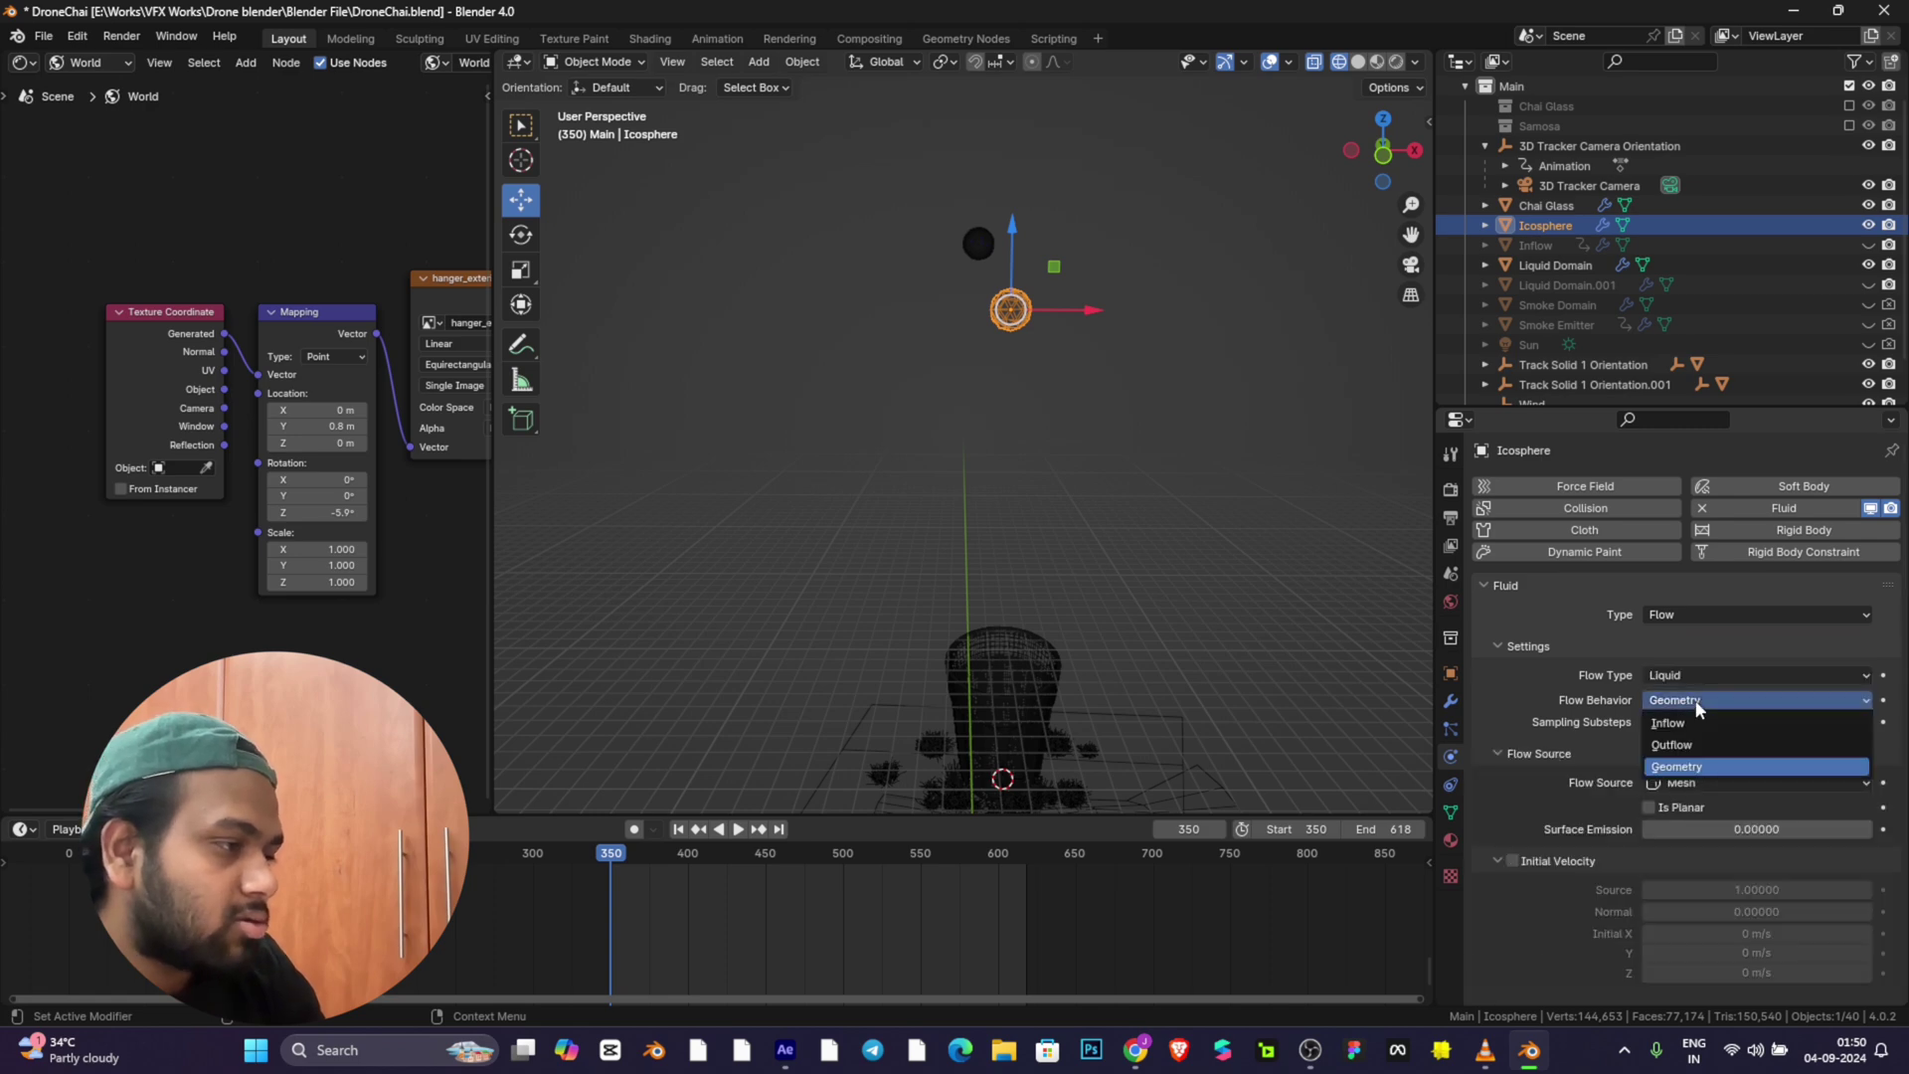
left_click(1697, 701)
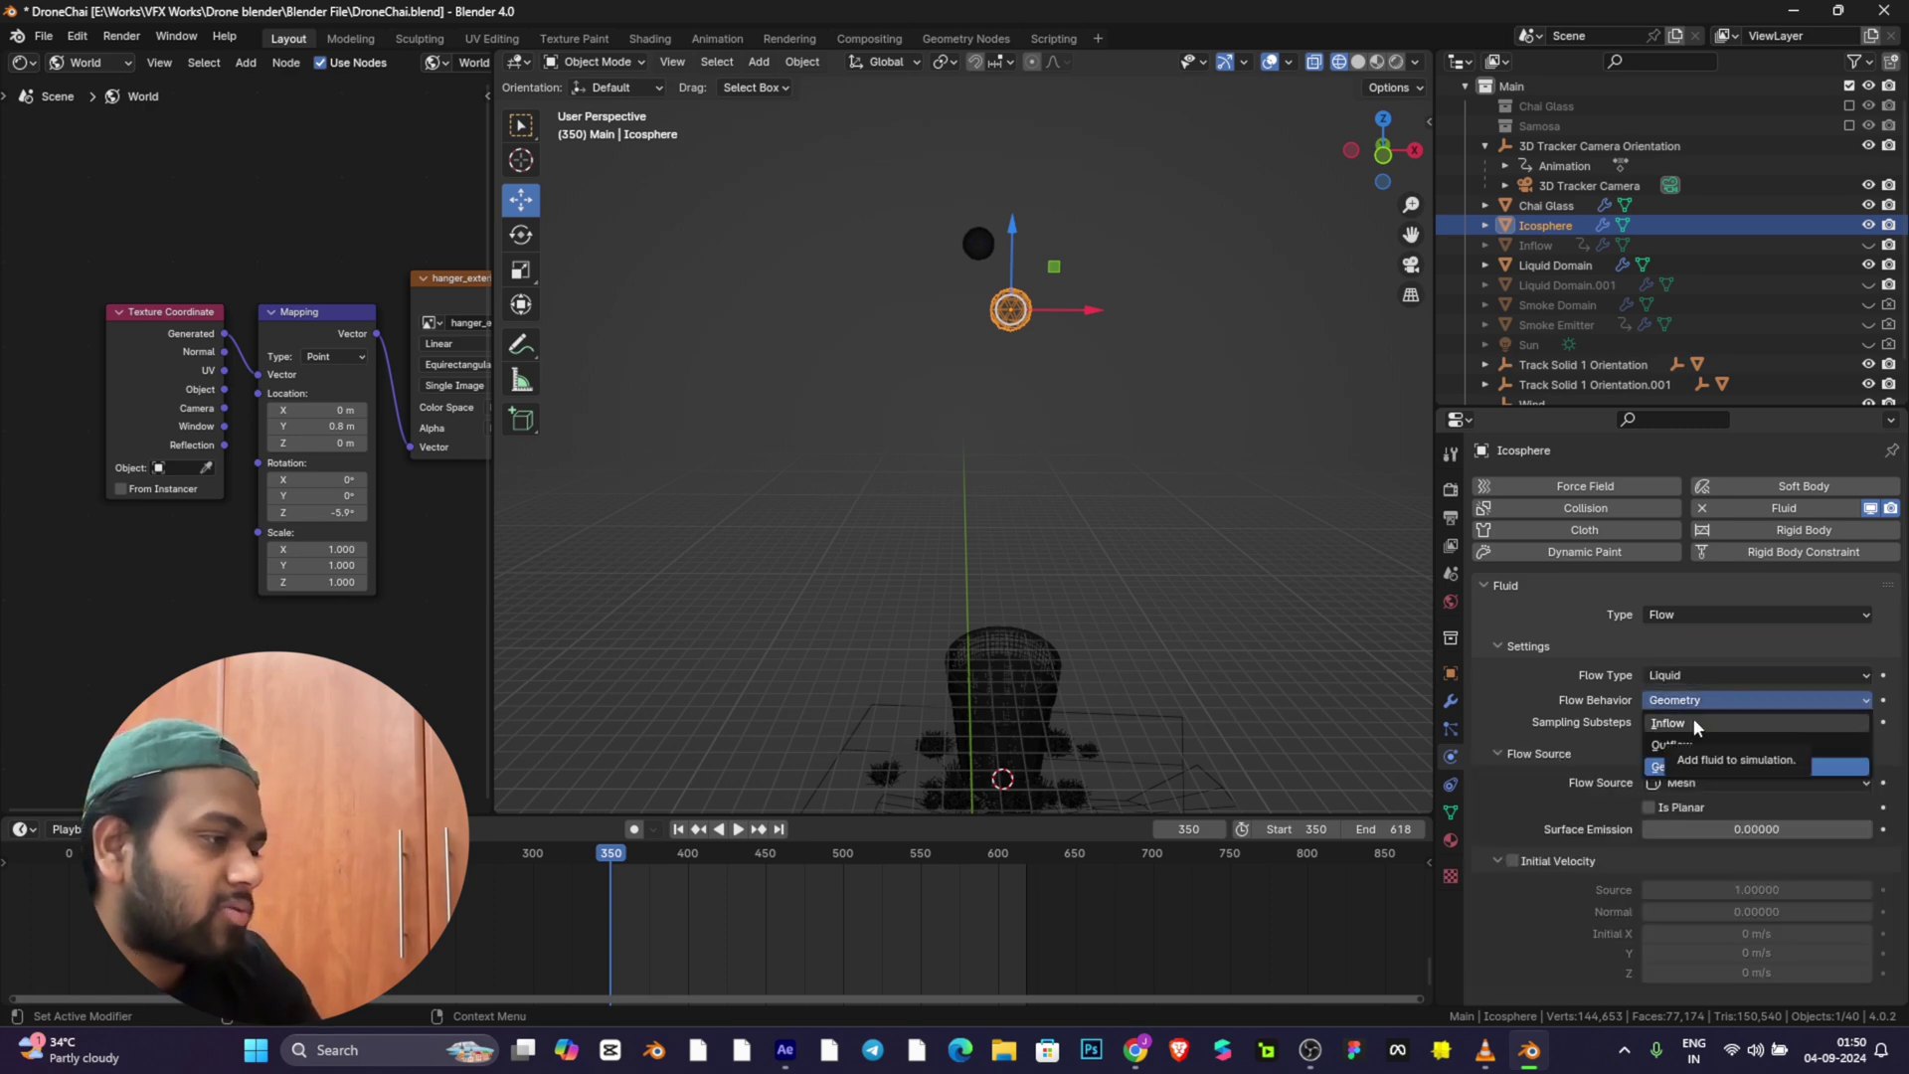
left_click(1692, 718)
scroll(1012, 284, "up", 6)
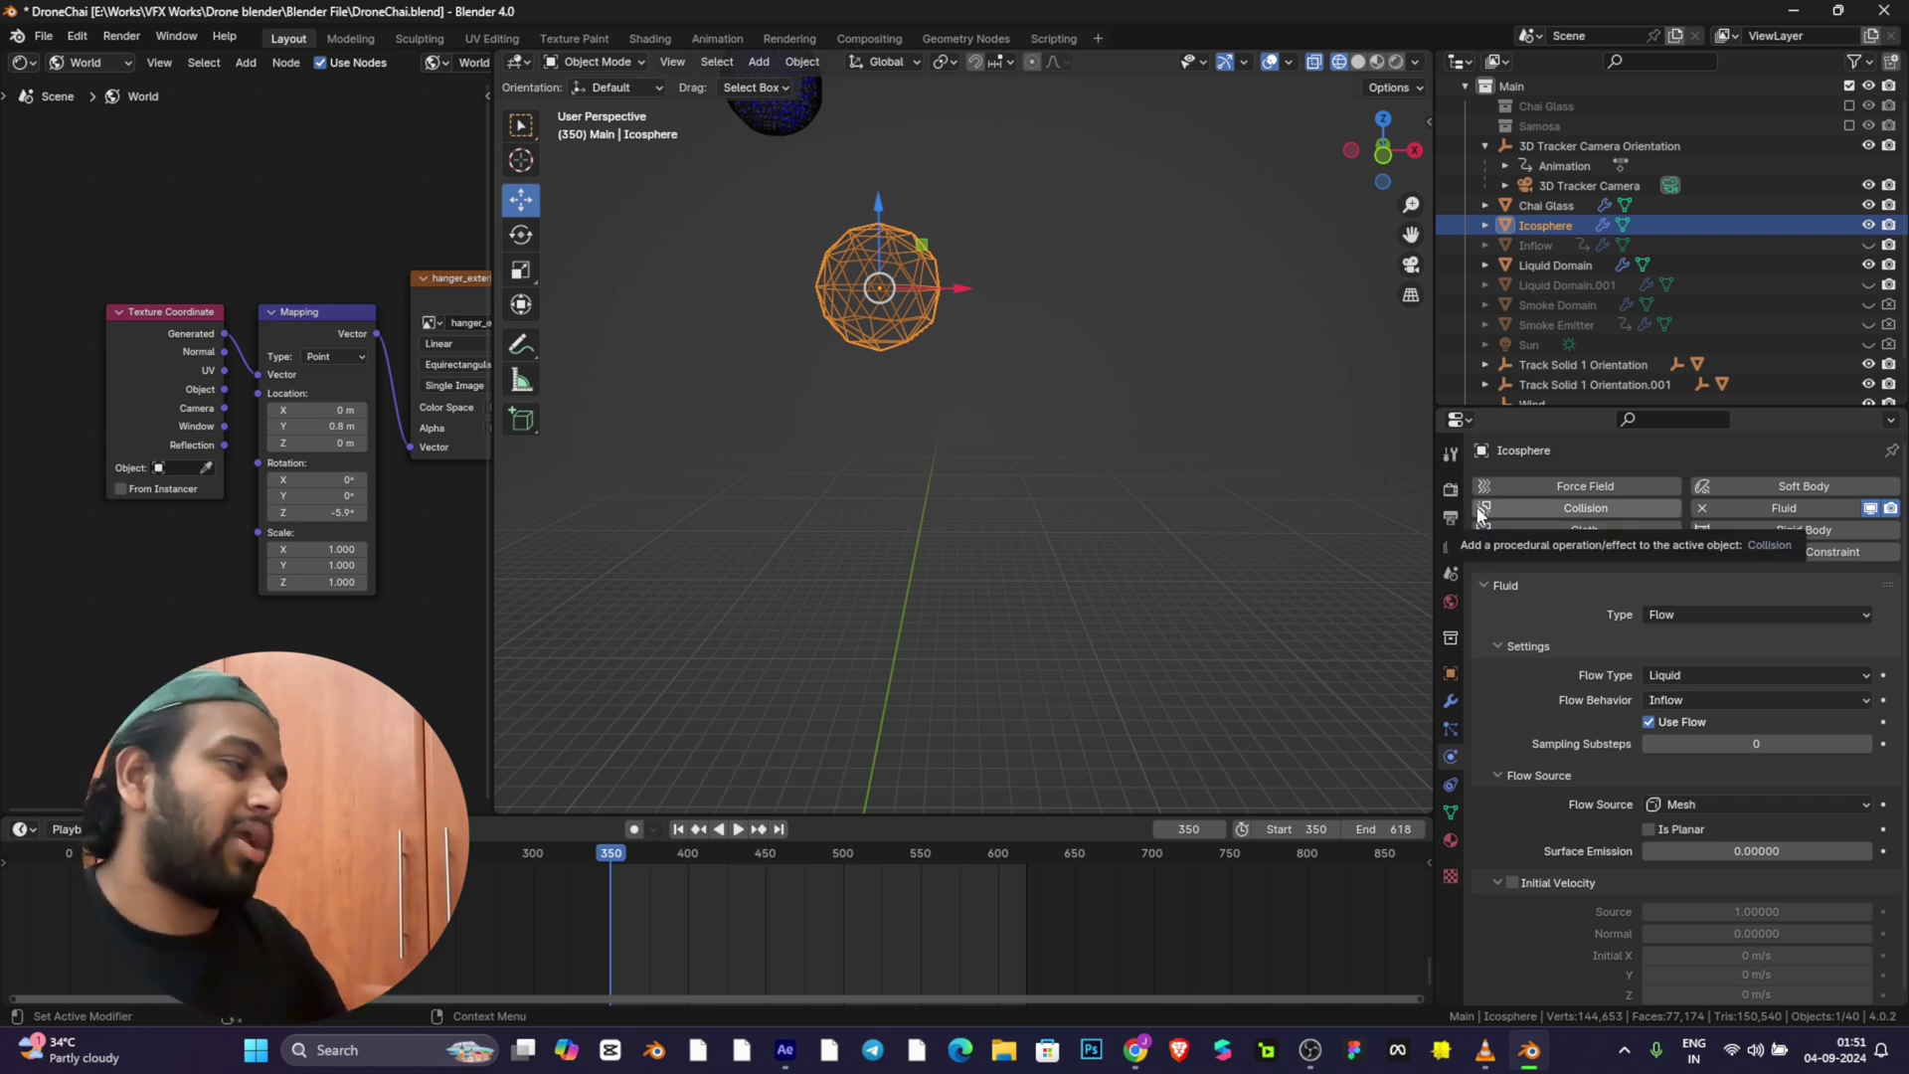
scroll(1178, 506, "down", 5)
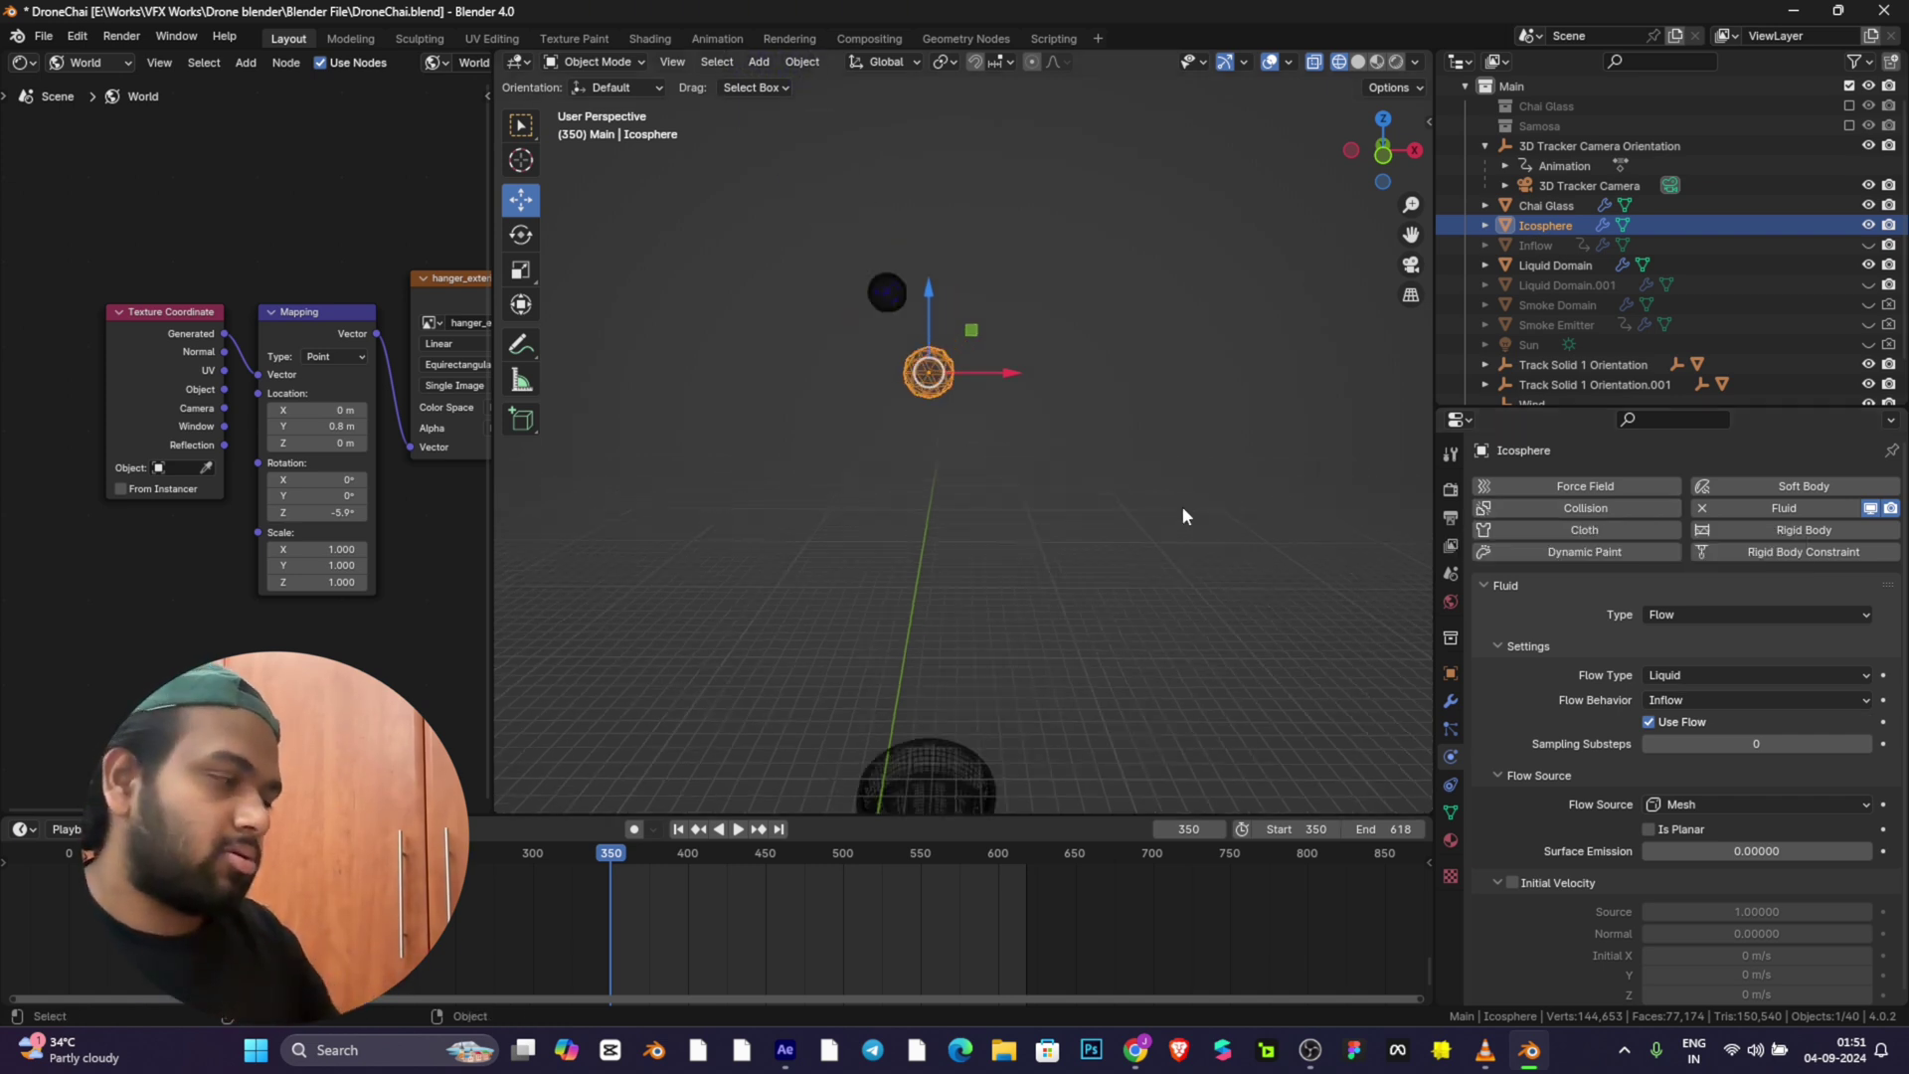
Step: Look through the tracked scene camera over the drone footage and adjust the zoom
left_click_drag(1413, 236, 1163, 197)
key("ctrl+z")
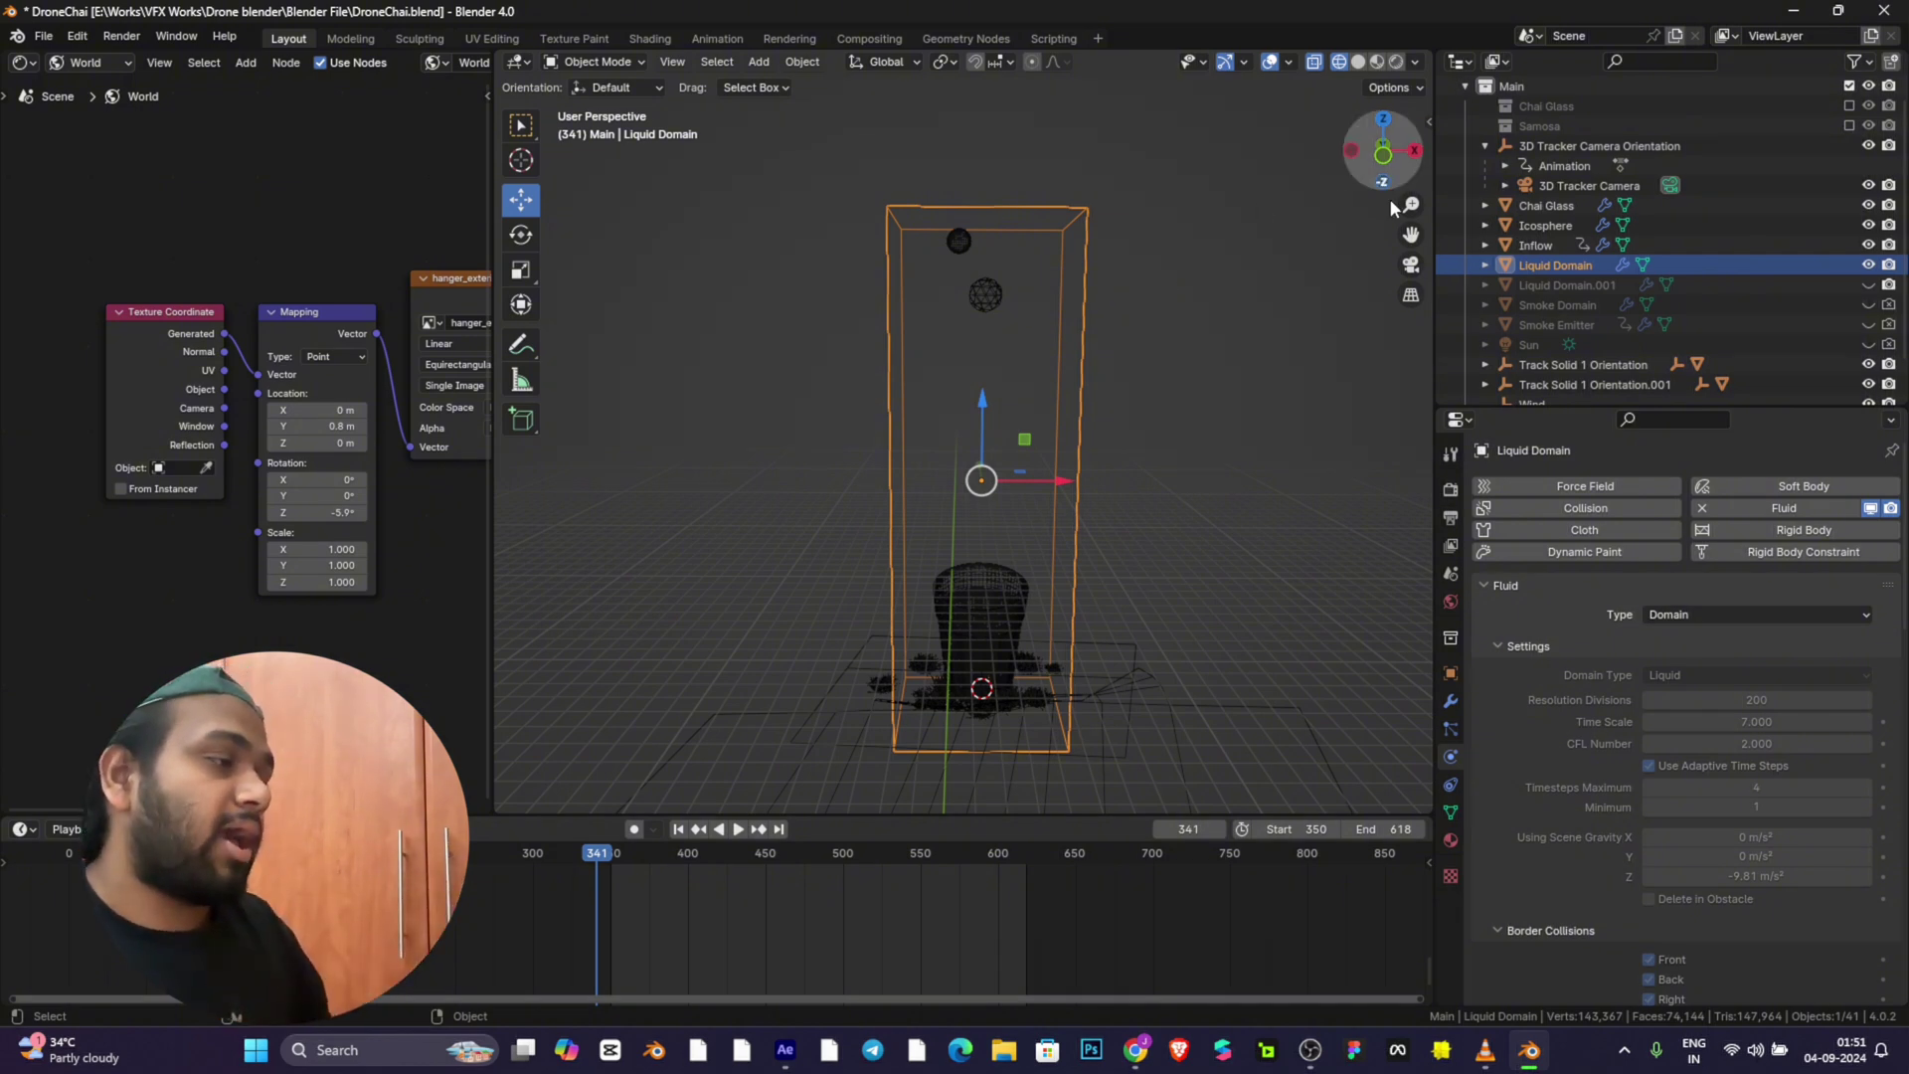
left_click(1411, 265)
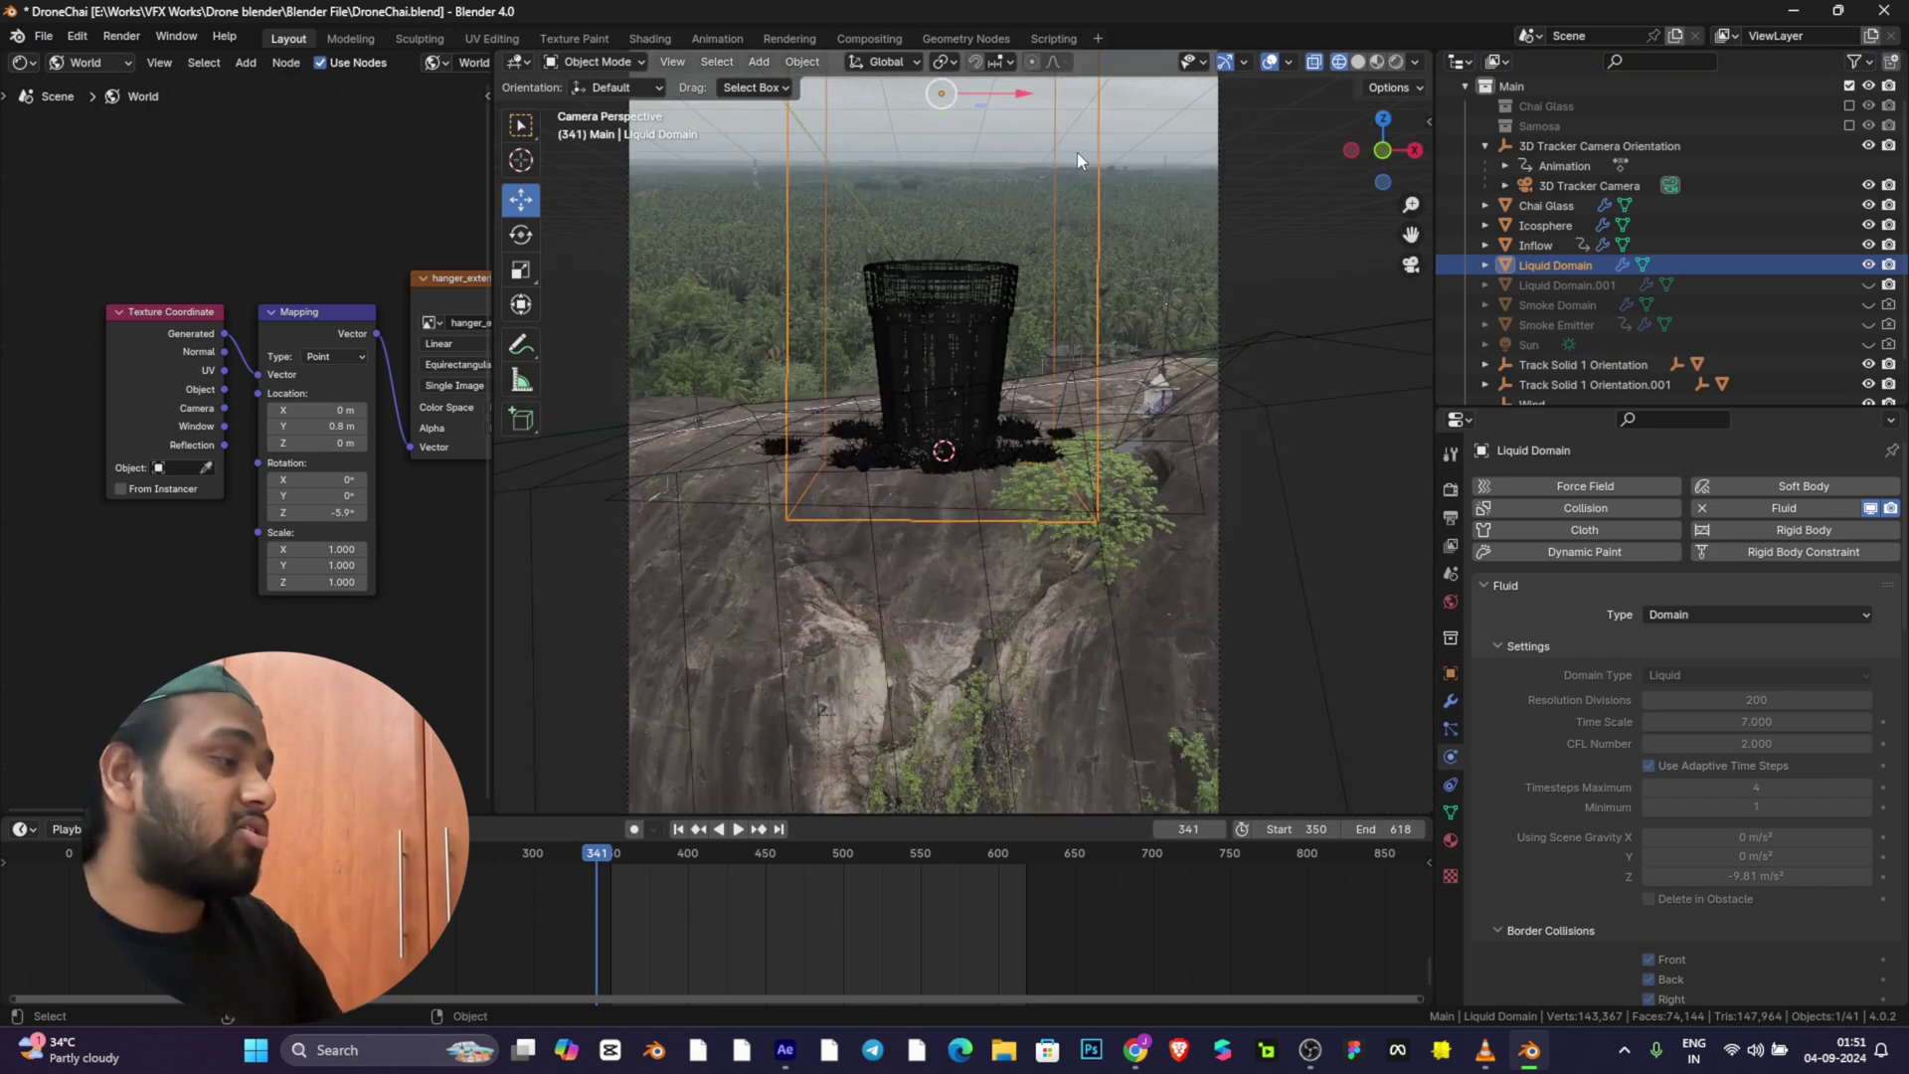
scroll(1147, 261, "down", 5)
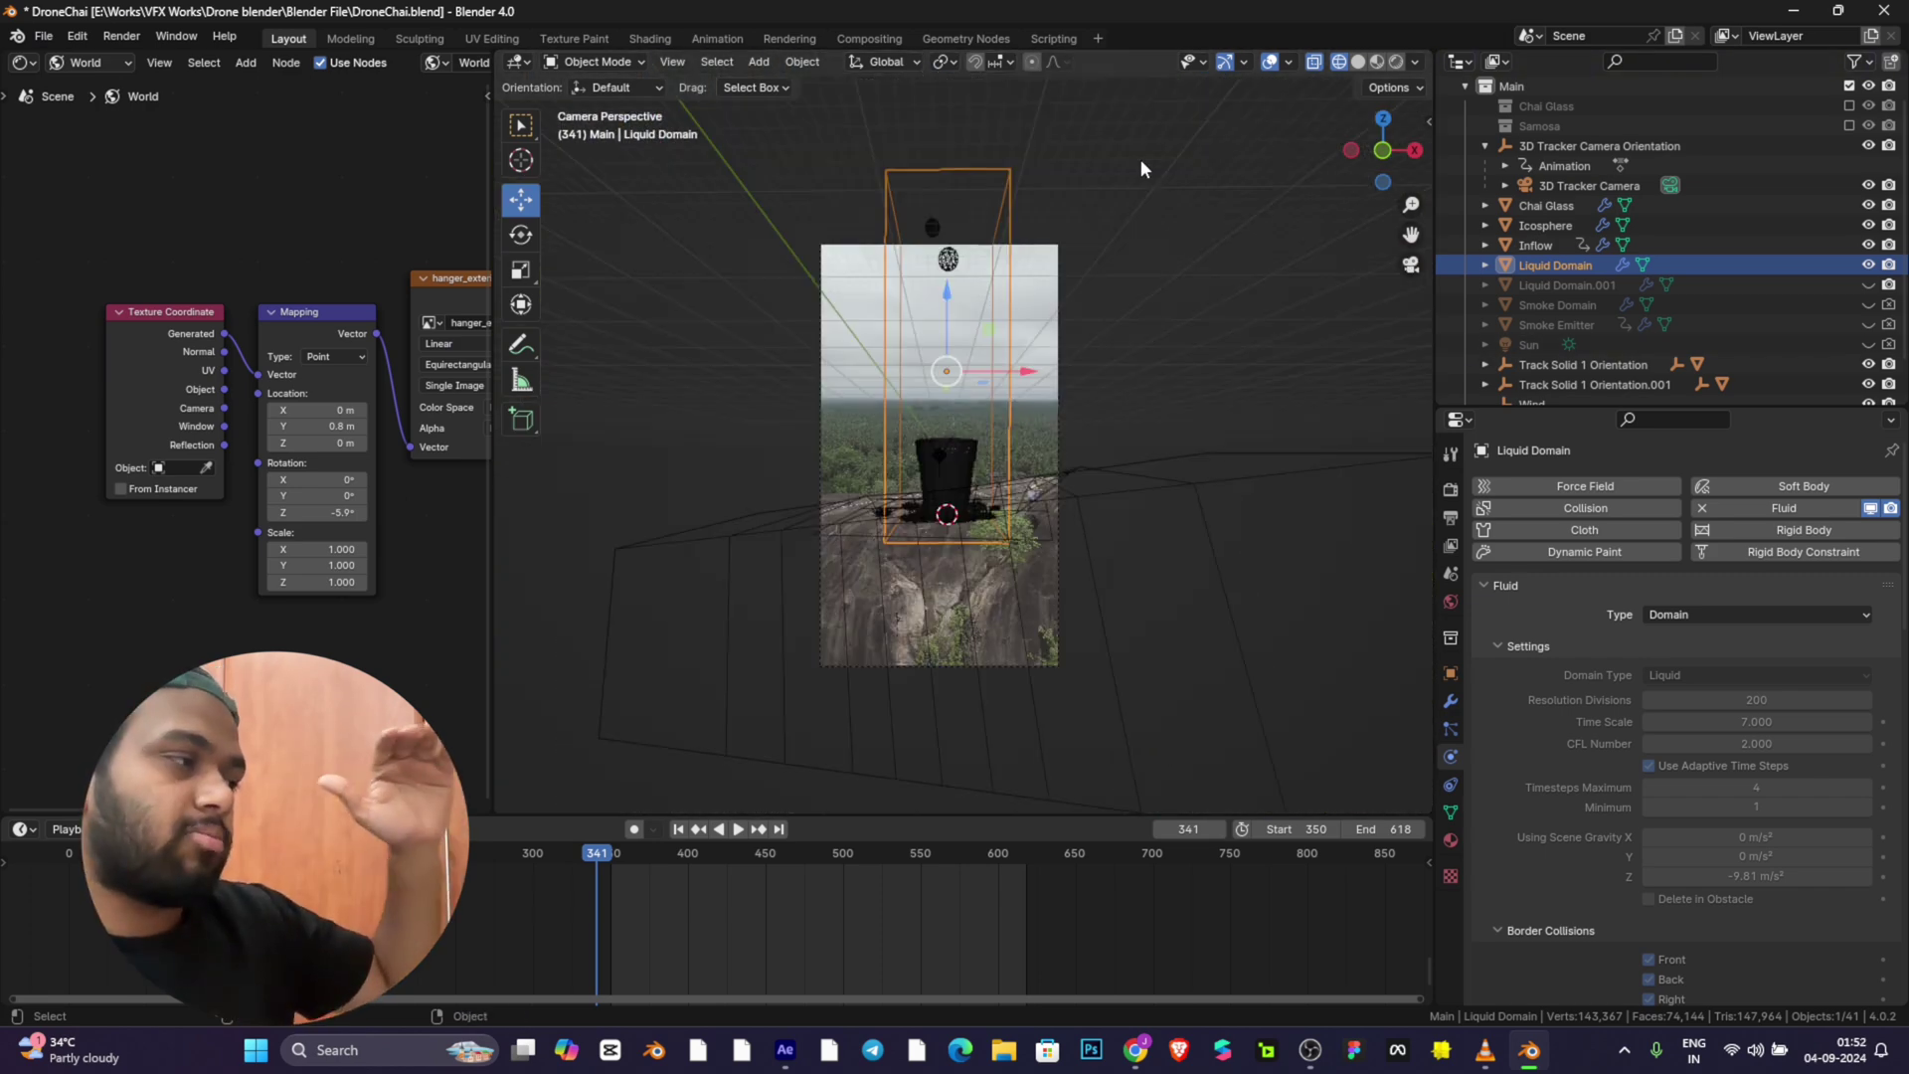
scroll(1141, 167, "up", 5)
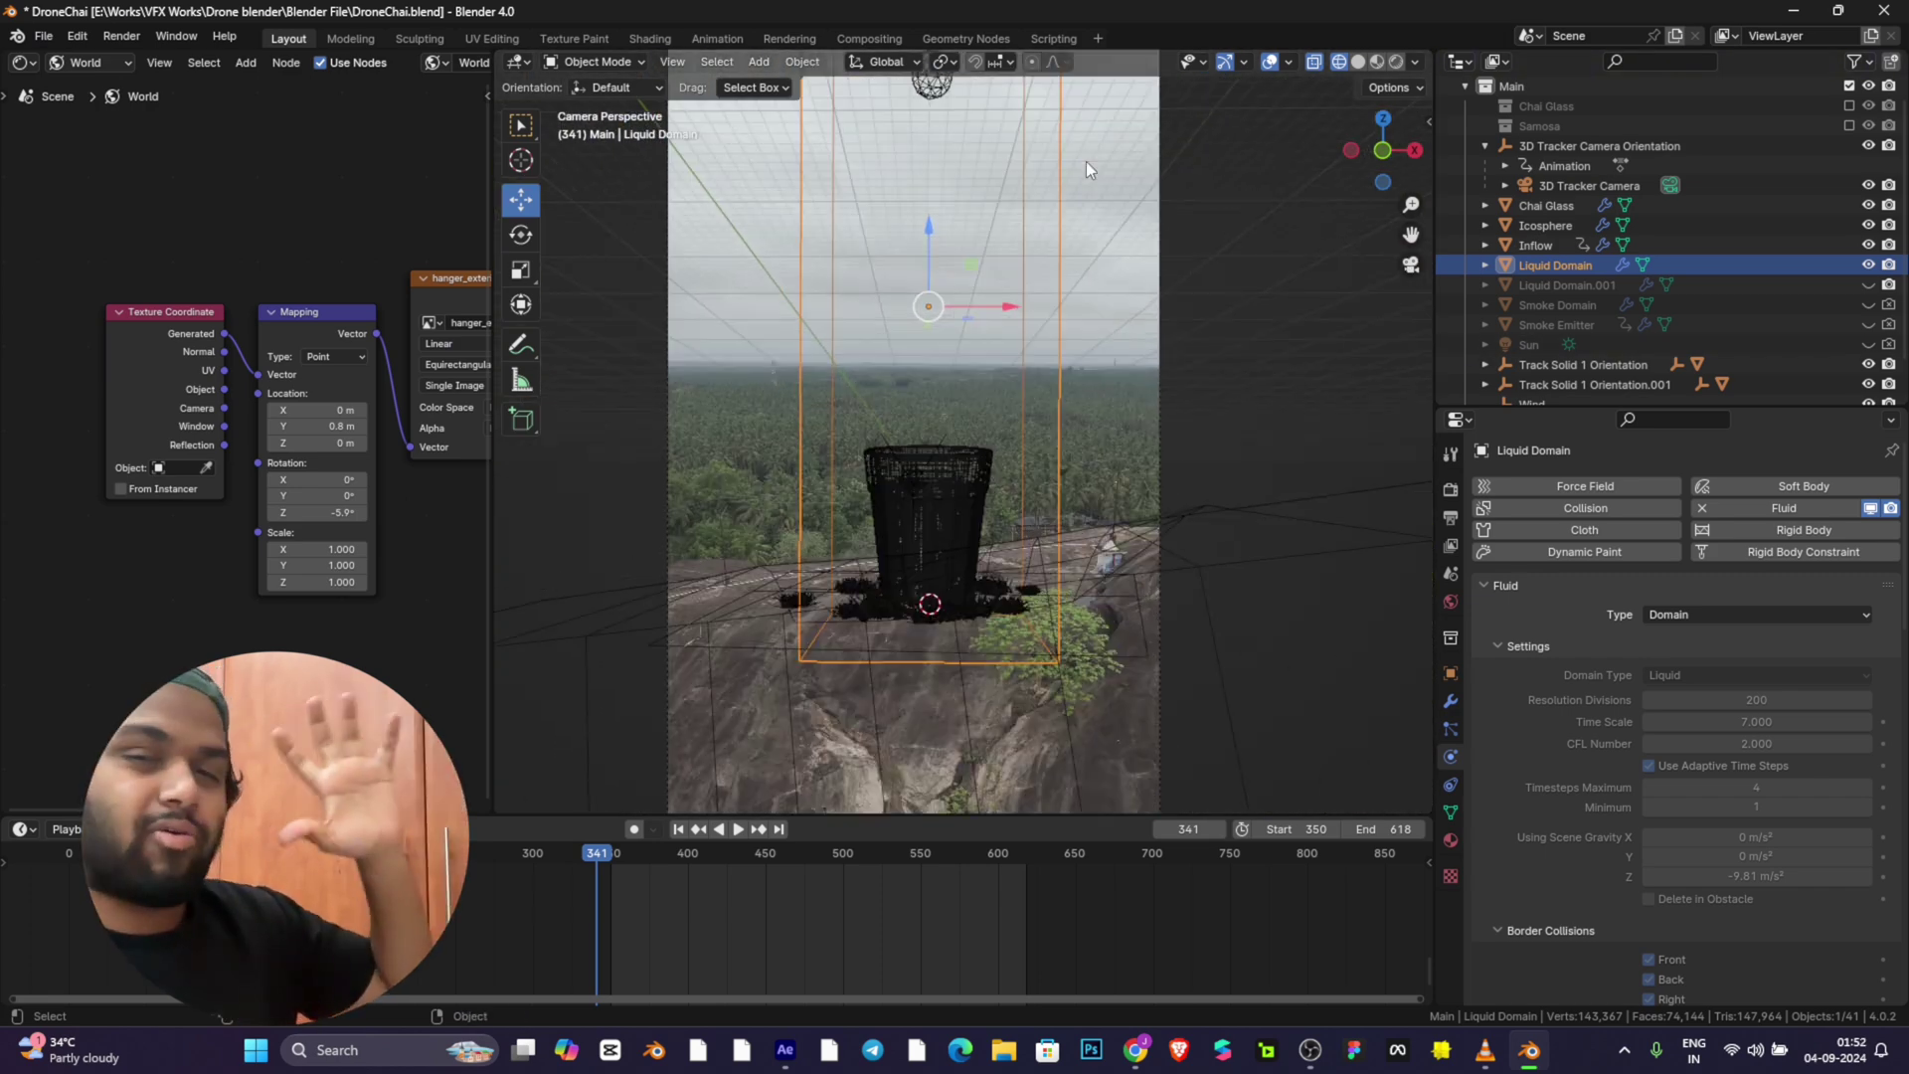
scroll(1065, 177, "down", 3)
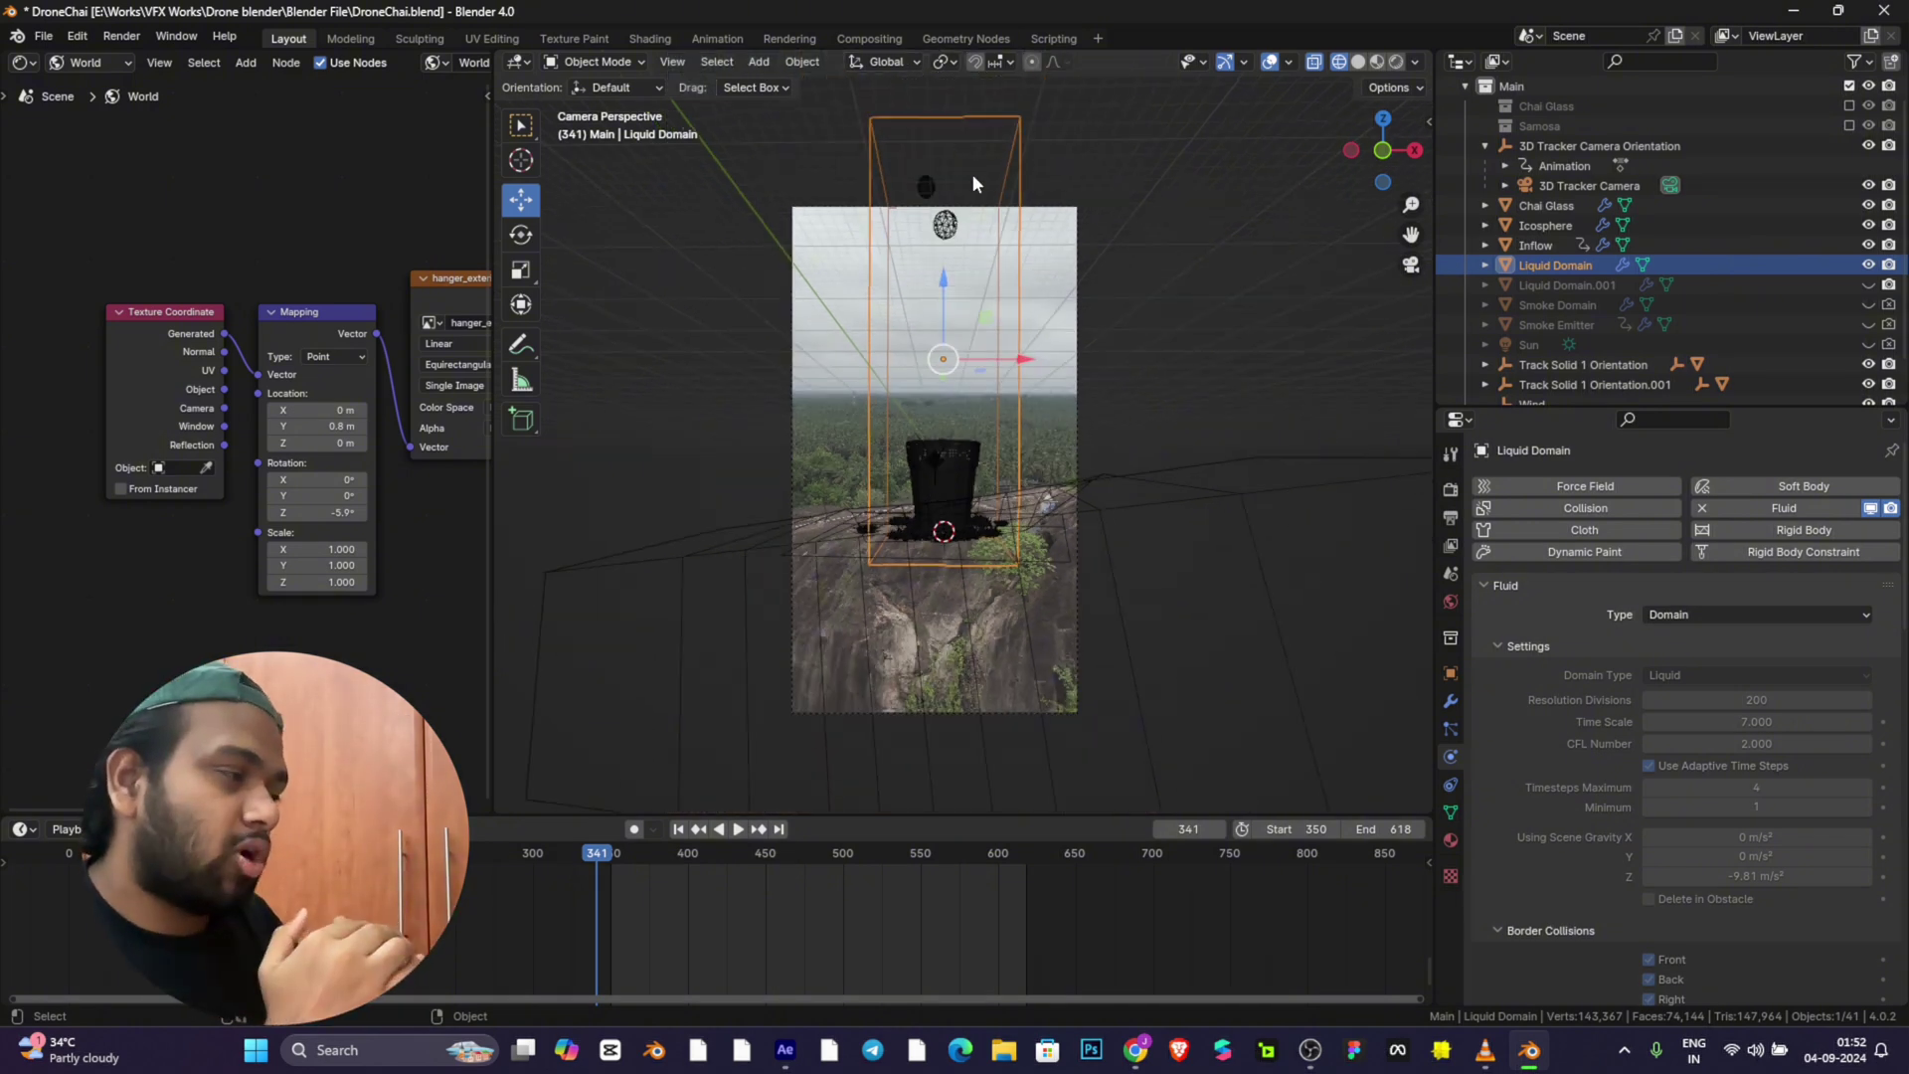
scroll(919, 686, "up", 1)
Step: Select the Inflow emitter, then the Liquid Domain, and jump to start frame 350
left_click(919, 686)
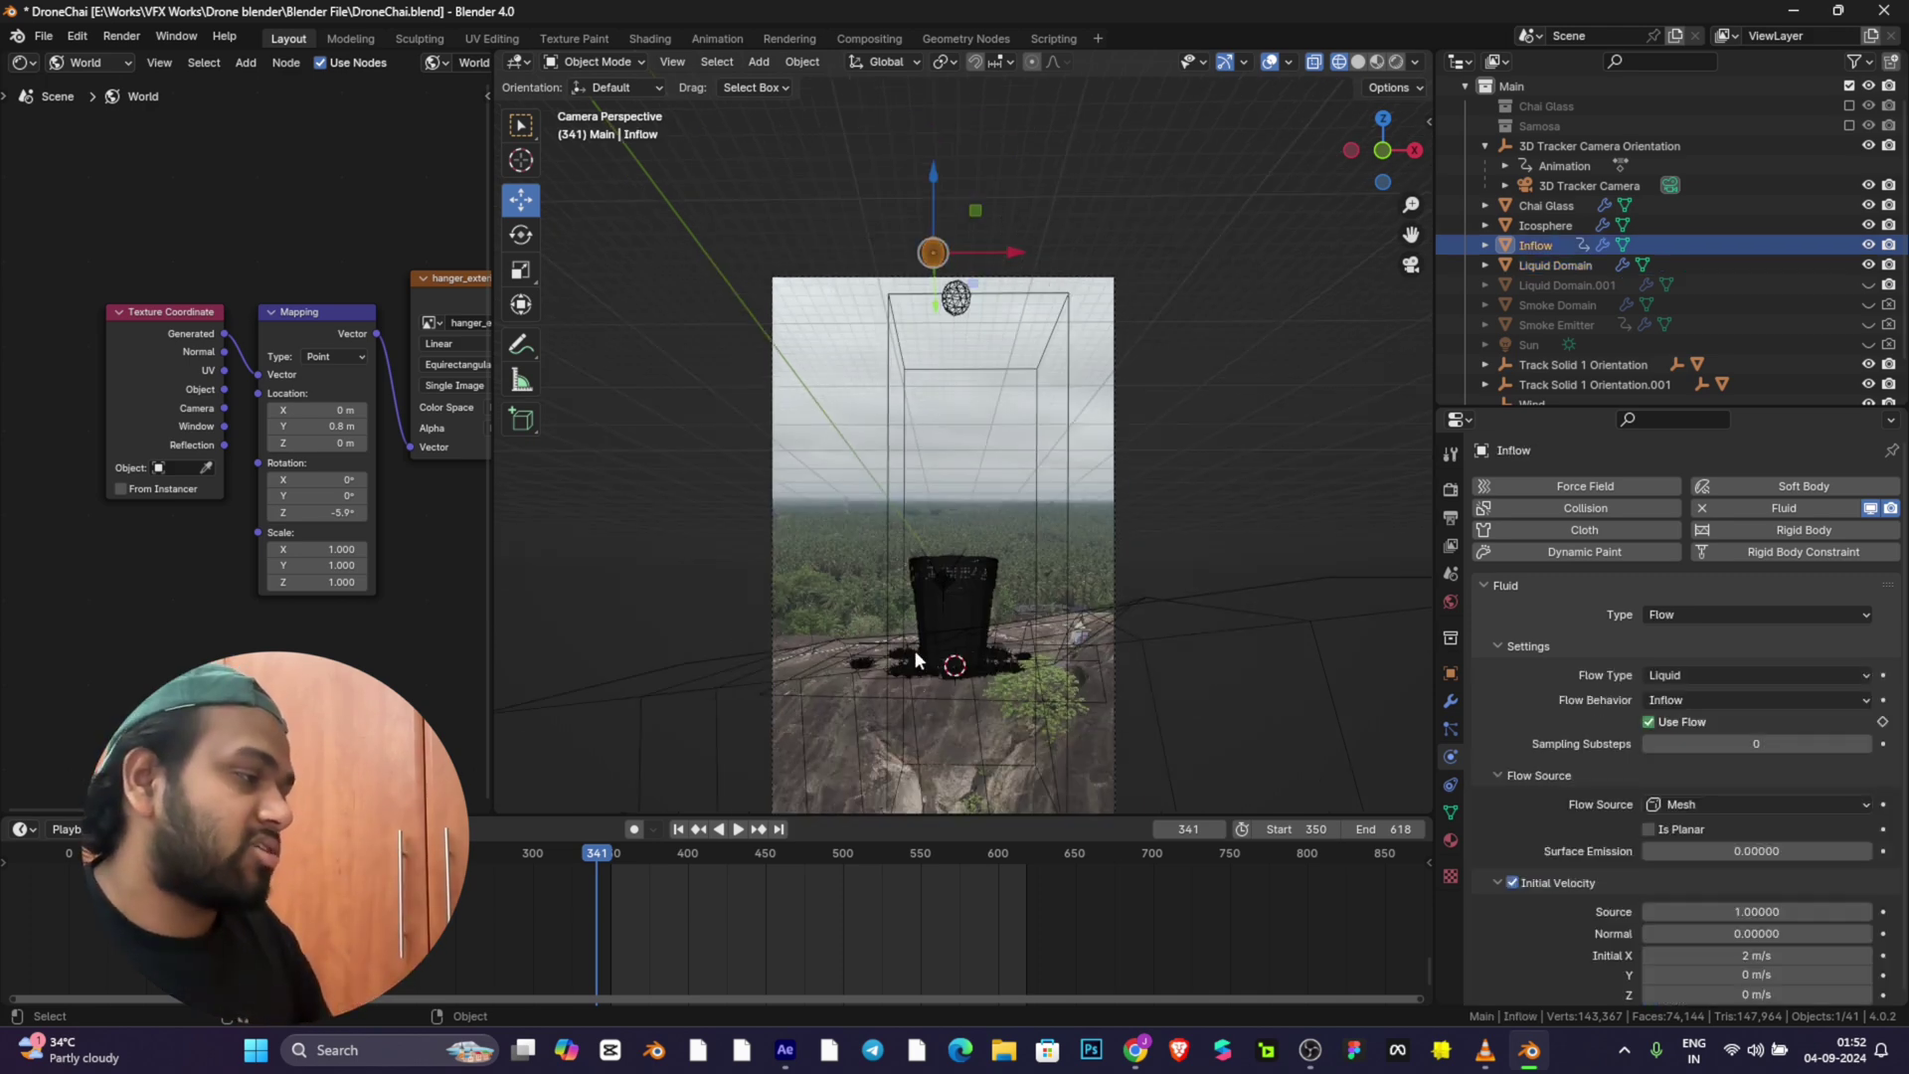
left_click(987, 707)
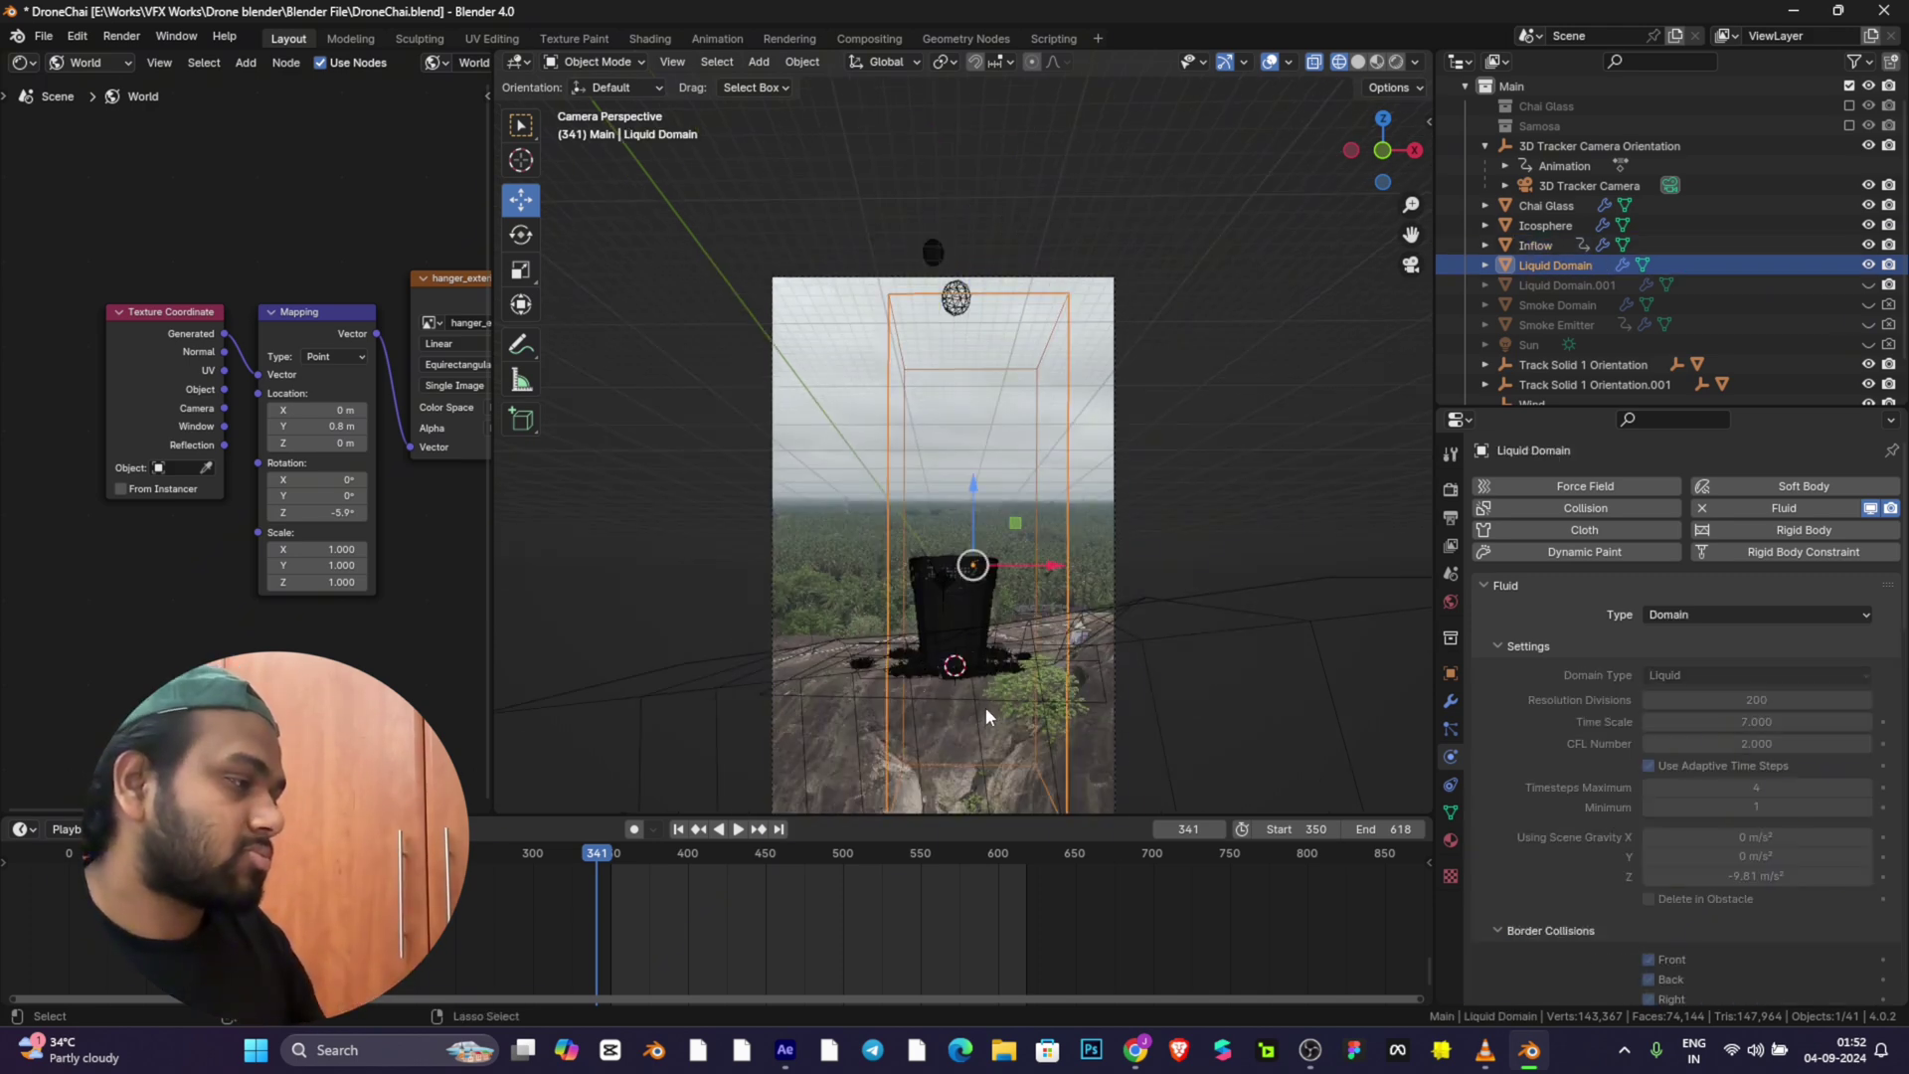
key("shift+Left")
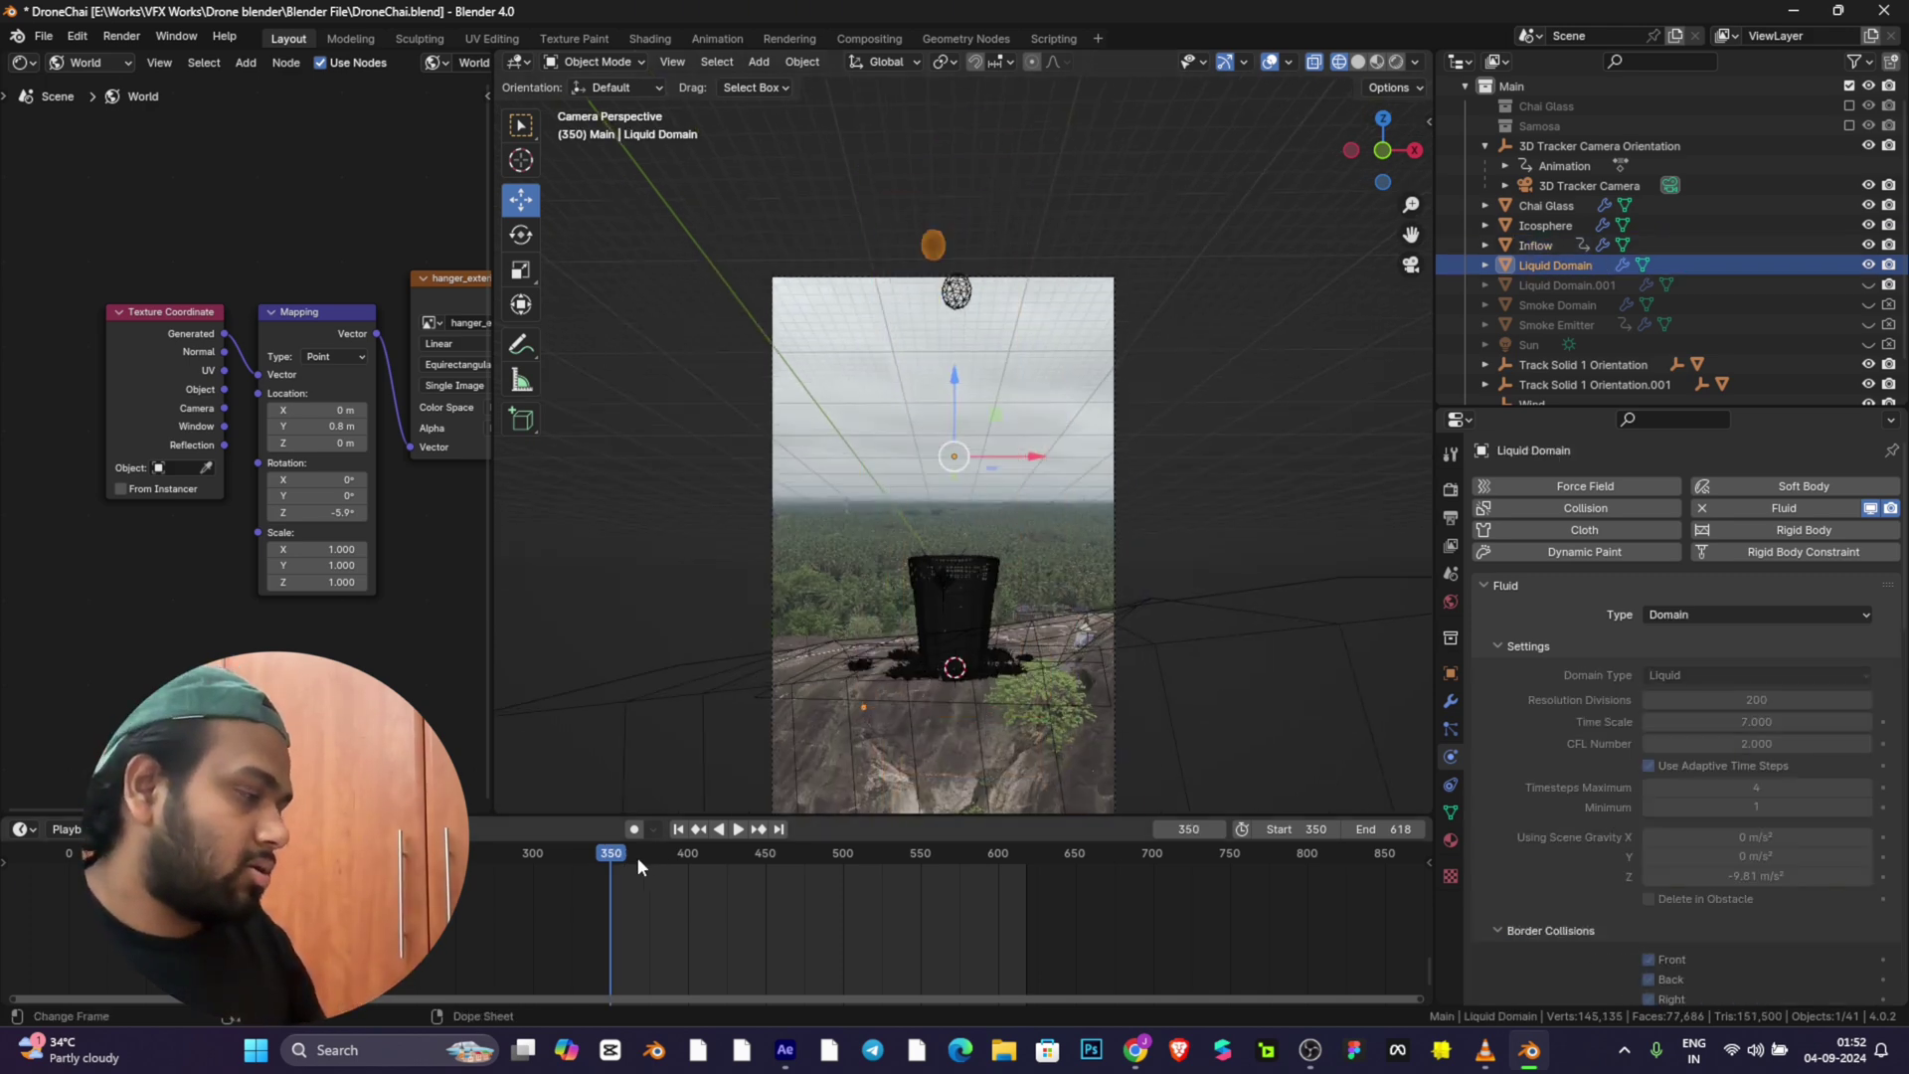
Step: Play the liquid simulation and stop at frame 402, with the orange stream pouring in
key("space")
mouse_move(660, 853)
left_mouse_down()
mouse_move(621, 853)
mouse_move(692, 857)
left_mouse_up()
key("space")
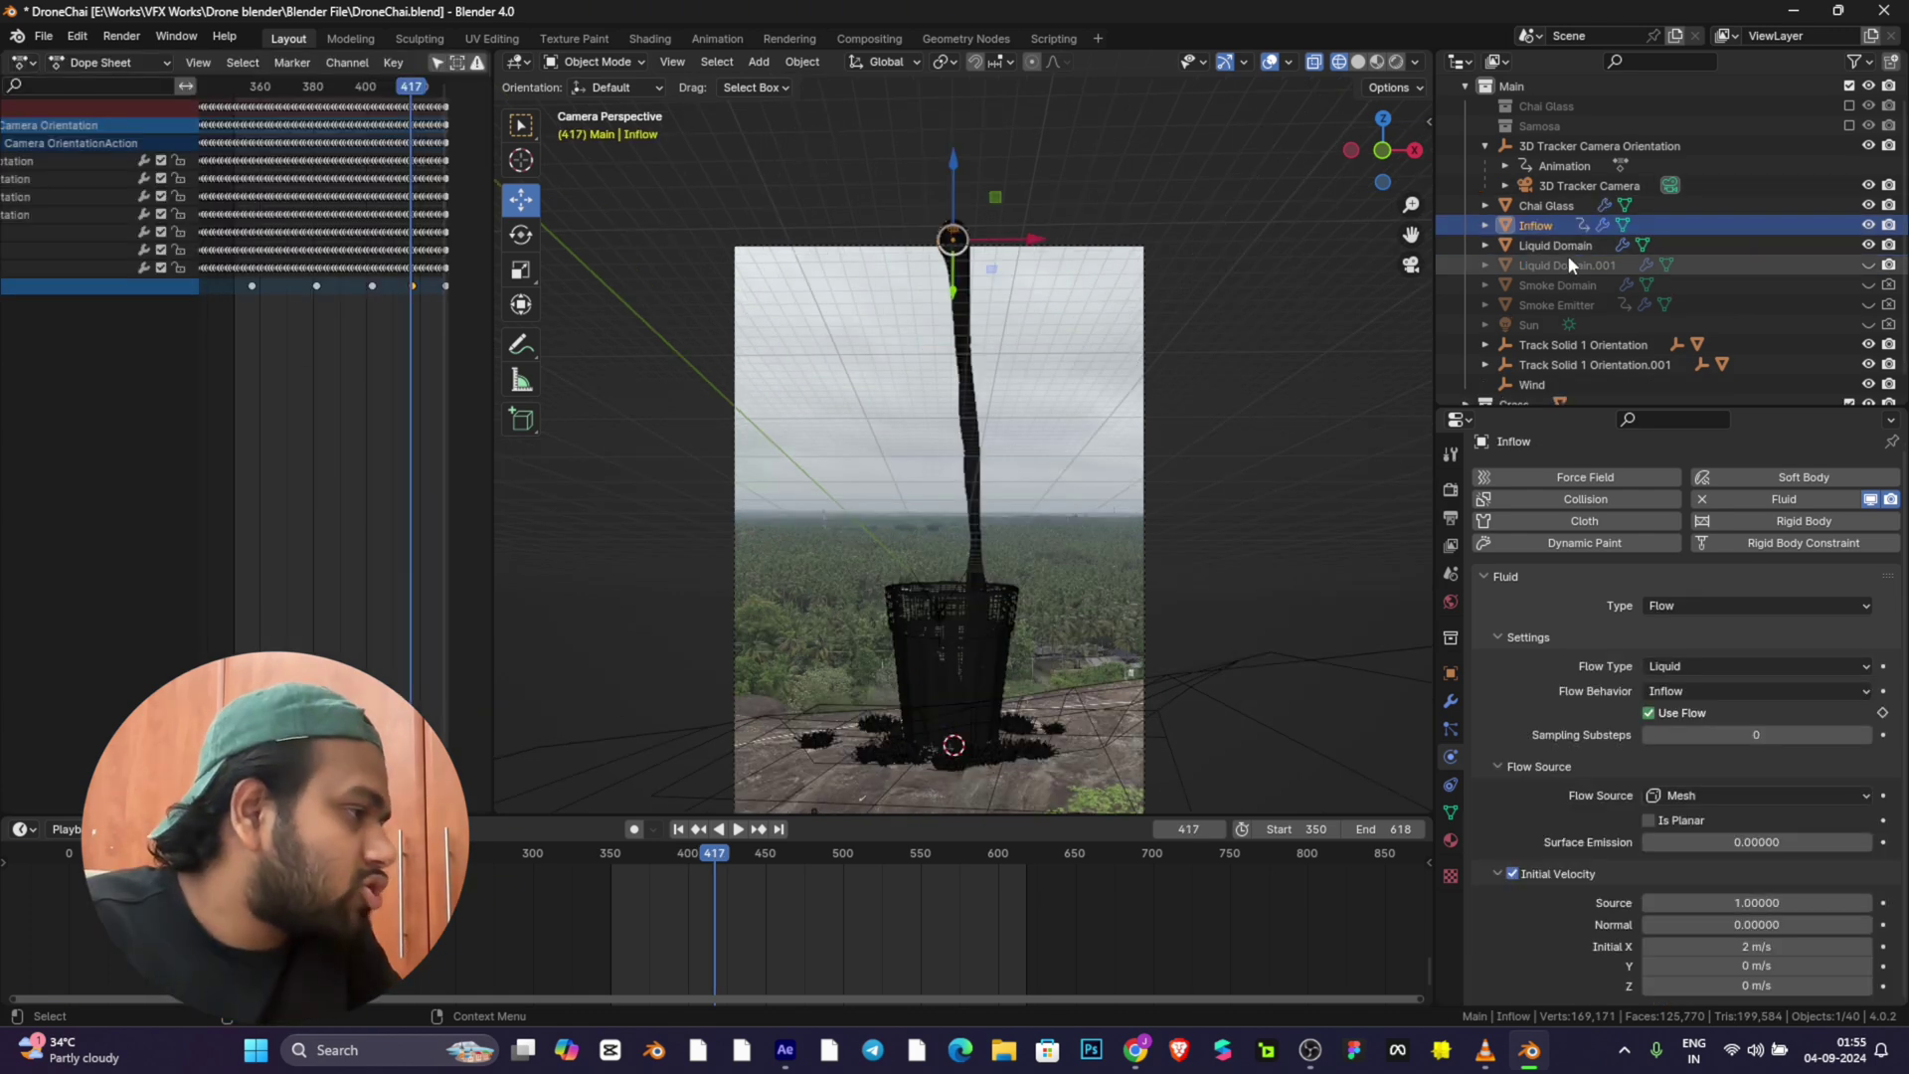
Step: Free All on the Liquid Domain's cache, then review its unlocked fluid settings
left_click(1559, 249)
scroll(1704, 785, "down", 5)
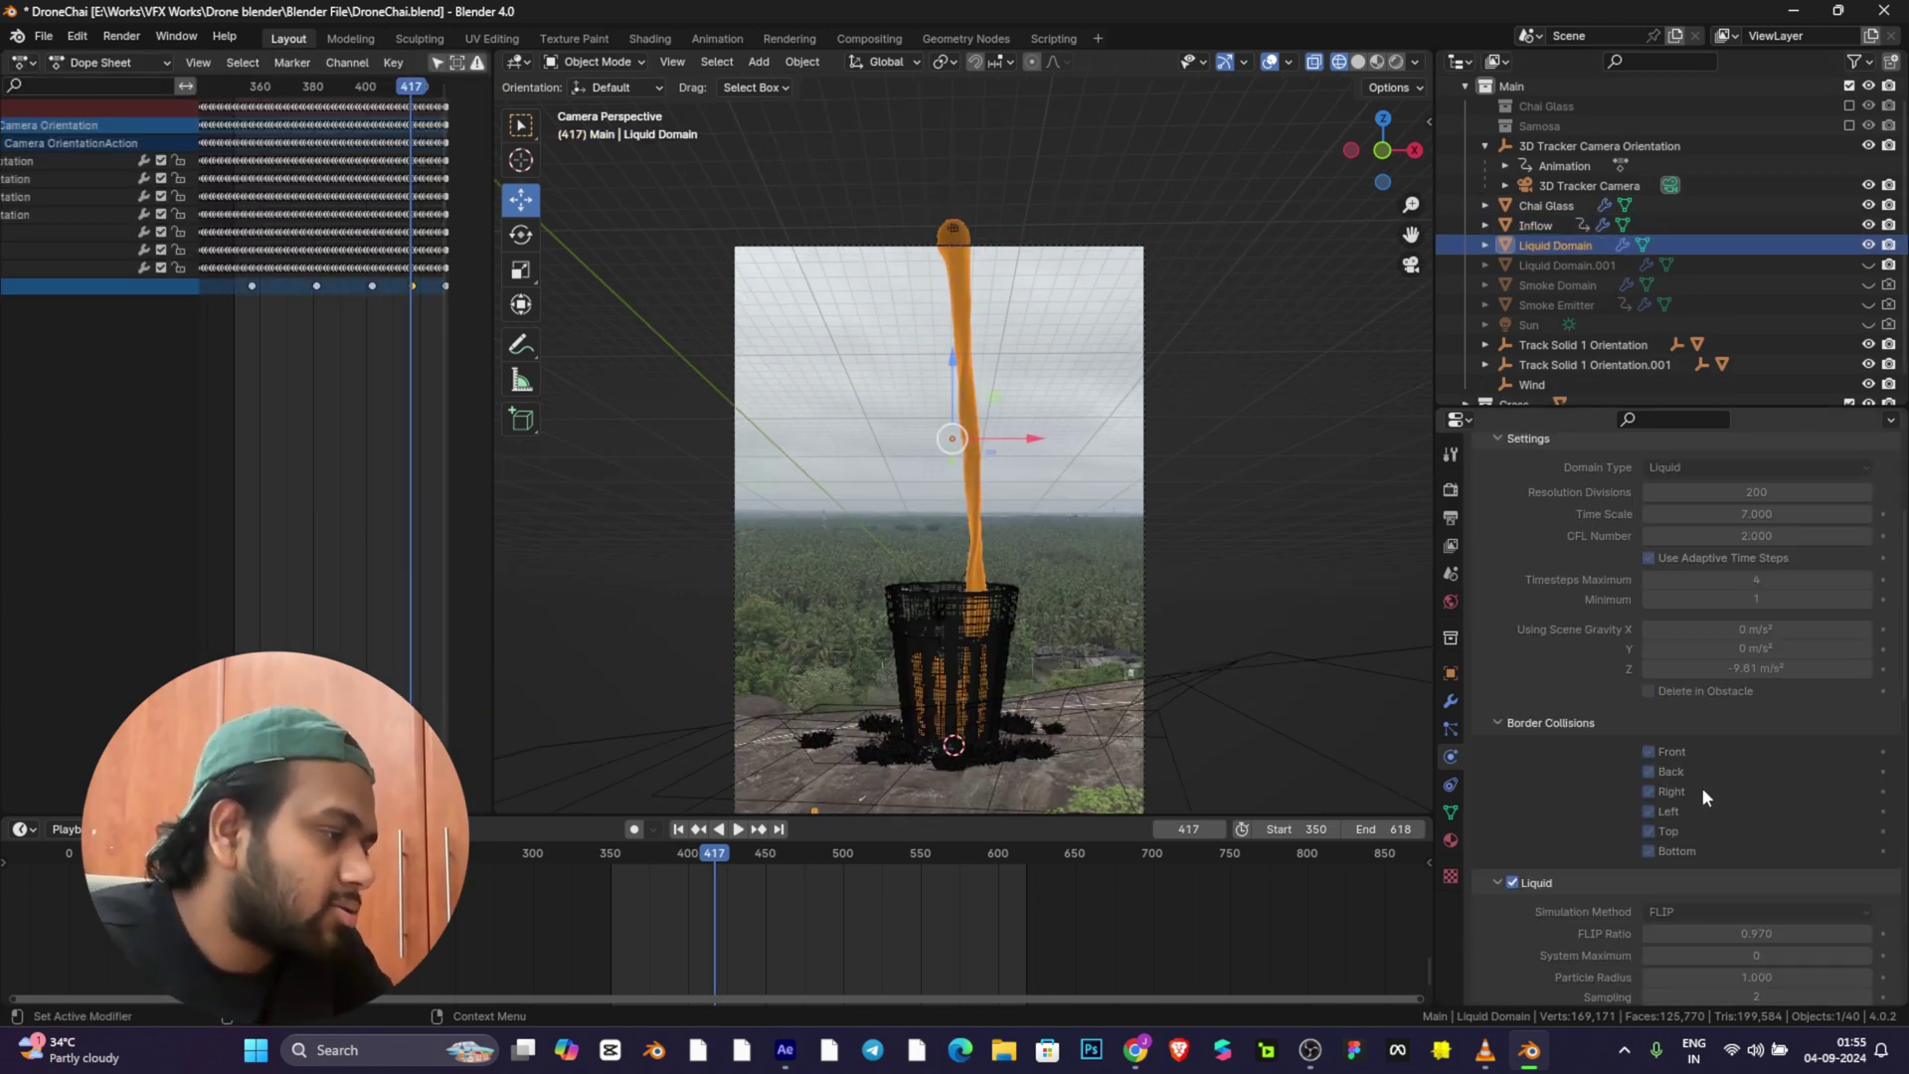
scroll(1703, 786, "down", 15)
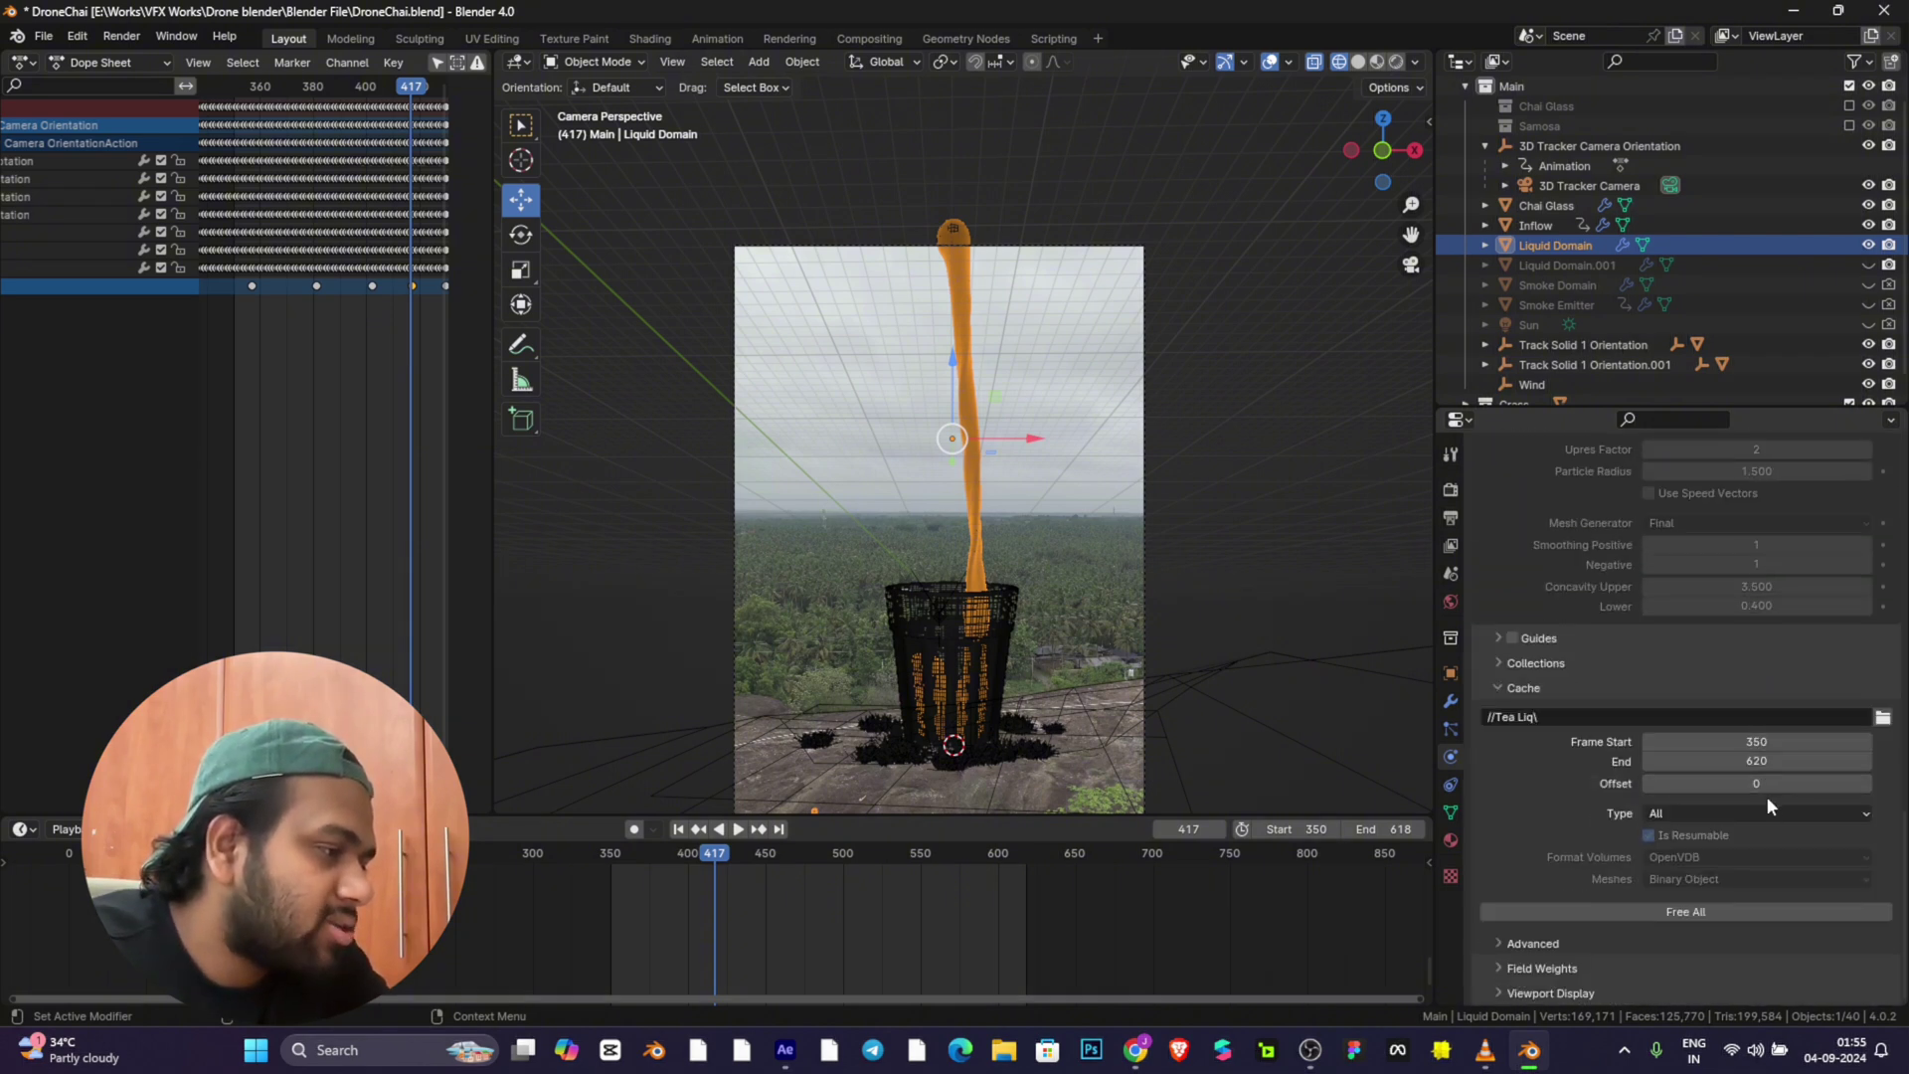
left_click(1697, 907)
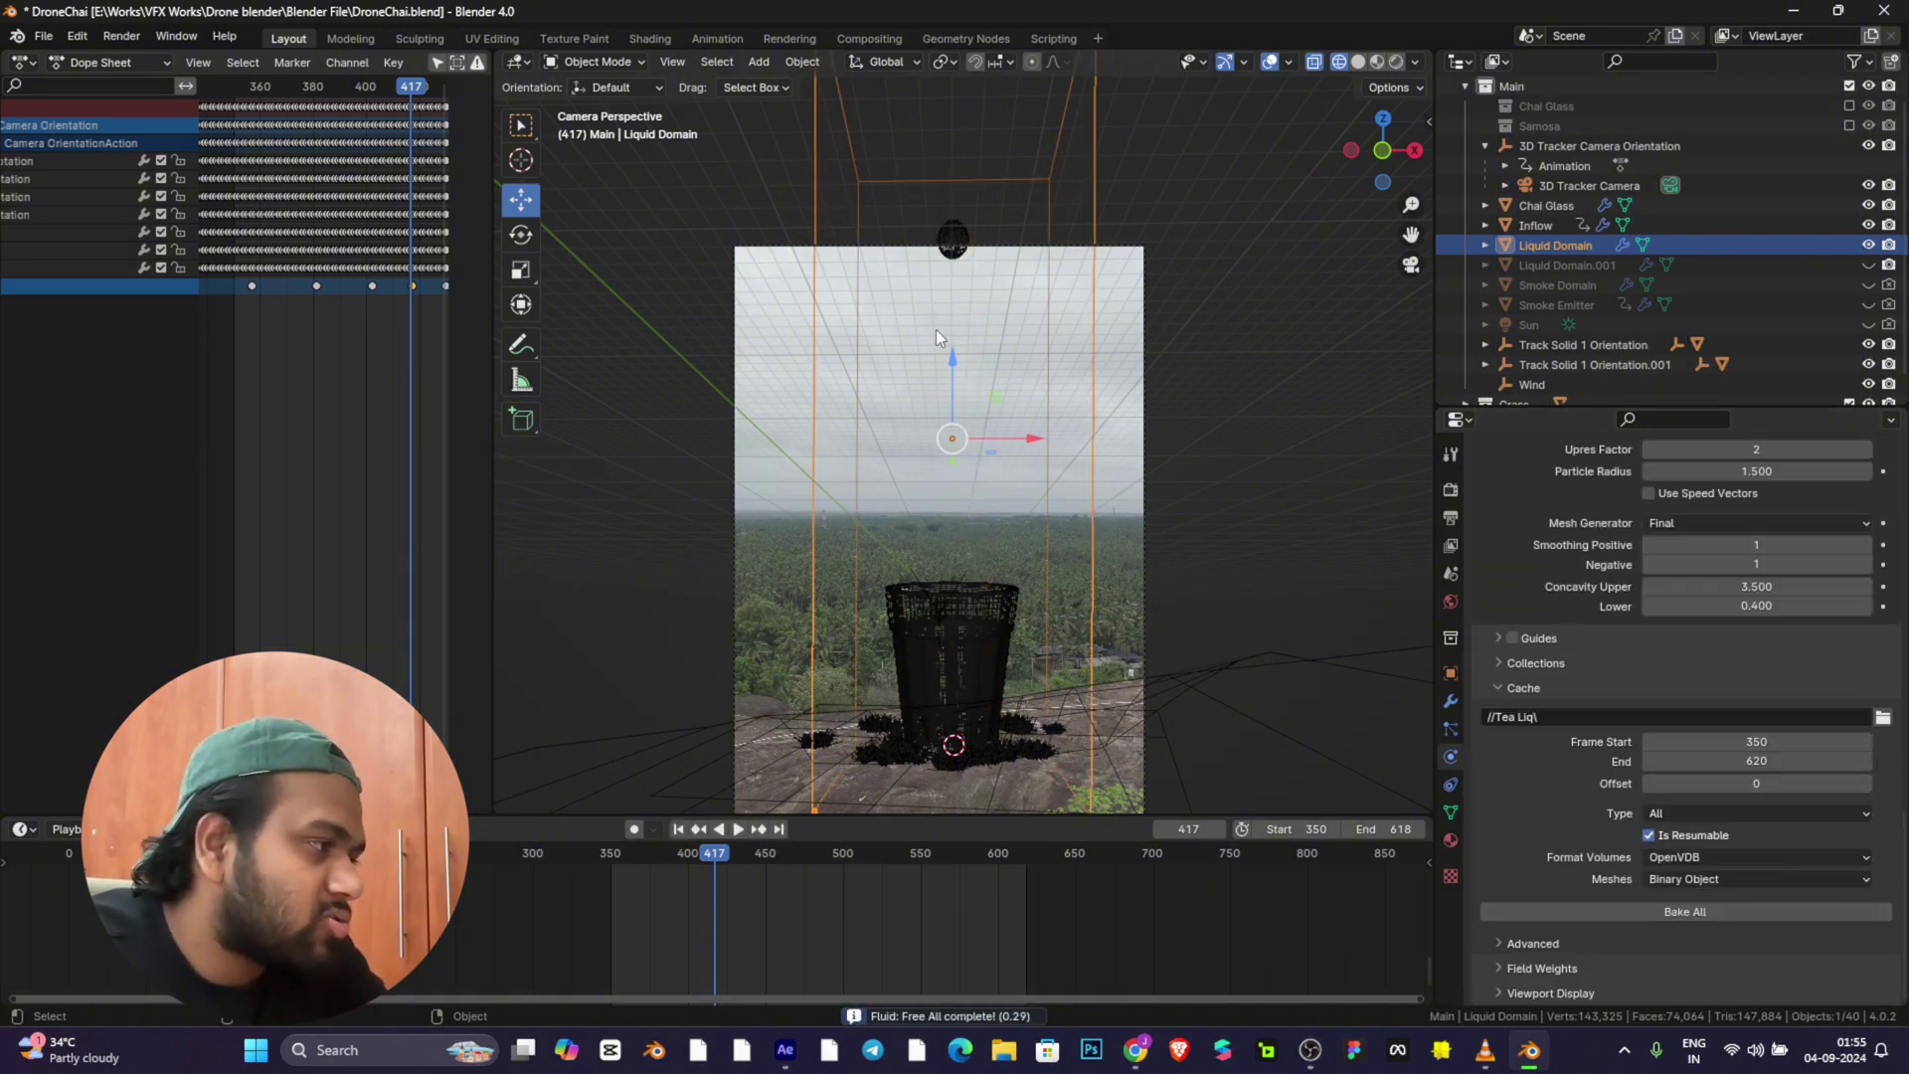
scroll(889, 308, "down", 3)
scroll(1776, 708, "up", 10)
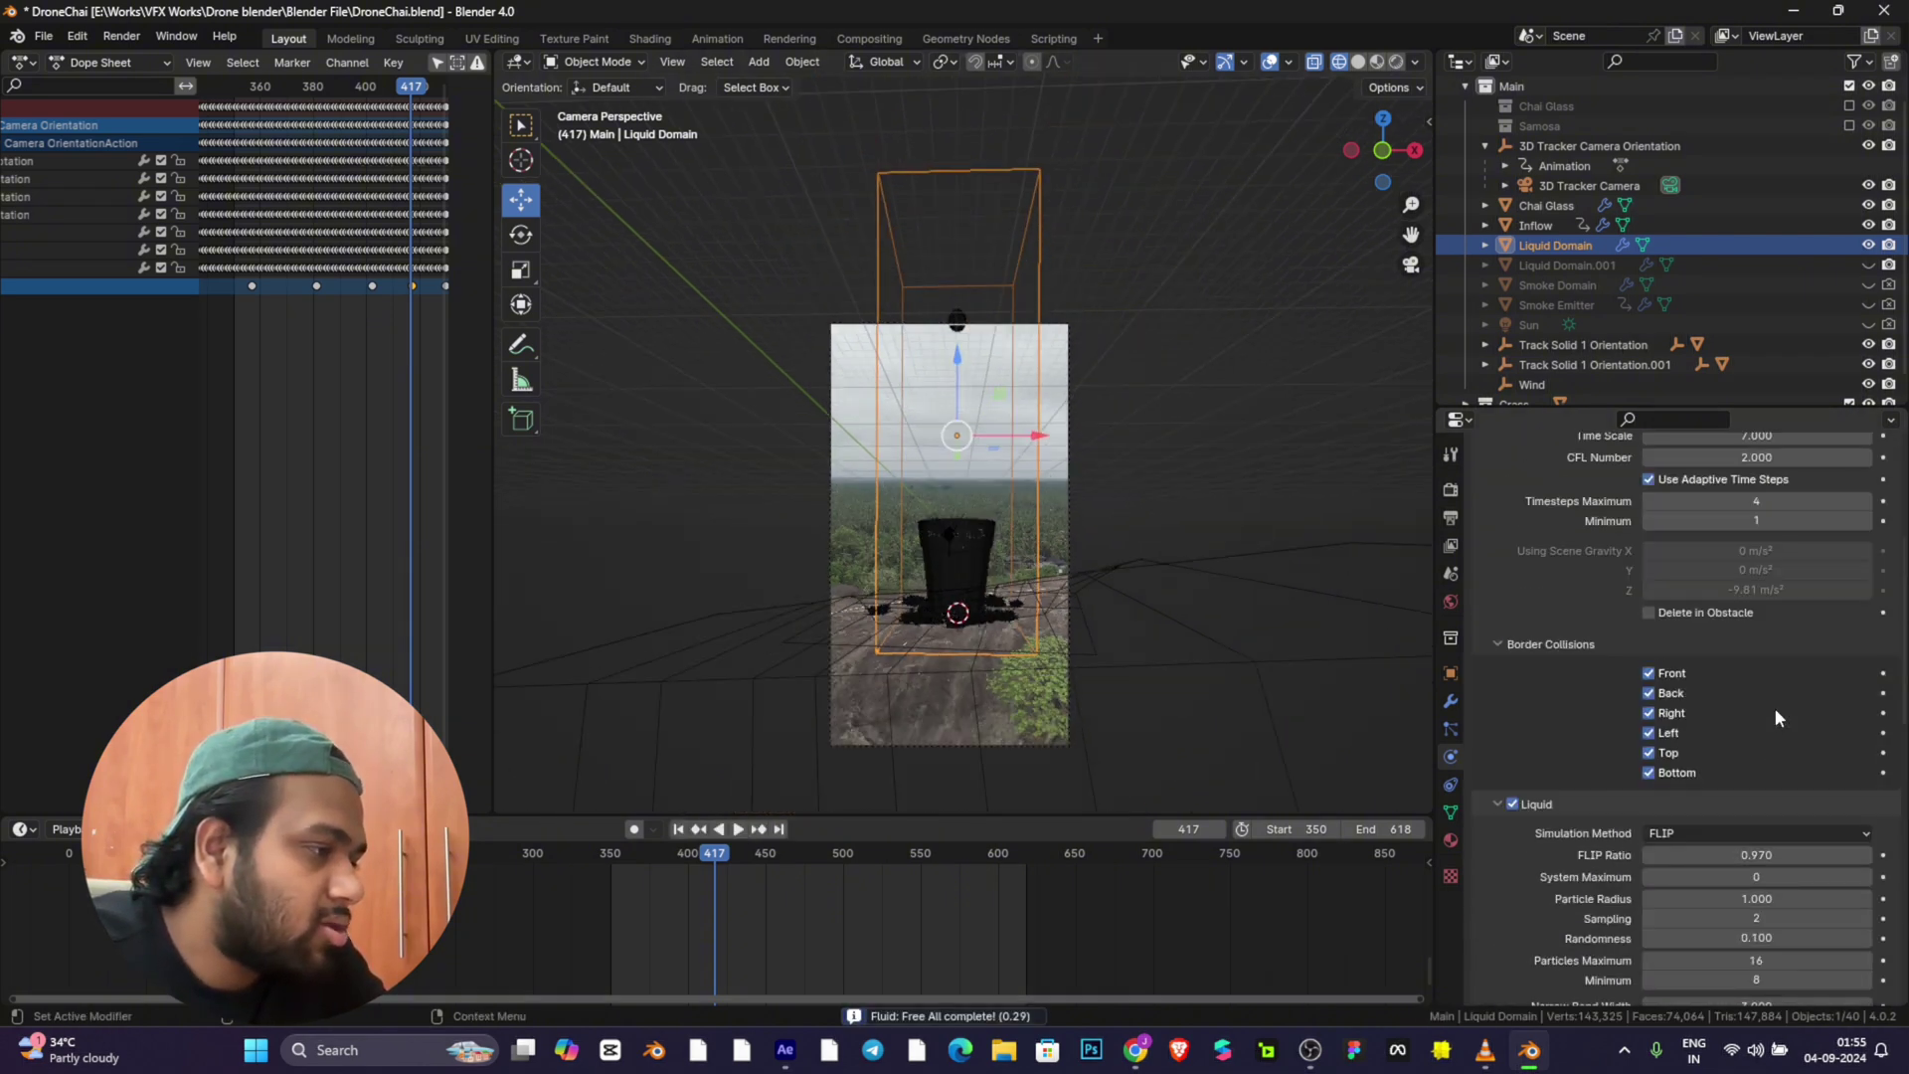
scroll(1771, 716, "down", 4)
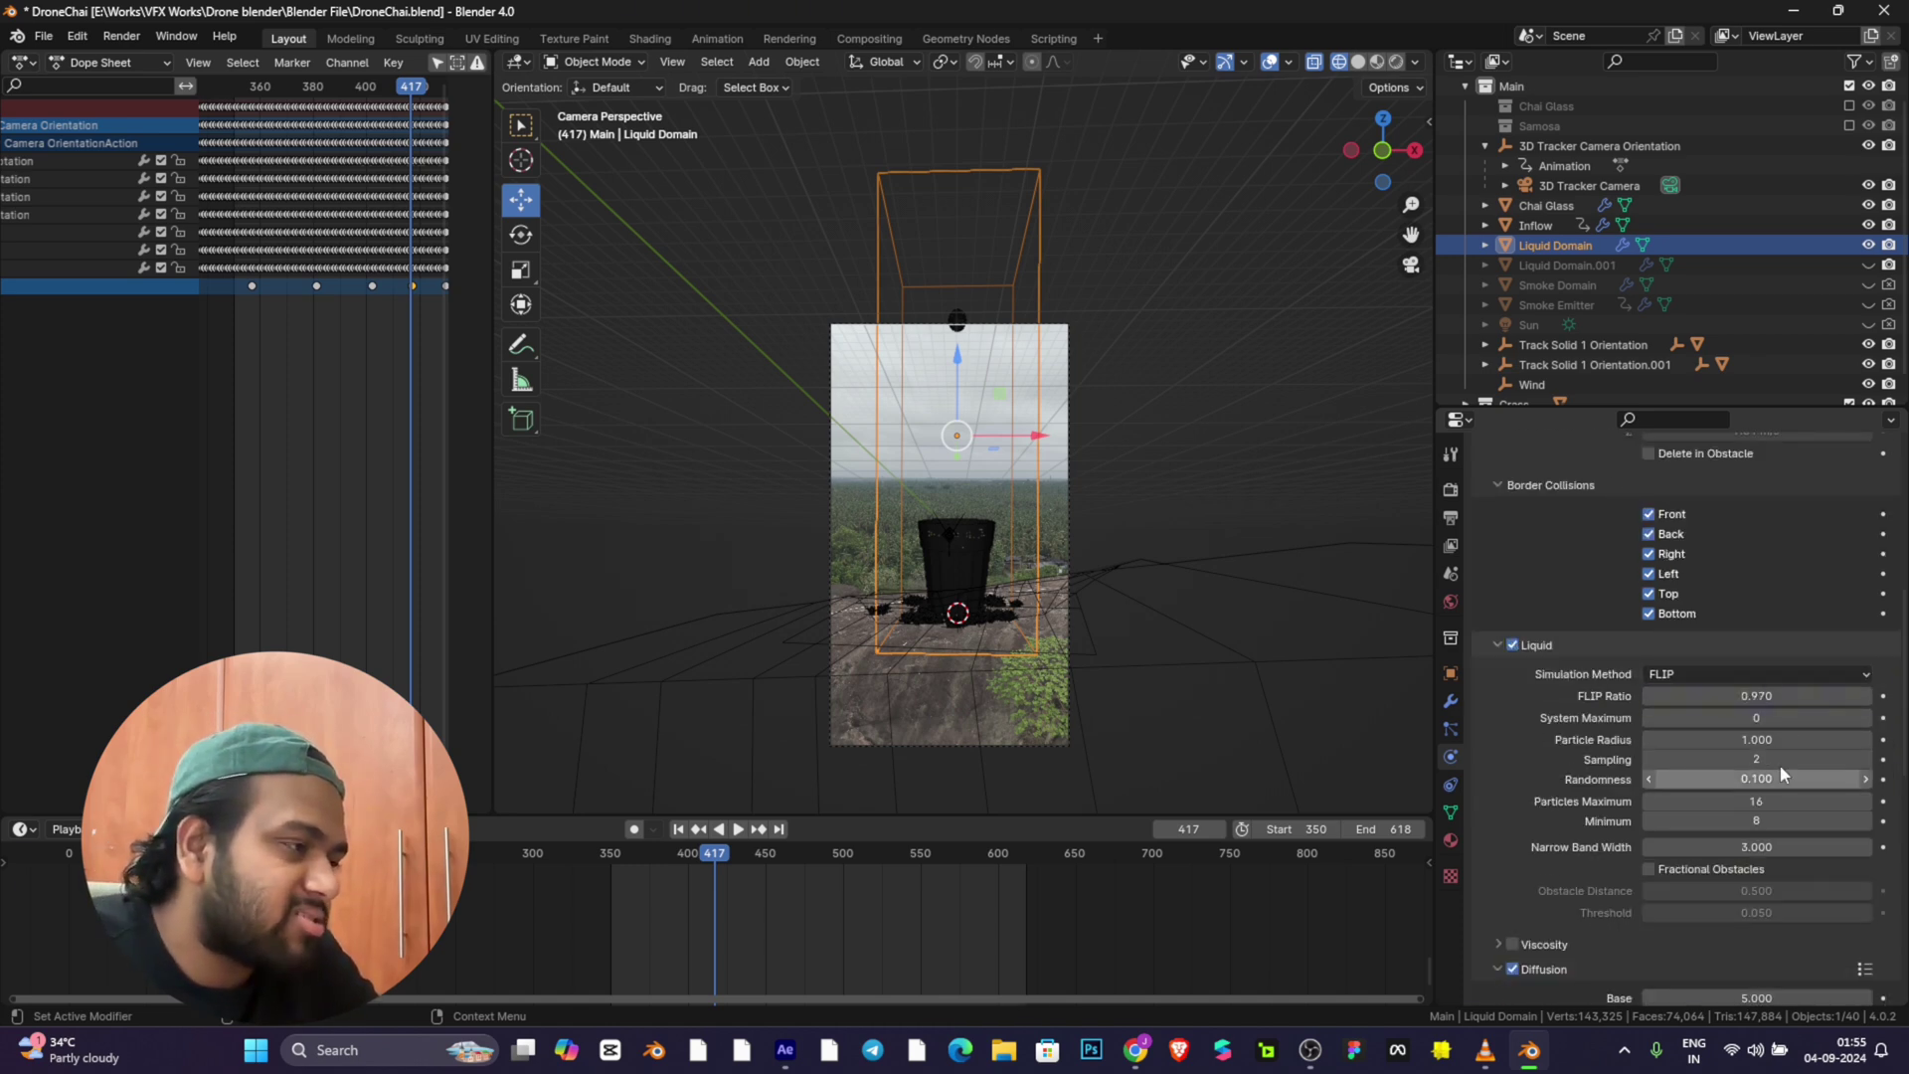
scroll(1506, 697, "up", 10)
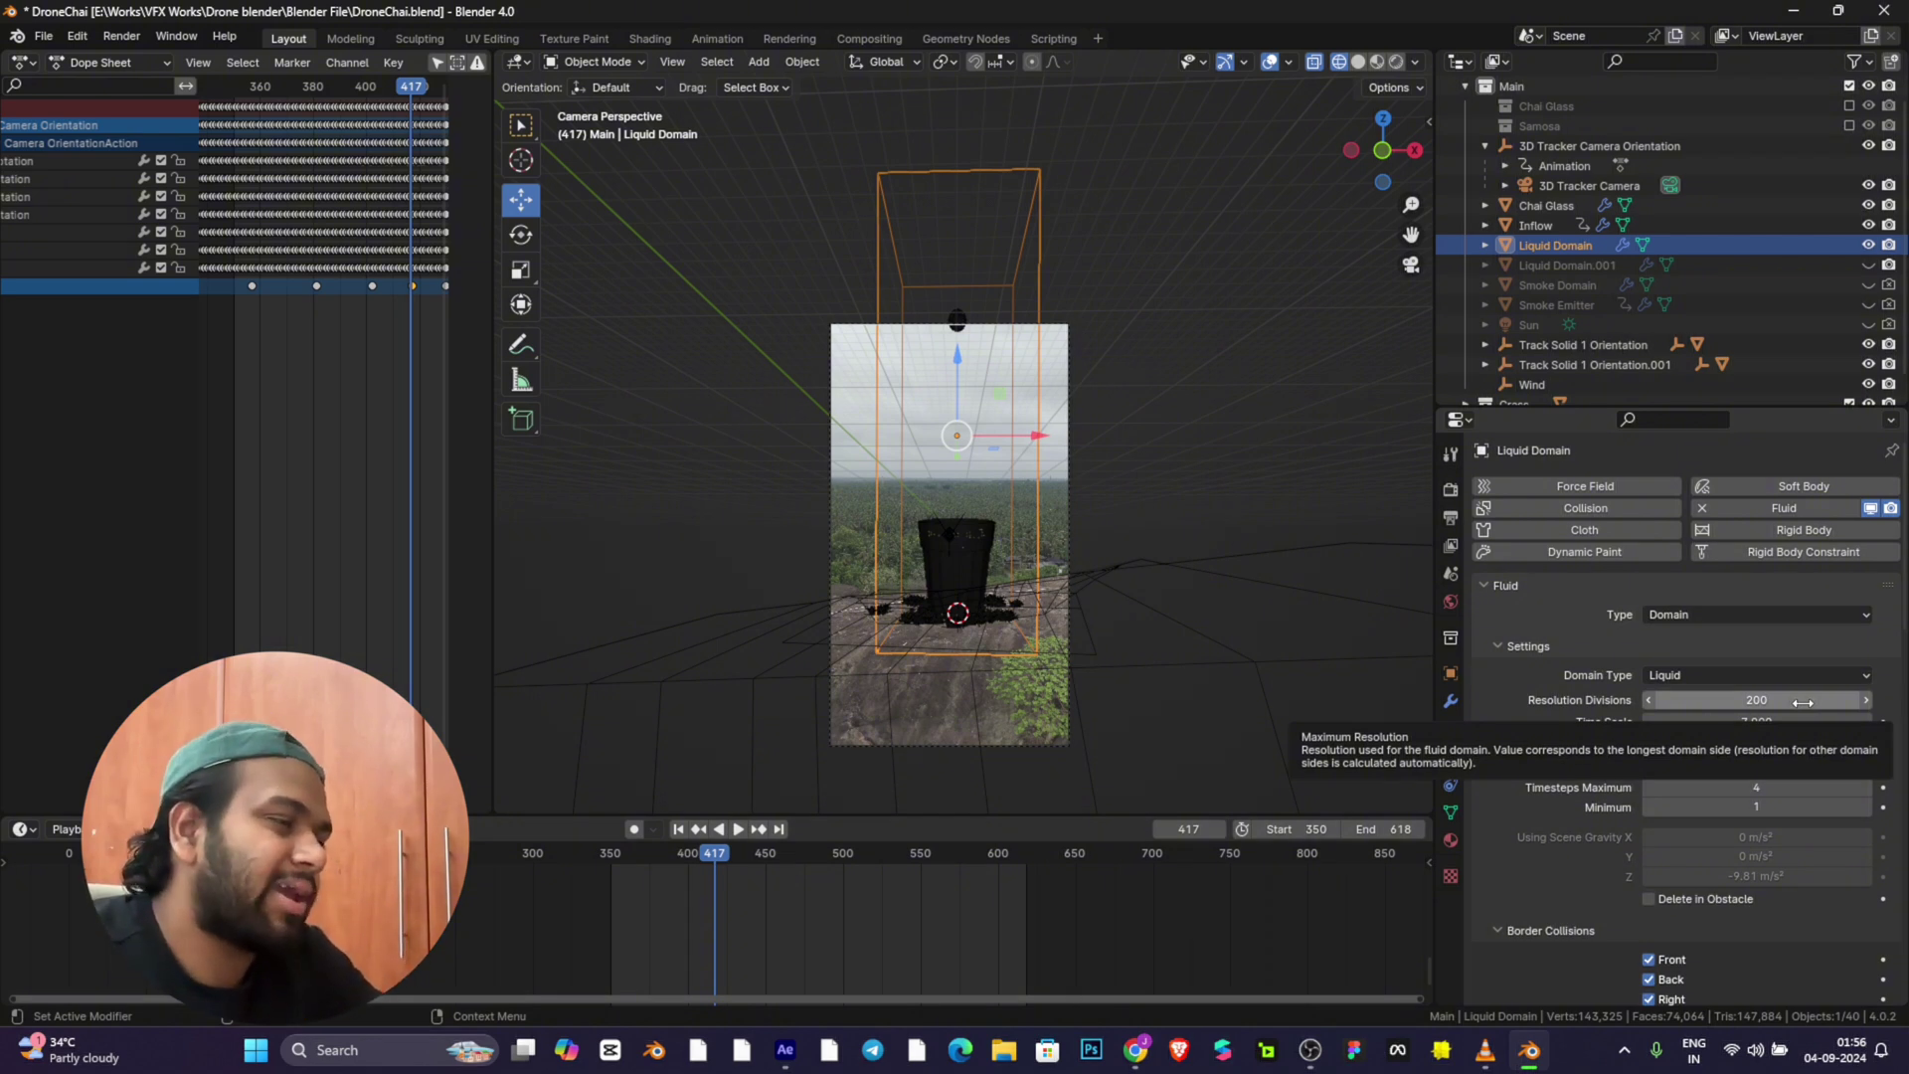
scroll(1790, 716, "down", 15)
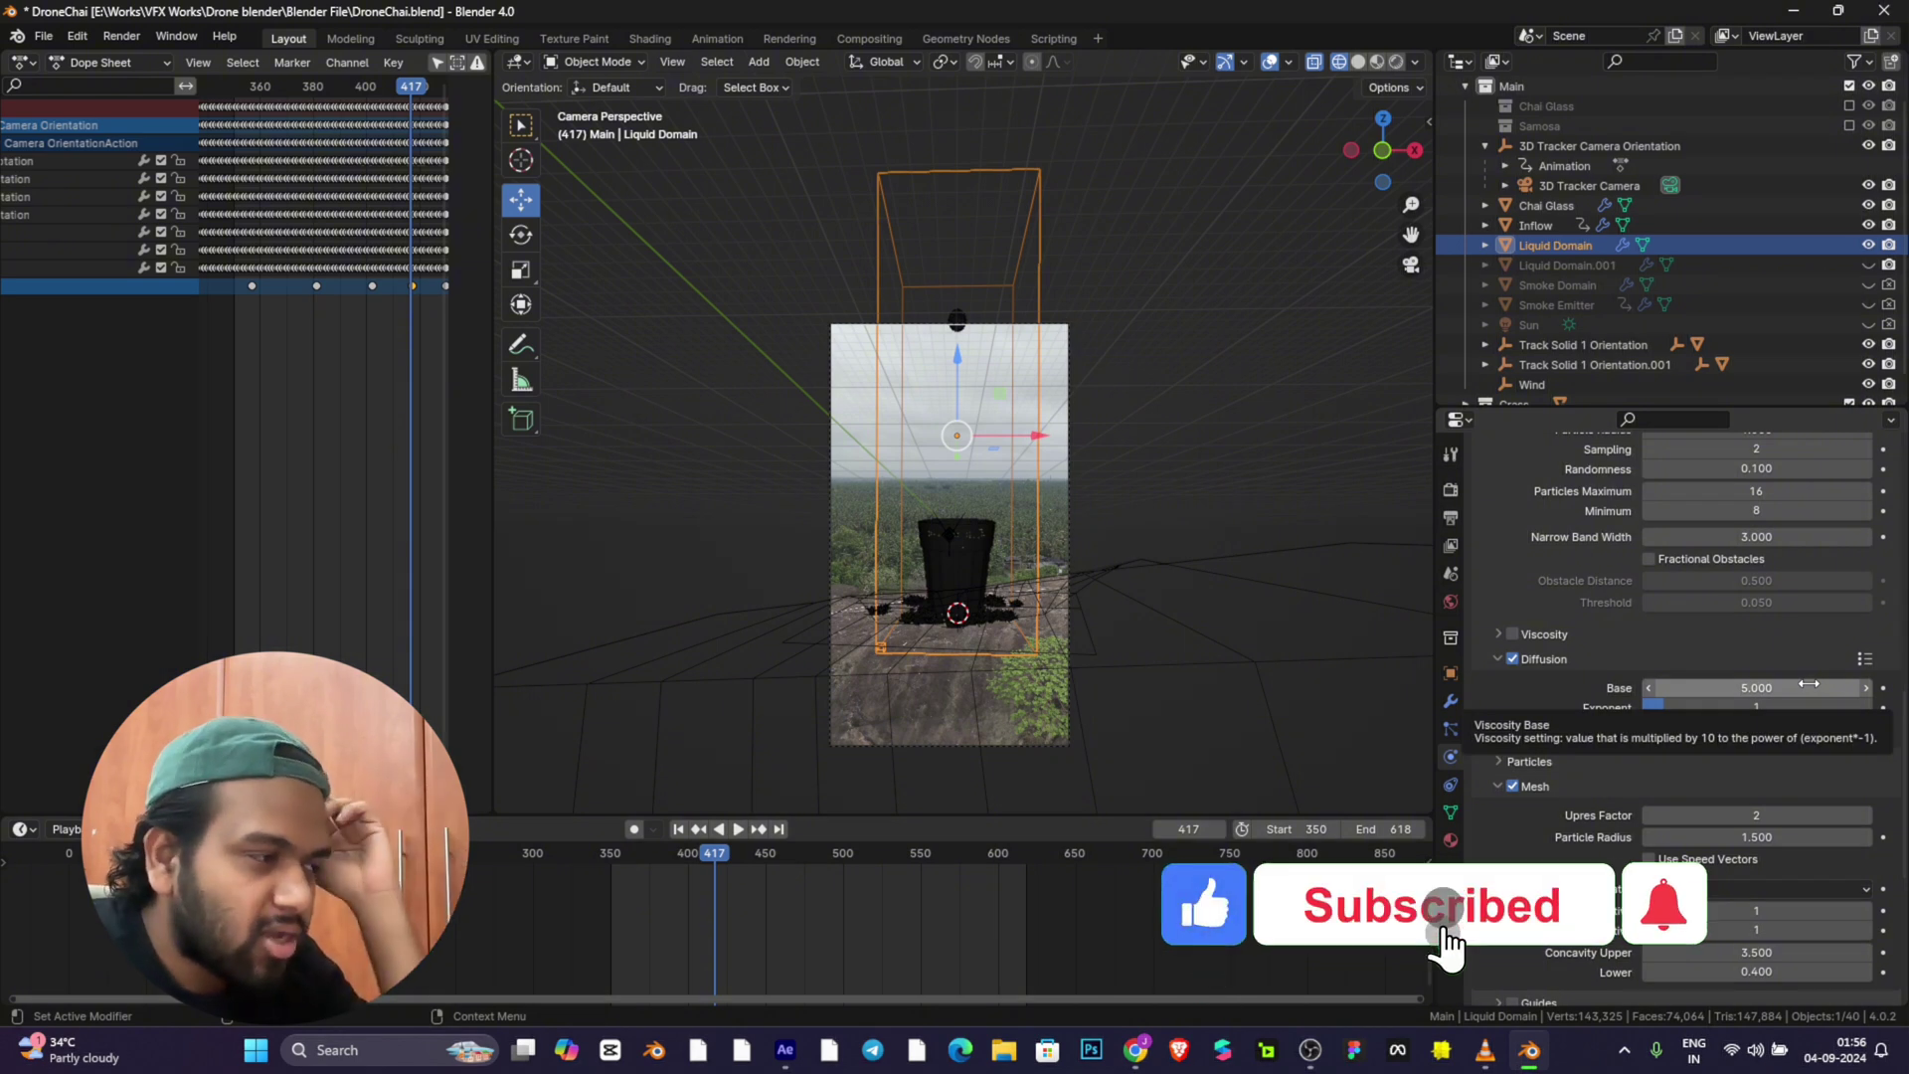
left_click(1867, 661)
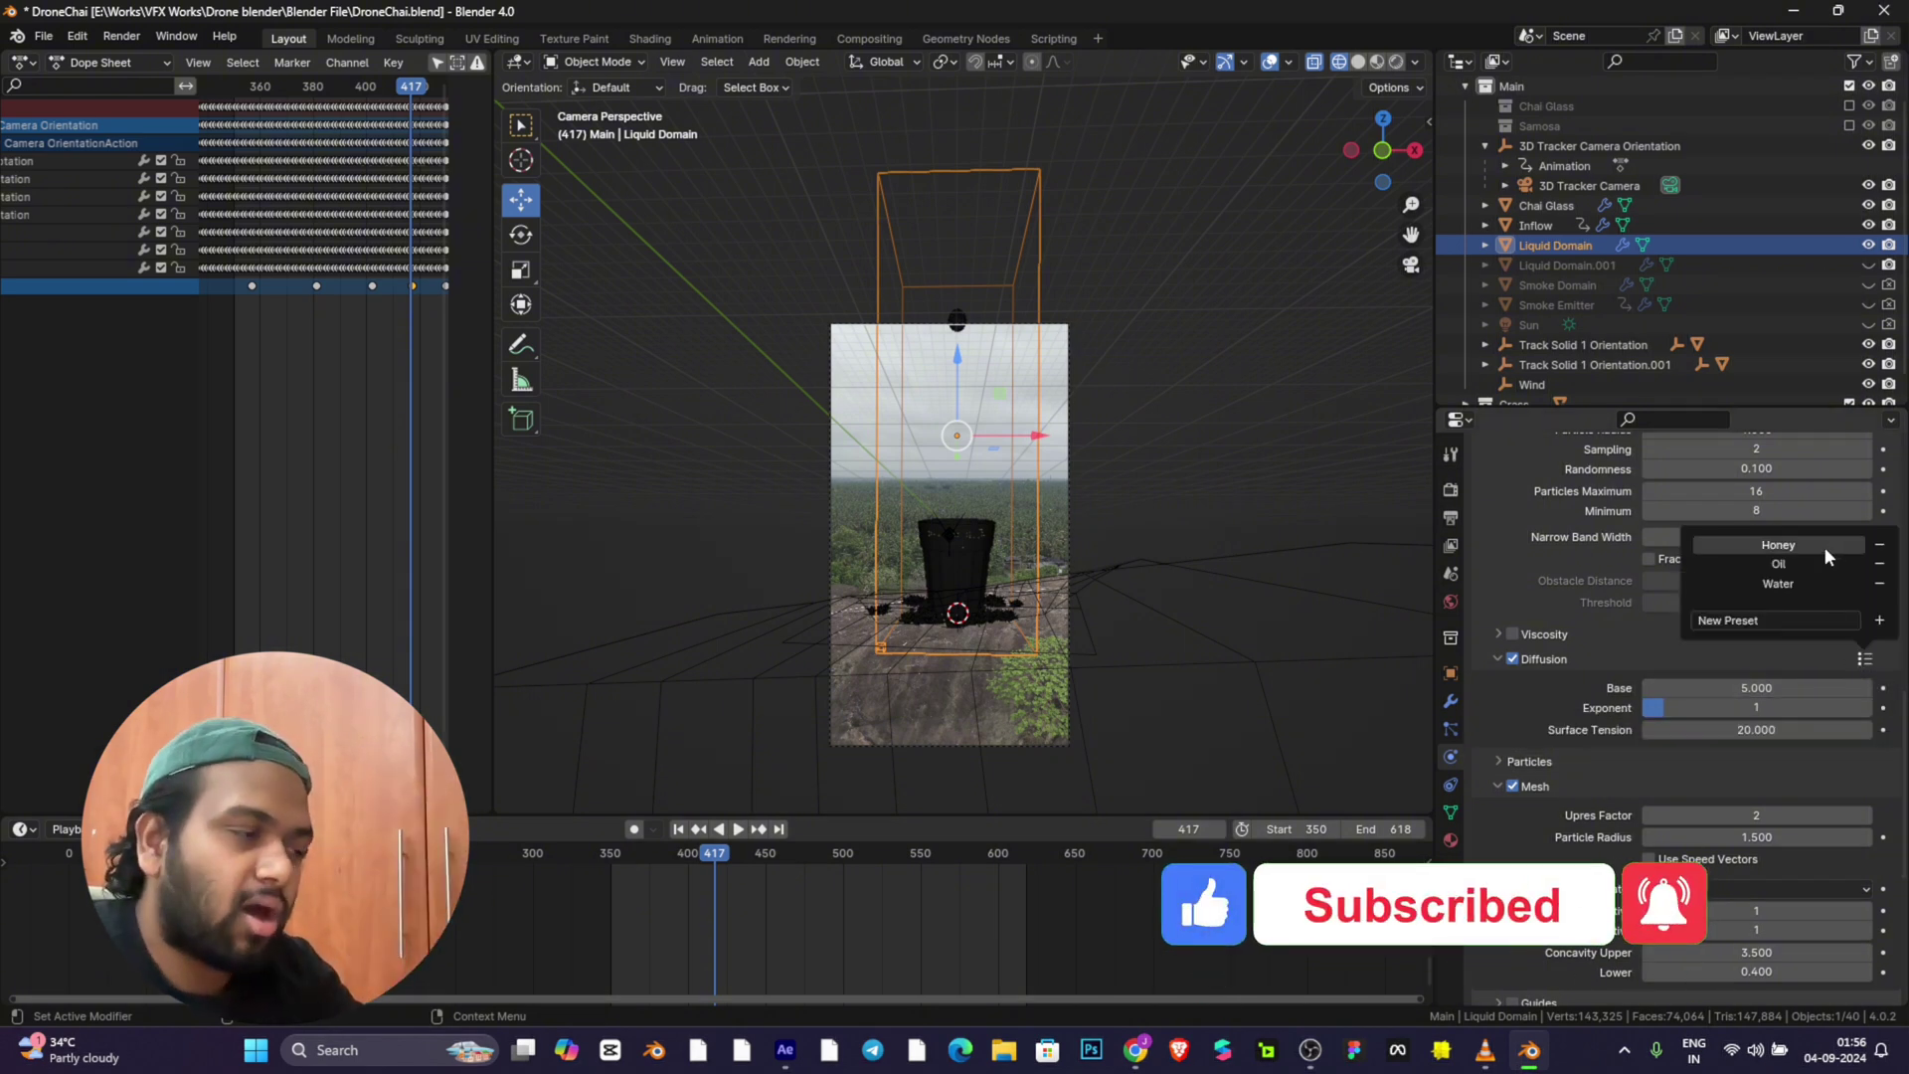
scroll(1519, 707, "down", 2)
scroll(1519, 707, "down", 7)
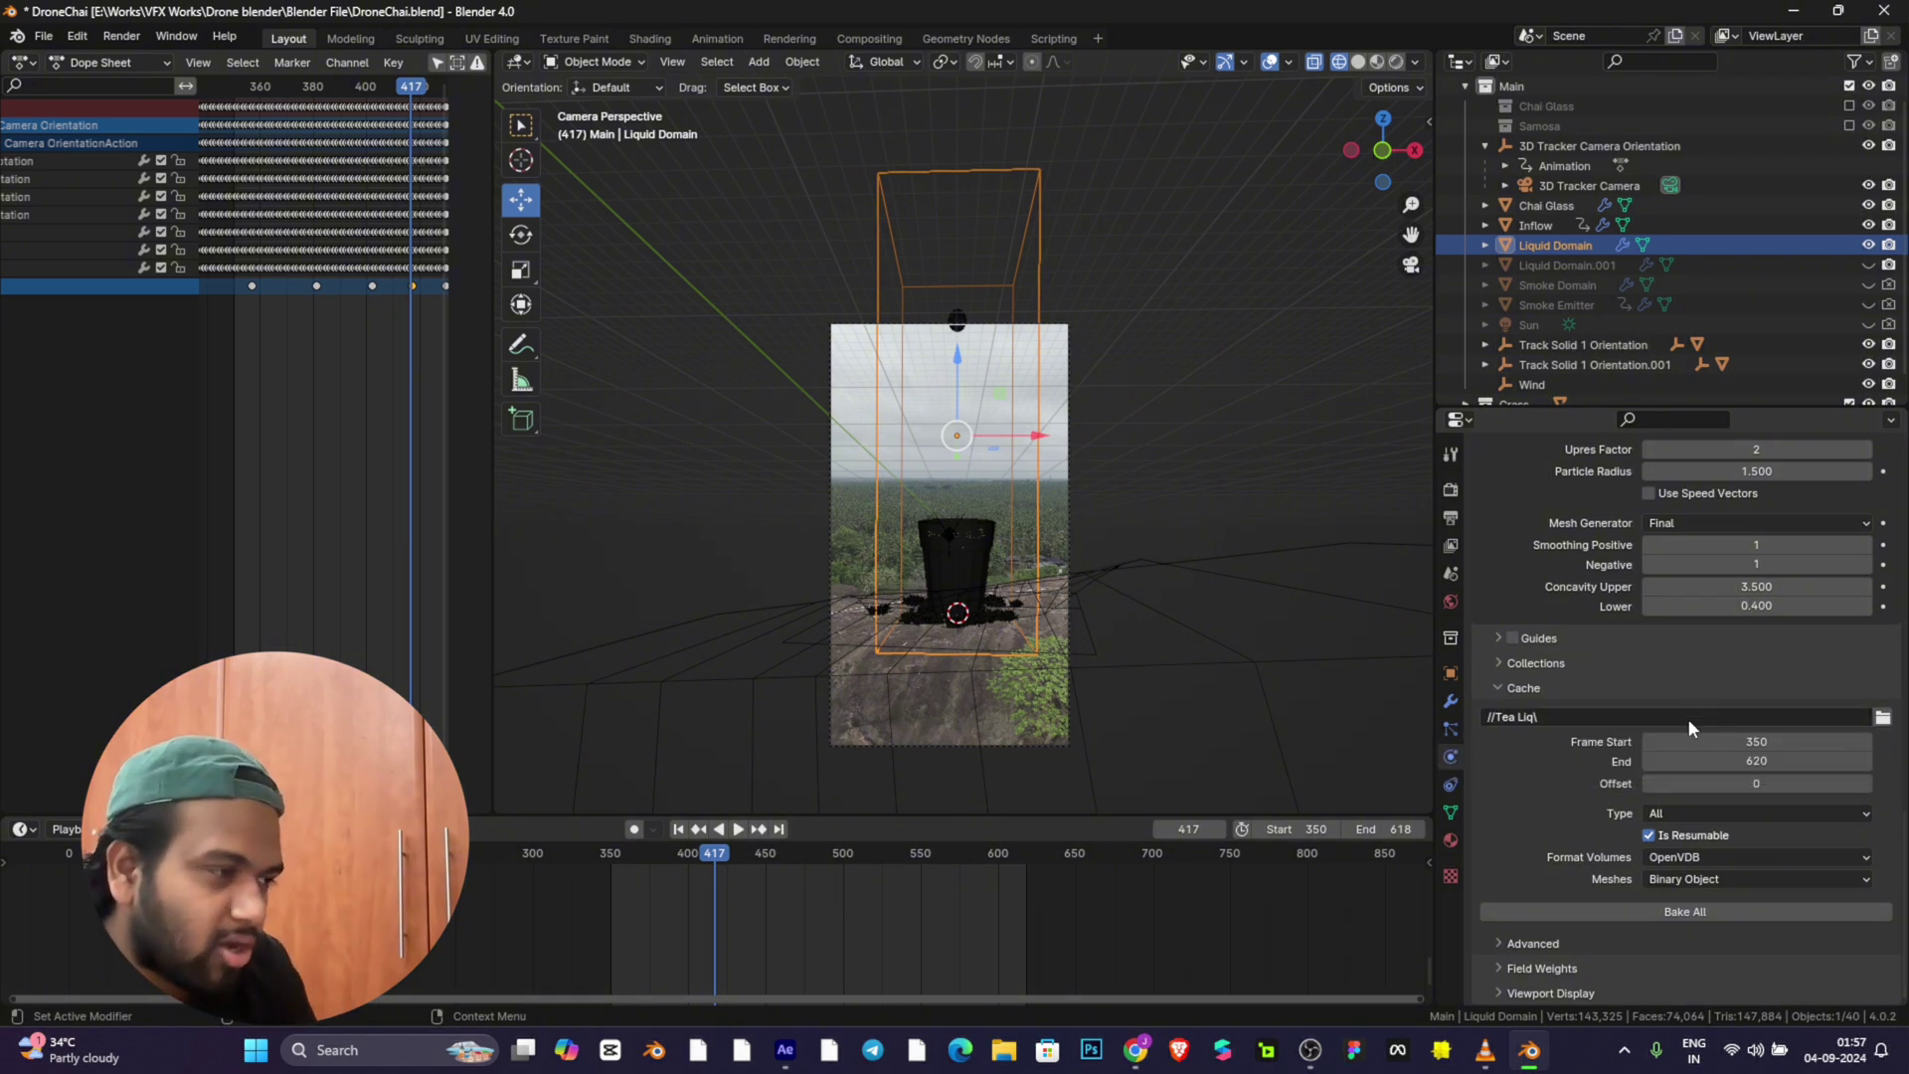
Step: Check the liquid cache folder and the output frame range settings without changing them
left_click(1882, 717)
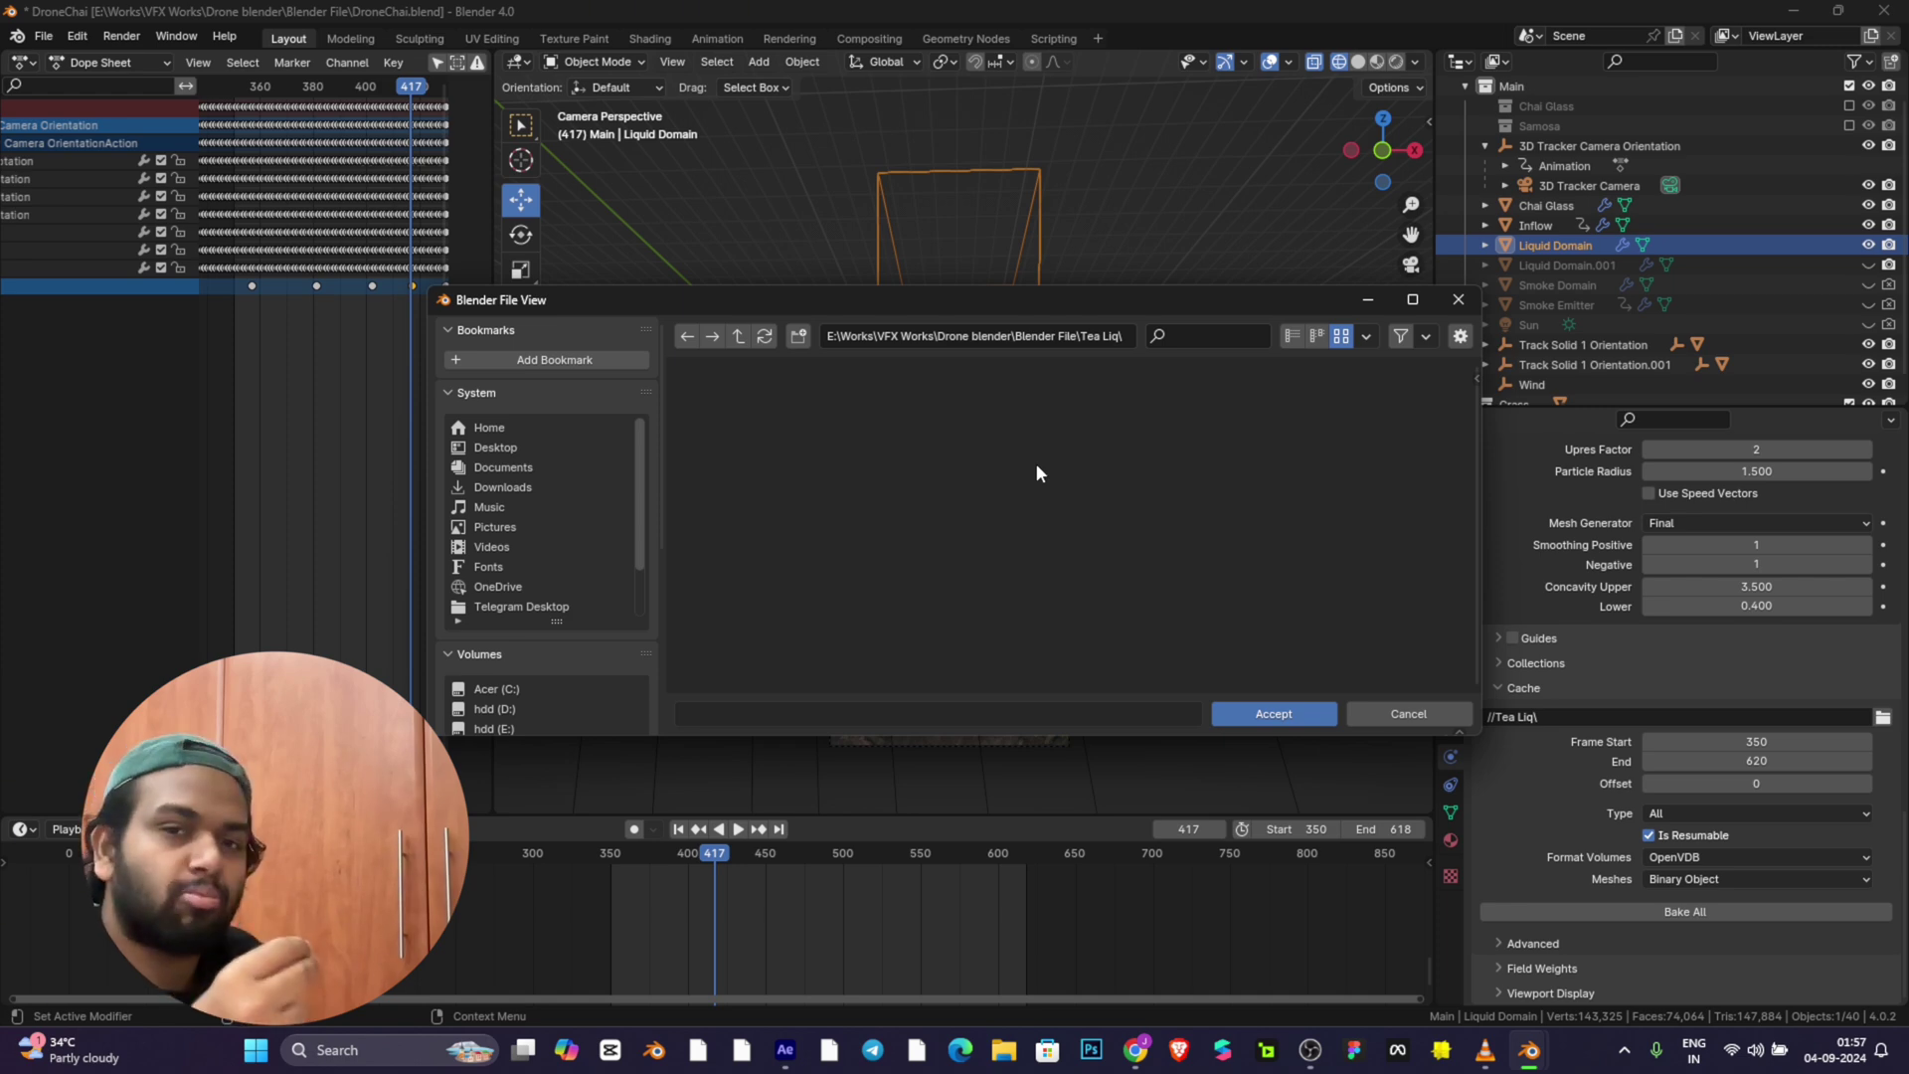
key("Escape")
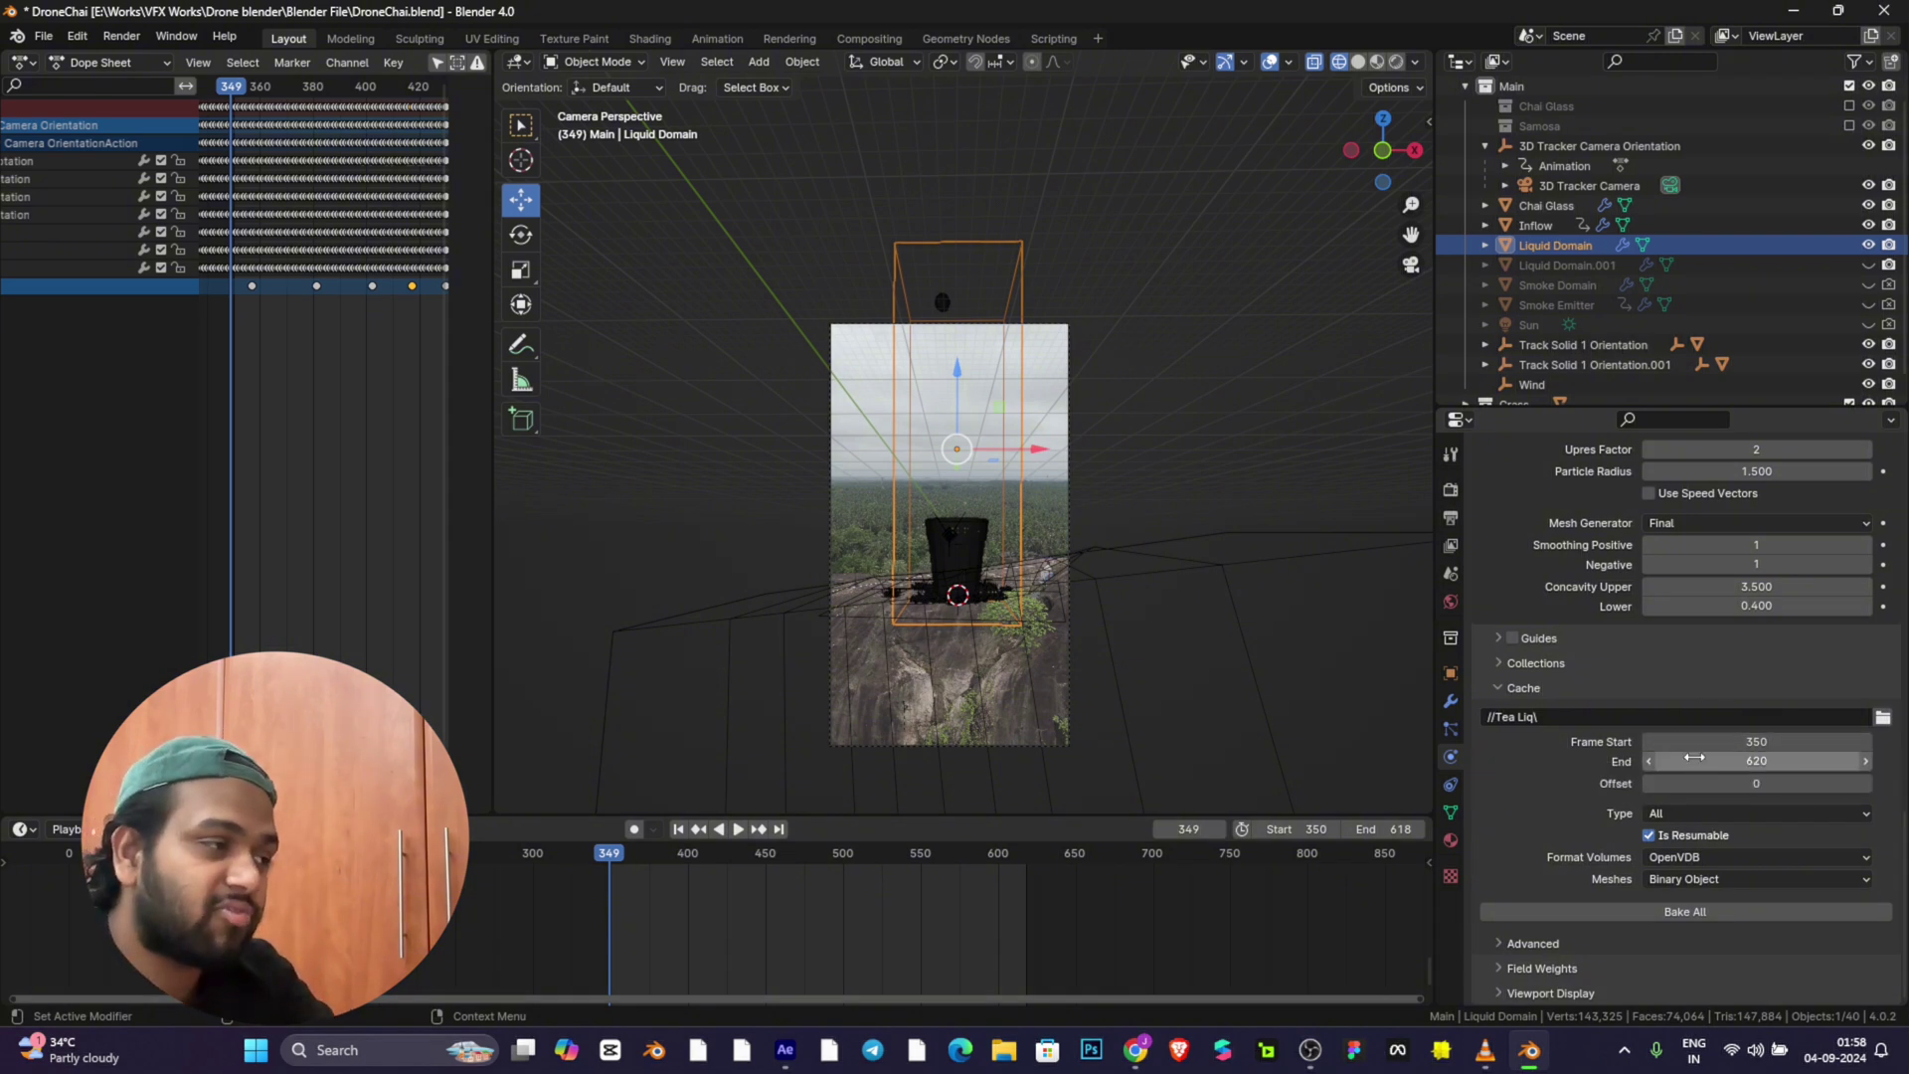
left_click(1449, 491)
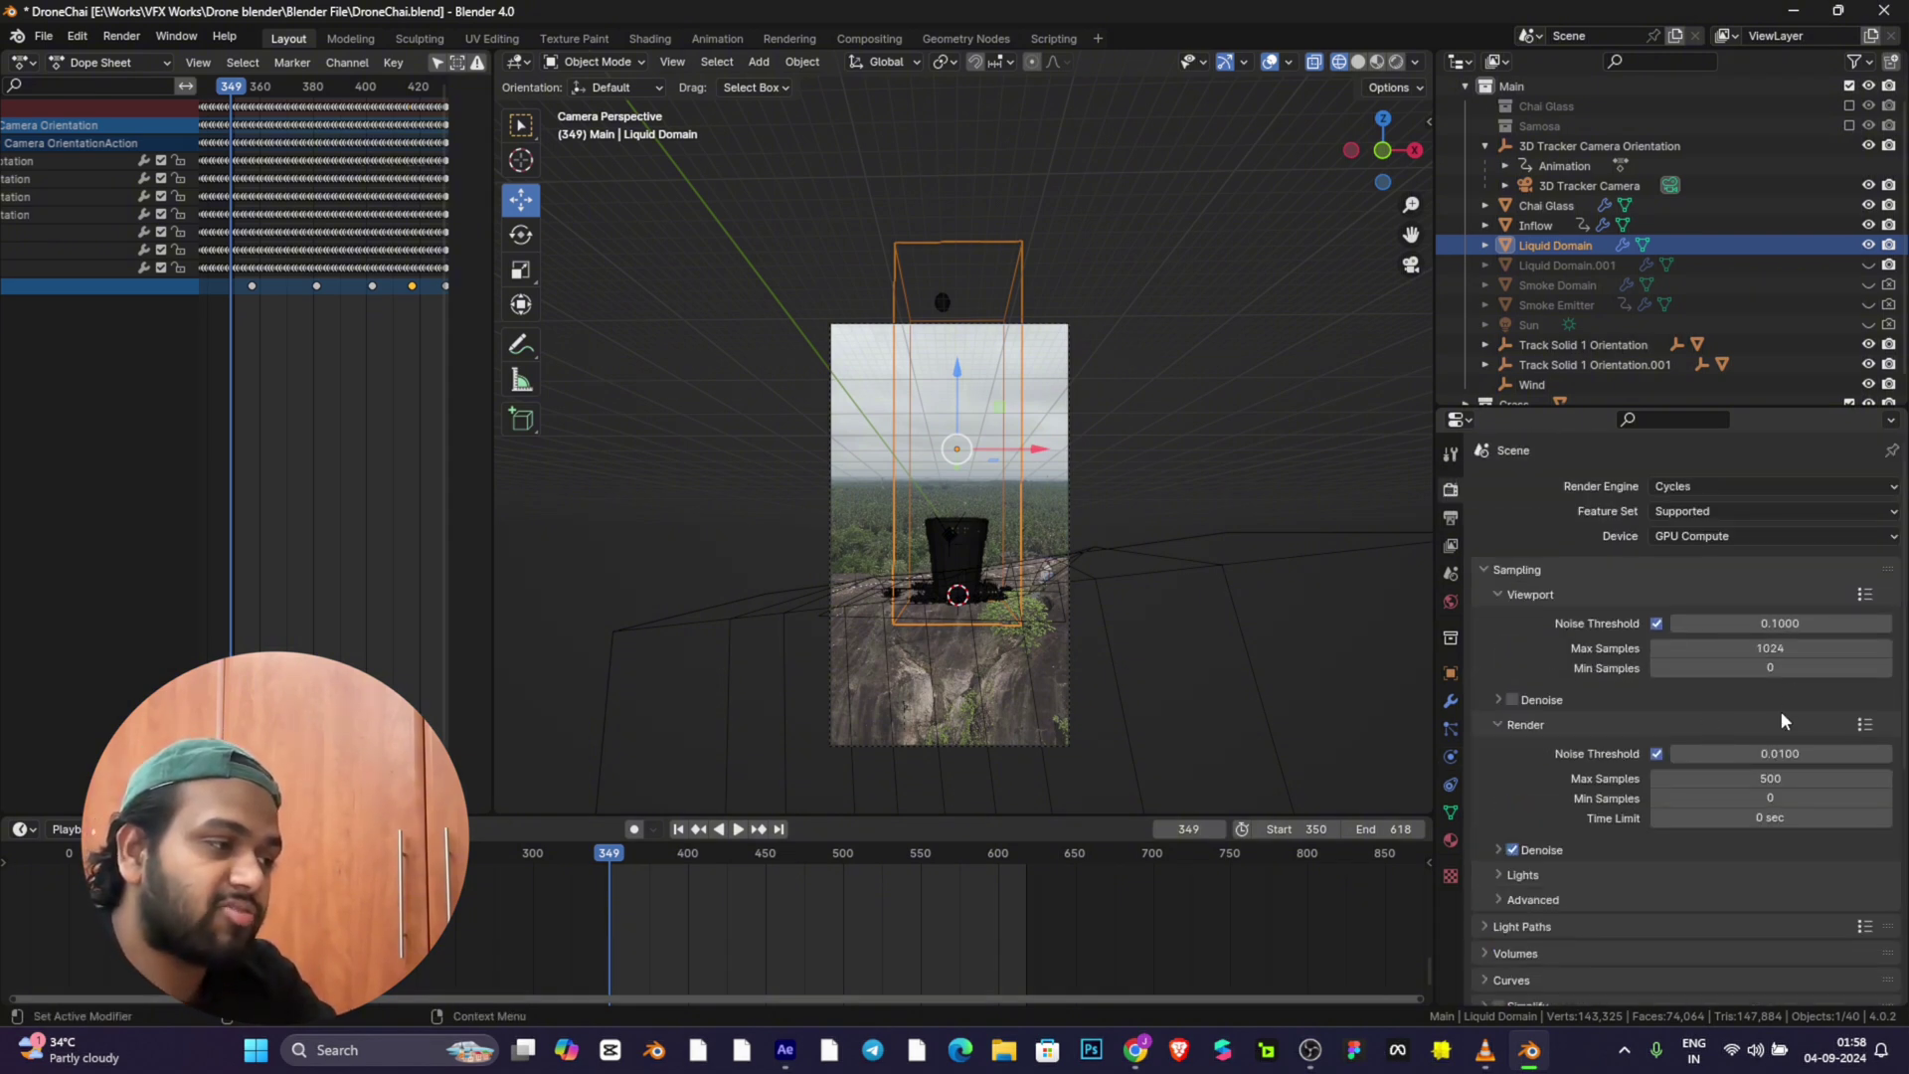
left_click(1451, 518)
scroll(1848, 799, "down", 3)
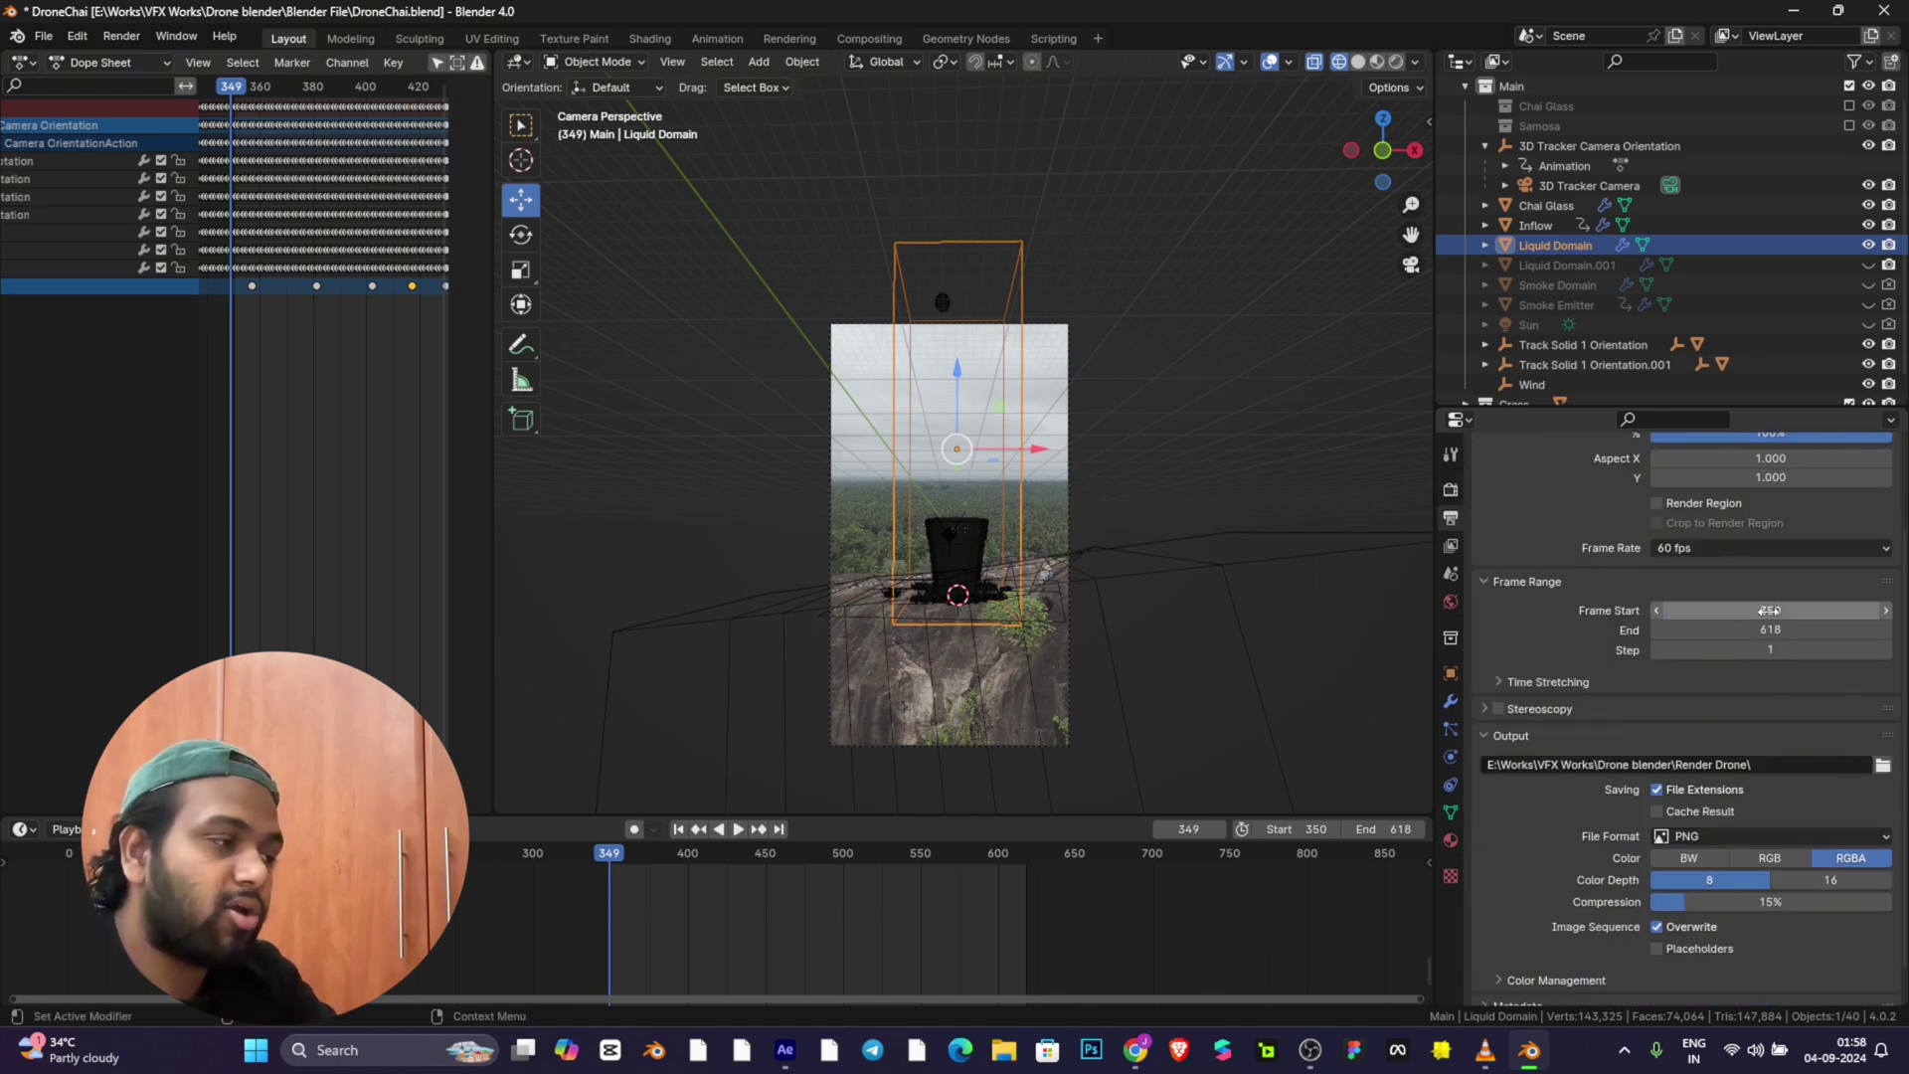
left_click(1451, 757)
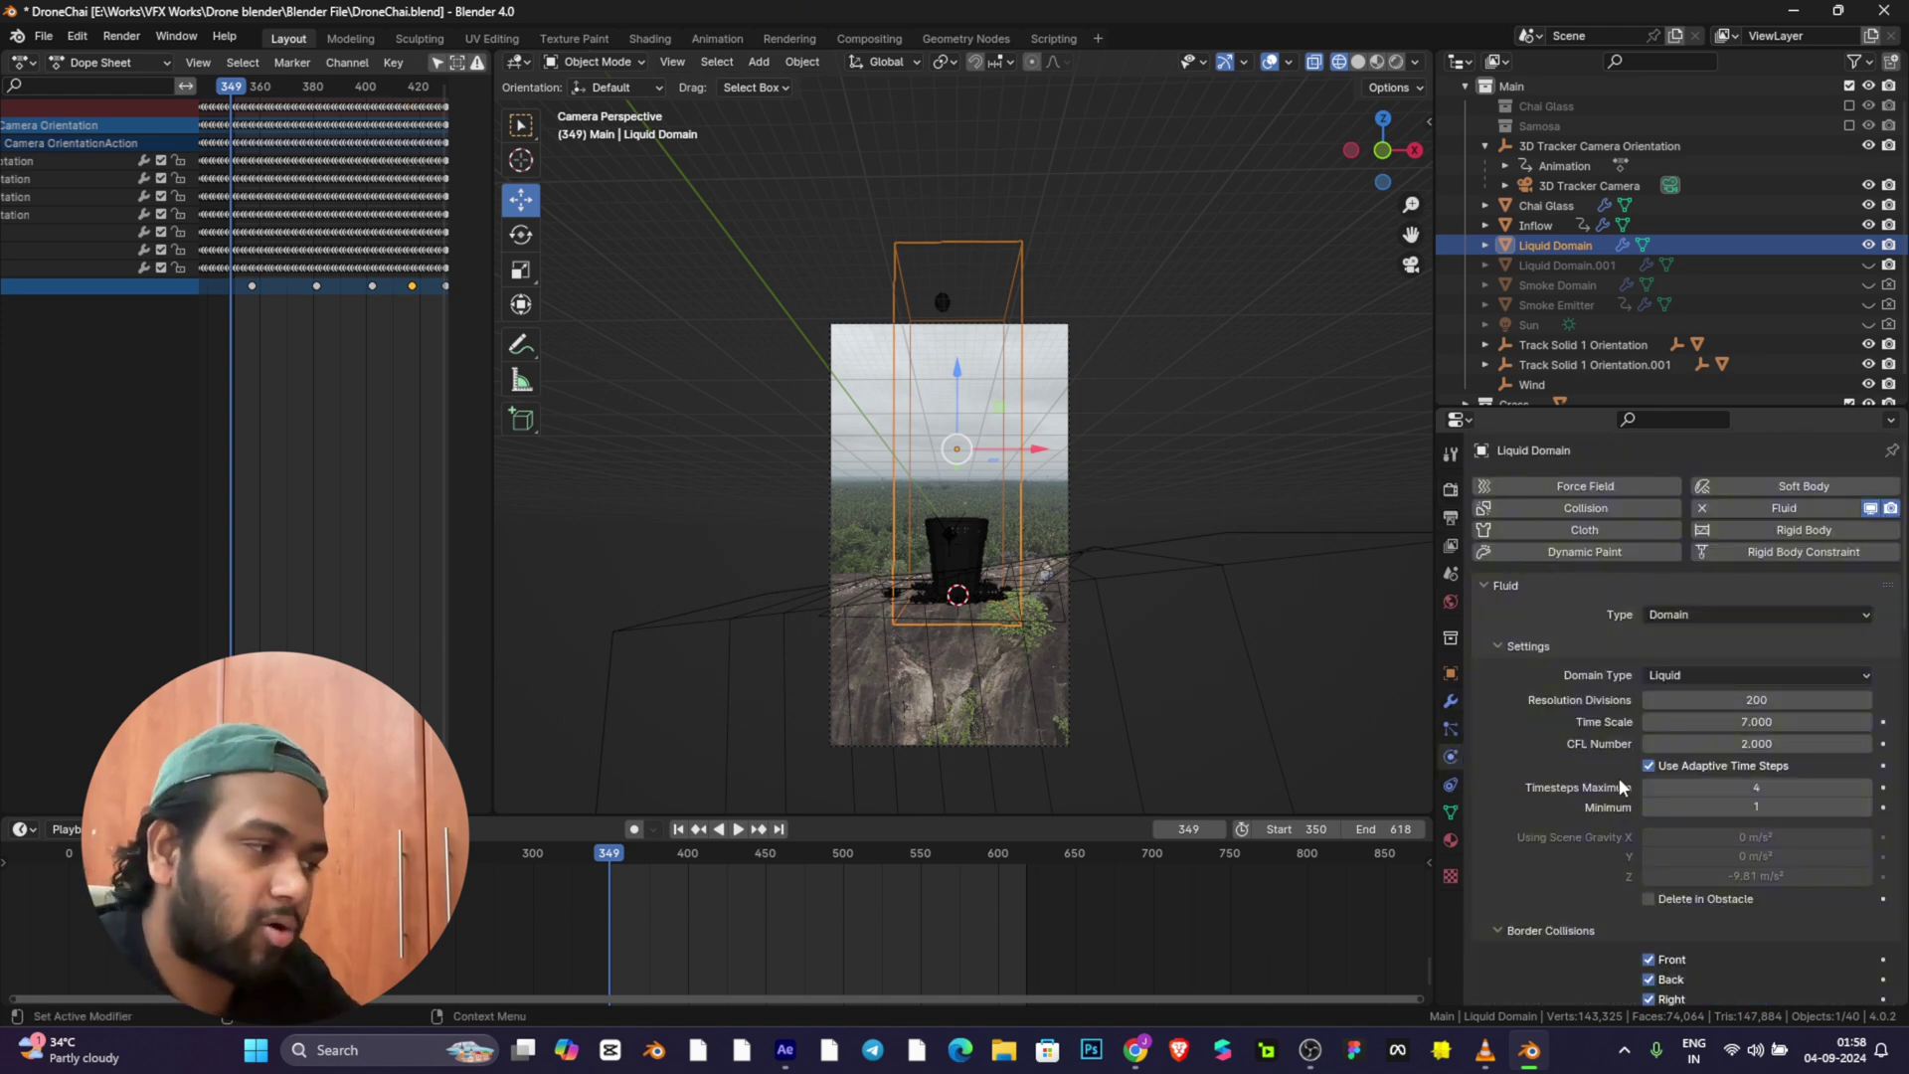
Step: Try cache type All in the fluid Cache panel, then set it back to Replay
scroll(1685, 772, "down", 15)
scroll(1770, 799, "down", 2)
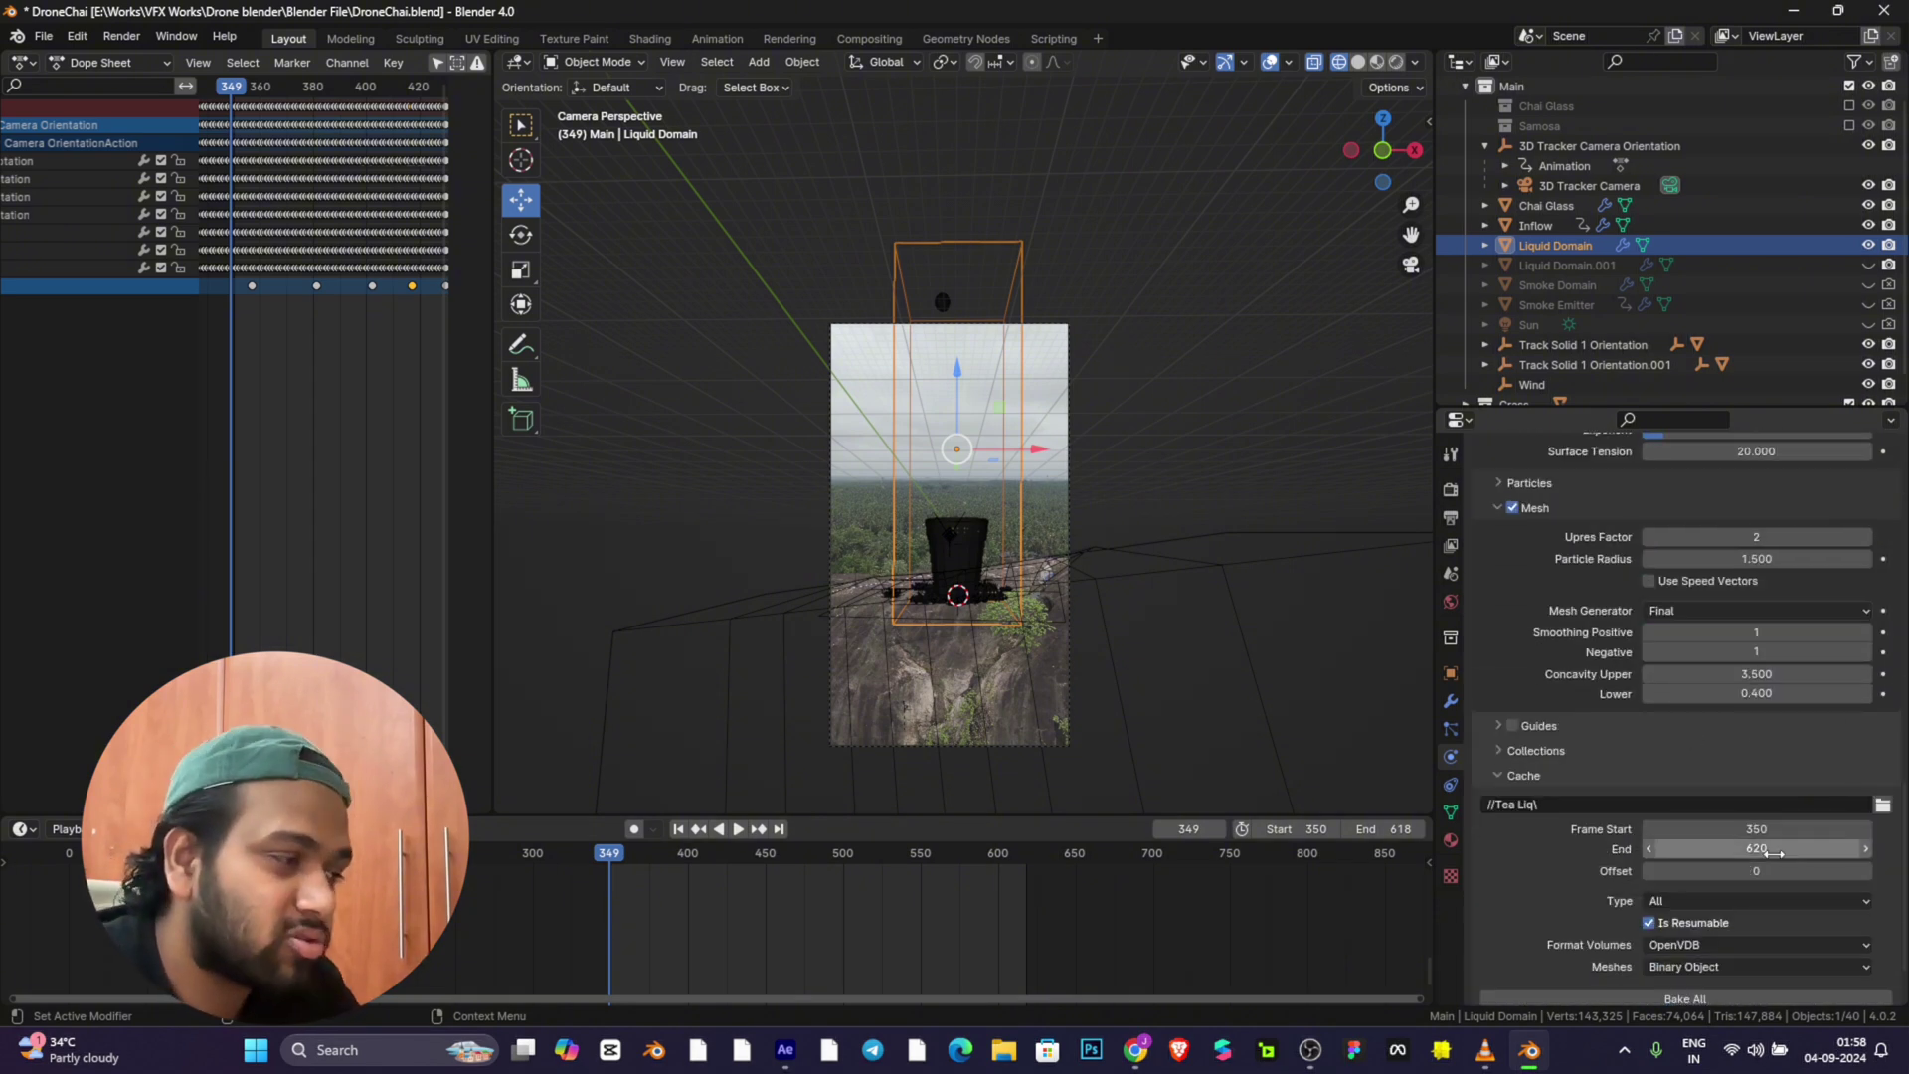
scroll(1749, 880, "down", 2)
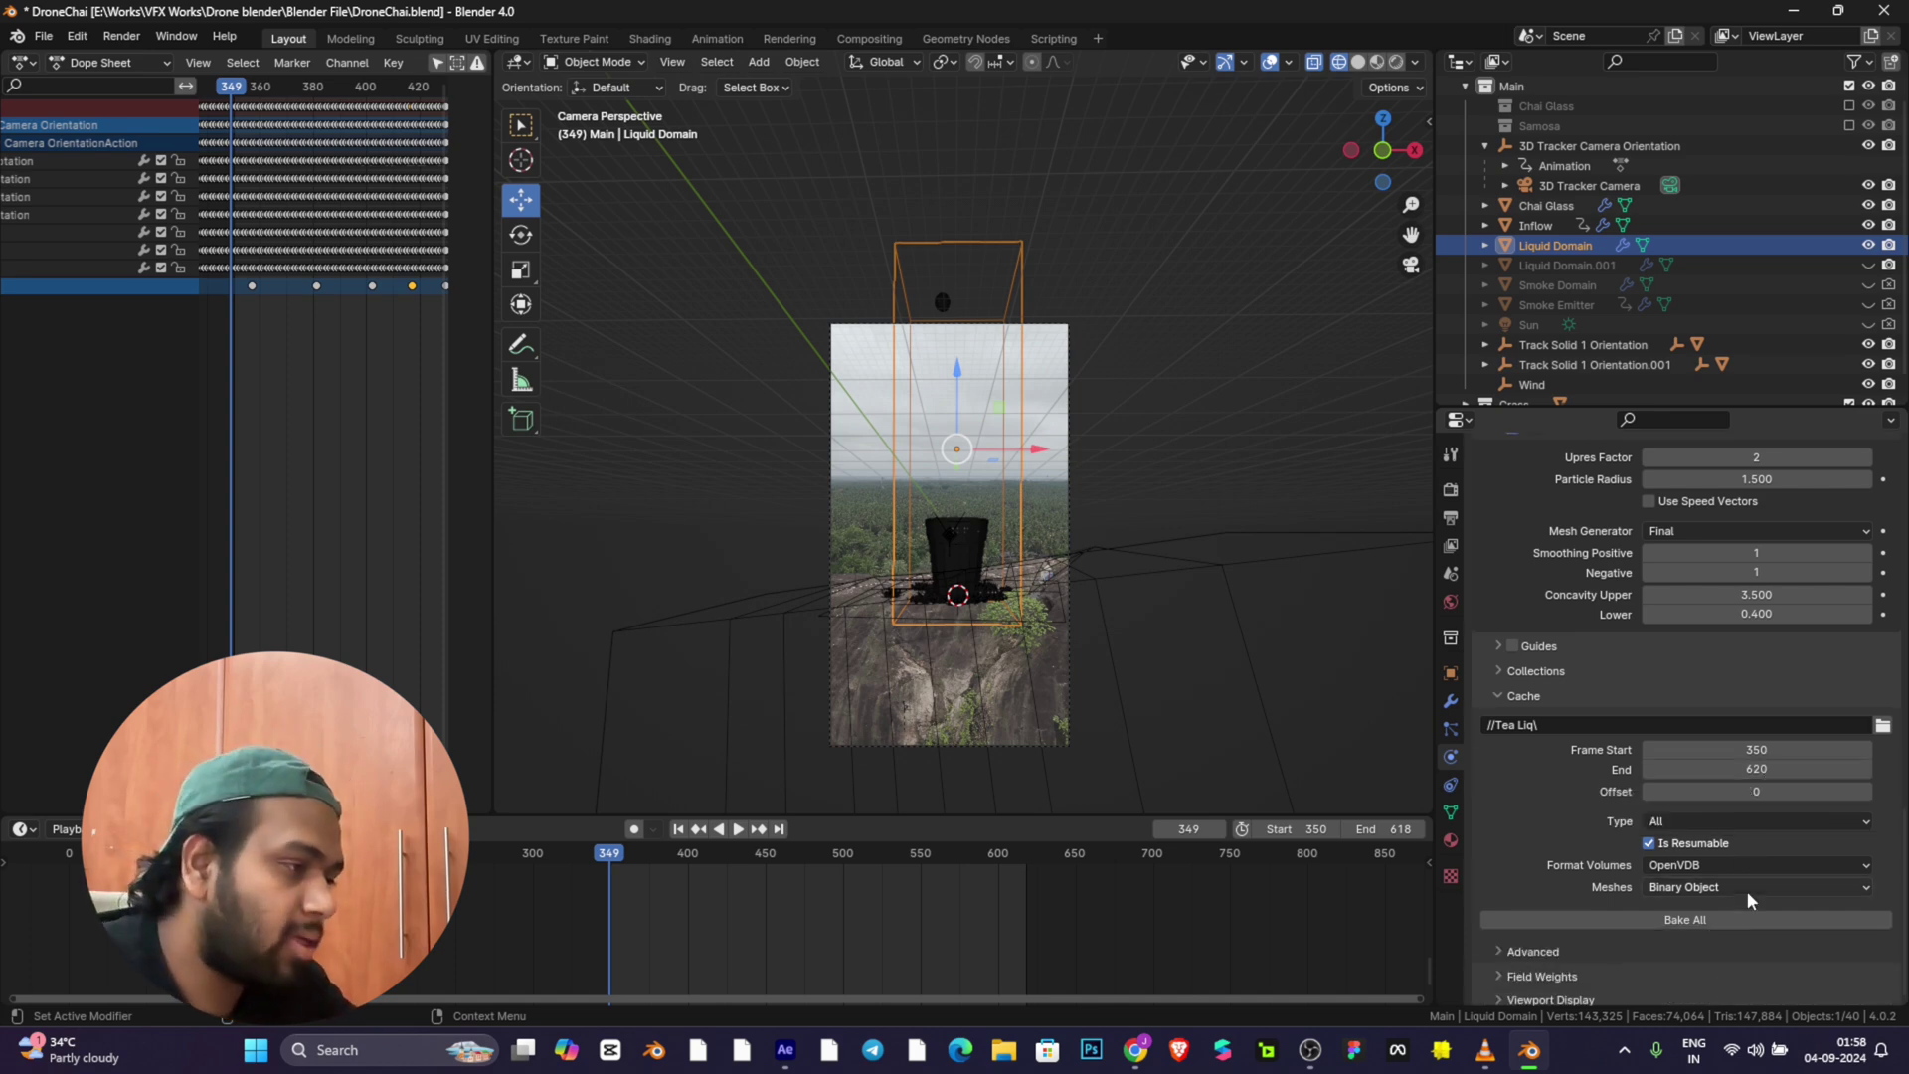
left_click(1671, 814)
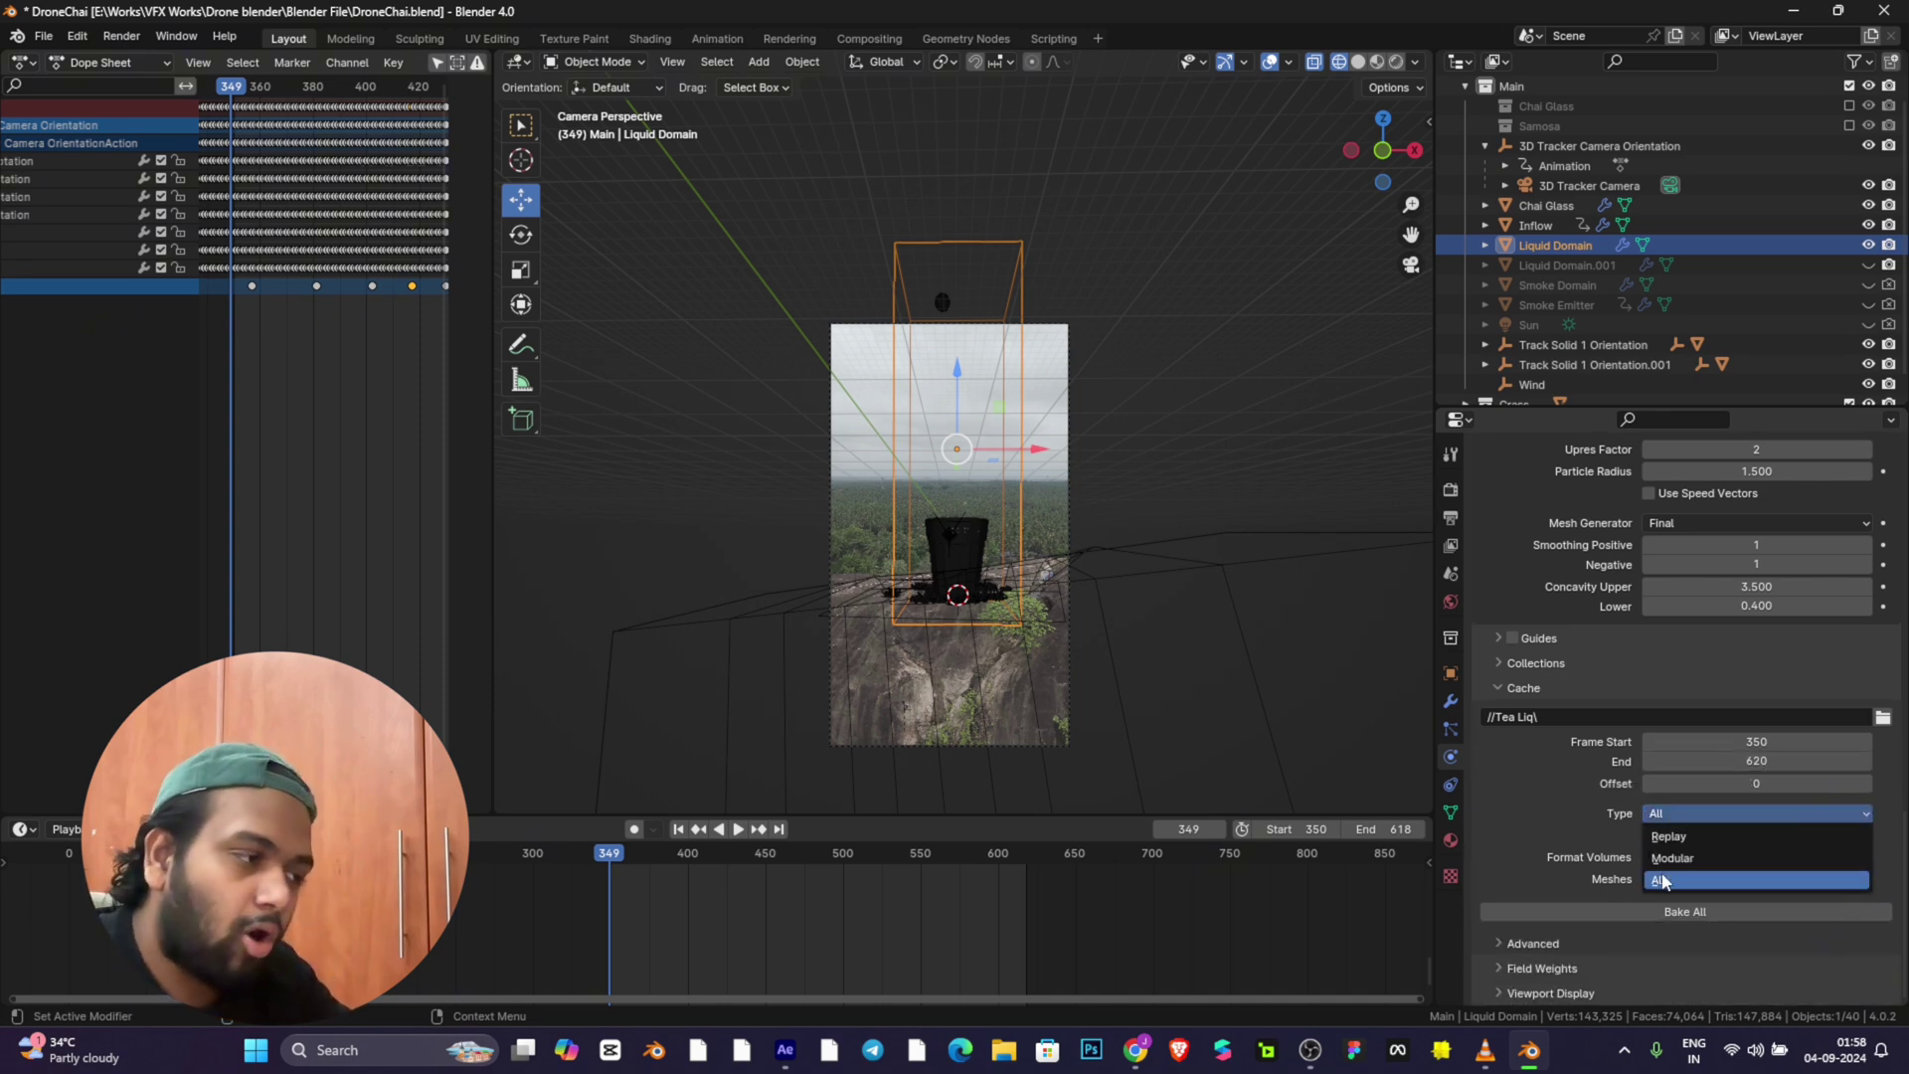
left_click(1663, 882)
left_click(1671, 813)
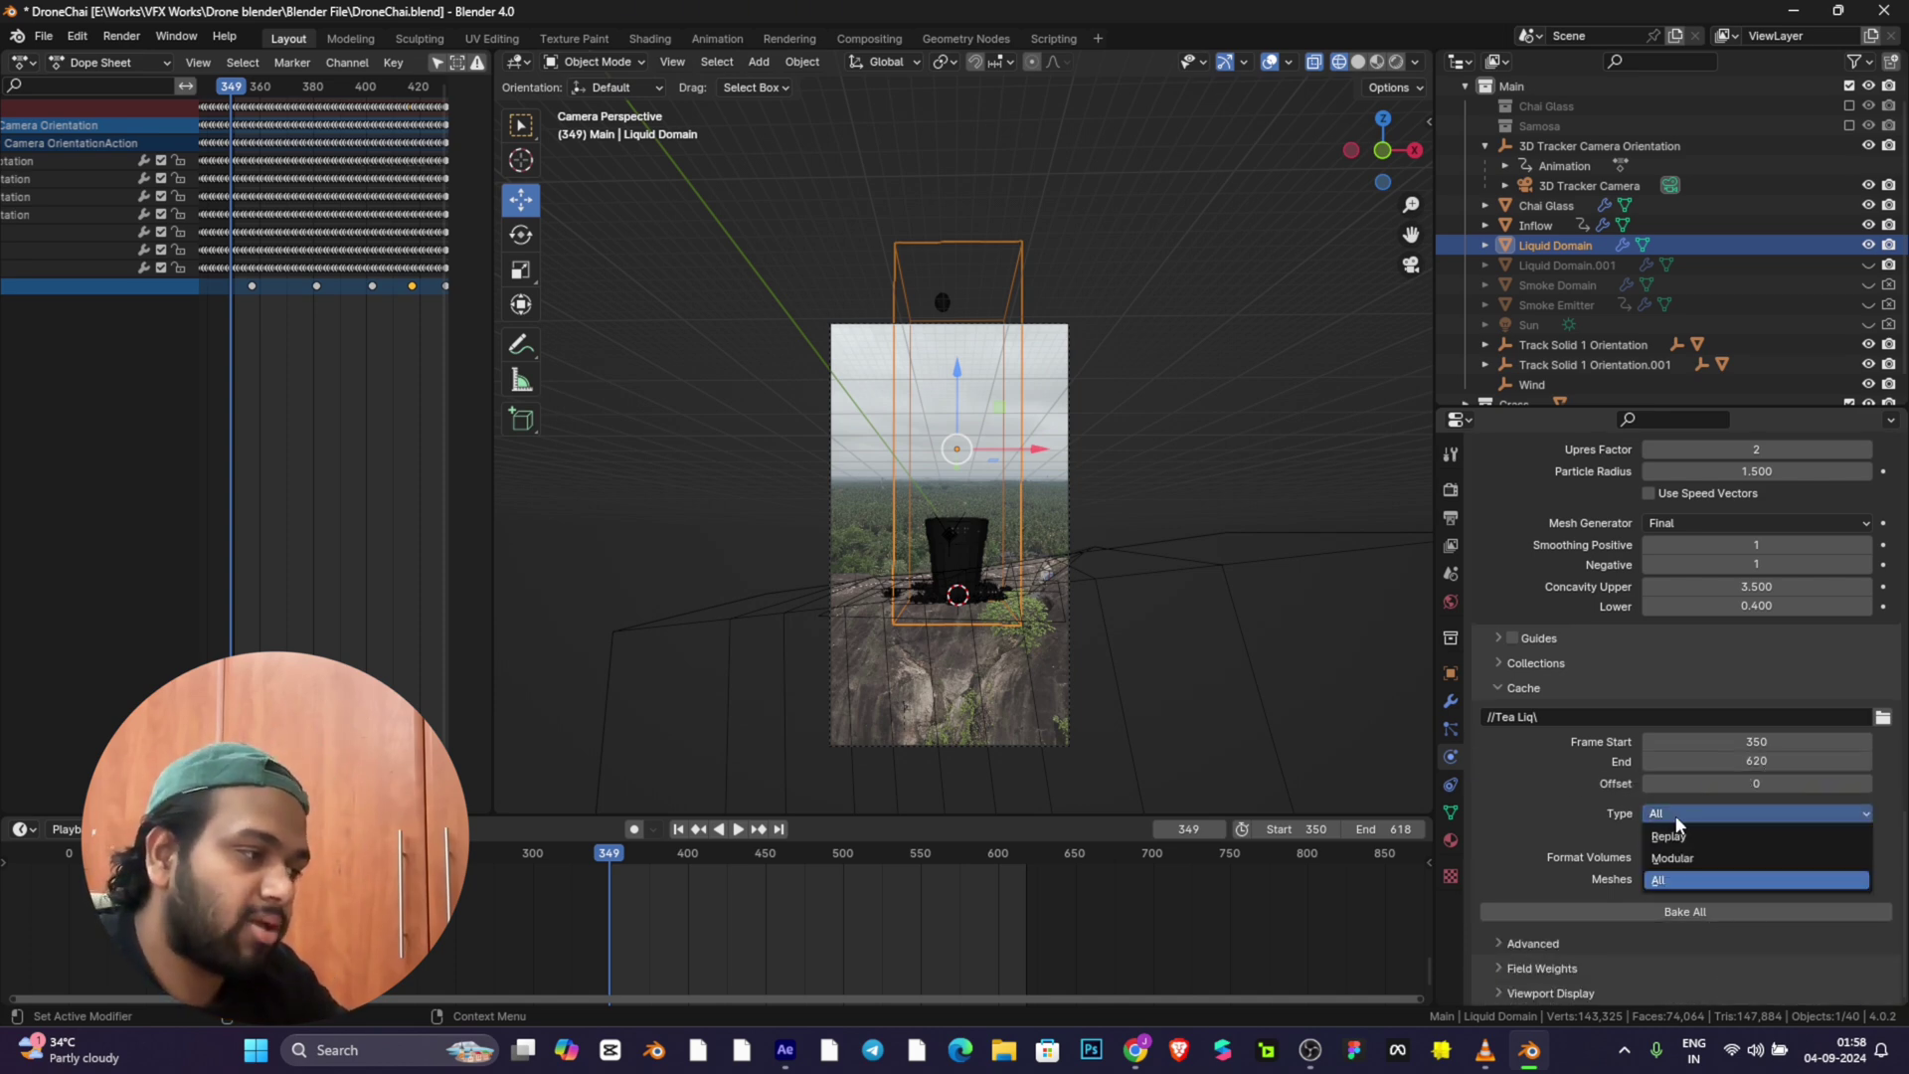
left_click(1681, 838)
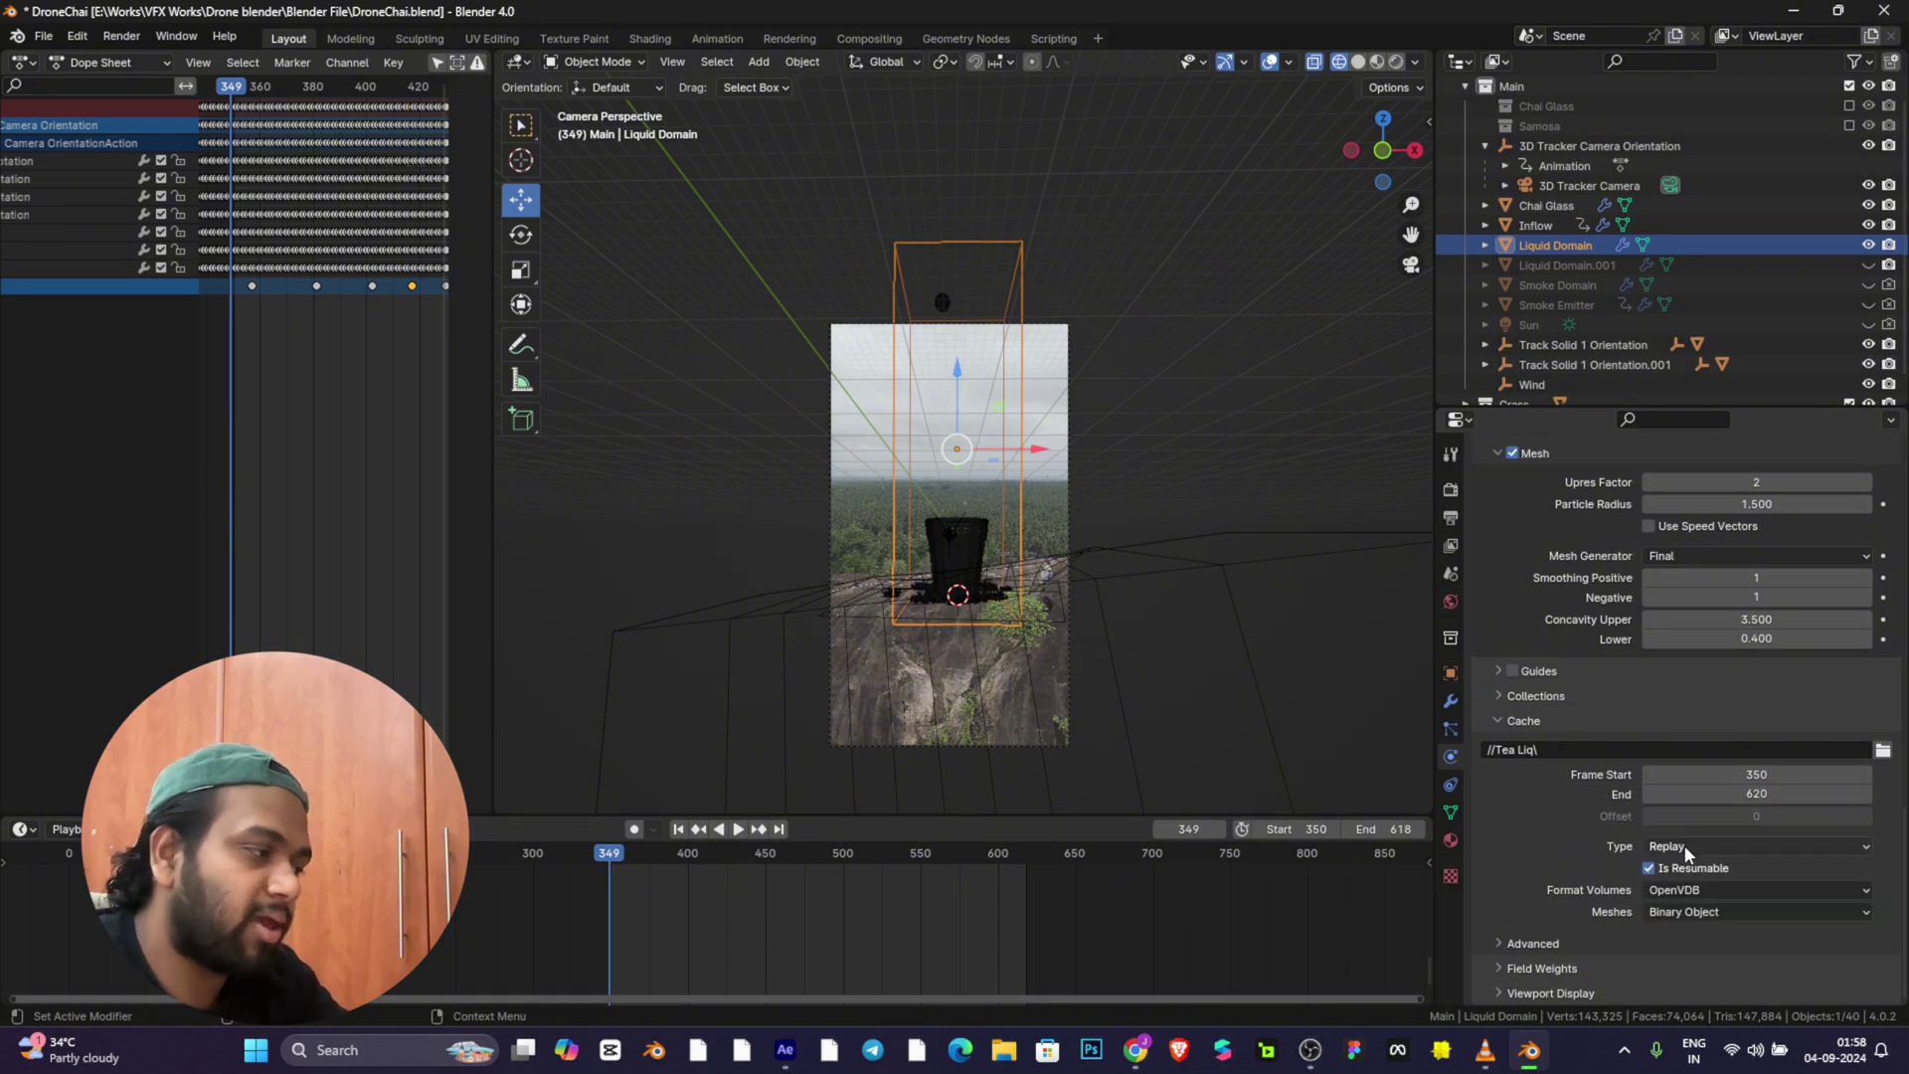
Step: Briefly play the animation, then set the cache type to All and Bake All
left_click(738, 829)
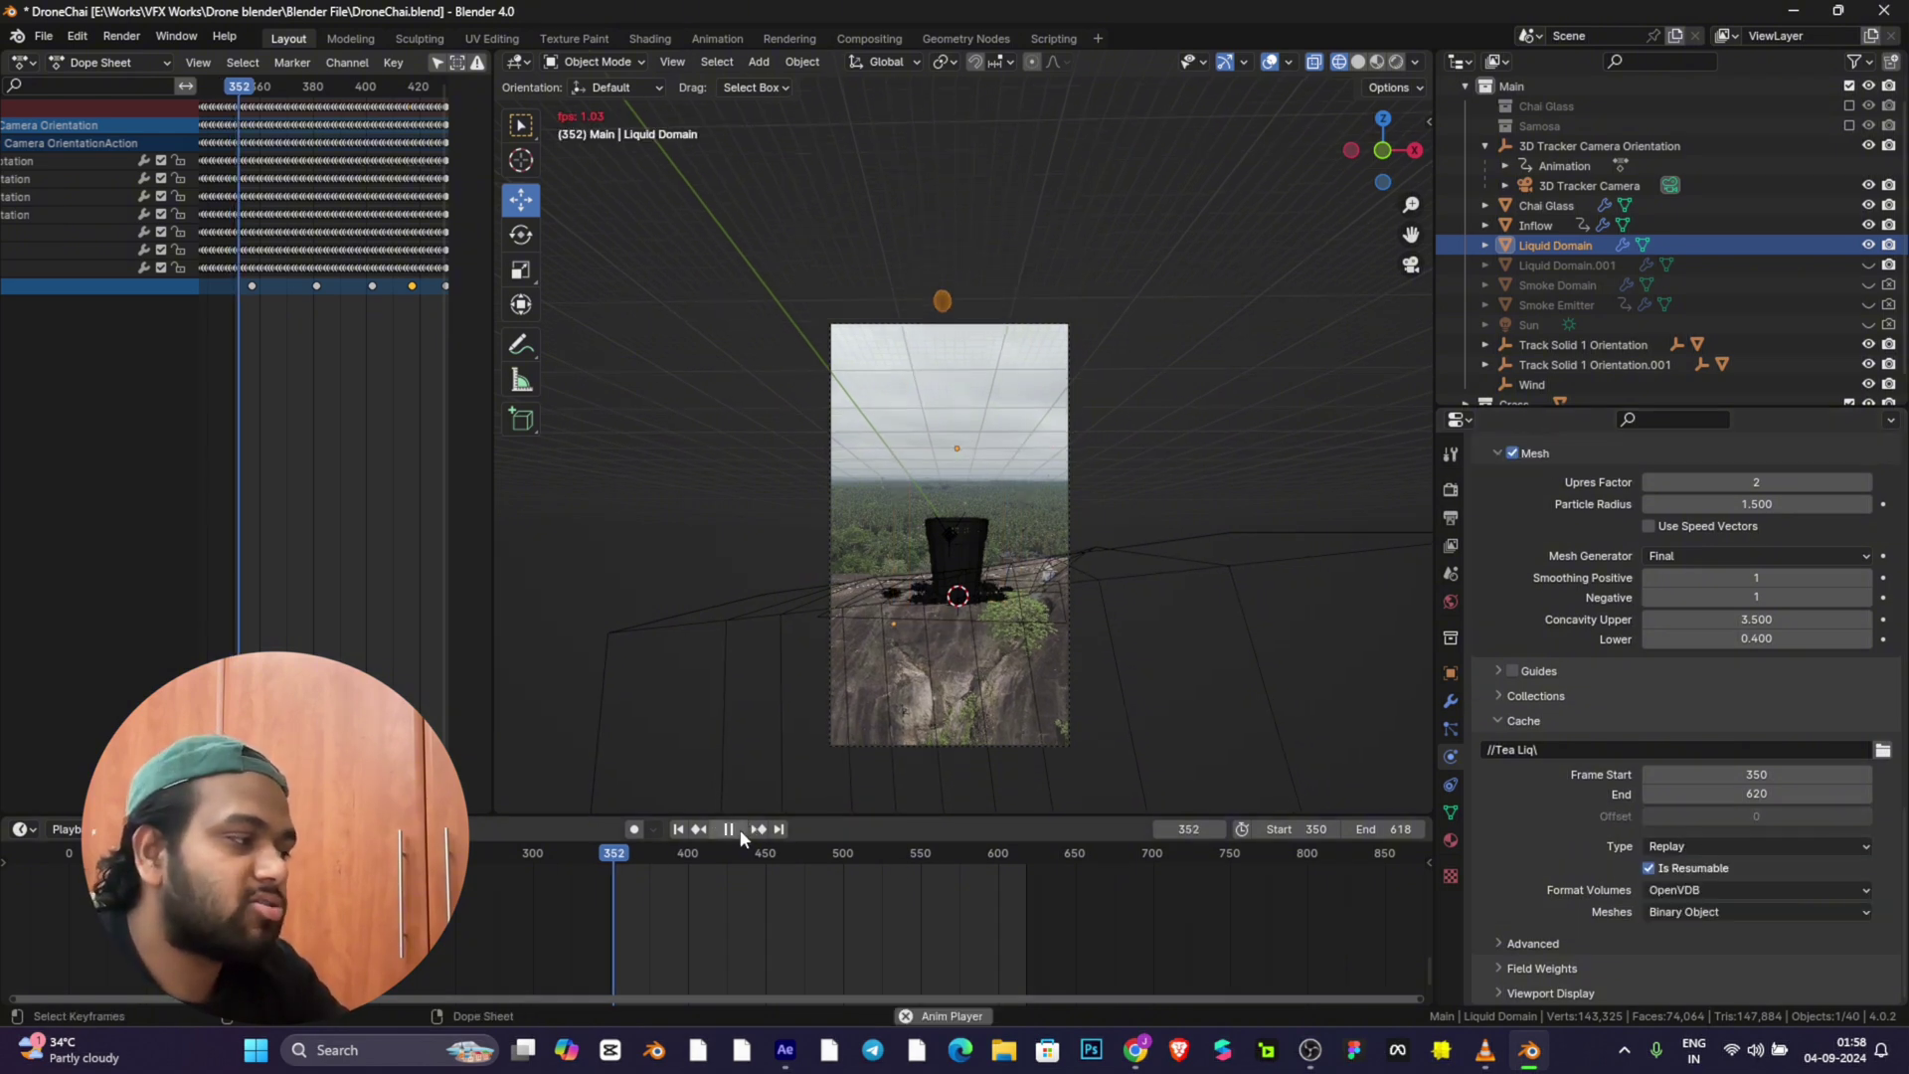
left_click_drag(623, 861, 604, 854)
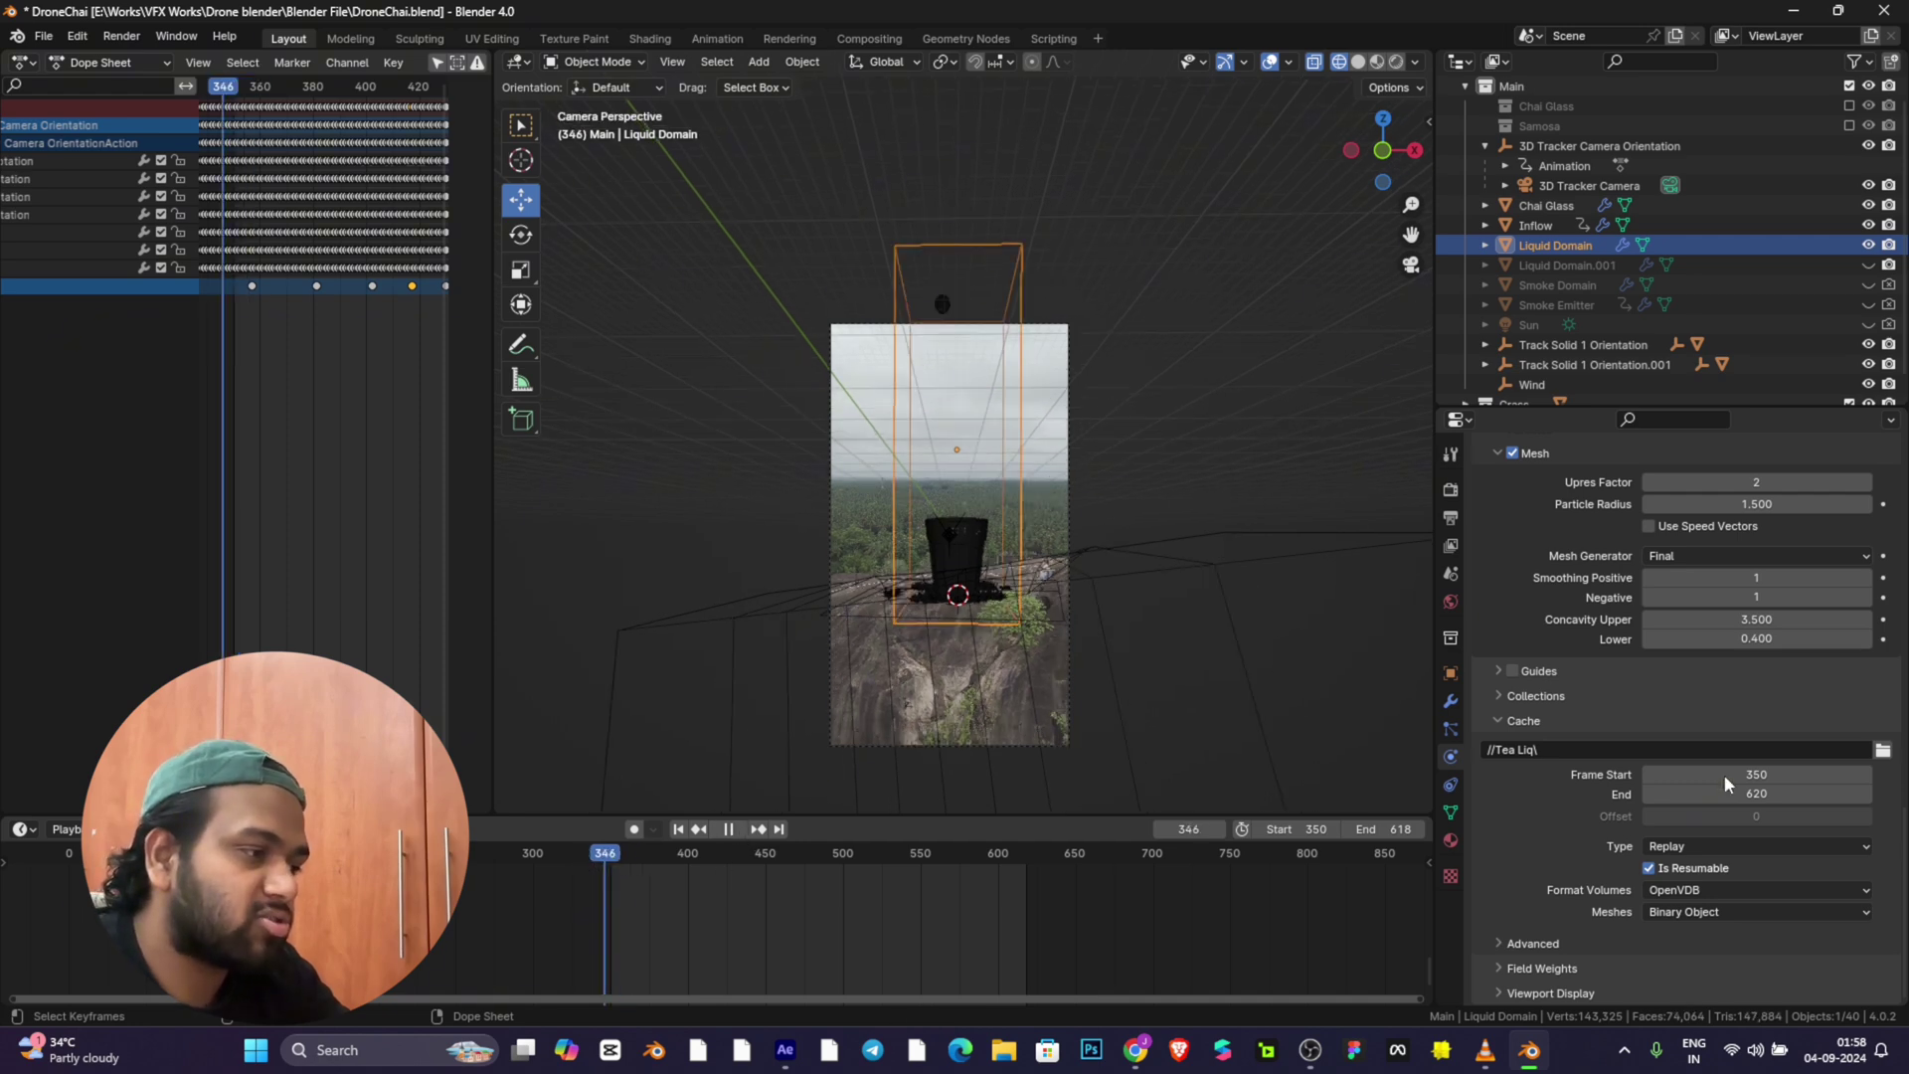
key("Escape")
left_click(1695, 846)
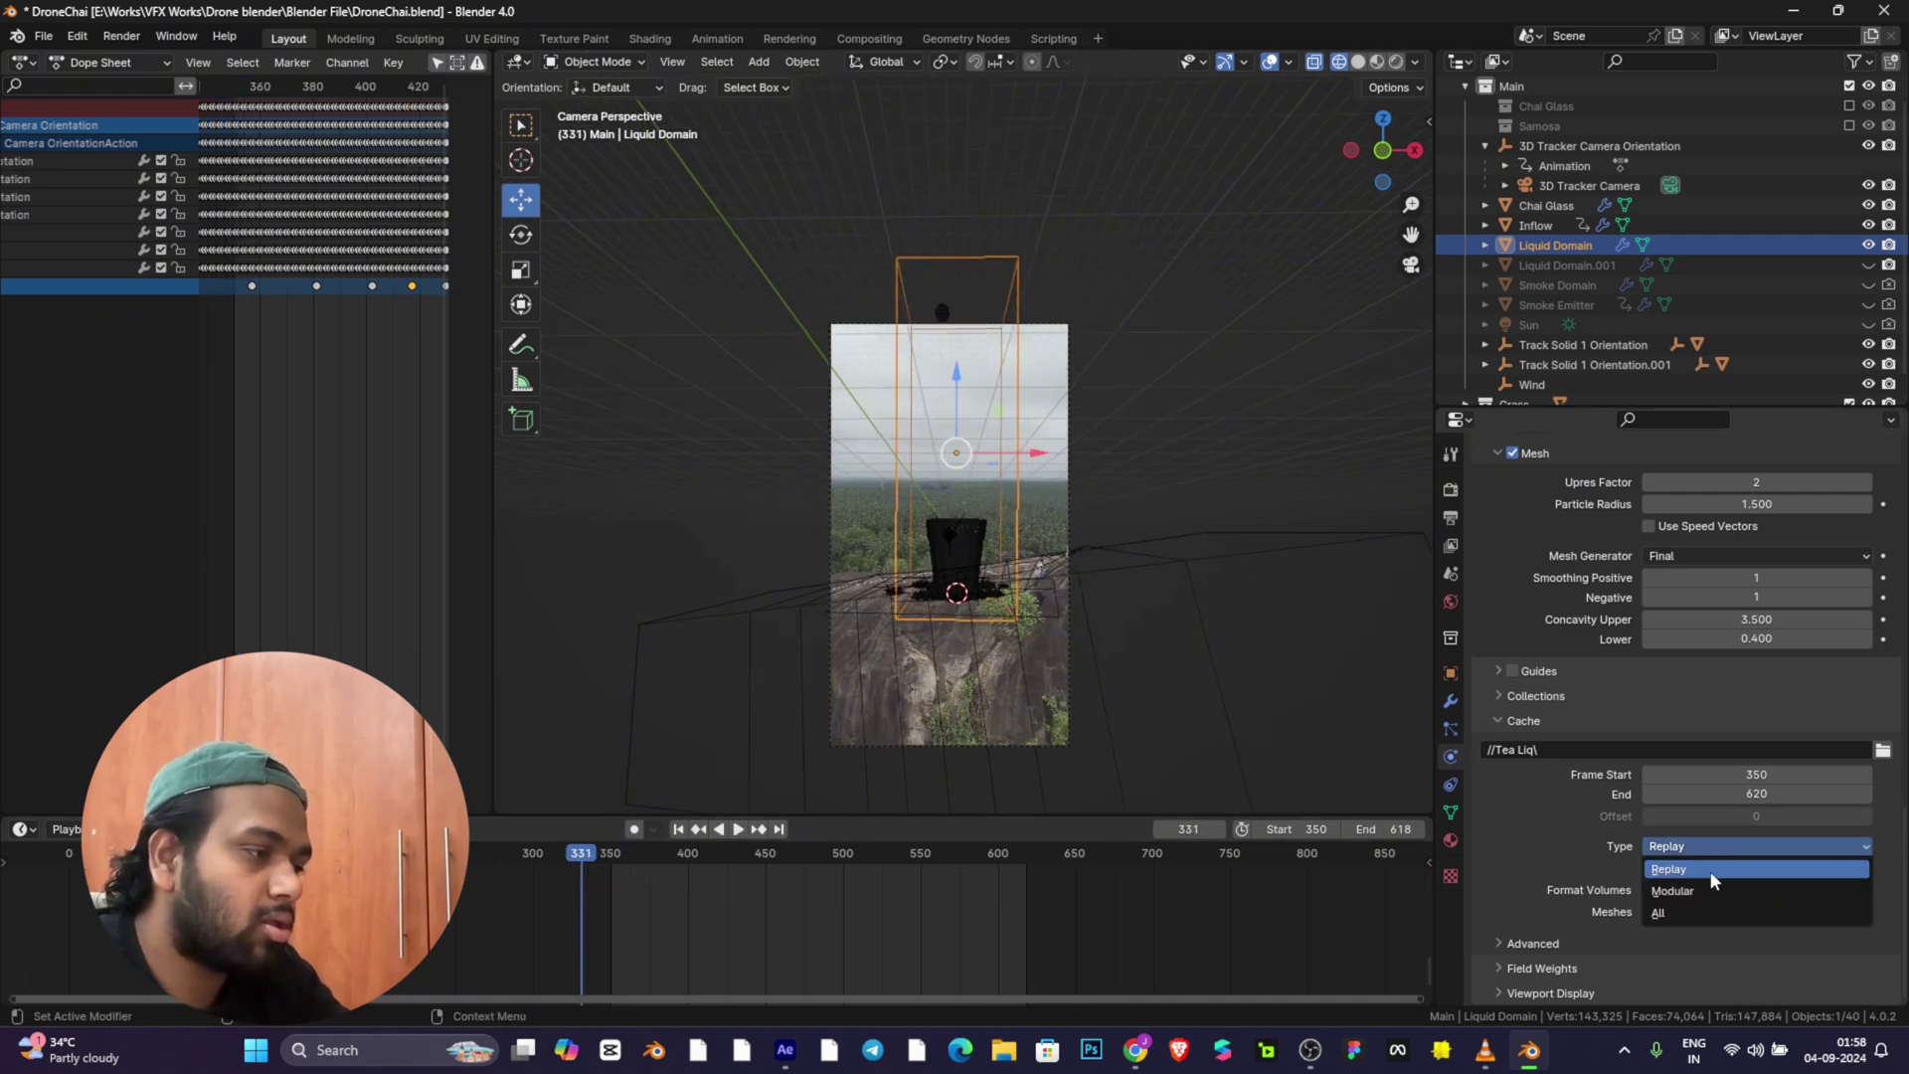
left_click(1685, 912)
left_click(1677, 943)
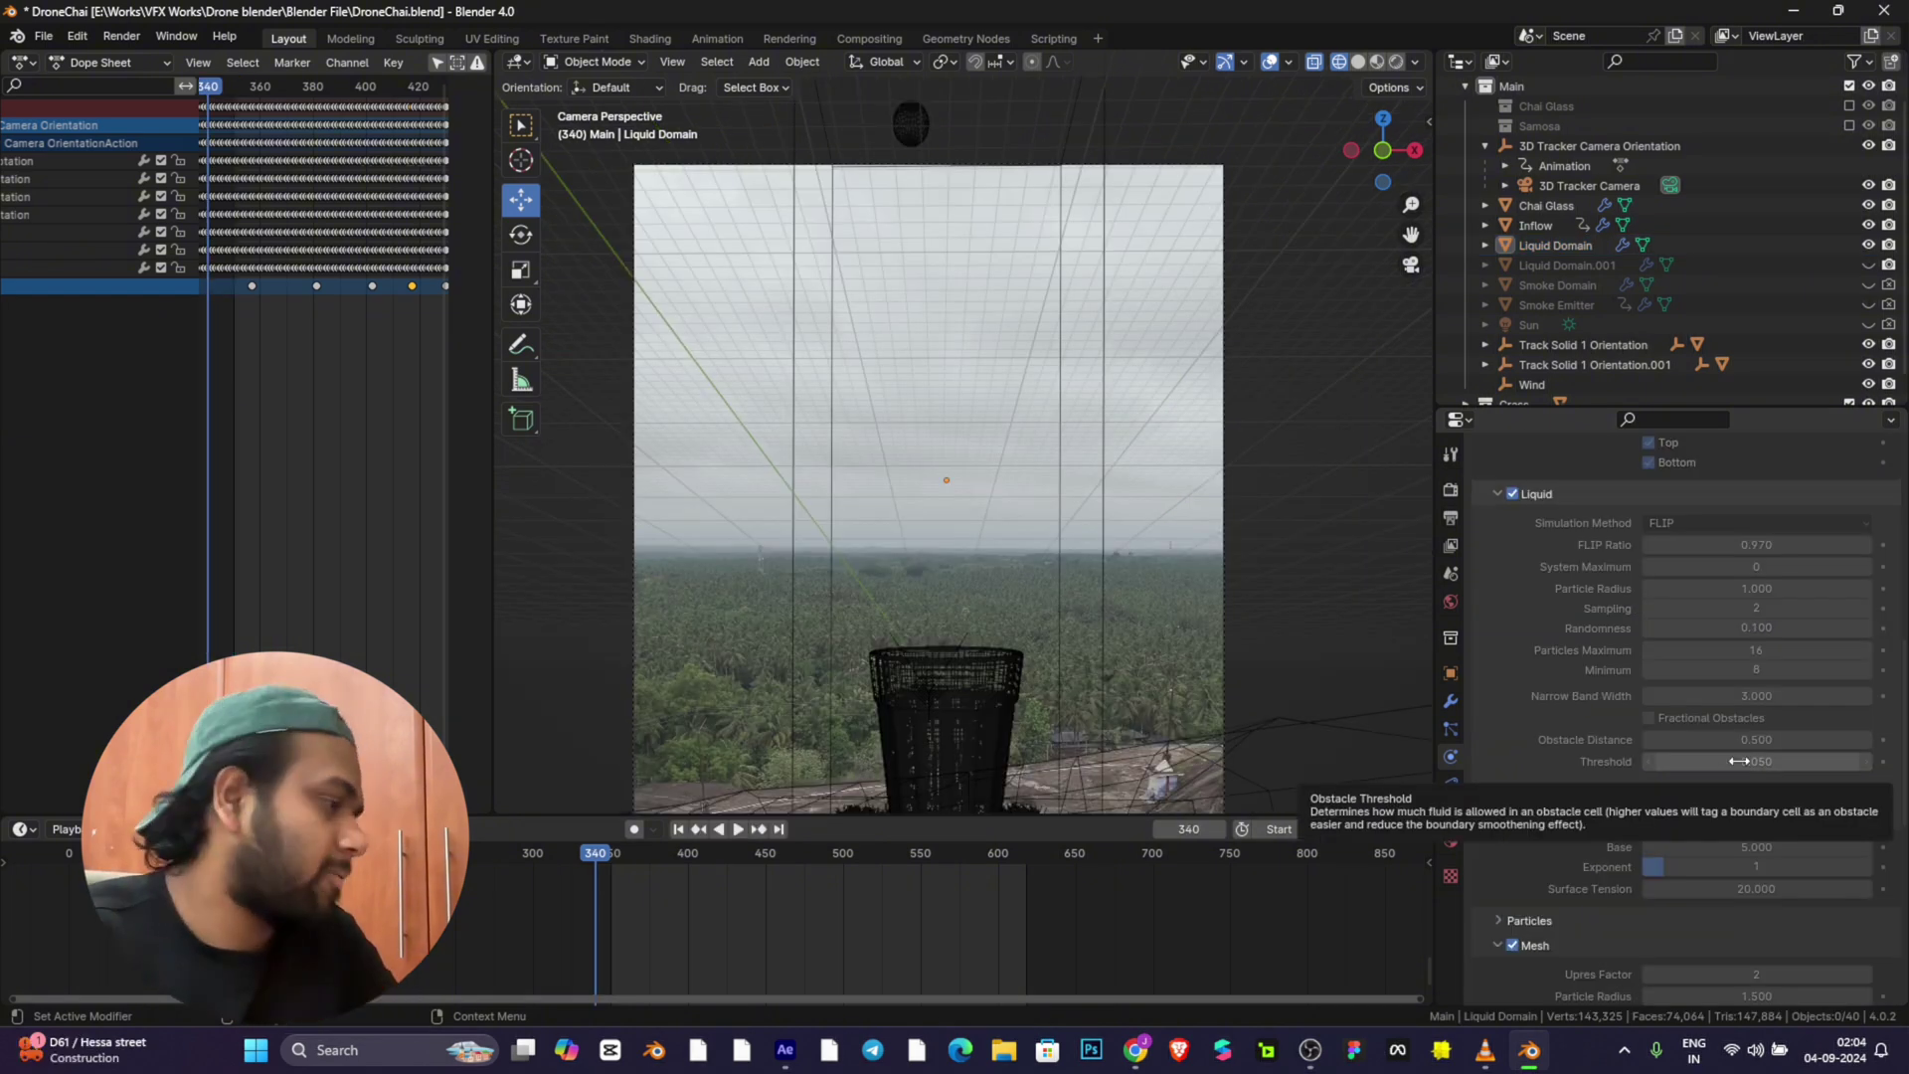
Step: Play the baked simulation until orange chai pools in the glass, stopping at frame 511
key("space")
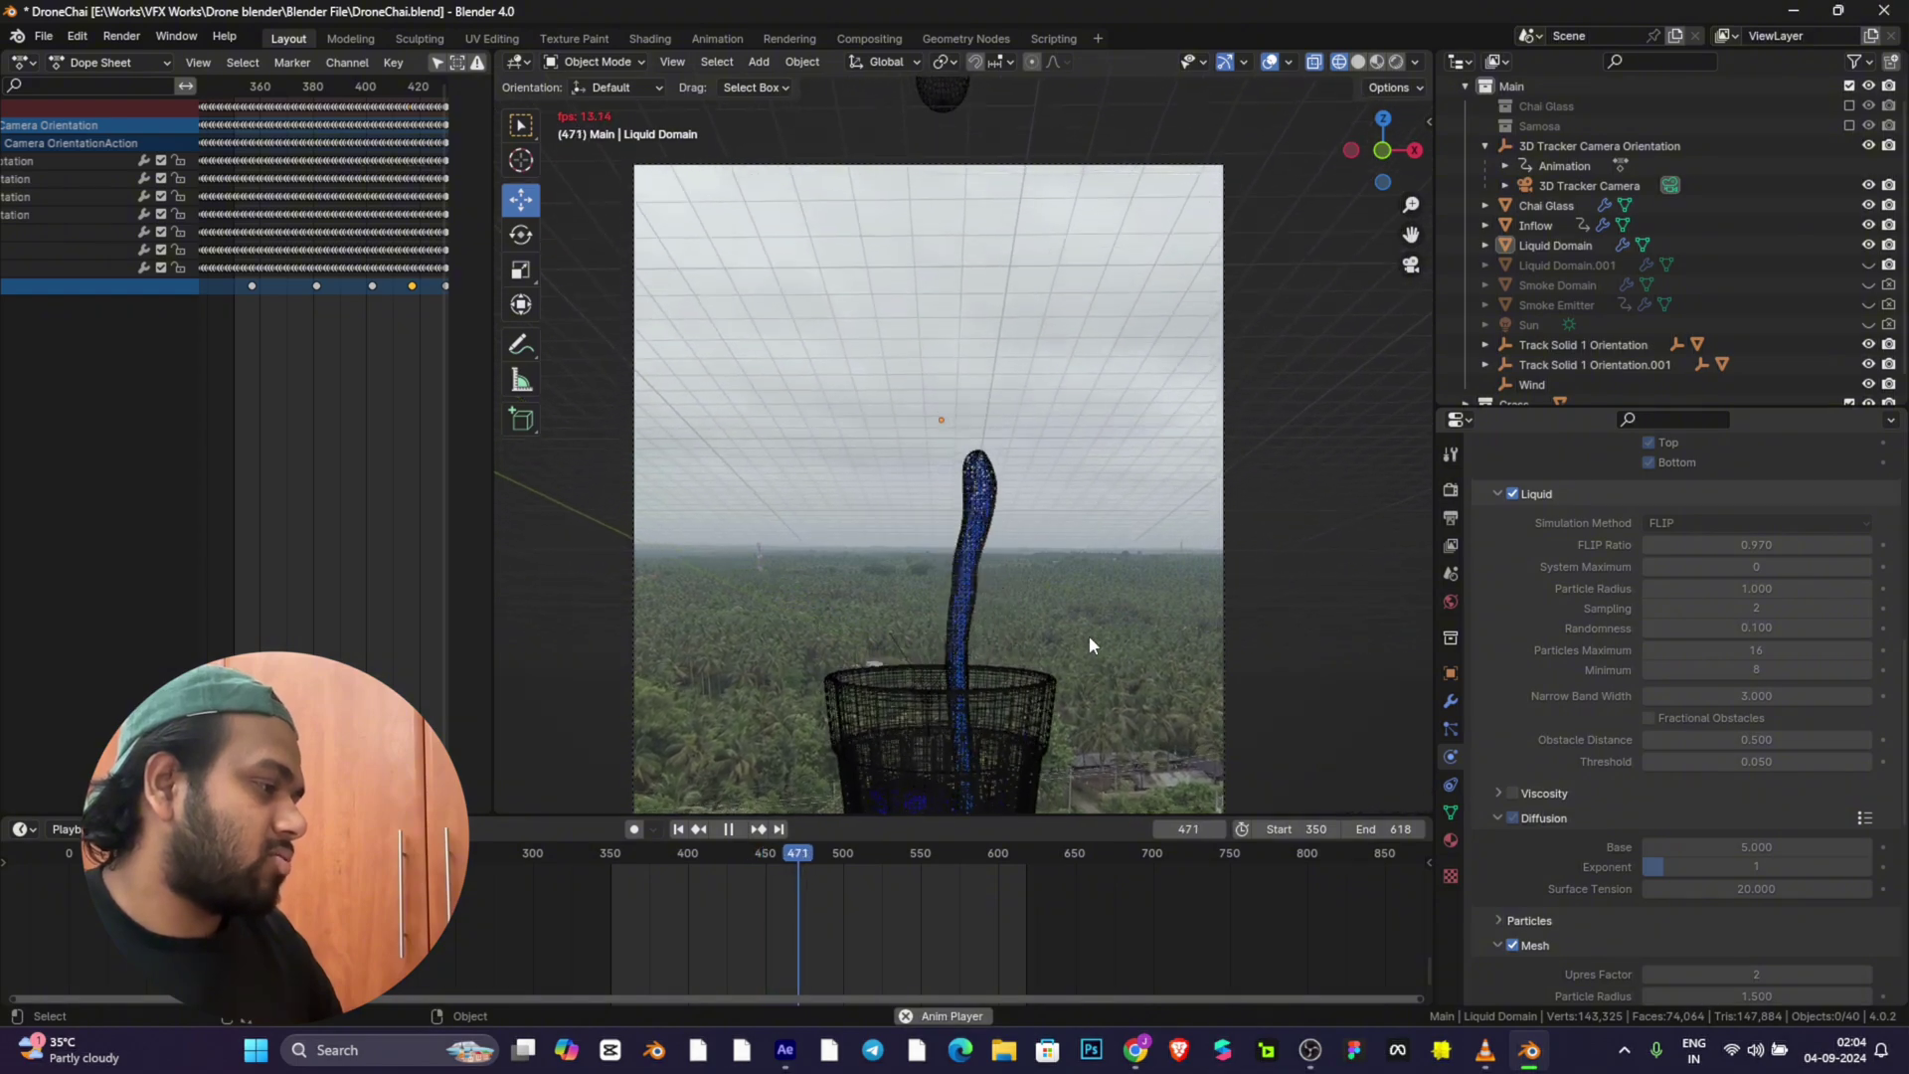
key("space")
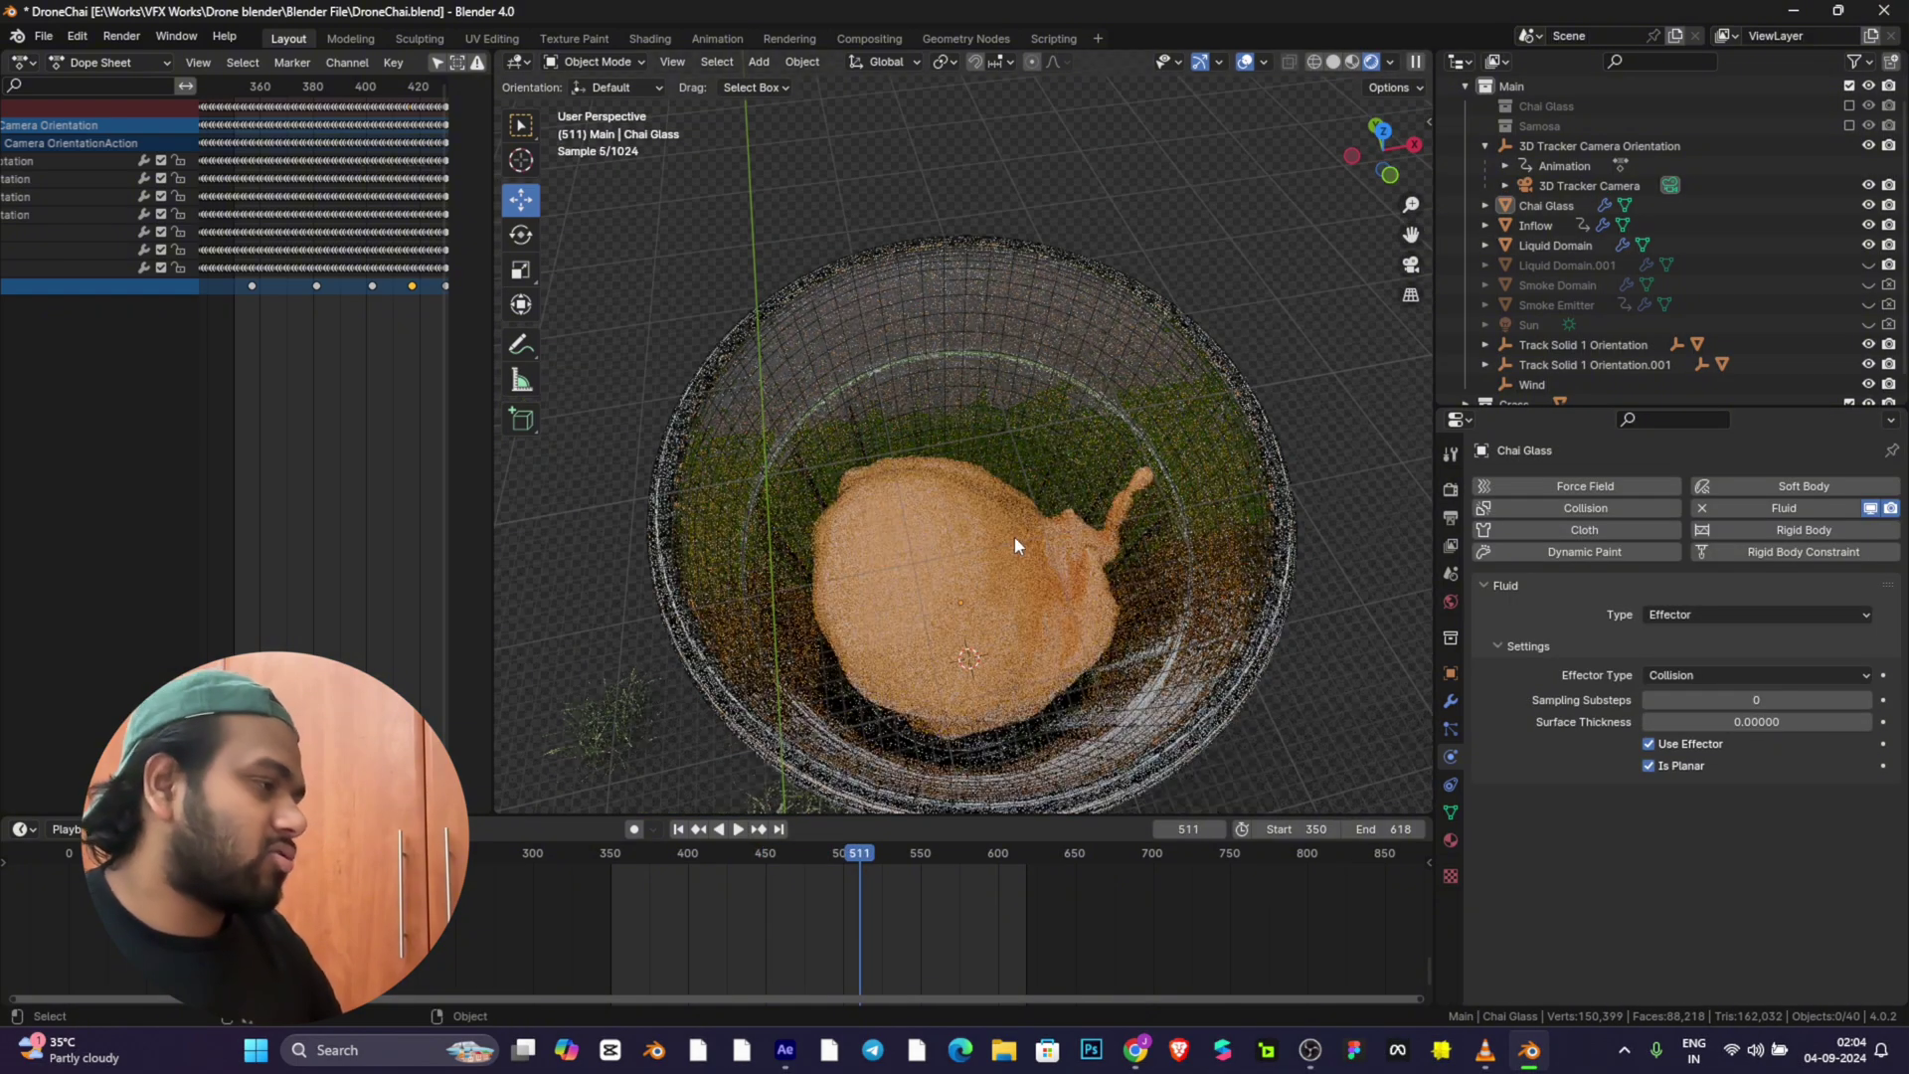
Step: Orbit to look down into the glass and then from the side, and zoom in
middle_click_drag(1015, 541, 1190, 523)
left_click_drag(1383, 150, 1239, 444)
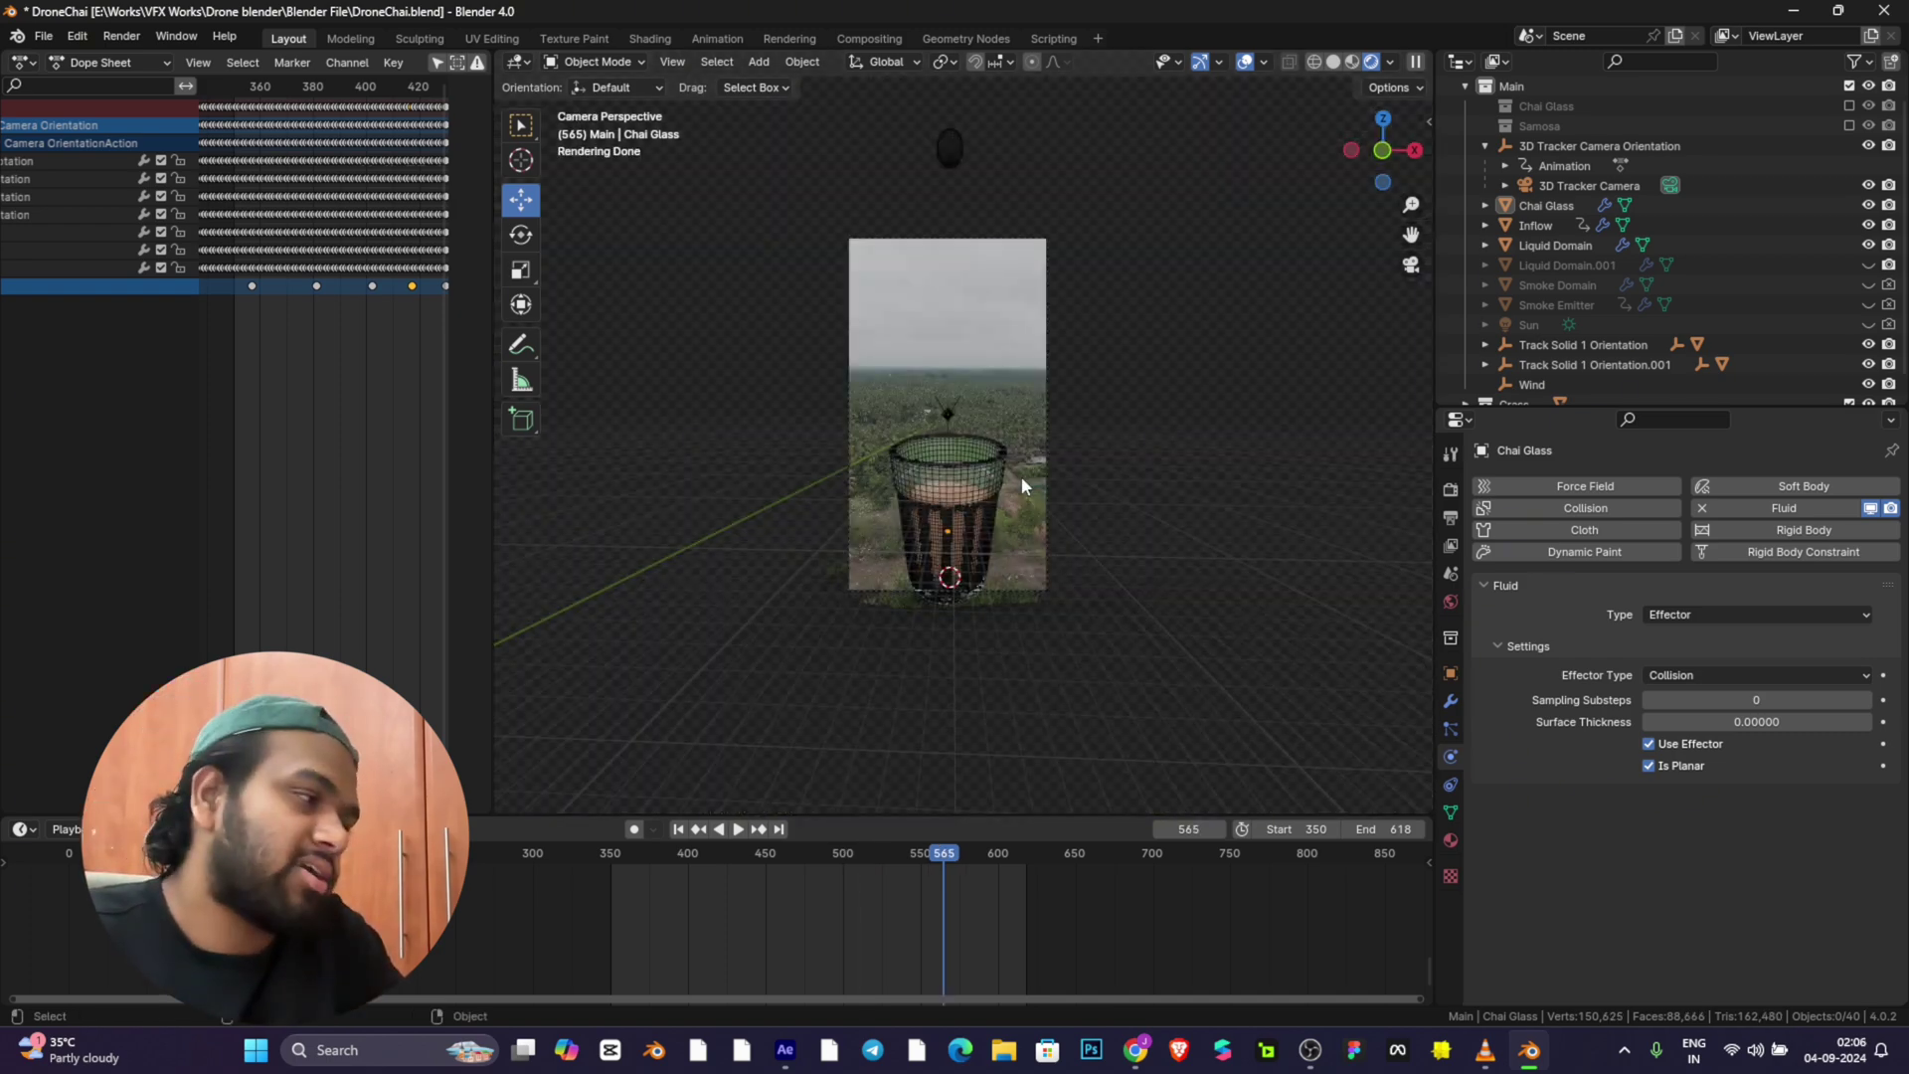
scroll(1053, 444, "up", 2)
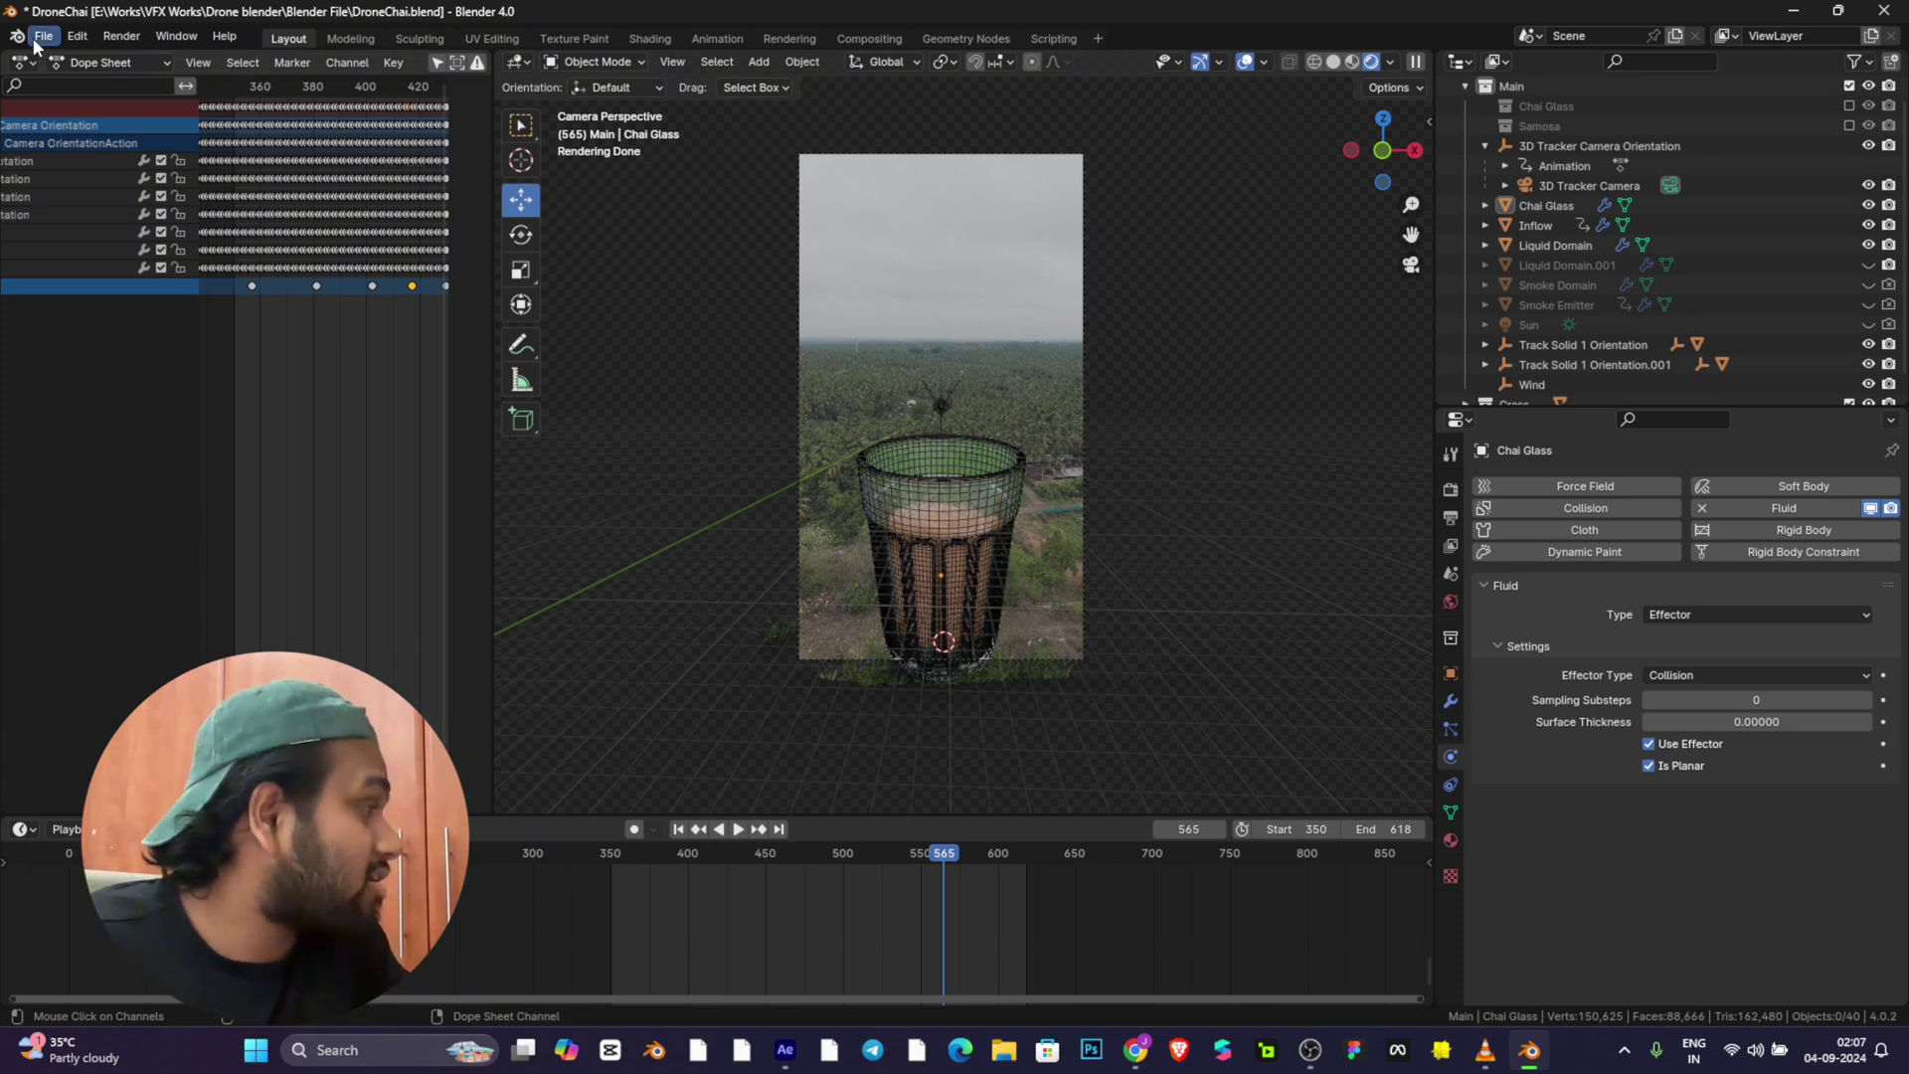
Step: Show the world shader nodes and turn off transparent film to preview the HDRI
key("shift+F3")
left_click(1450, 490)
scroll(1770, 623, "down", 10)
left_click(1512, 801)
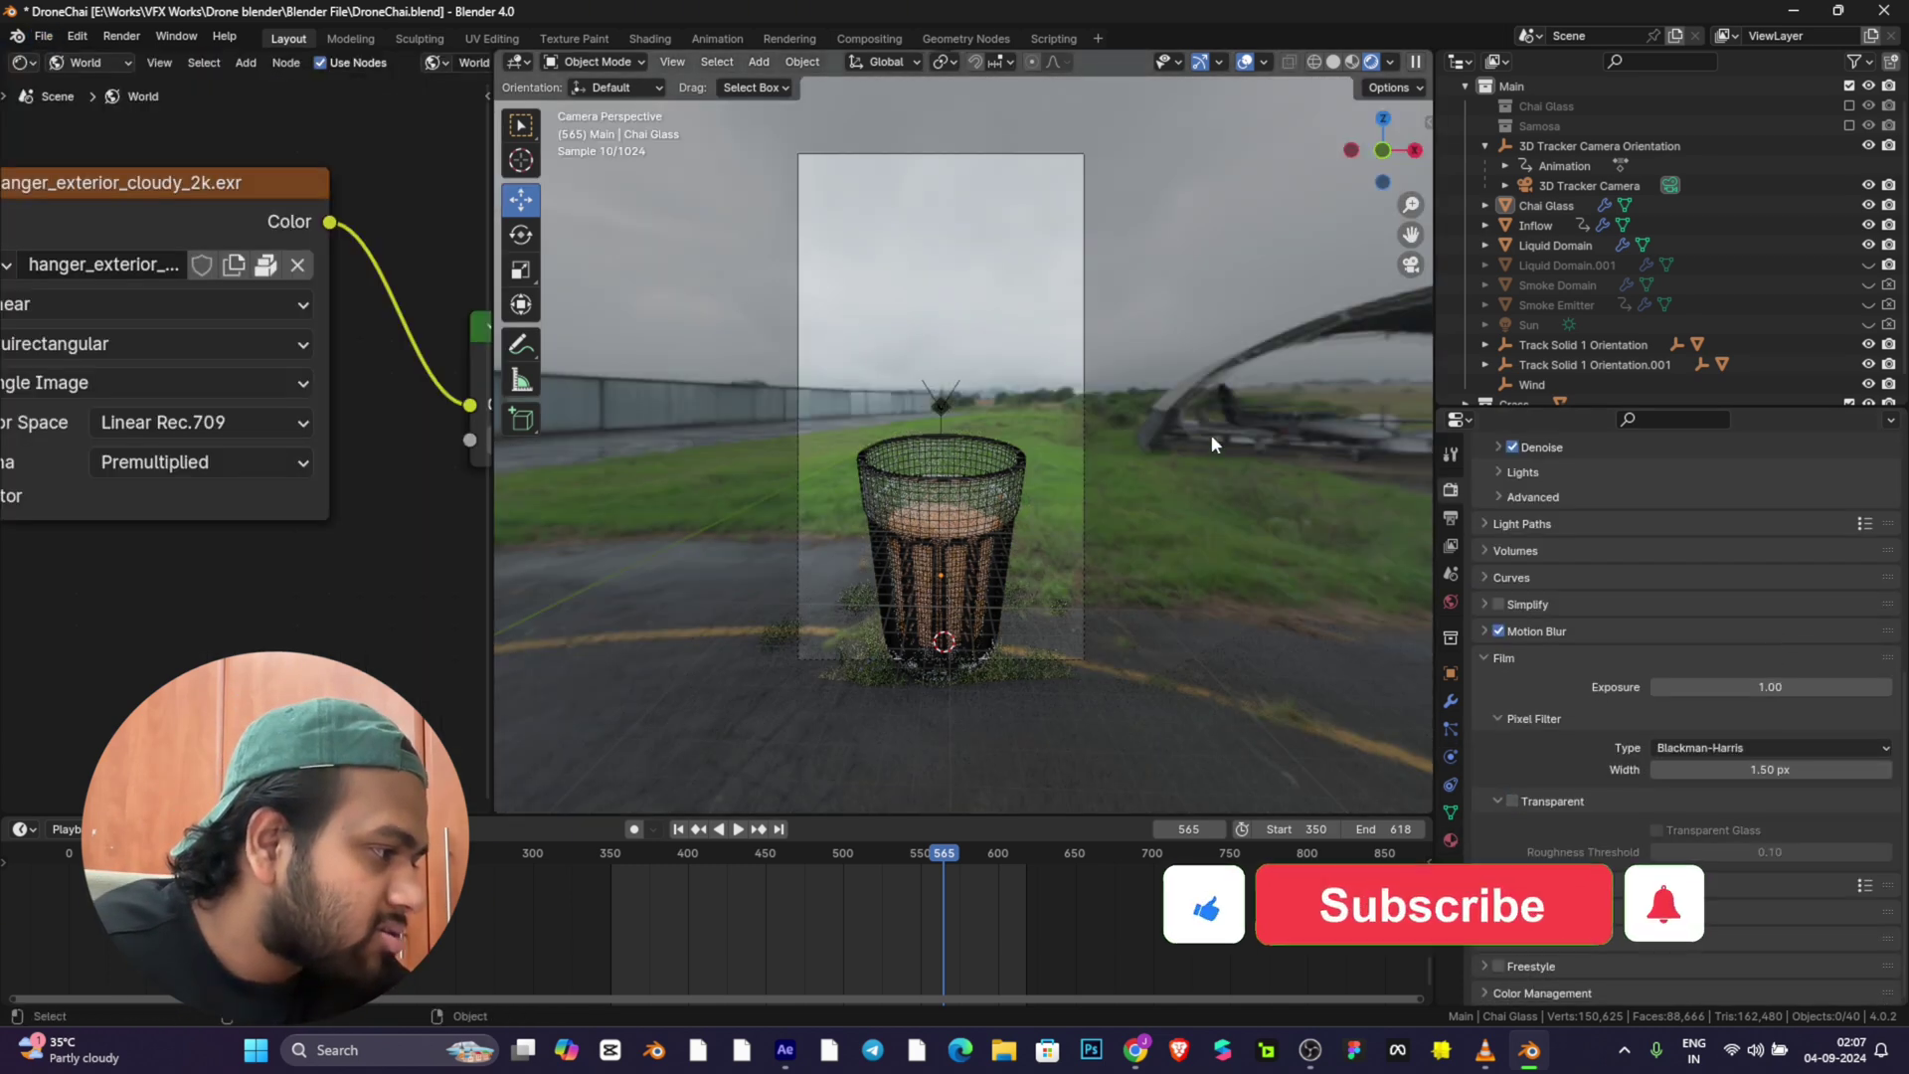
scroll(1177, 422, "down", 2)
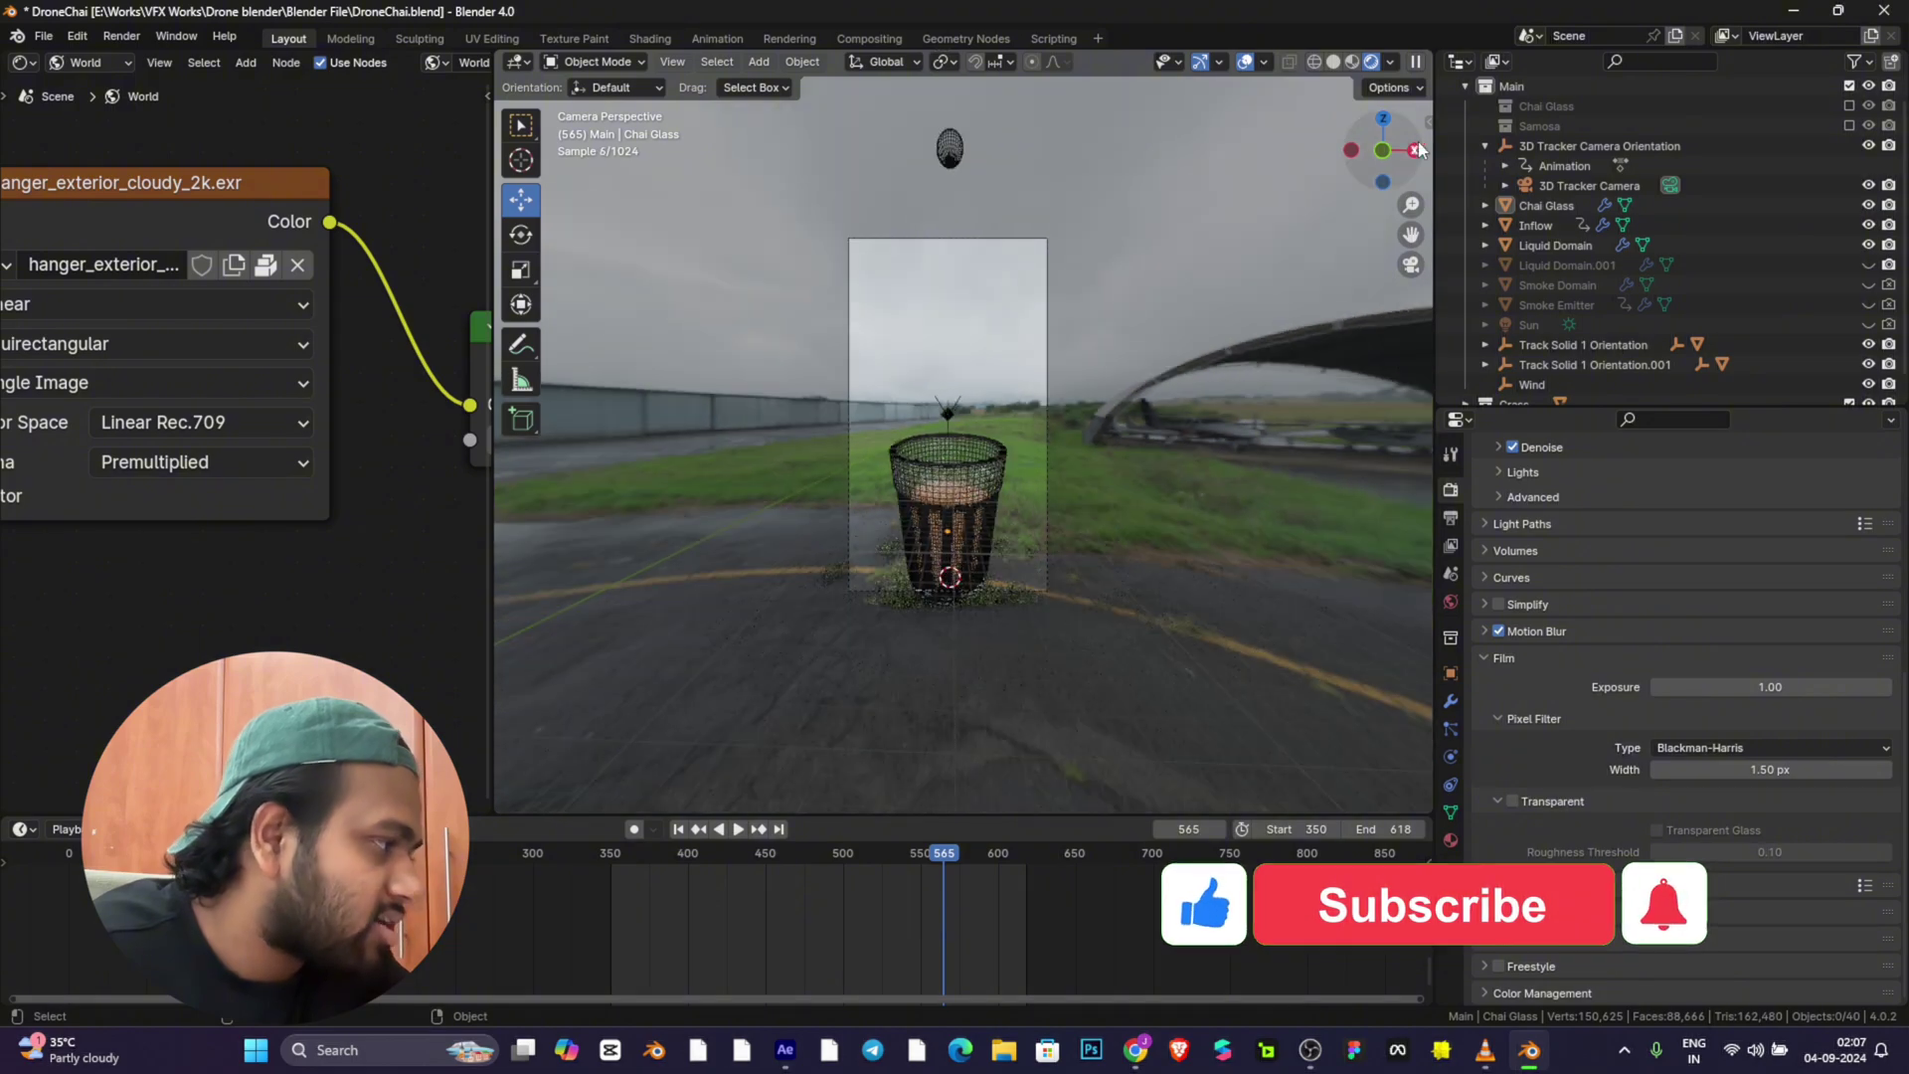
Step: Orbit around the glass, return to camera view, and re-enable transparent film
left_click_drag(1419, 149, 1389, 189)
left_click(1411, 265)
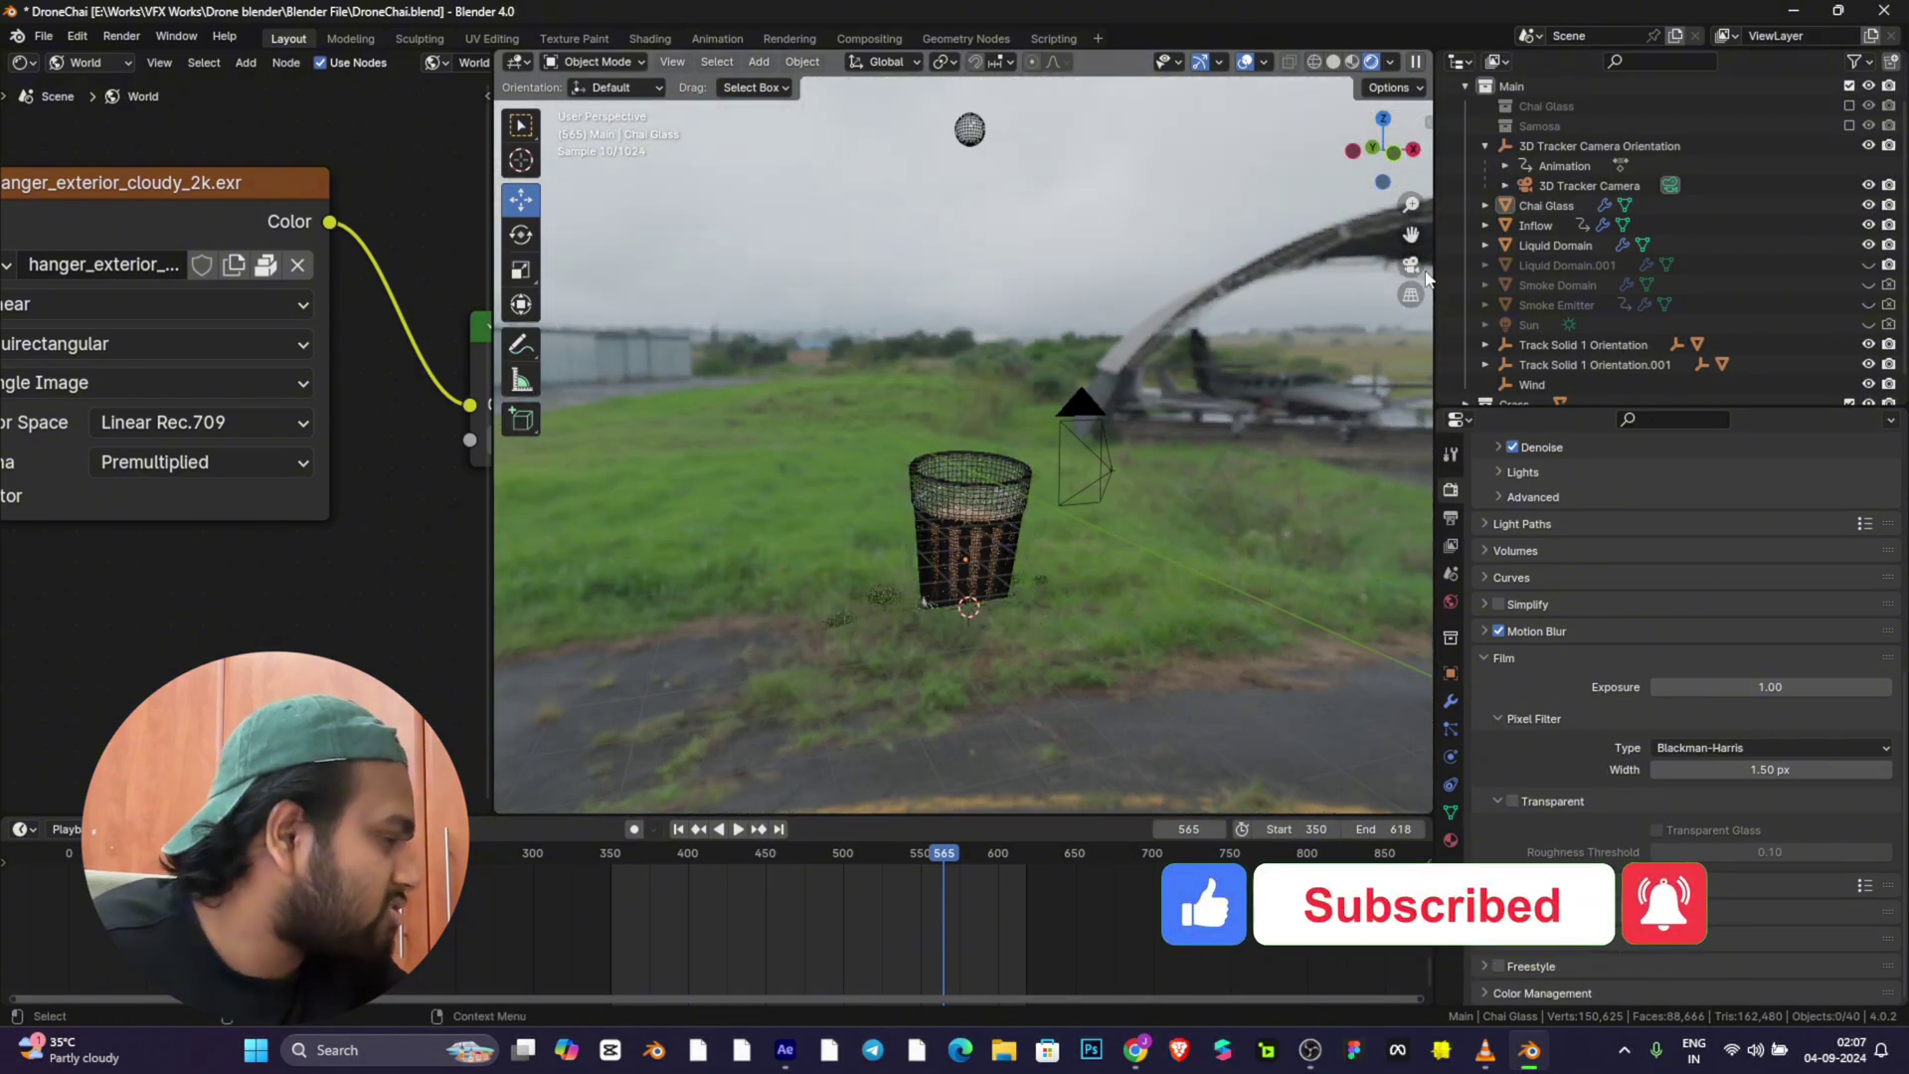
scroll(1073, 474, "up", 5)
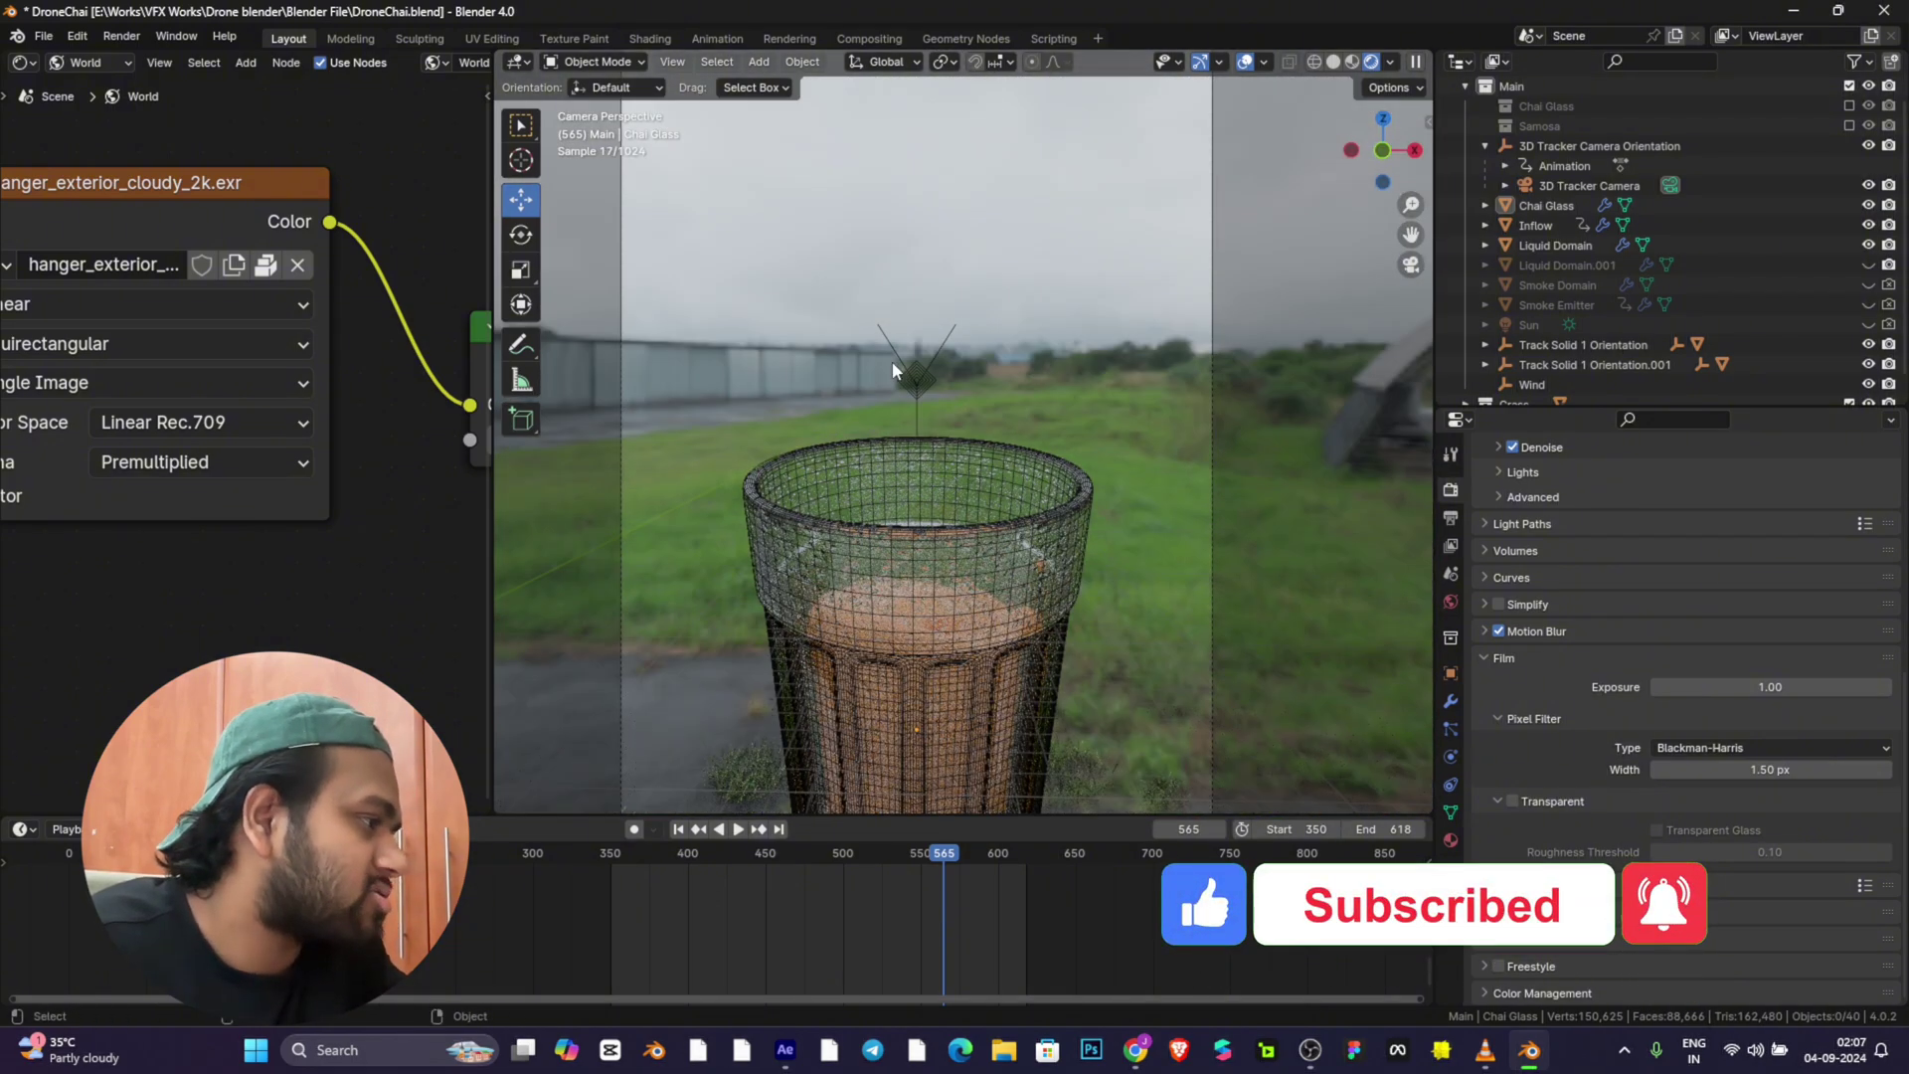
scroll(953, 594, "down", 7)
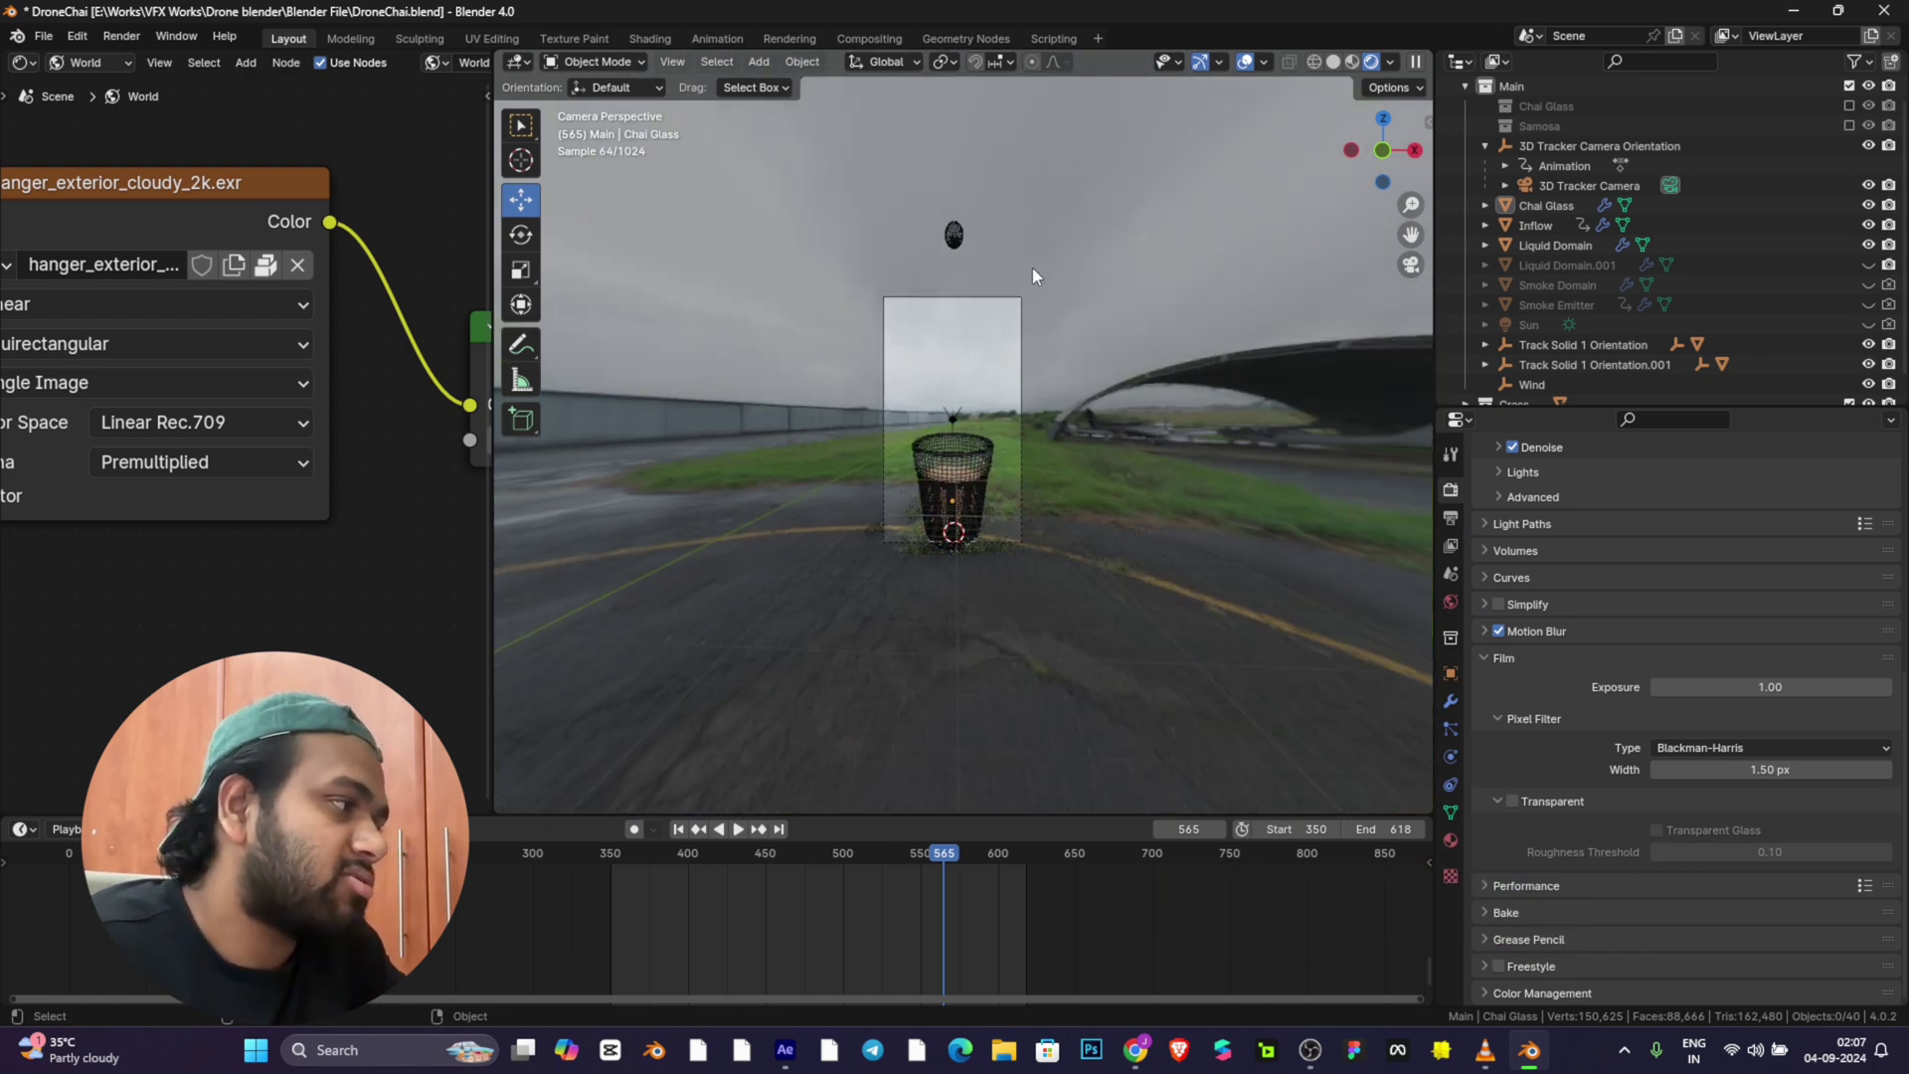
scroll(1032, 265, "up", 4)
left_click(1513, 801)
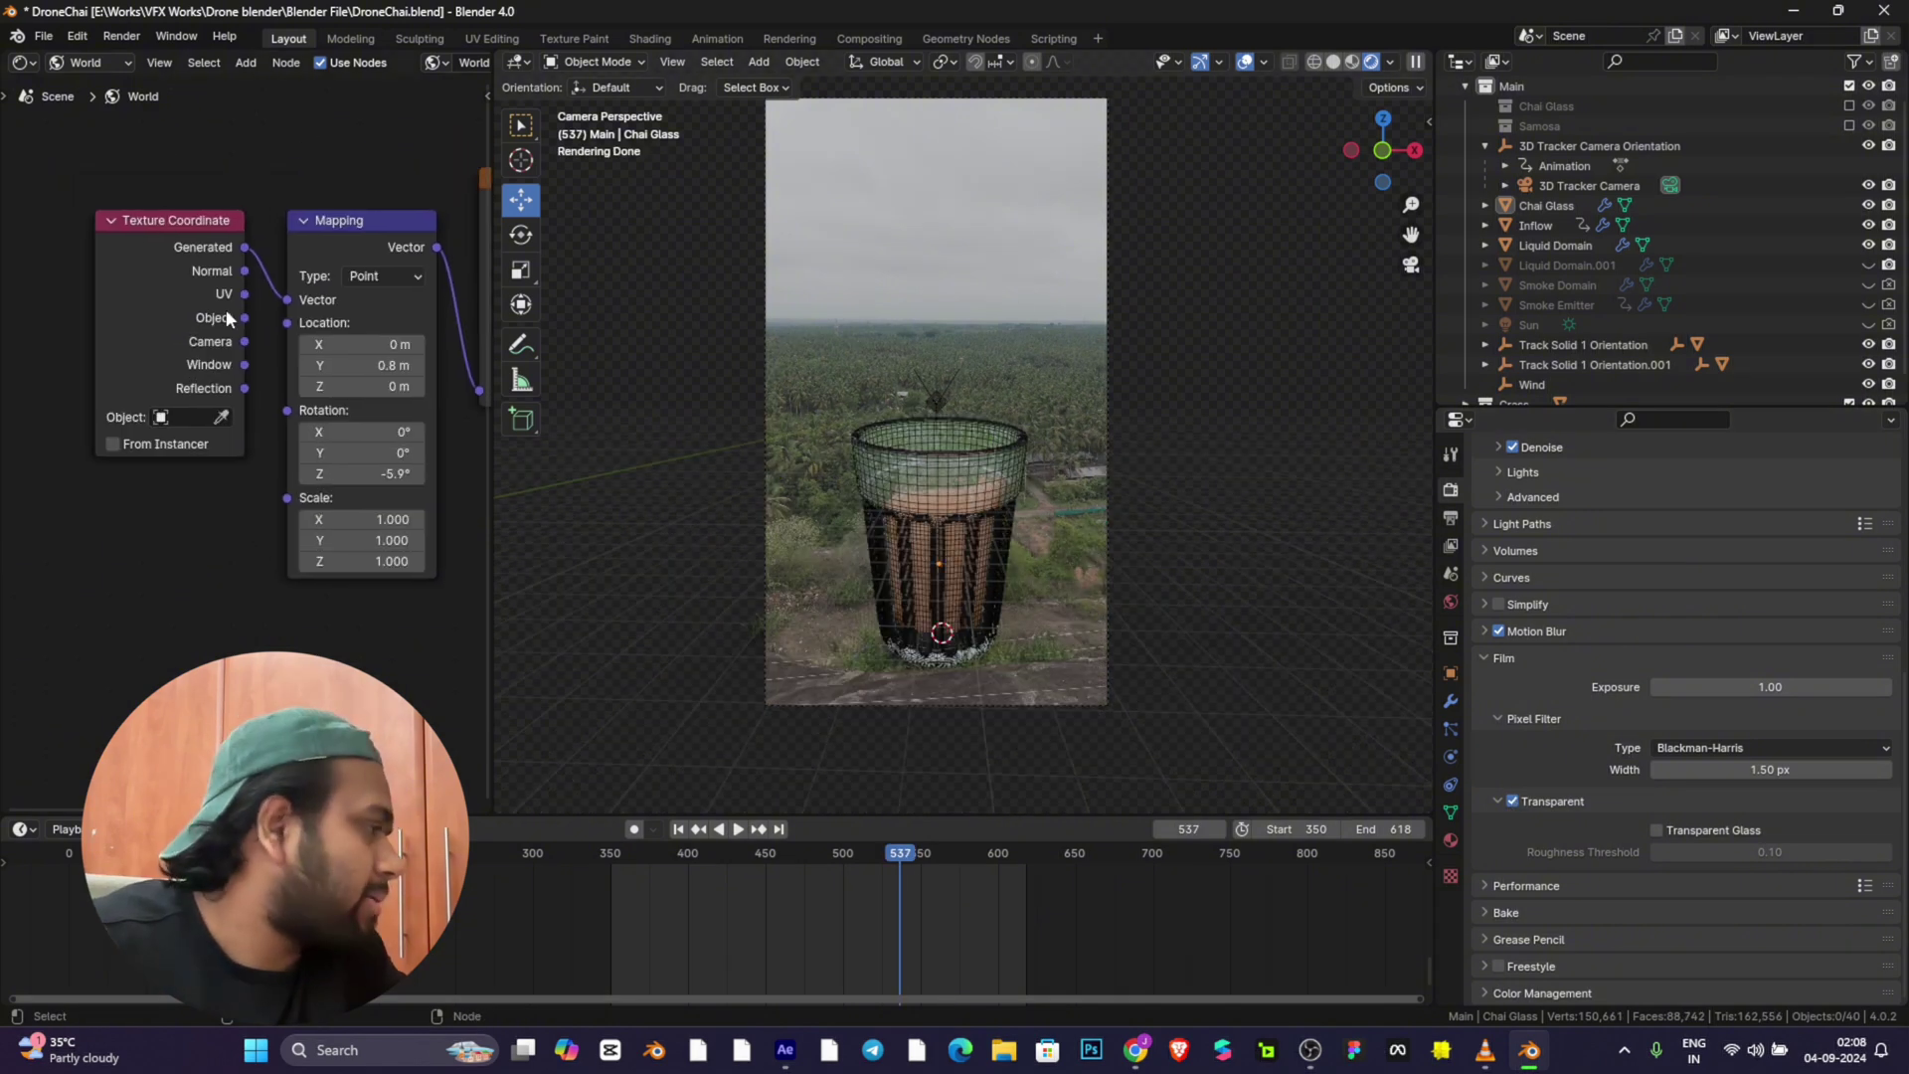
Step: Disable transparent film, stretch HDRI mapping Scale X to 9.100, then undo those changes
middle_click_drag(328, 235, 86, 227)
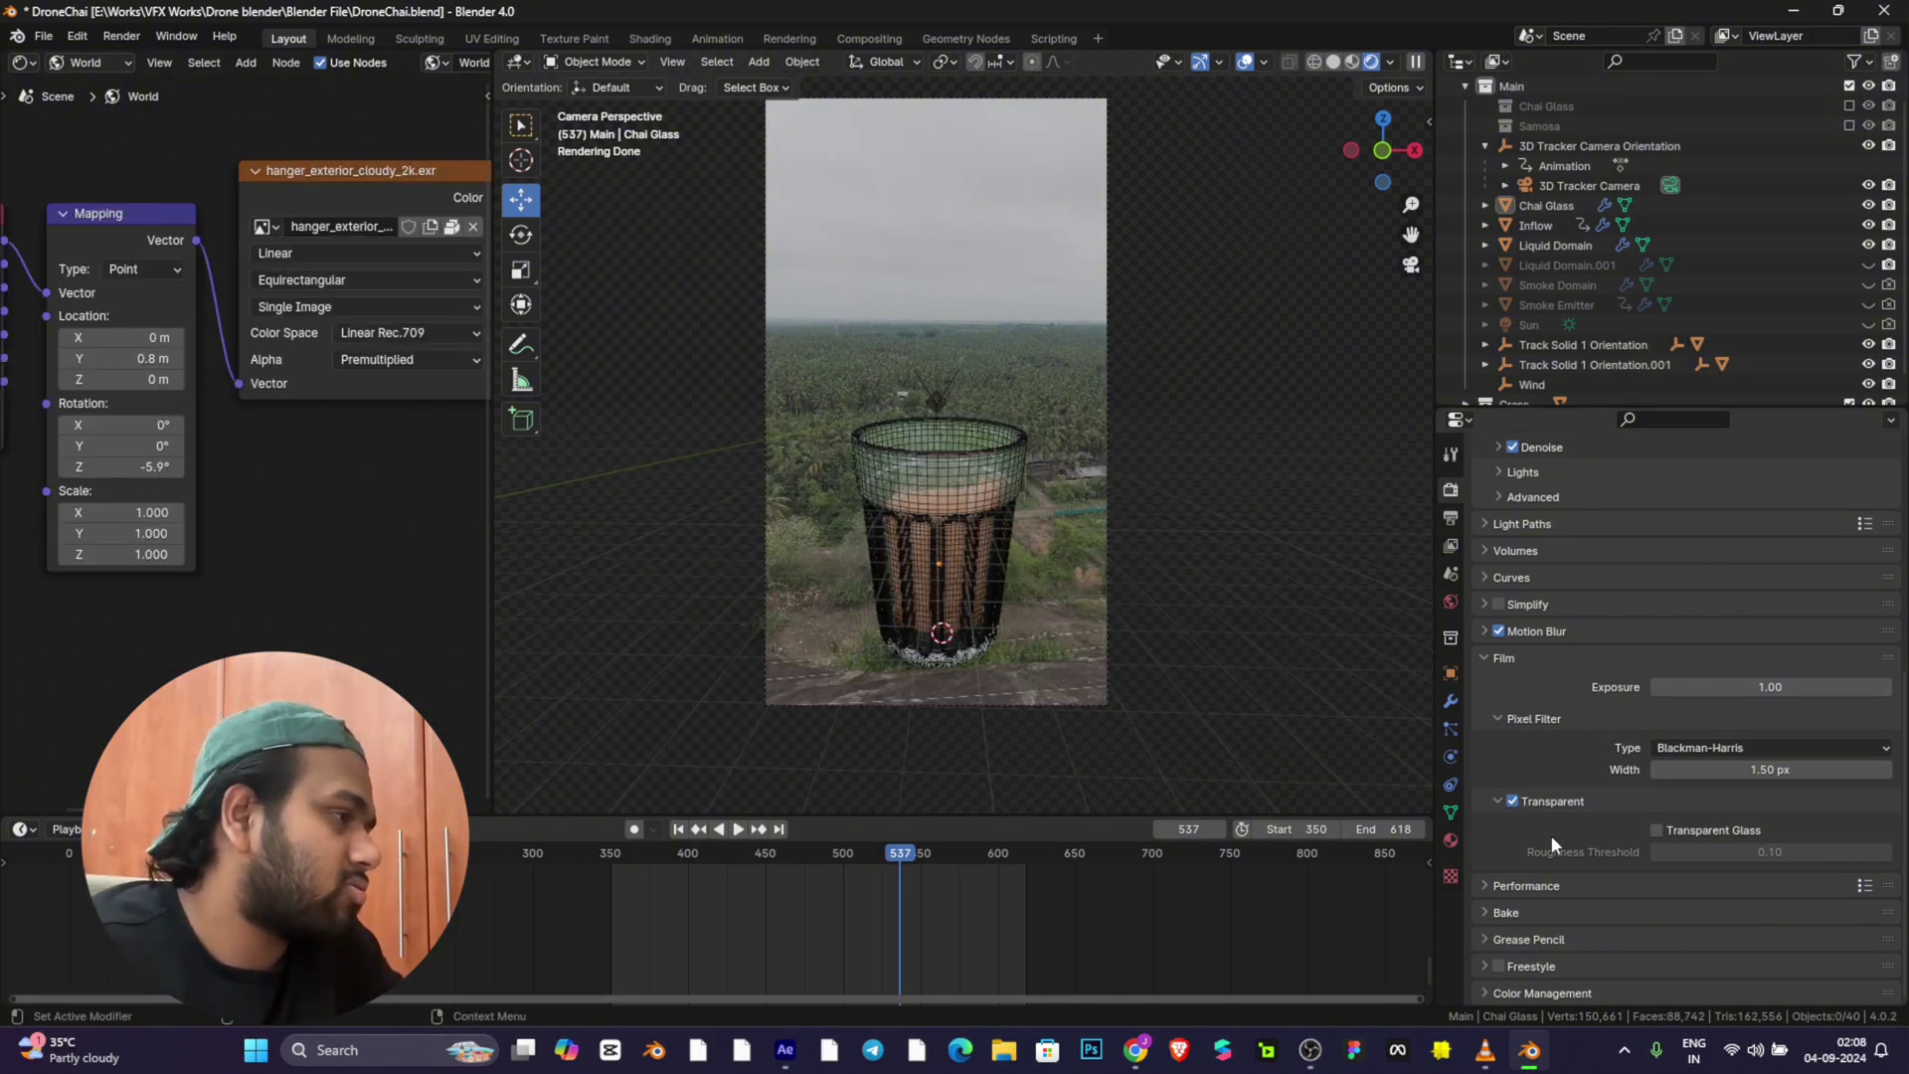
left_click(1512, 802)
left_click_drag(139, 512, 138, 473)
key("ctrl+z")
key("ctrl+z")
key("ctrl+z")
key("ctrl+z")
key("ctrl+z")
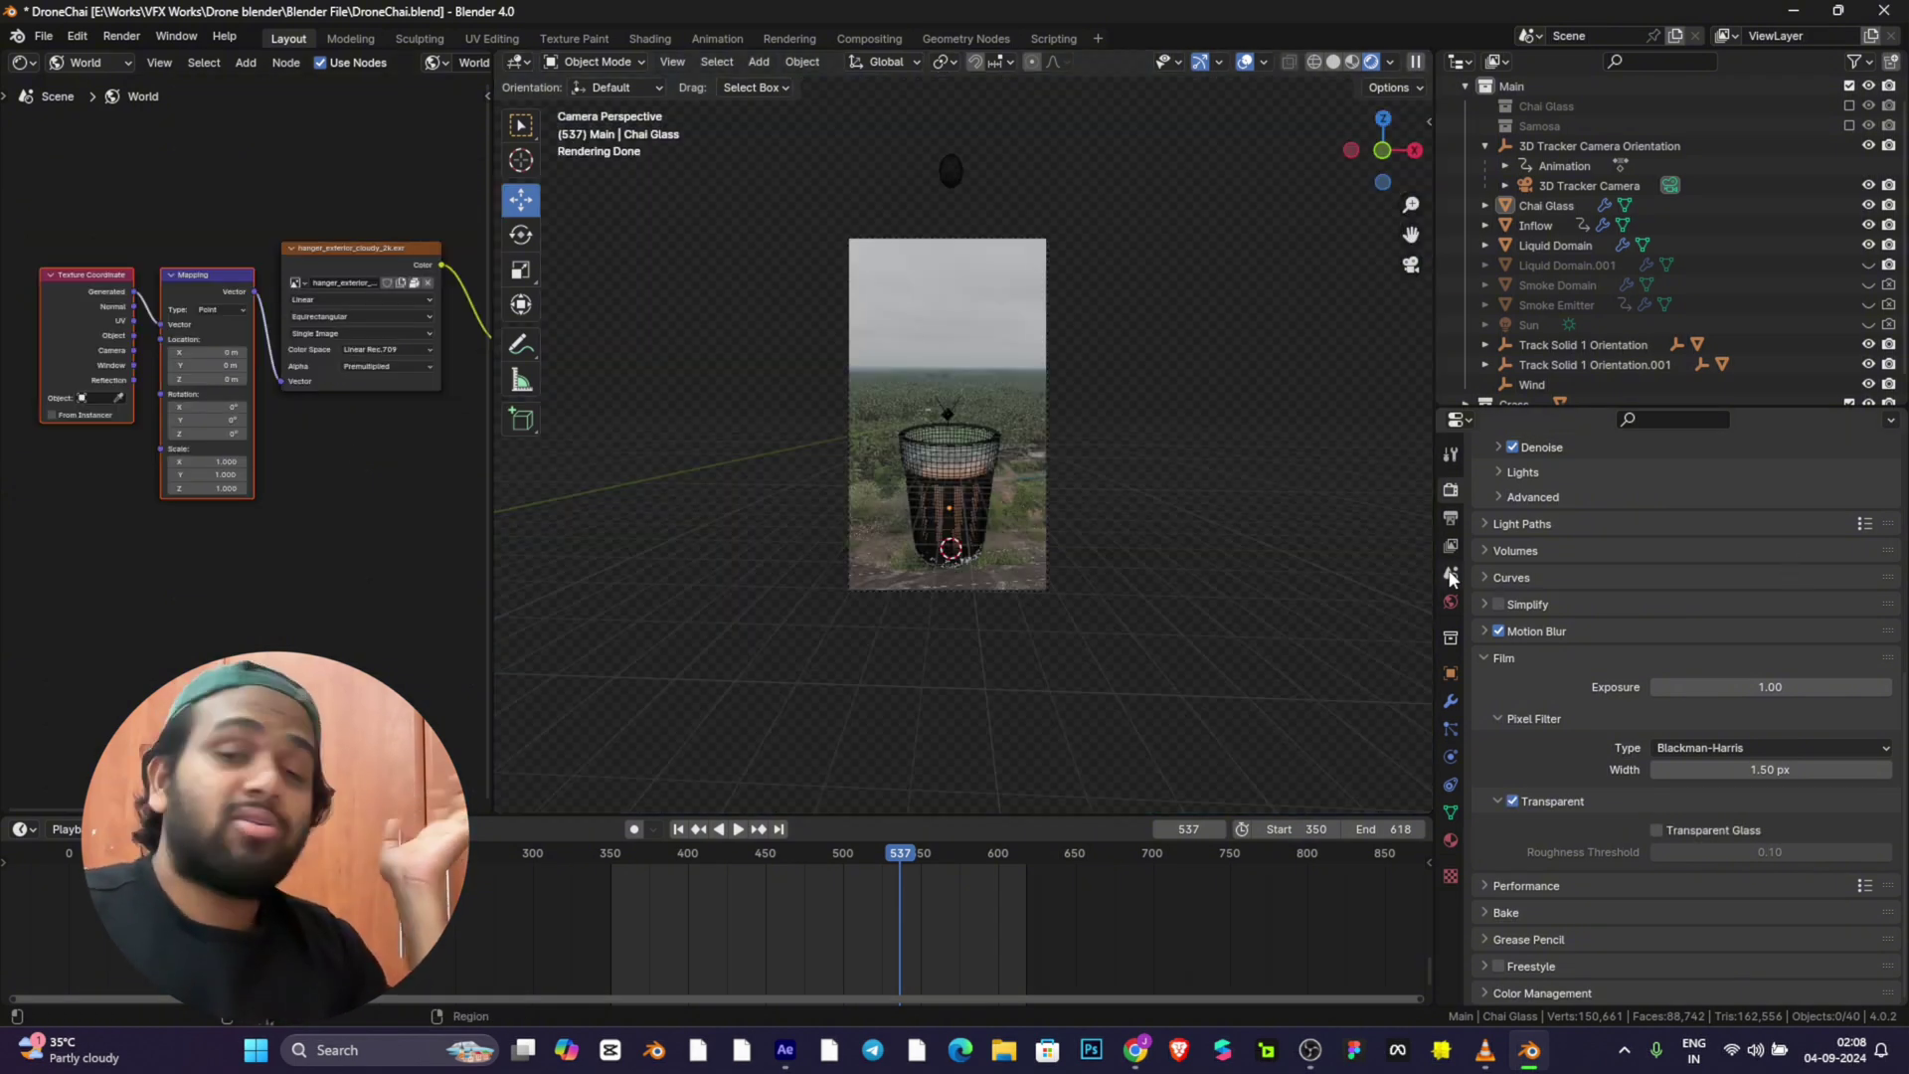
Step: Set the render output to a new 'Render' folder in Drone blender, then return from Compositing
left_click(1451, 519)
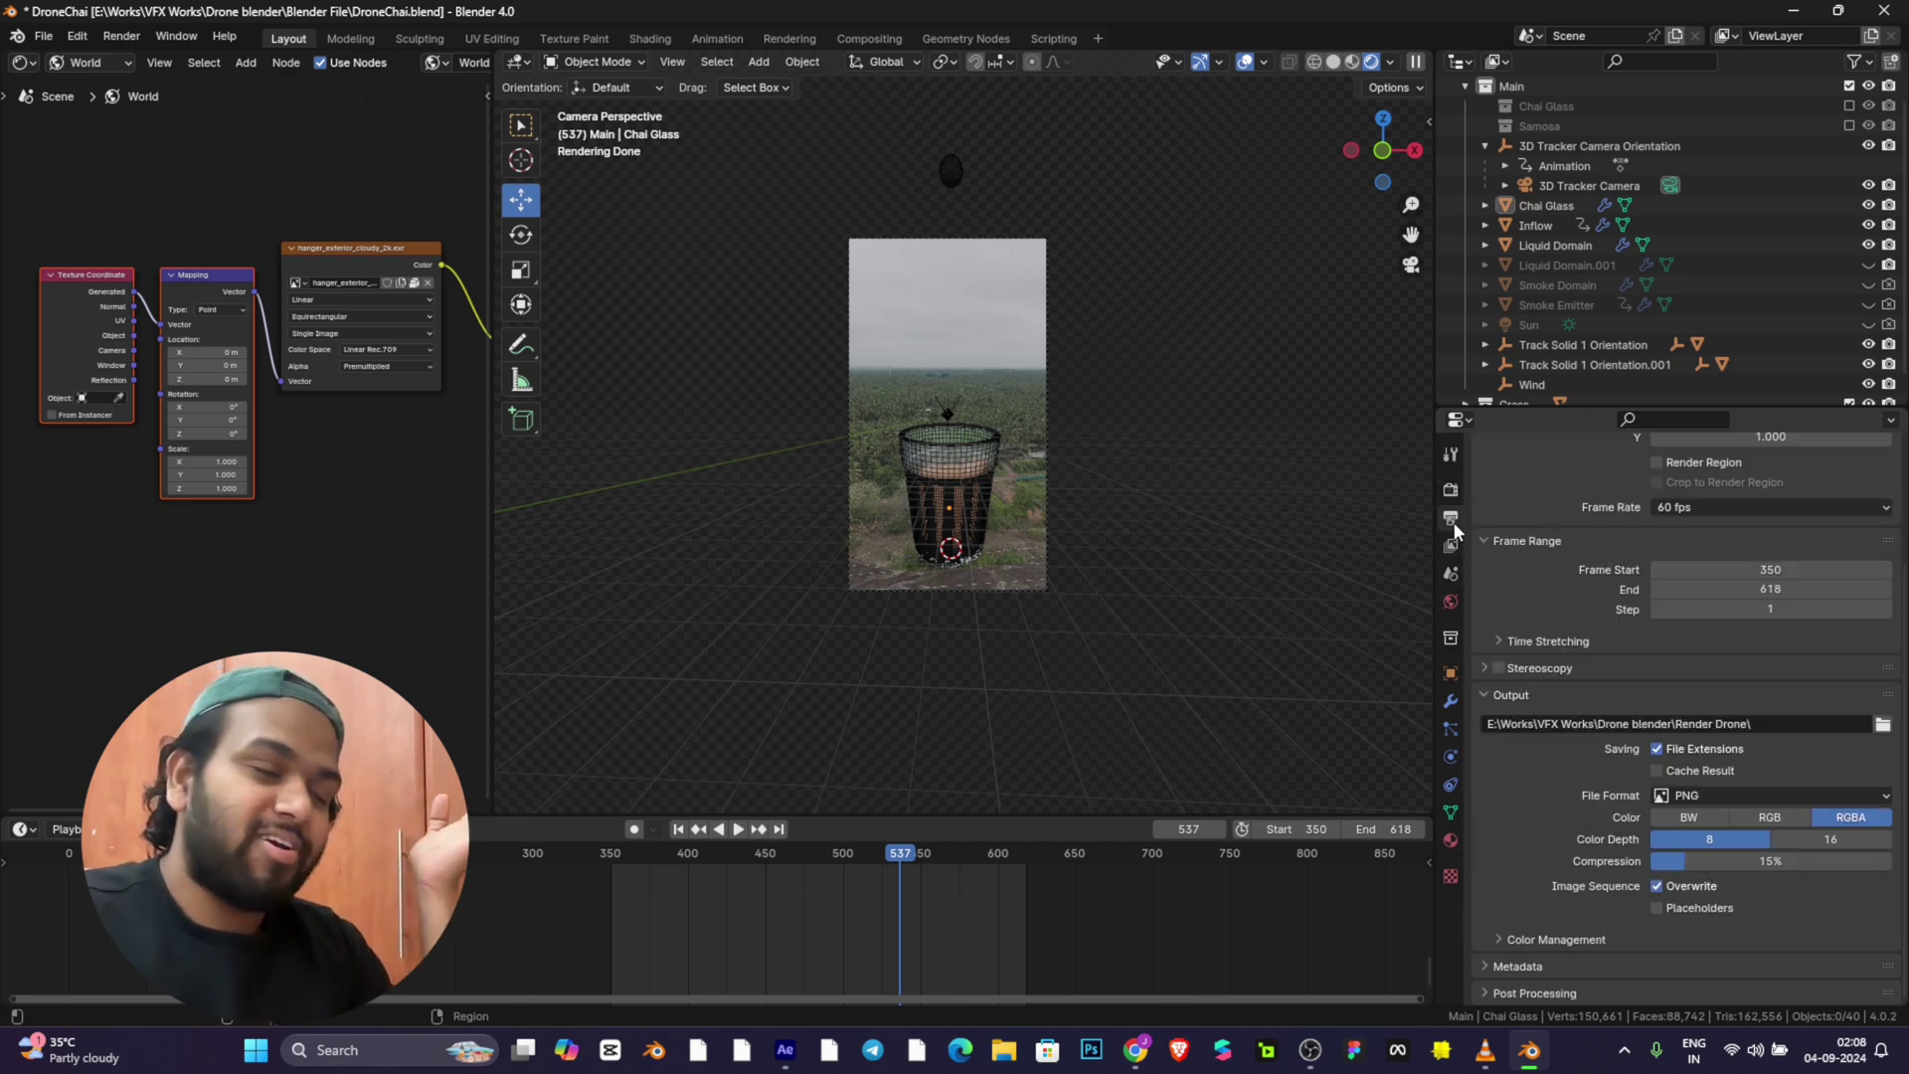
left_click(1885, 726)
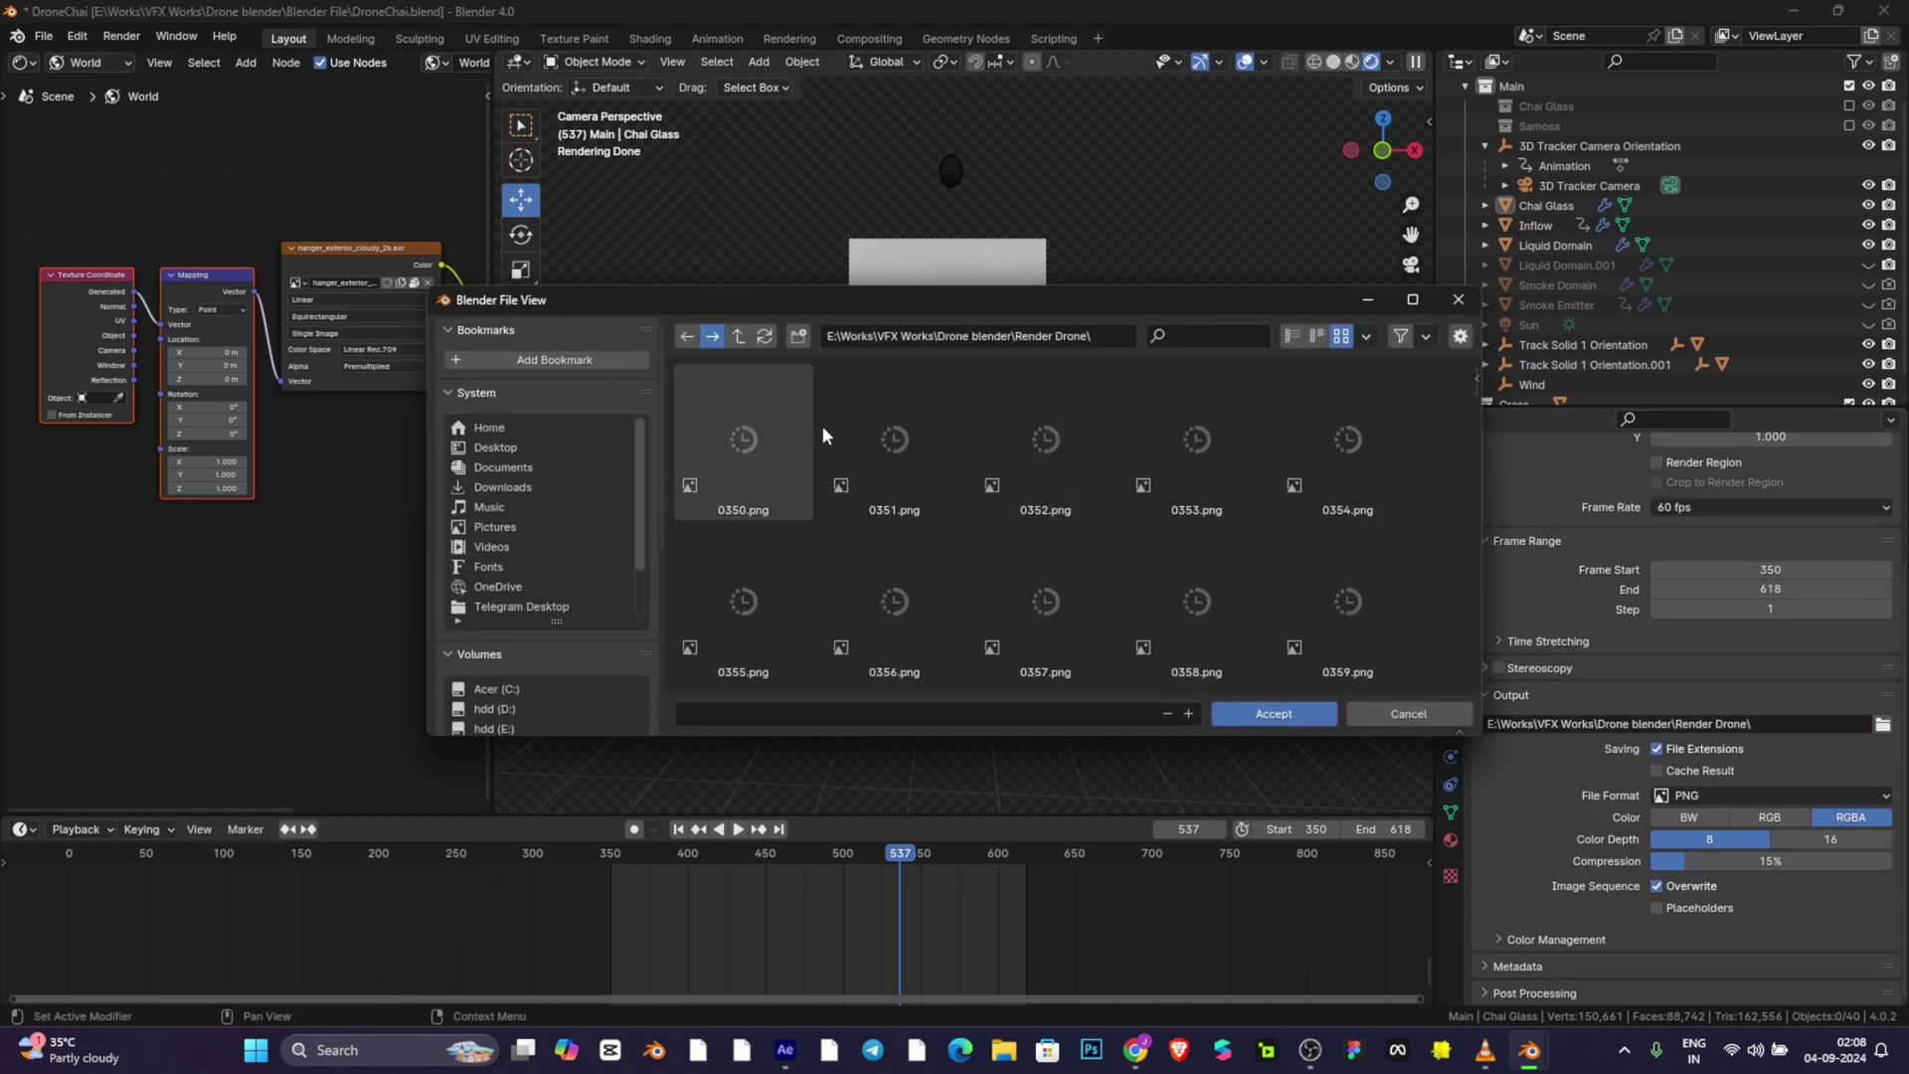
key("BackSpace")
key("i")
key("Caps_Lock")
type("Render")
key("Return")
double_click(1060, 474)
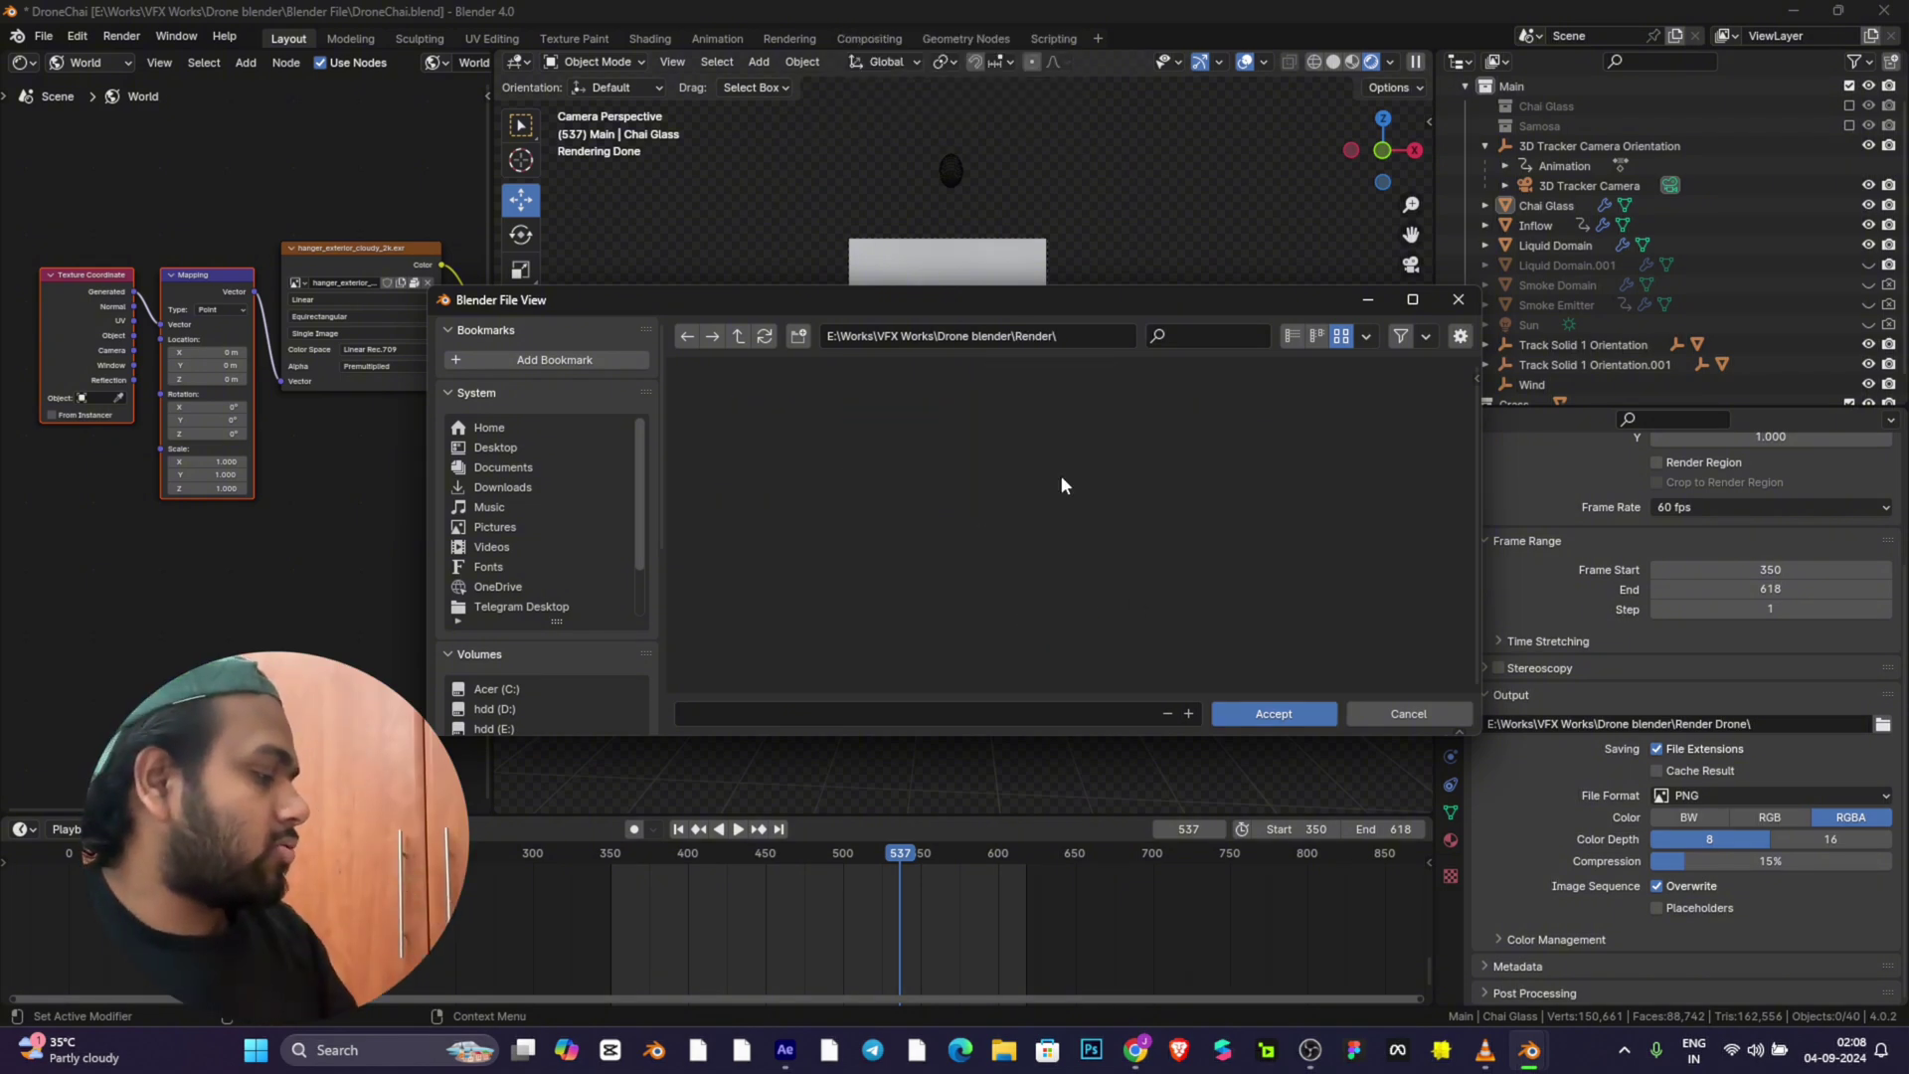
left_click(1257, 708)
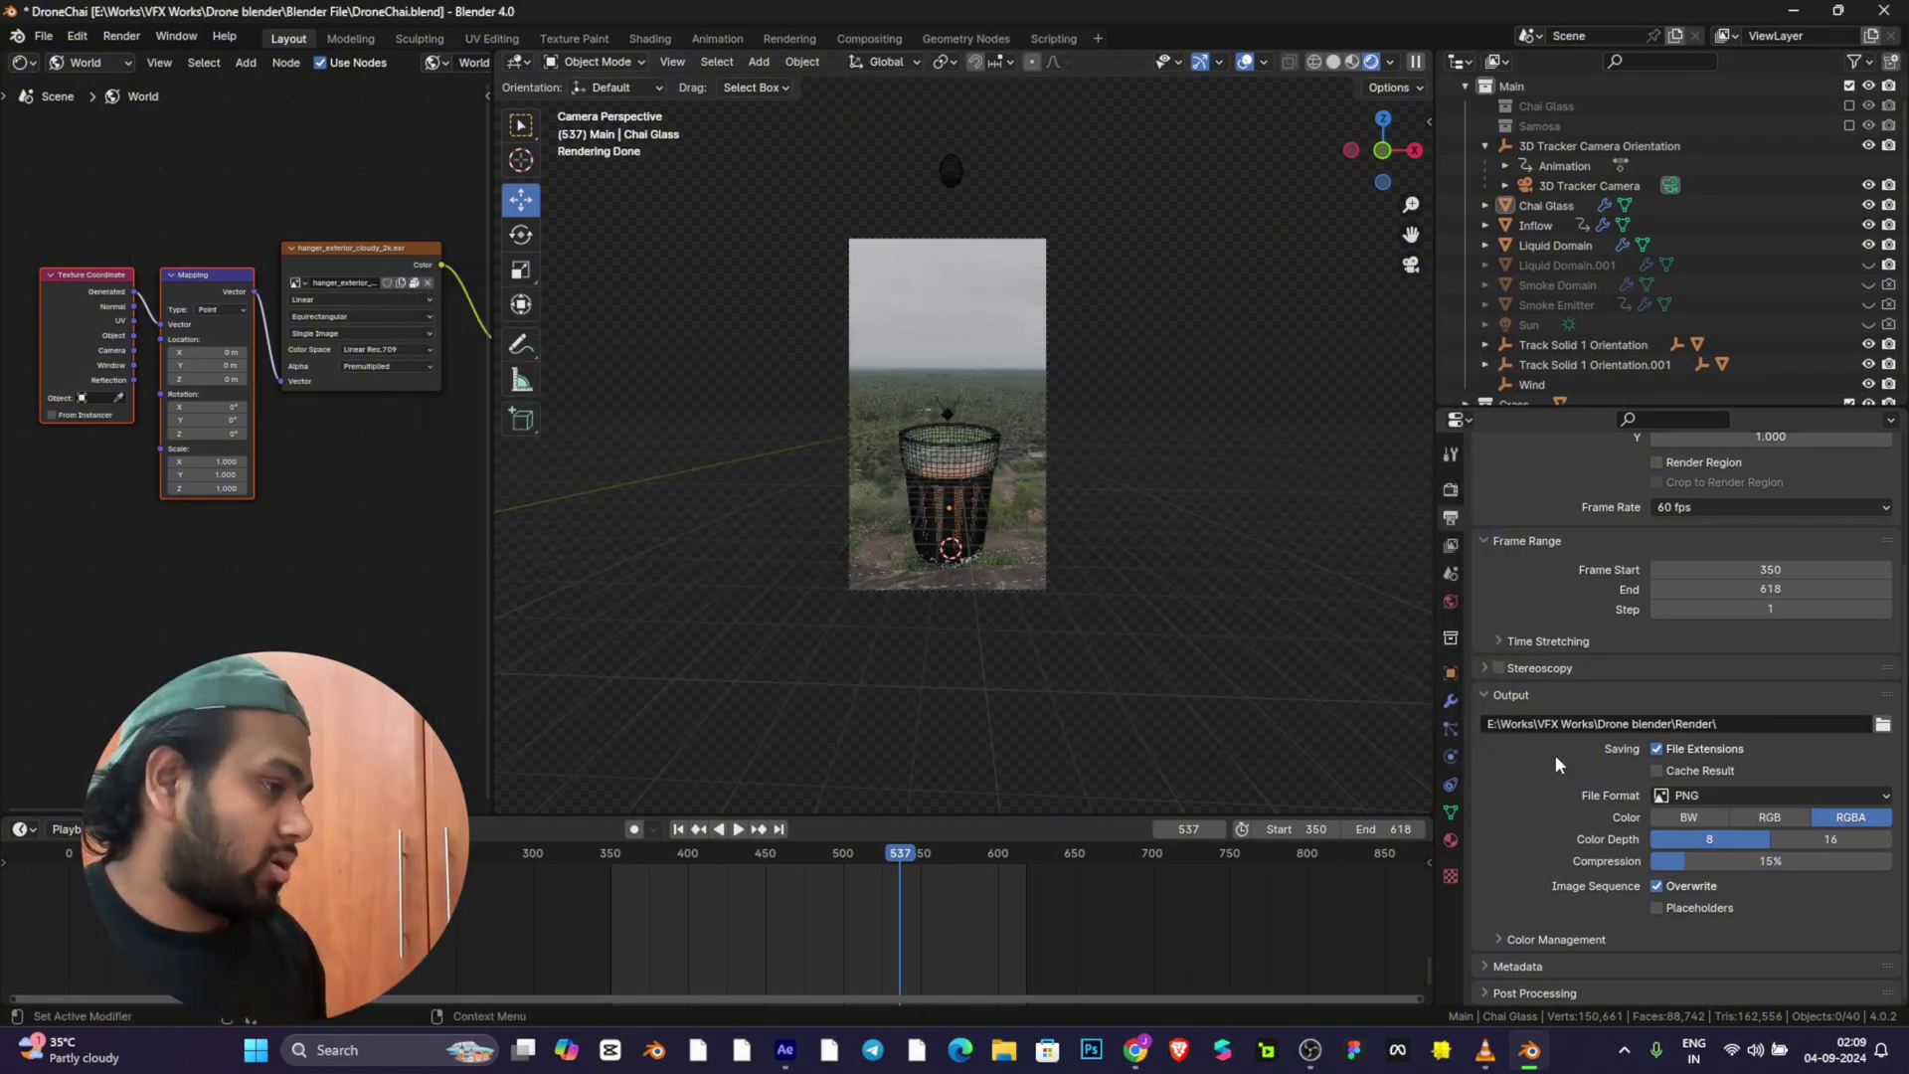
left_click(868, 40)
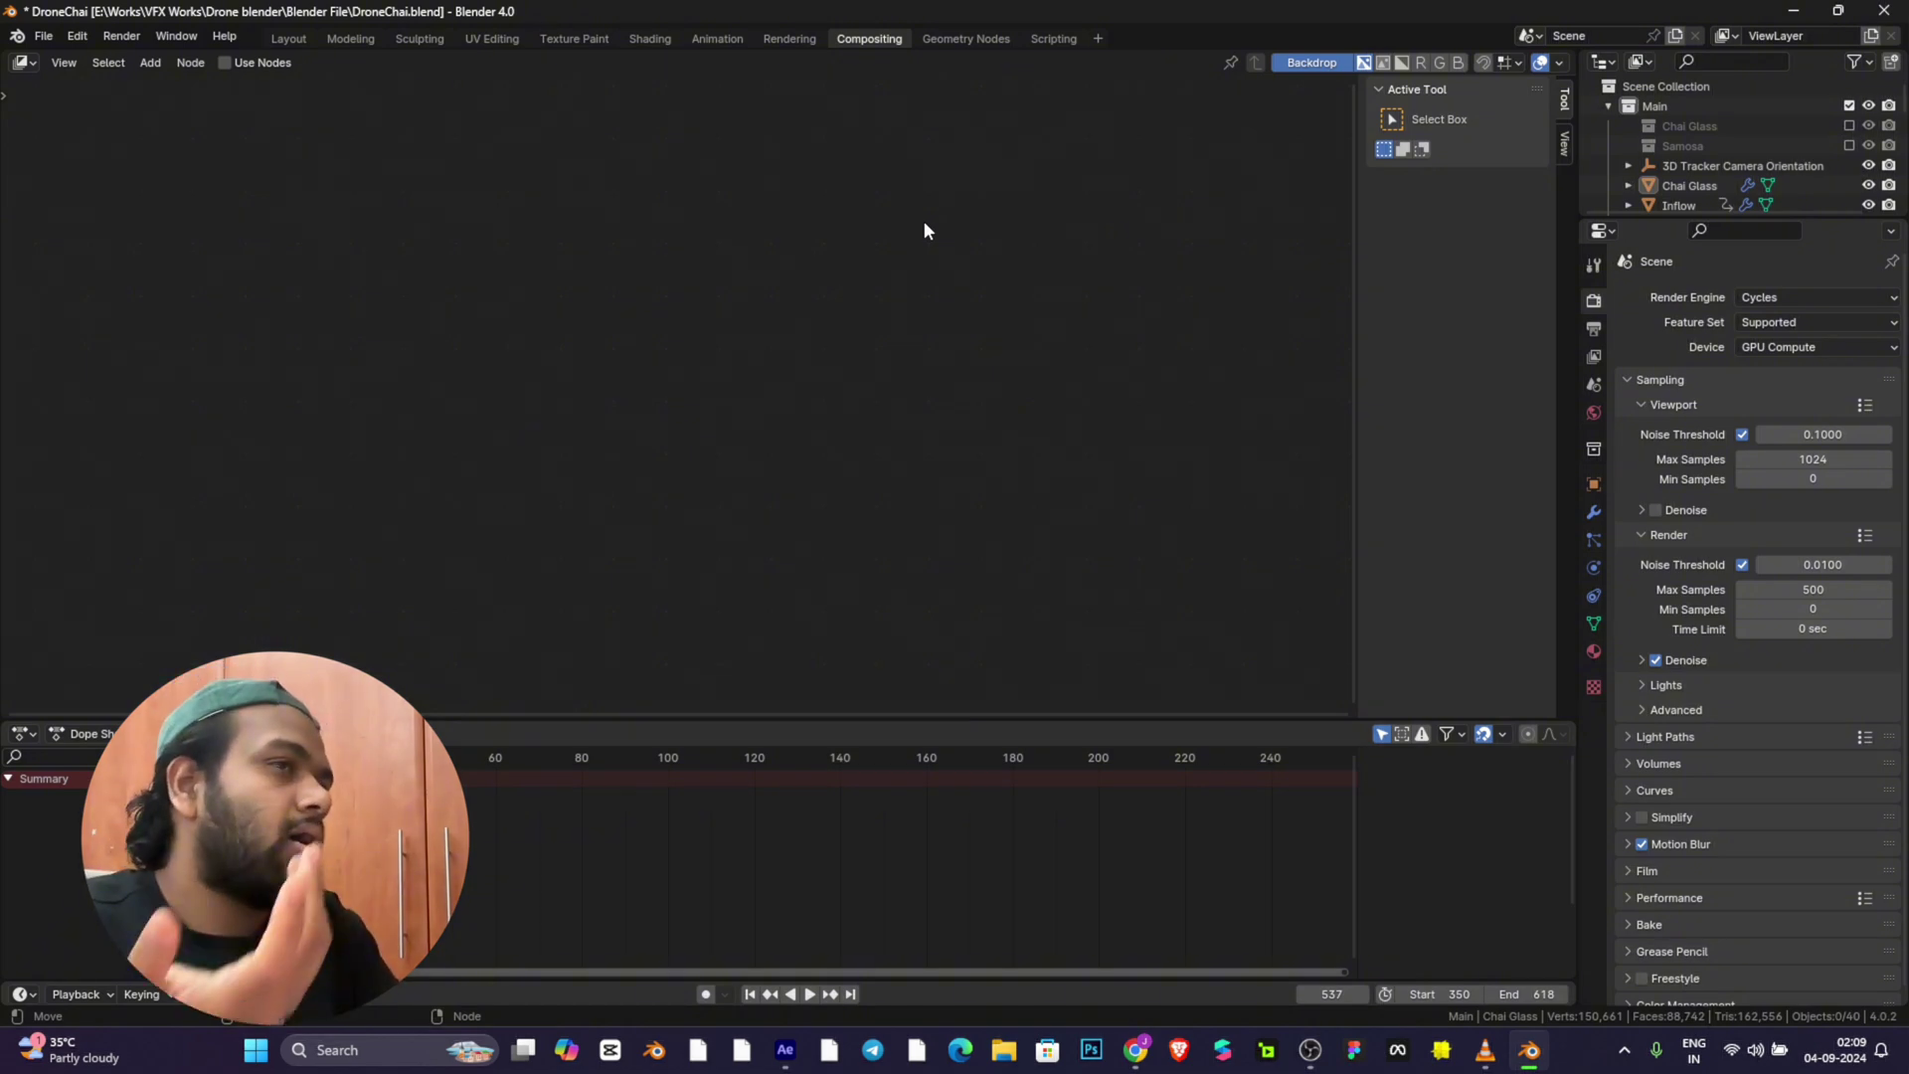
left_click(350, 39)
Step: Back in the Layout workspace, keep the Render folder as the render output path
left_click(287, 38)
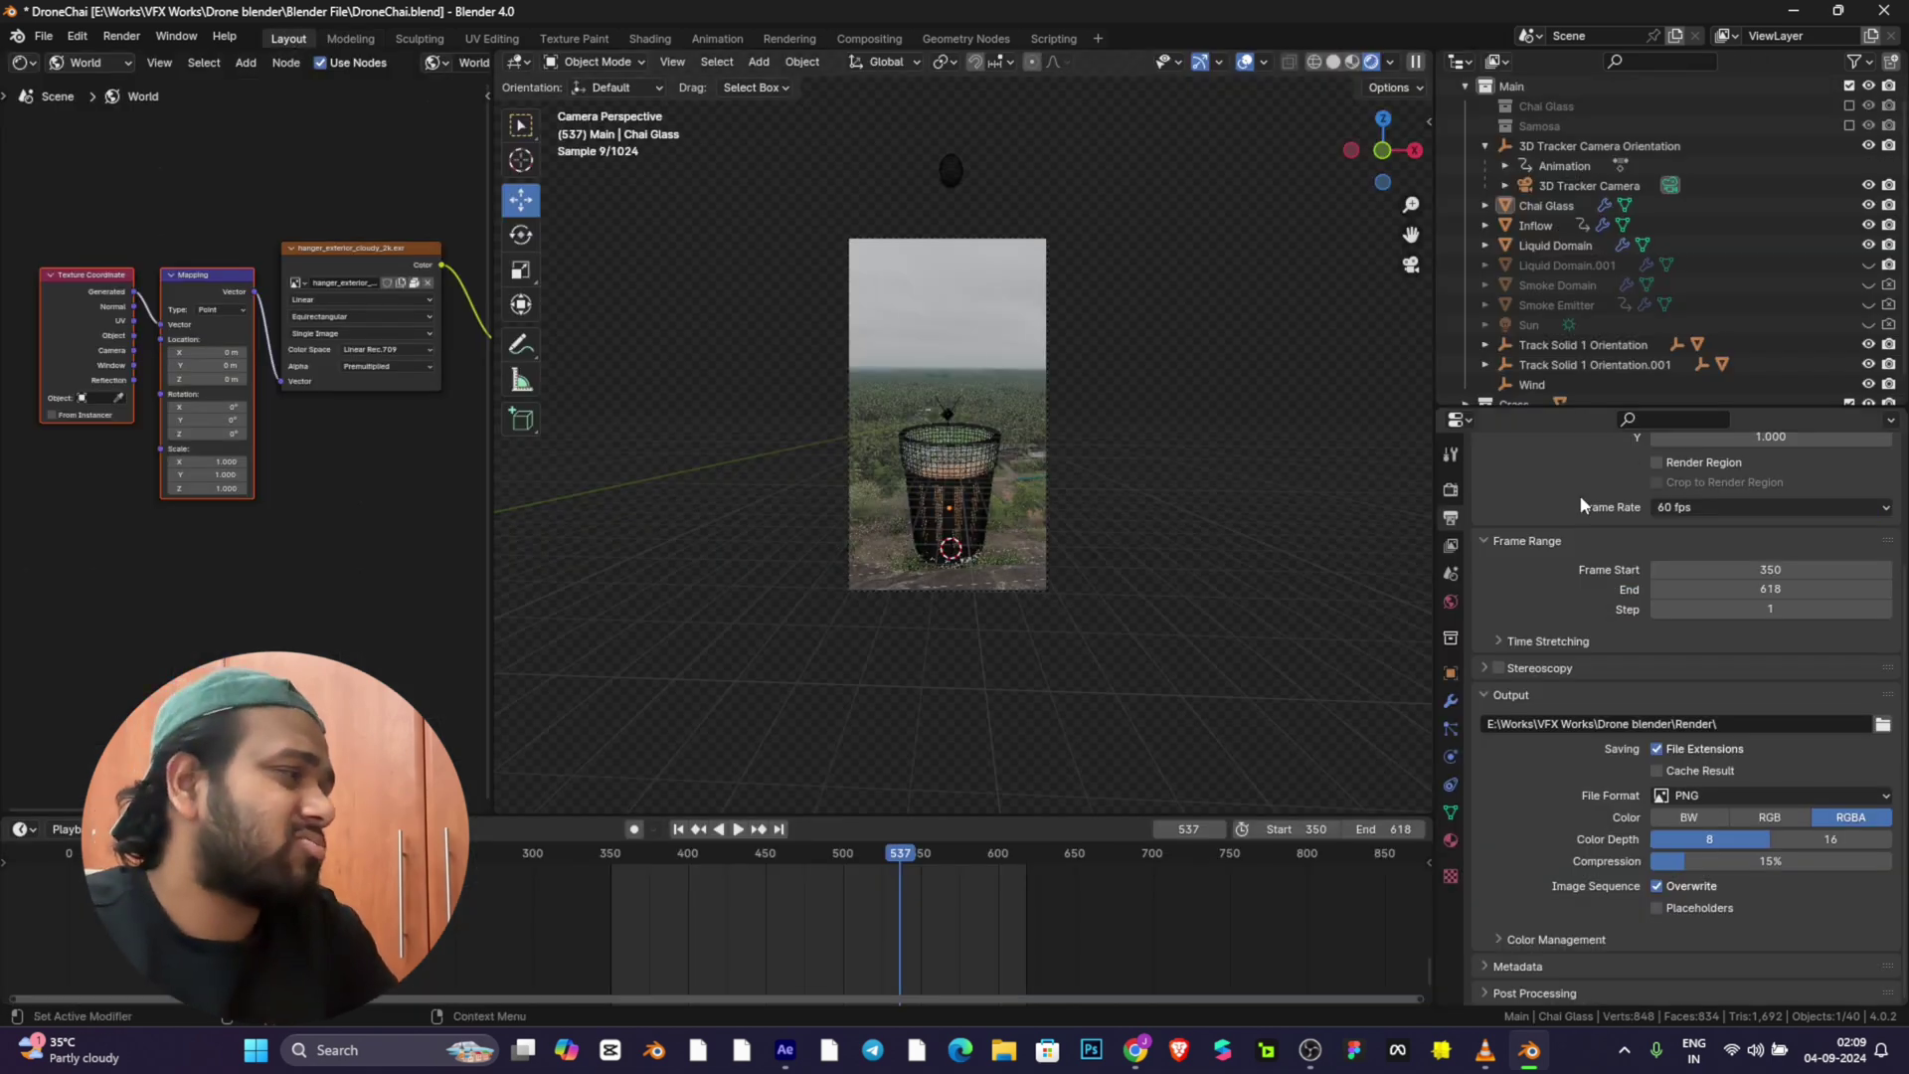
left_click(1882, 725)
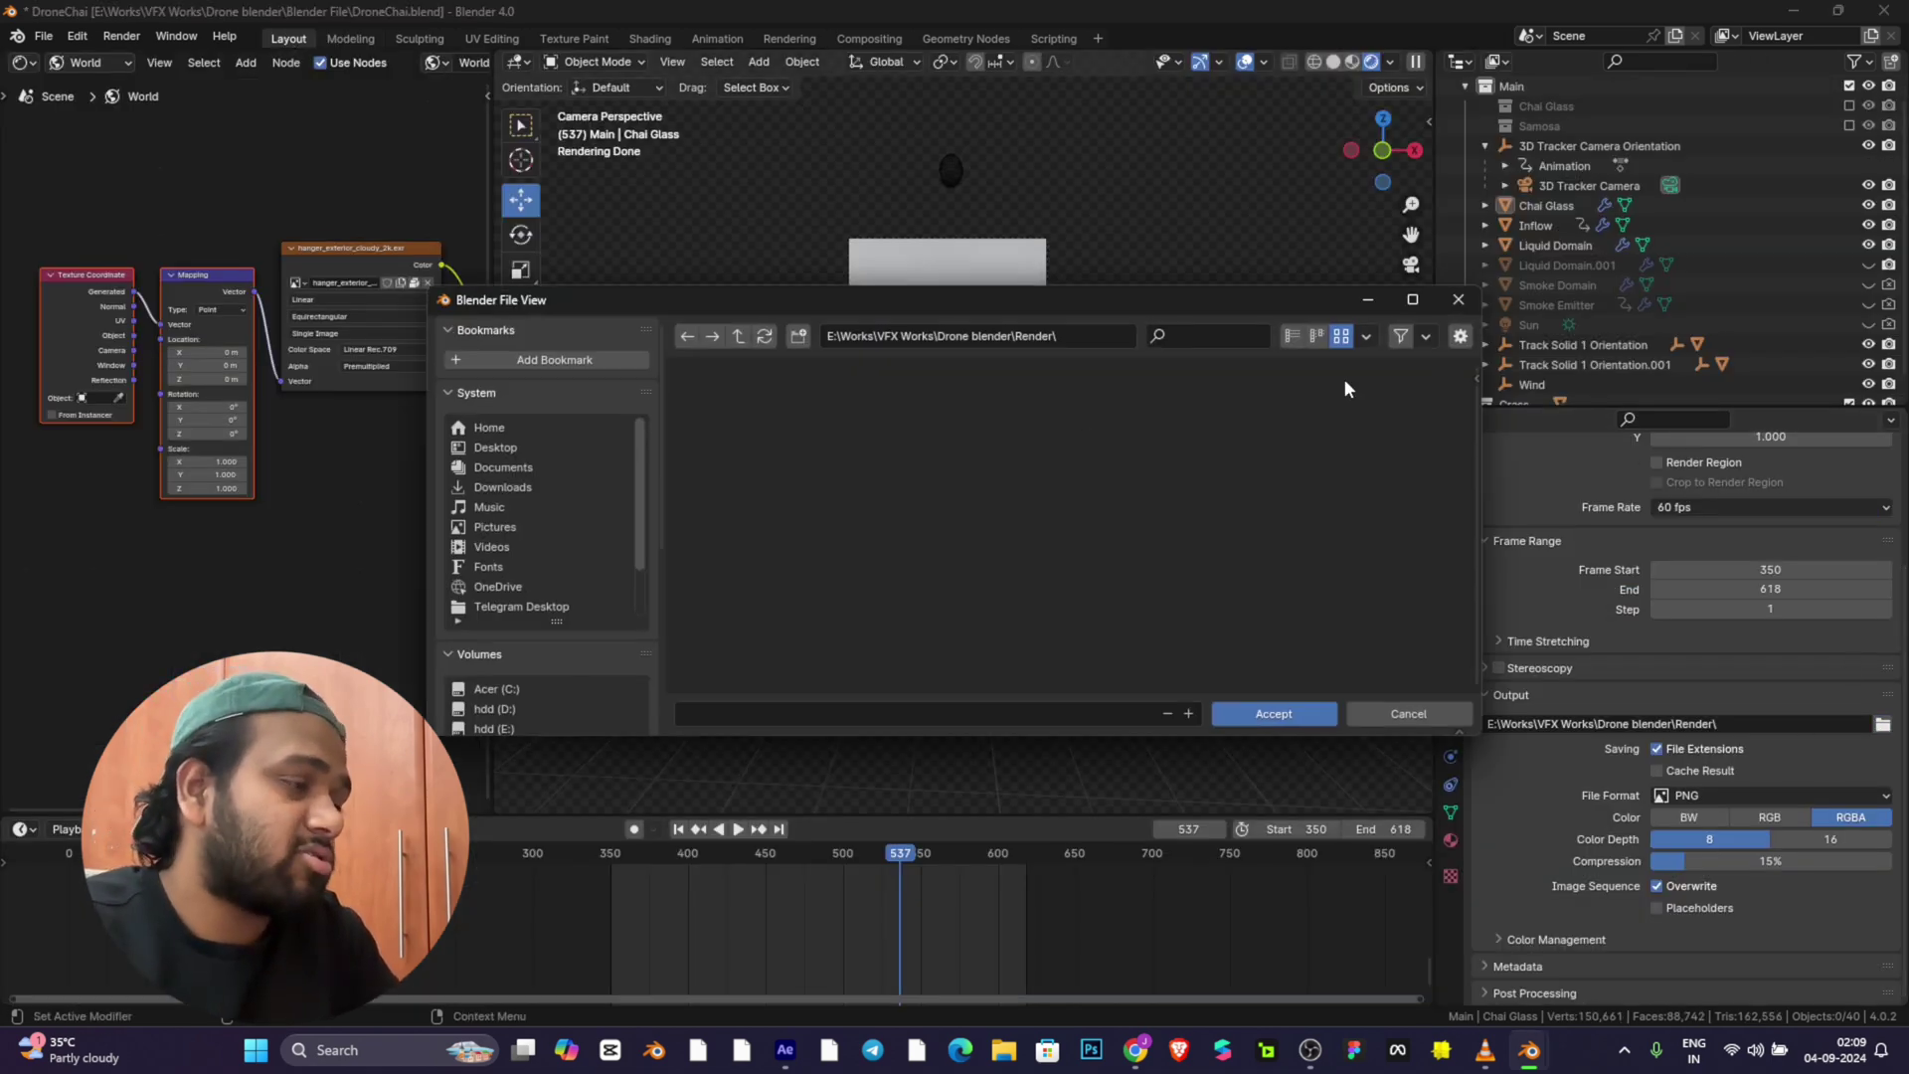
left_click(1274, 715)
Step: Set the output to FFmpeg Video with a QuickTime container and H.264 codec
left_click(1732, 796)
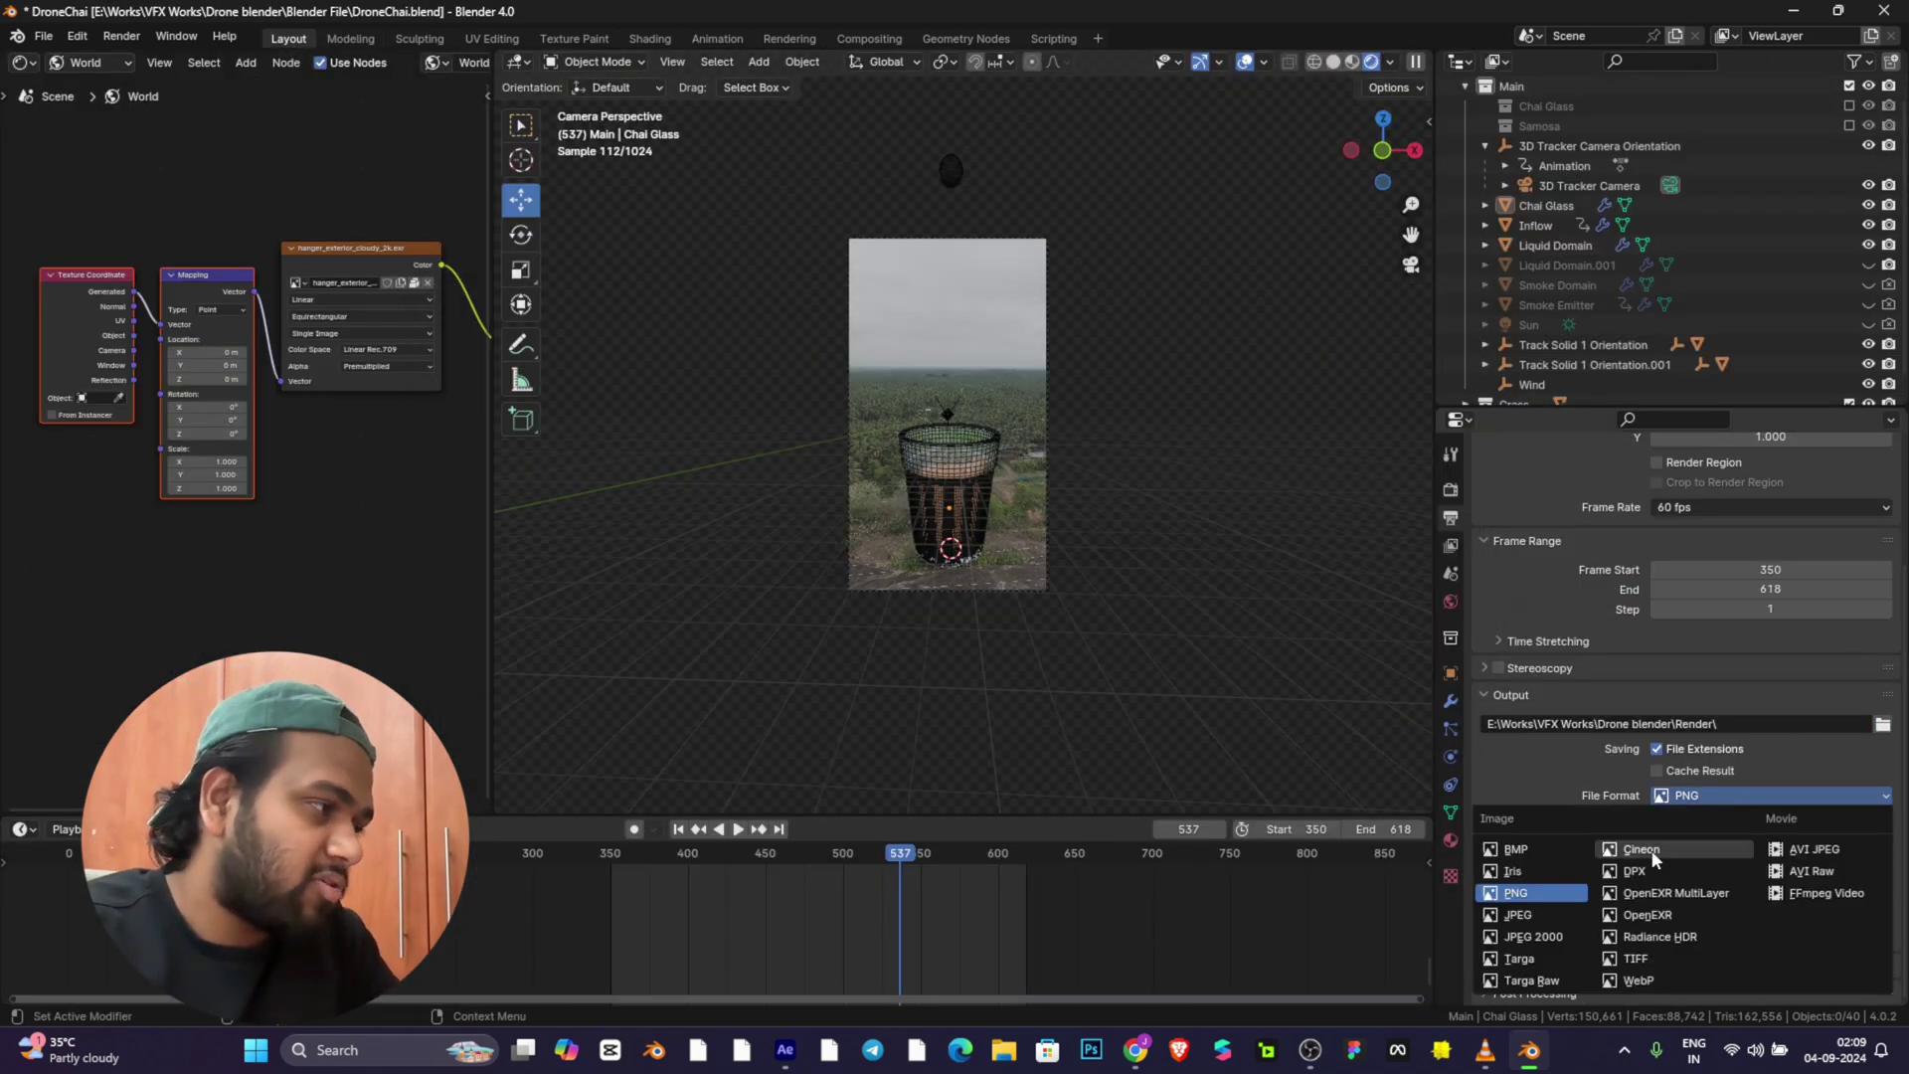
left_click(1834, 894)
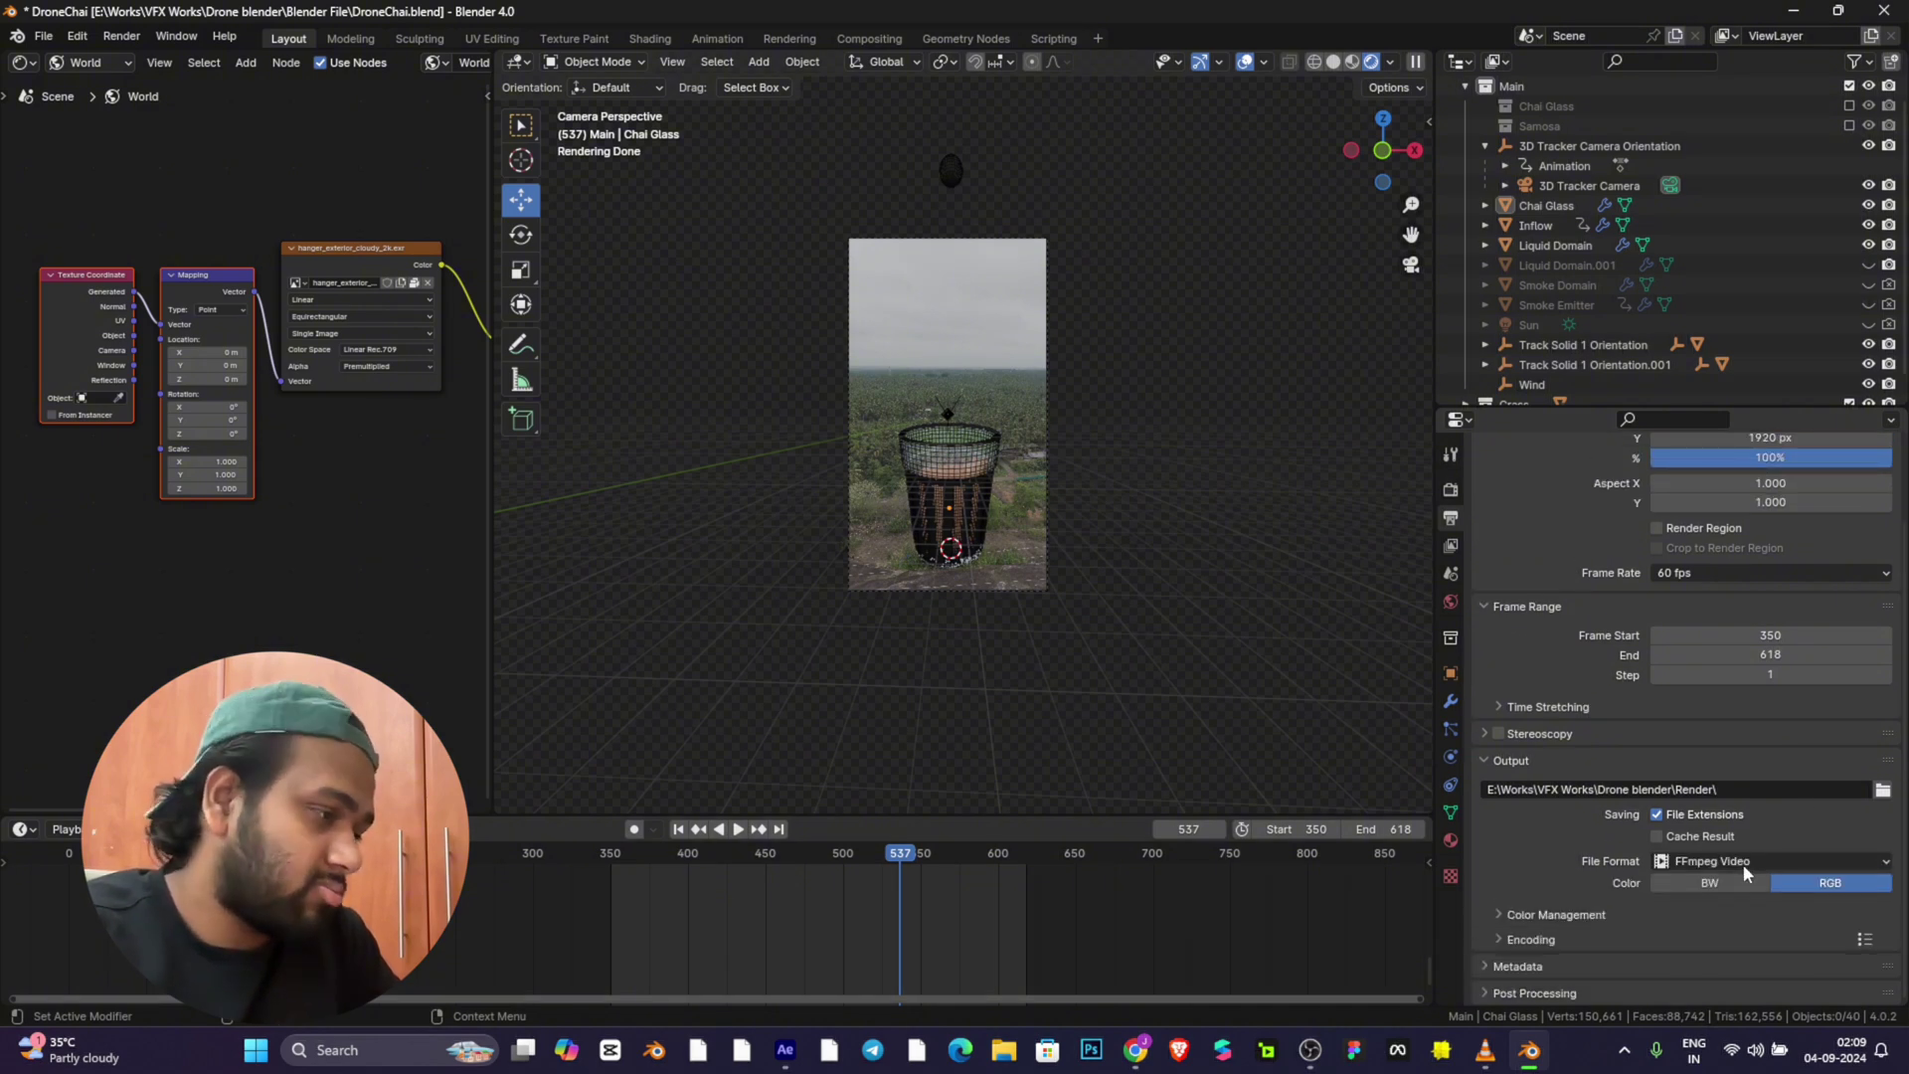
left_click(1505, 939)
scroll(1631, 816, "down", 5)
left_click(1757, 693)
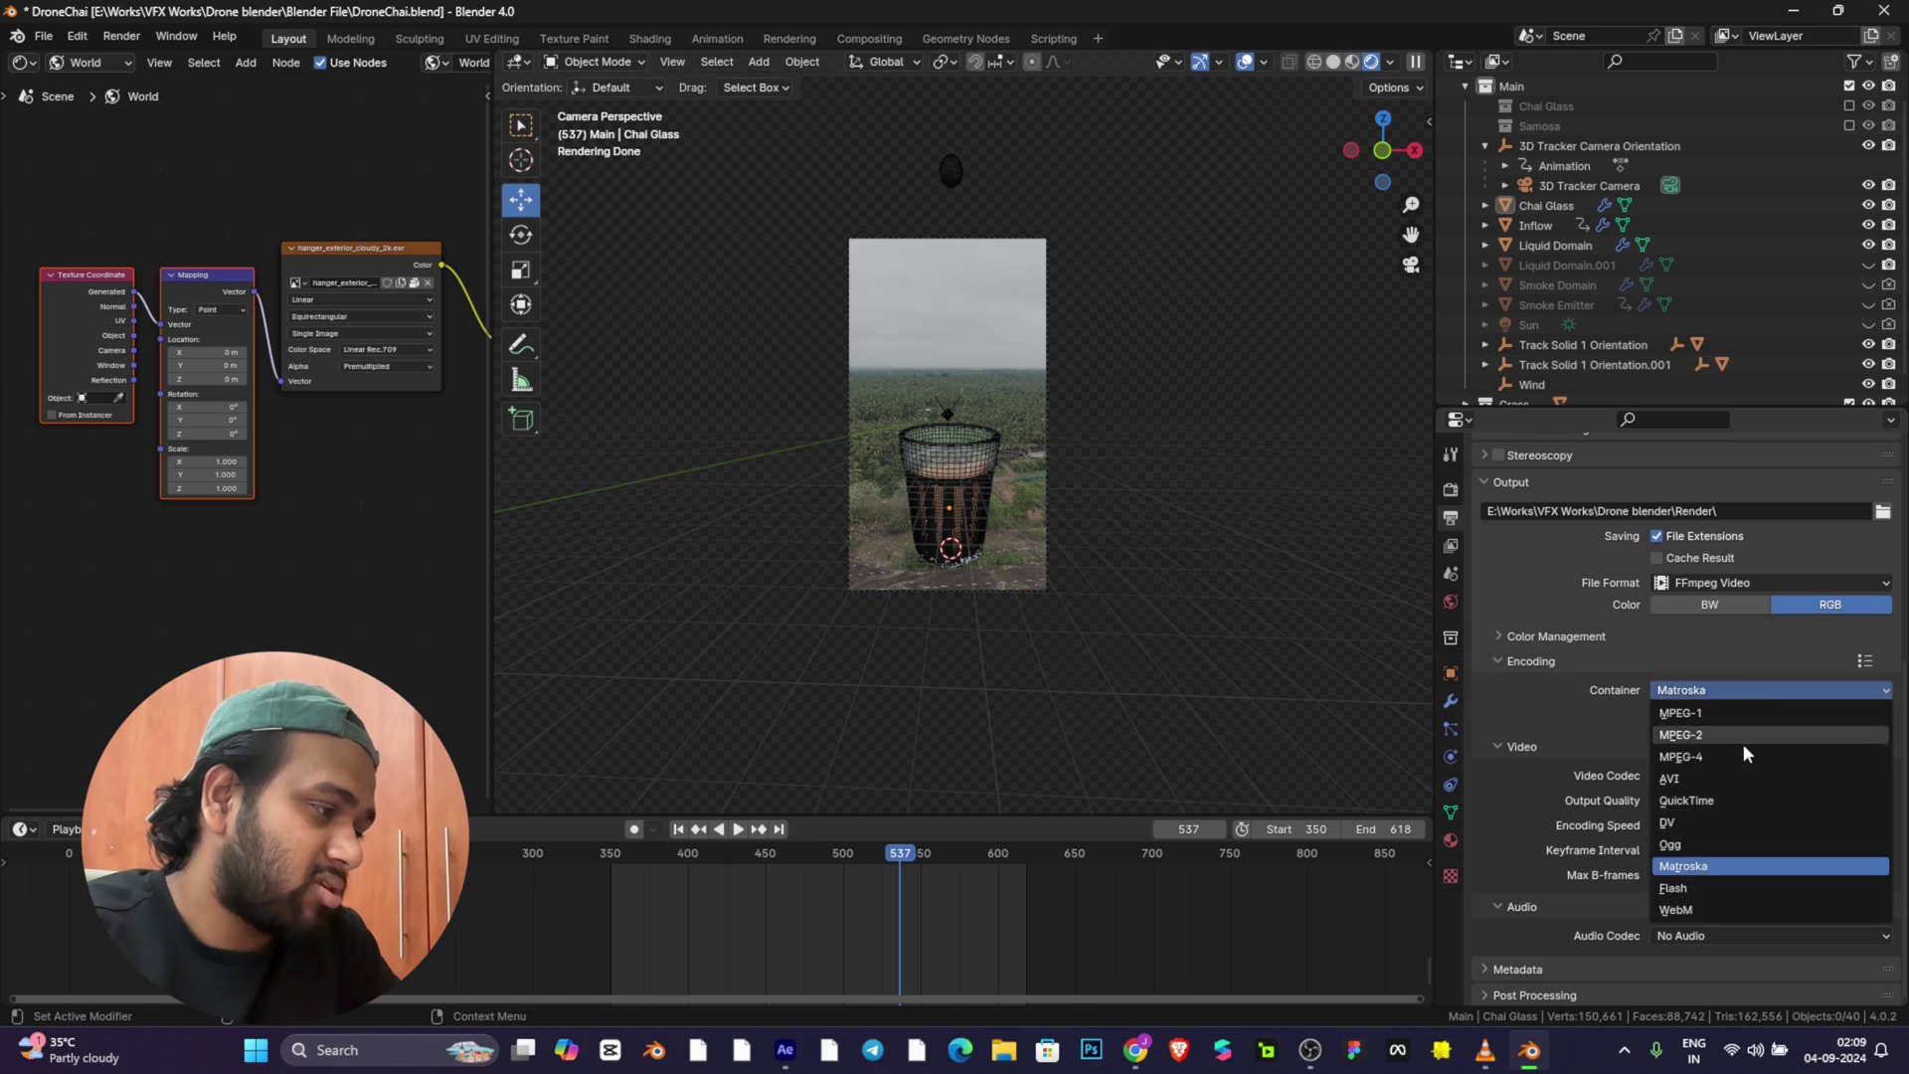
left_click(1698, 802)
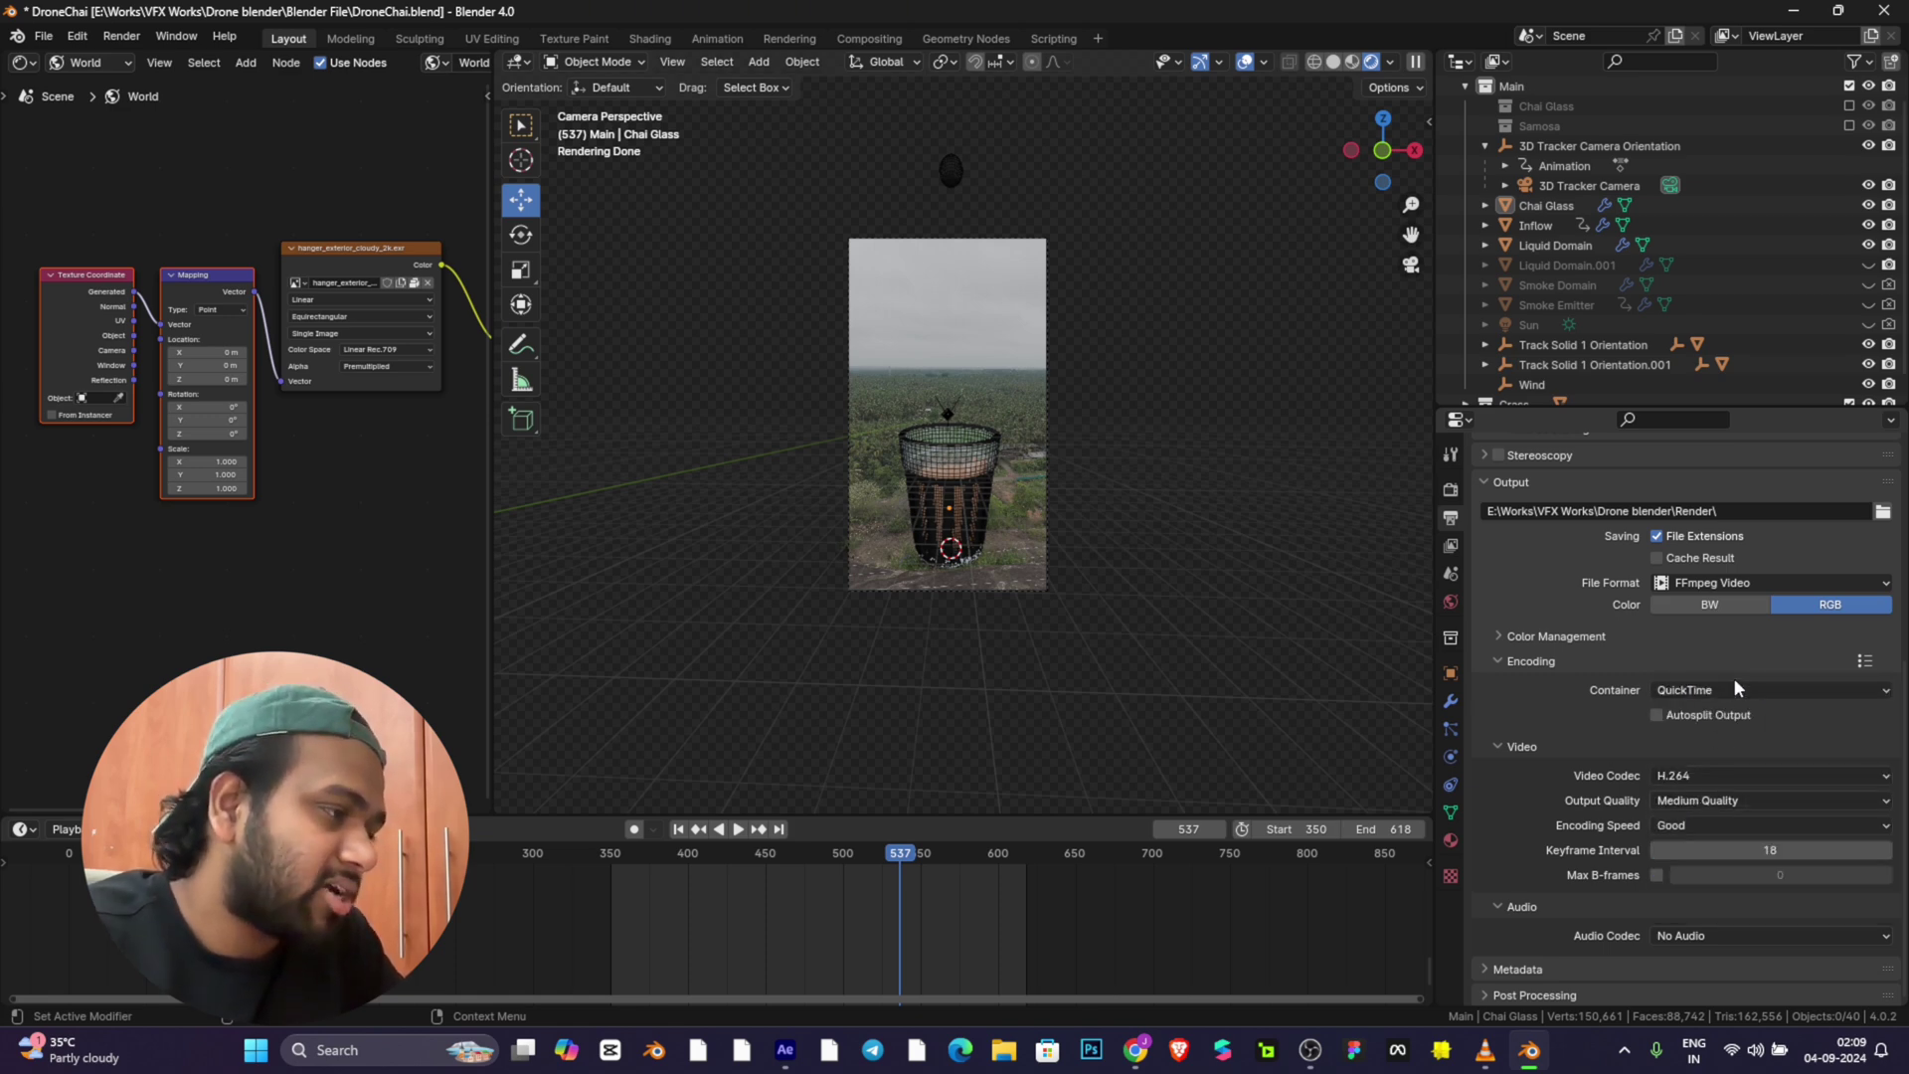
left_click(1724, 771)
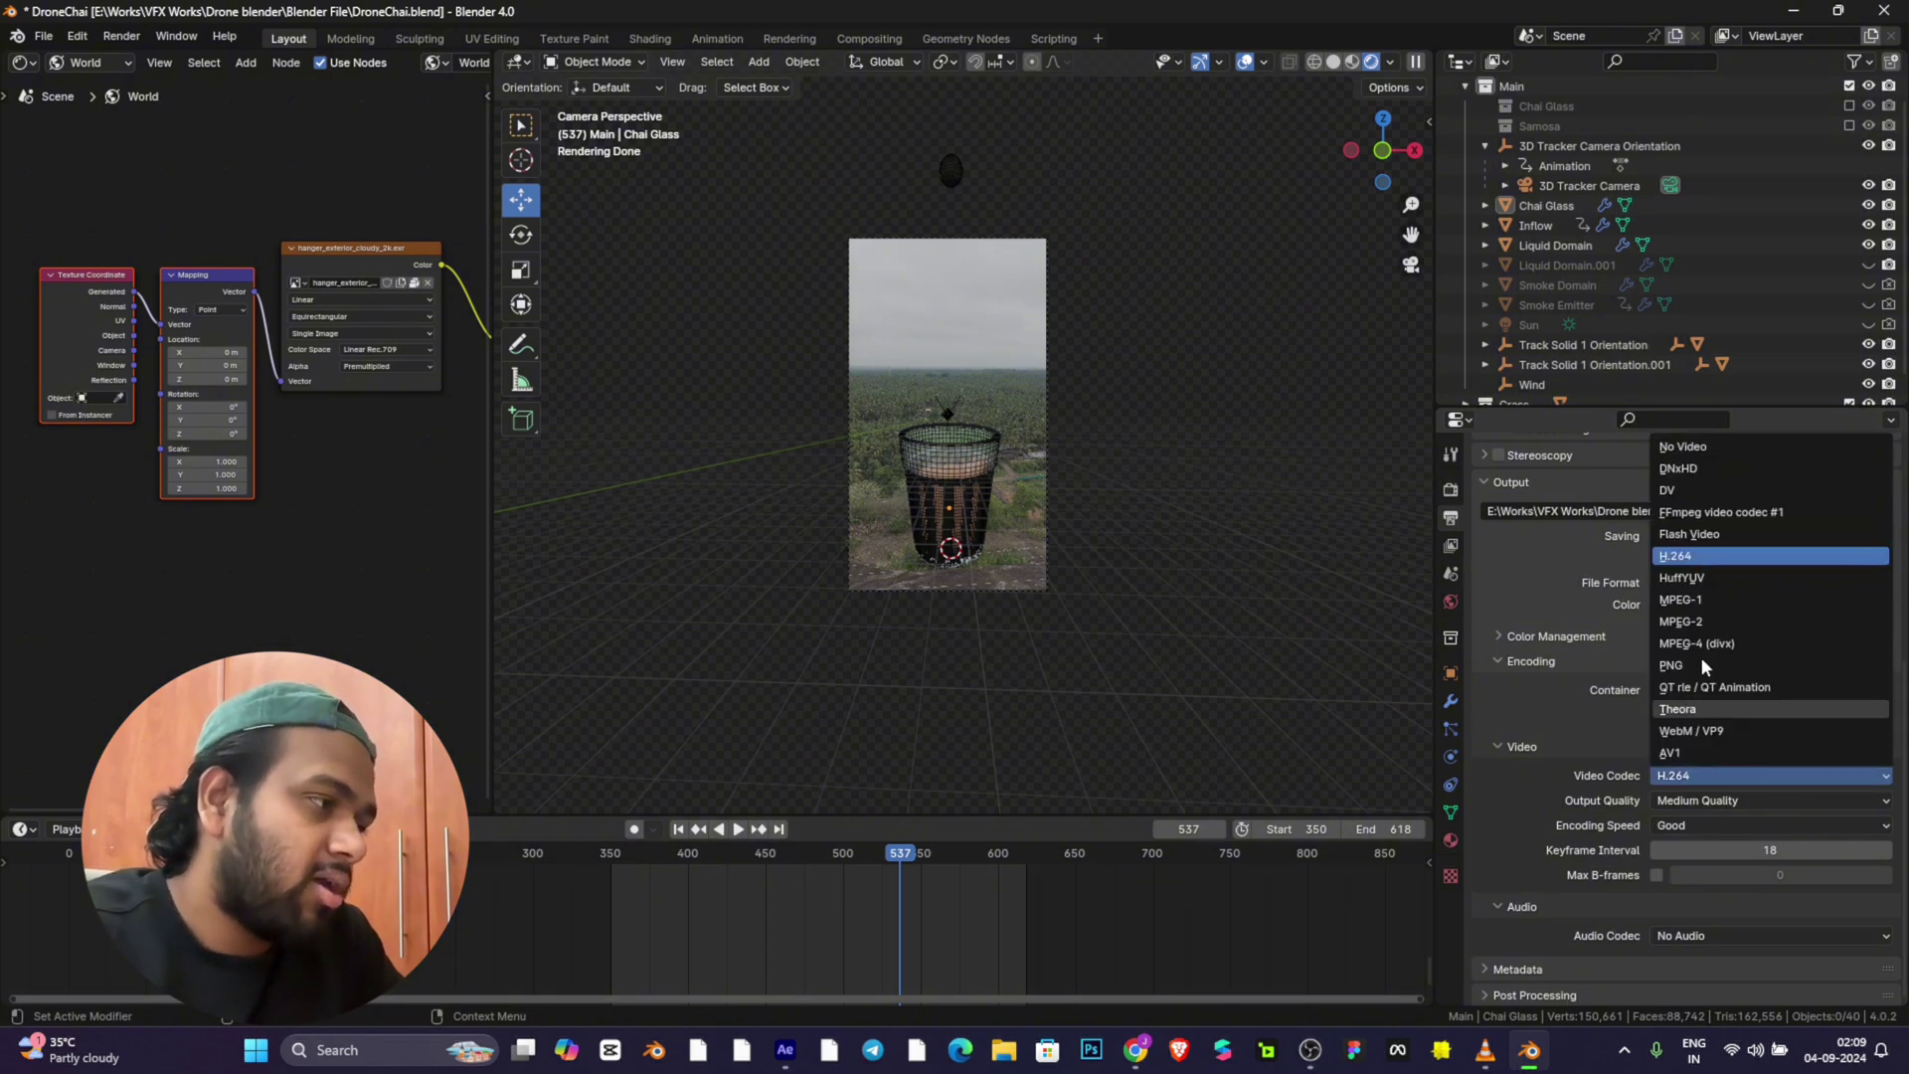
left_click(1692, 557)
Step: Switch the output format back to a PNG image sequence, RGB 8-bit, 15% compression
scroll(1812, 706, "up", 5)
left_click(1764, 782)
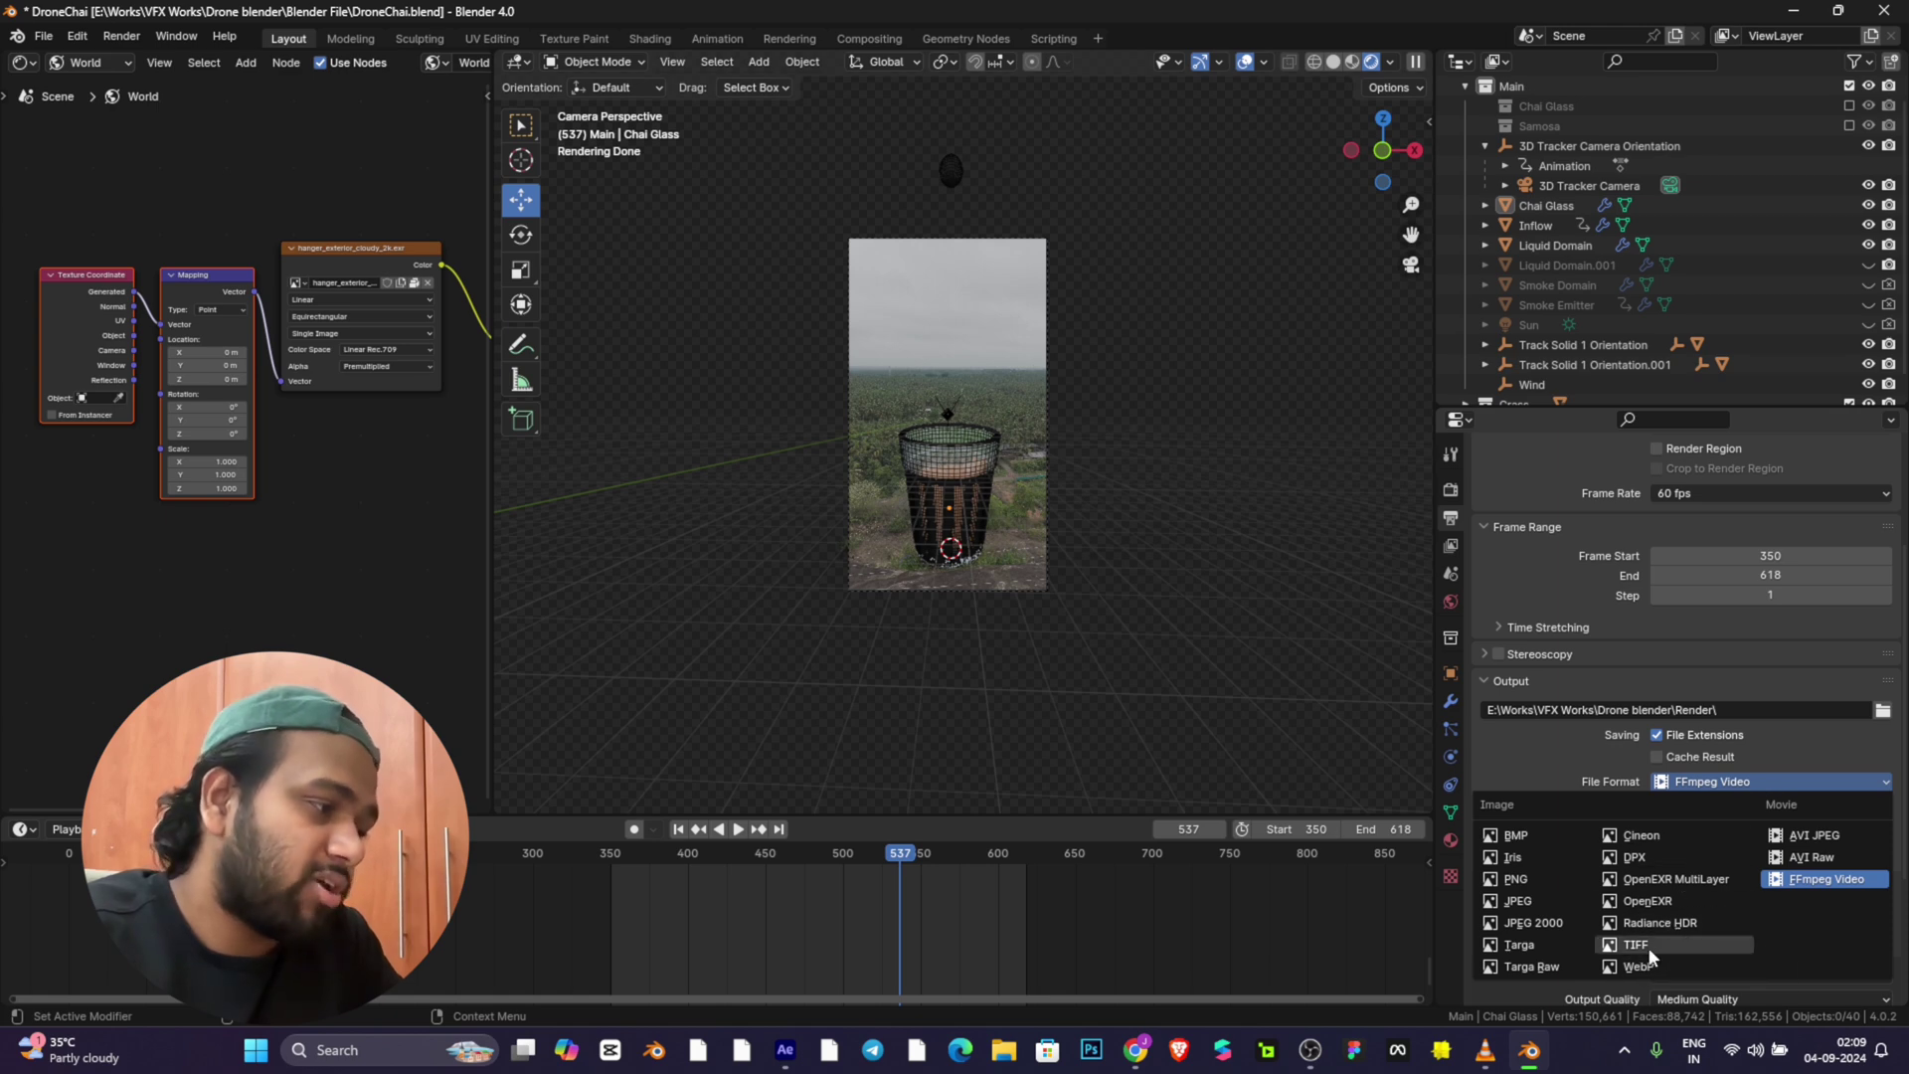
left_click(1514, 879)
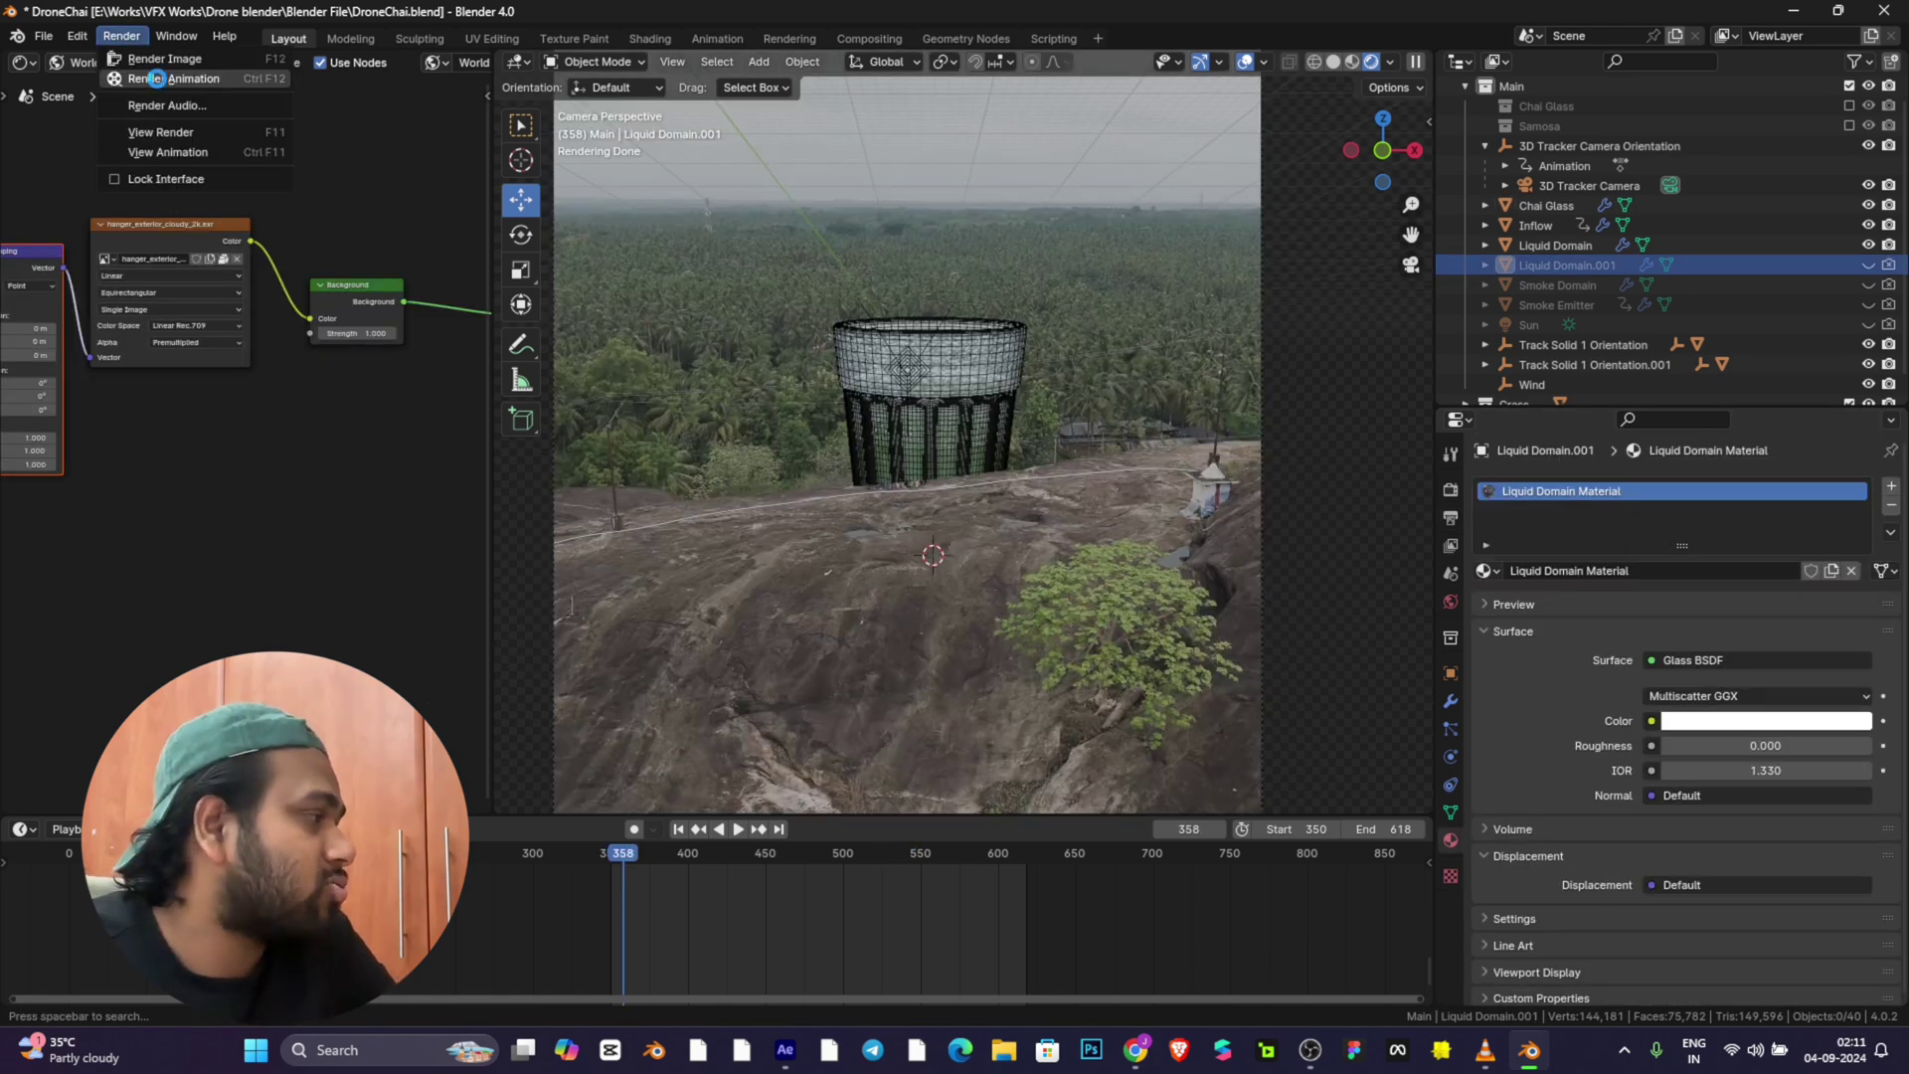
Step: Render the full animation, starting at frame 350 with 500 samples
left_click(149, 58)
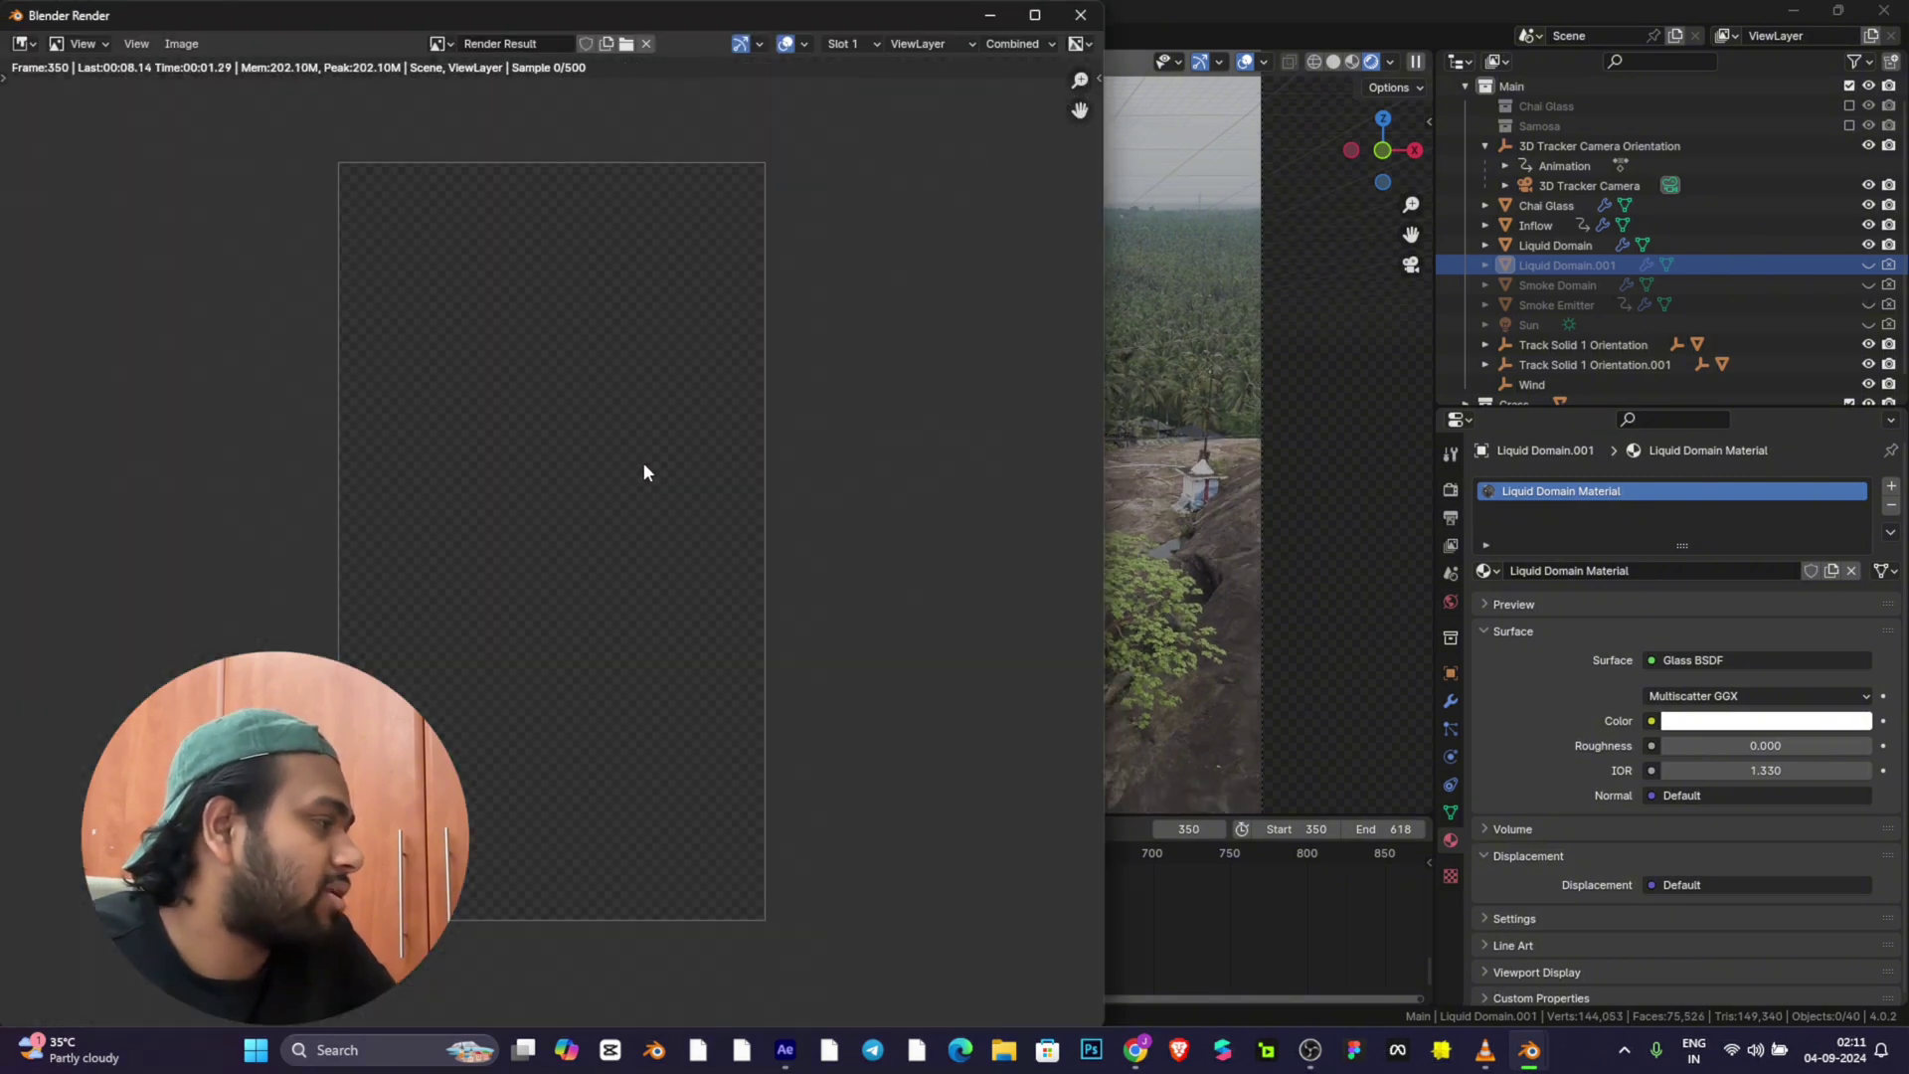